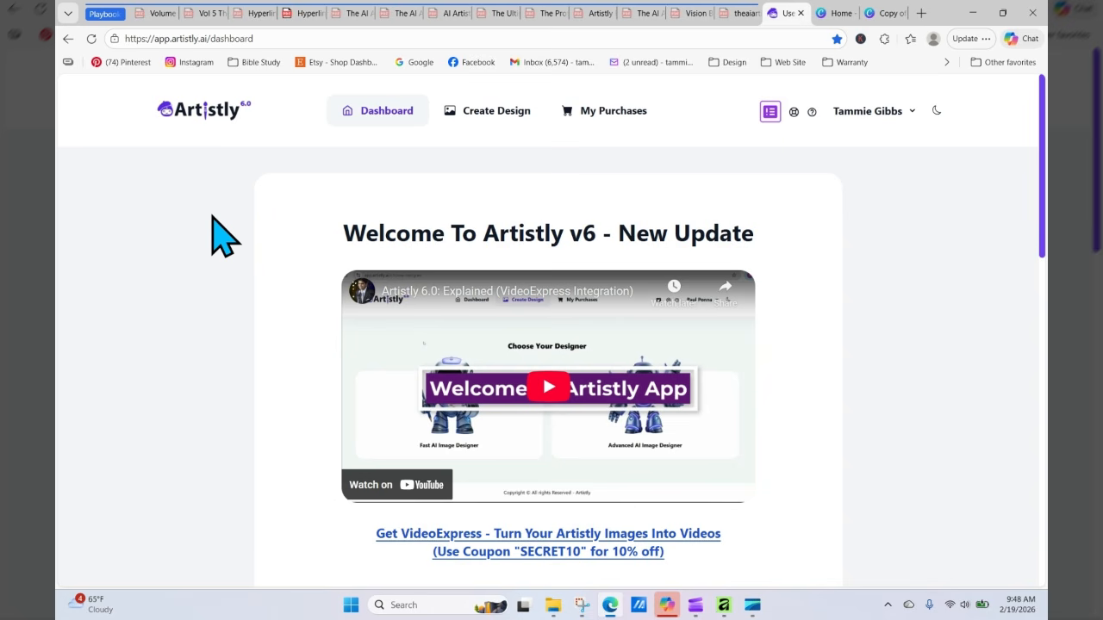
# Step: Open the junk journal design, go to page 5 and nudge its frame image into alignment with the page
pyautogui.click(840, 14)
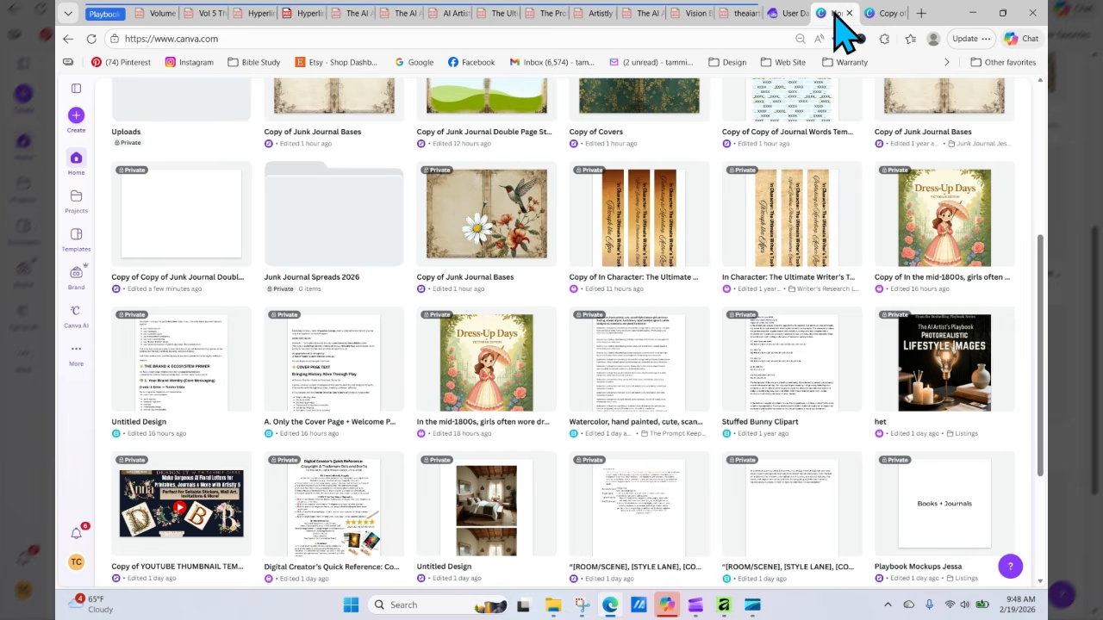
pyautogui.click(887, 13)
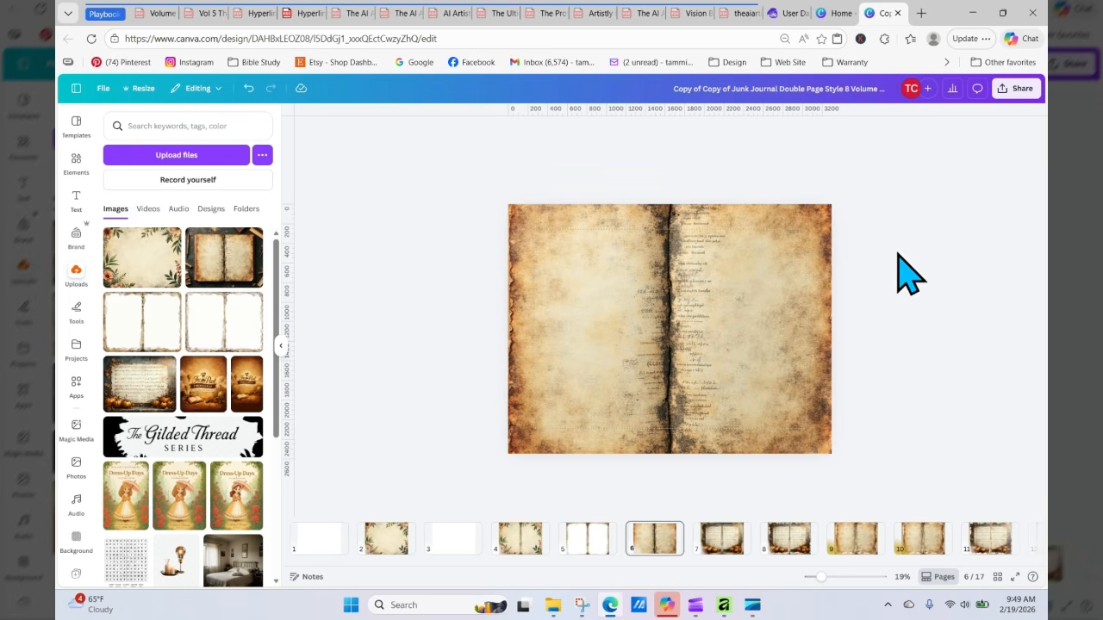
pyautogui.click(587, 543)
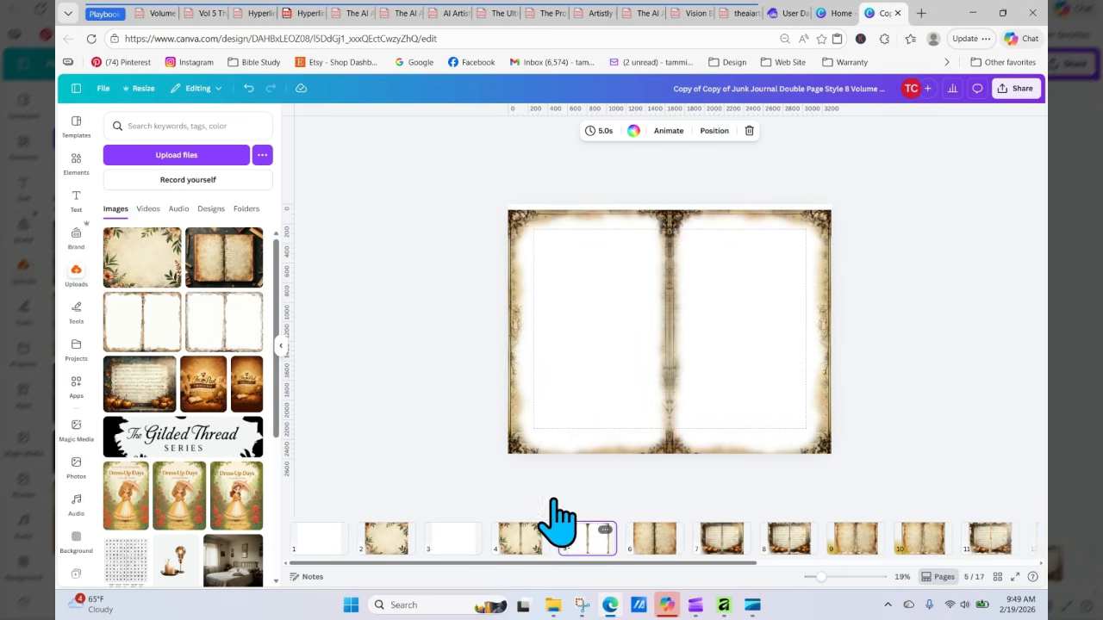
pyautogui.click(571, 293)
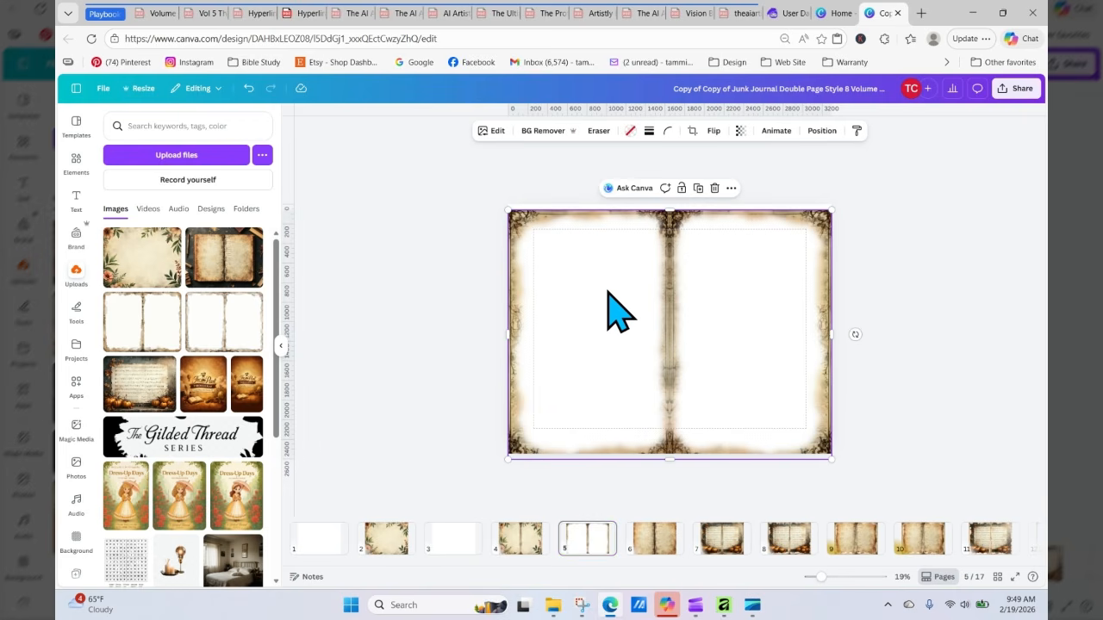
pyautogui.moveTo(608, 291); pyautogui.dragTo(608, 288)
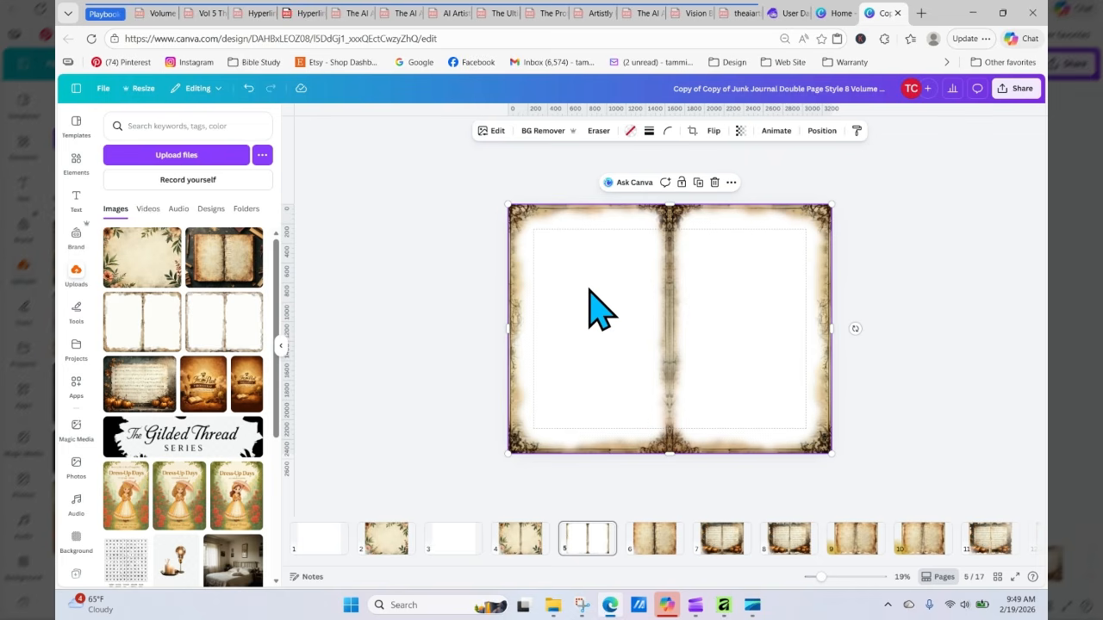
pyautogui.moveTo(593, 296); pyautogui.dragTo(579, 278)
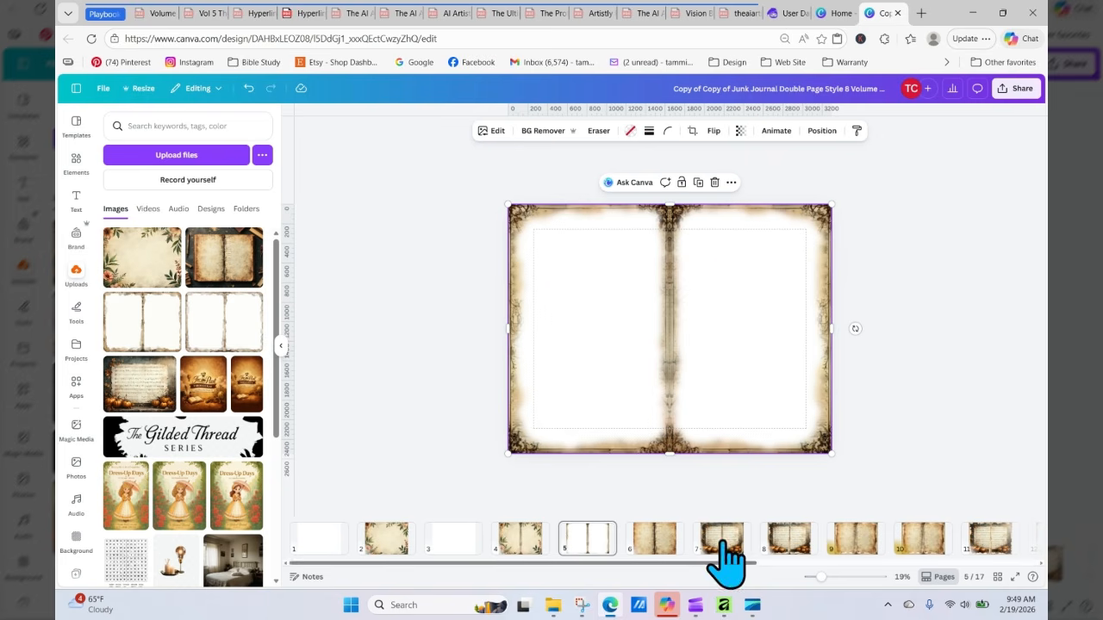
# Step: Glance at the Affinity document and the Downloads folder, then return to the Canva design
pyautogui.moveTo(727, 610)
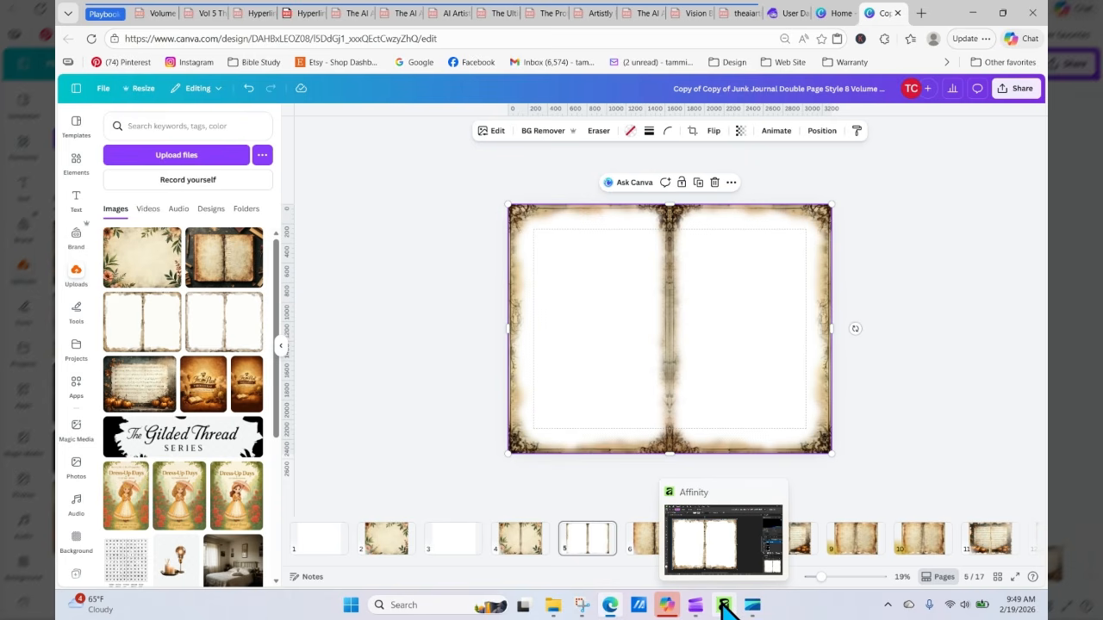
pyautogui.click(726, 606)
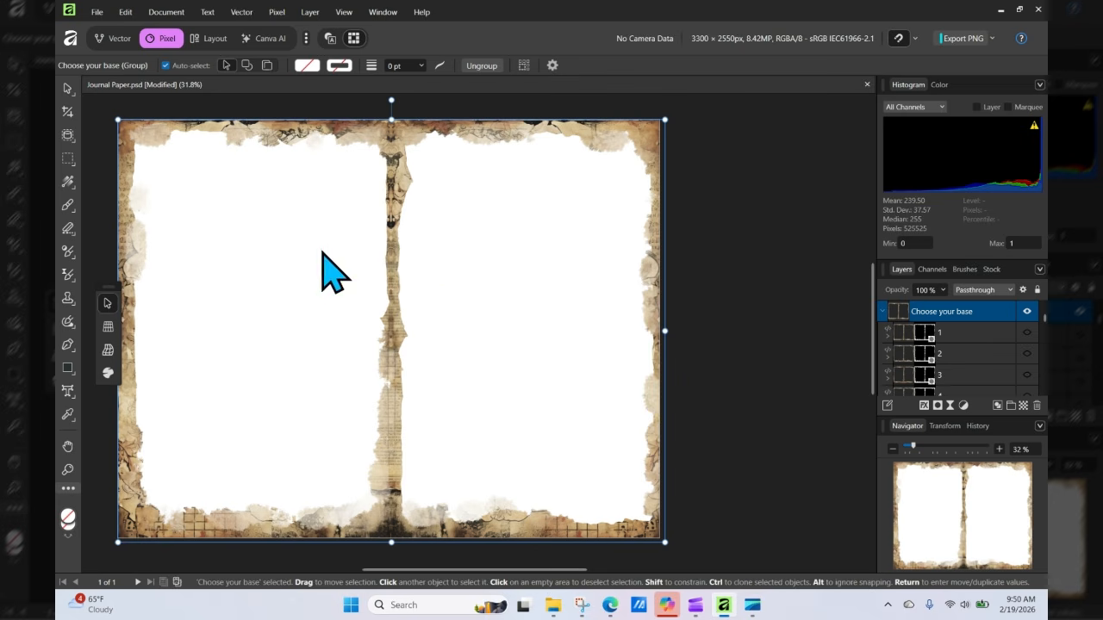
pyautogui.click(553, 607)
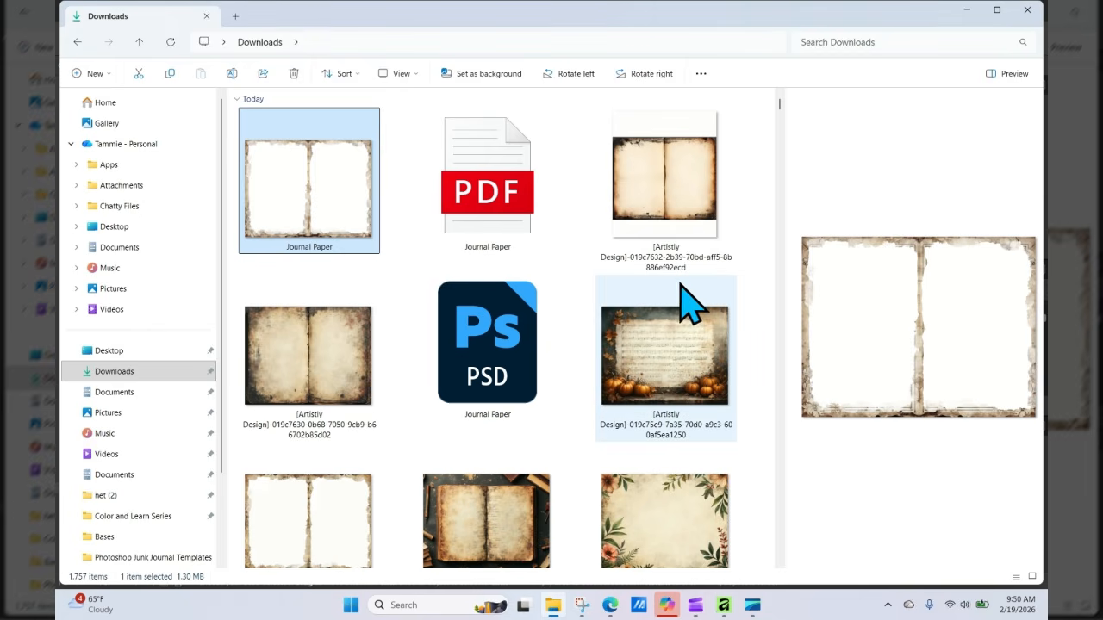
pyautogui.click(608, 605)
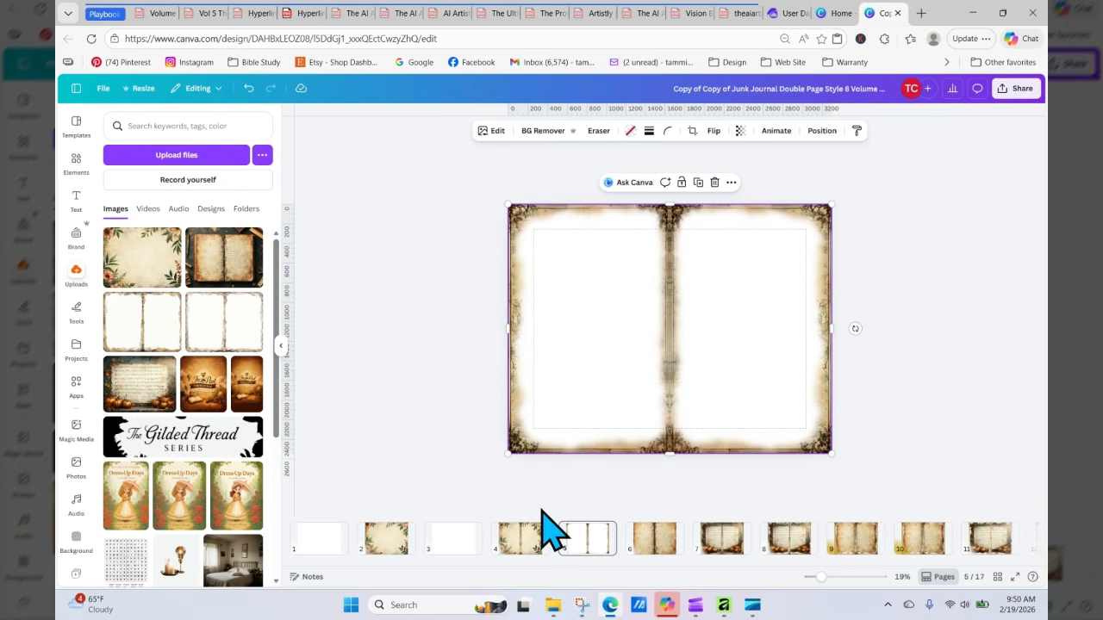
# Step: Copy the frame image on page 5
pyautogui.click(652, 543)
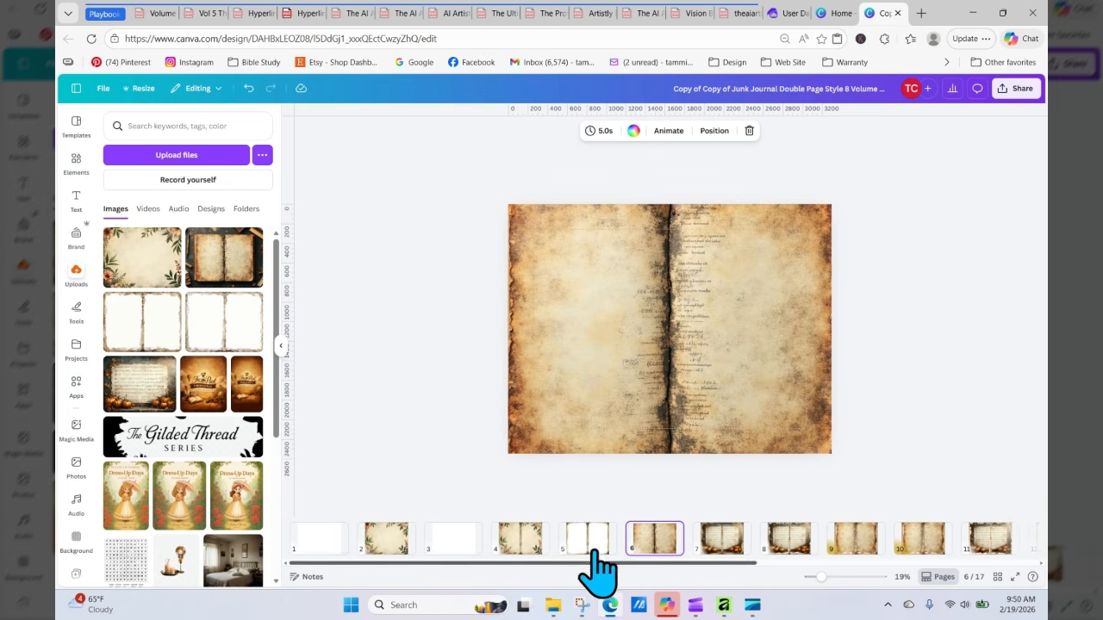
pyautogui.moveTo(592, 546)
pyautogui.mouseDown()
pyautogui.moveTo(591, 450)
pyautogui.moveTo(589, 549)
pyautogui.mouseUp()
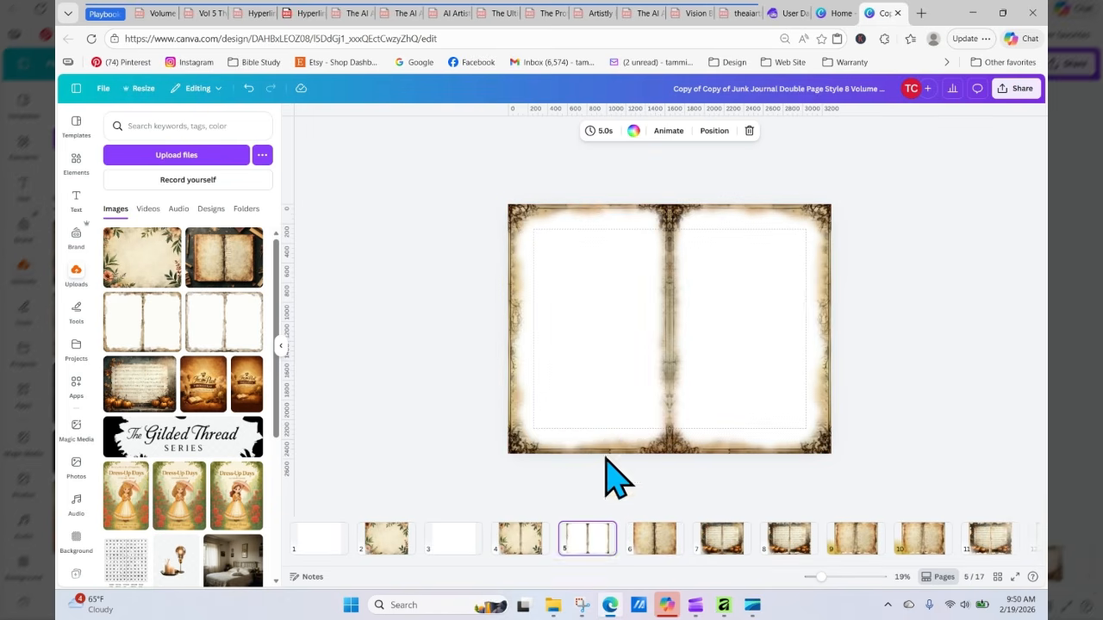
pyautogui.click(611, 405)
pyautogui.rightClick(611, 405)
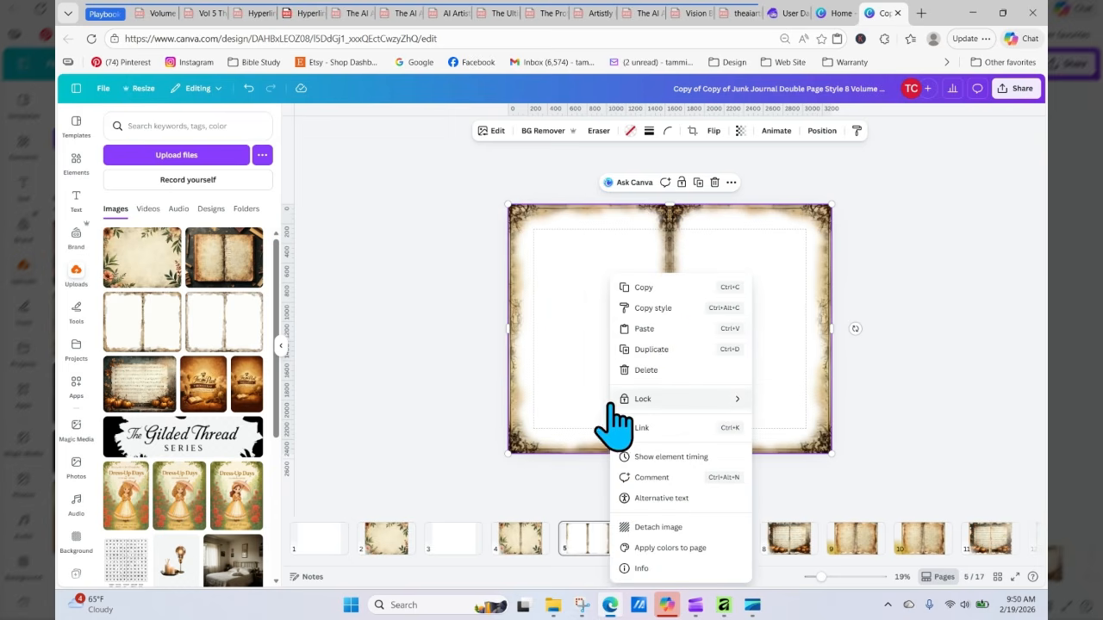
pyautogui.click(667, 288)
# Step: Undo the last change in the design and return to page 6
pyautogui.click(524, 541)
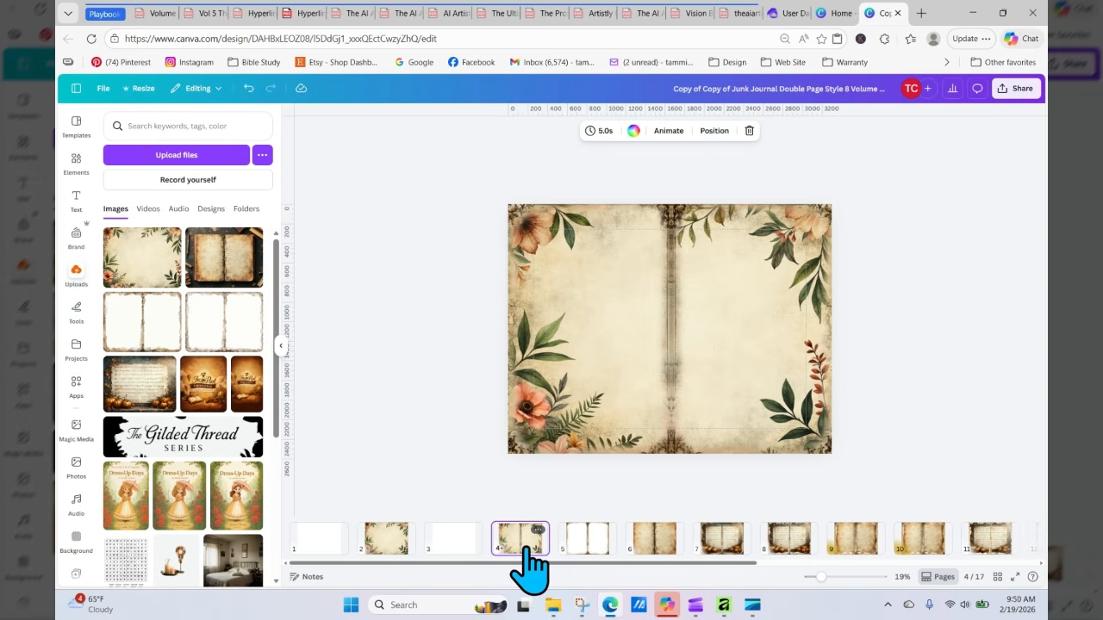
pyautogui.click(249, 88)
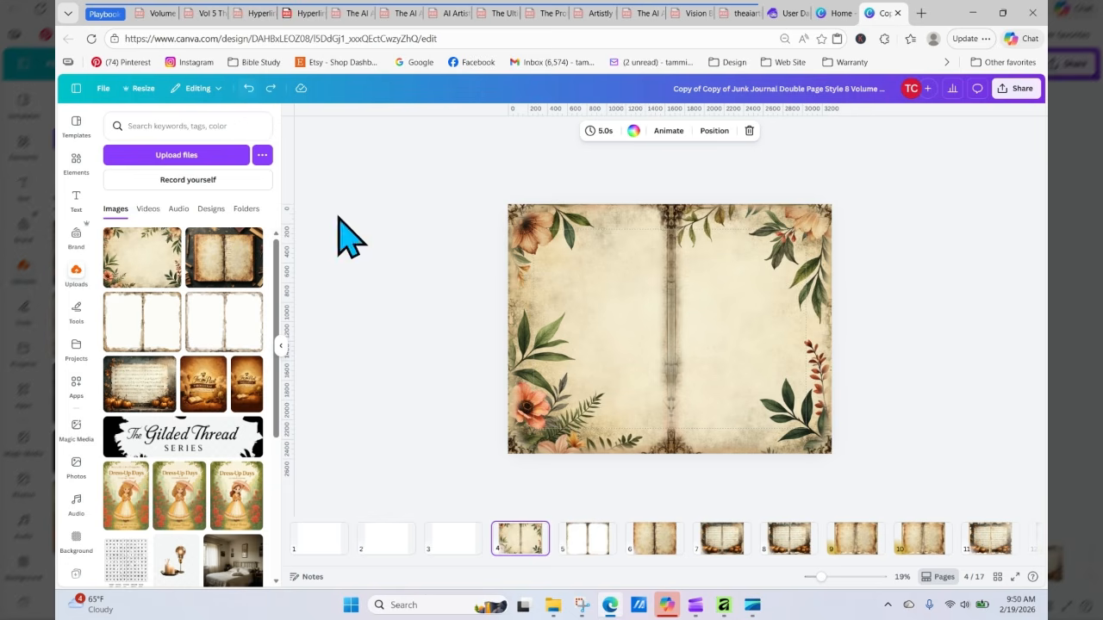
pyautogui.click(654, 544)
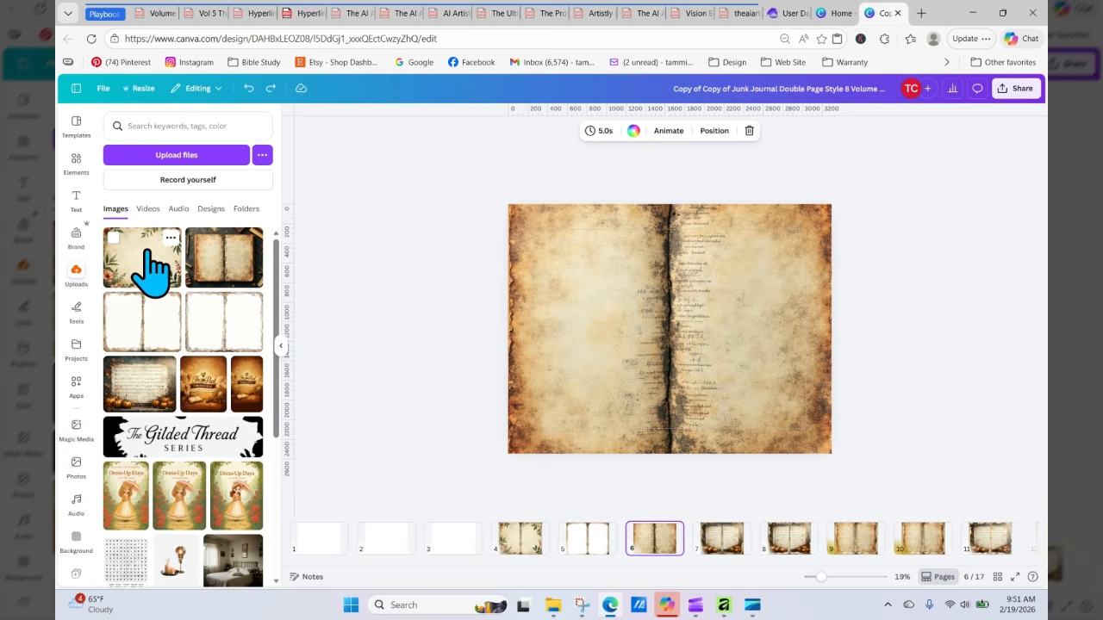
pyautogui.moveTo(146, 252); pyautogui.dragTo(123, 258)
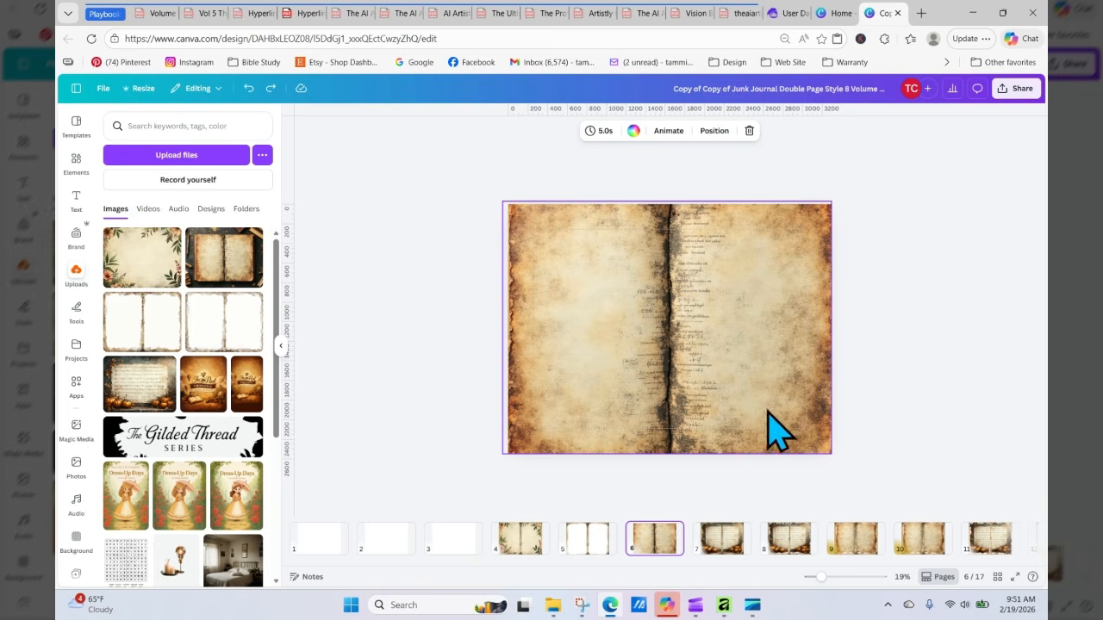
# Step: Copy the frame image from page 5 and paste it over the aged paper on page 6
pyautogui.click(586, 538)
pyautogui.rightClick(608, 314)
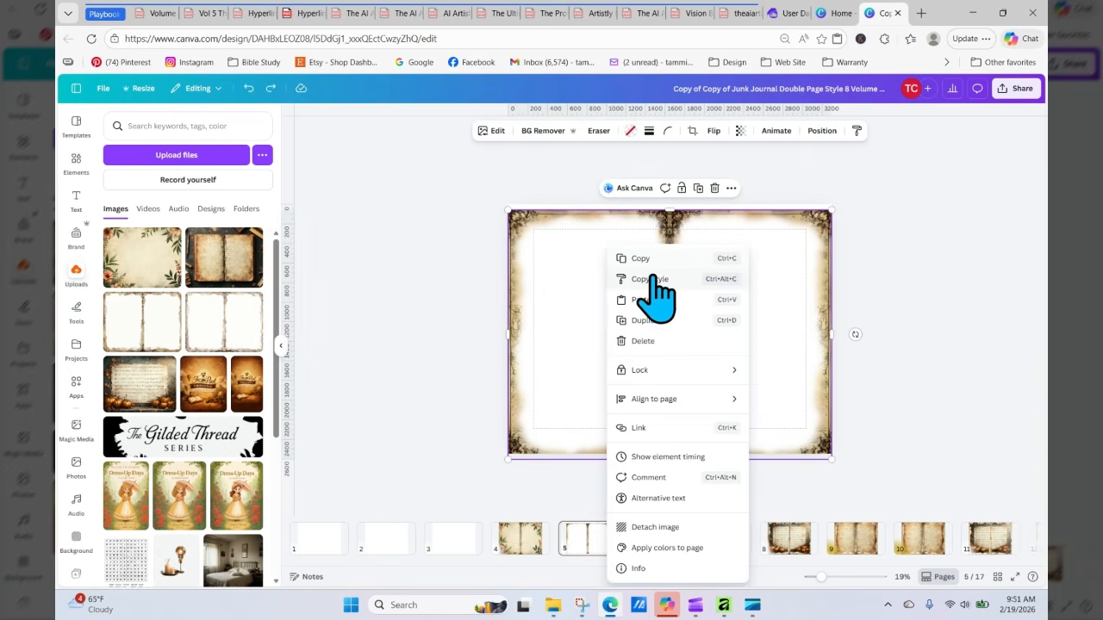
pyautogui.click(655, 272)
pyautogui.click(648, 545)
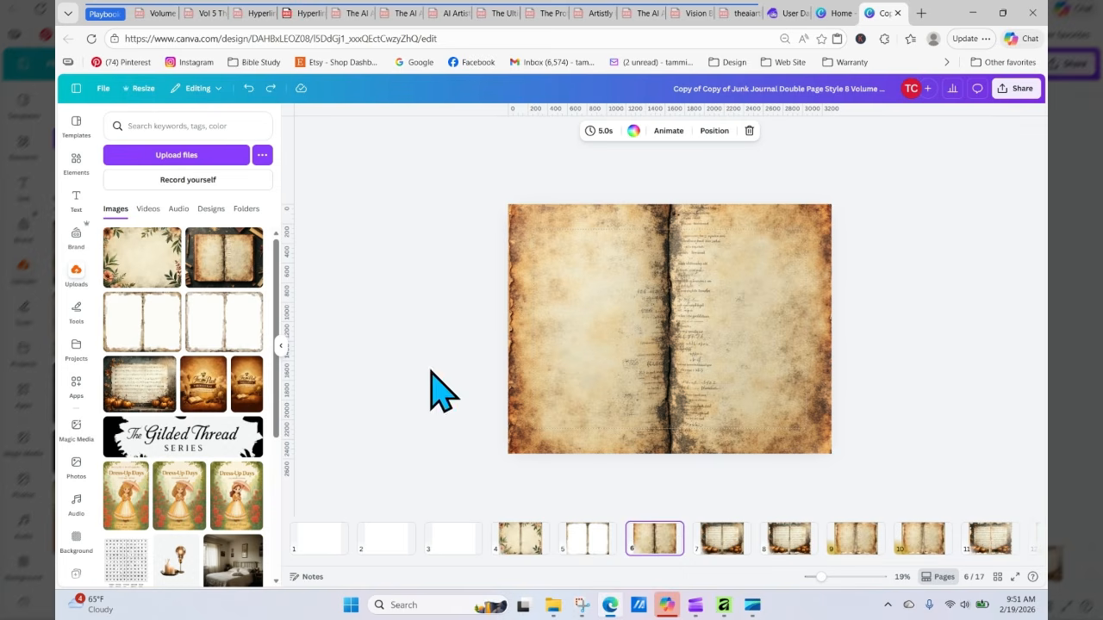
pyautogui.rightClick(555, 239)
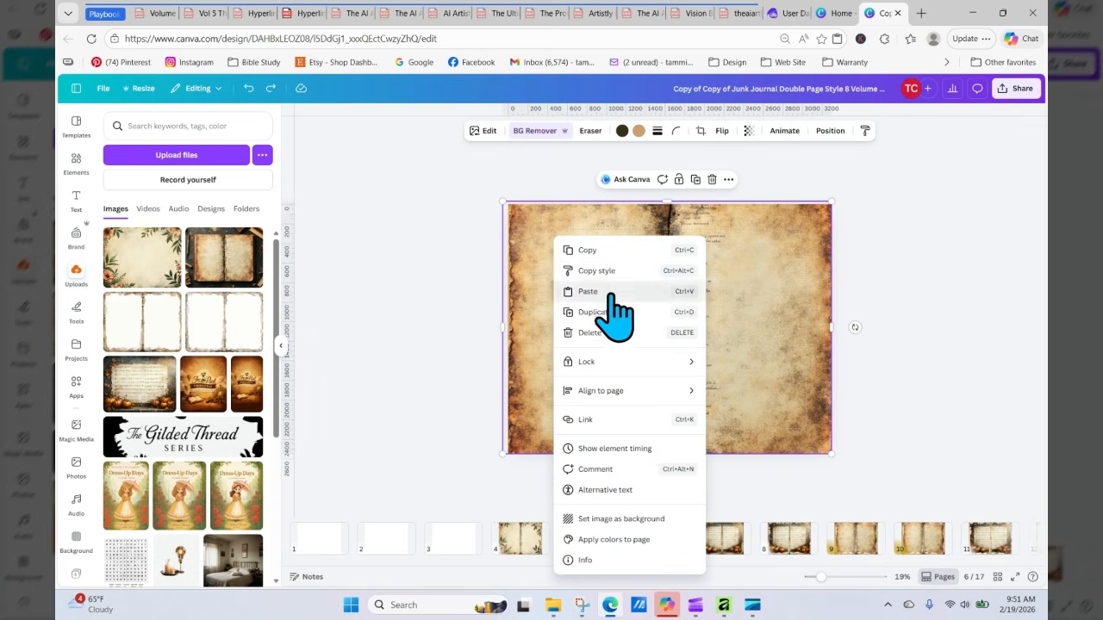
pyautogui.click(608, 289)
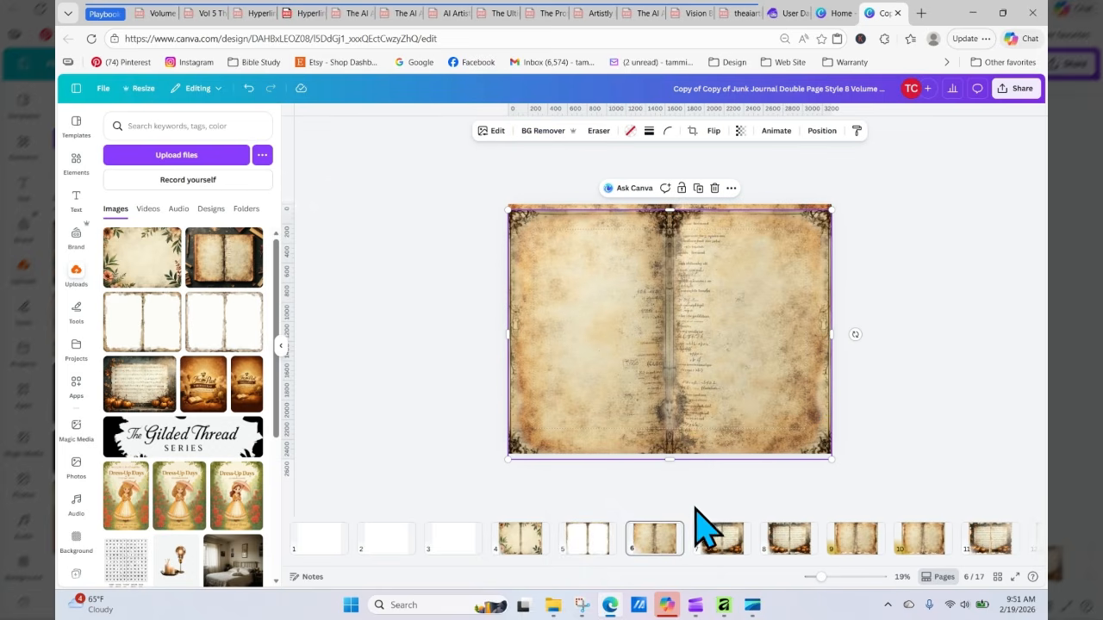
# Step: Resize the pasted frame so it covers the whole page 6 at 3300 × 2550
pyautogui.moveTo(823, 579); pyautogui.dragTo(826, 579)
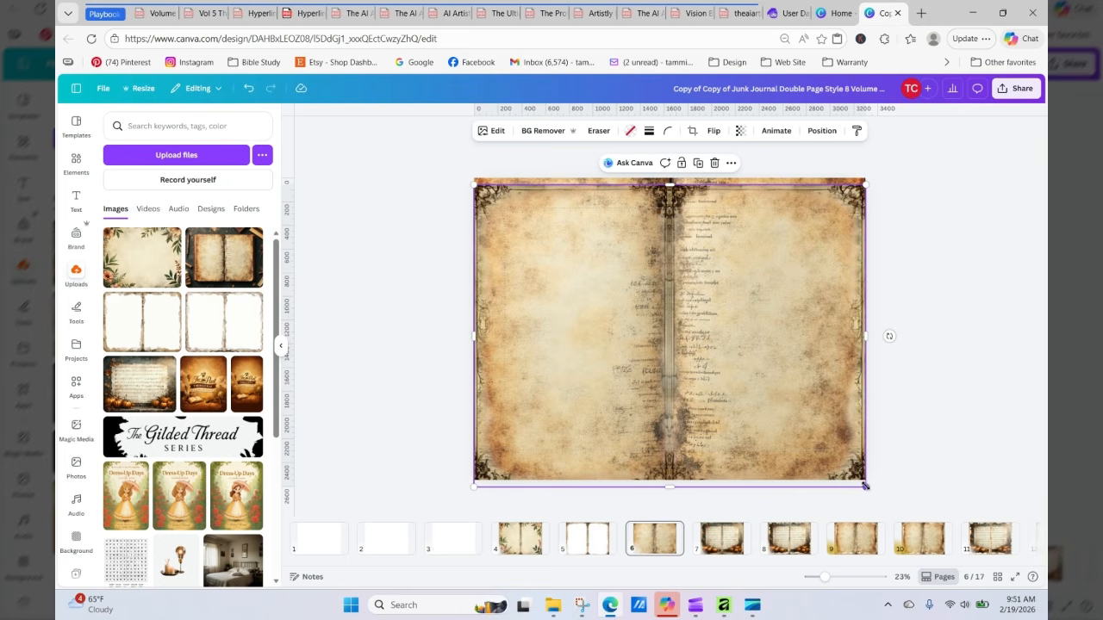
pyautogui.moveTo(865, 485); pyautogui.dragTo(858, 479)
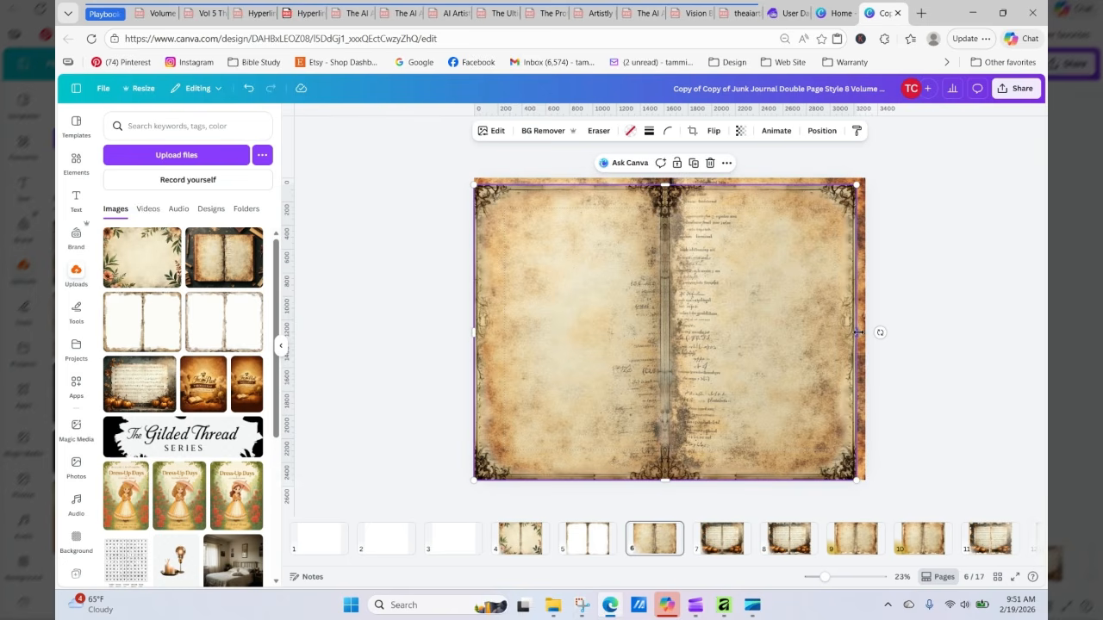
pyautogui.moveTo(858, 333); pyautogui.dragTo(865, 333)
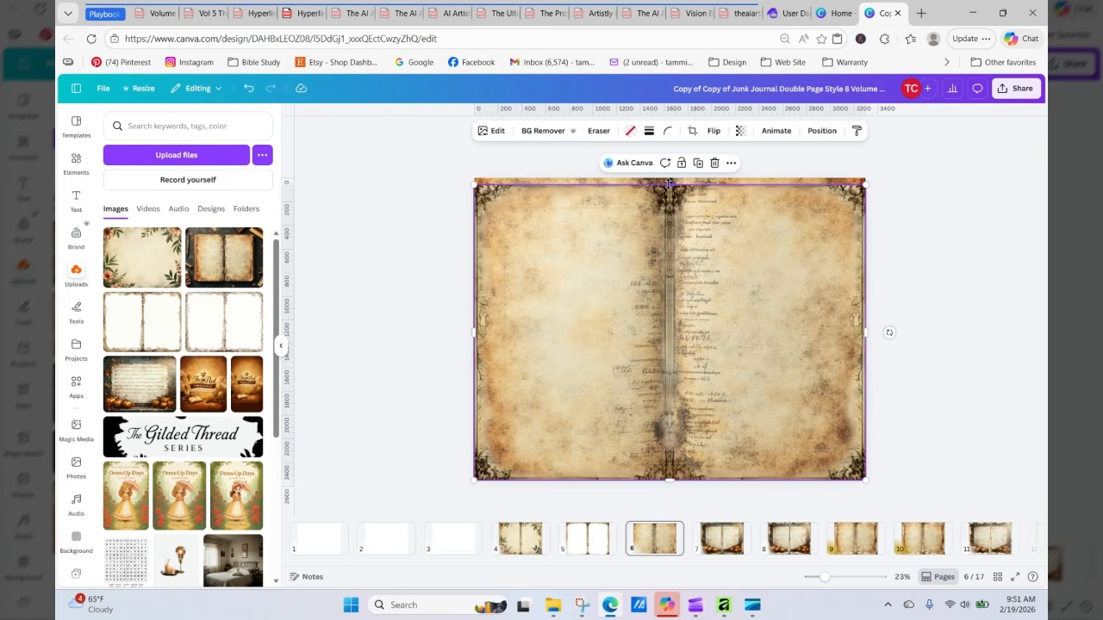
pyautogui.moveTo(669, 183); pyautogui.dragTo(669, 178)
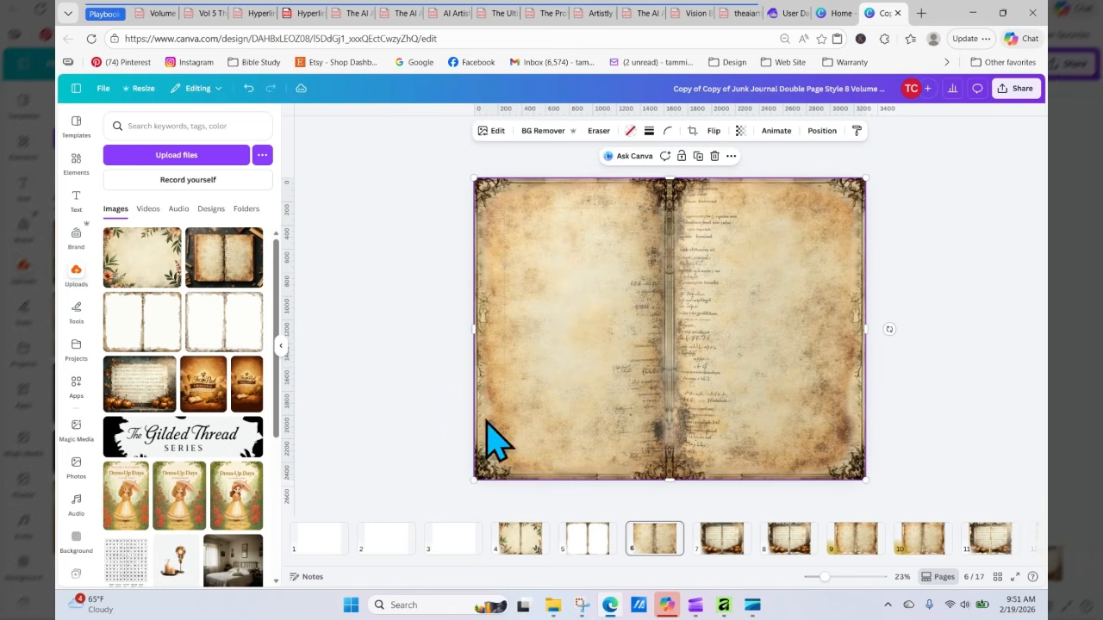
pyautogui.moveTo(475, 481); pyautogui.dragTo(473, 481)
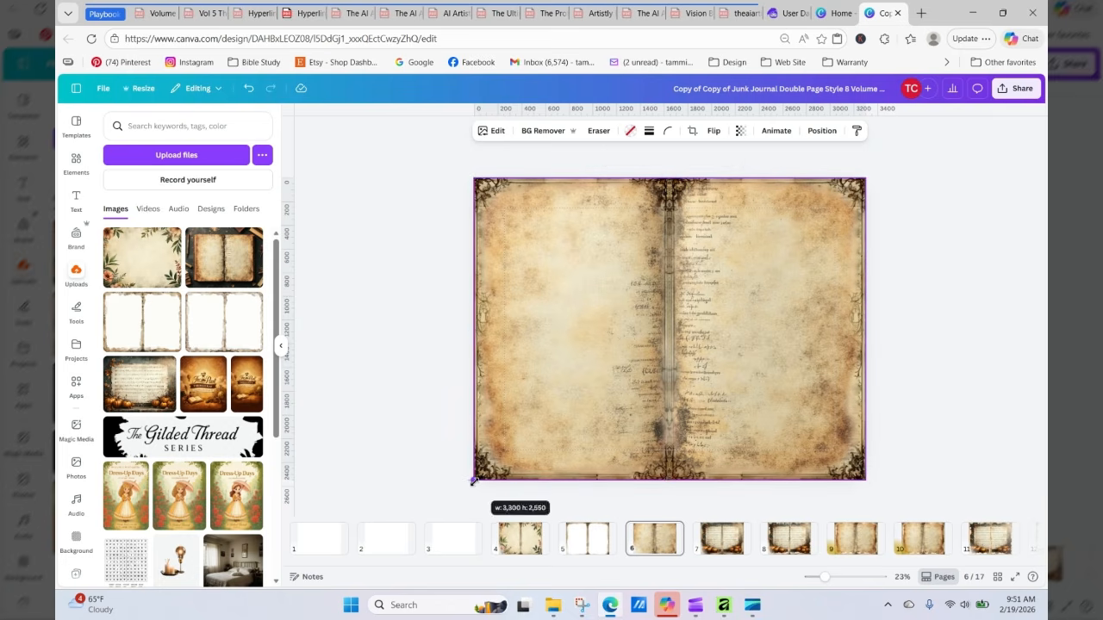
pyautogui.click(896, 411)
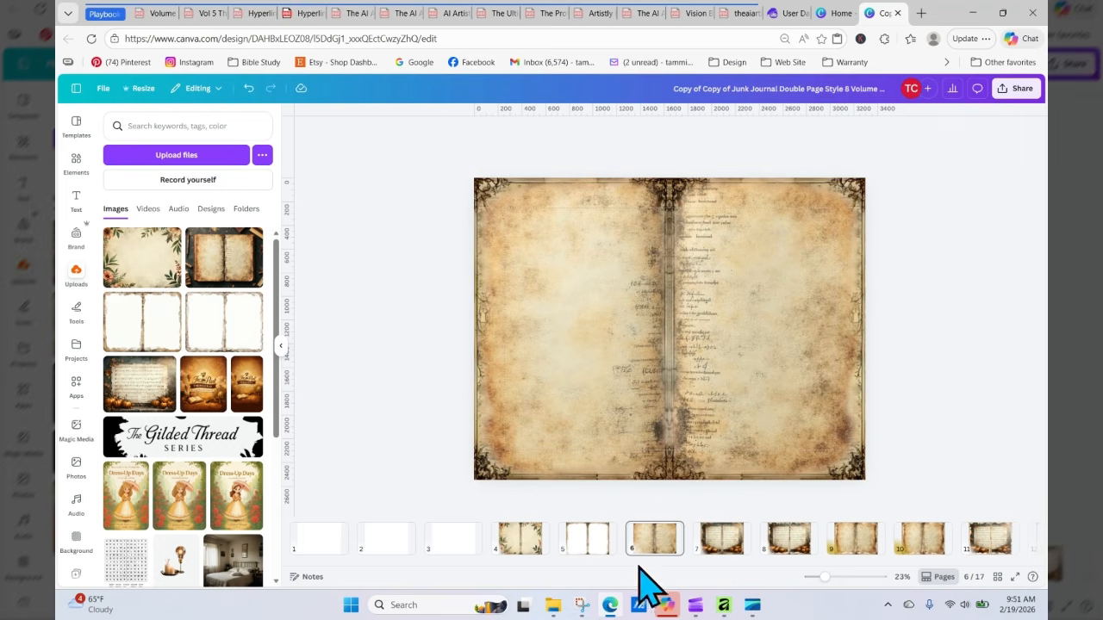
# Step: Duplicate page 6 and drag the frame image off the new page 7
pyautogui.click(671, 535)
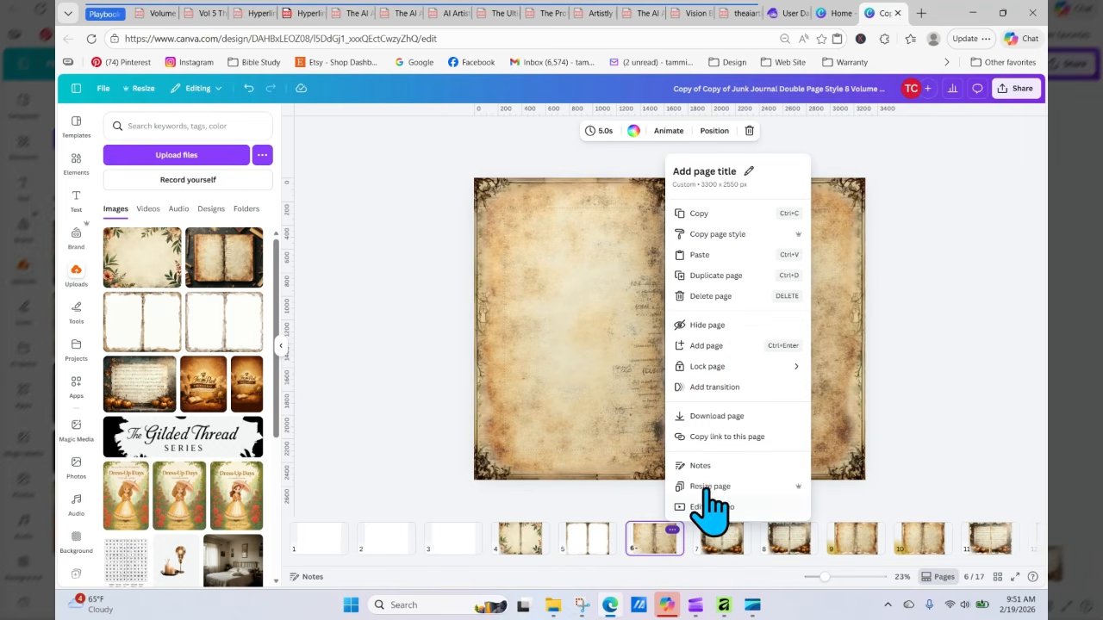
pyautogui.click(705, 275)
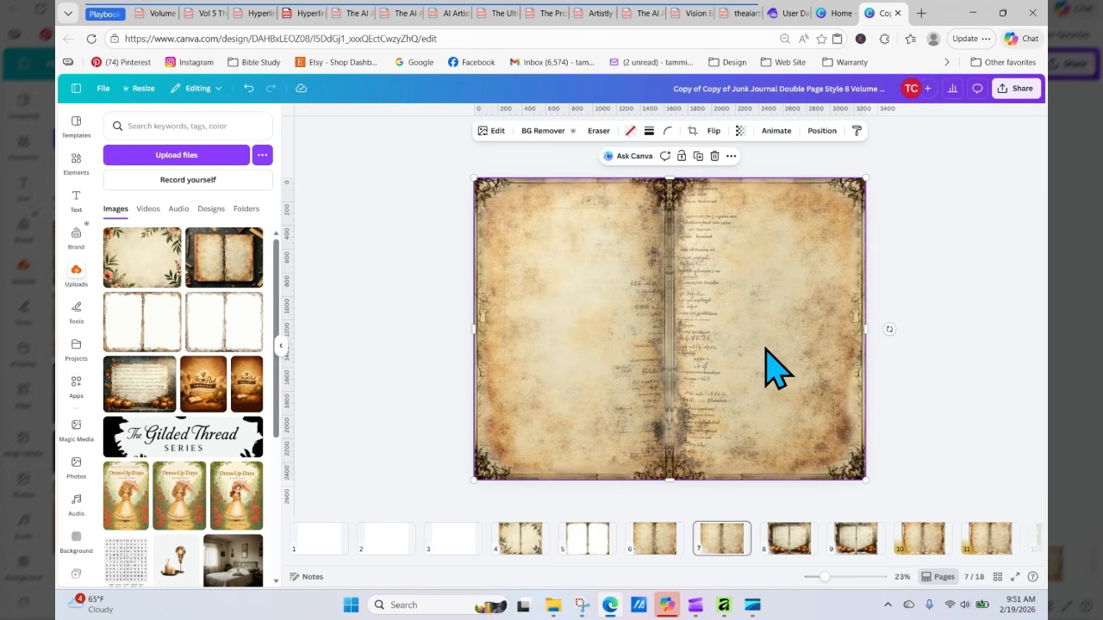
pyautogui.moveTo(765, 347); pyautogui.dragTo(258, 283)
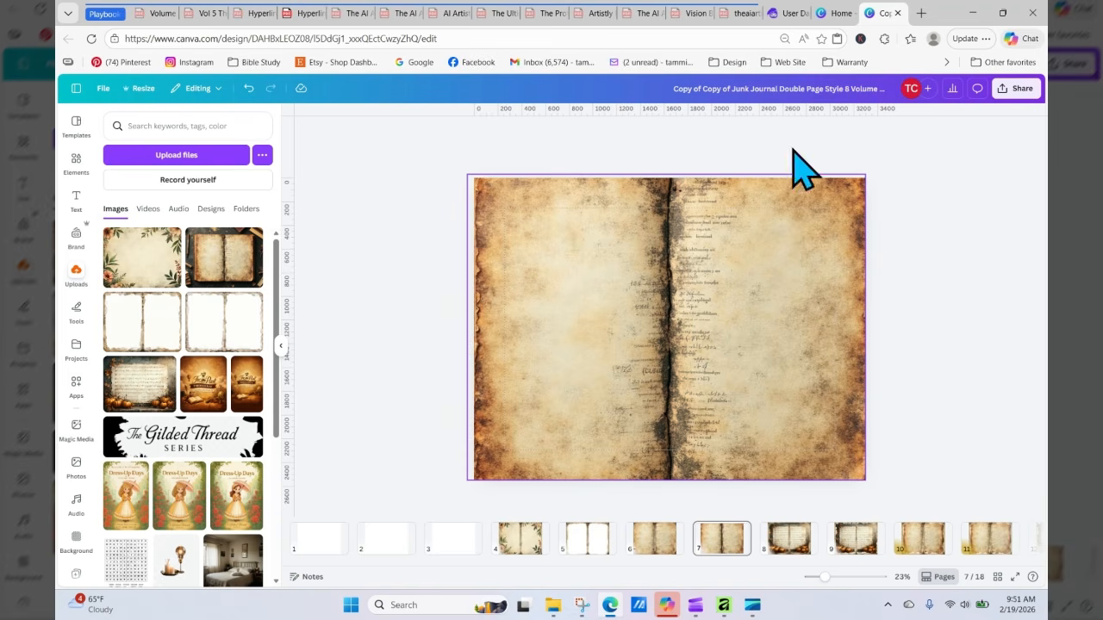
# Step: Go to page 3 and place the open book on a dark table image from uploads onto it
pyautogui.moveTo(789, 19)
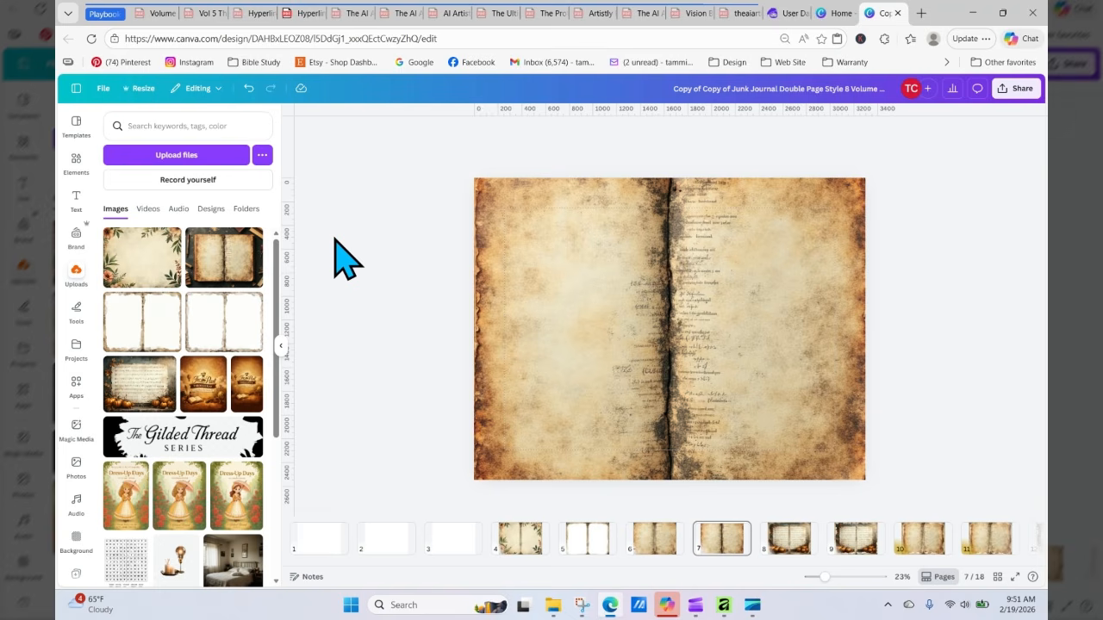
pyautogui.click(449, 540)
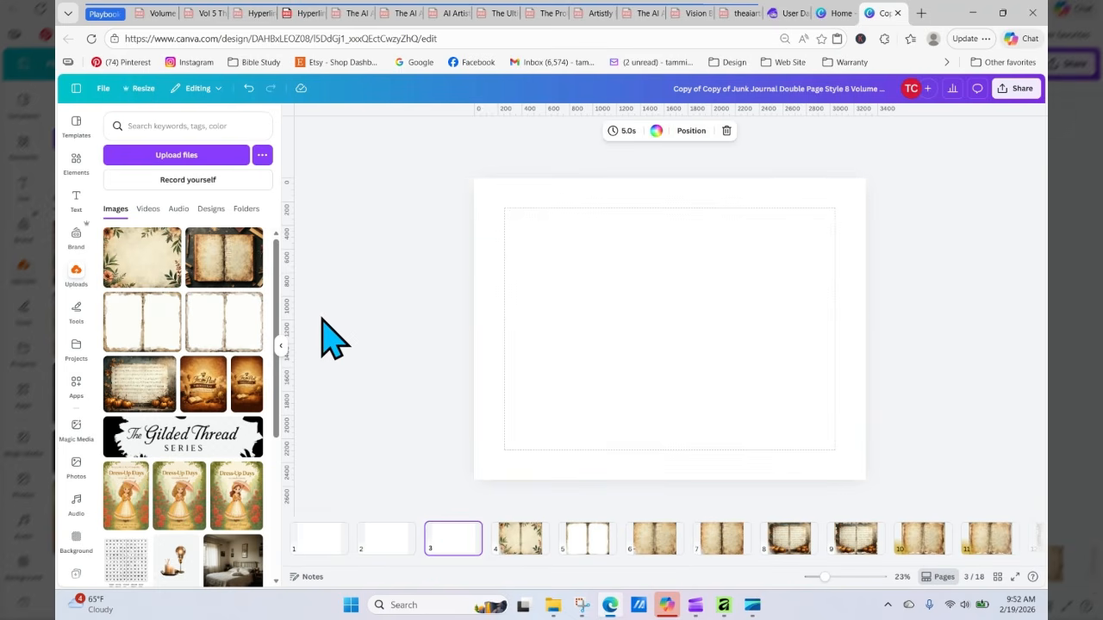
pyautogui.click(669, 545)
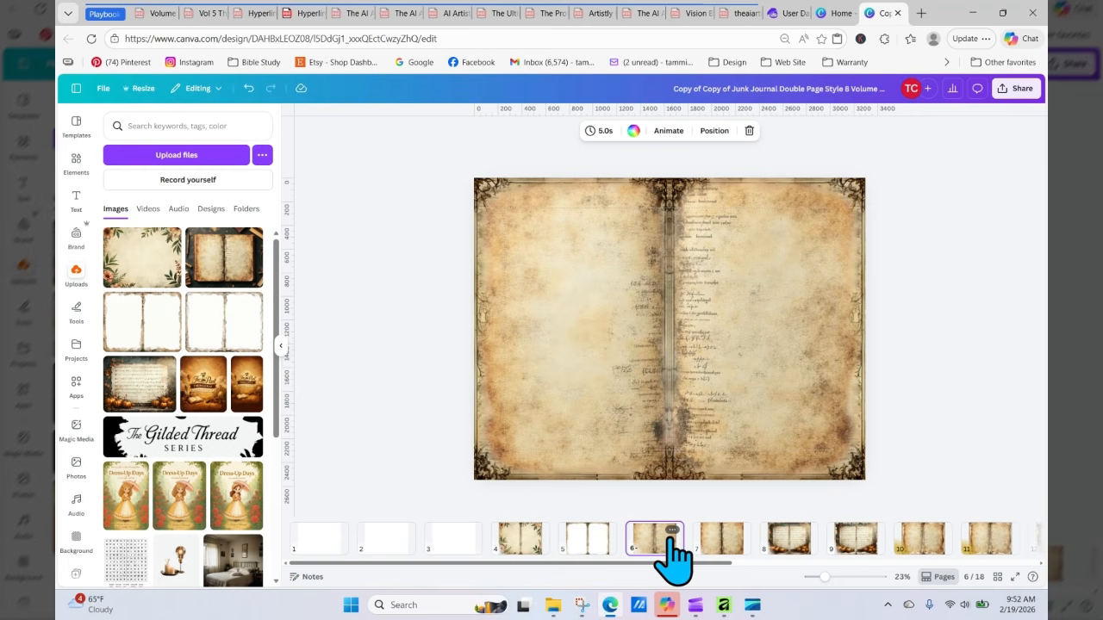
pyautogui.click(710, 558)
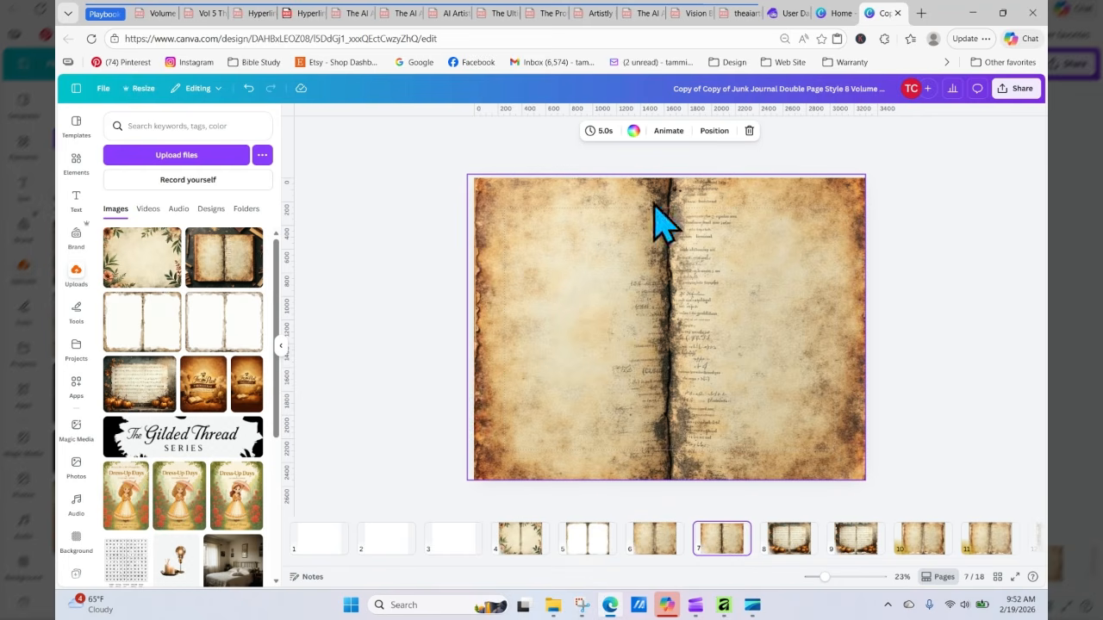
pyautogui.click(405, 280)
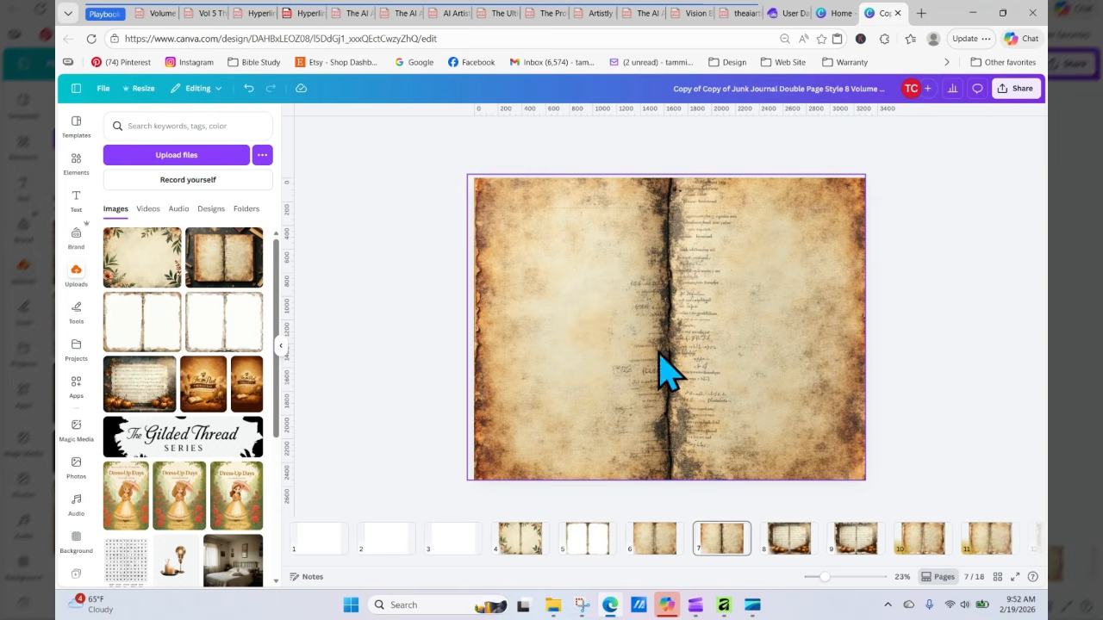
pyautogui.click(467, 553)
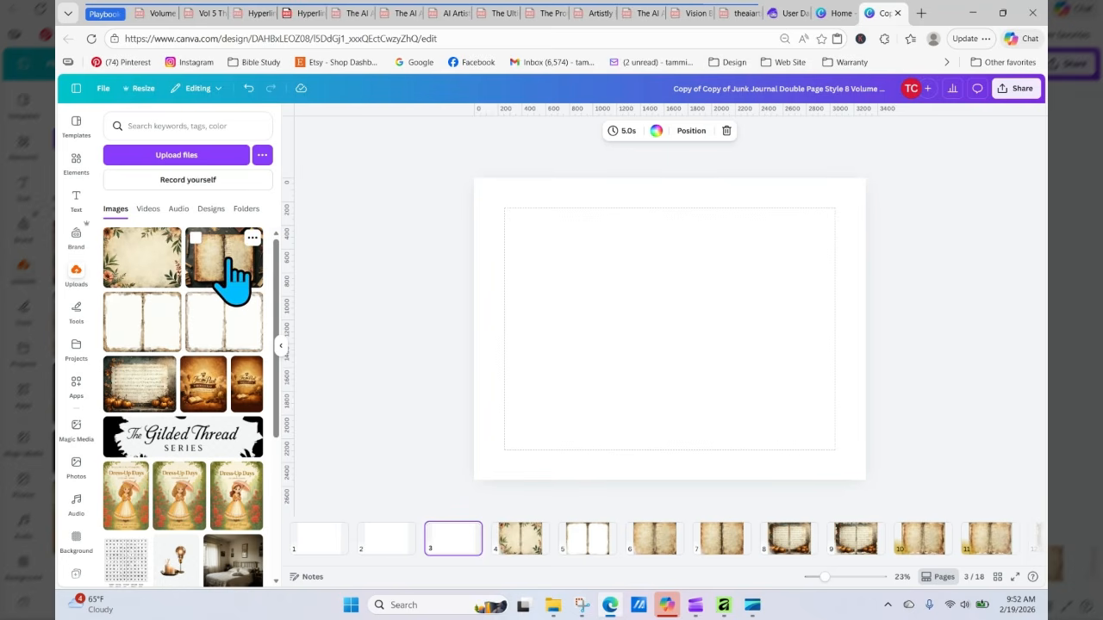
pyautogui.moveTo(233, 279); pyautogui.dragTo(491, 273)
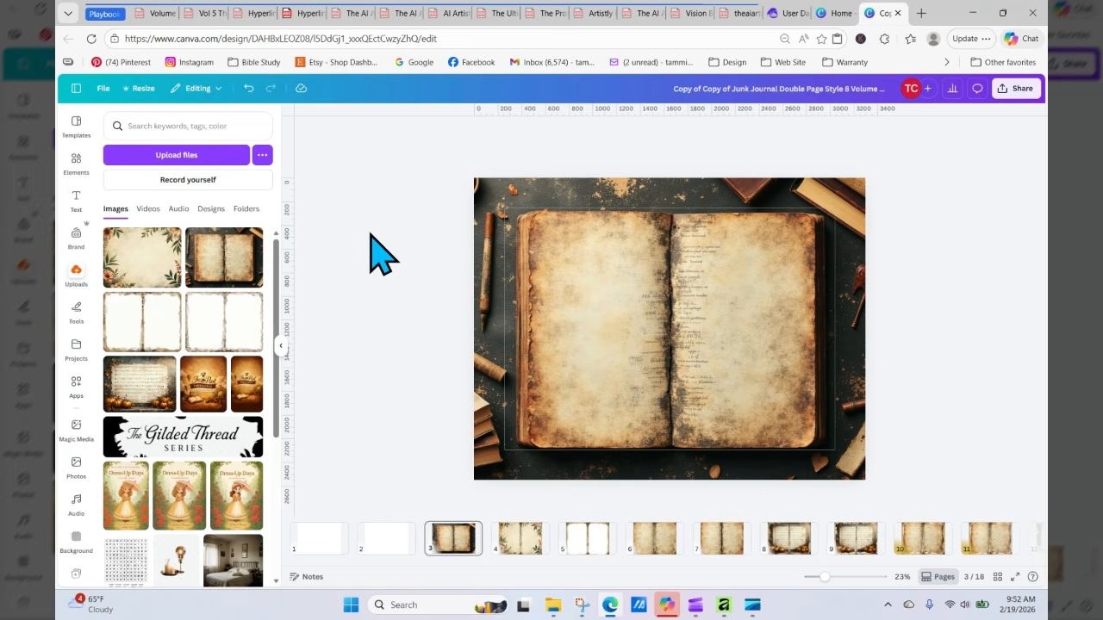
# Step: Crop the book image on page 3 down to just the open book pages
pyautogui.click(483, 192)
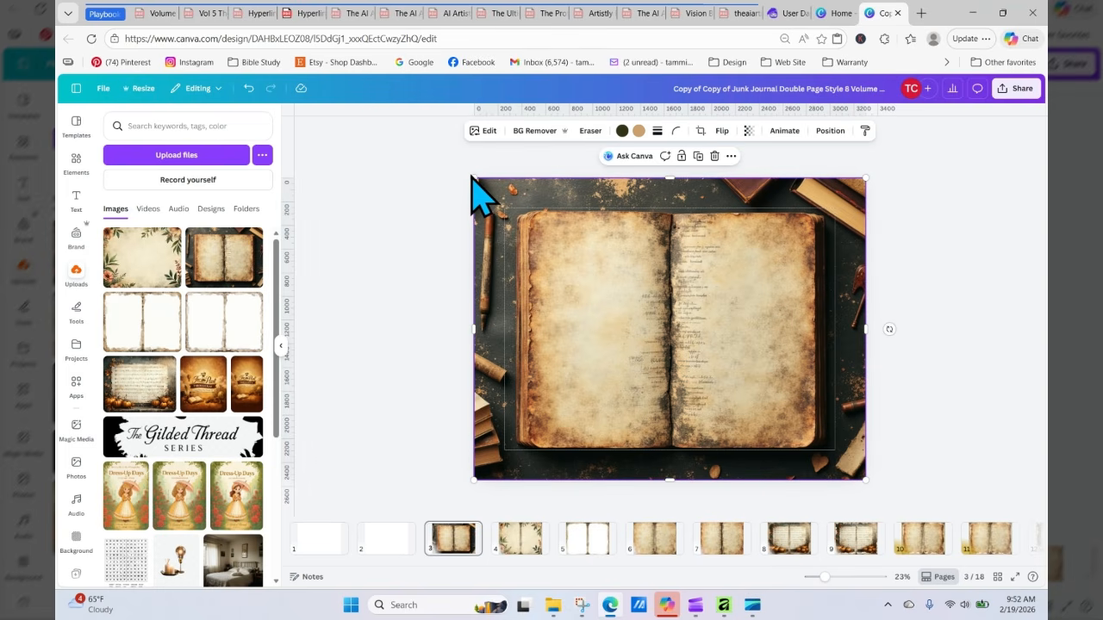
pyautogui.click(473, 180)
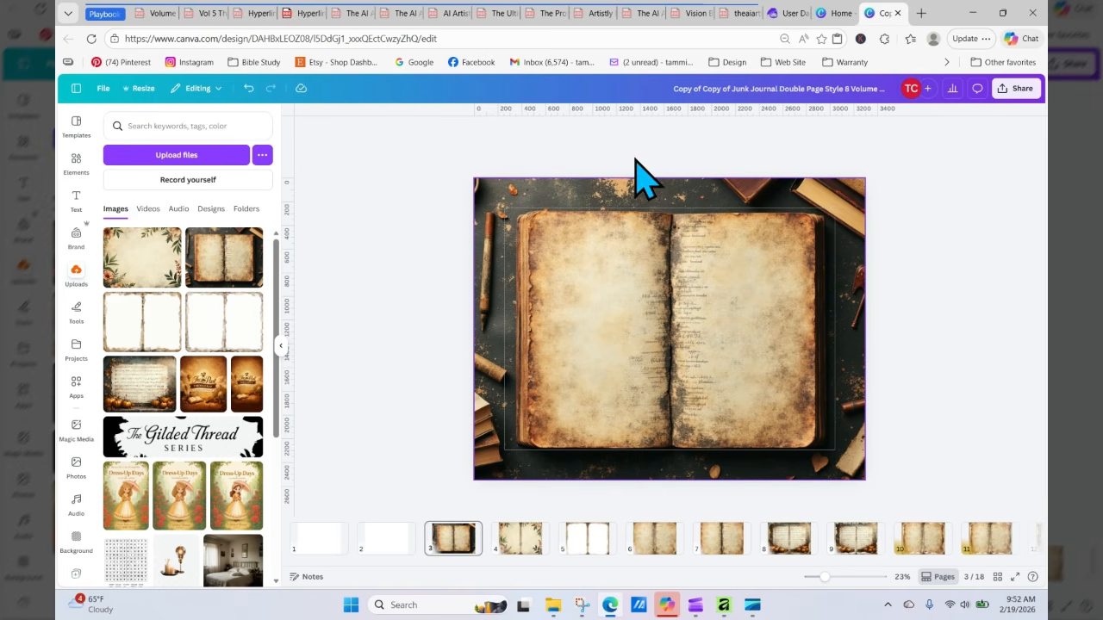
pyautogui.click(681, 228)
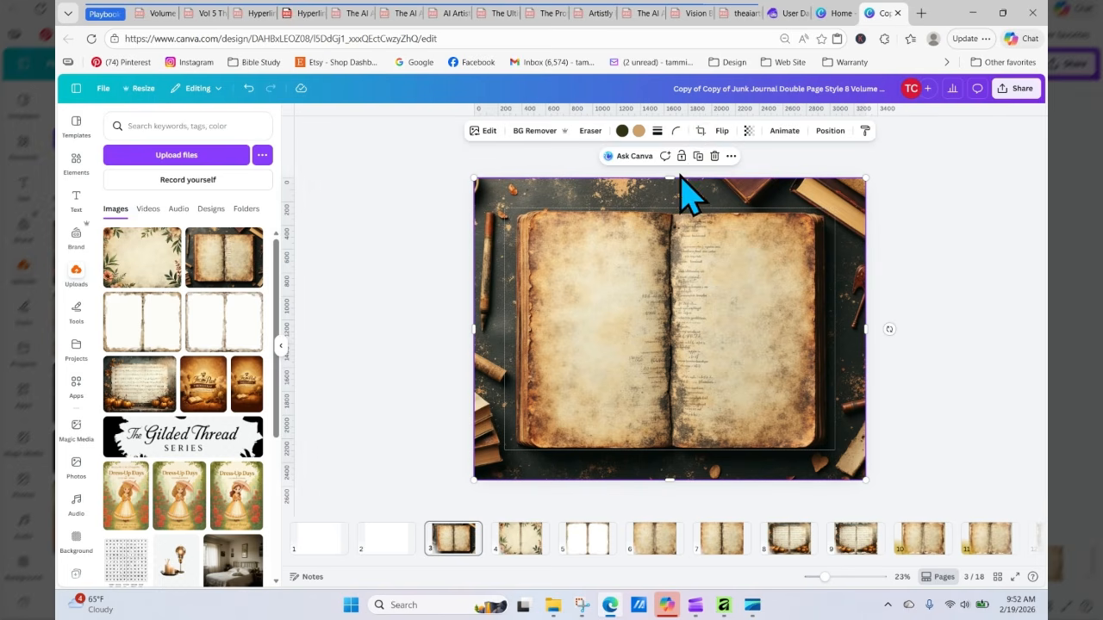
pyautogui.click(699, 131)
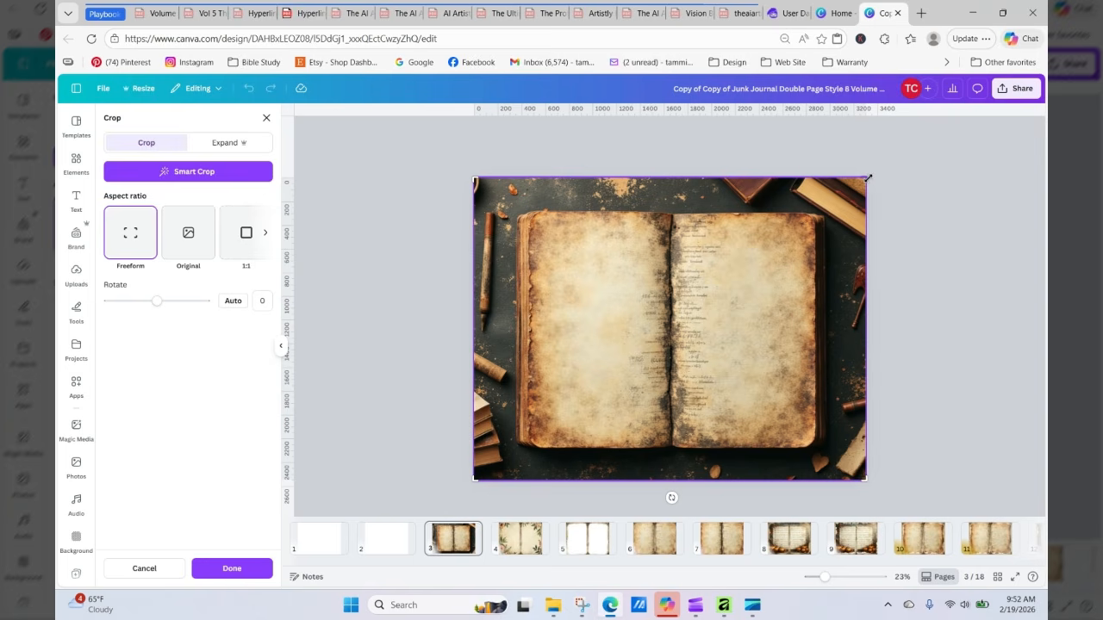
pyautogui.moveTo(868, 183); pyautogui.dragTo(866, 213)
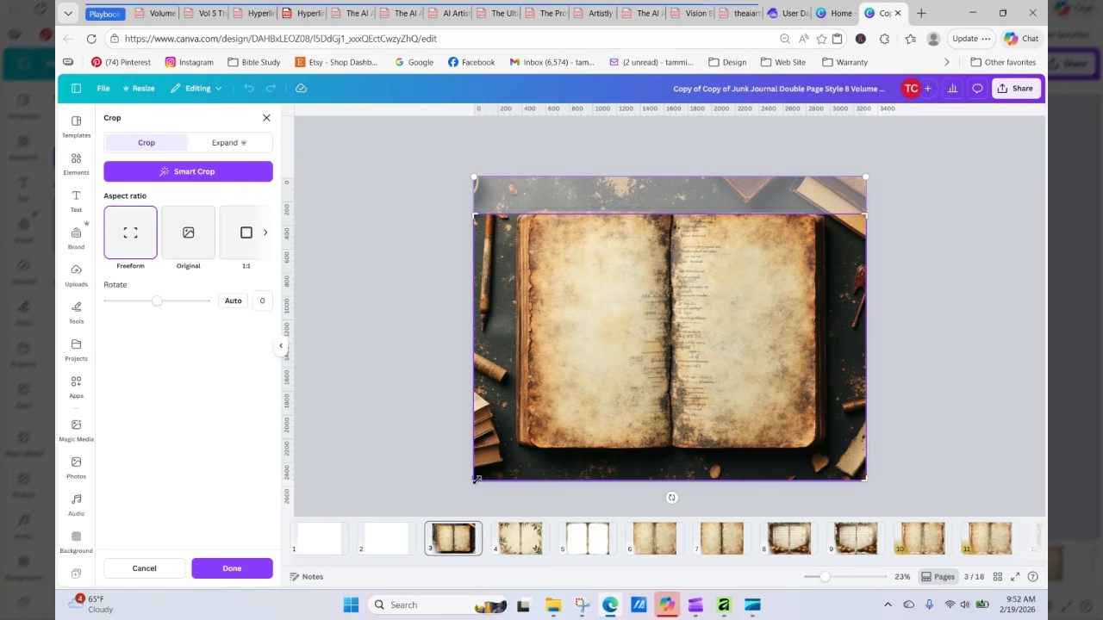
pyautogui.moveTo(479, 479); pyautogui.dragTo(521, 477)
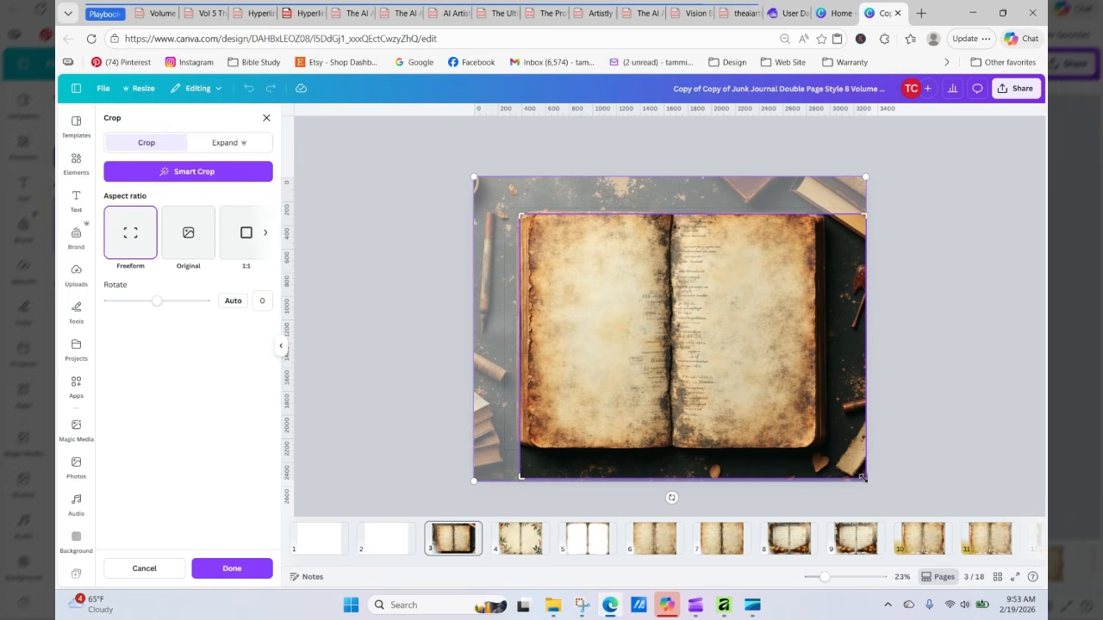
pyautogui.moveTo(862, 478); pyautogui.dragTo(815, 476)
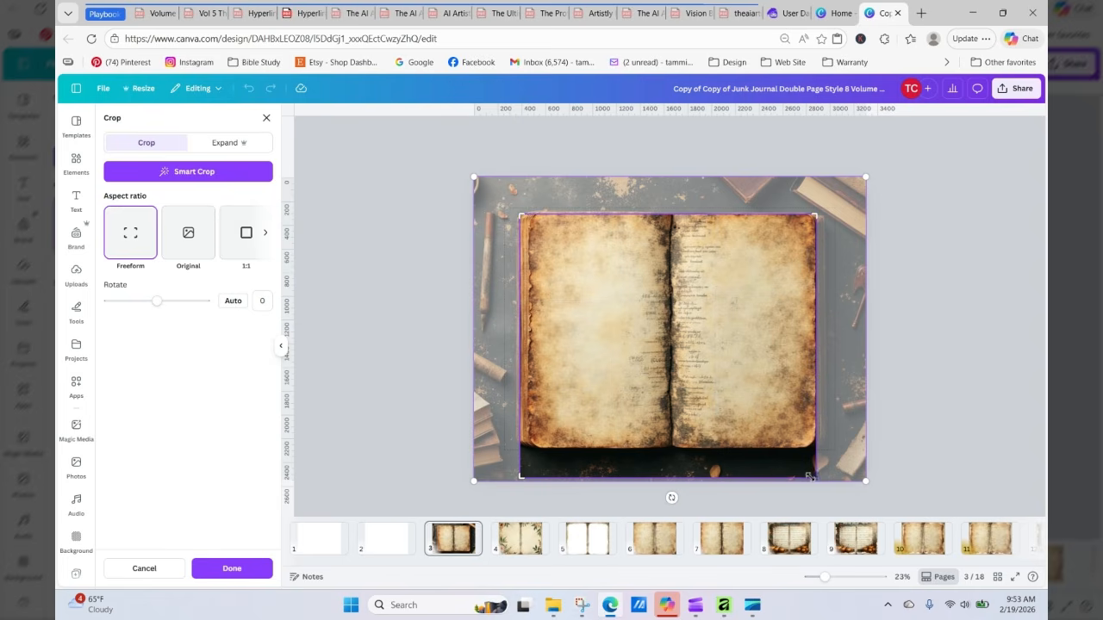
pyautogui.moveTo(814, 476); pyautogui.dragTo(813, 444)
pyautogui.click(961, 394)
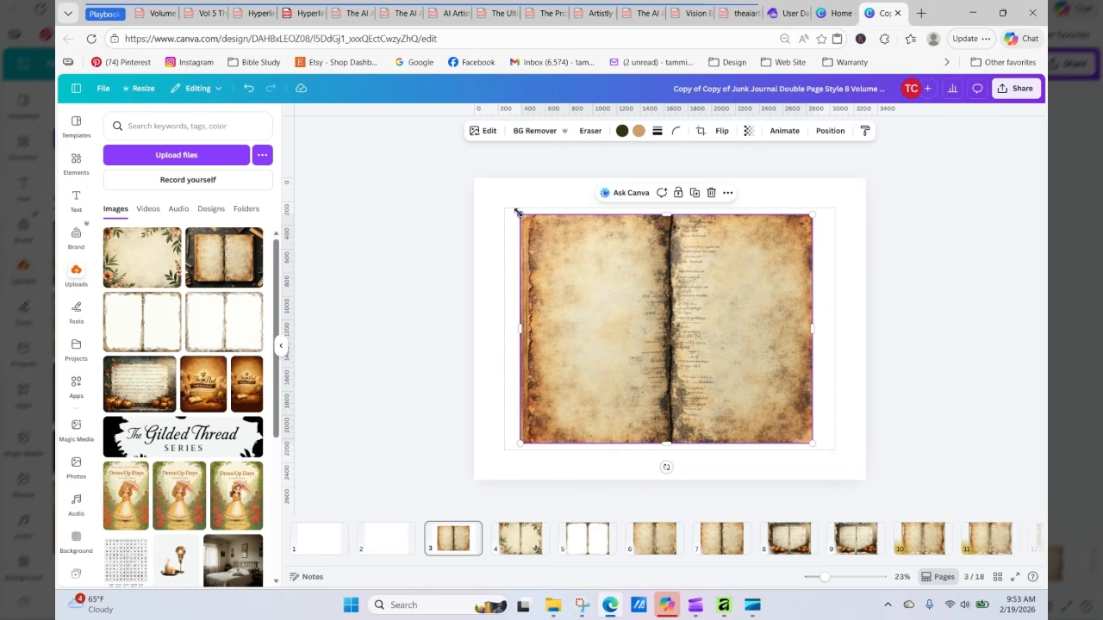
# Step: Resize and align the cropped book pages so they cover the whole of page 3
pyautogui.moveTo(518, 212); pyautogui.dragTo(462, 184)
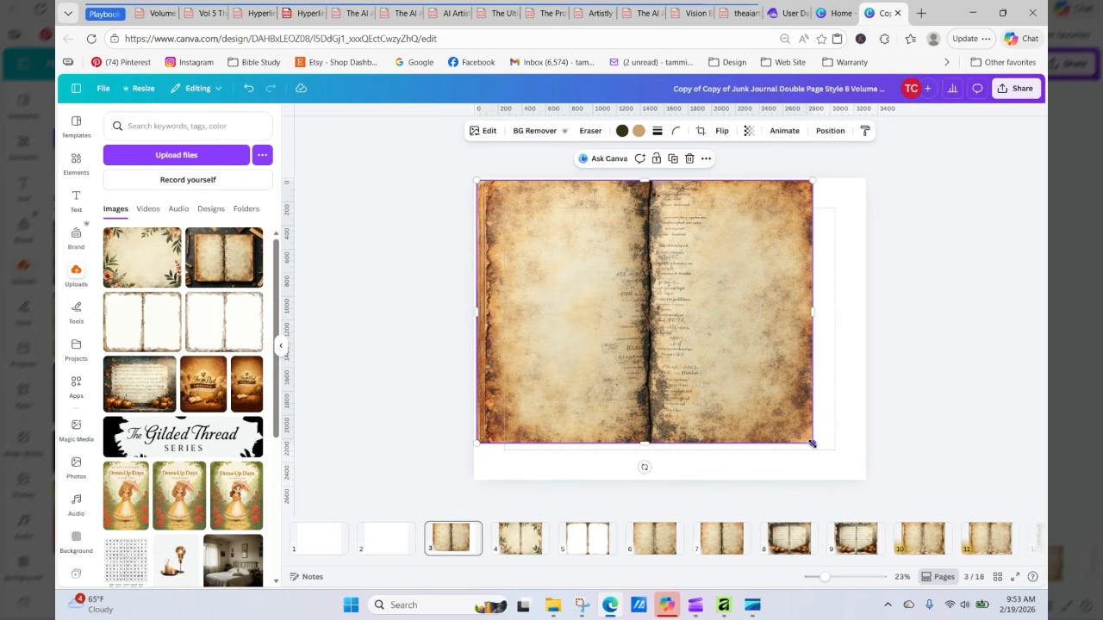
pyautogui.moveTo(812, 444); pyautogui.dragTo(867, 483)
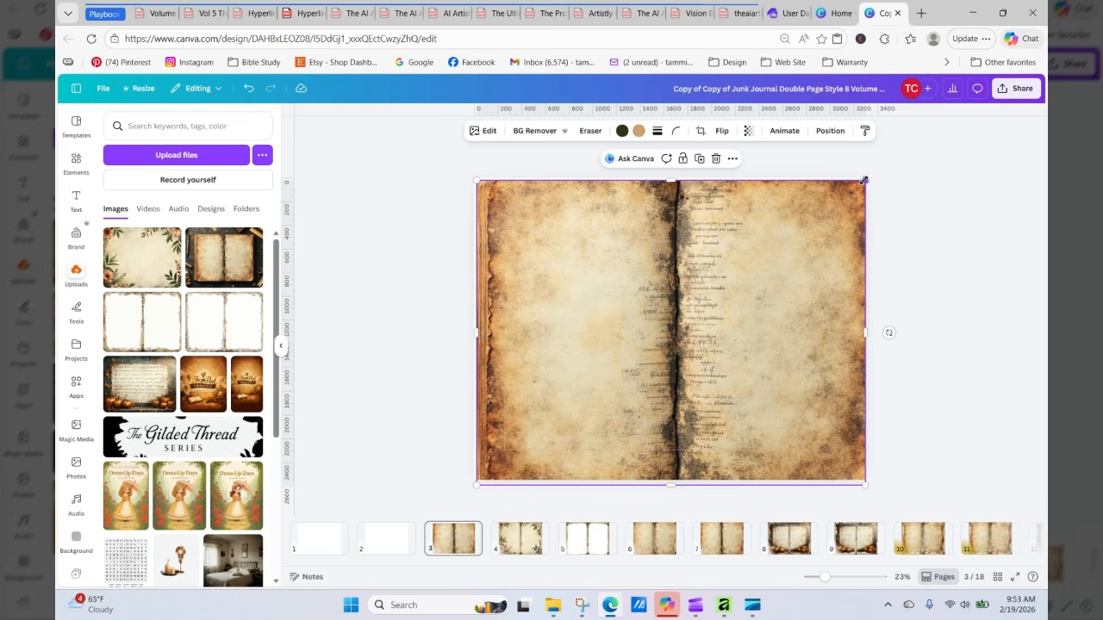
pyautogui.moveTo(864, 181); pyautogui.dragTo(868, 178)
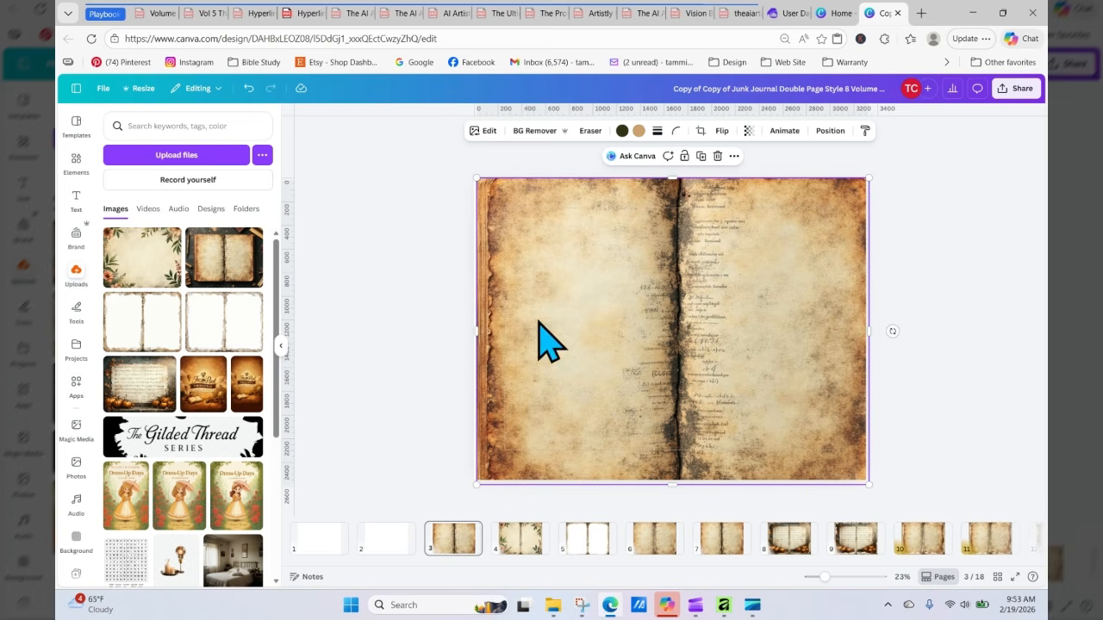
pyautogui.moveTo(477, 334); pyautogui.dragTo(473, 334)
pyautogui.click(455, 335)
pyautogui.click(664, 415)
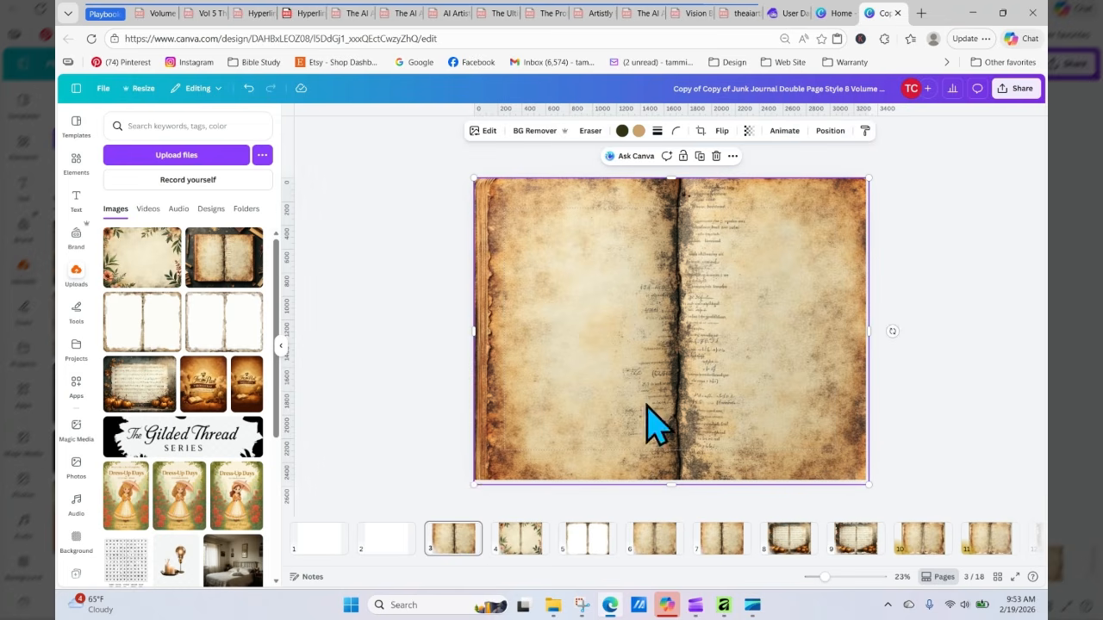
pyautogui.click(479, 510)
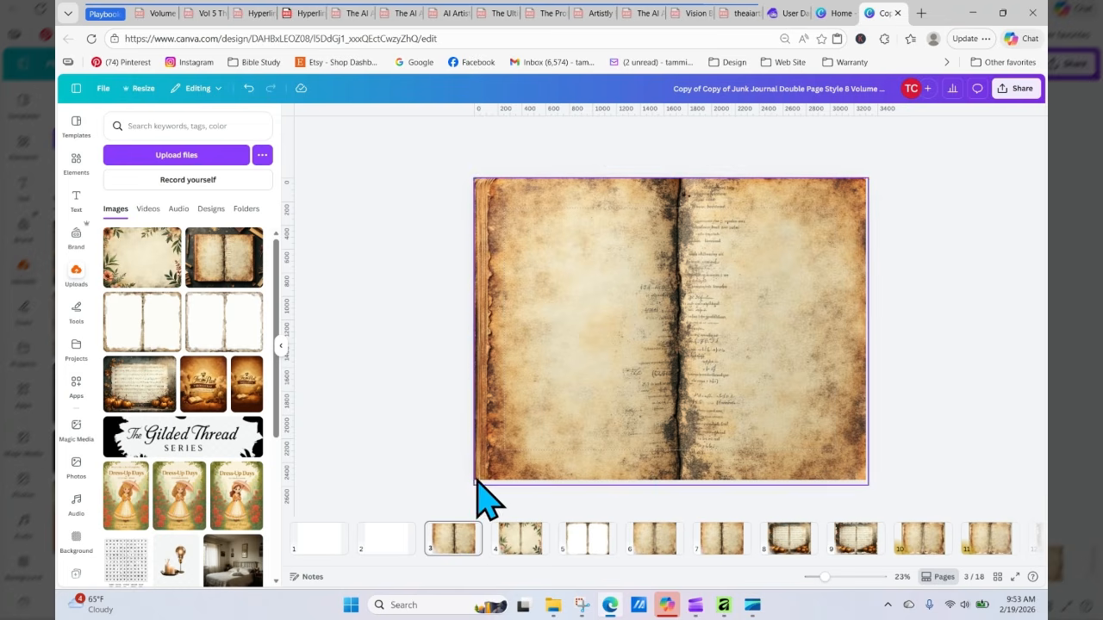
pyautogui.click(475, 478)
pyautogui.moveTo(473, 330)
pyautogui.mouseDown()
pyautogui.moveTo(460, 332)
pyautogui.moveTo(473, 334)
pyautogui.mouseUp()
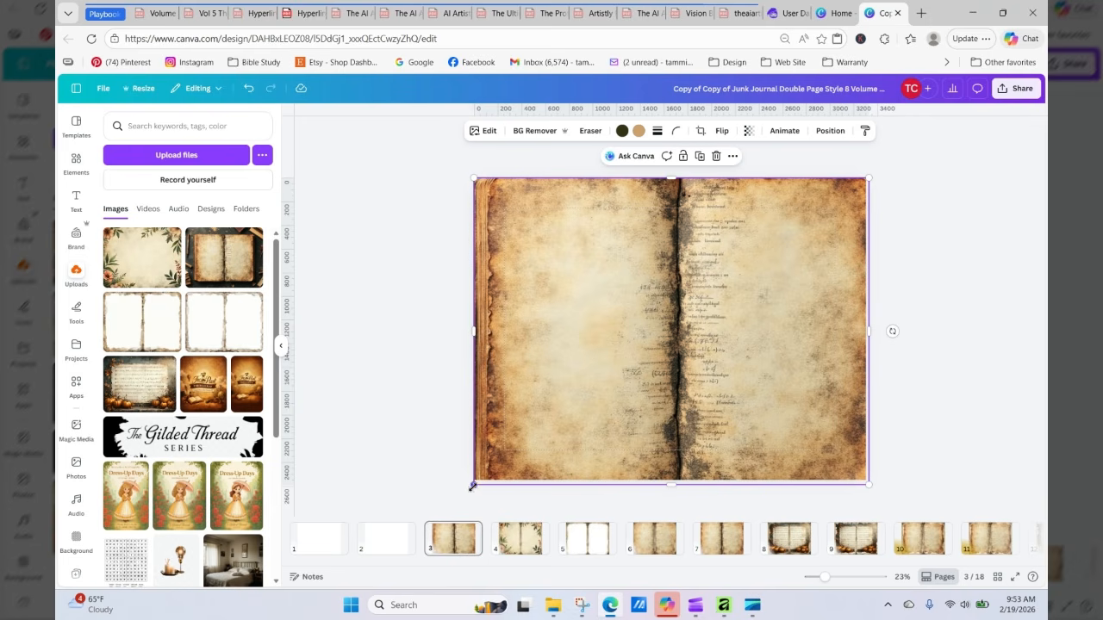
pyautogui.click(985, 295)
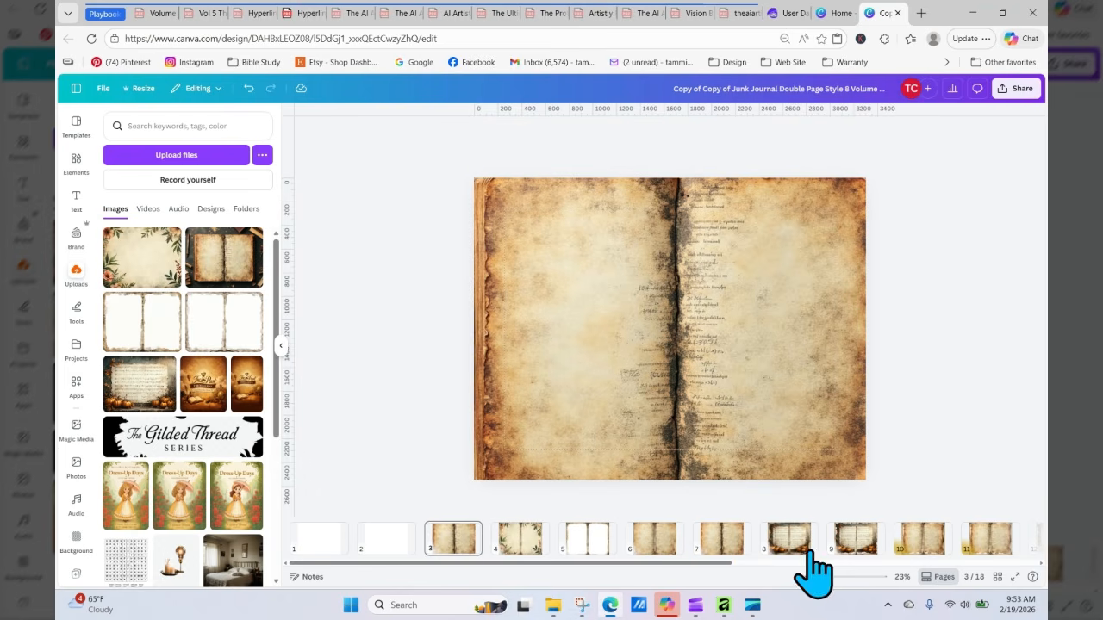
# Step: Compare page 3 with pages 6 and 7, then enlarge the book image slightly past page 3's edges
pyautogui.click(653, 545)
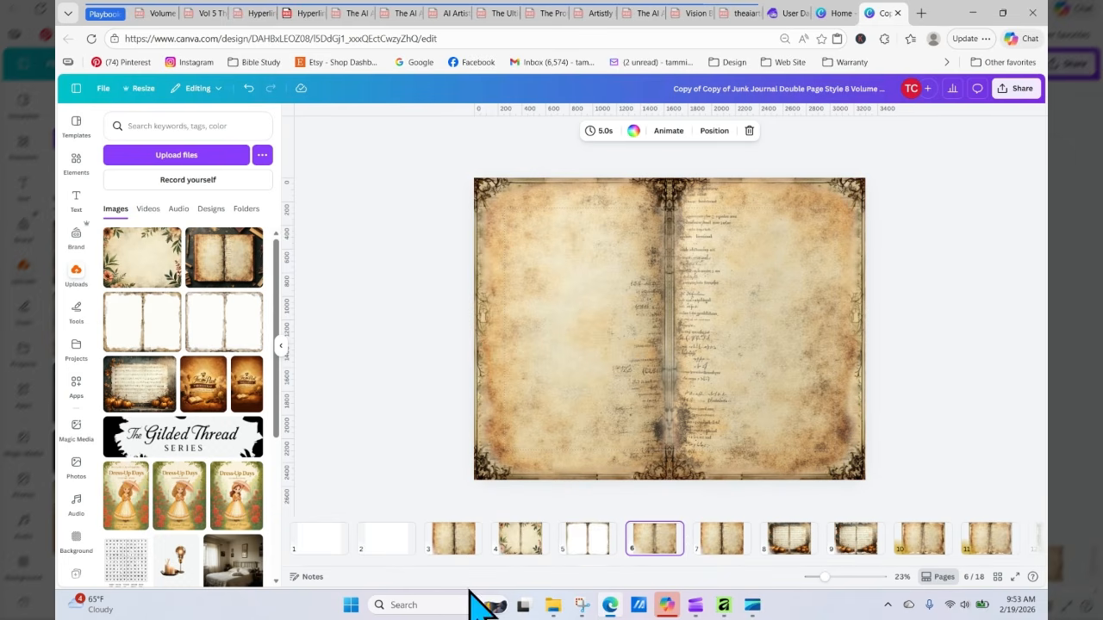
pyautogui.click(454, 552)
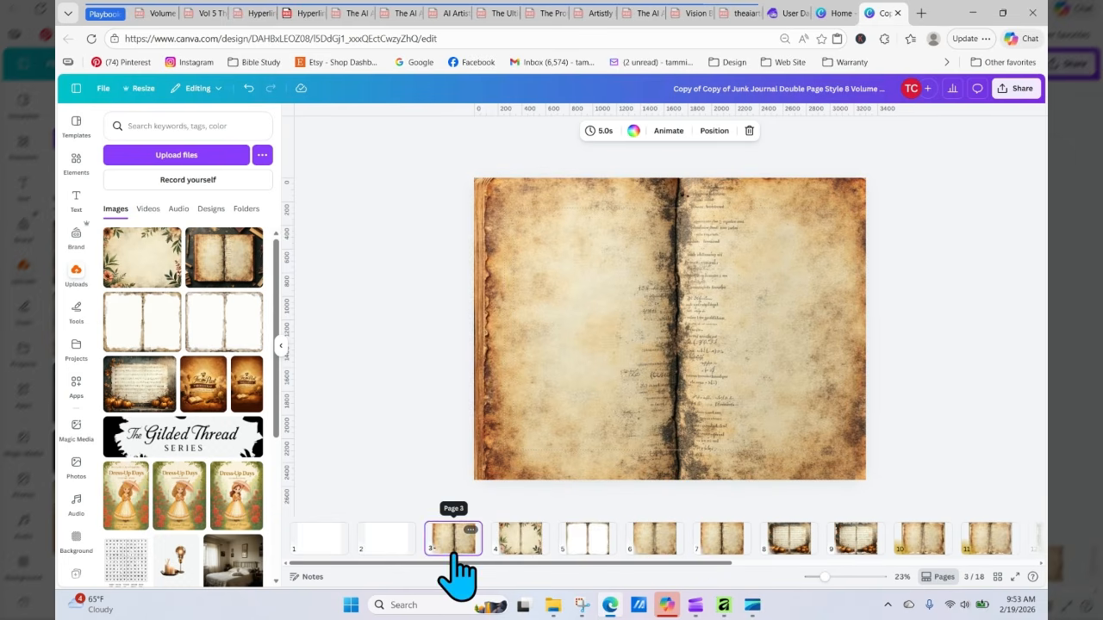
pyautogui.click(729, 541)
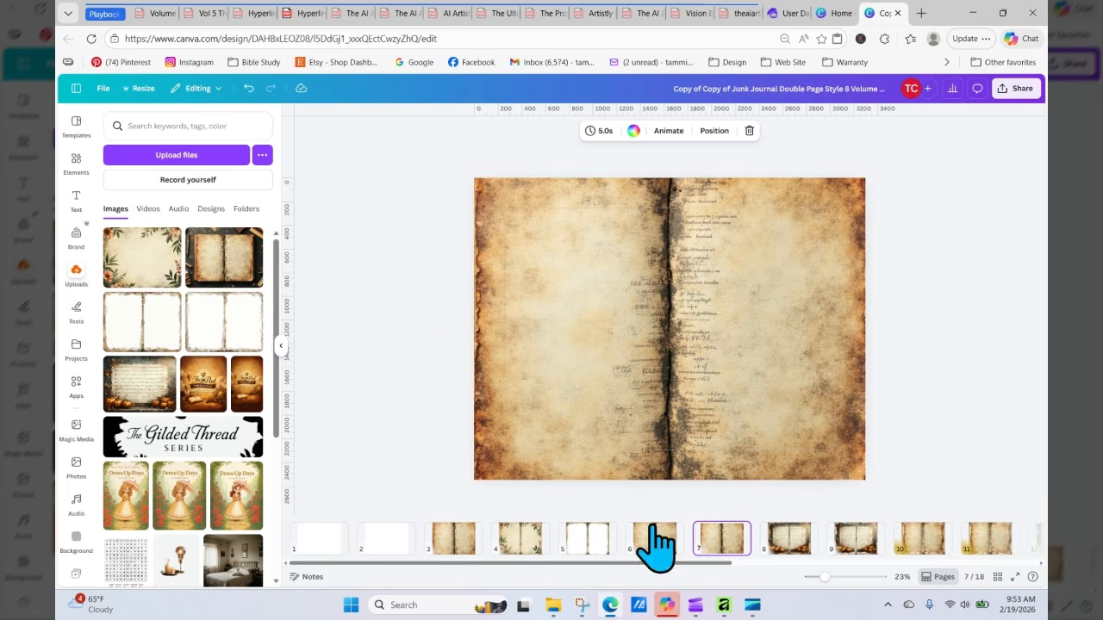
pyautogui.click(453, 541)
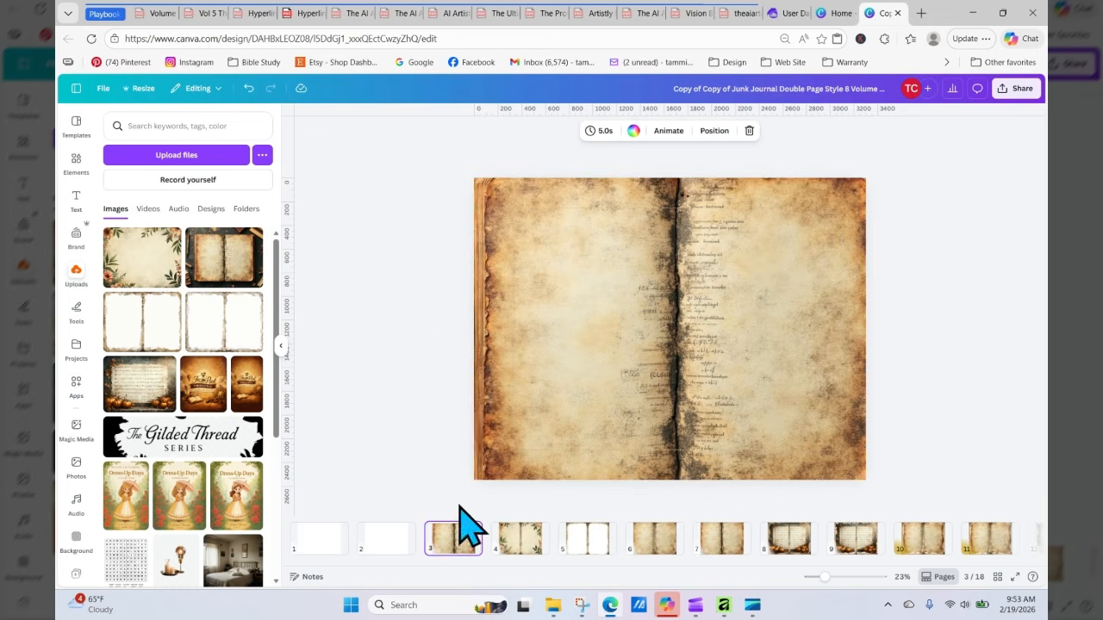
pyautogui.click(478, 369)
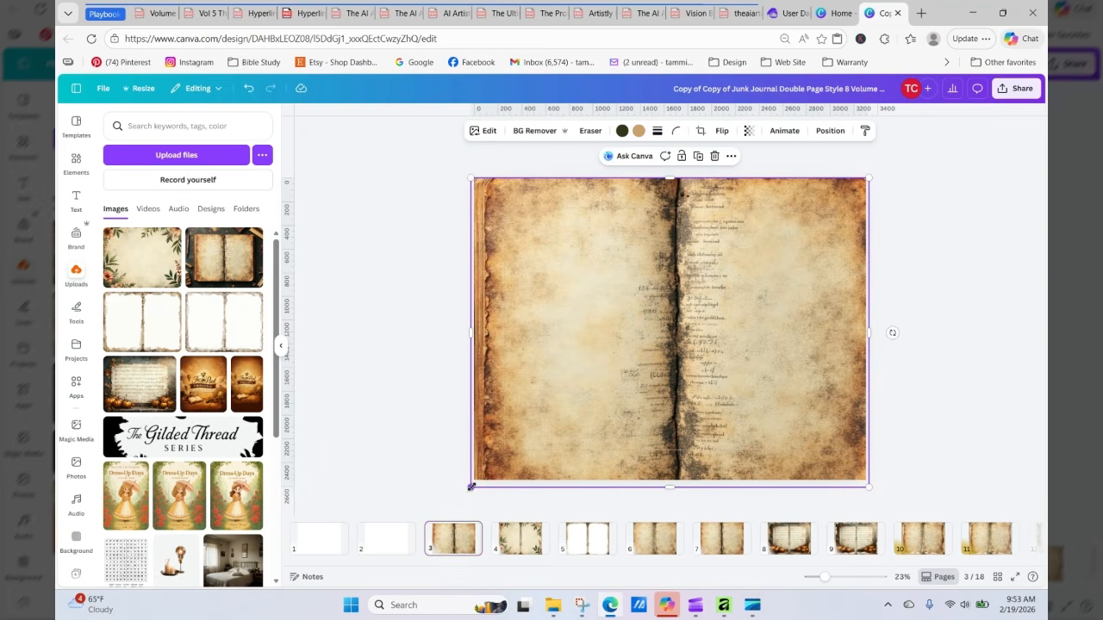
pyautogui.moveTo(471, 487); pyautogui.dragTo(462, 494)
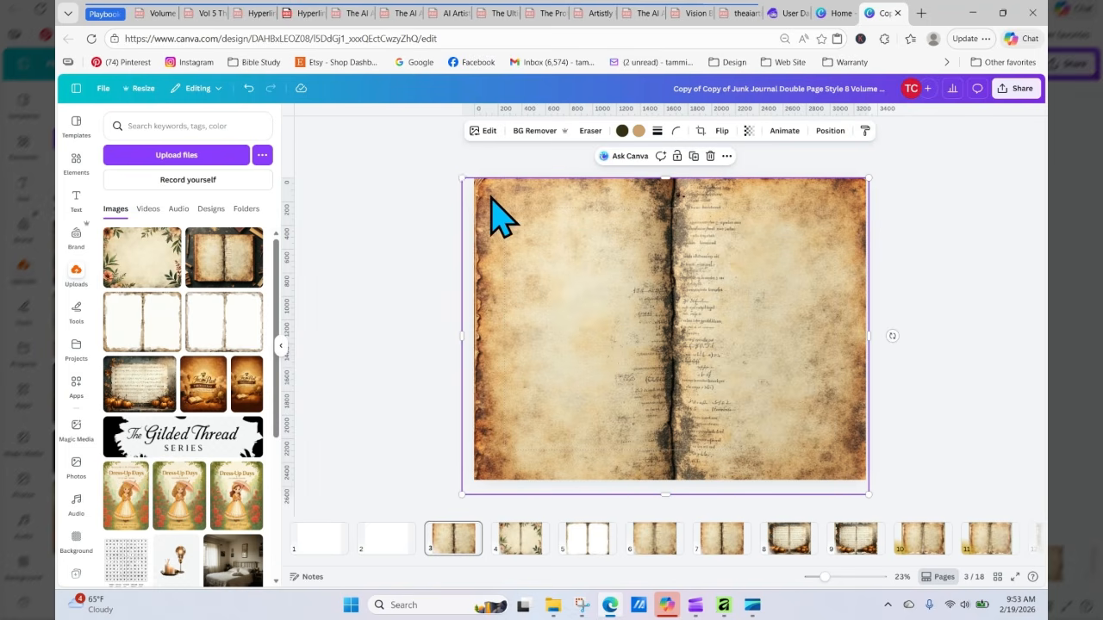
pyautogui.moveTo(460, 178); pyautogui.dragTo(460, 176)
pyautogui.click(900, 280)
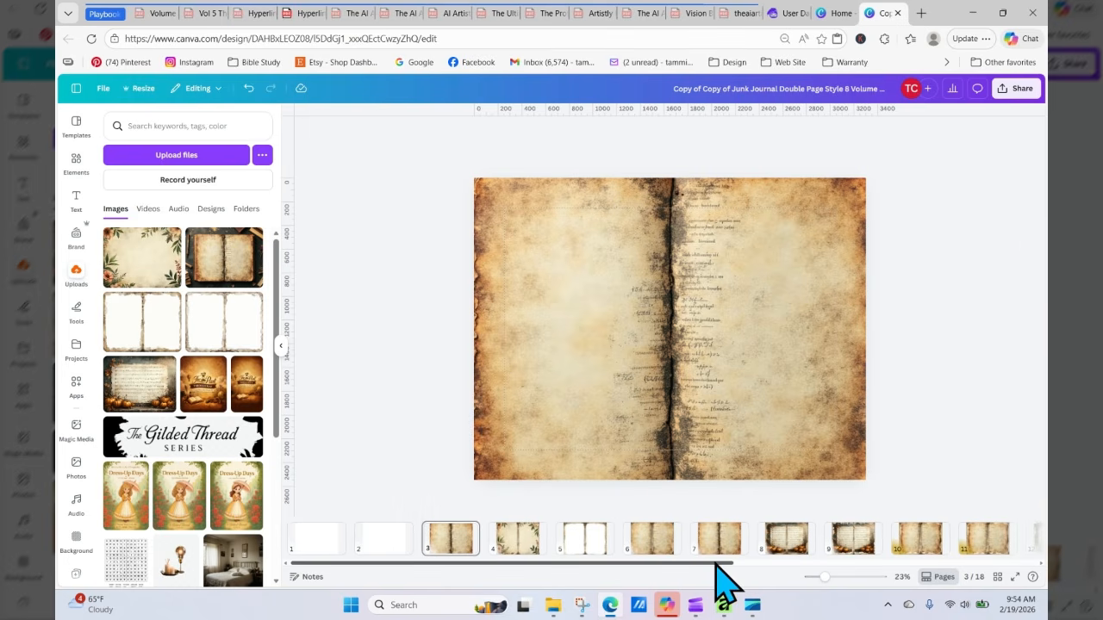
# Step: Go to page 2 and place the sheet music with pumpkins frame image from uploads onto it
pyautogui.moveTo(717, 564); pyautogui.dragTo(1038, 556)
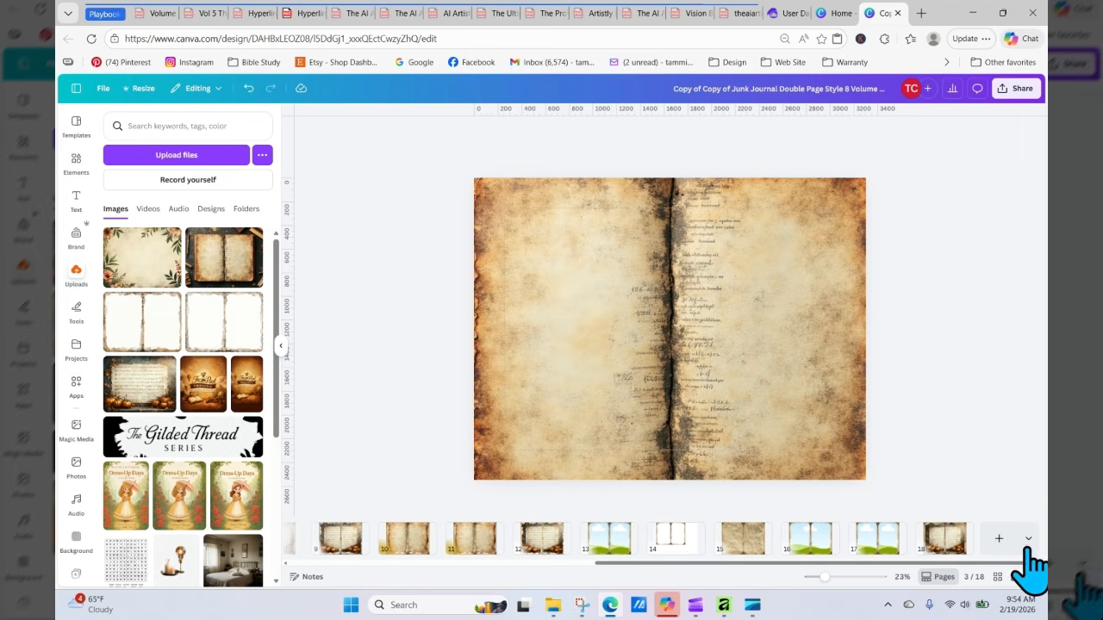
pyautogui.click(945, 541)
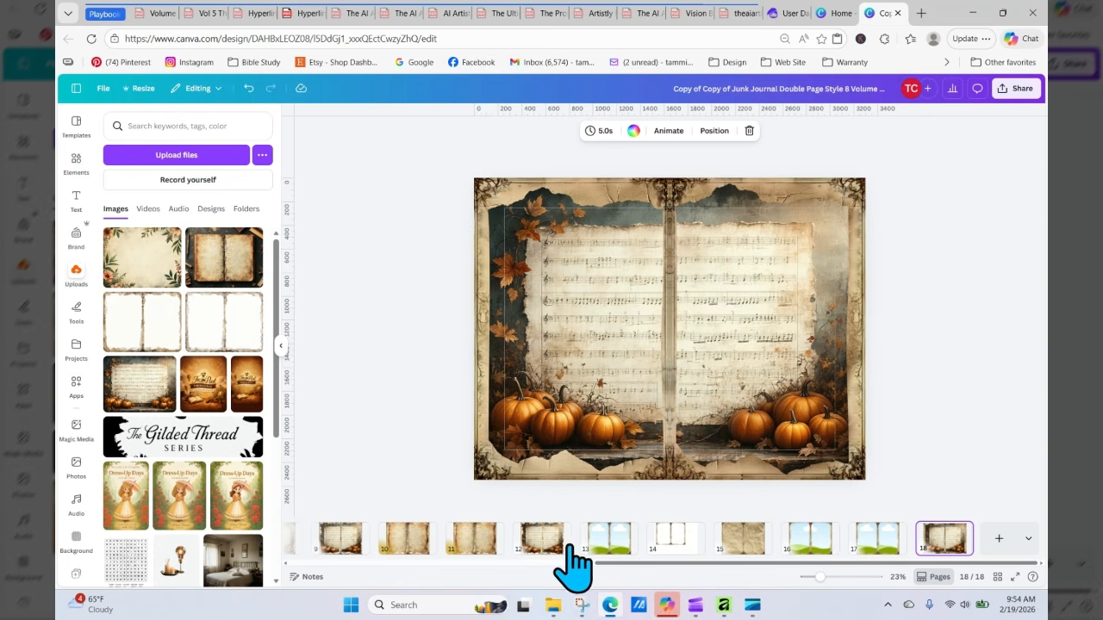
pyautogui.moveTo(796, 565); pyautogui.dragTo(123, 571)
pyautogui.click(387, 539)
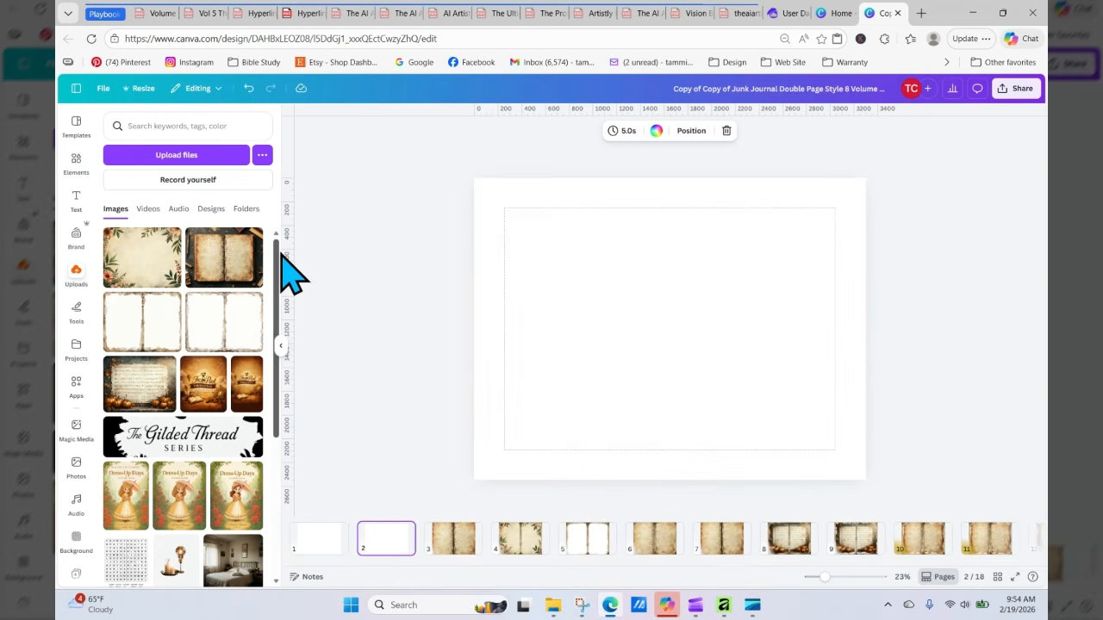
pyautogui.moveTo(151, 396); pyautogui.dragTo(509, 349)
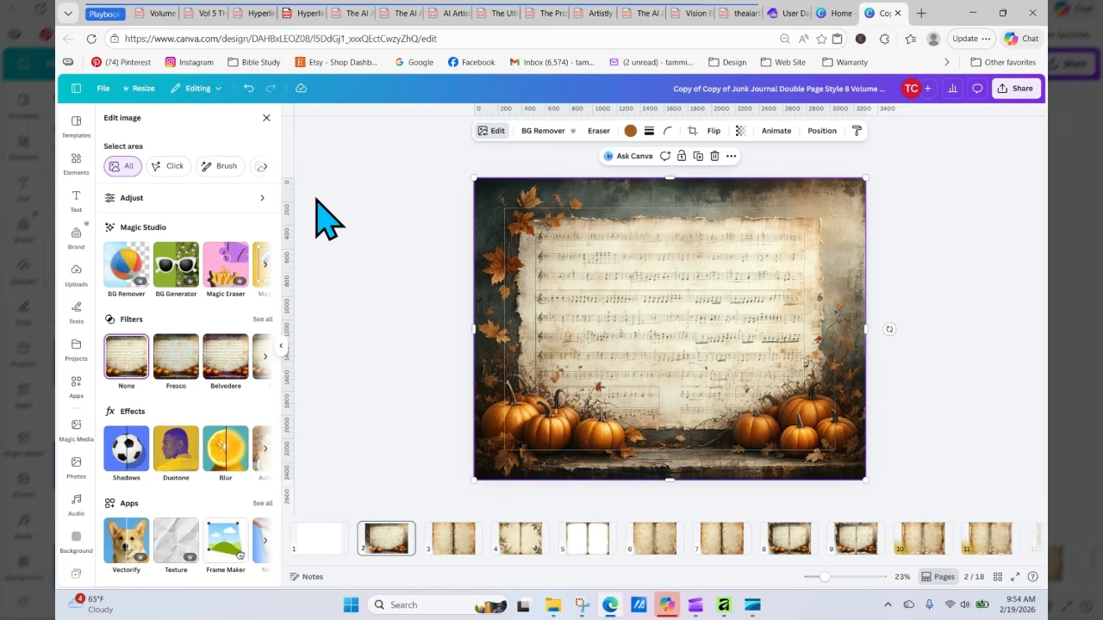
# Step: Use Magic Grab on the page 2 frame image to select and grab the cluster of pumpkins at its lower left
pyautogui.click(265, 265)
pyautogui.click(265, 266)
pyautogui.click(121, 267)
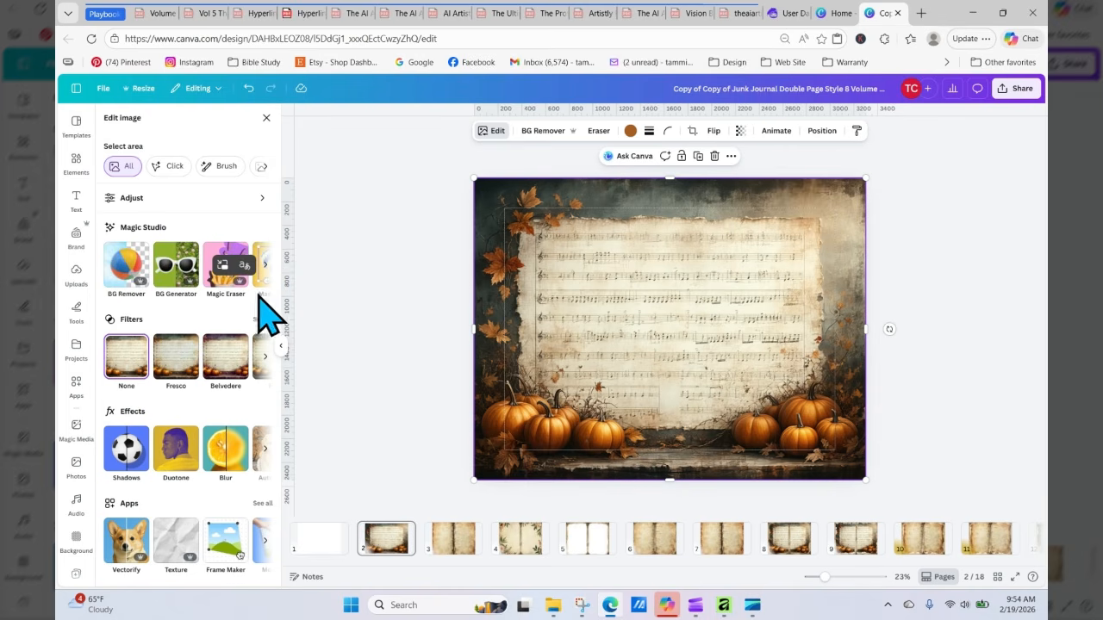
pyautogui.click(265, 265)
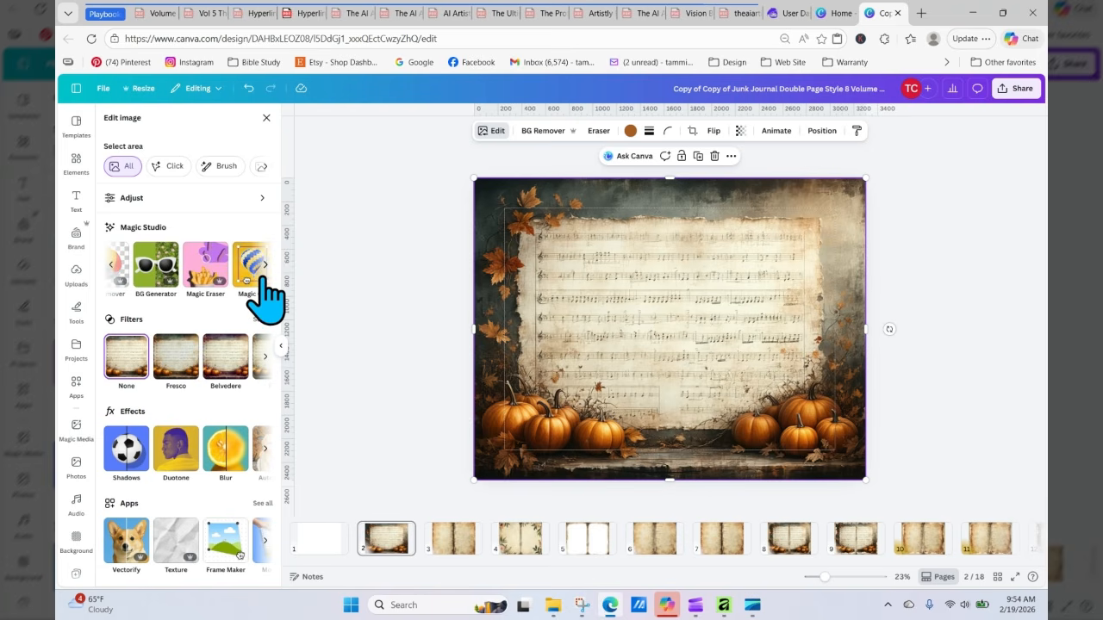
pyautogui.click(261, 294)
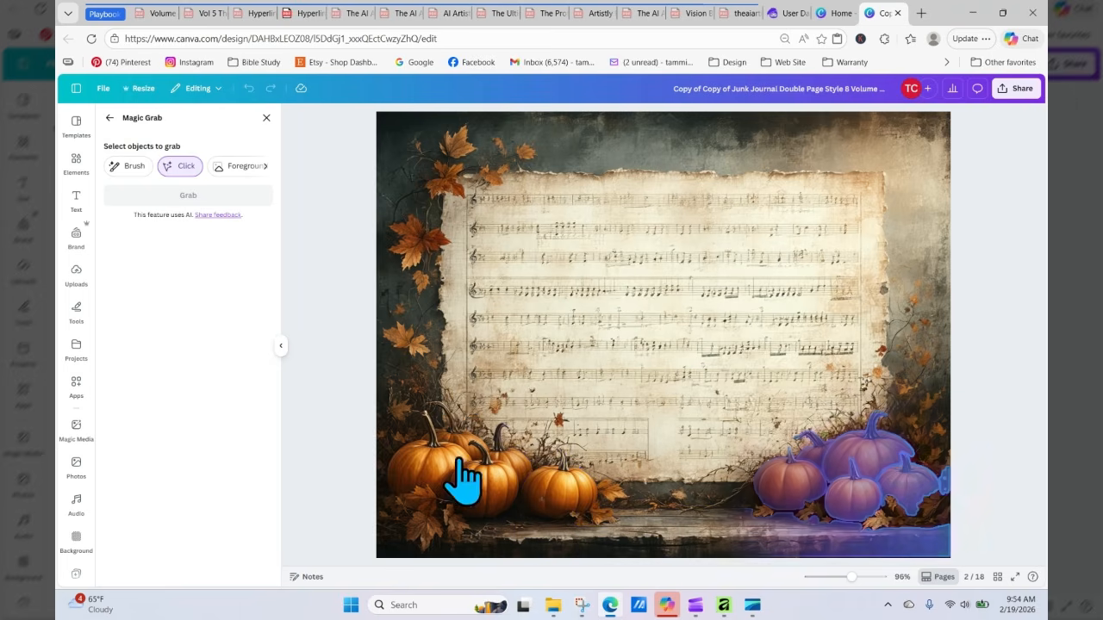
pyautogui.click(431, 472)
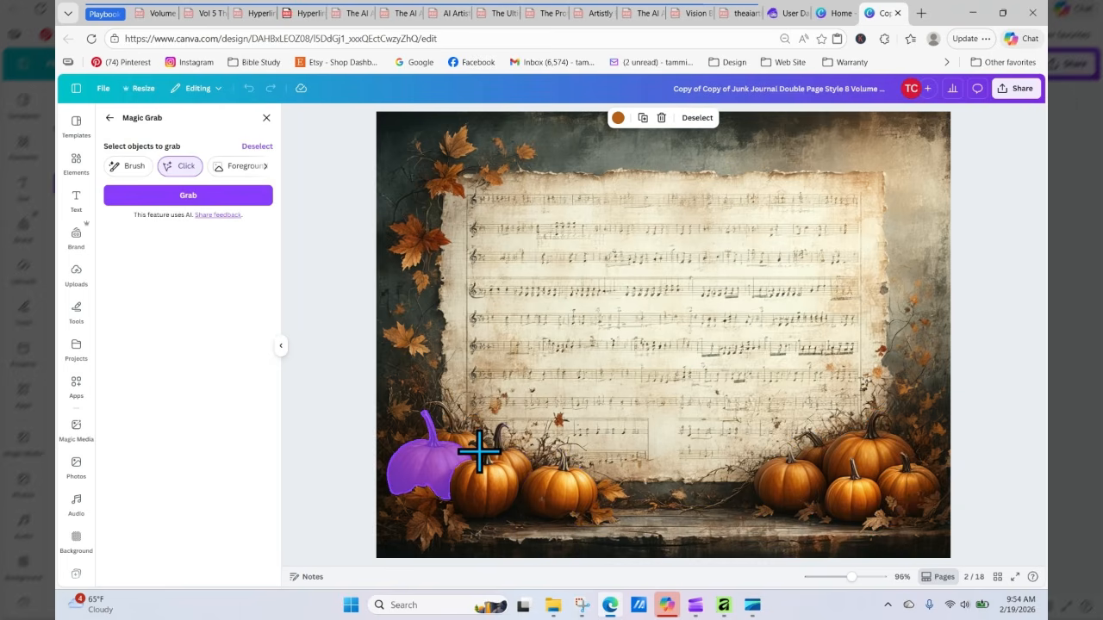
pyautogui.click(429, 507)
pyautogui.click(470, 488)
pyautogui.click(461, 438)
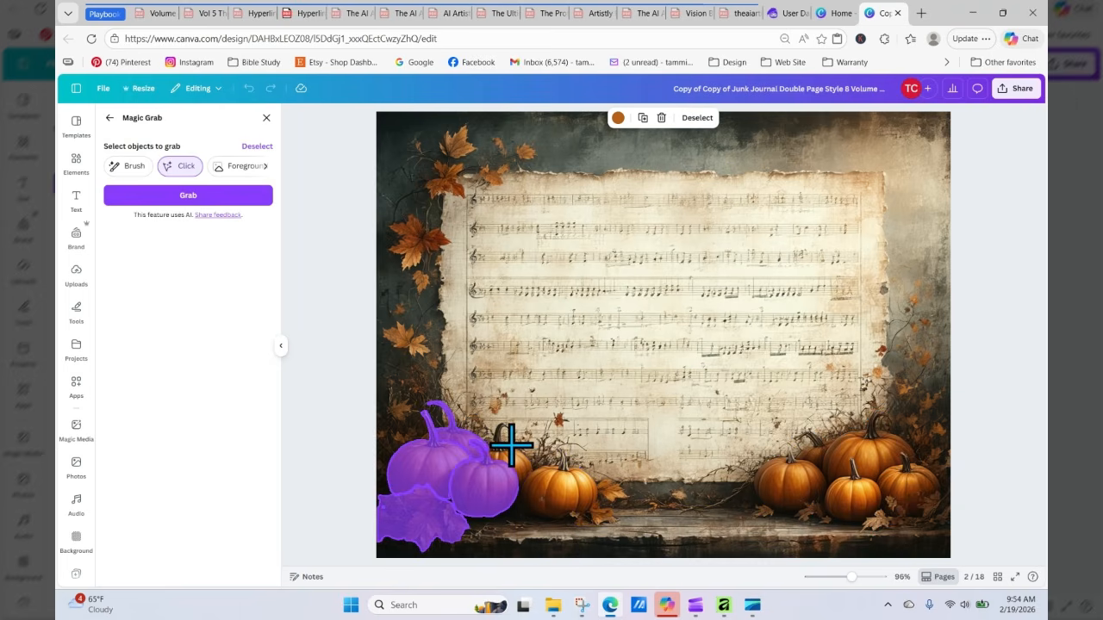
pyautogui.click(509, 446)
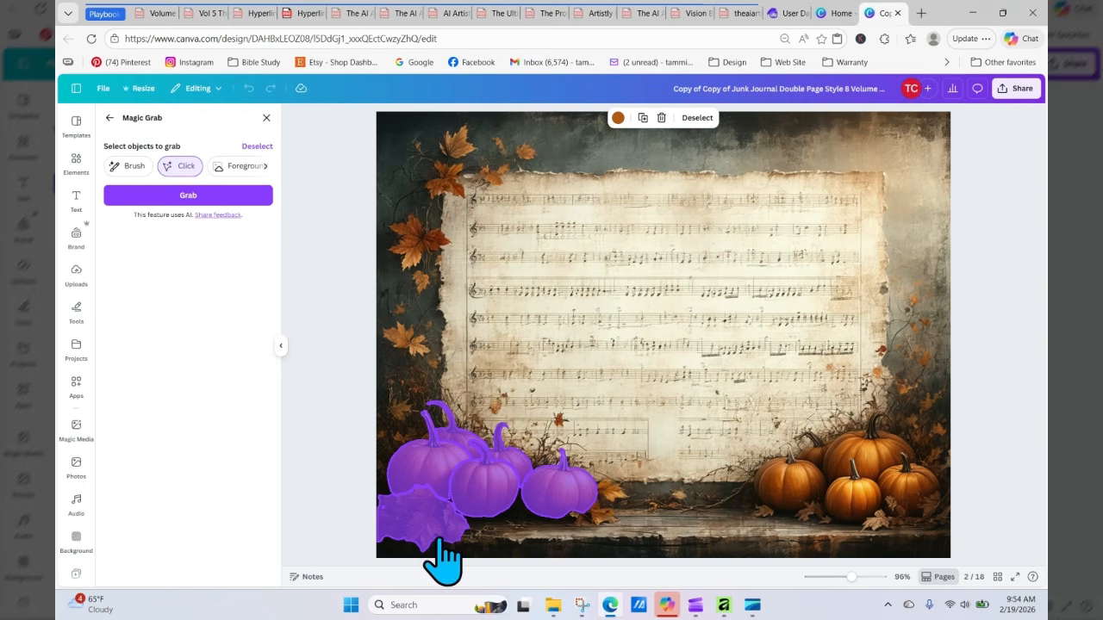
pyautogui.click(221, 197)
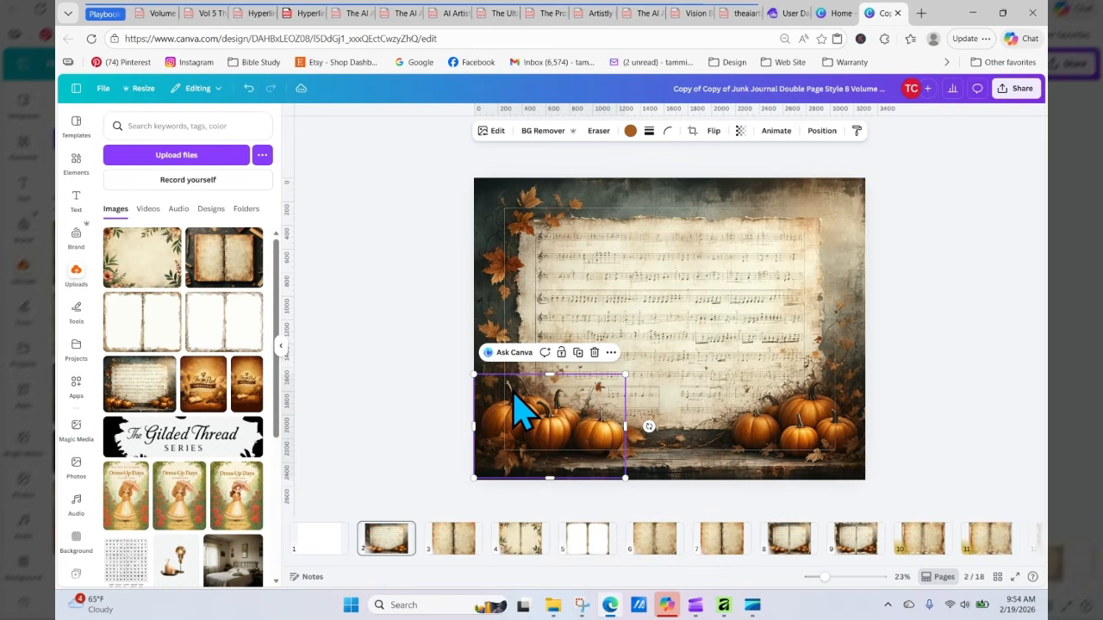
# Step: Place the grabbed pumpkins at the lower left of page 6 and enlarge them slightly, undoing an accidental oversize
pyautogui.moveTo(515, 396); pyautogui.dragTo(495, 422)
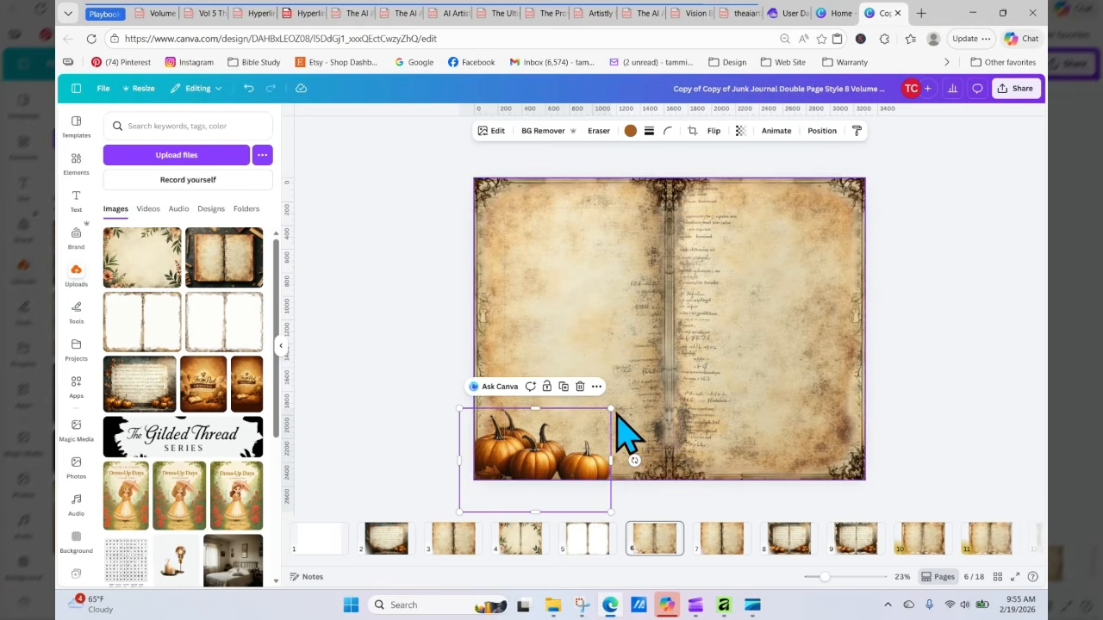
pyautogui.moveTo(613, 406); pyautogui.dragTo(656, 377)
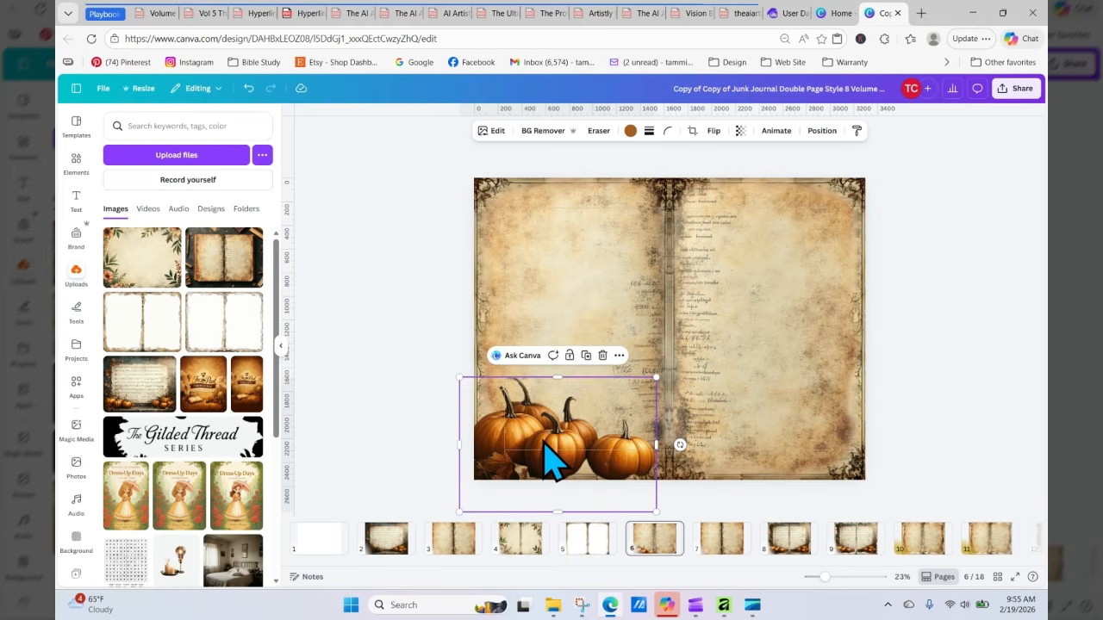
pyautogui.moveTo(544, 441); pyautogui.dragTo(549, 436)
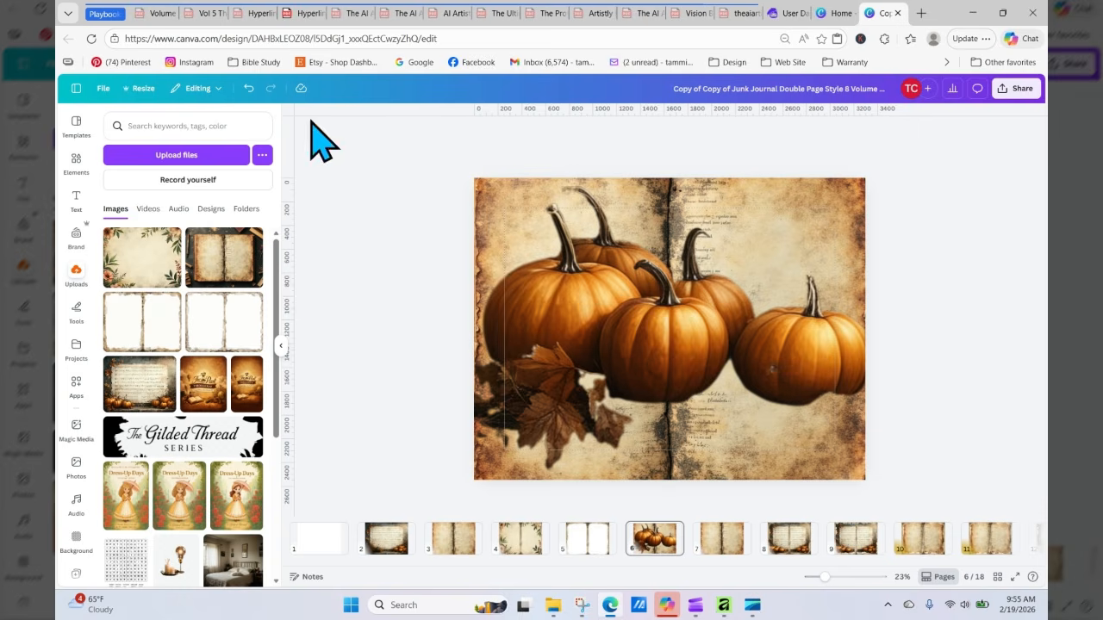
pyautogui.click(248, 89)
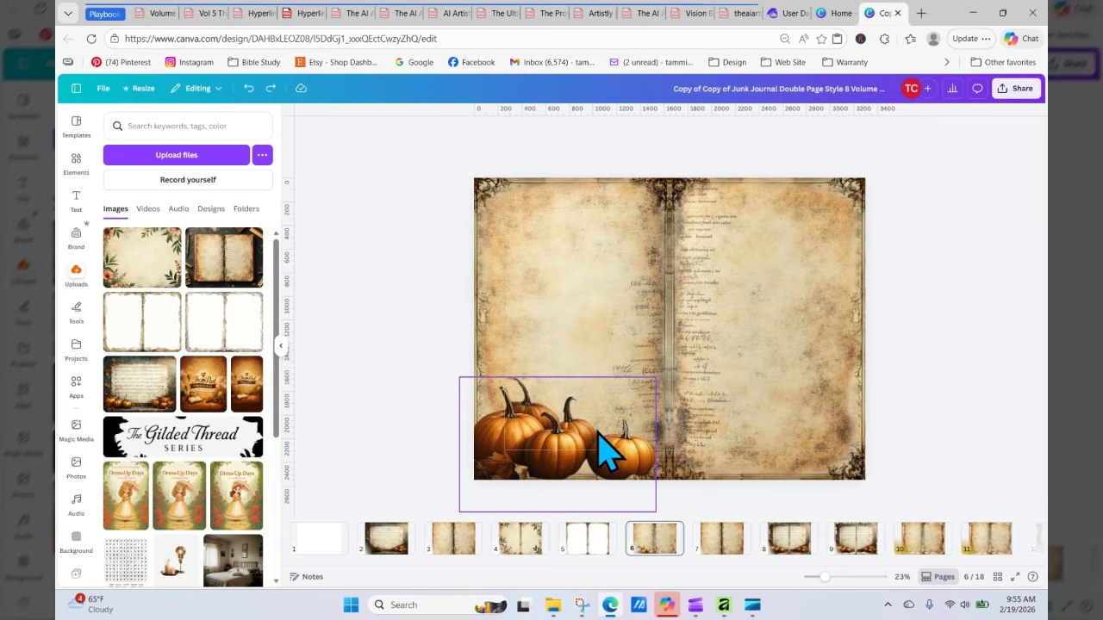
pyautogui.click(599, 435)
pyautogui.moveTo(599, 448); pyautogui.dragTo(583, 413)
pyautogui.click(248, 90)
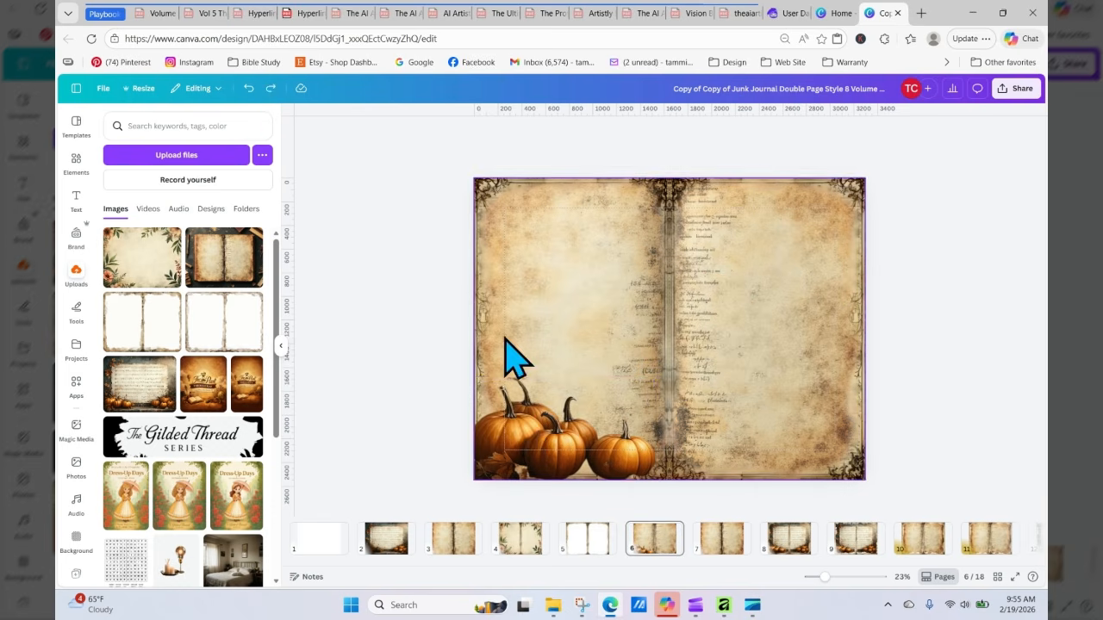
# Step: Enlarge the pumpkins from both corners so they overhang page 6's lower-left corner
pyautogui.click(530, 435)
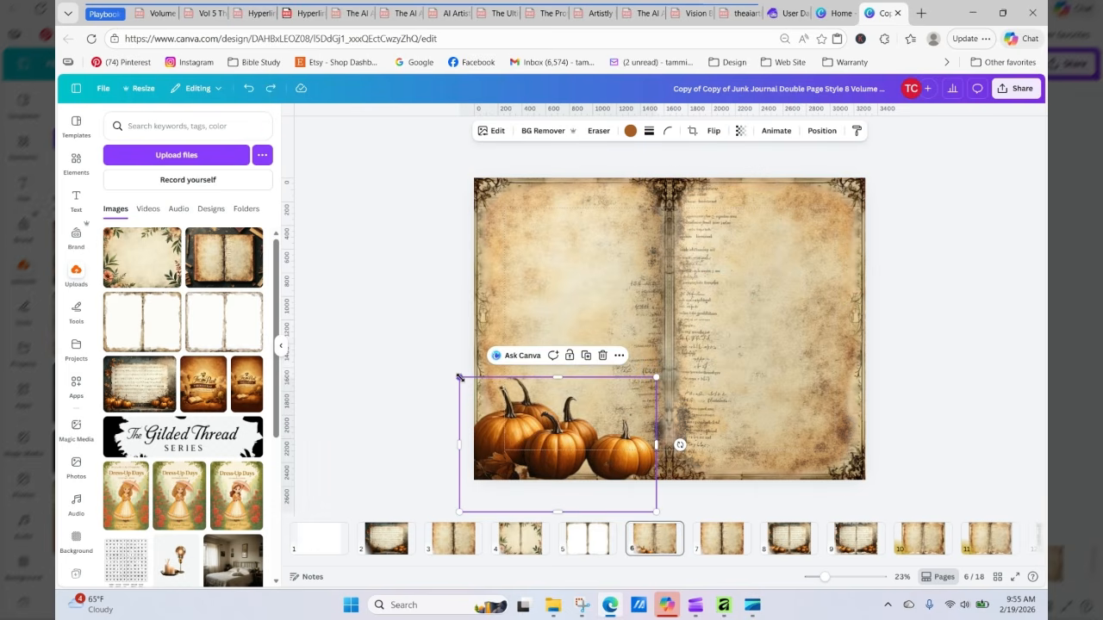
pyautogui.moveTo(459, 377); pyautogui.dragTo(431, 358)
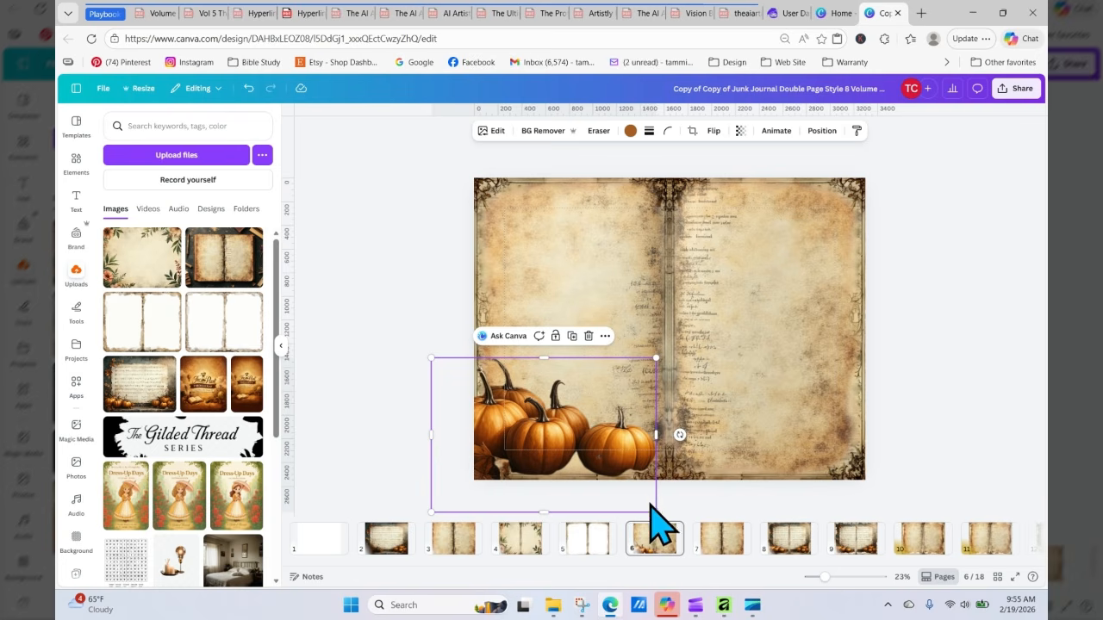
pyautogui.moveTo(655, 508); pyautogui.dragTo(729, 603)
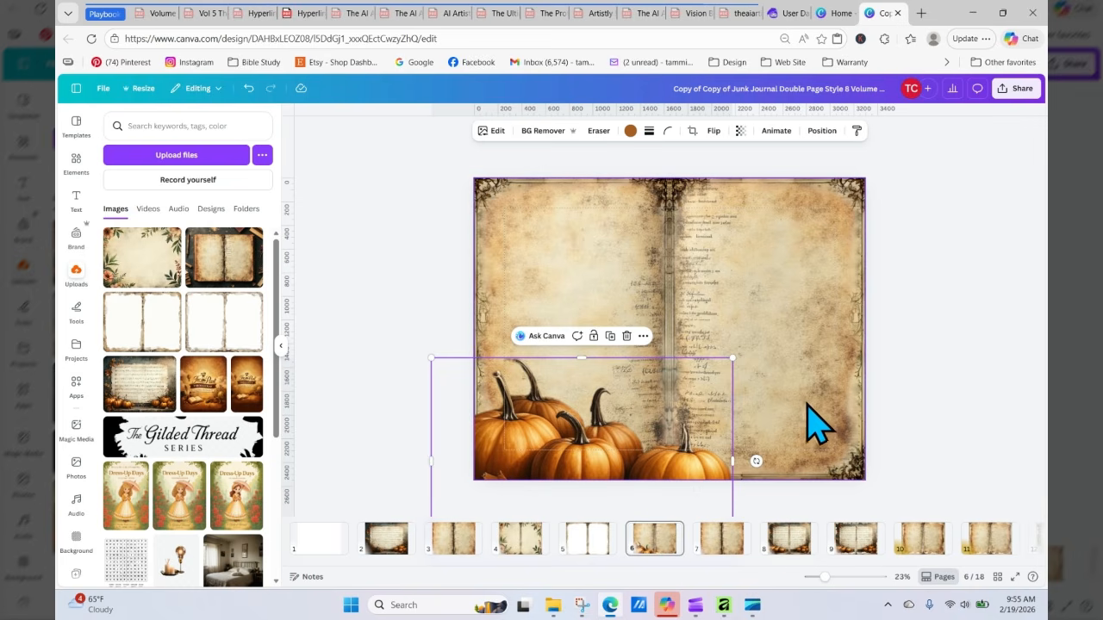
# Step: Bring the book page background image on page 6 to the front
pyautogui.click(845, 372)
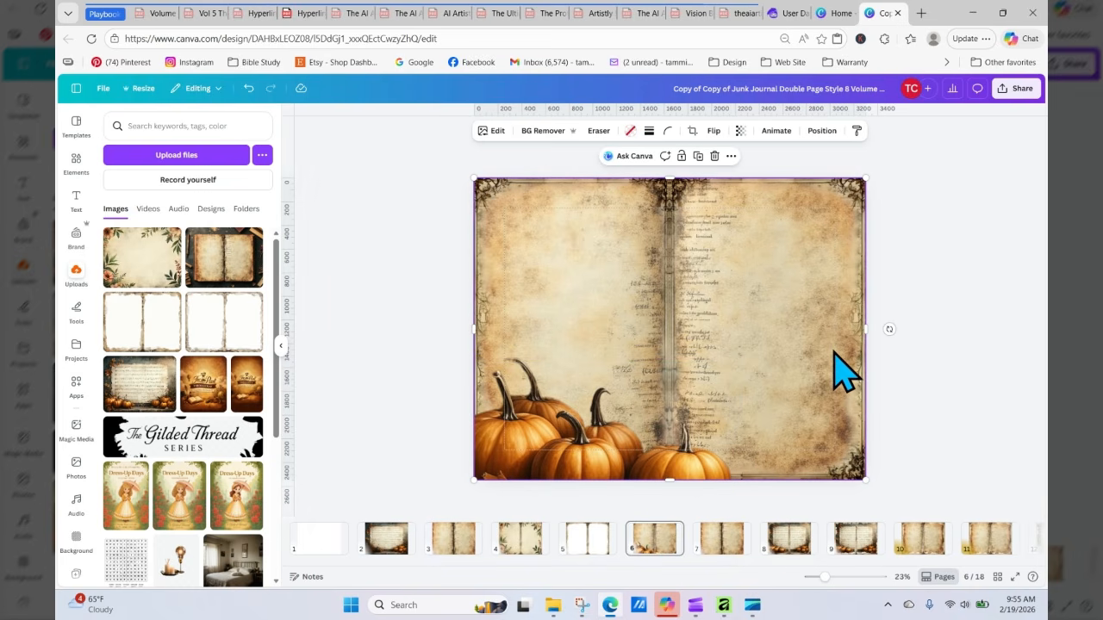
pyautogui.click(820, 131)
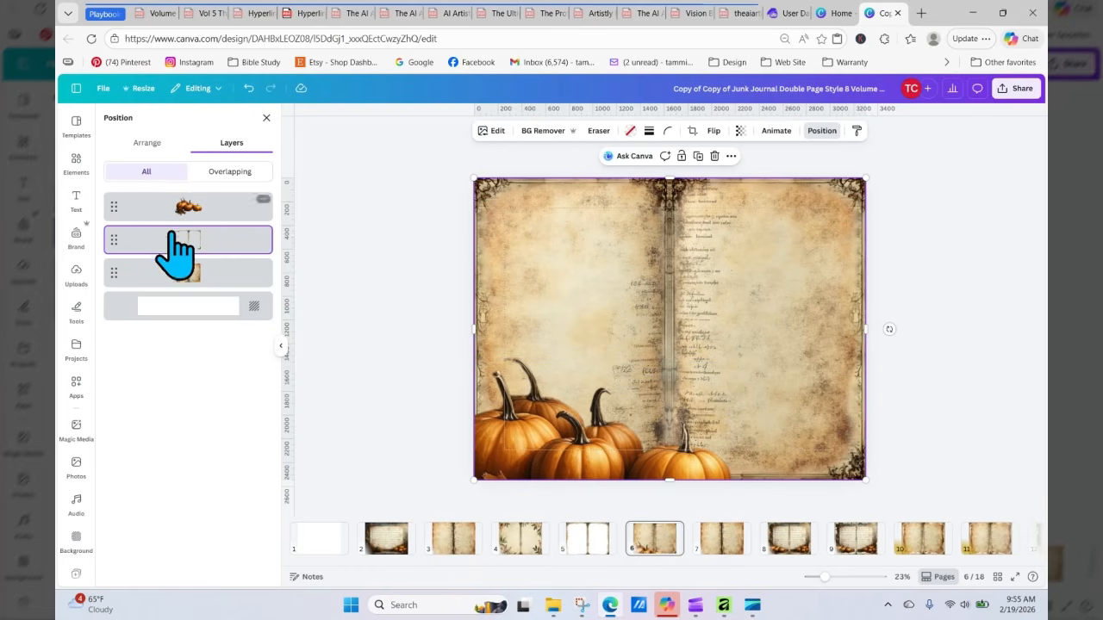
pyautogui.click(147, 143)
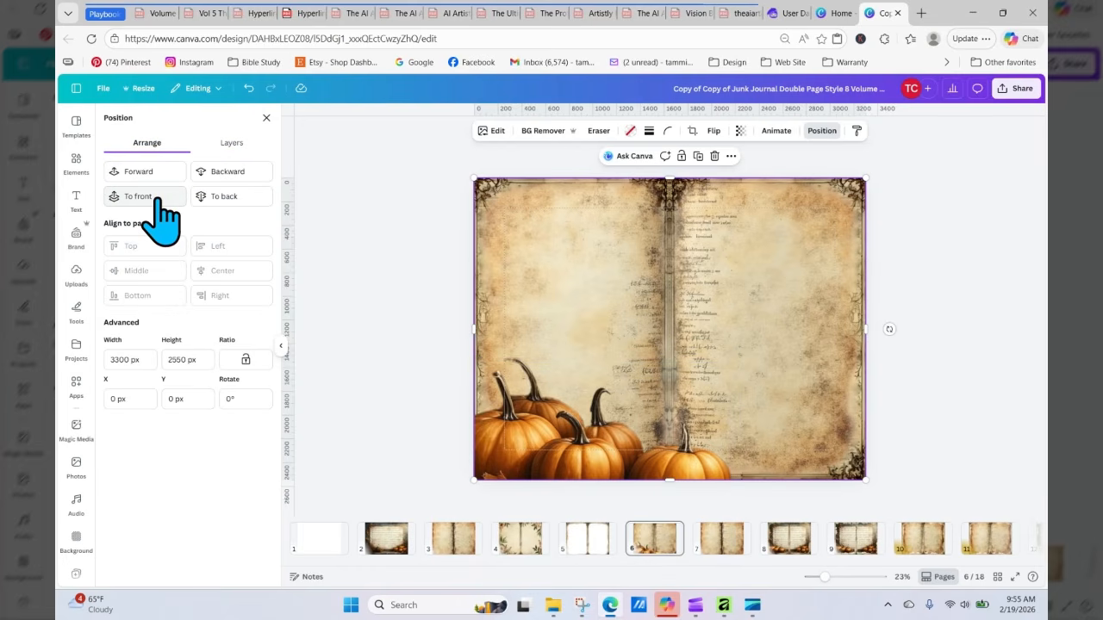
pyautogui.click(154, 197)
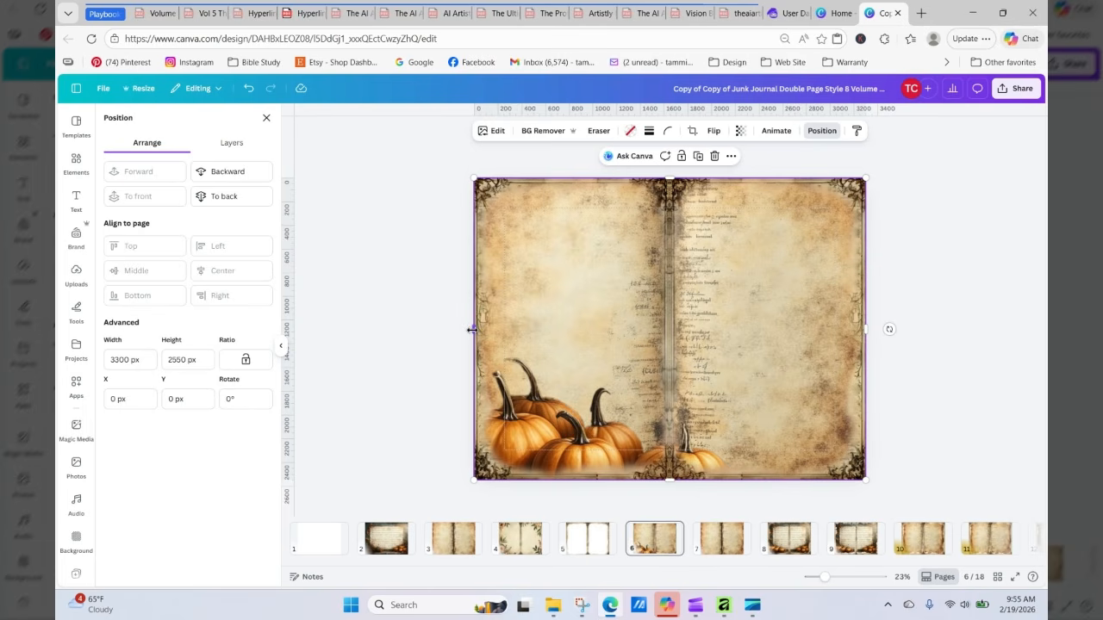
# Step: Narrow the book image from its left edge to uncover the pumpkins
pyautogui.moveTo(472, 330); pyautogui.dragTo(600, 331)
pyautogui.click(534, 399)
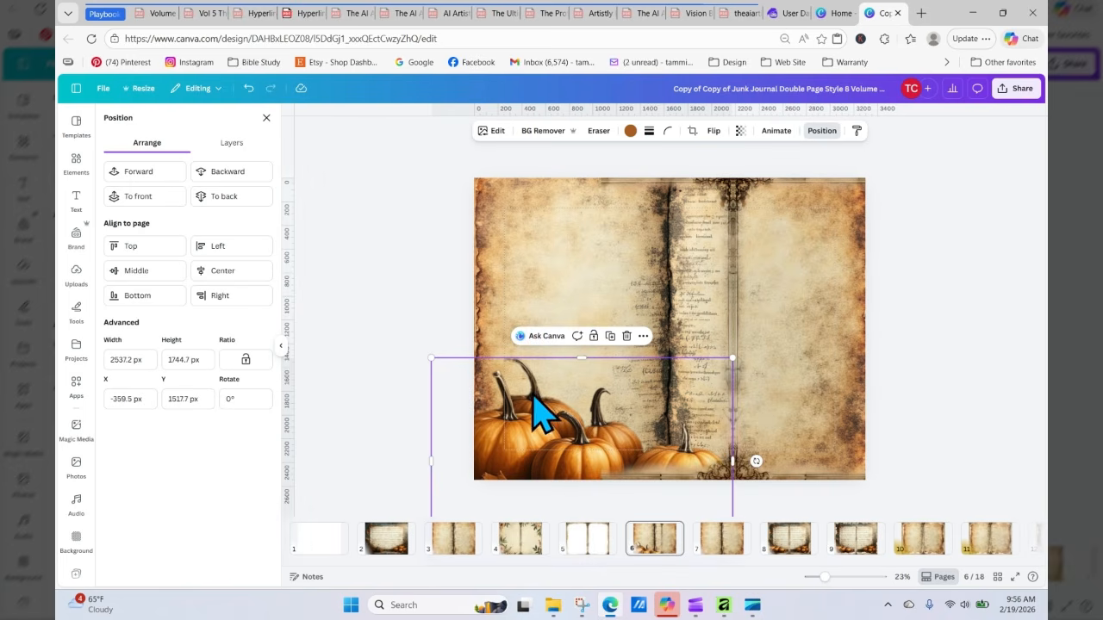
# Step: Raise the pumpkin image's brightness to 18
pyautogui.click(493, 133)
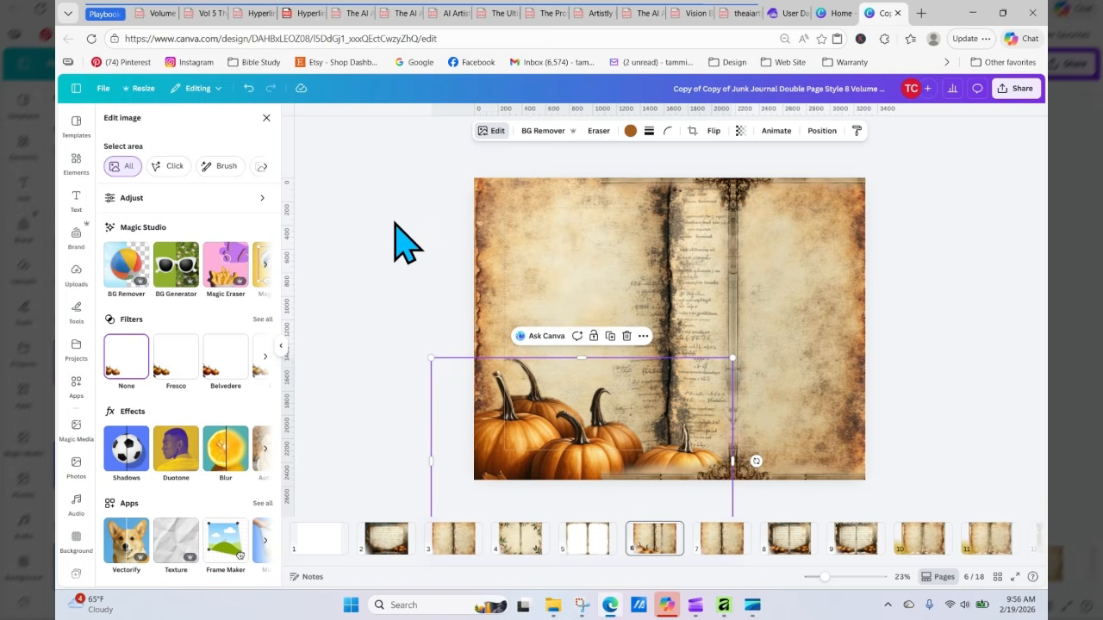
pyautogui.click(179, 199)
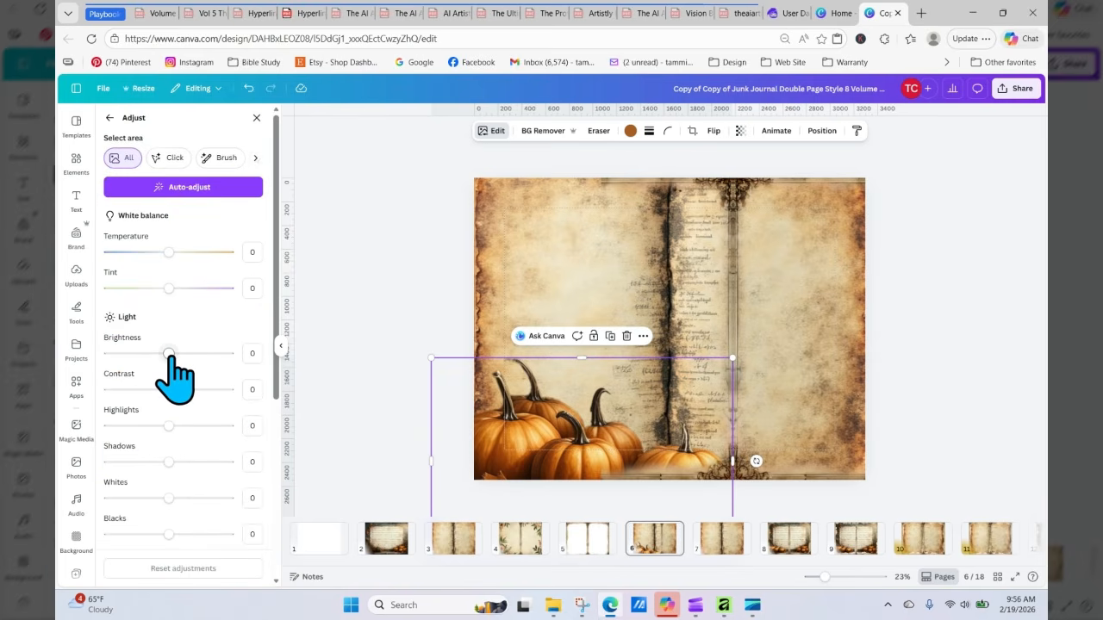
pyautogui.moveTo(169, 354)
pyautogui.mouseDown()
pyautogui.moveTo(149, 353)
pyautogui.moveTo(176, 353)
pyautogui.mouseUp()
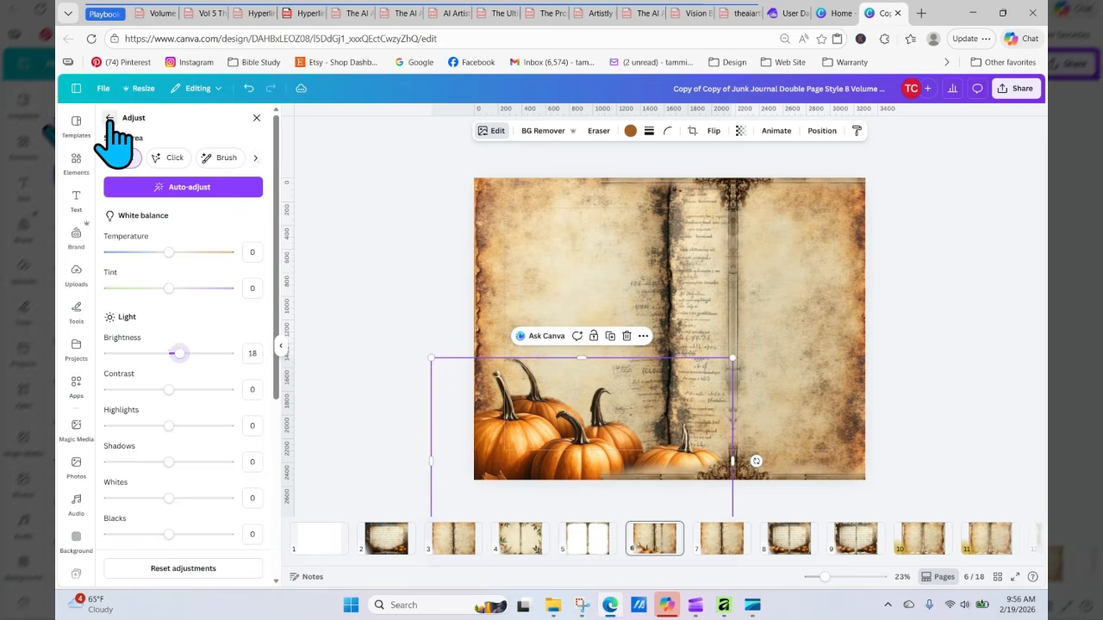
pyautogui.click(109, 118)
# Step: Try several filters on the pumpkin image and apply the Hazel filter
pyautogui.click(264, 323)
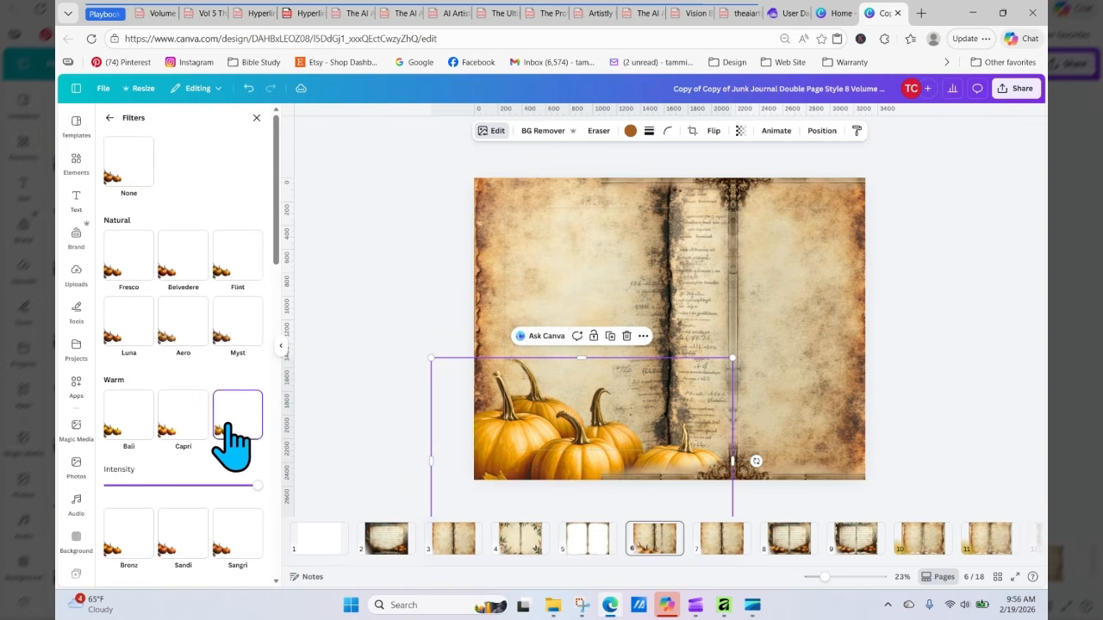
pyautogui.click(180, 420)
pyautogui.click(176, 335)
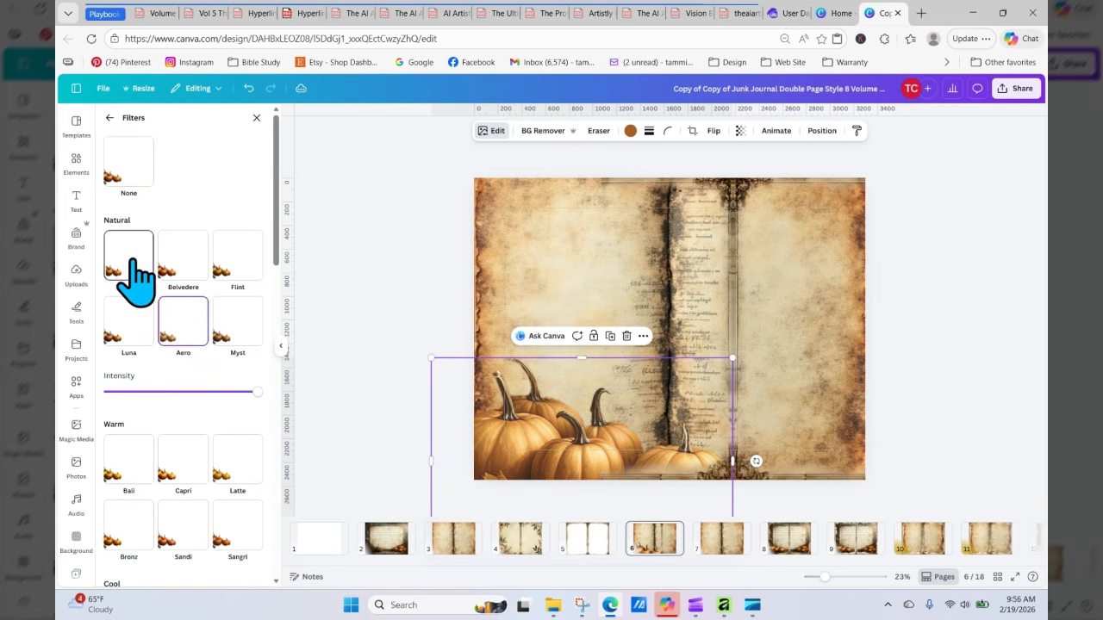
pyautogui.click(139, 274)
pyautogui.click(181, 379)
pyautogui.click(120, 347)
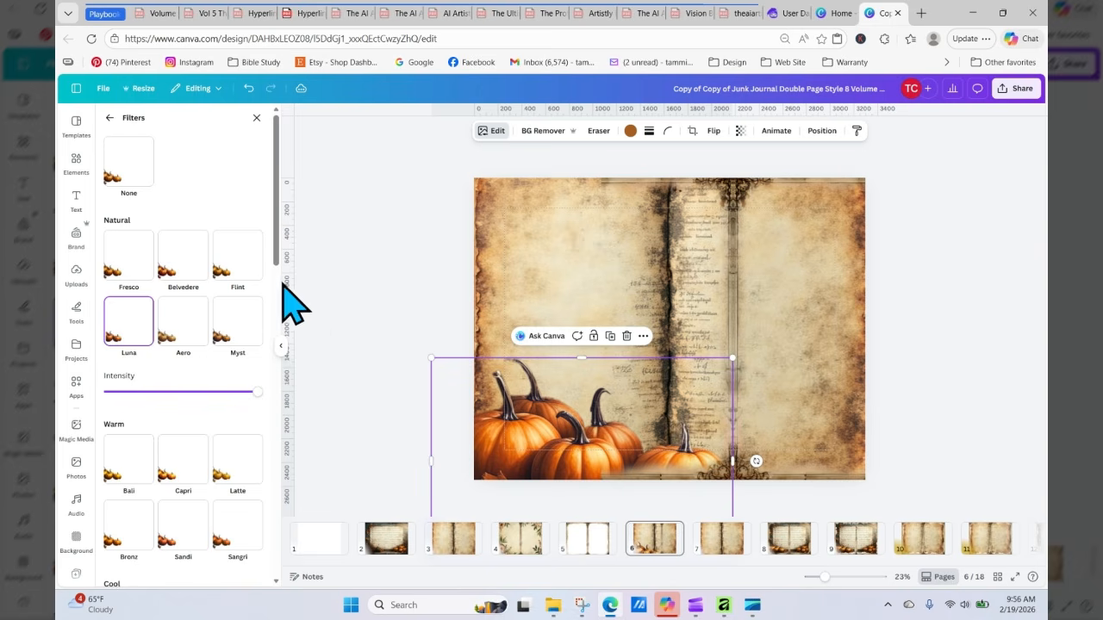
pyautogui.click(241, 274)
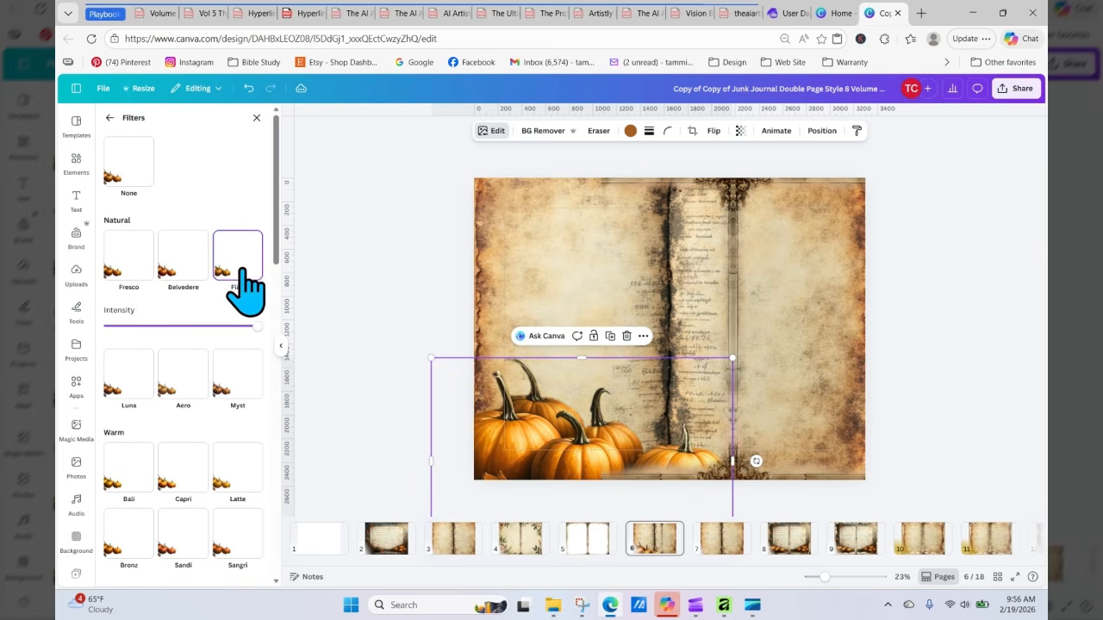
pyautogui.moveTo(276, 239); pyautogui.dragTo(274, 426)
pyautogui.click(121, 341)
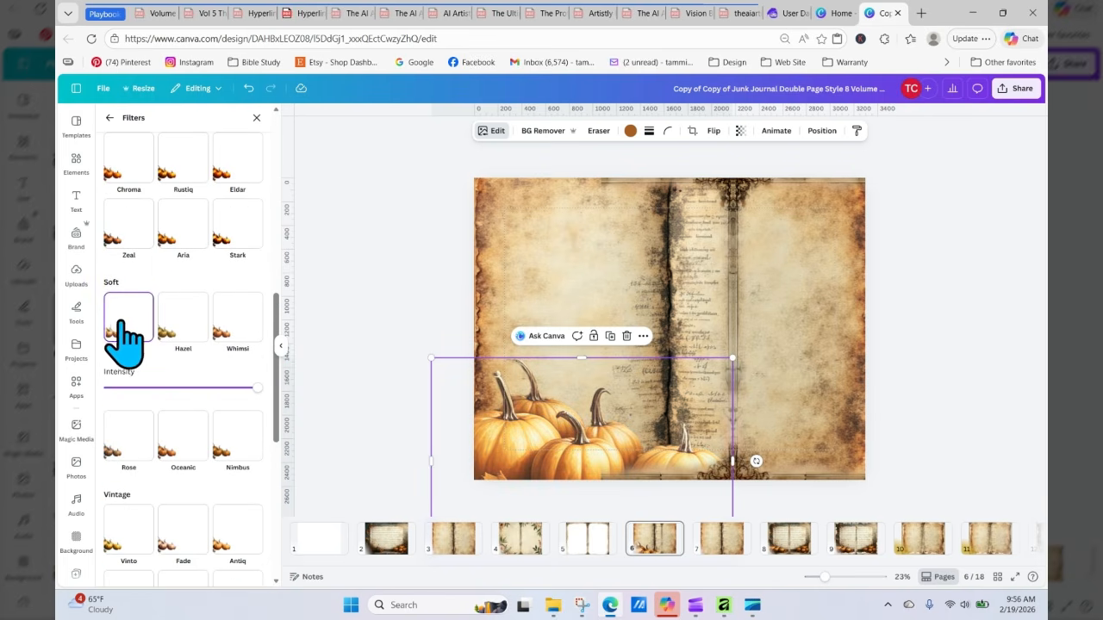
pyautogui.click(178, 330)
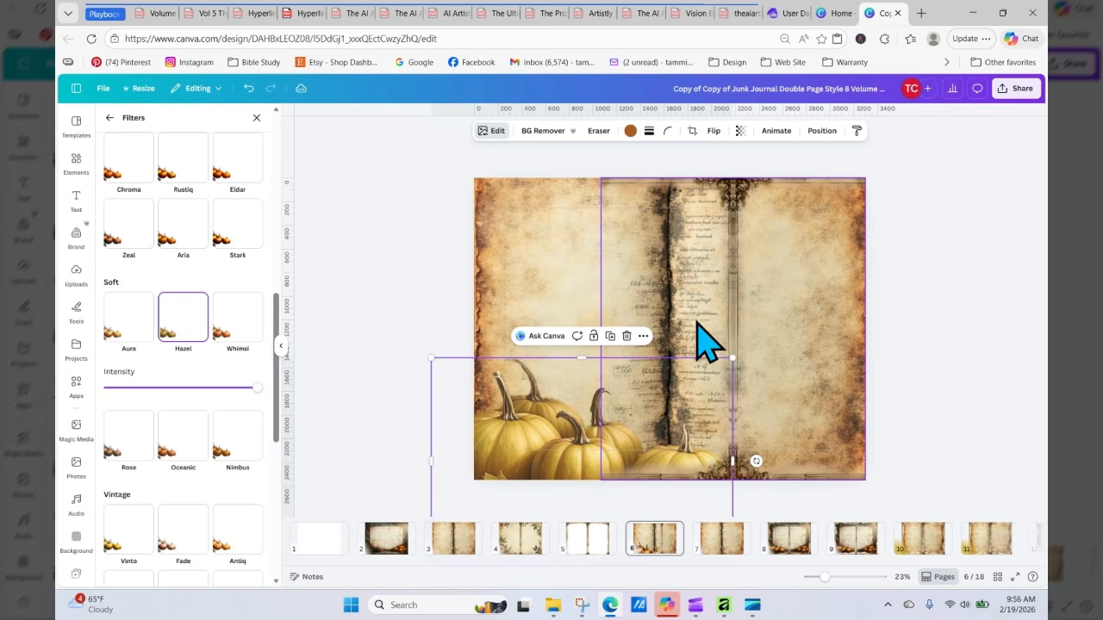
# Step: Stretch the book image's left edge back out to page 6's left edge
pyautogui.click(606, 326)
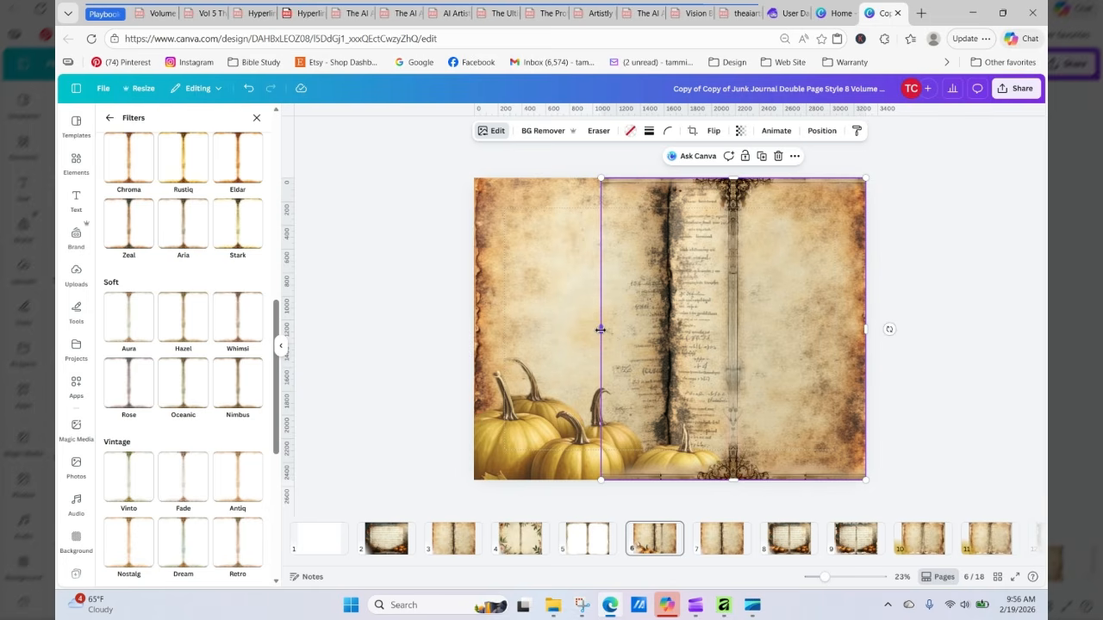
pyautogui.moveTo(600, 329); pyautogui.dragTo(475, 330)
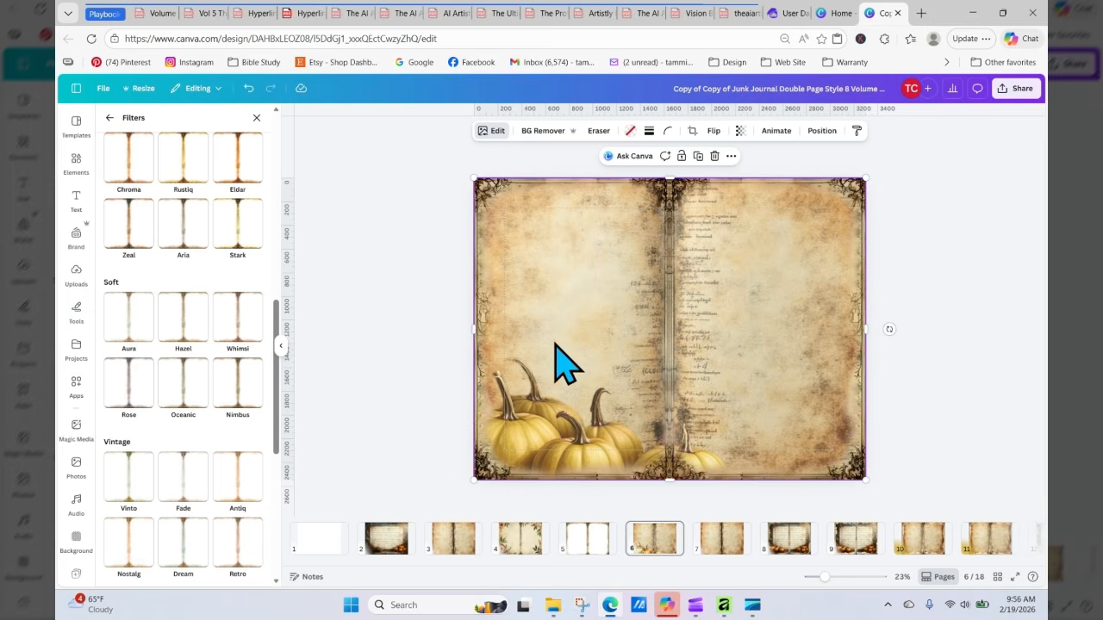
pyautogui.moveTo(555, 343); pyautogui.dragTo(552, 343)
pyautogui.moveTo(472, 333); pyautogui.dragTo(474, 336)
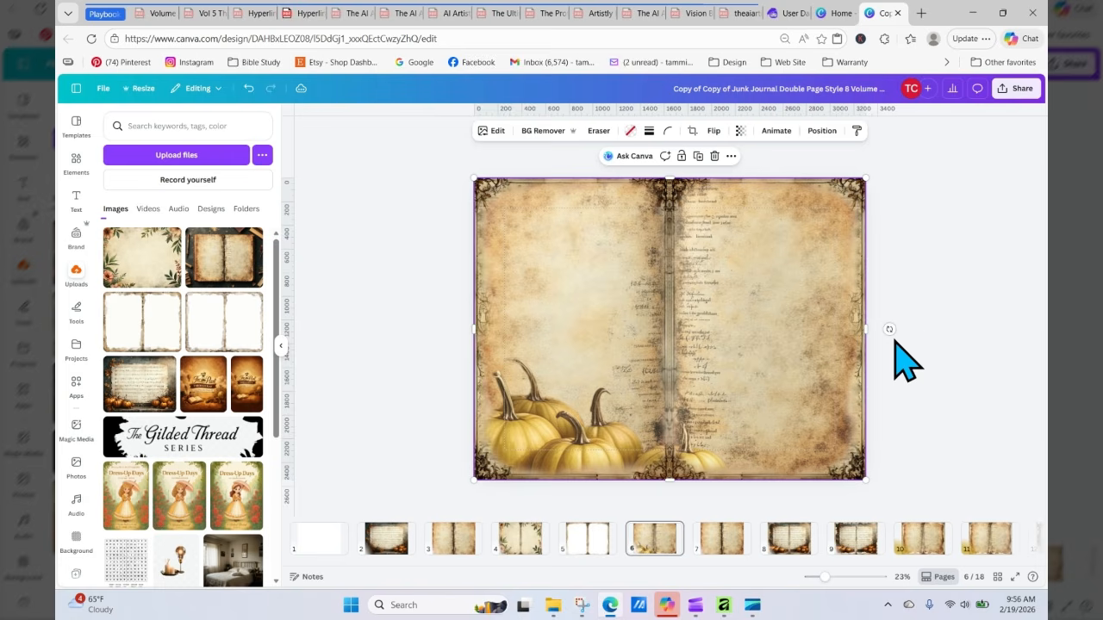
# Step: Pull the book image's left edge slightly inward to about 3104 px wide, then select the pumpkins
pyautogui.click(935, 381)
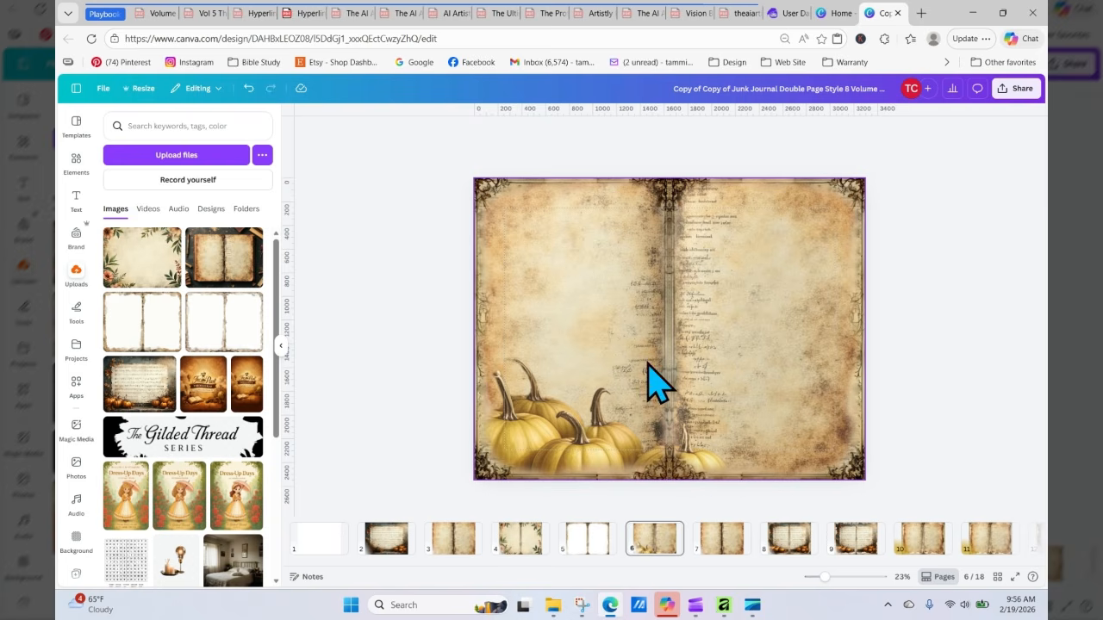
pyautogui.click(527, 441)
pyautogui.moveTo(476, 329); pyautogui.dragTo(504, 345)
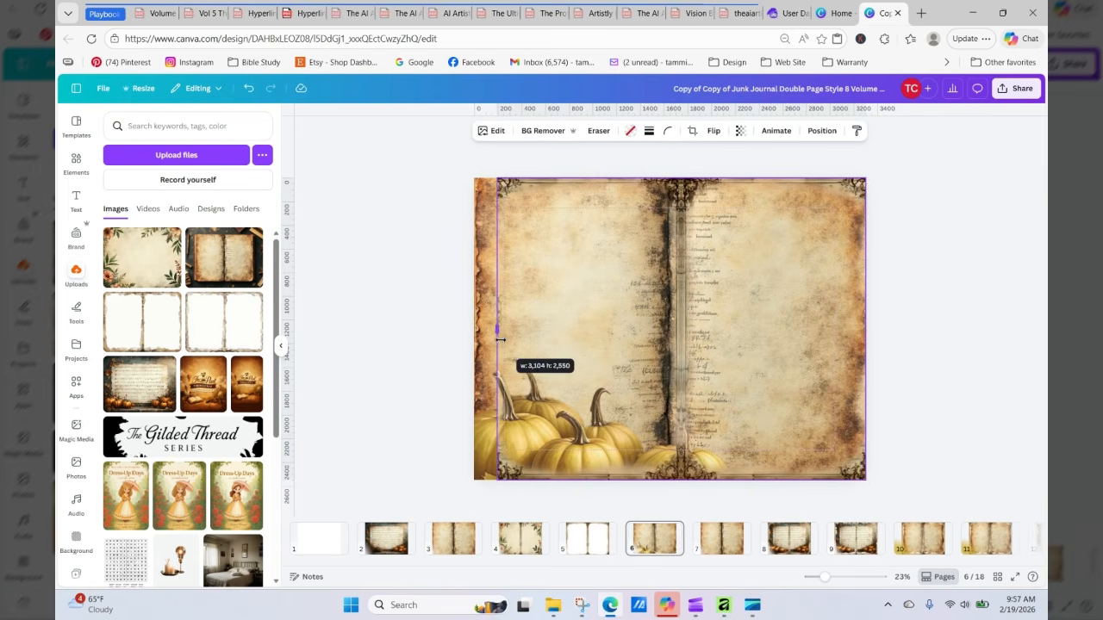
pyautogui.click(485, 443)
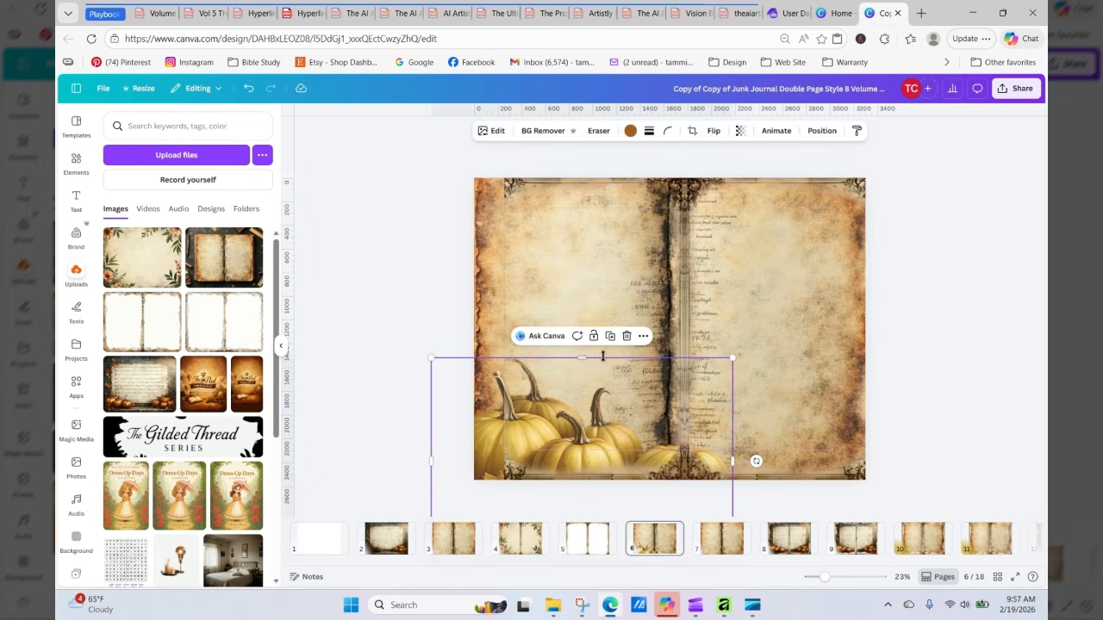
# Step: Duplicate the pumpkin image
pyautogui.click(610, 337)
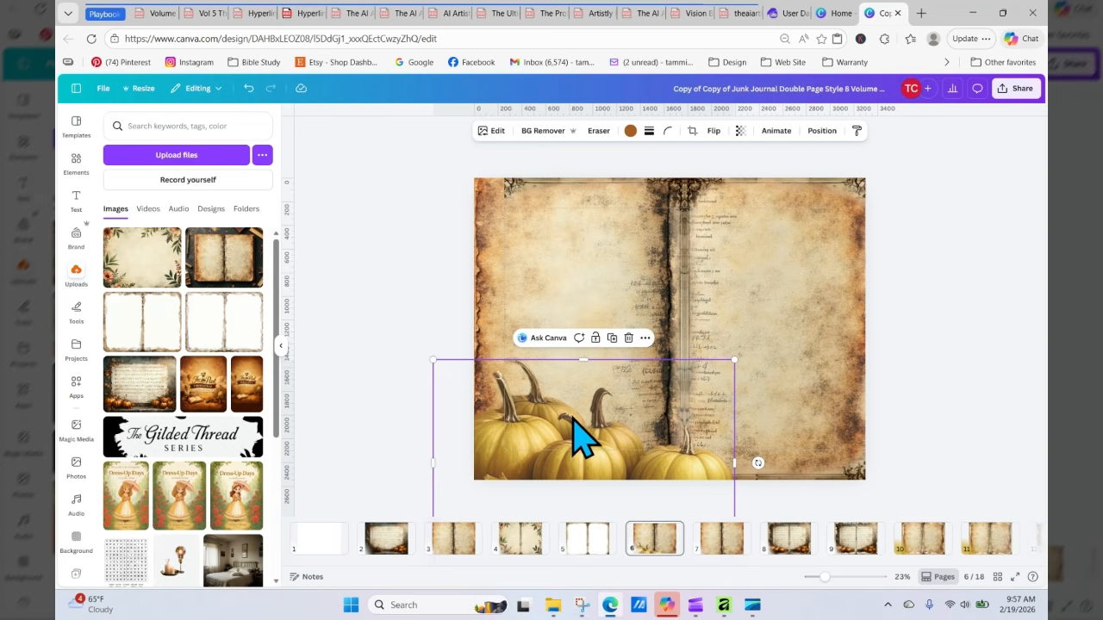
pyautogui.click(578, 310)
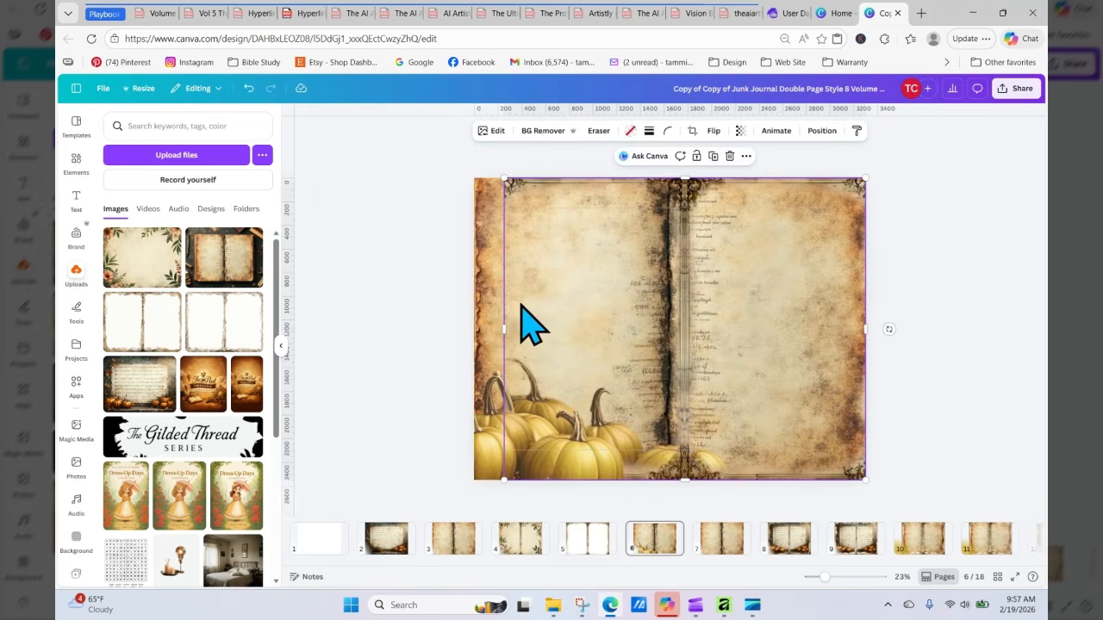
pyautogui.click(488, 465)
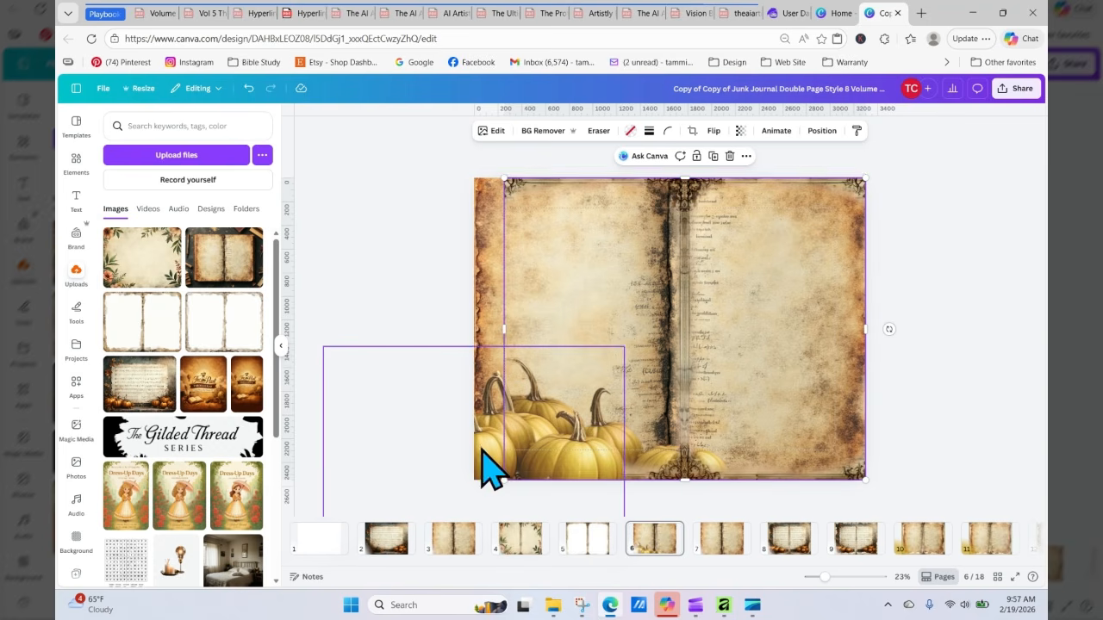
# Step: Stretch the book image's left edge out to the page's left edge, making it 3300 px wide
pyautogui.click(821, 131)
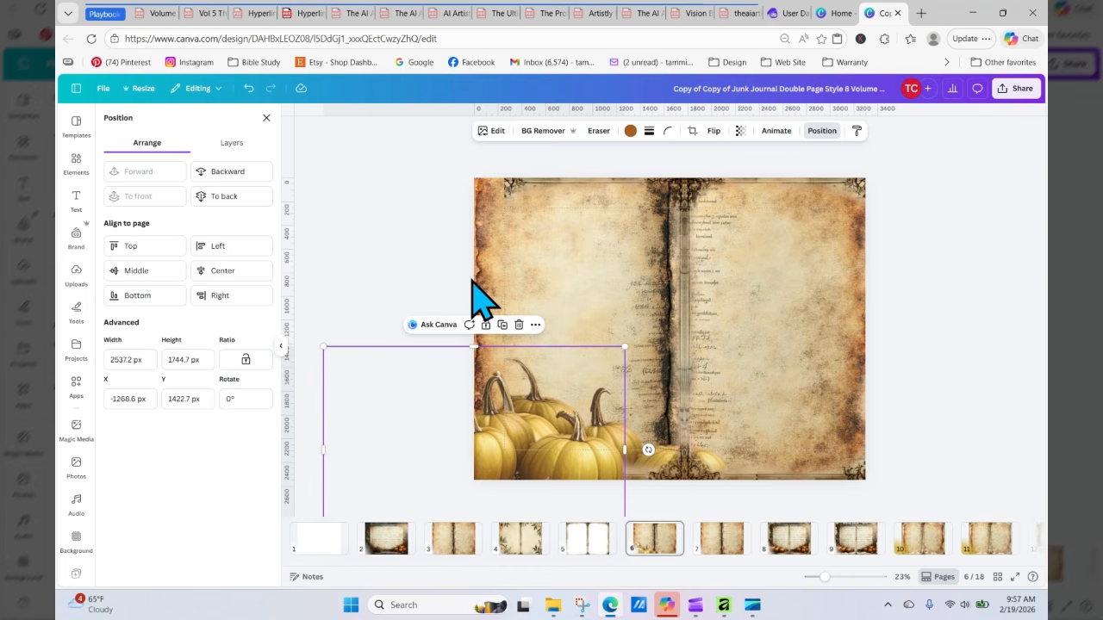
pyautogui.click(552, 301)
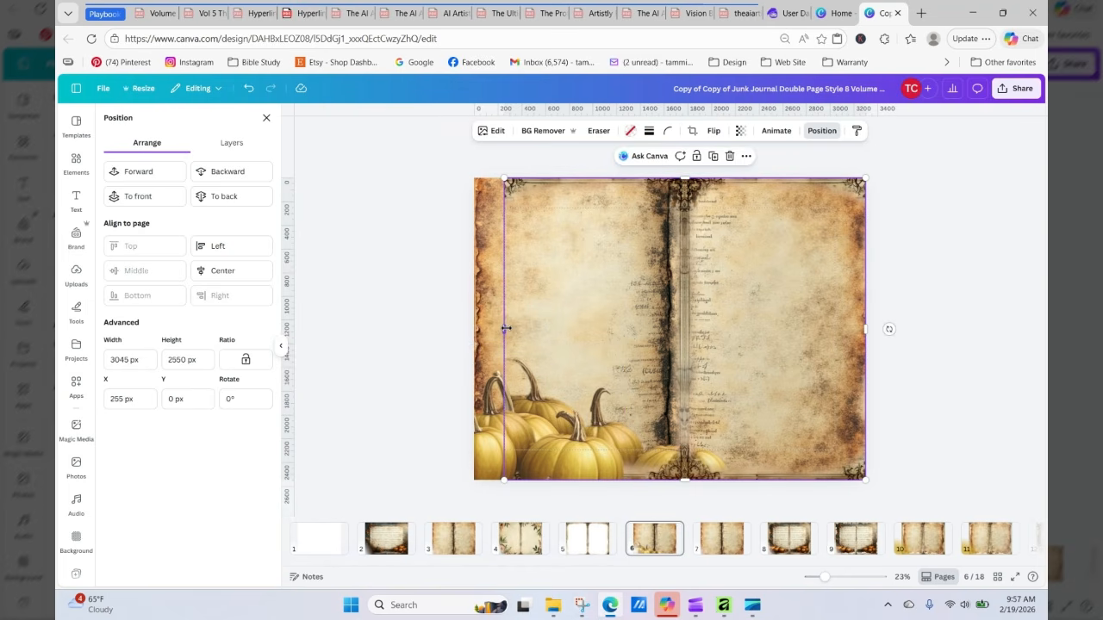
pyautogui.moveTo(507, 328); pyautogui.dragTo(474, 330)
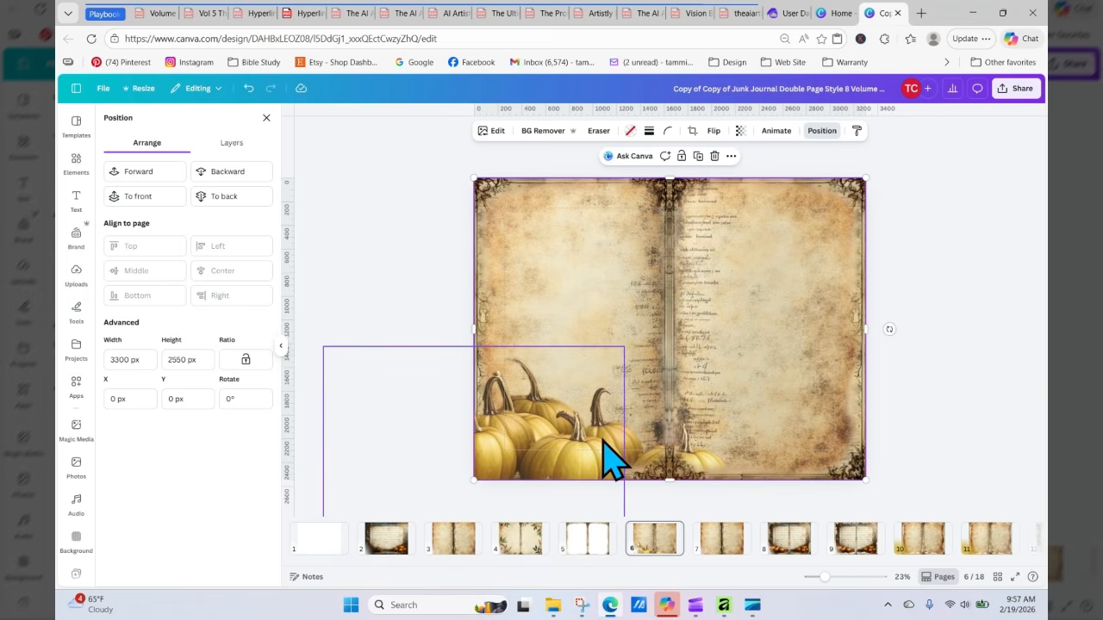
# Step: Move the pumpkin copy to the bottom of the right-hand page
pyautogui.moveTo(597, 450); pyautogui.dragTo(632, 448)
pyautogui.click(502, 466)
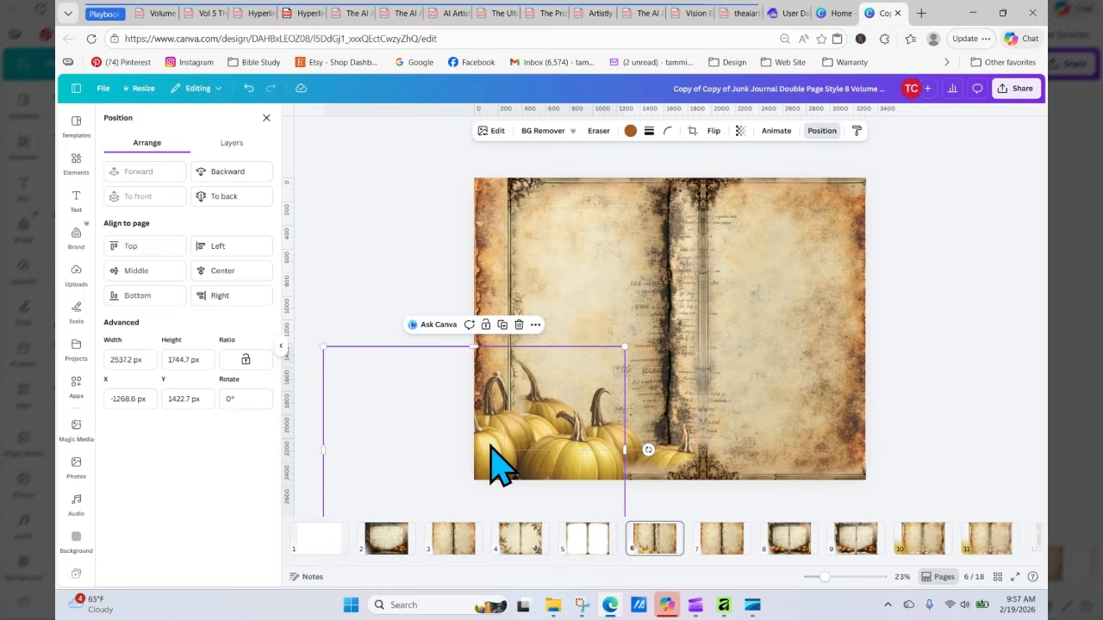
pyautogui.moveTo(501, 466); pyautogui.dragTo(848, 503)
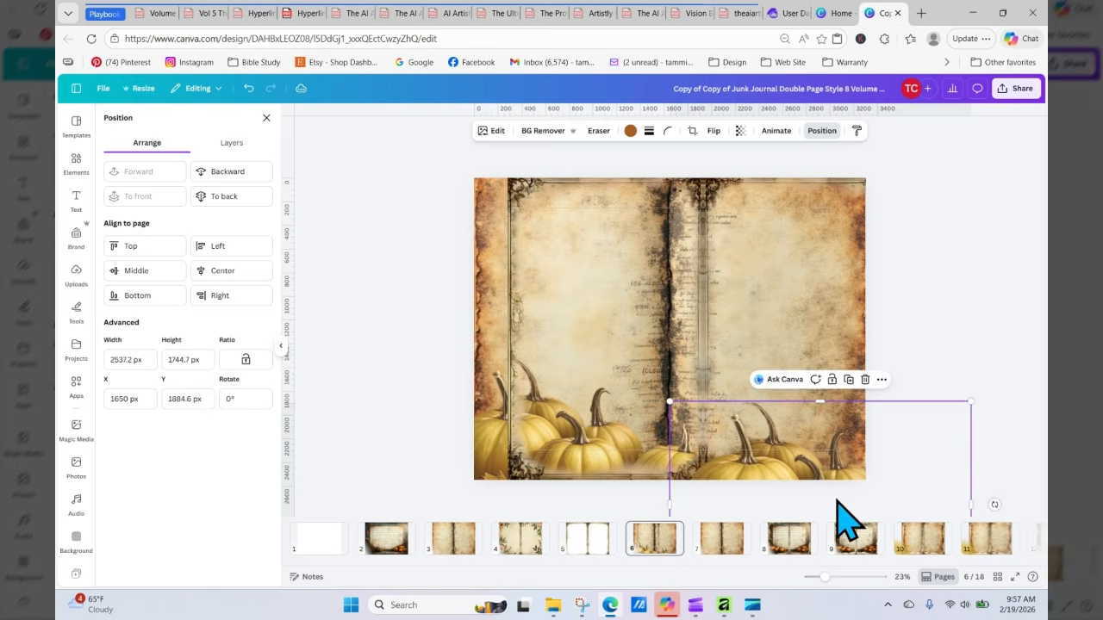
pyautogui.click(607, 366)
pyautogui.moveTo(556, 343); pyautogui.dragTo(523, 343)
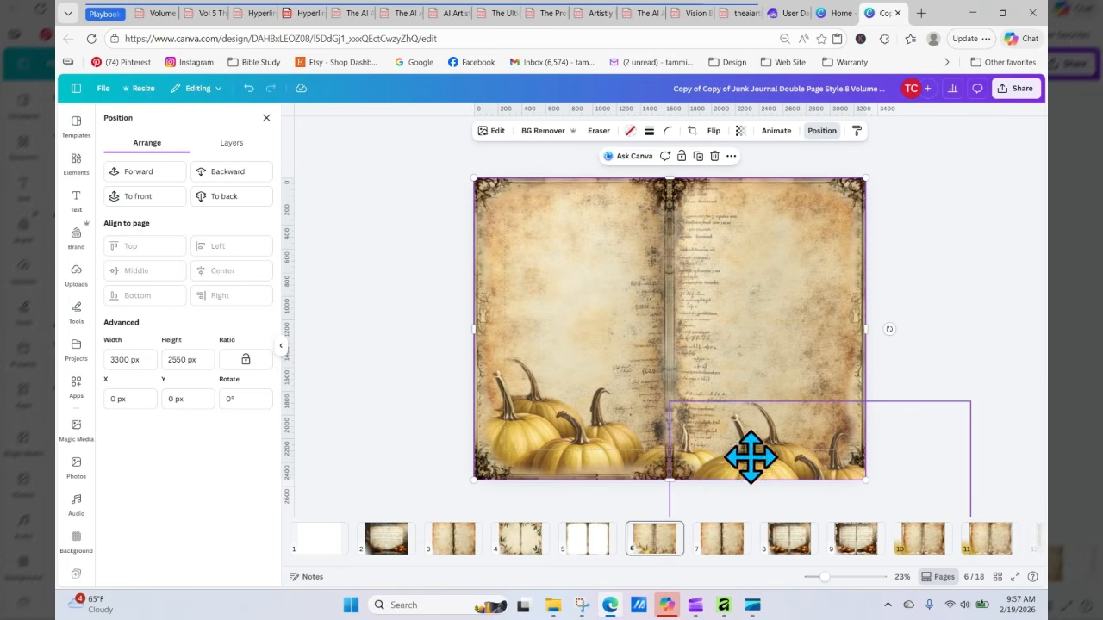
pyautogui.moveTo(752, 466); pyautogui.dragTo(755, 464)
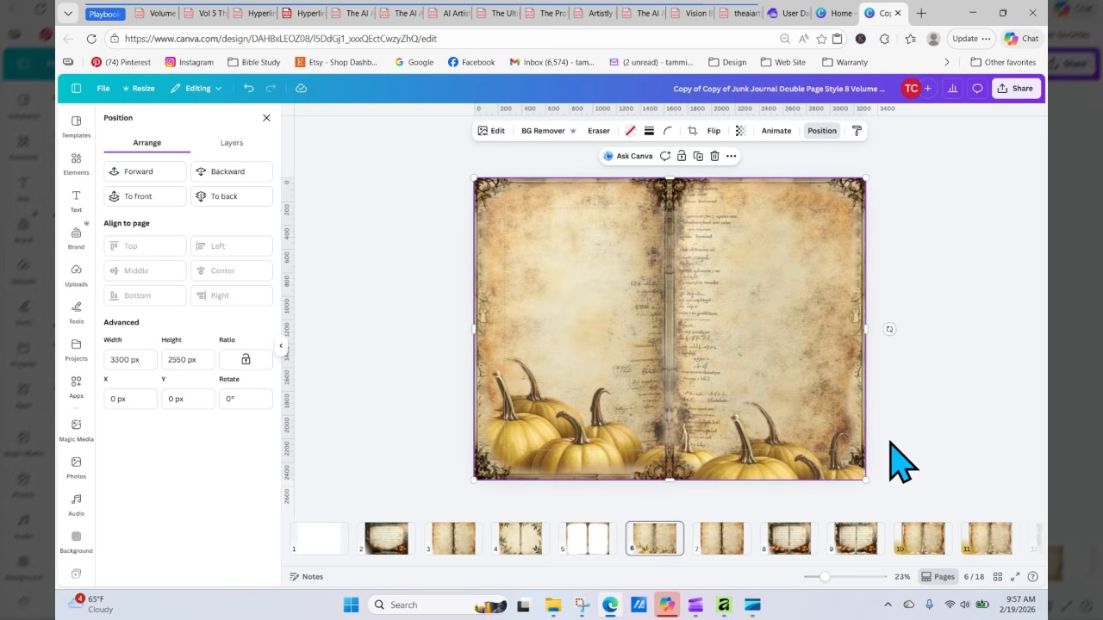
pyautogui.click(840, 465)
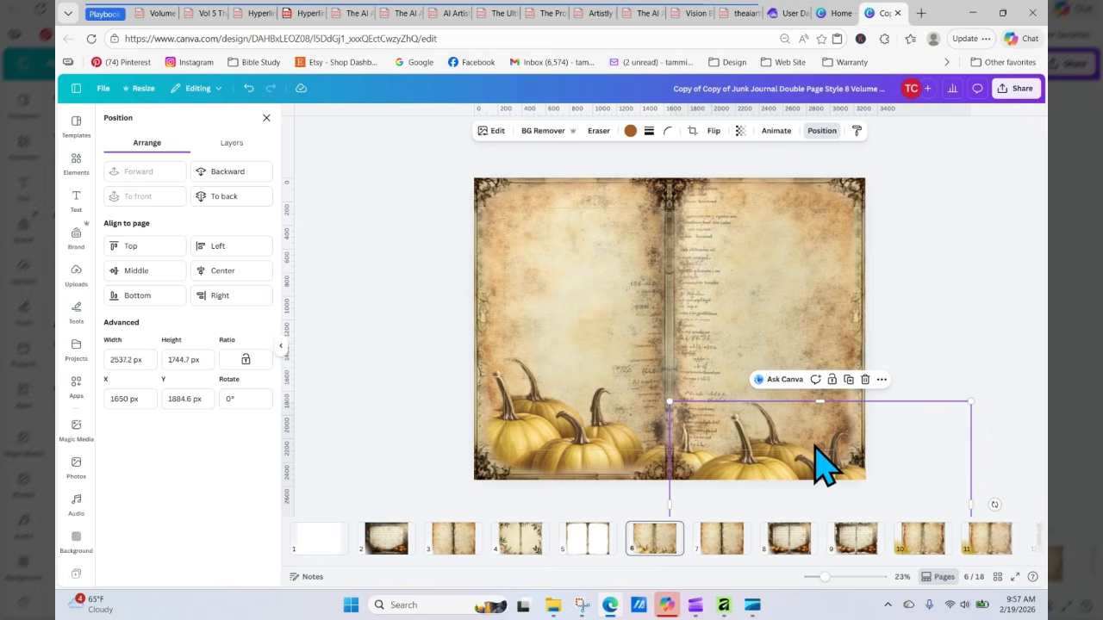
pyautogui.moveTo(813, 446)
pyautogui.mouseDown()
pyautogui.moveTo(810, 426)
pyautogui.moveTo(839, 372)
pyautogui.moveTo(832, 419)
pyautogui.moveTo(817, 434)
pyautogui.moveTo(827, 455)
pyautogui.mouseUp()
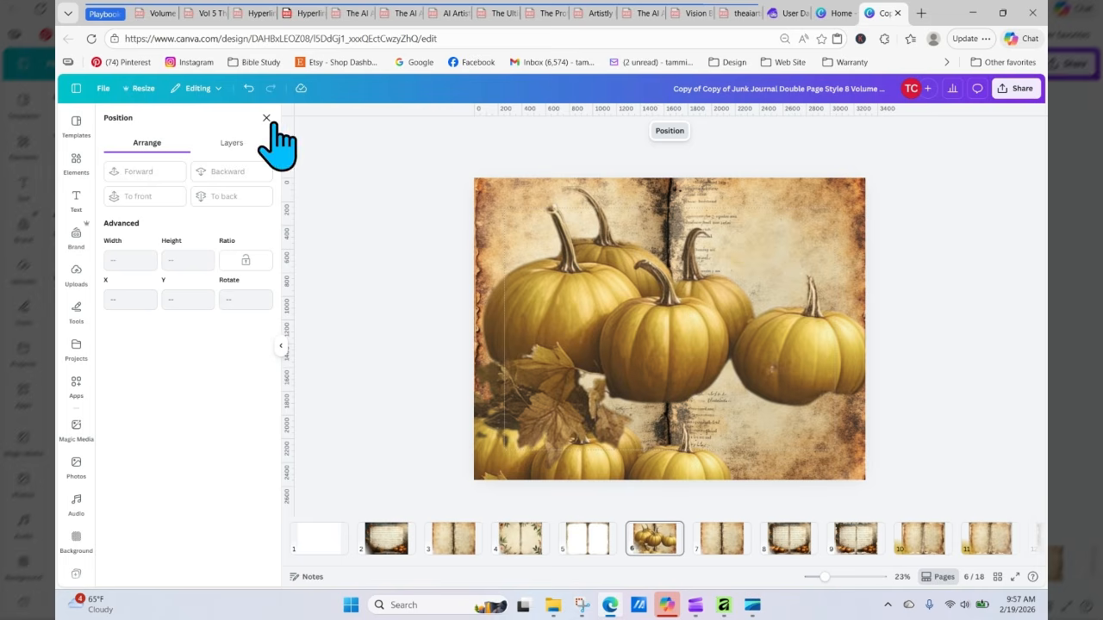
pyautogui.click(248, 88)
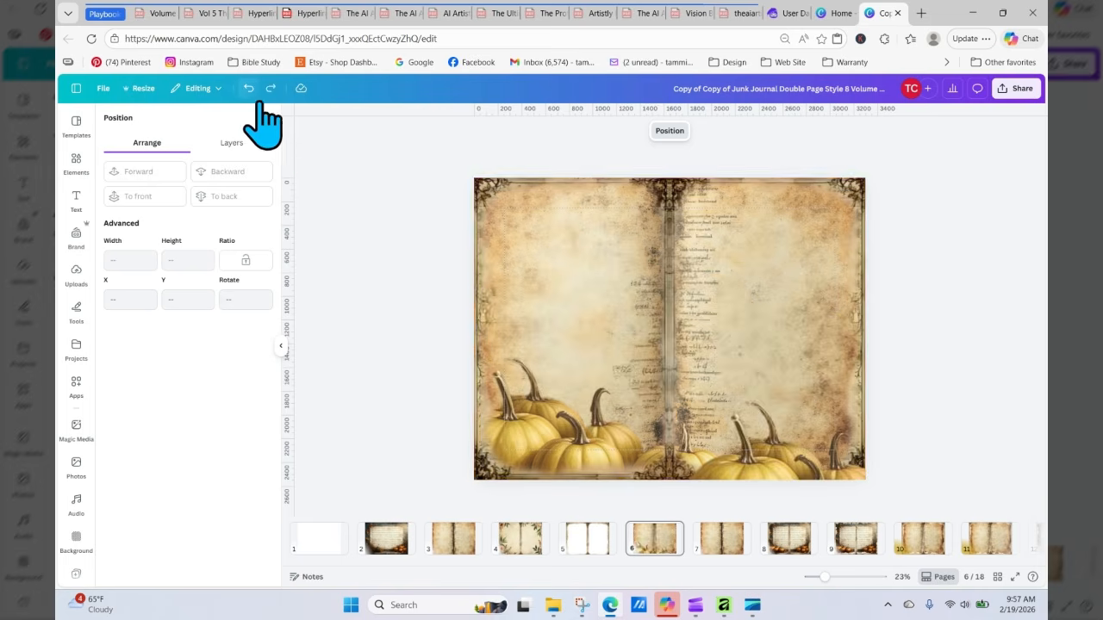
# Step: Nudge the pumpkin copy slightly upward and flip it horizontally
pyautogui.click(752, 476)
pyautogui.moveTo(745, 459); pyautogui.dragTo(744, 458)
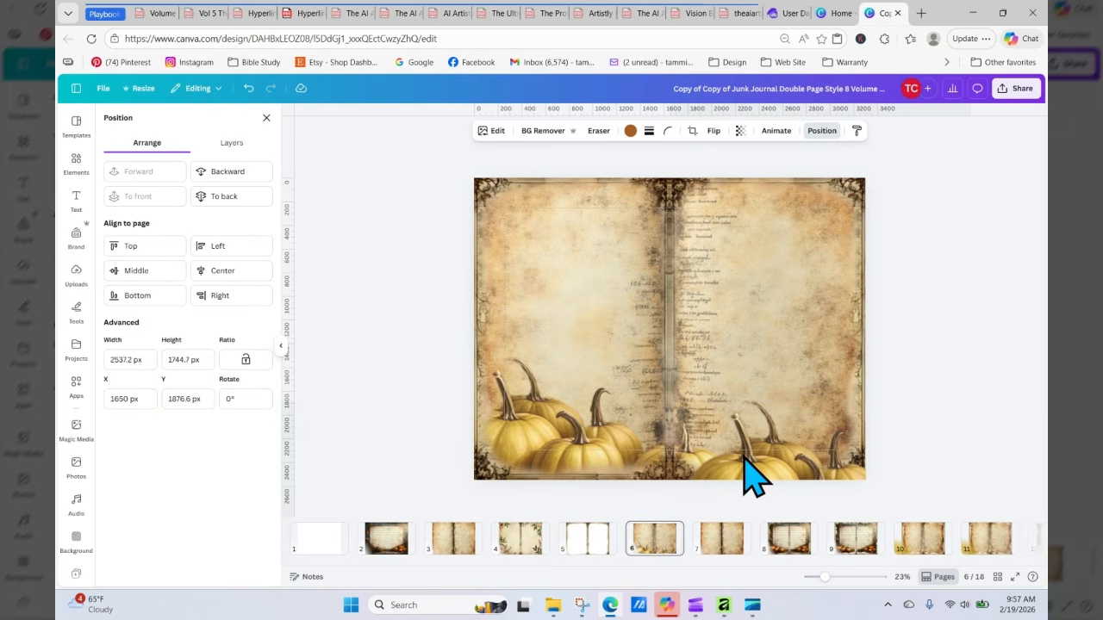
pyautogui.moveTo(745, 459); pyautogui.dragTo(747, 466)
pyautogui.click(714, 132)
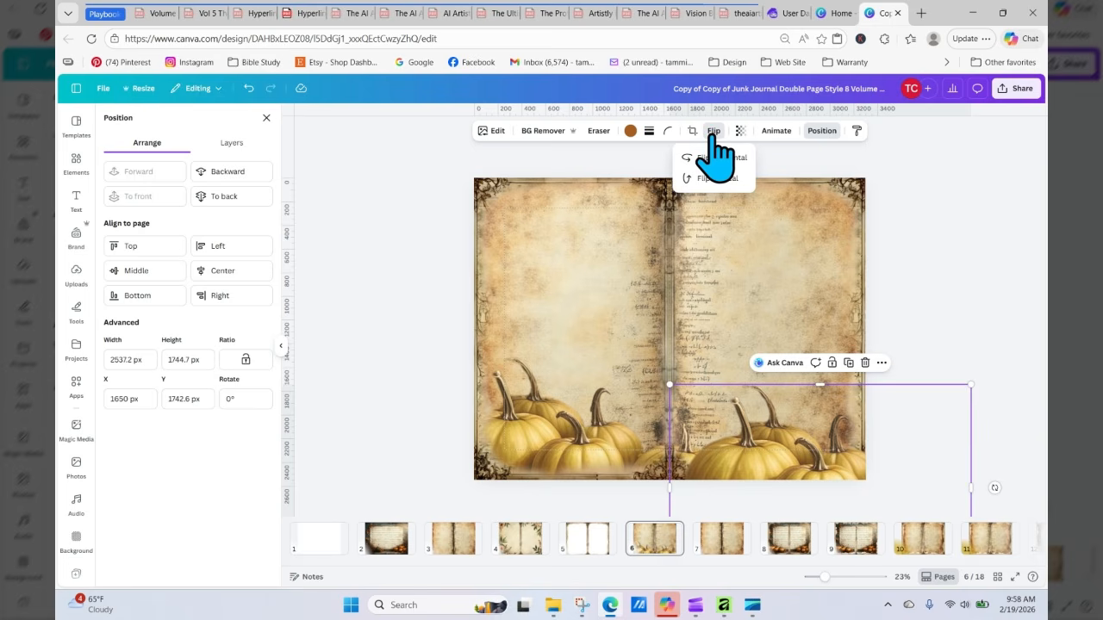
pyautogui.click(720, 158)
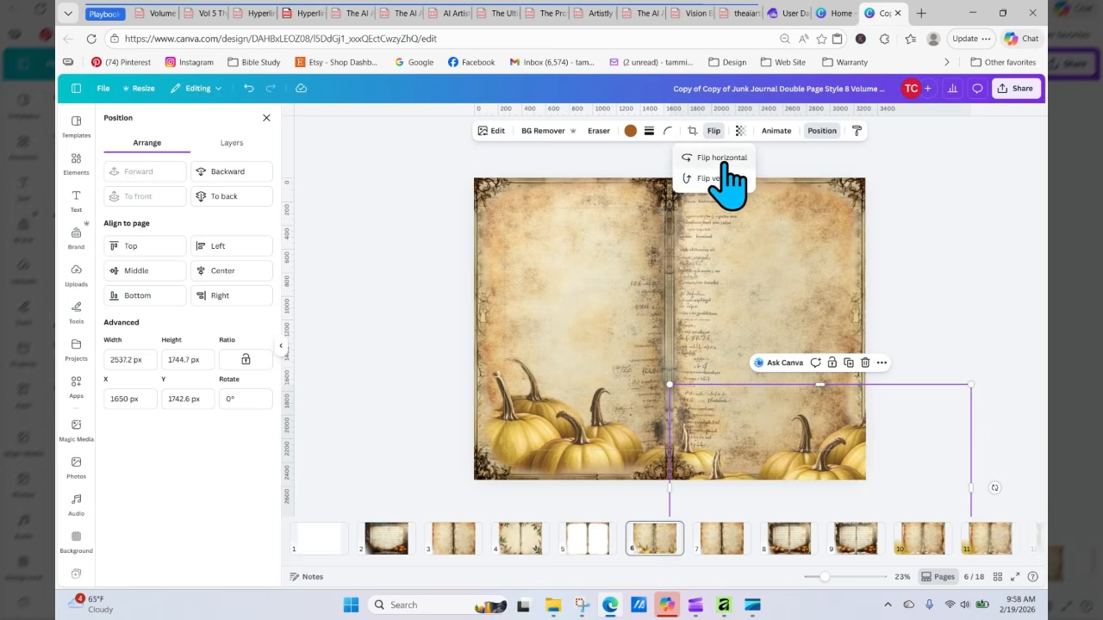
pyautogui.click(831, 442)
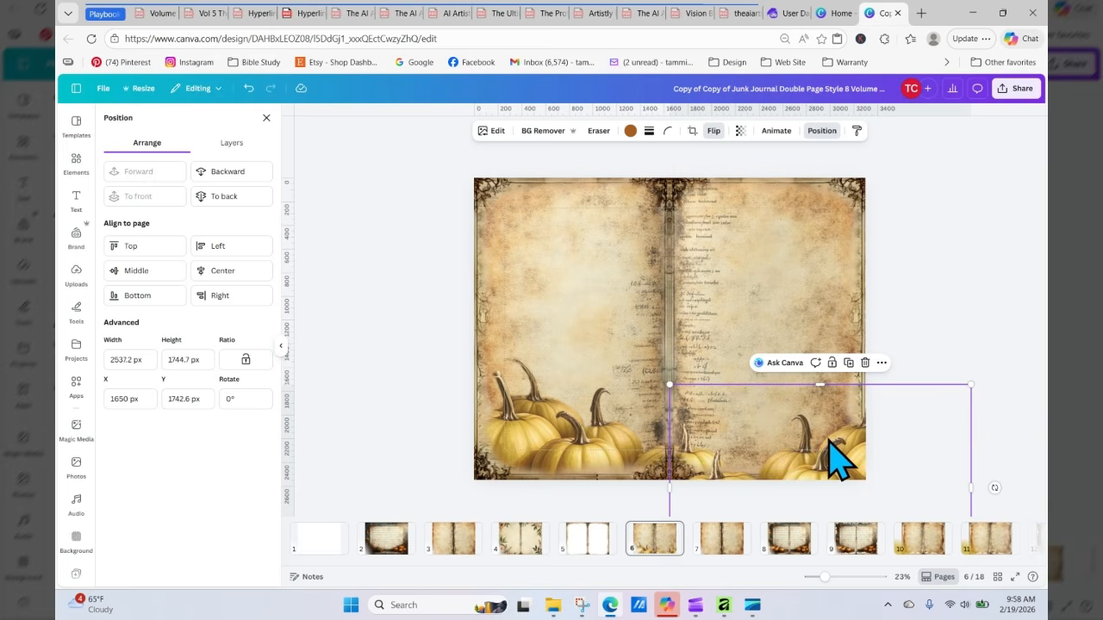
pyautogui.moveTo(829, 441); pyautogui.dragTo(857, 436)
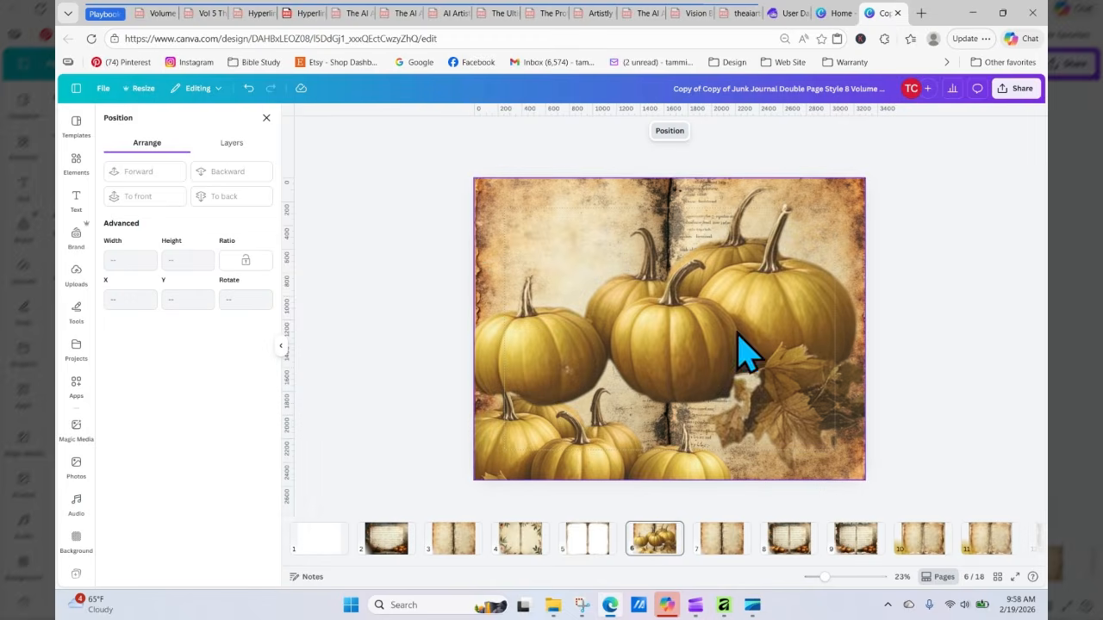
pyautogui.hotkey('ctrl', 'z')
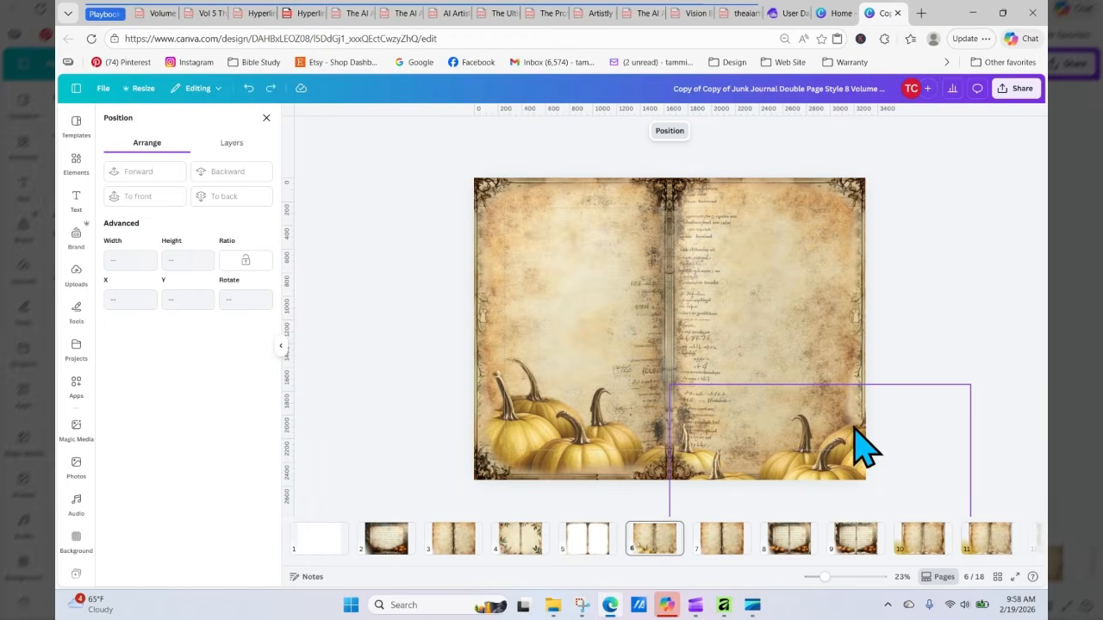
# Step: Nudge the pumpkin copy left and up to about X 1401 px and Y 1463 px, then deselect it
pyautogui.click(852, 468)
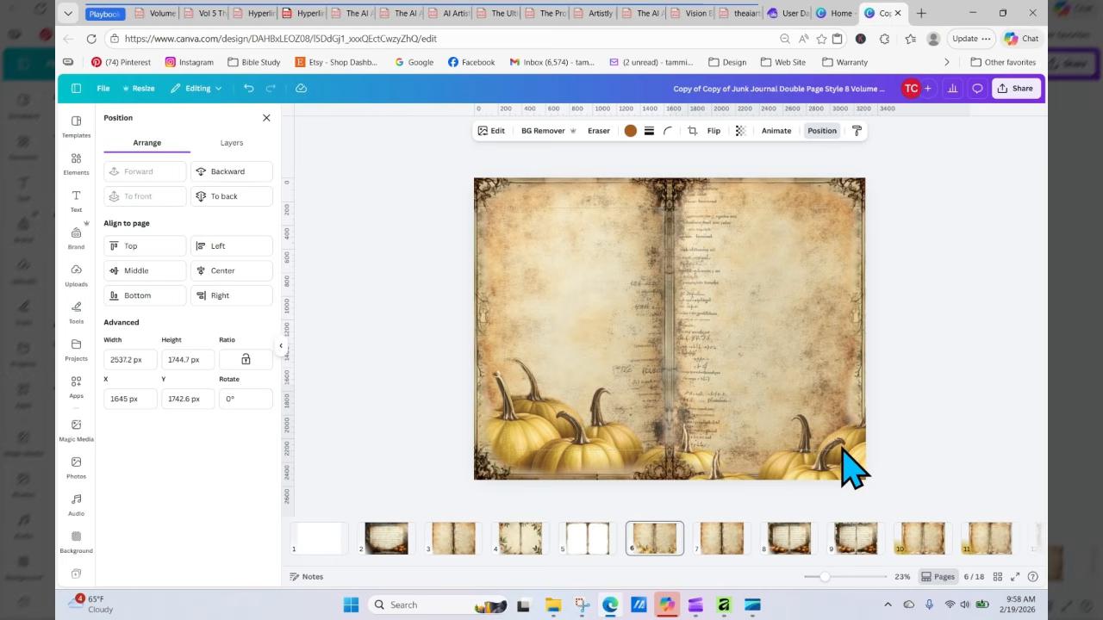
pyautogui.press('Left')
pyautogui.press('Left')
pyautogui.press('Left')
pyautogui.press('Left')
pyautogui.press('Left')
pyautogui.press('Left')
pyautogui.press('Left')
pyautogui.press('Left')
pyautogui.press('Left')
pyautogui.press('Left')
pyautogui.press('Left')
pyautogui.press('Left')
pyautogui.press('Left')
pyautogui.press('Left')
pyautogui.press('Left')
pyautogui.press('Left')
pyautogui.press('Left')
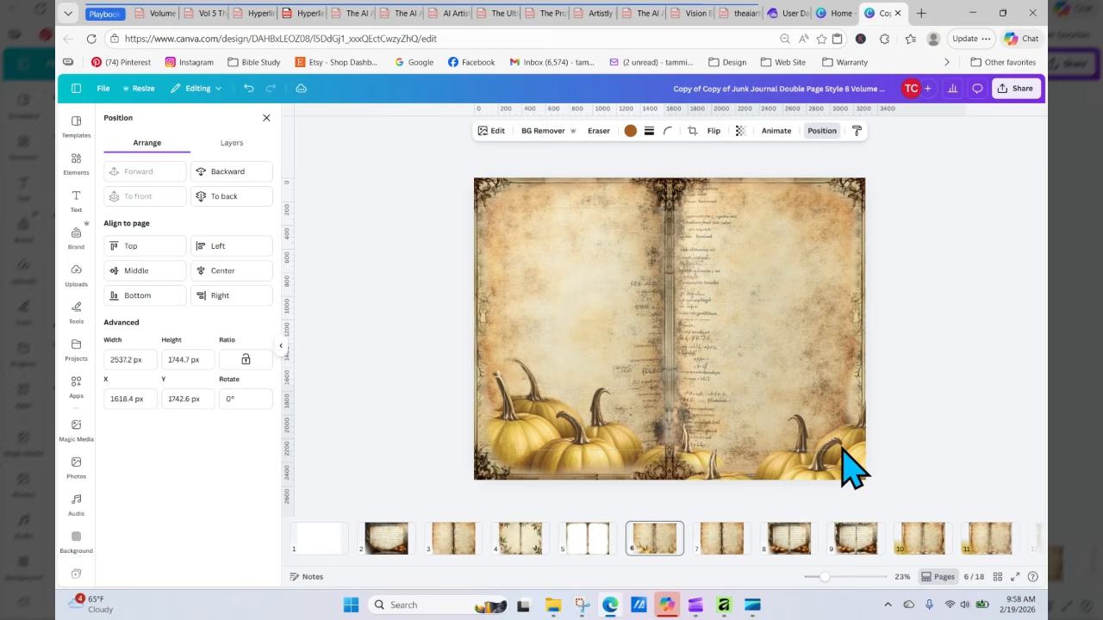
pyautogui.press('Left')
pyautogui.press('Left')
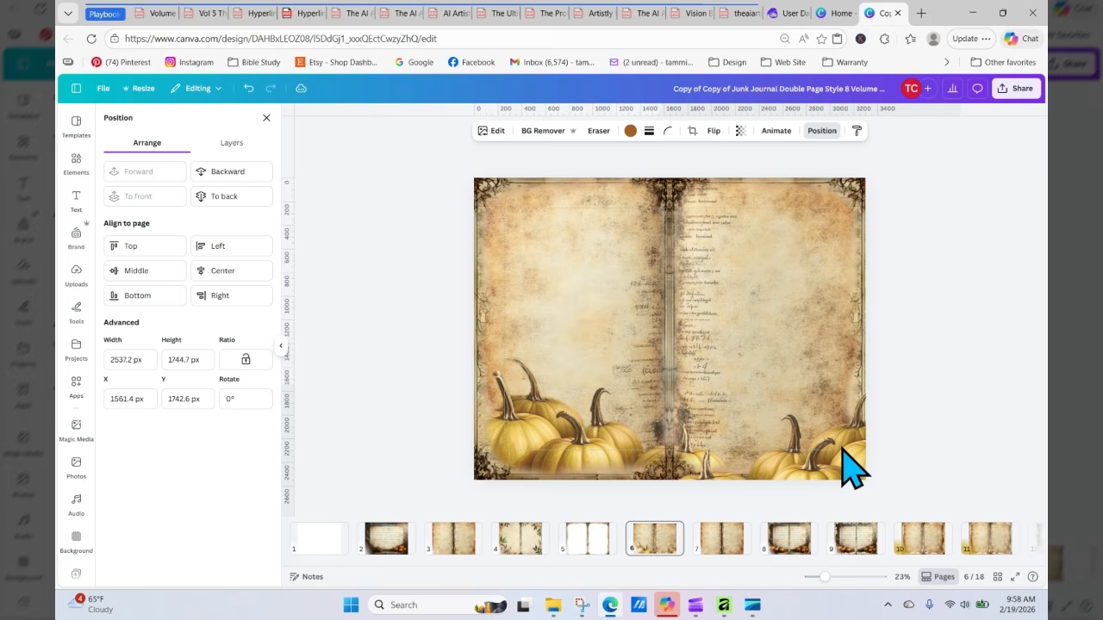
pyautogui.press('Left')
pyautogui.press('Left')
pyautogui.press('Left')
pyautogui.press('Left')
pyautogui.press('Left')
pyautogui.press('Left')
pyautogui.press('Left')
pyautogui.press('Left')
pyautogui.press('Left')
pyautogui.press('Left')
pyautogui.press('Left')
pyautogui.press('Left')
pyautogui.press('Left')
pyautogui.press('Left')
pyautogui.press('Left')
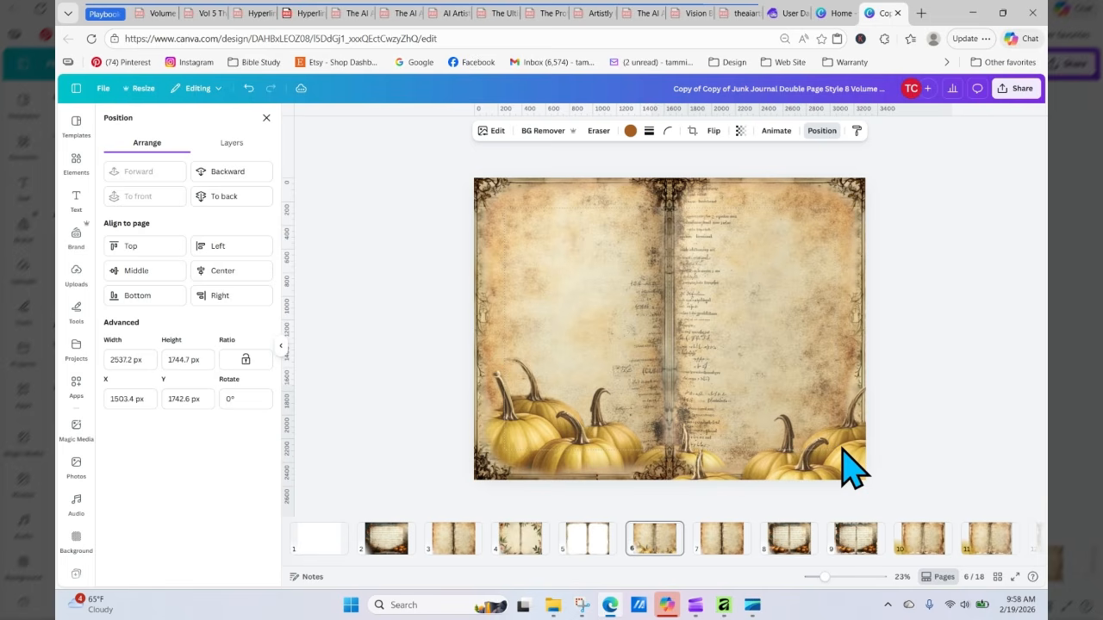
pyautogui.press('Left')
pyautogui.press('Left')
pyautogui.press('Left')
pyautogui.press('Left')
pyautogui.press('Left')
pyautogui.press('Left')
pyautogui.press('Left')
pyautogui.press('Left')
pyautogui.press('Left')
pyautogui.press('Left')
pyautogui.press('Left')
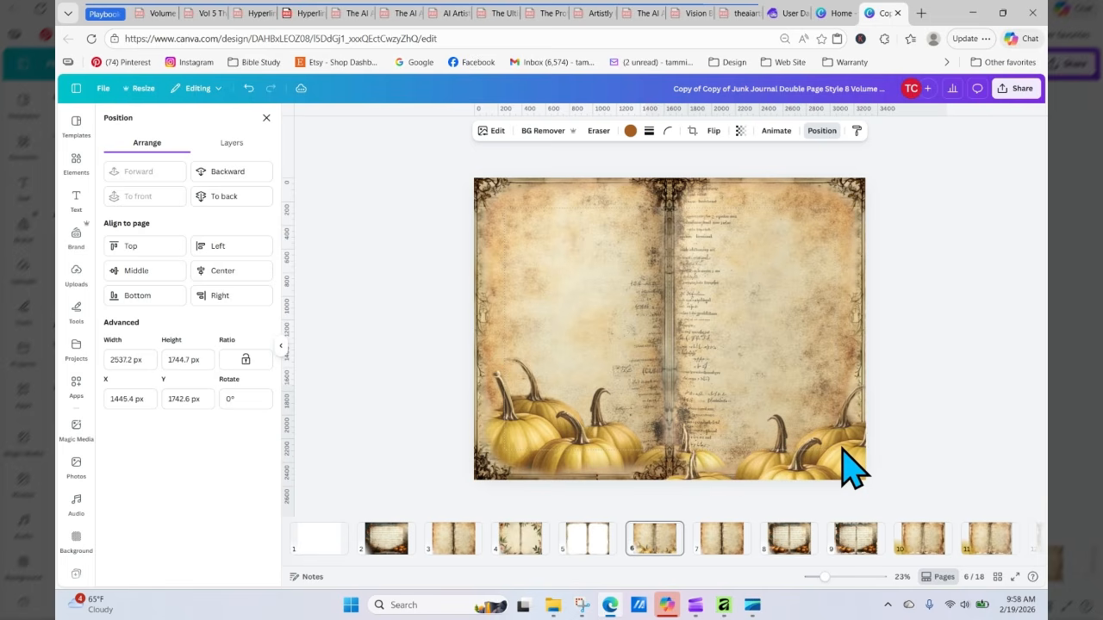
pyautogui.press('Left')
pyautogui.press('Left')
pyautogui.press('Left')
pyautogui.press('Left')
pyautogui.press('Left')
pyautogui.press('Left')
pyautogui.press('Left')
pyautogui.press('Left')
pyautogui.press('Left')
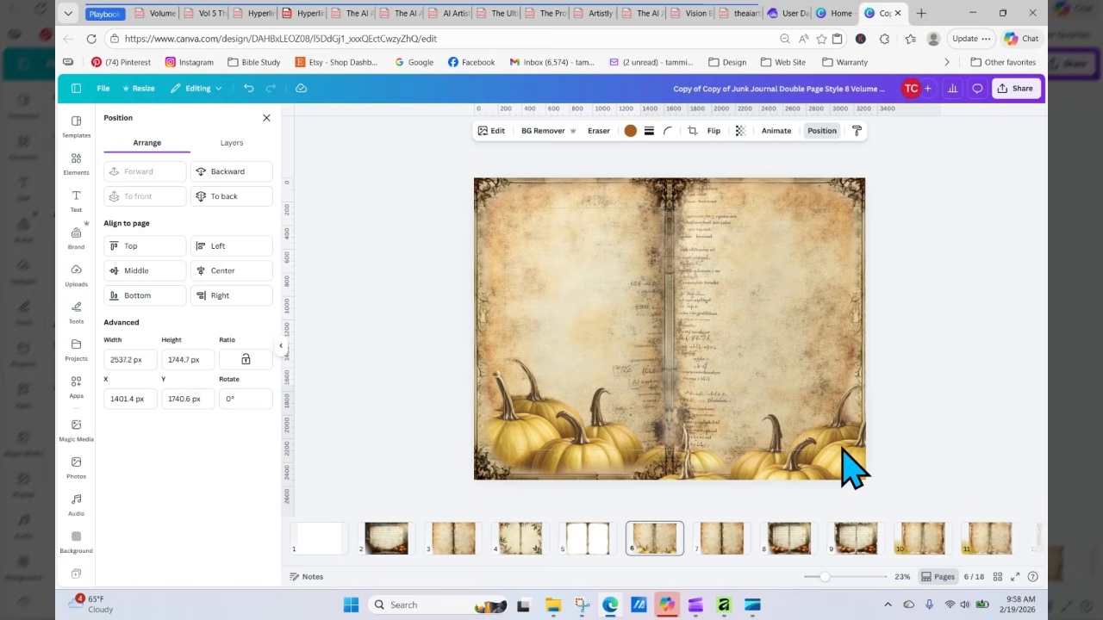
pyautogui.press('Up')
pyautogui.press('Up')
pyautogui.press('Up')
pyautogui.press('Up')
pyautogui.press('Up')
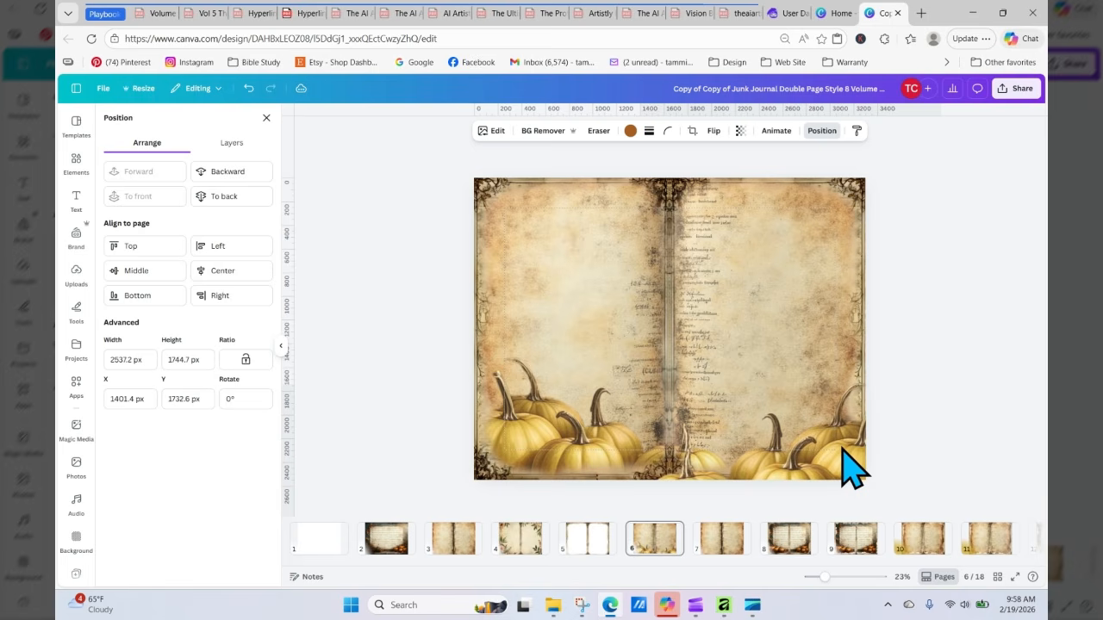
pyautogui.press('Up')
pyautogui.press('Up')
pyautogui.press('Up')
pyautogui.press('Up')
pyautogui.press('Up')
pyautogui.press('Up')
pyautogui.press('Up')
pyautogui.press('Up')
pyautogui.press('Up')
pyautogui.press('Up')
pyautogui.press('Up')
pyautogui.press('Up')
pyautogui.press('Up')
pyautogui.press('Up')
pyautogui.press('Up')
pyautogui.press('Up')
pyautogui.press('Up')
pyautogui.press('Up')
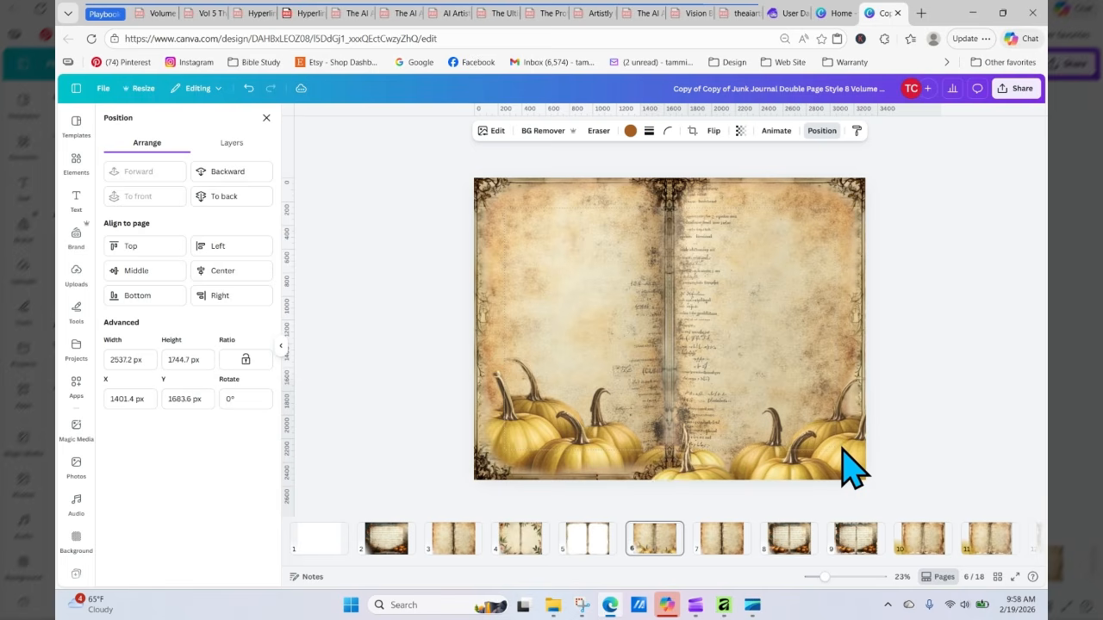
pyautogui.press('Up')
pyautogui.press('Up')
pyautogui.press('Up')
pyautogui.press('Up')
pyautogui.press('Up')
pyautogui.press('Up')
pyautogui.press('Up')
pyautogui.press('Up')
pyautogui.press('Up')
pyautogui.press('Up')
pyautogui.press('Up')
pyautogui.press('Up')
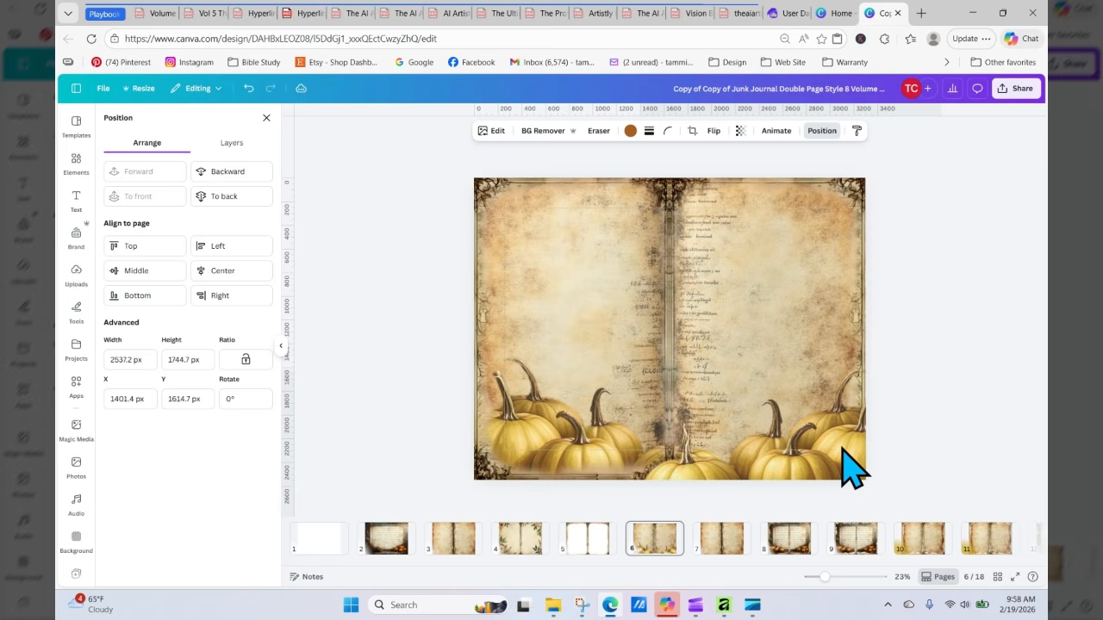
pyautogui.press('Up')
pyautogui.press('Up')
pyautogui.press('Up')
pyautogui.press('Up')
pyautogui.press('Up')
pyautogui.press('Up')
pyautogui.press('Up')
pyautogui.press('Up')
pyautogui.press('Up')
pyautogui.press('Up')
pyautogui.press('Up')
pyautogui.press('Up')
pyautogui.press('Up')
pyautogui.press('Up')
pyautogui.press('Up')
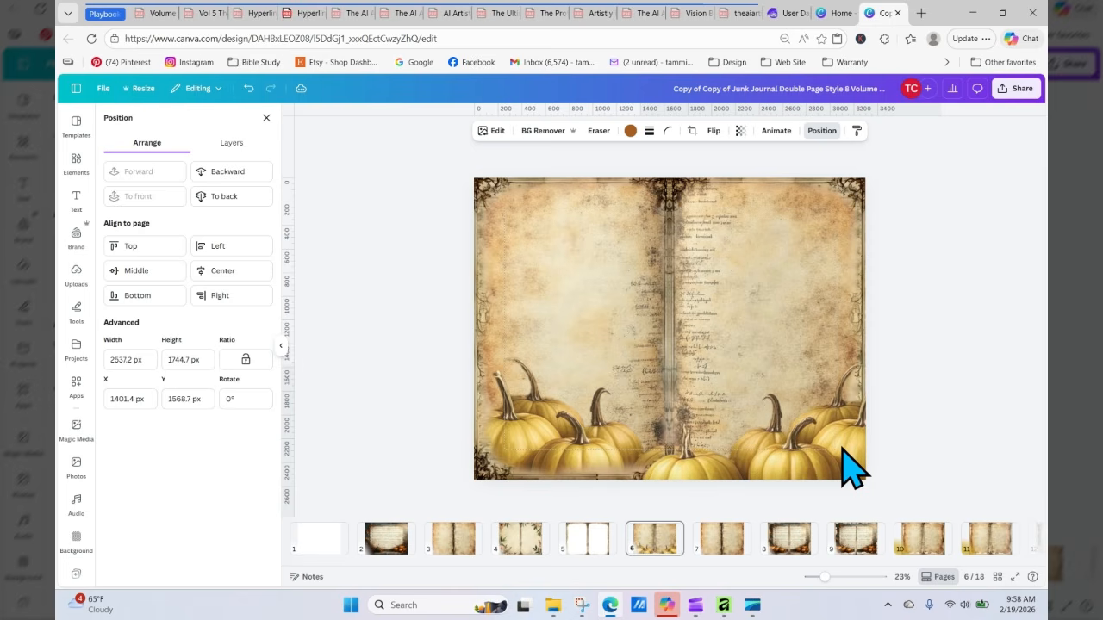
pyautogui.press('Up')
pyautogui.press('Up')
pyautogui.press('Up')
pyautogui.press('Up')
pyautogui.press('Up')
pyautogui.press('Up')
pyautogui.press('Up')
pyautogui.press('Up')
pyautogui.press('Up')
pyautogui.press('Up')
pyautogui.press('Up')
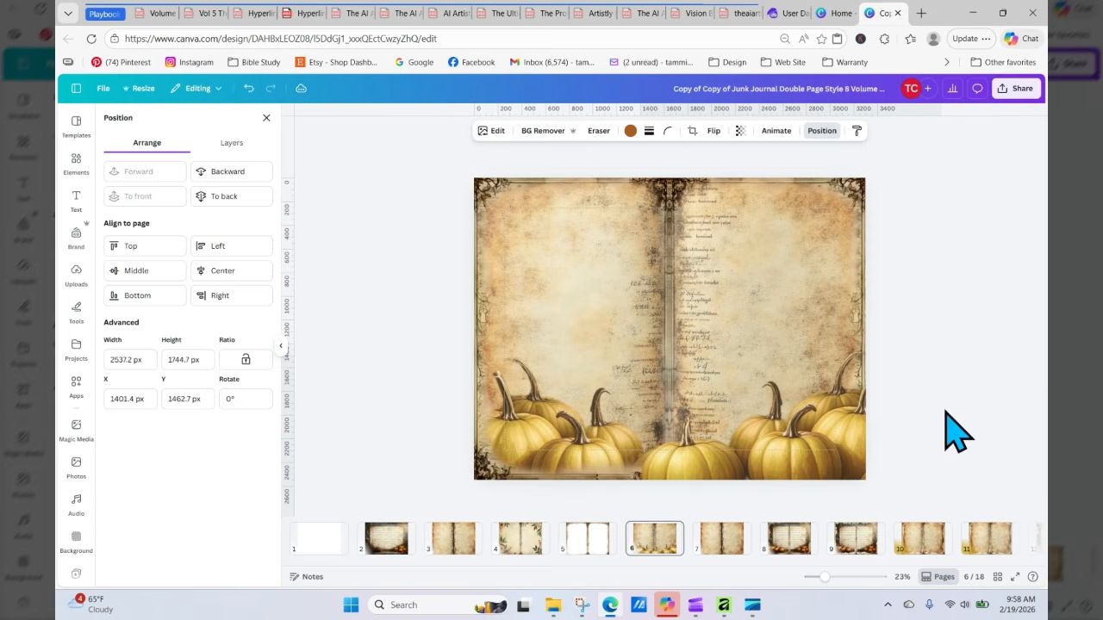
pyautogui.click(979, 286)
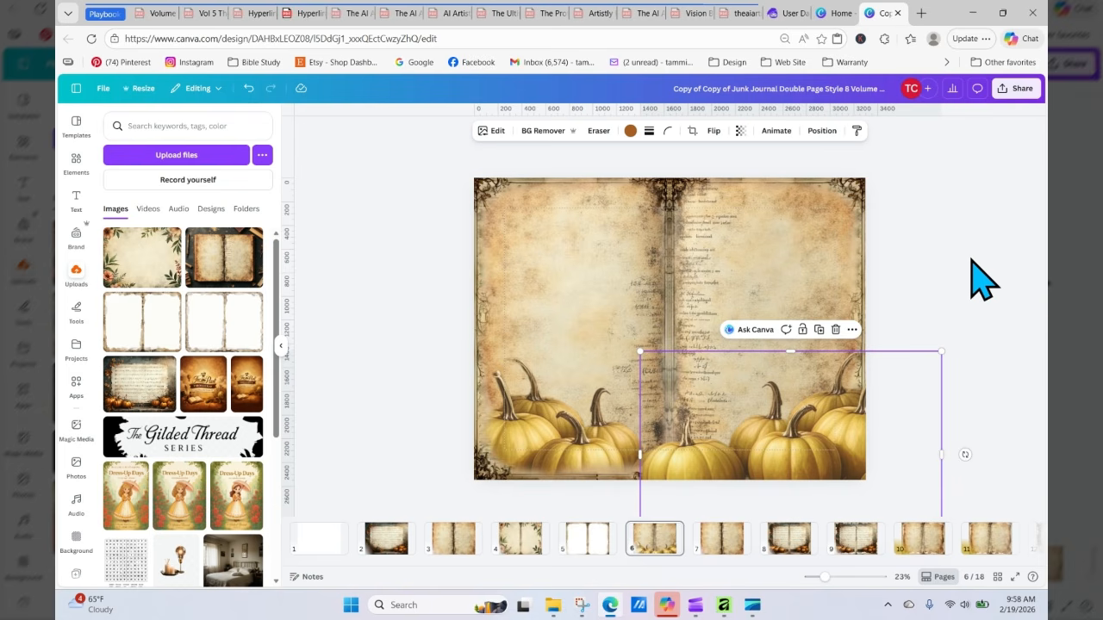
pyautogui.click(972, 262)
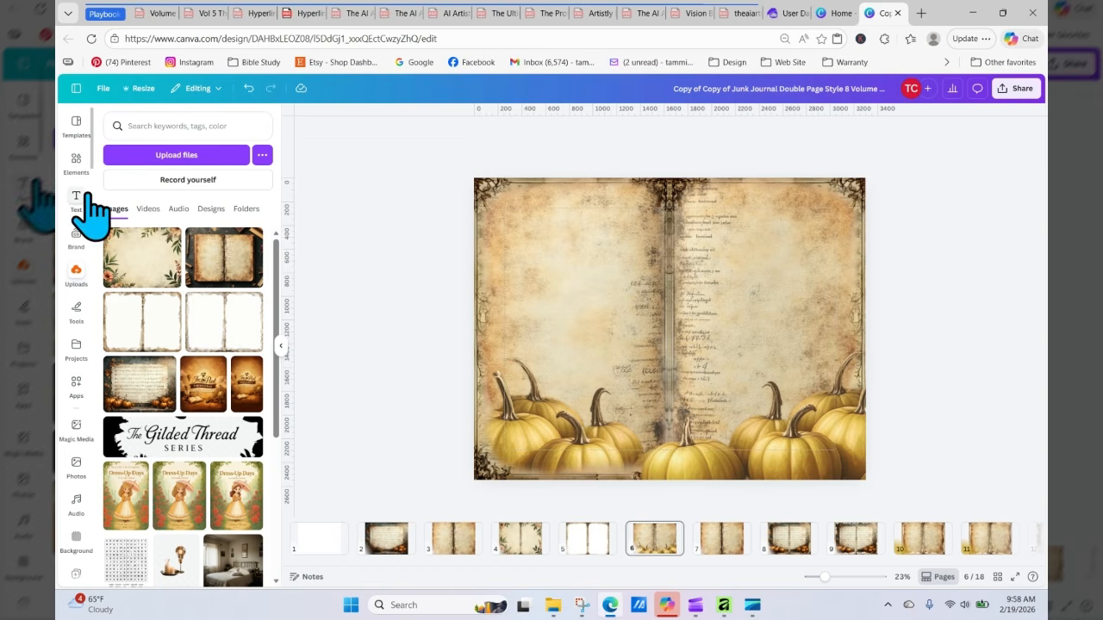
# Step: Add a brown square from the recently used elements and delete the landscape image that came with it
pyautogui.click(76, 168)
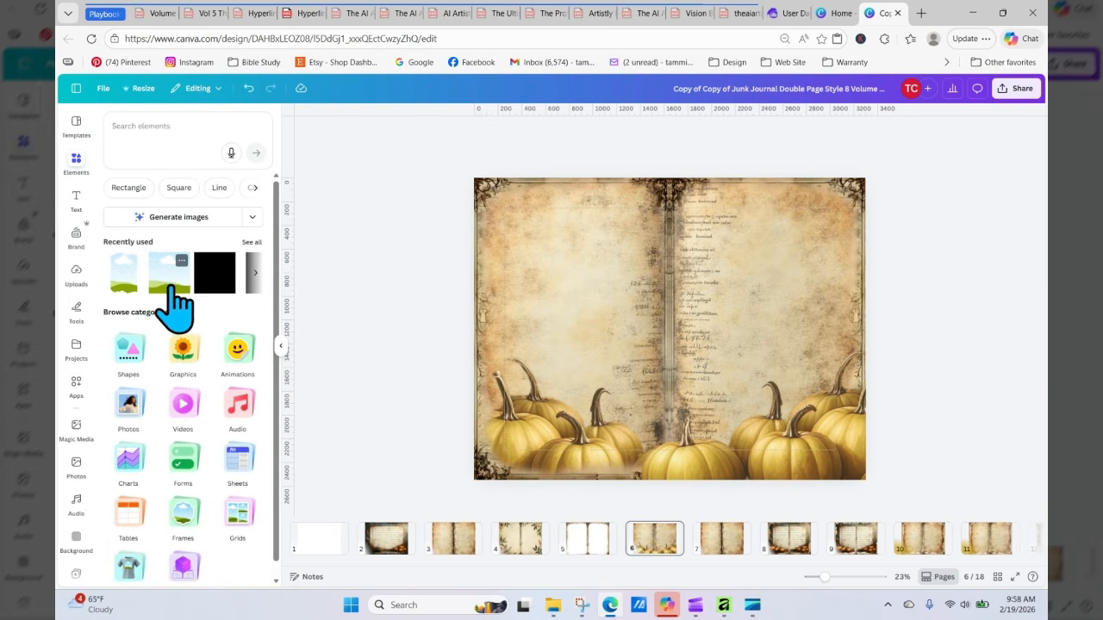
pyautogui.click(164, 274)
pyautogui.click(213, 274)
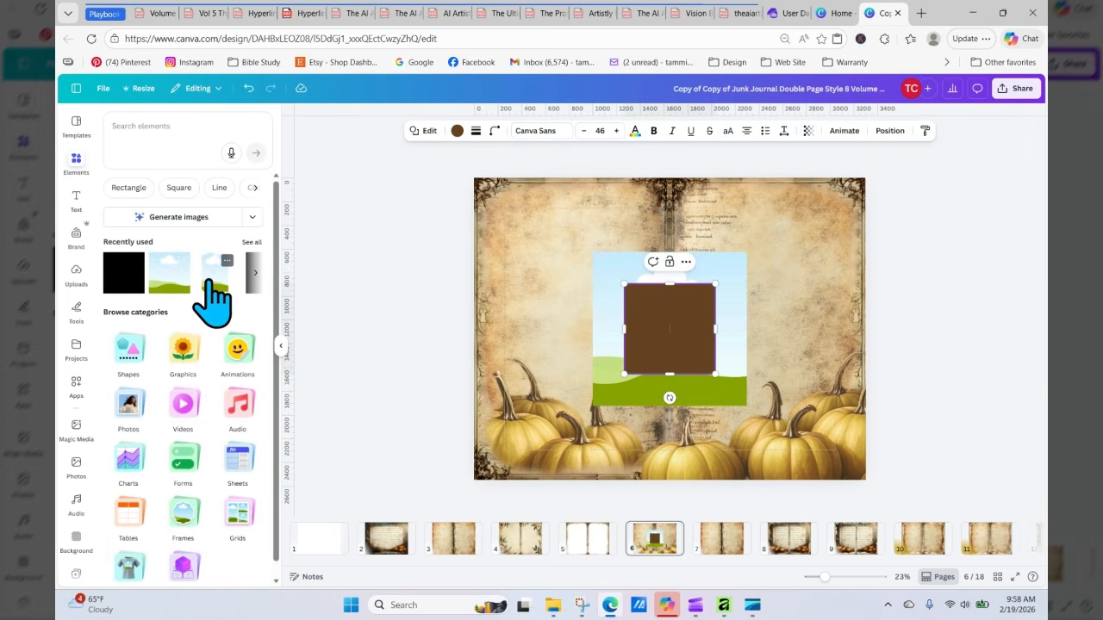
pyautogui.click(731, 293)
pyautogui.press('Delete')
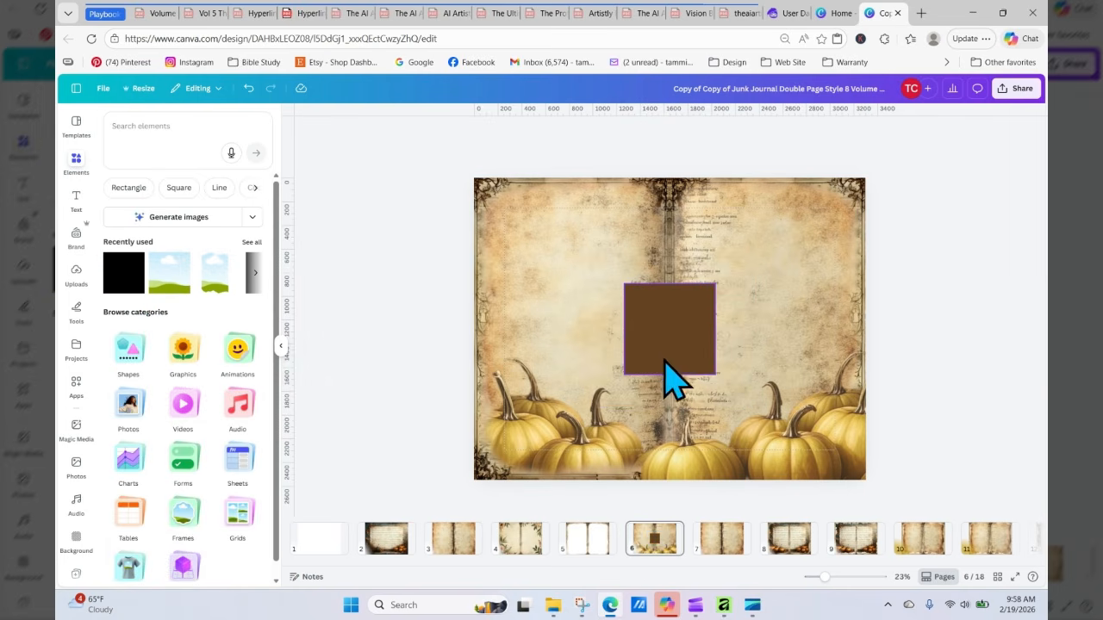
# Step: Stretch the brown square to cover the whole pumpkin spread and set its transparency to 11
pyautogui.moveTo(667, 352); pyautogui.dragTo(870, 484)
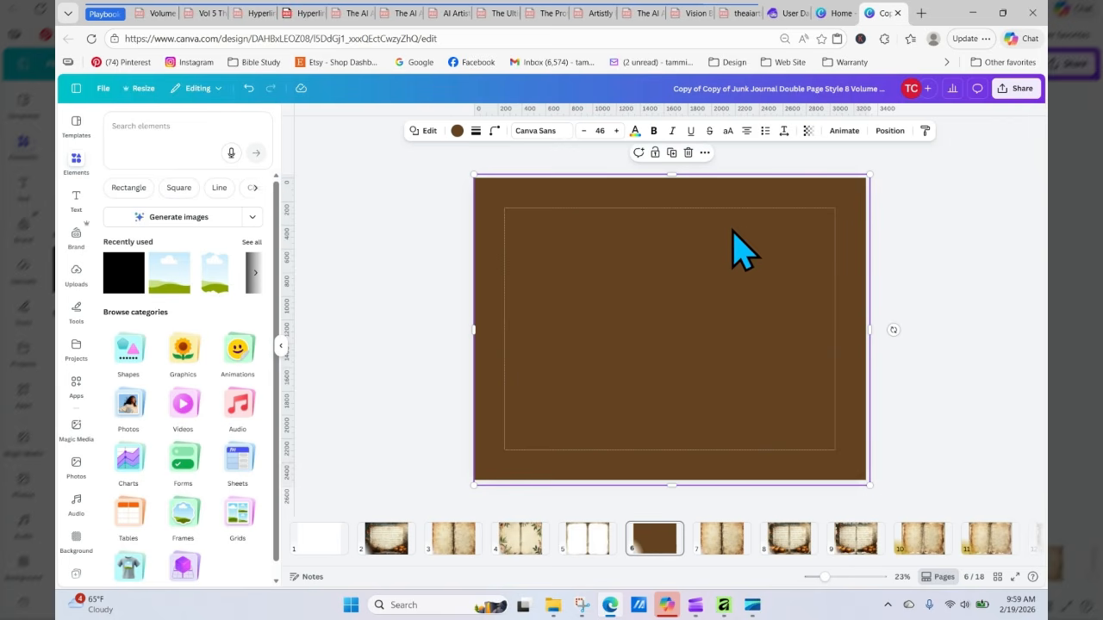
pyautogui.click(807, 130)
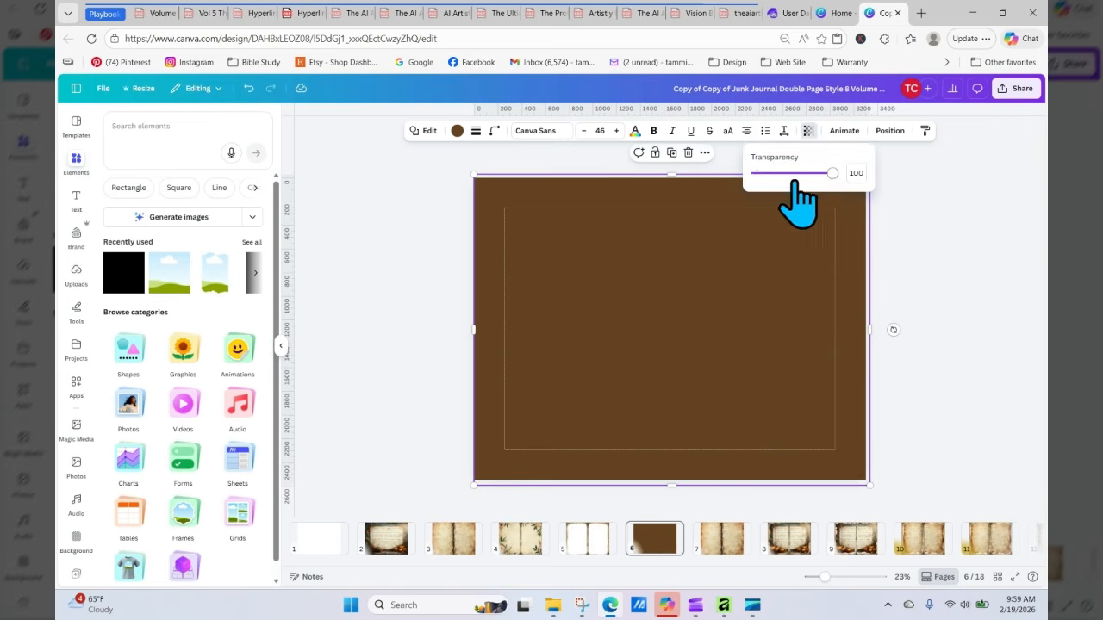
pyautogui.moveTo(833, 175); pyautogui.dragTo(763, 175)
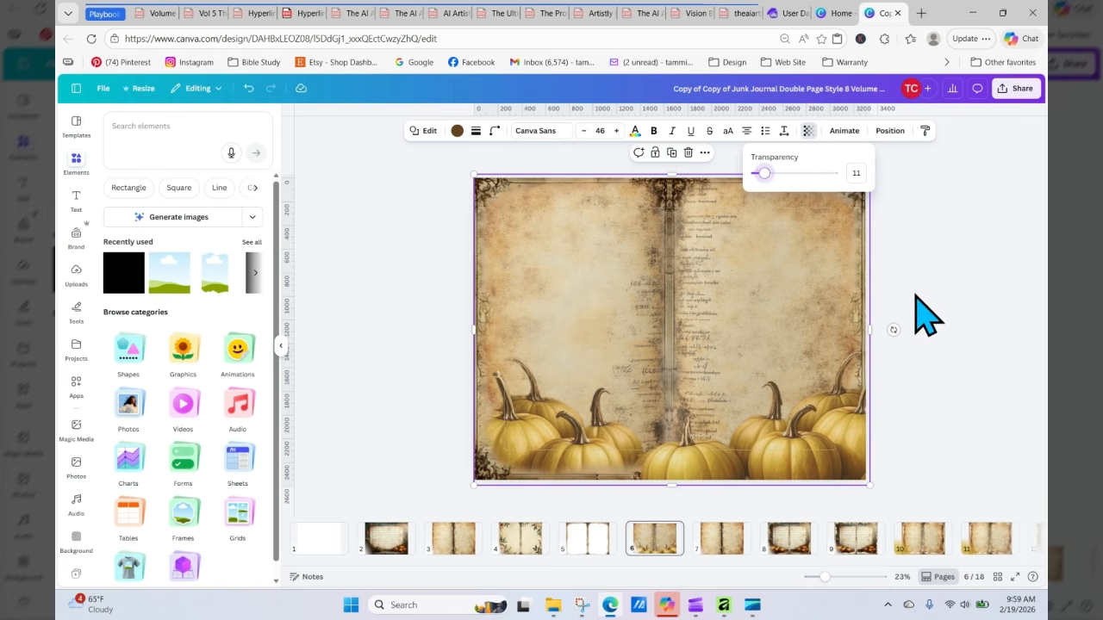
pyautogui.click(393, 295)
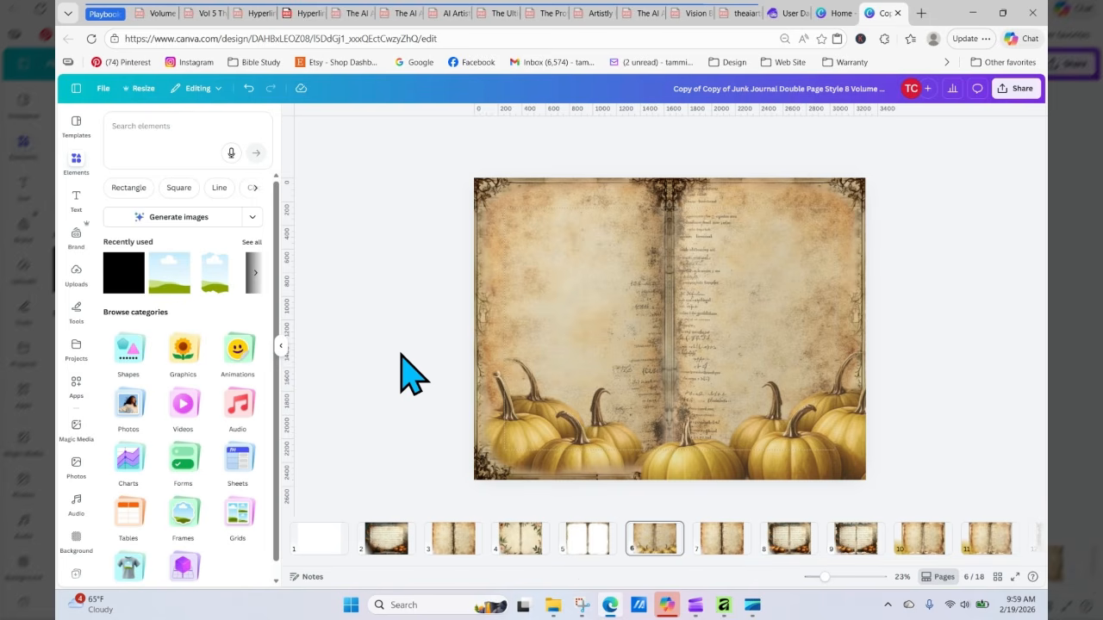
# Step: Open the Copy of Junk Journal Bases design from the home page for reference, then return to the spread design
pyautogui.click(832, 16)
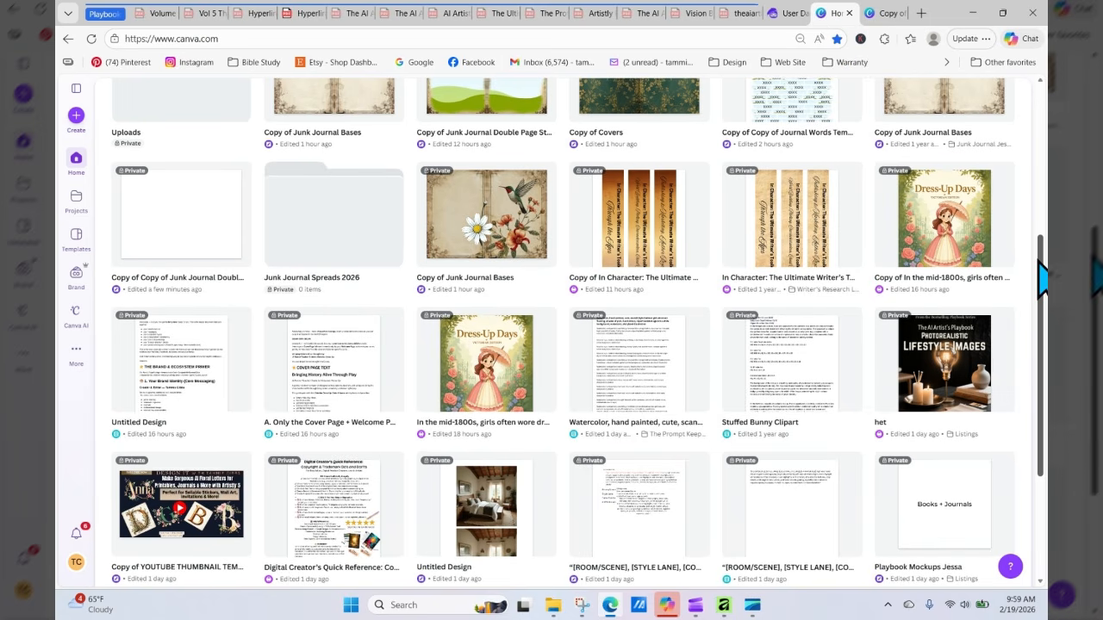
pyautogui.scroll(4, 1042, 280)
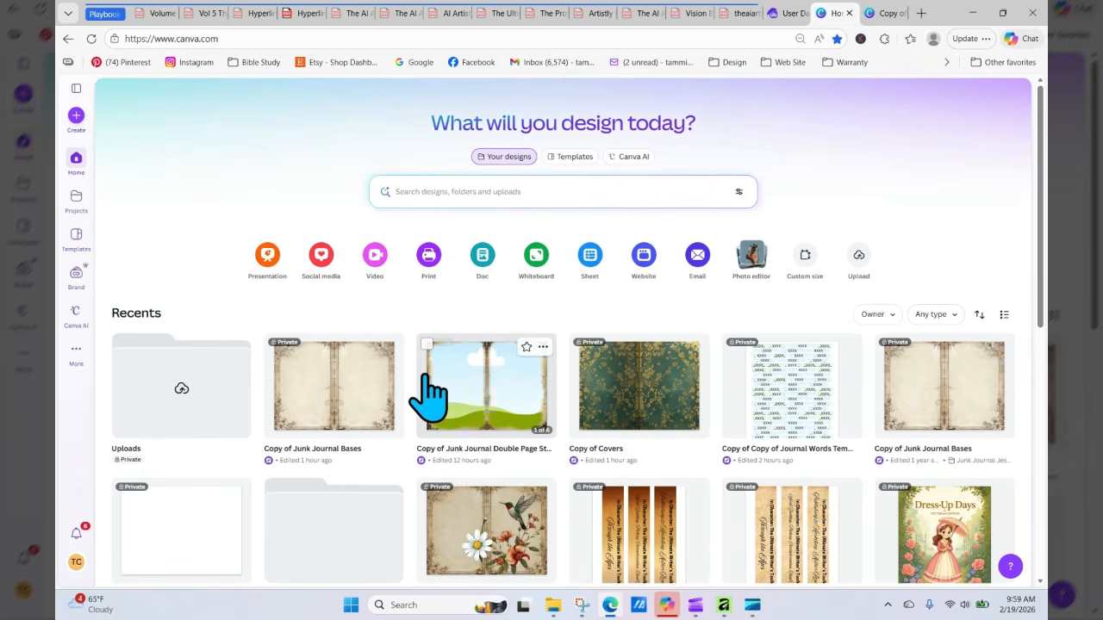
pyautogui.click(350, 379)
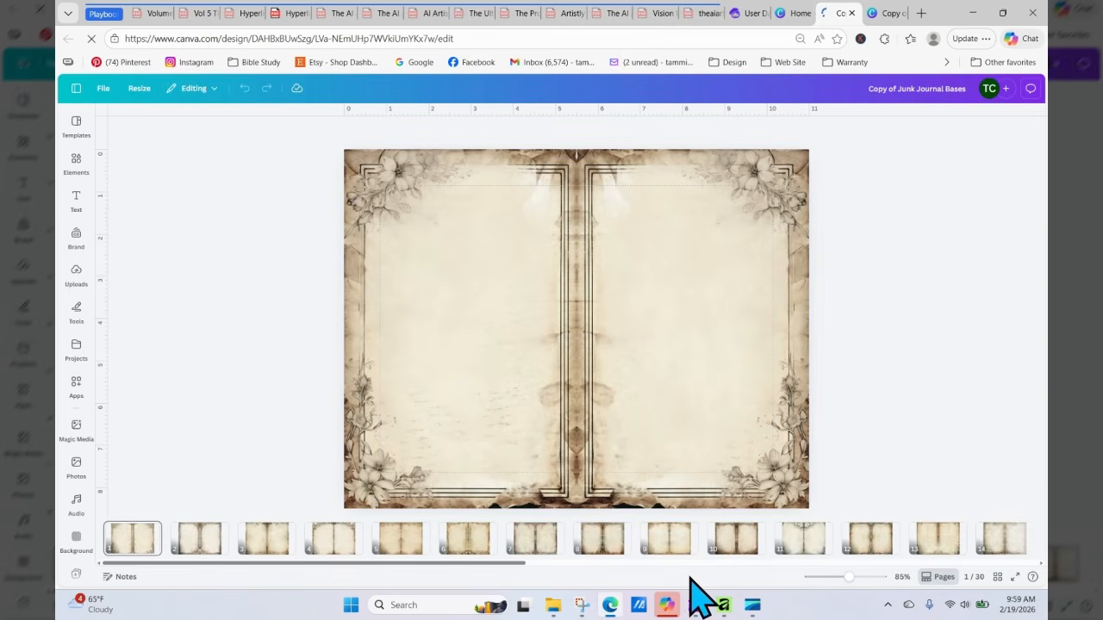
pyautogui.click(890, 13)
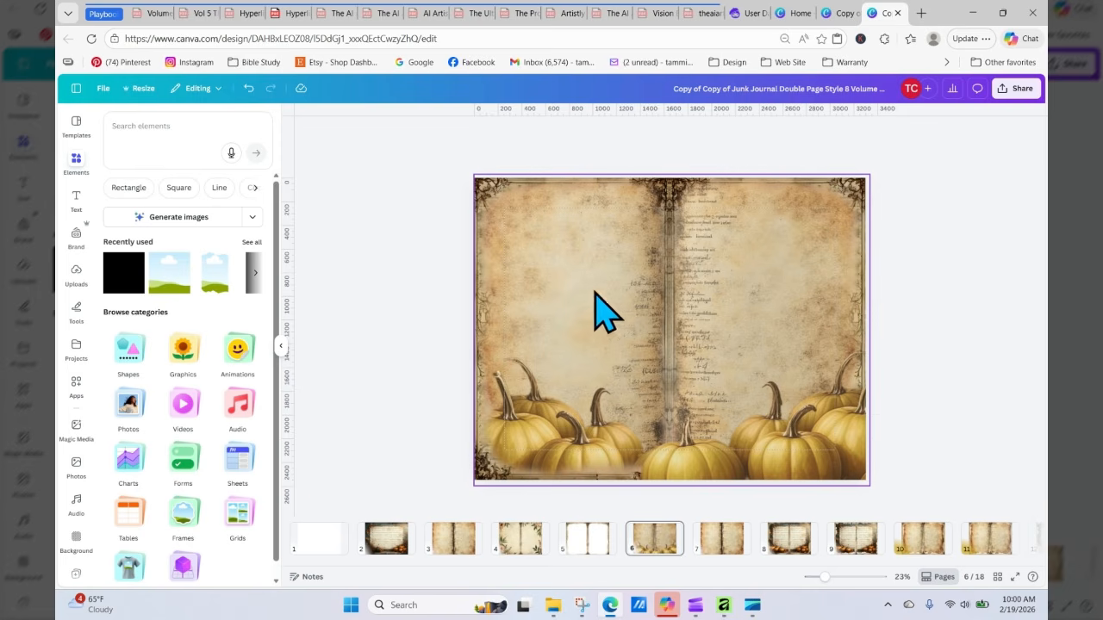
# Step: Move the blank white page to third position and add the uploaded floral background image to it
pyautogui.click(584, 548)
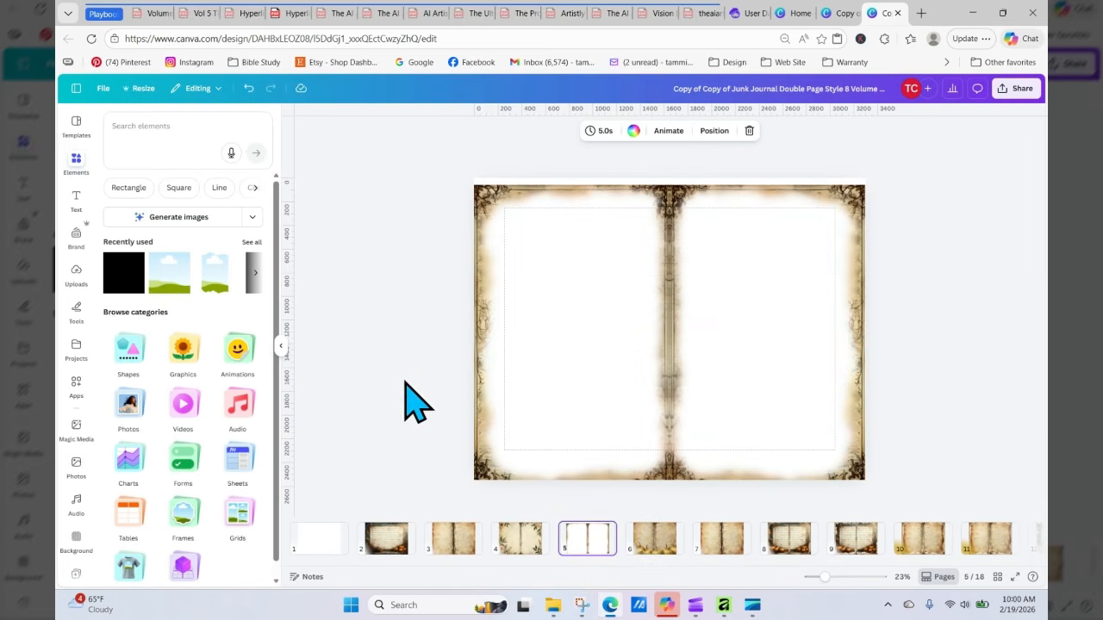
pyautogui.click(530, 536)
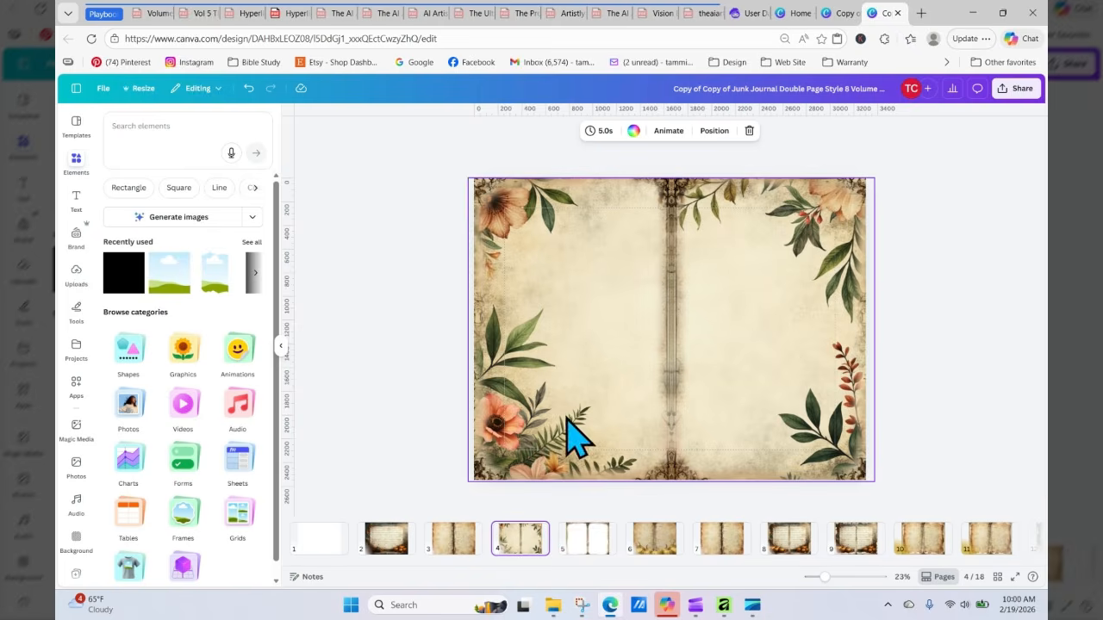
pyautogui.click(673, 267)
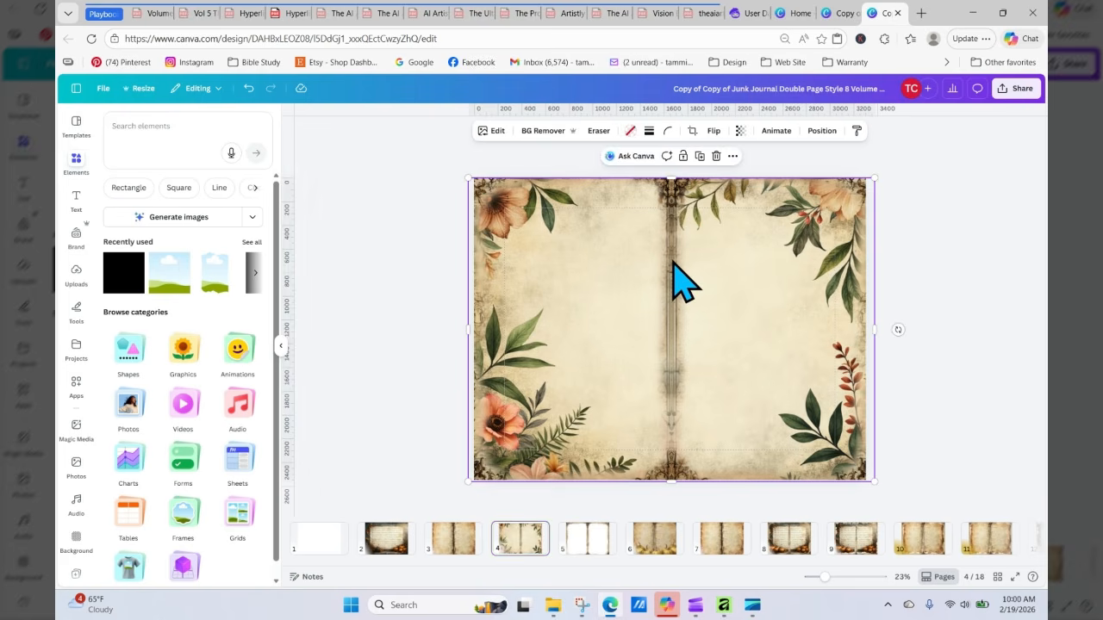
pyautogui.doubleClick(681, 284)
pyautogui.click(411, 275)
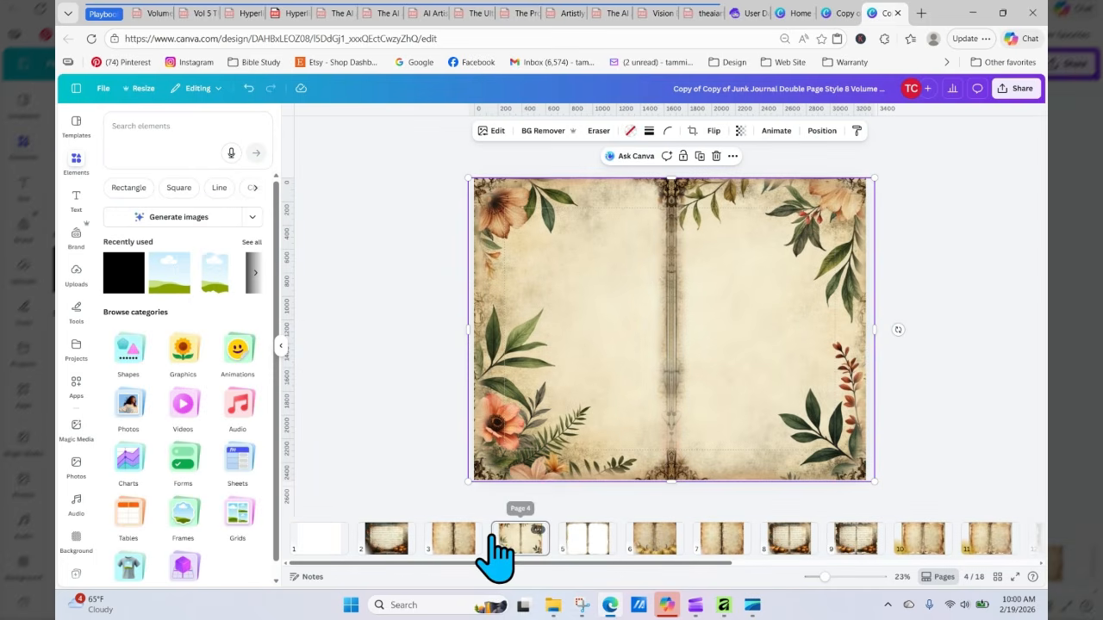
pyautogui.moveTo(428, 540); pyautogui.dragTo(452, 538)
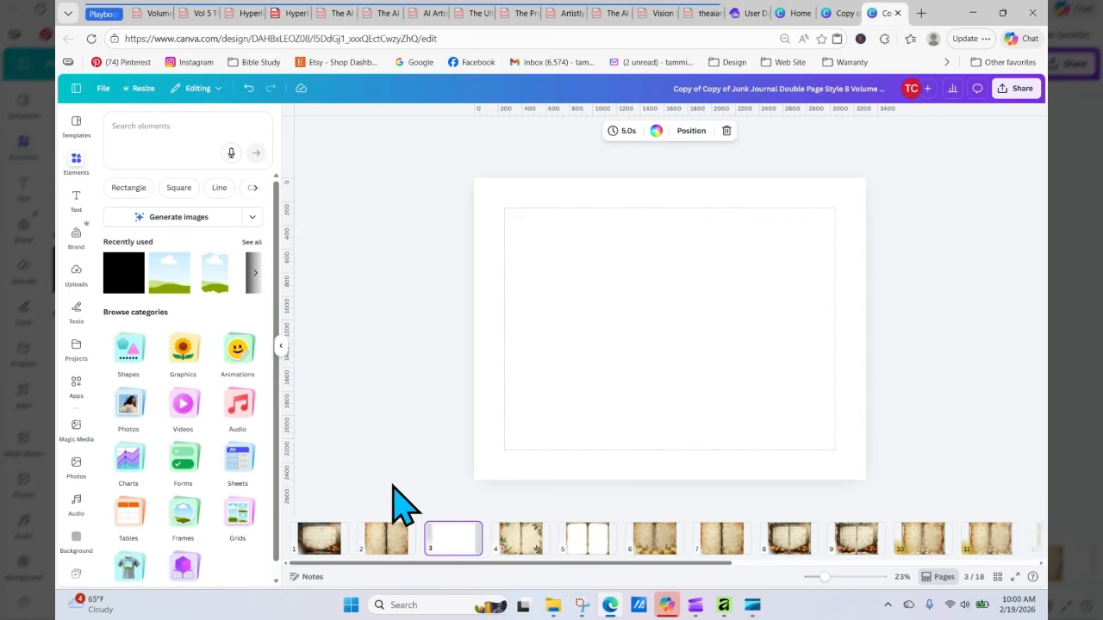
pyautogui.click(76, 274)
pyautogui.moveTo(155, 258); pyautogui.dragTo(517, 297)
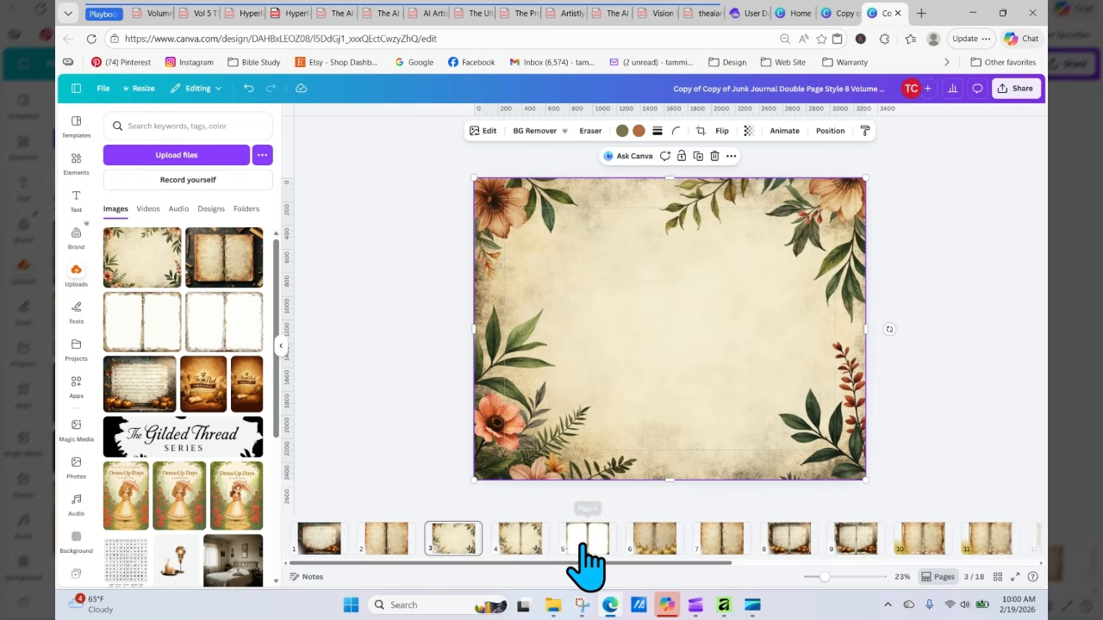
# Step: Copy the frame overlay from page 5 and paste it onto page 3, aligning it with the page's top edge
pyautogui.moveTo(586, 560)
pyautogui.mouseDown()
pyautogui.moveTo(599, 388)
pyautogui.moveTo(583, 571)
pyautogui.mouseUp()
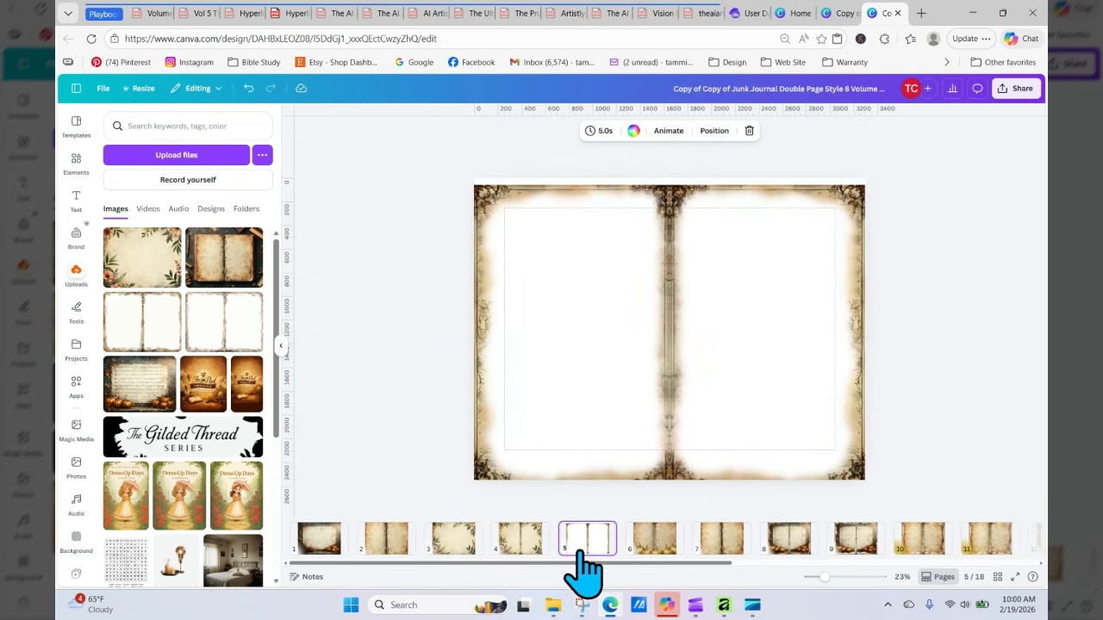
pyautogui.rightClick(587, 398)
pyautogui.click(633, 261)
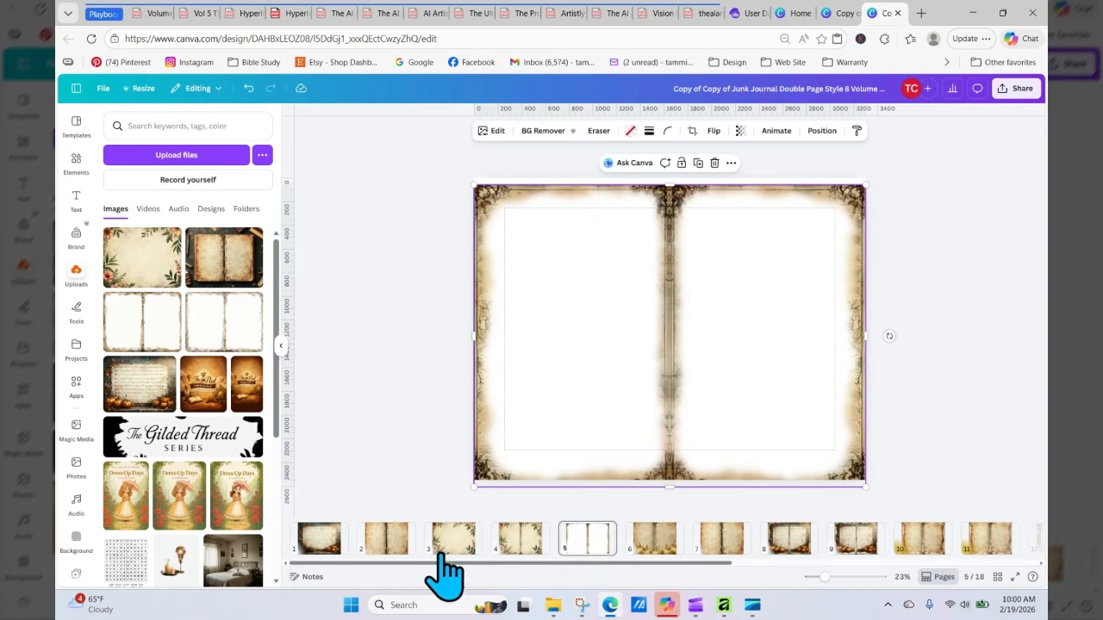
pyautogui.click(449, 539)
pyautogui.rightClick(580, 293)
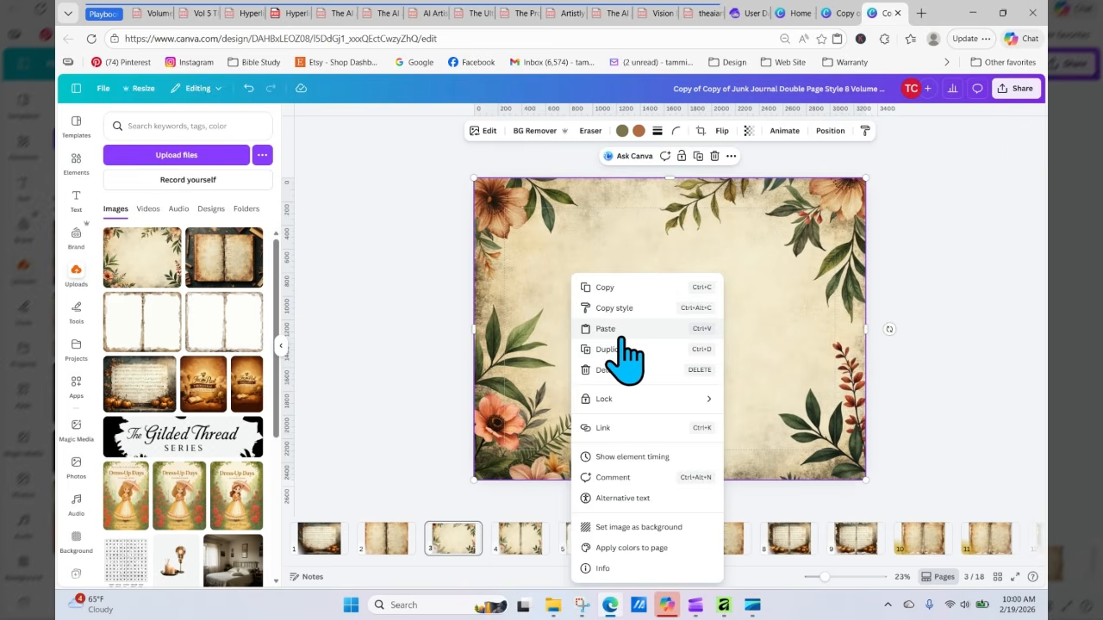
pyautogui.click(605, 329)
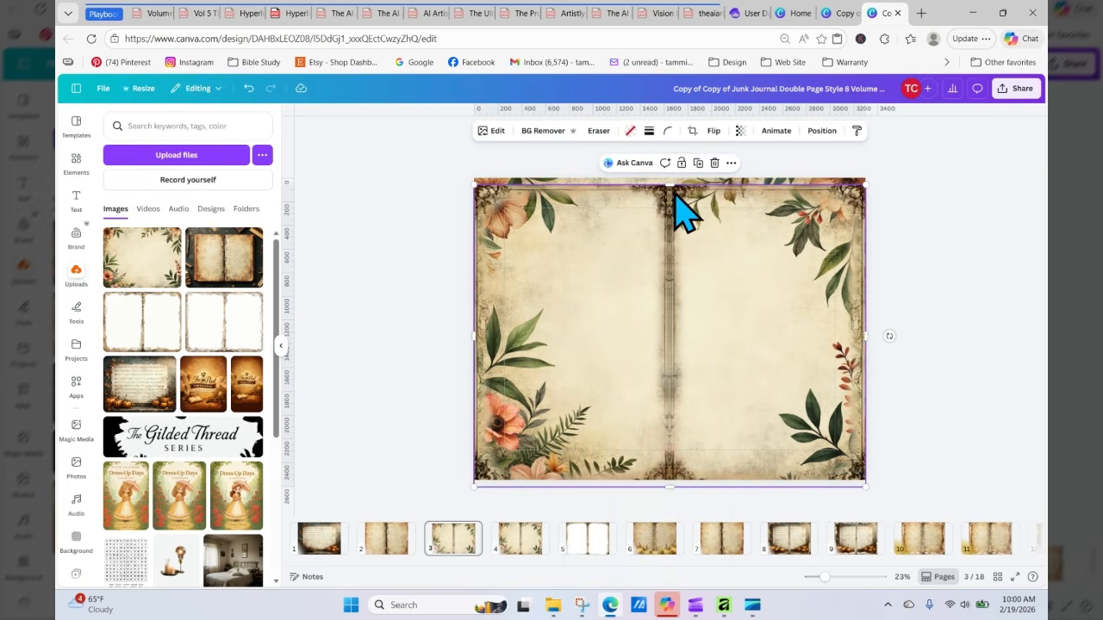
pyautogui.moveTo(668, 184); pyautogui.dragTo(669, 178)
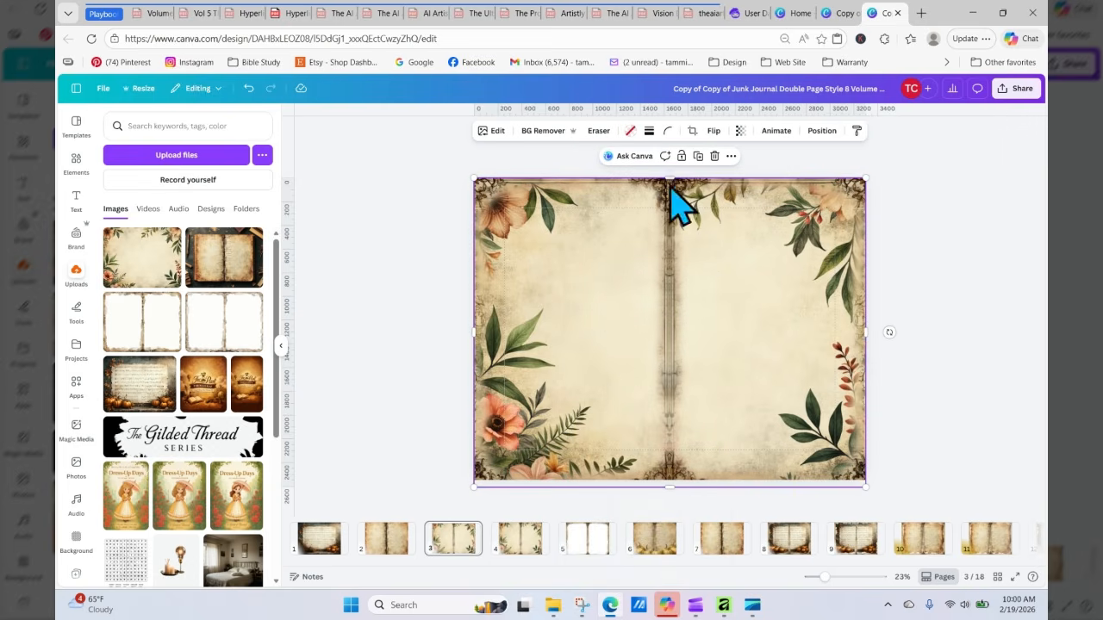
pyautogui.click(945, 373)
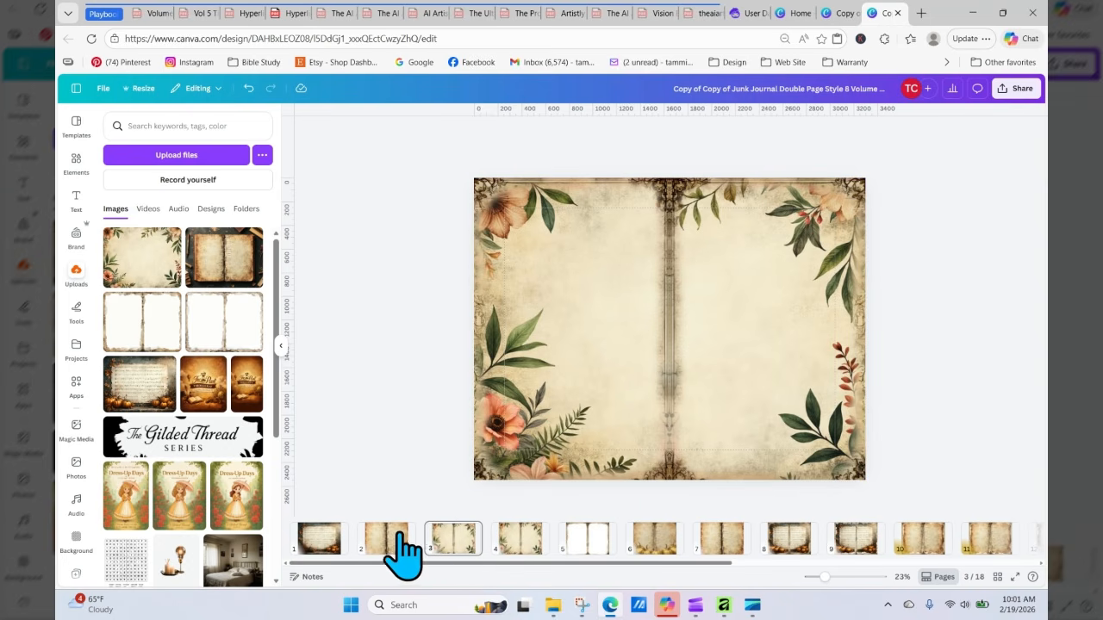
# Step: Delete the pasted frame overlay from page 3
pyautogui.click(454, 543)
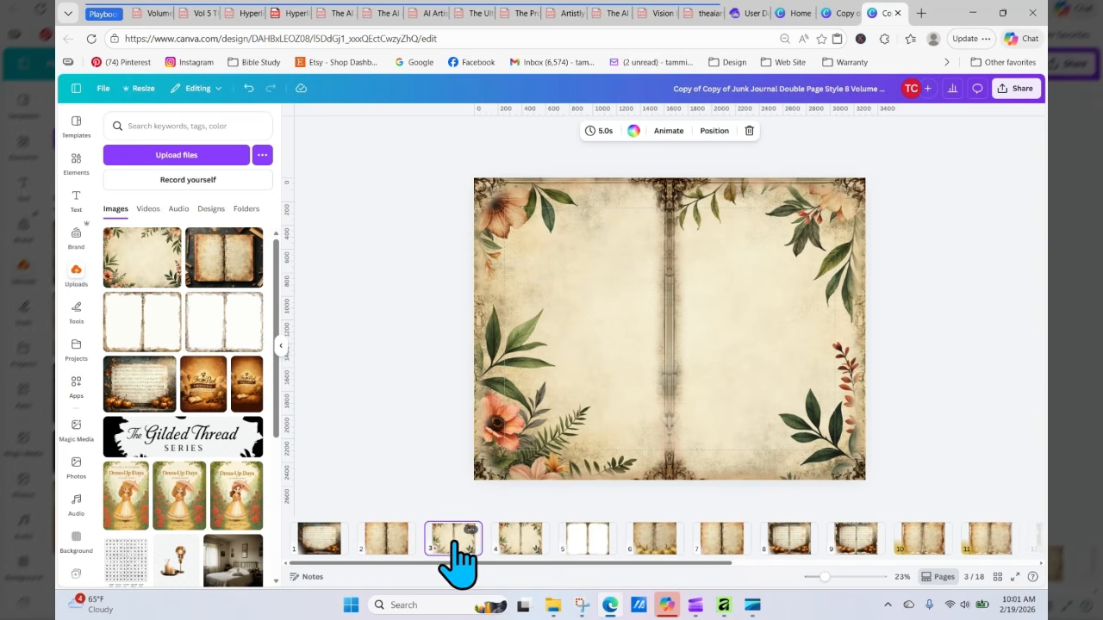
pyautogui.moveTo(454, 543)
pyautogui.mouseDown()
pyautogui.moveTo(403, 466)
pyautogui.moveTo(454, 541)
pyautogui.mouseUp()
pyautogui.click(525, 444)
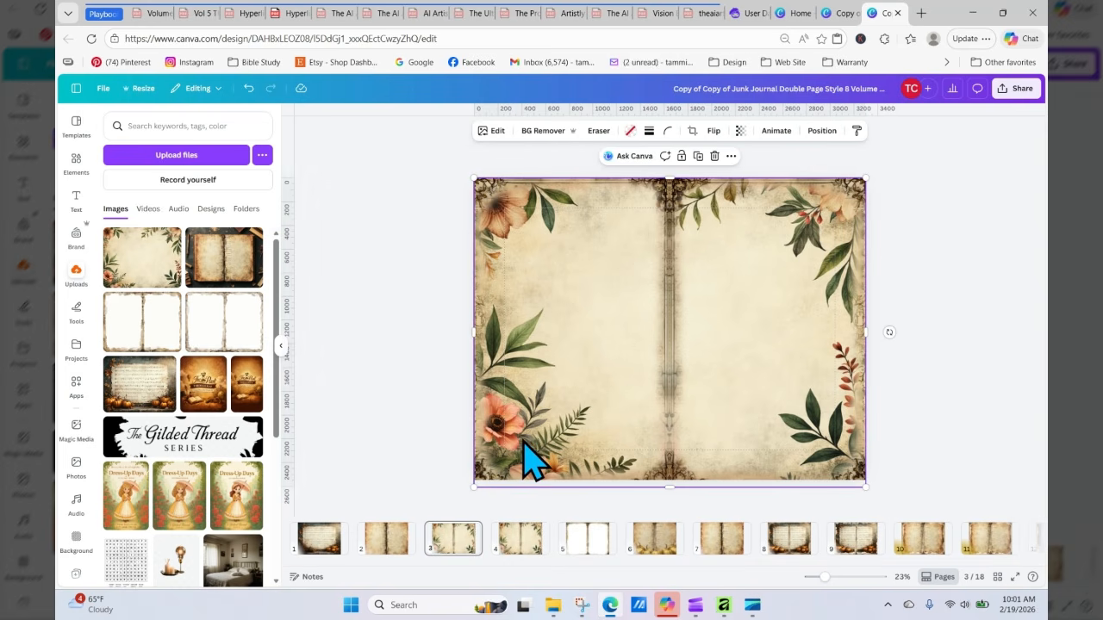
pyautogui.press('Delete')
# Step: Use Magic Grab to extract the top-left flower cluster from the floral background on page 3
pyautogui.click(556, 367)
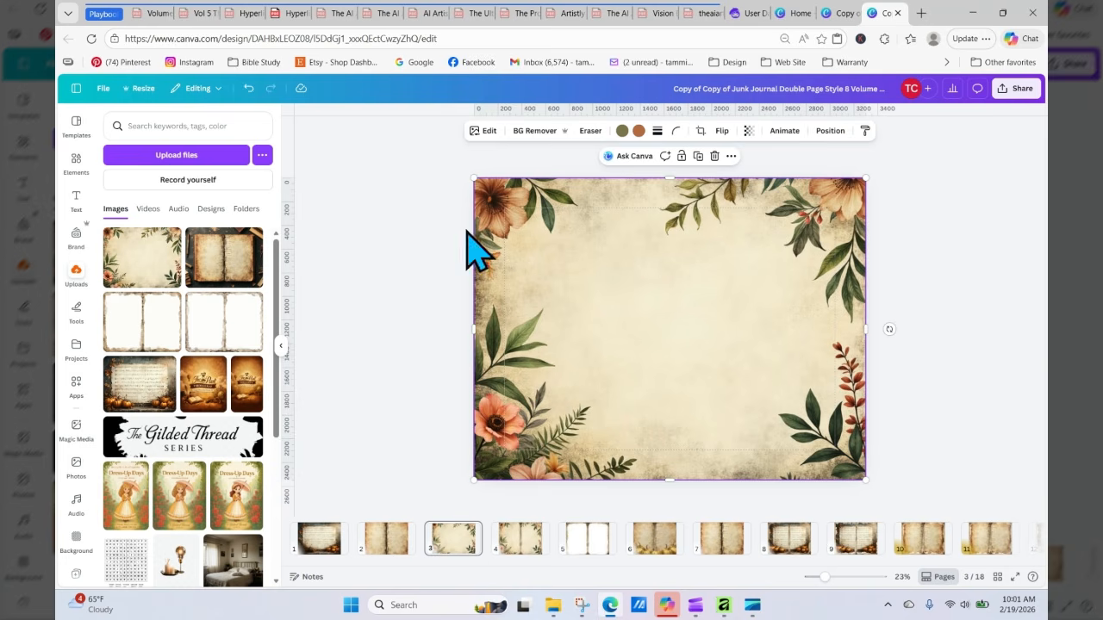
pyautogui.click(484, 133)
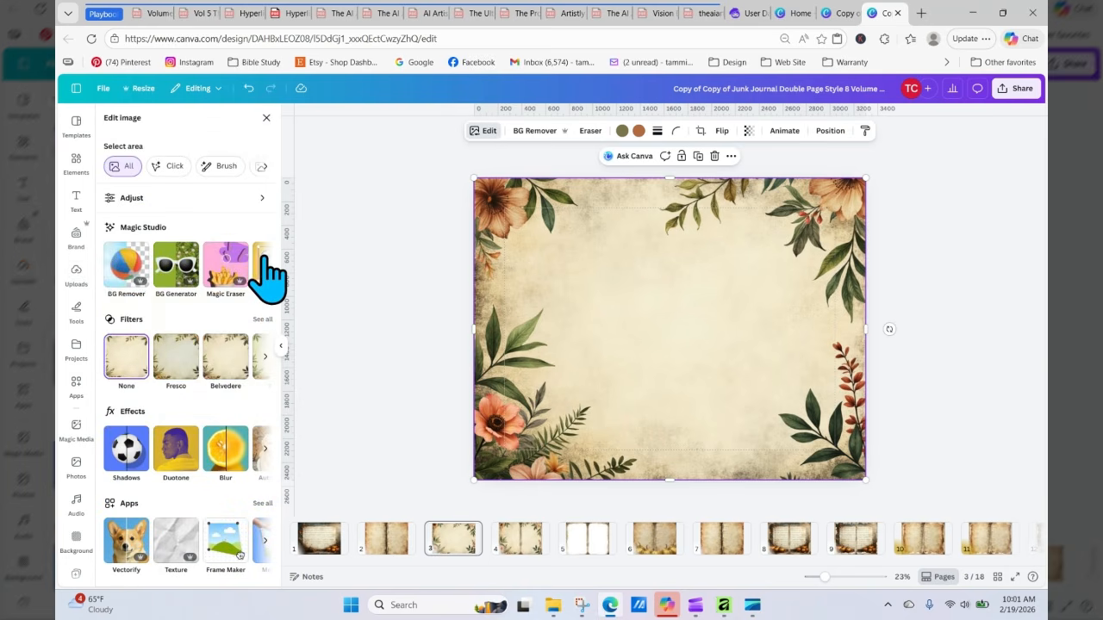
pyautogui.click(265, 277)
pyautogui.click(151, 275)
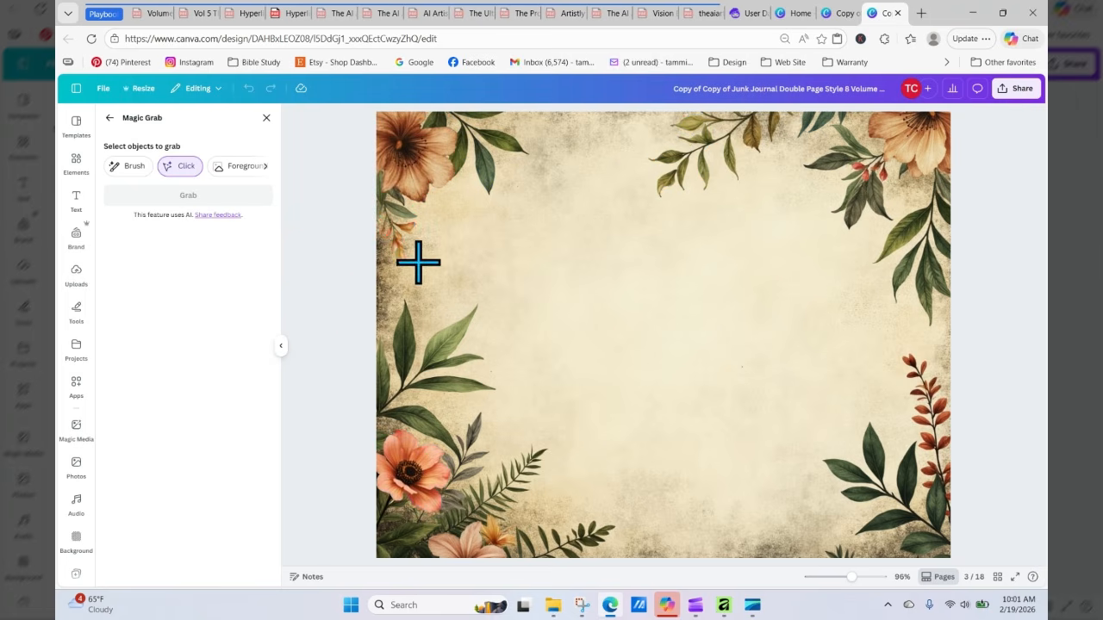
pyautogui.click(433, 168)
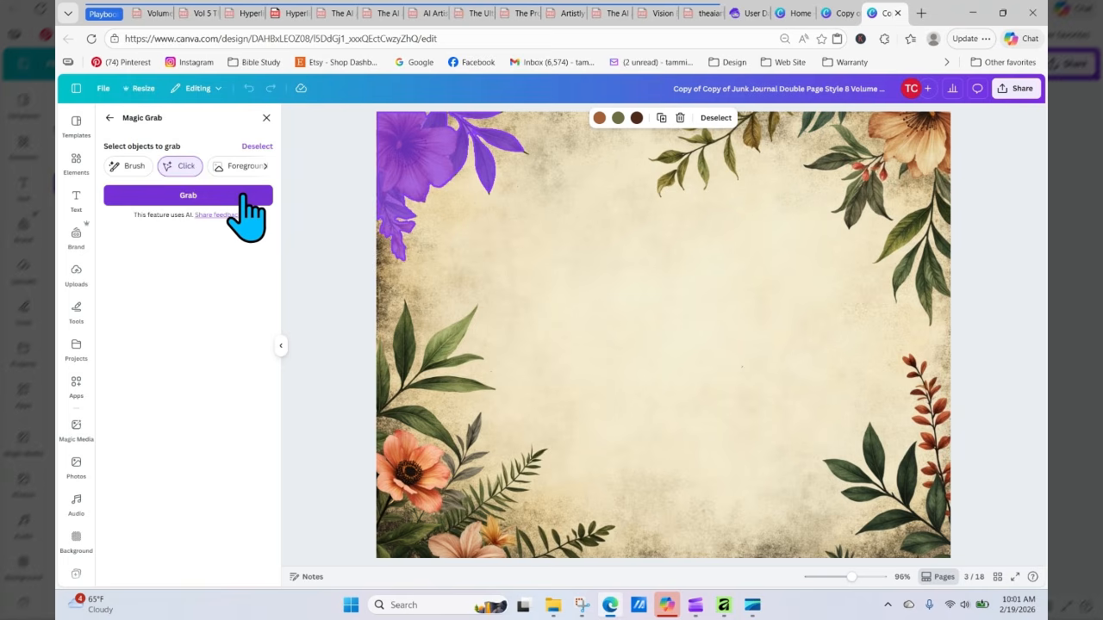
pyautogui.click(242, 198)
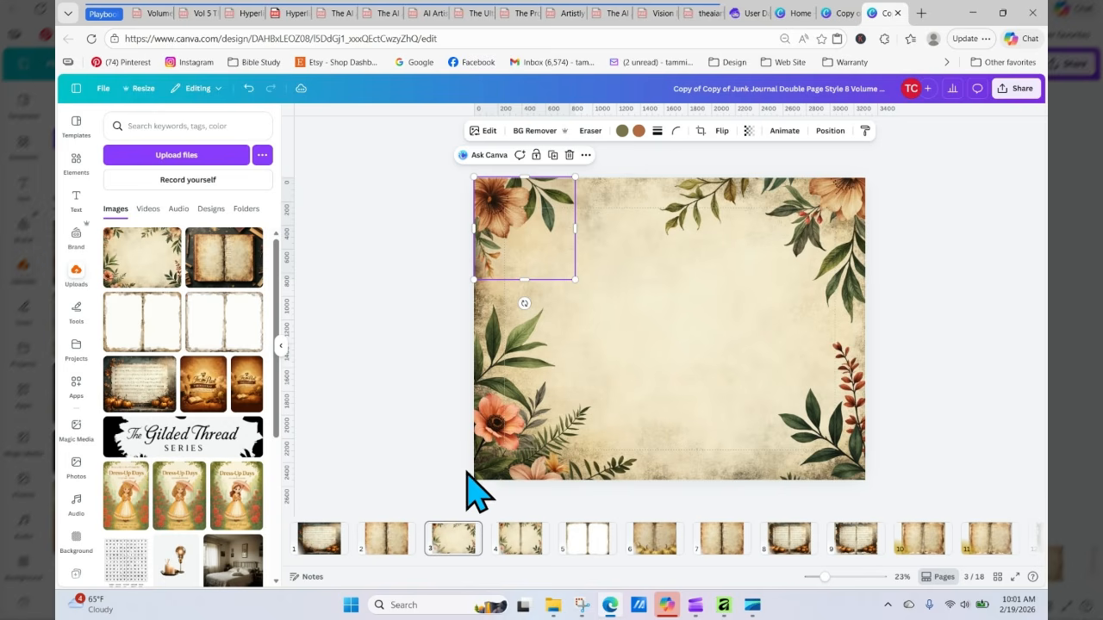
# Step: Resize the frame overlay on page 4 so its corners and bottom edge align with the spread
pyautogui.click(519, 541)
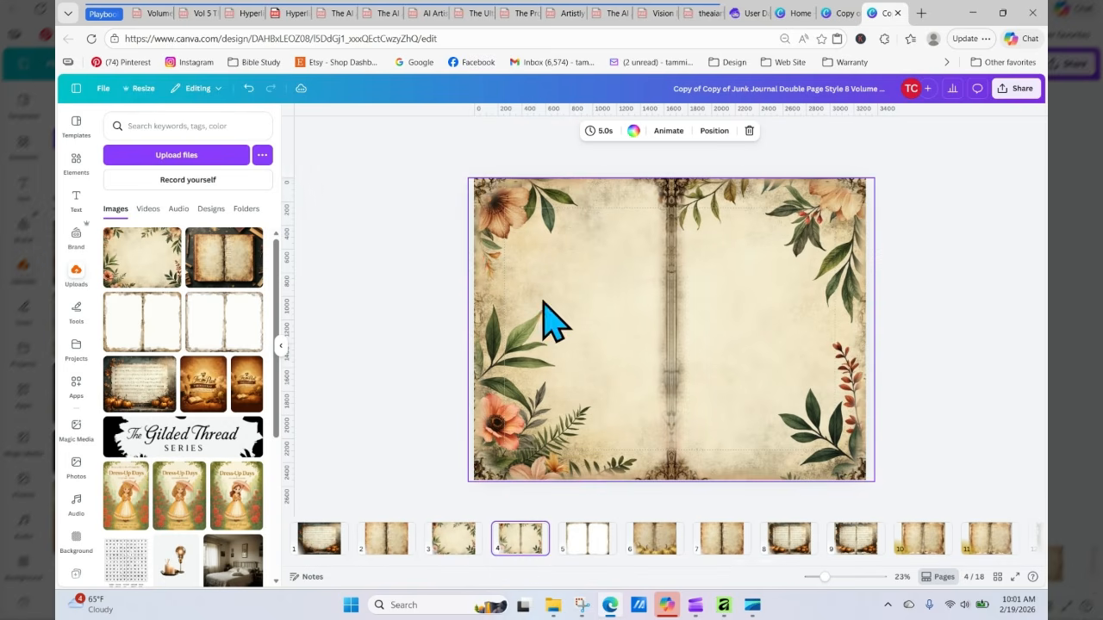
pyautogui.click(500, 370)
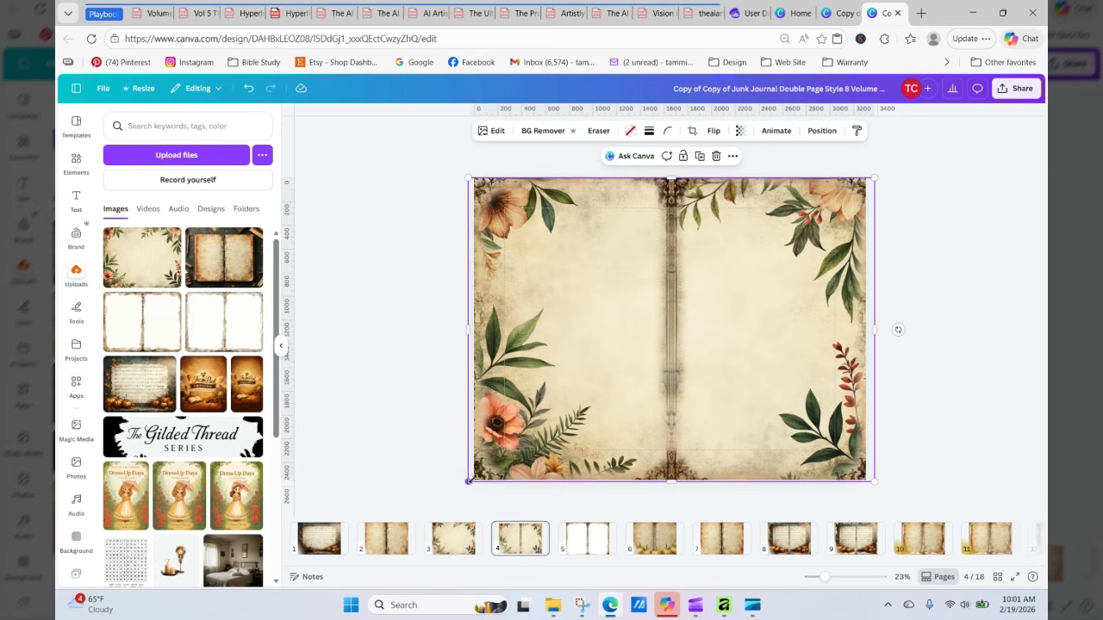
pyautogui.moveTo(469, 481); pyautogui.dragTo(475, 477)
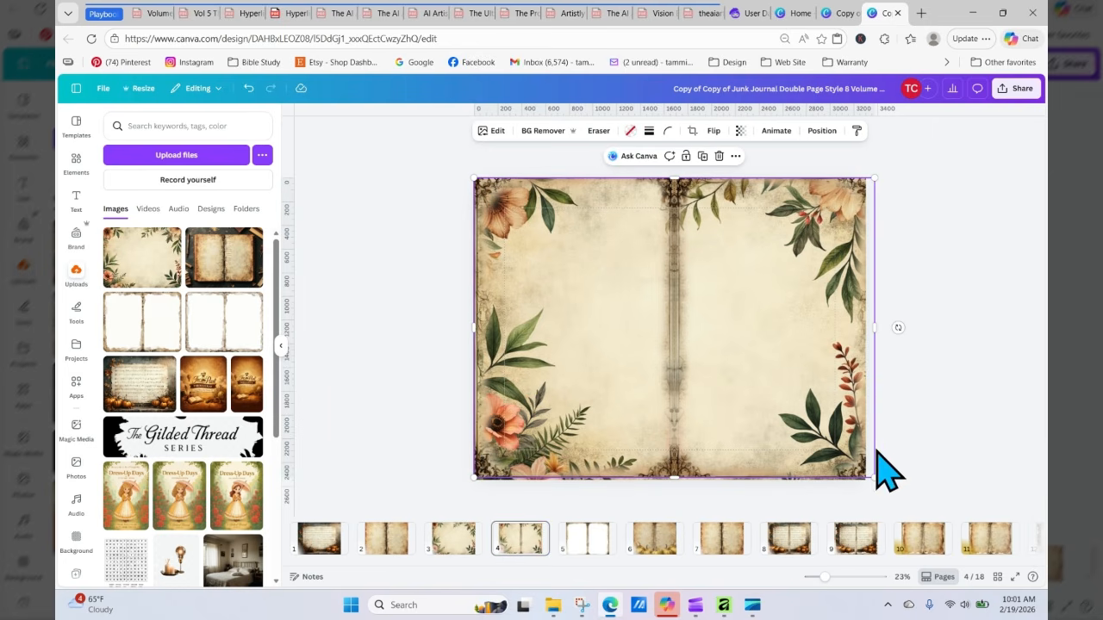
pyautogui.moveTo(862, 473); pyautogui.dragTo(853, 467)
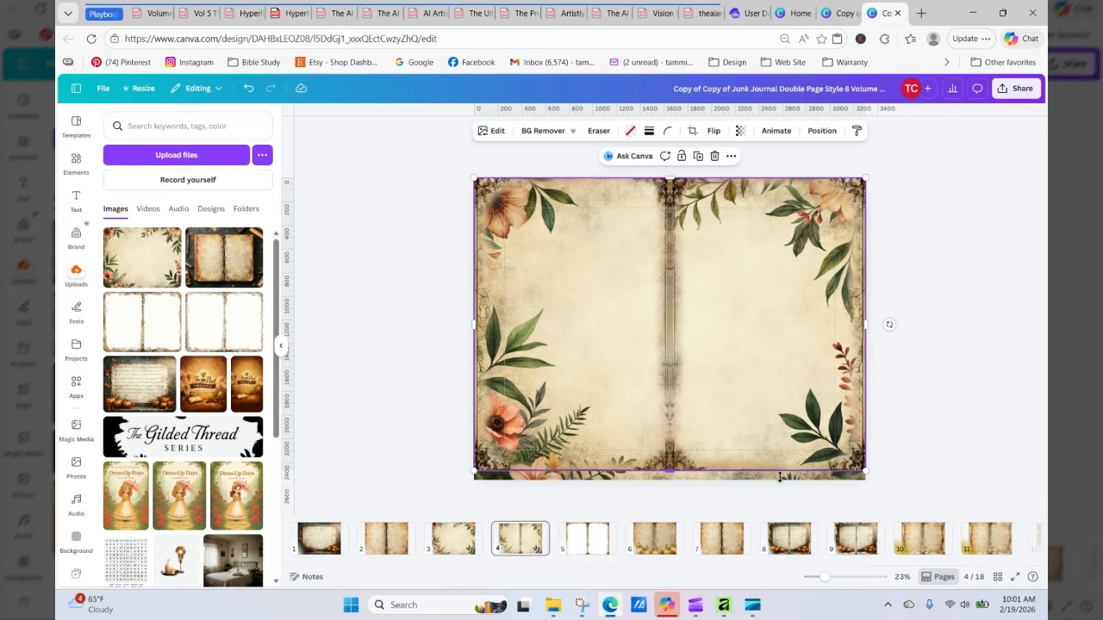
pyautogui.moveTo(671, 469); pyautogui.dragTo(672, 480)
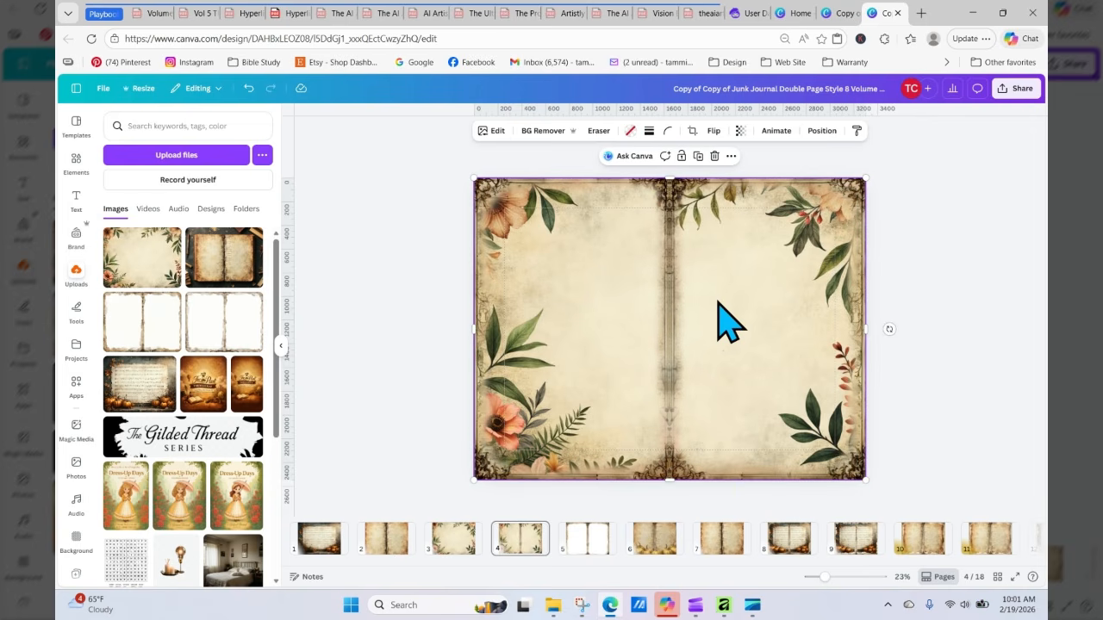
pyautogui.press('Escape')
# Step: Move the extracted flower cluster from page 3 onto page 4
pyautogui.click(552, 240)
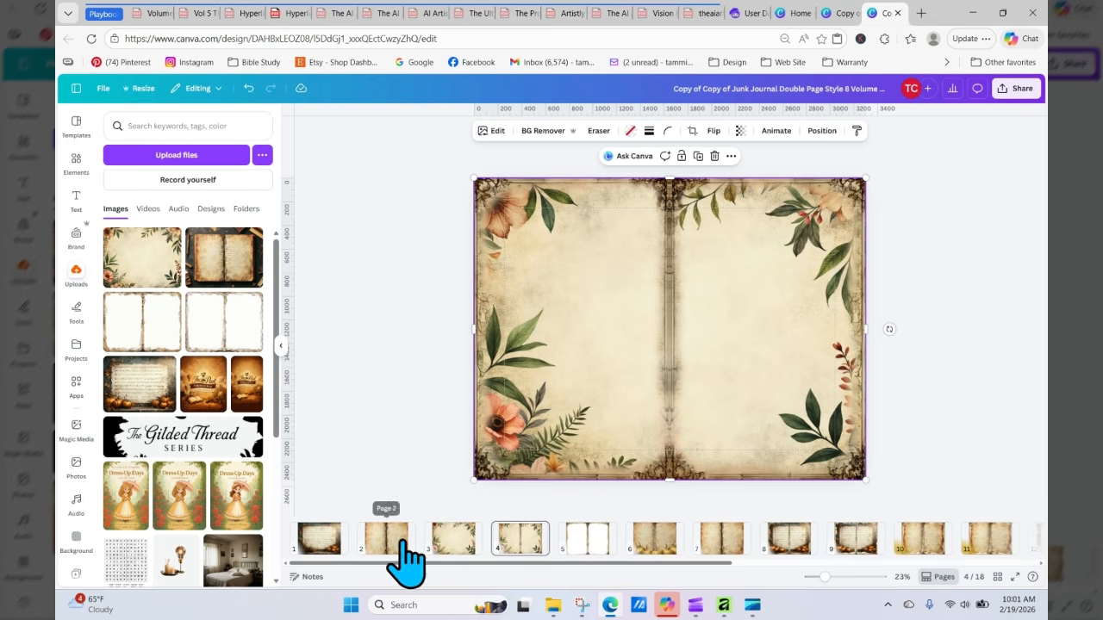
pyautogui.click(455, 549)
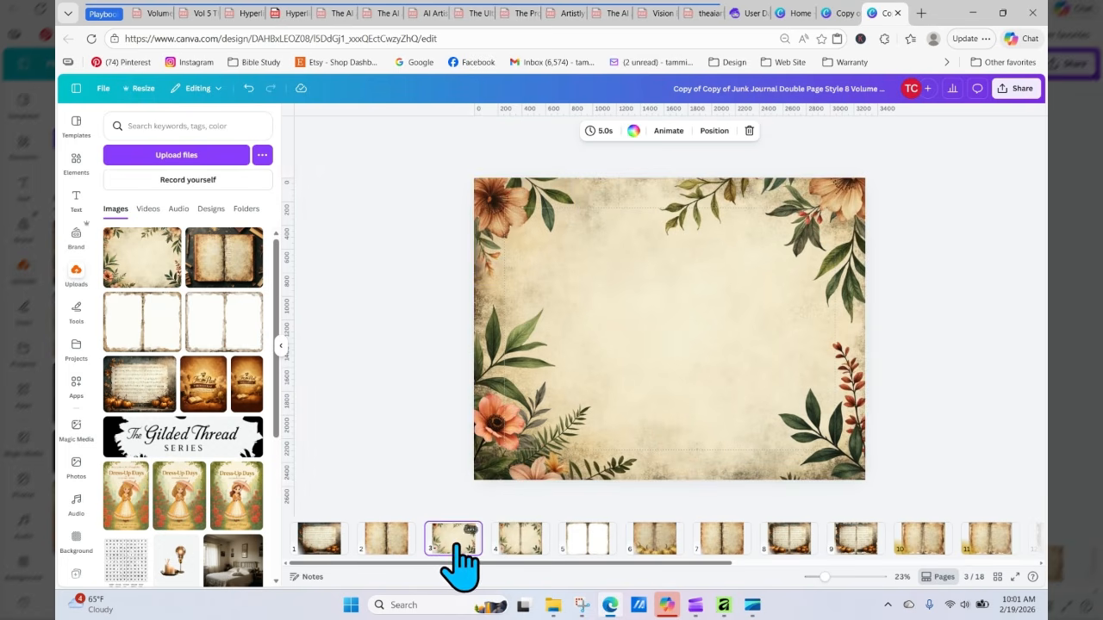
pyautogui.click(511, 226)
pyautogui.click(536, 541)
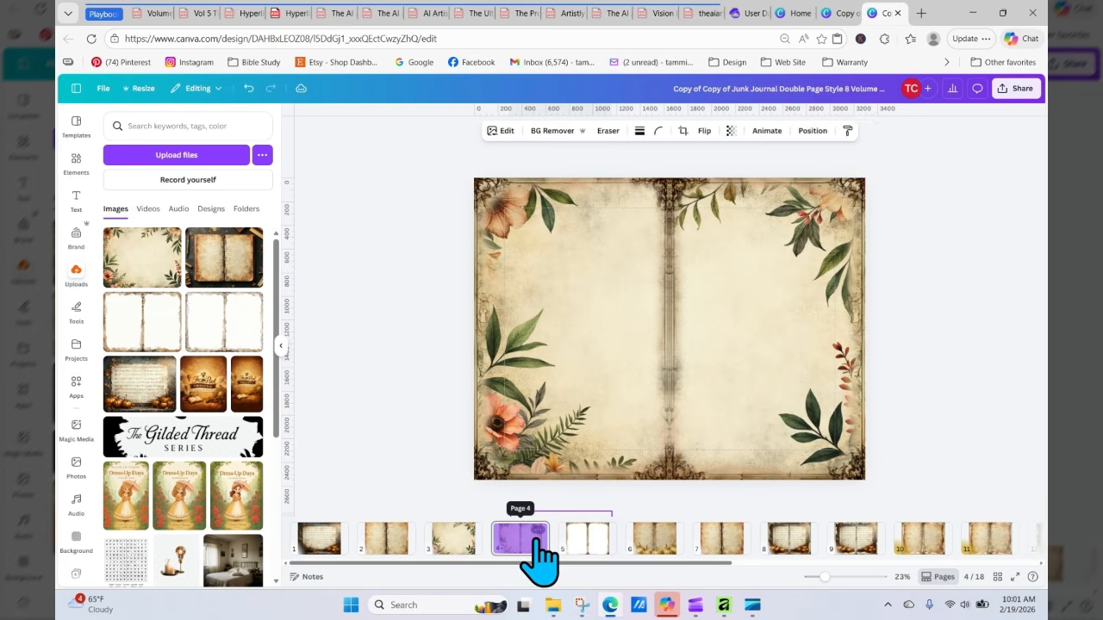
pyautogui.moveTo(538, 560); pyautogui.dragTo(417, 157)
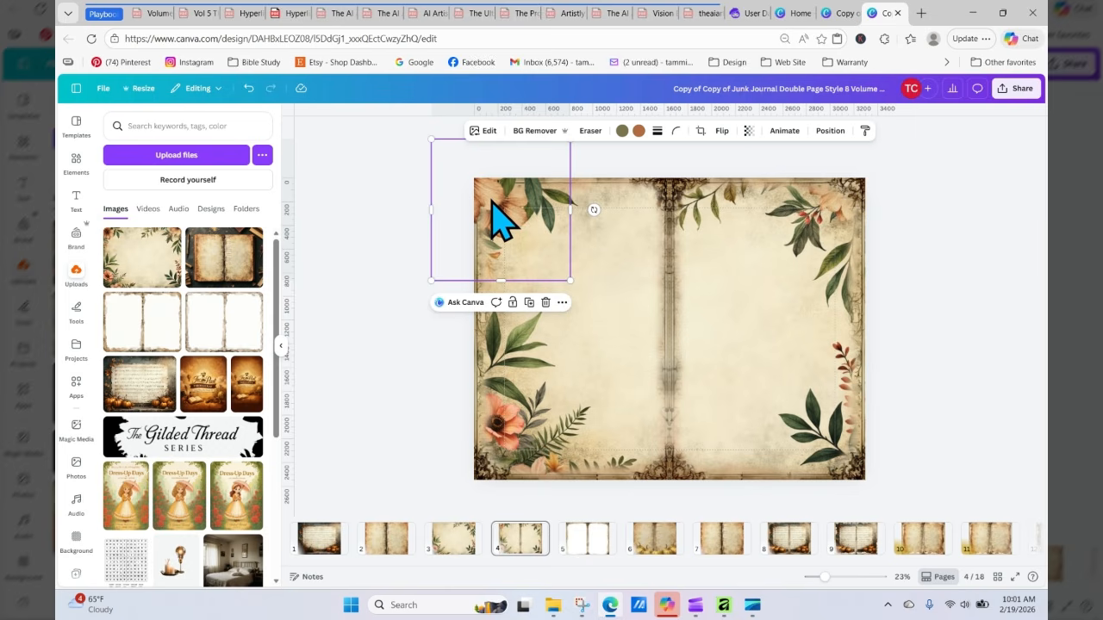
# Step: Place the flower cluster in page 4's bottom-right corner and flip it horizontally and vertically
pyautogui.moveTo(502, 220); pyautogui.dragTo(910, 450)
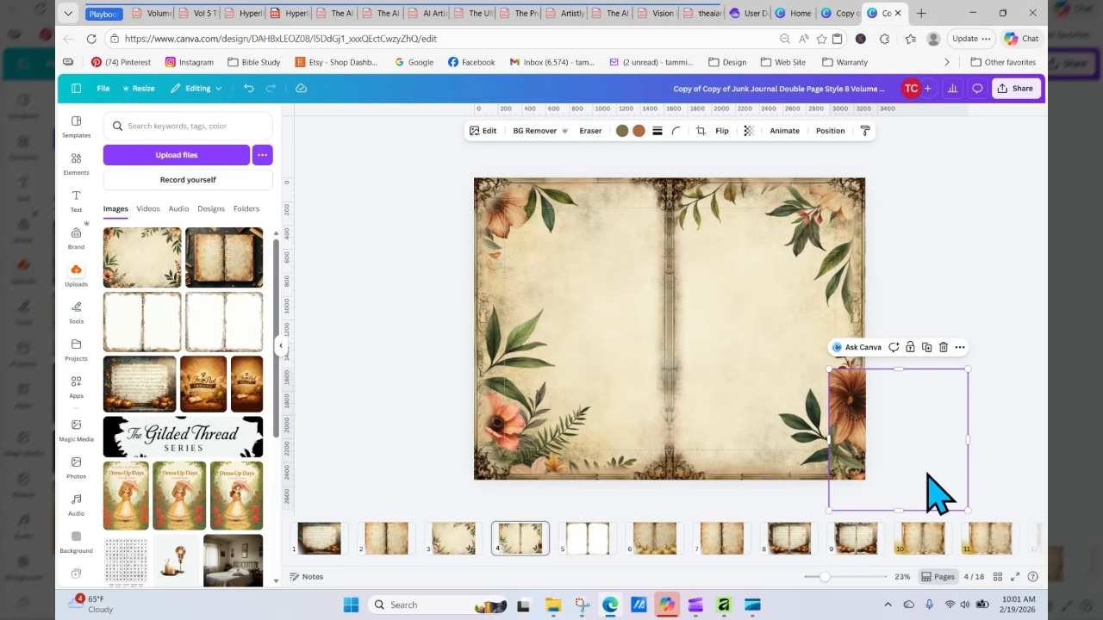
pyautogui.moveTo(921, 485); pyautogui.dragTo(882, 489)
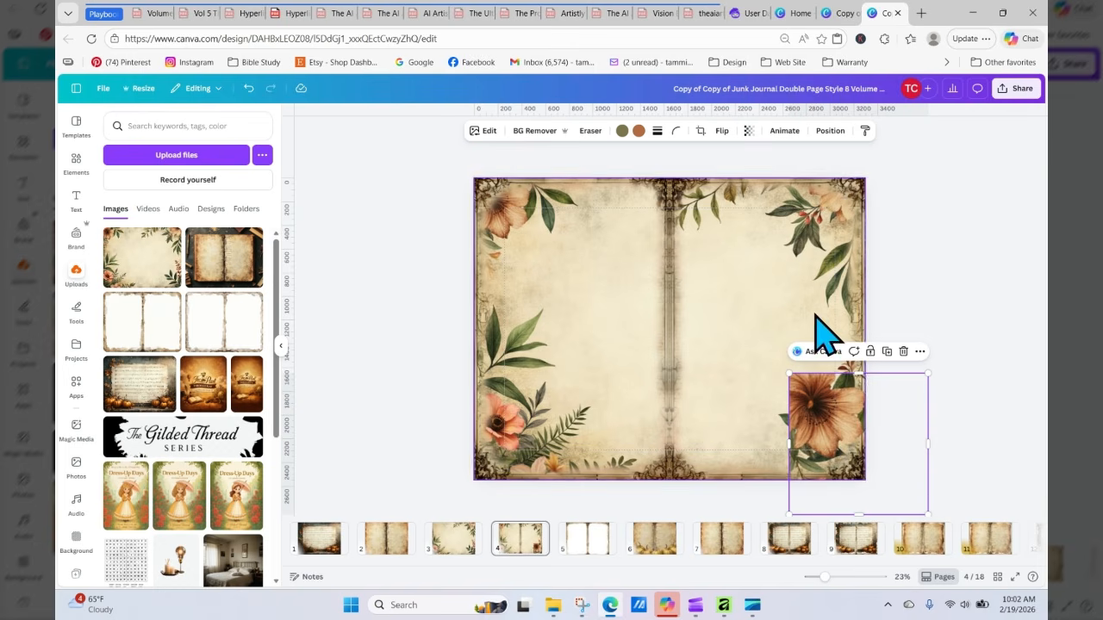
pyautogui.click(724, 132)
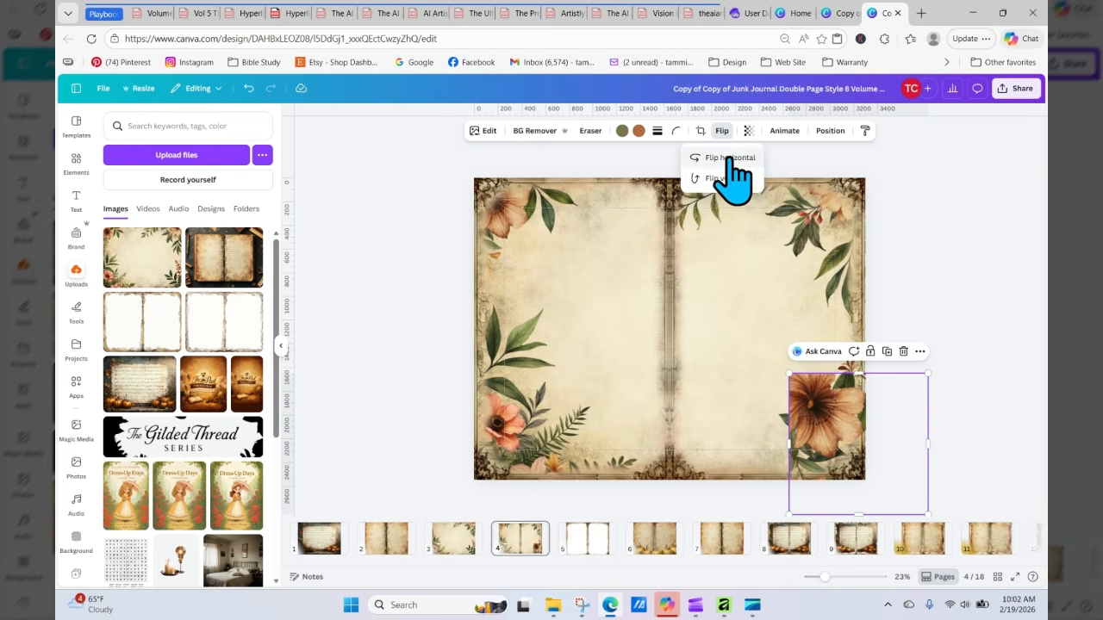
pyautogui.click(729, 159)
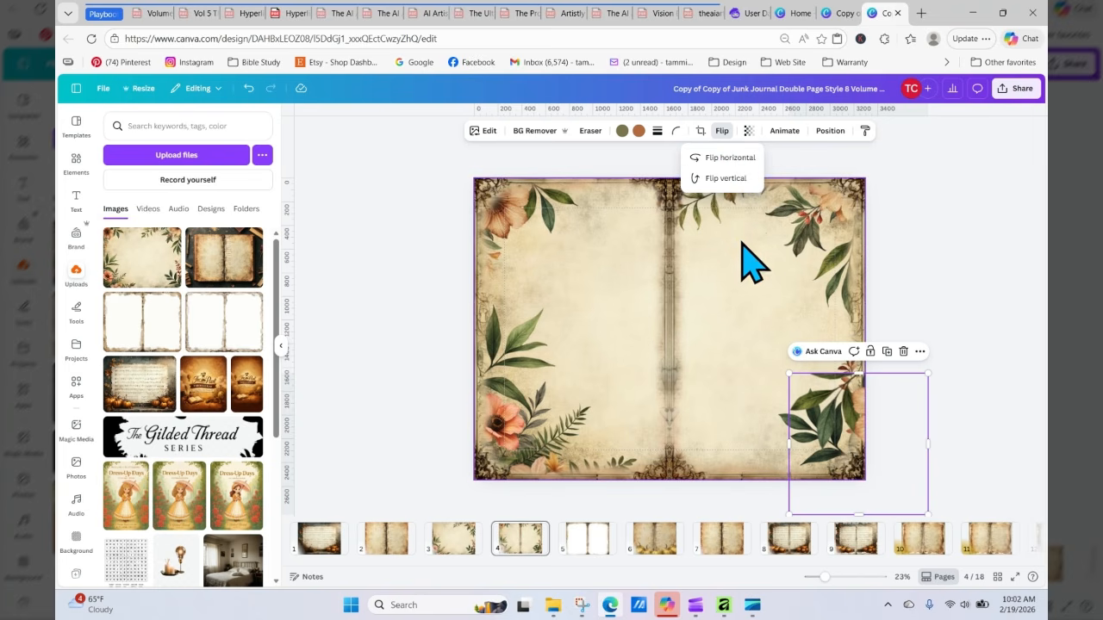
pyautogui.click(724, 181)
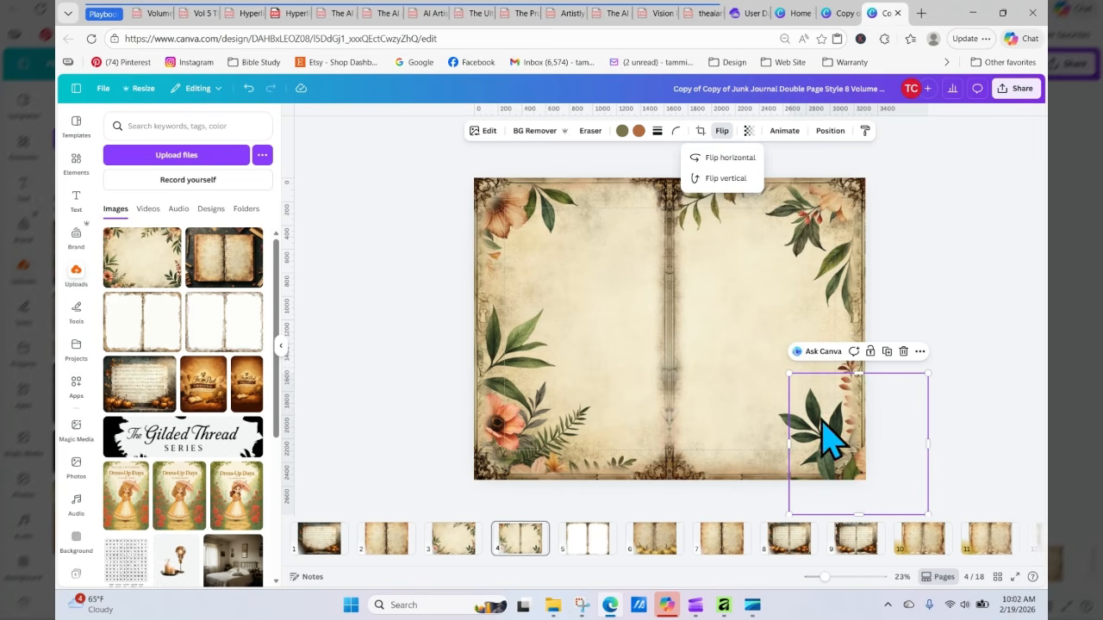
# Step: Resize the flower cluster so it fills the bottom-right corner up to the spread's right edge
pyautogui.click(789, 373)
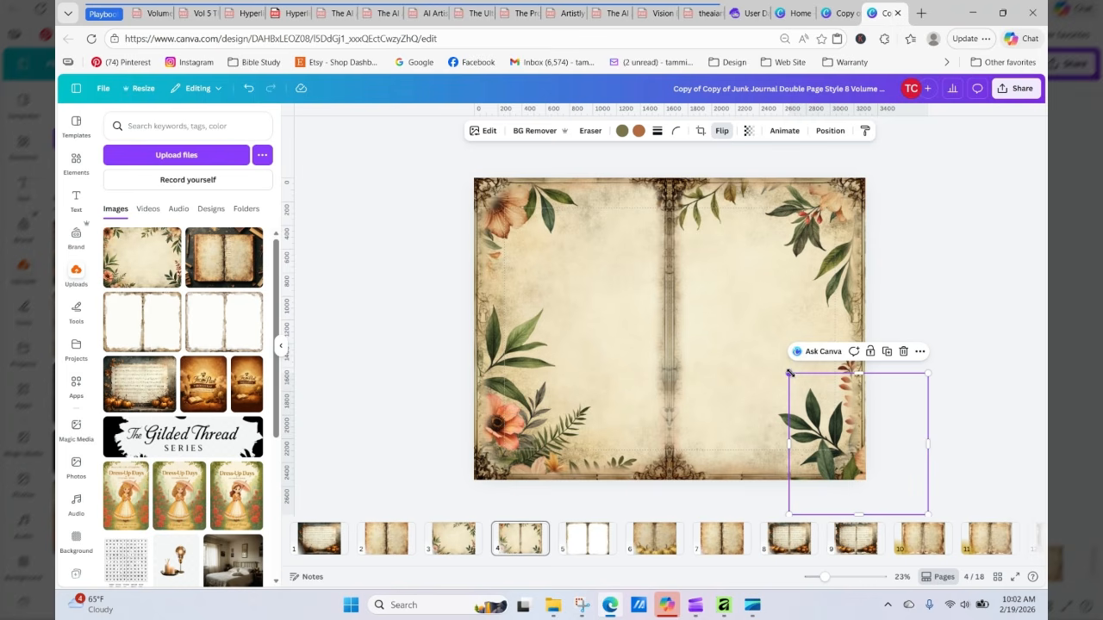
pyautogui.moveTo(790, 373); pyautogui.dragTo(637, 251)
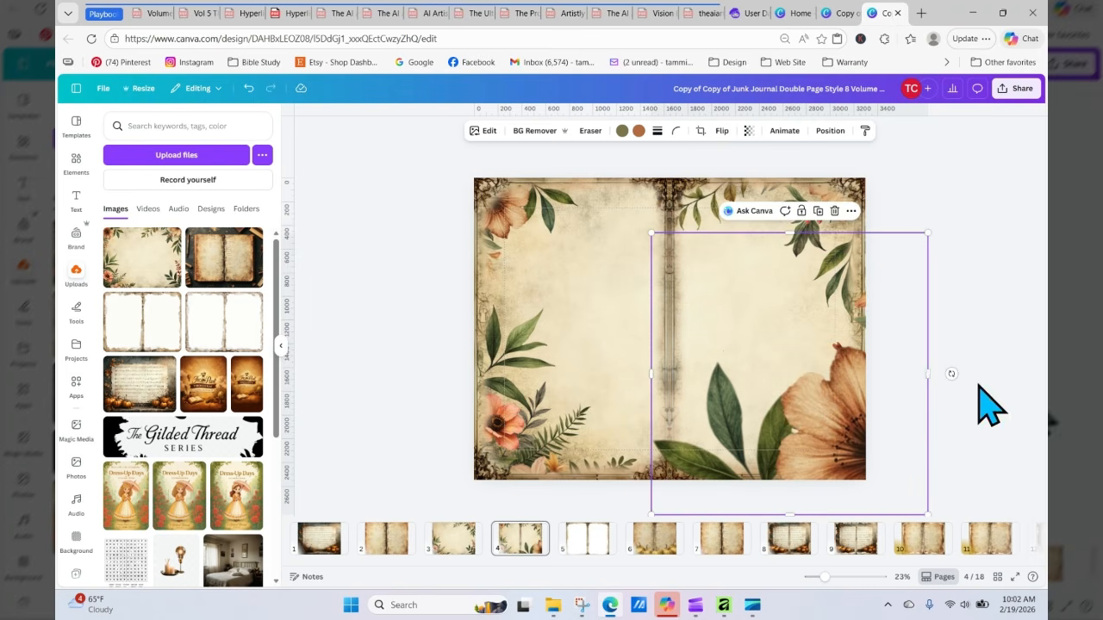
pyautogui.click(977, 402)
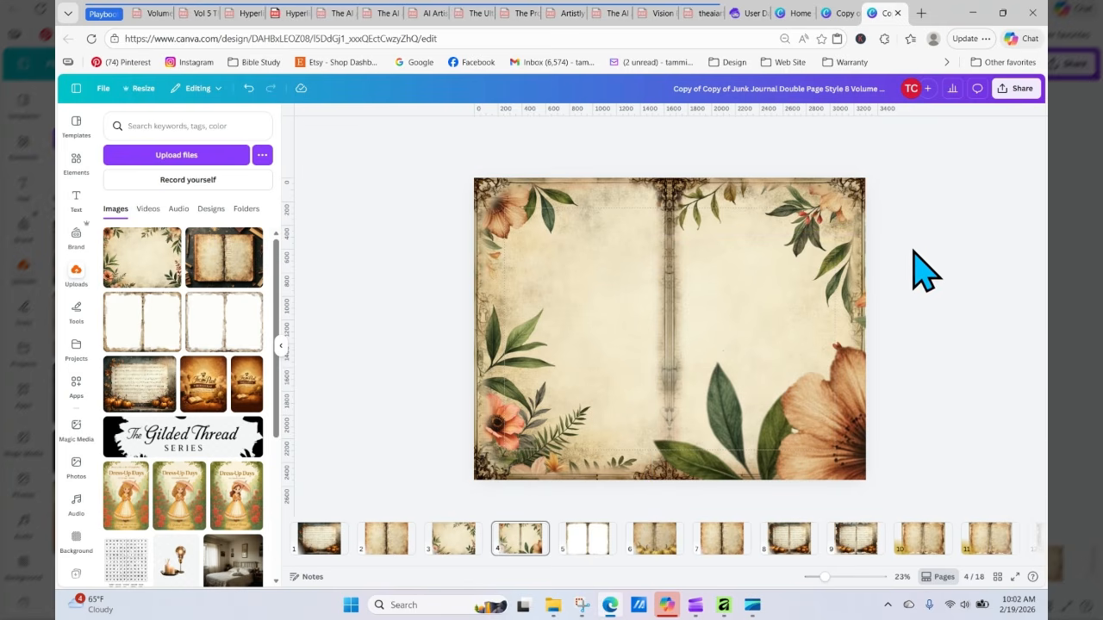
pyautogui.click(849, 355)
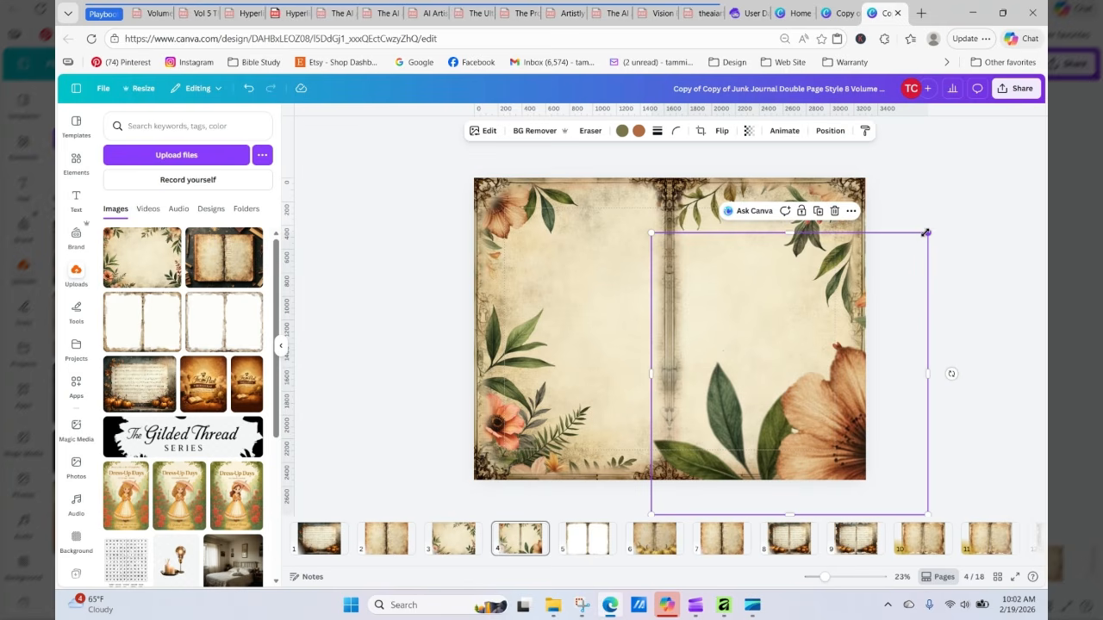
pyautogui.moveTo(914, 244); pyautogui.dragTo(869, 301)
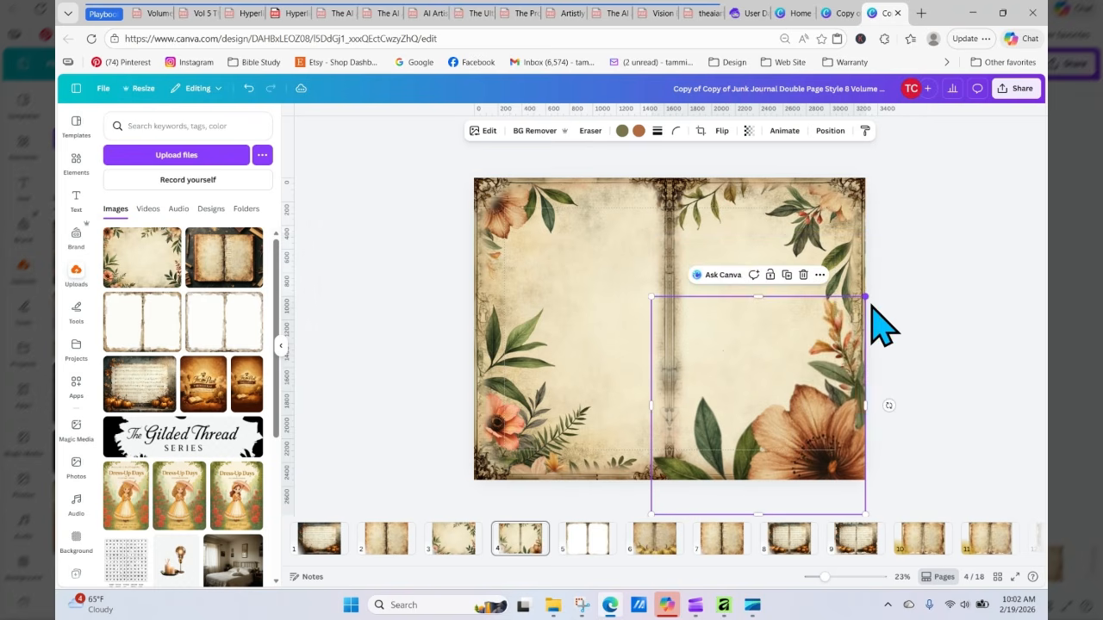
pyautogui.click(893, 423)
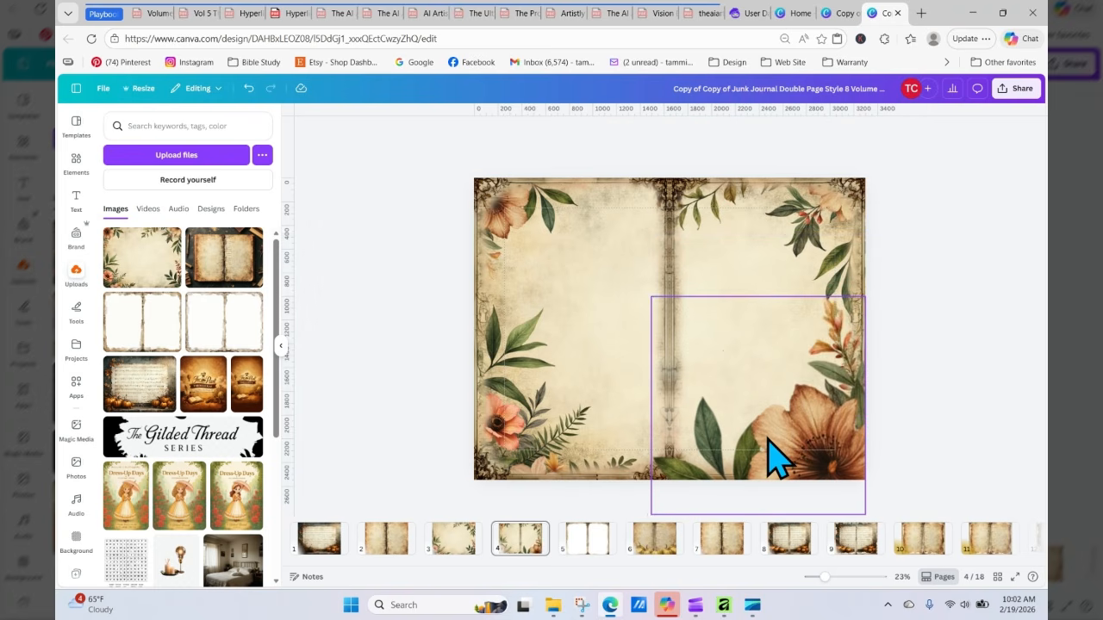
# Step: Duplicate the flower cluster, flip the copy horizontally, and shrink it into the bottom-left corner
pyautogui.click(791, 421)
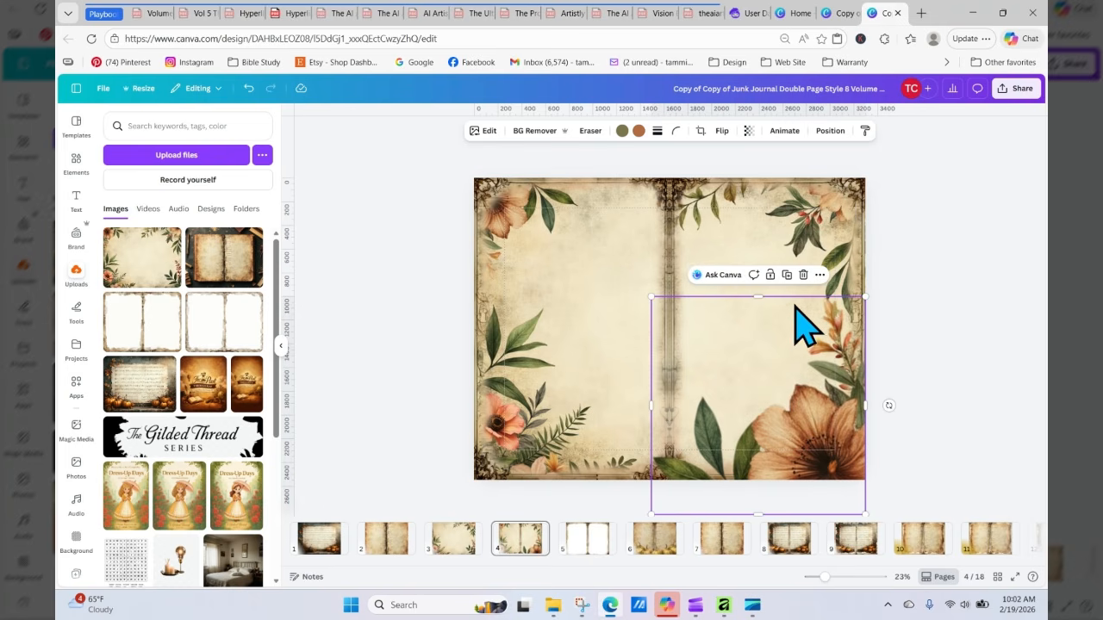
pyautogui.click(786, 275)
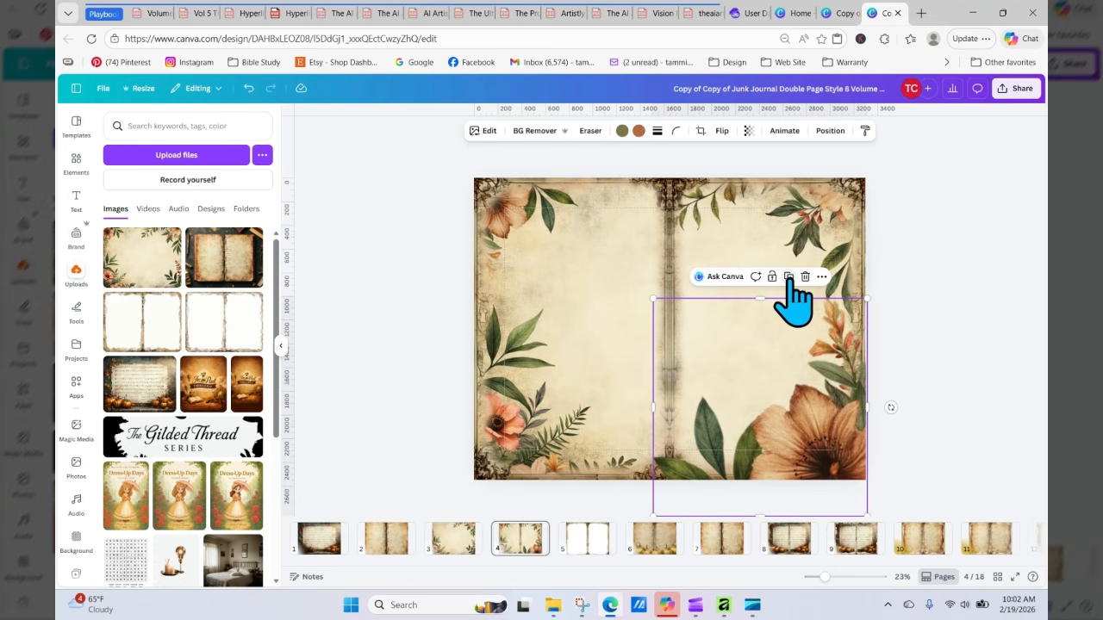
pyautogui.click(722, 132)
pyautogui.click(730, 159)
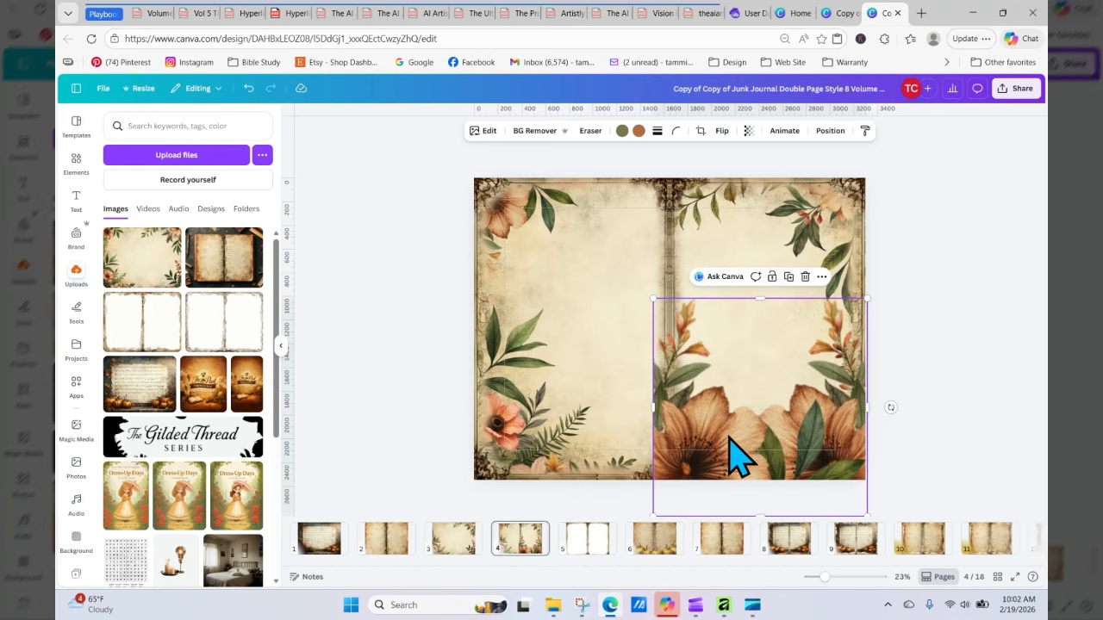
pyautogui.moveTo(730, 453); pyautogui.dragTo(542, 518)
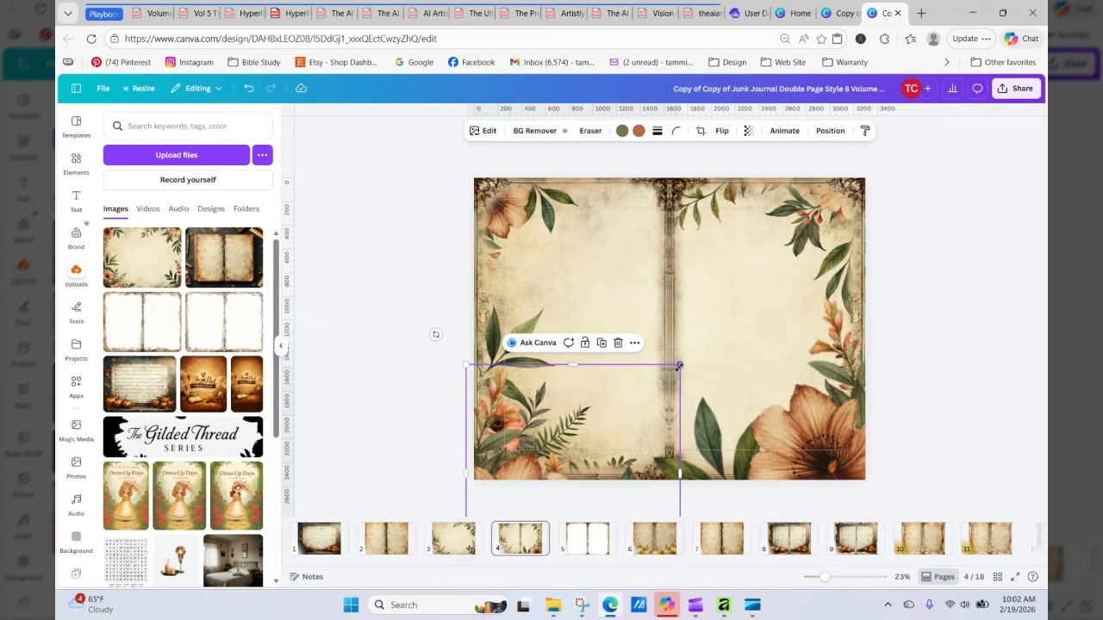
pyautogui.moveTo(678, 367); pyautogui.dragTo(610, 436)
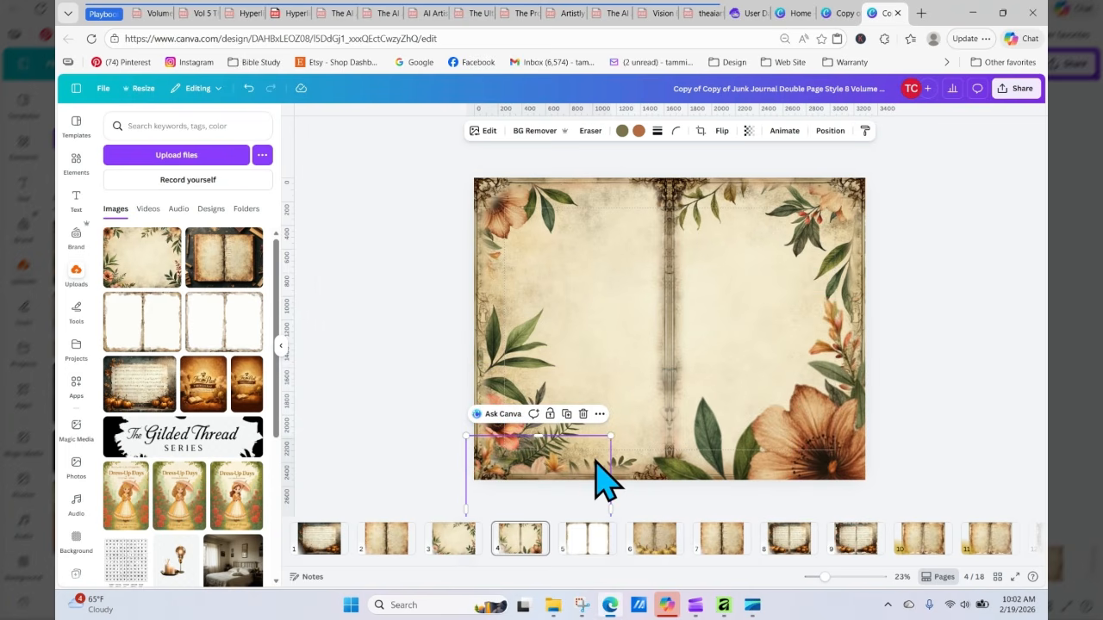
pyautogui.moveTo(595, 462); pyautogui.dragTo(544, 480)
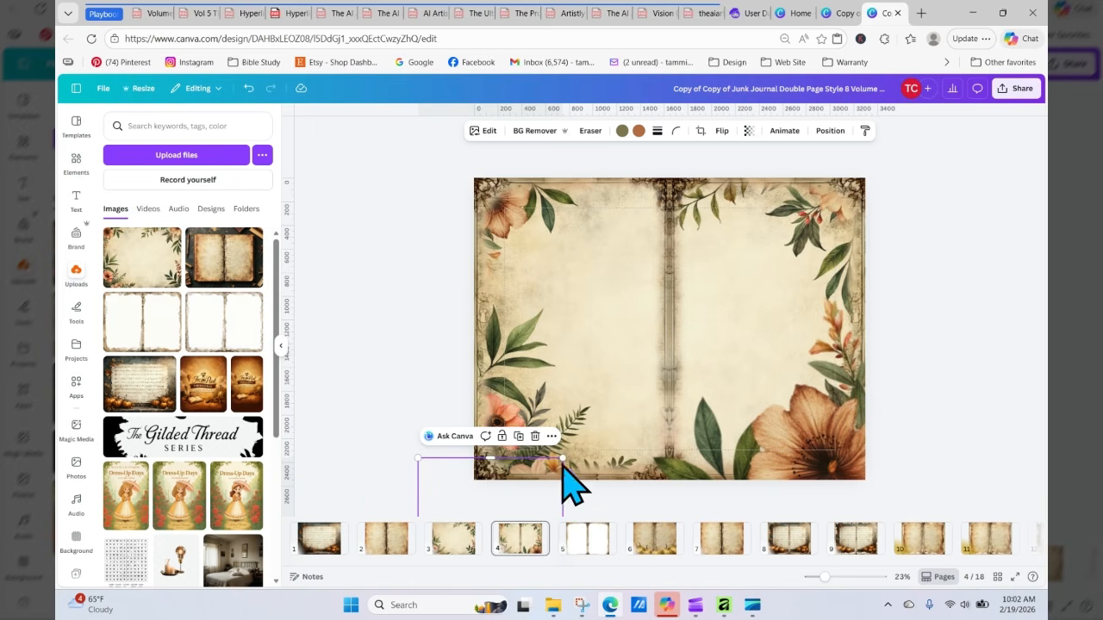
# Step: Delete the selected duplicate element
pyautogui.click(616, 405)
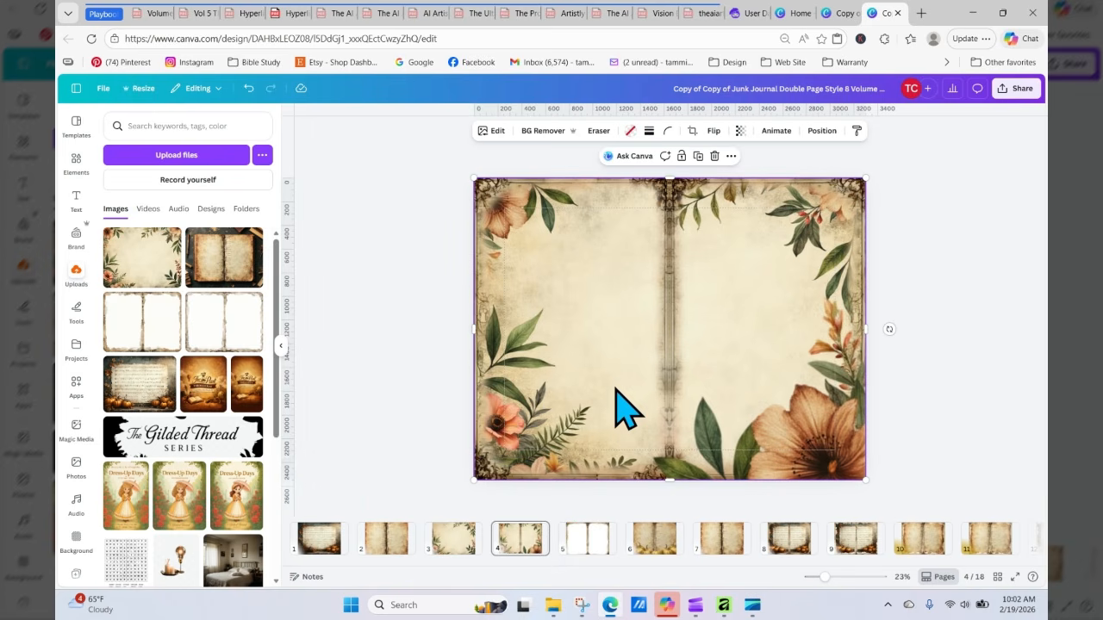
pyautogui.click(715, 156)
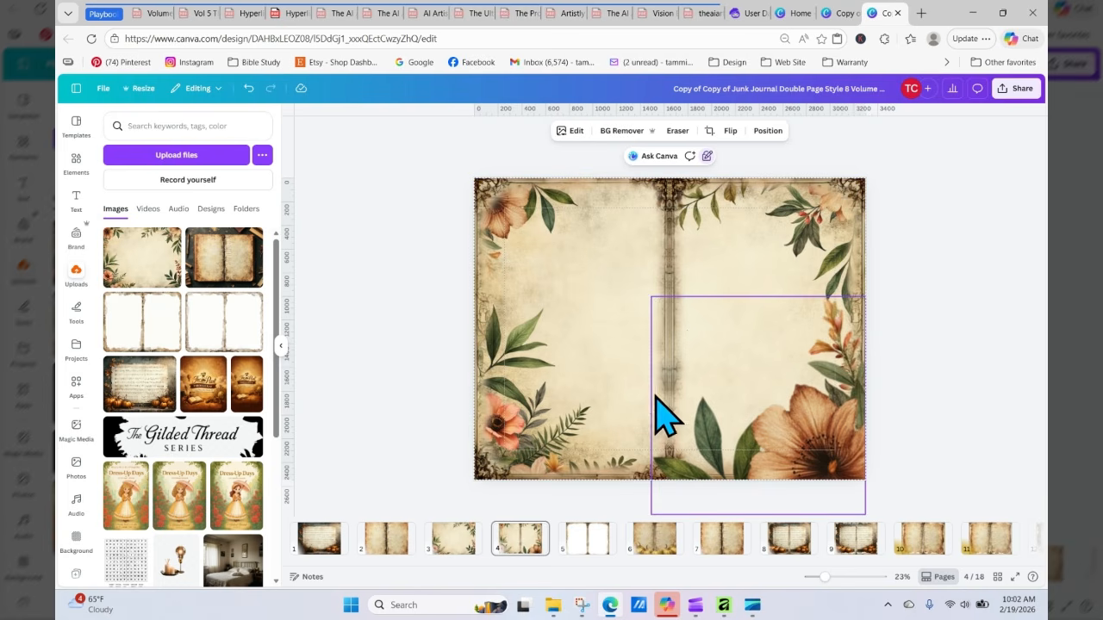
pyautogui.click(733, 435)
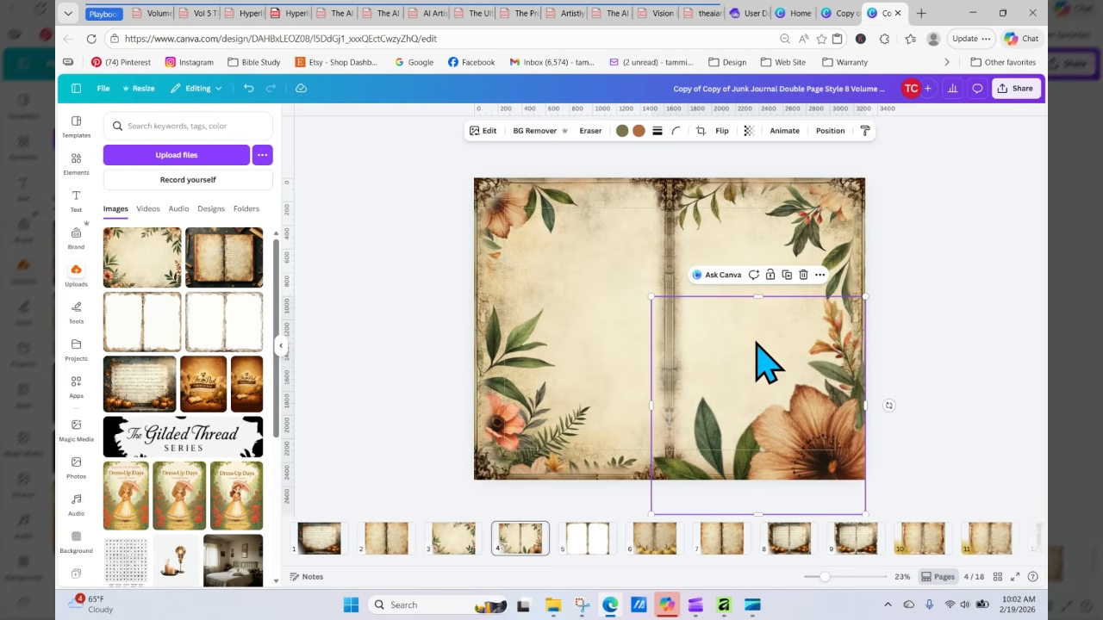
pyautogui.click(787, 275)
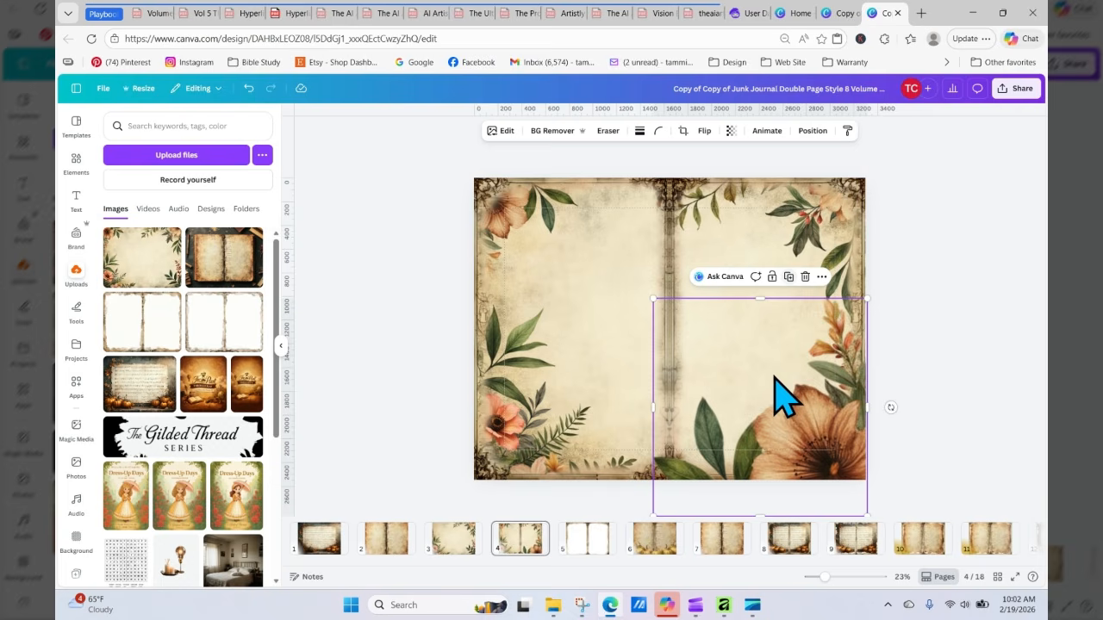
pyautogui.rightClick(961, 346)
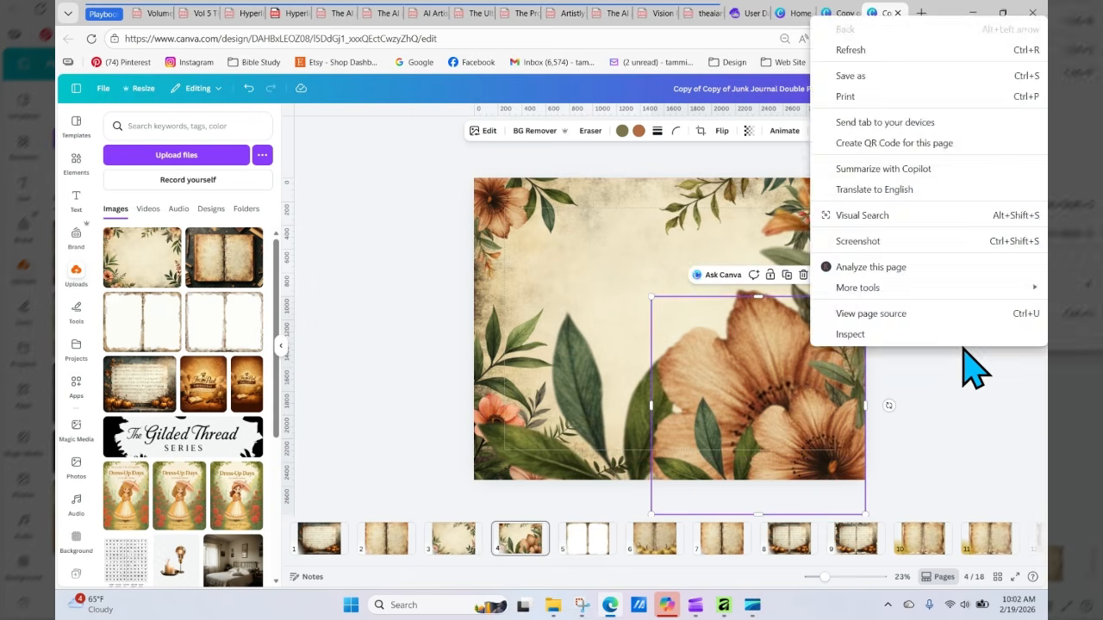
pyautogui.click(949, 359)
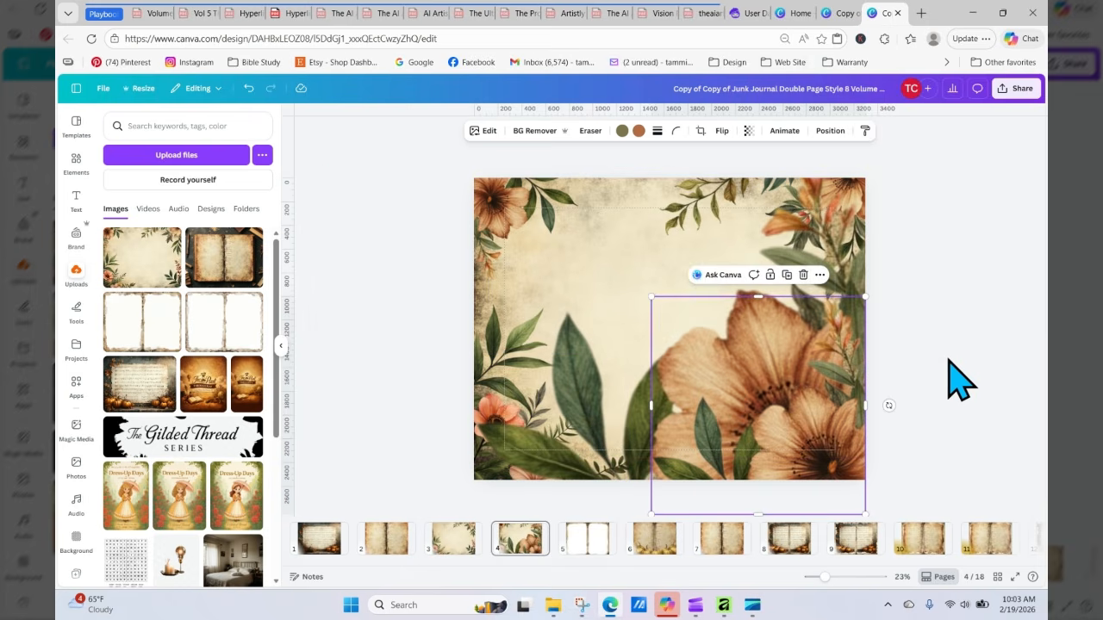
pyautogui.click(948, 359)
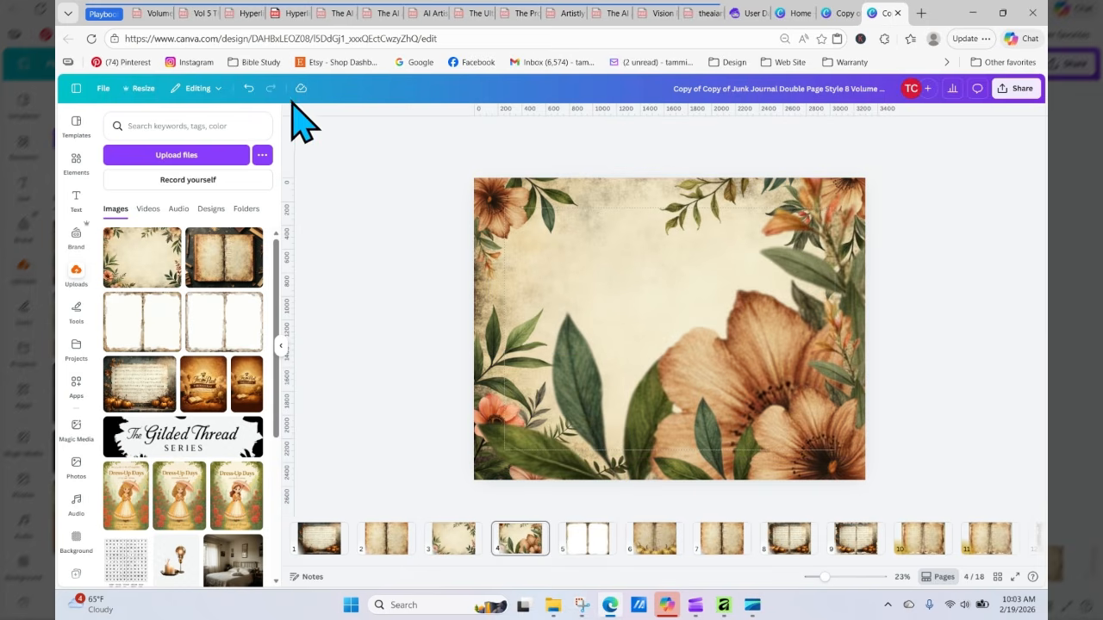
pyautogui.click(248, 88)
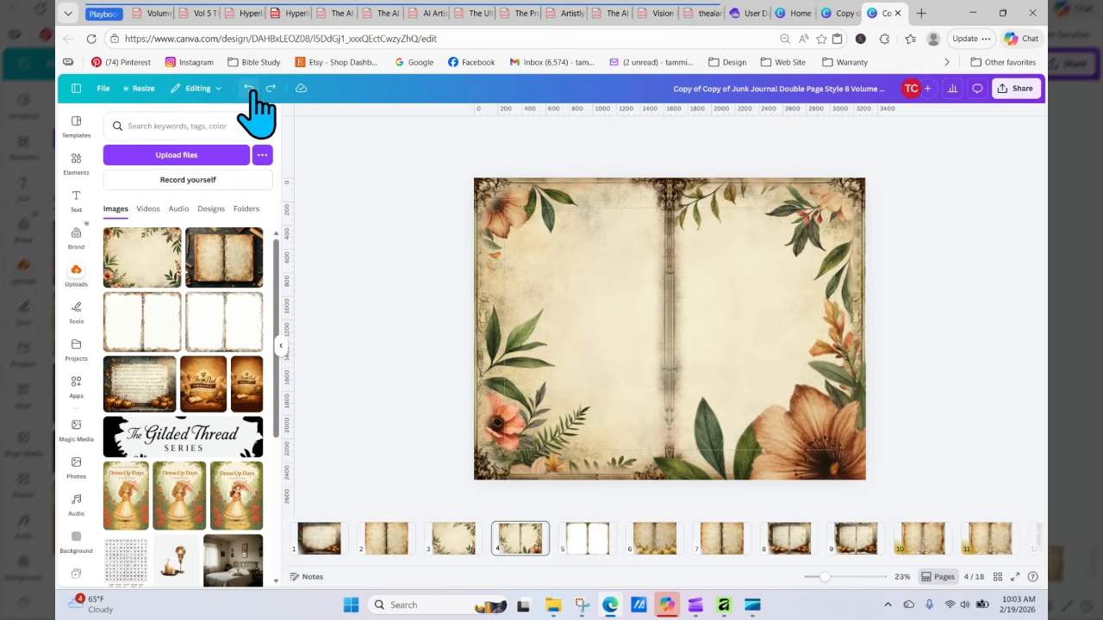
# Step: Shrink the flower cluster from its top-left corner to sit tucked in the bottom-right corner
pyautogui.click(828, 437)
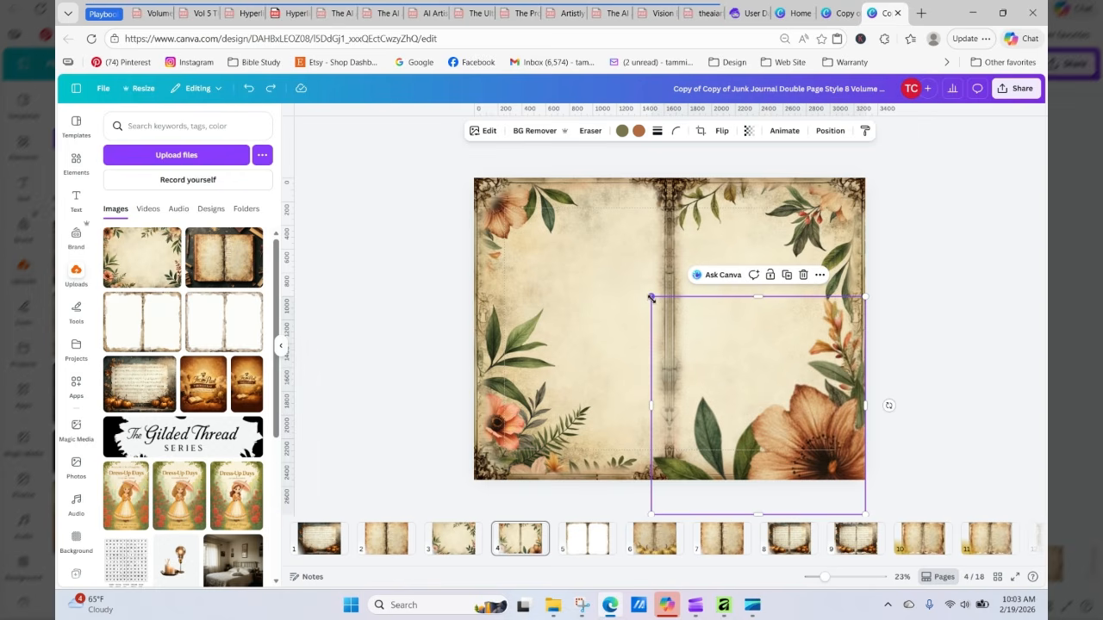
pyautogui.moveTo(652, 298); pyautogui.dragTo(735, 411)
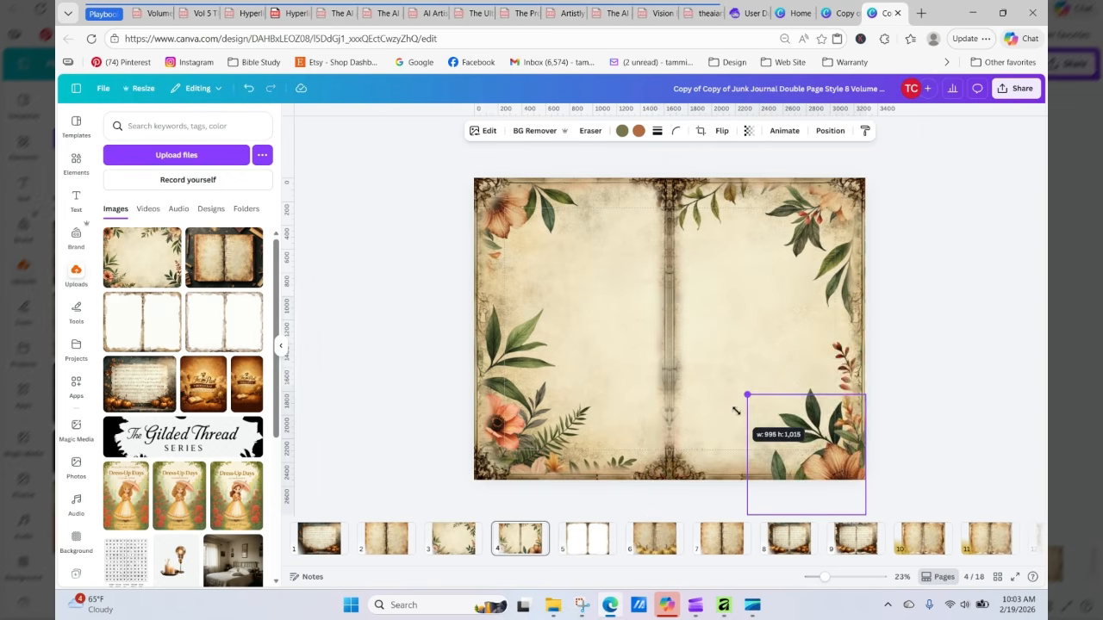
pyautogui.moveTo(822, 463); pyautogui.dragTo(829, 473)
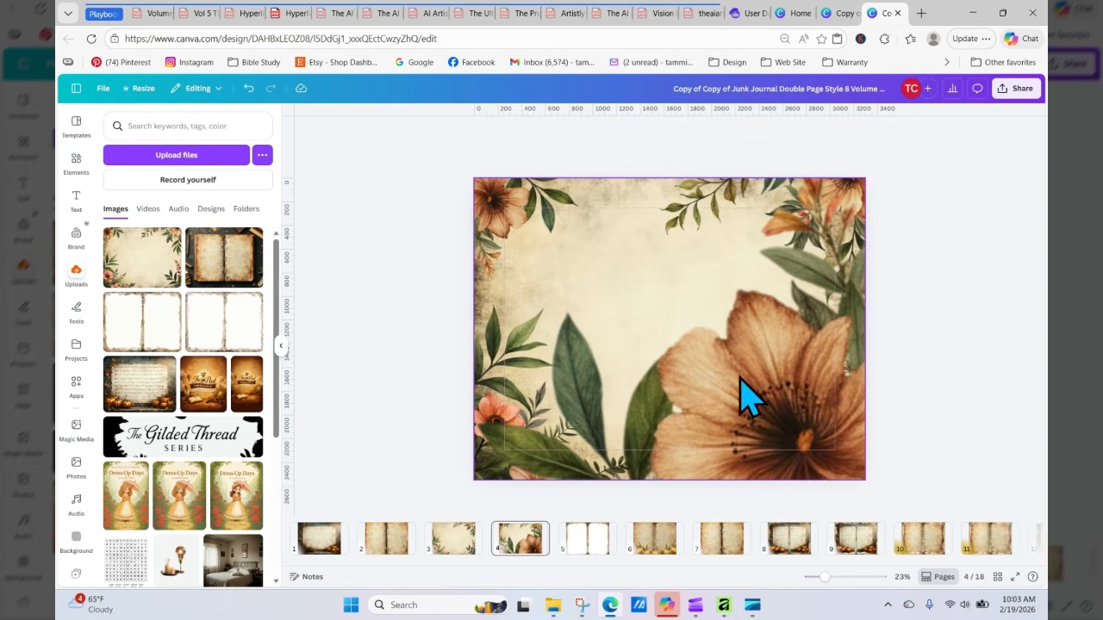
pyautogui.click(248, 88)
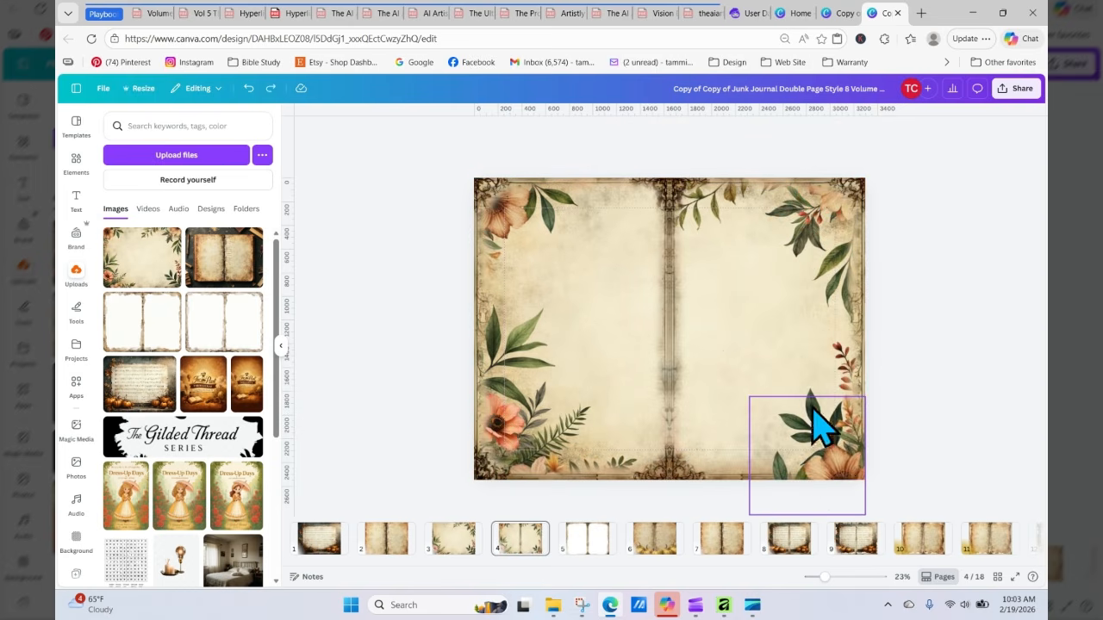
# Step: Nudge the flower cluster down and back up to fine-tune its position
pyautogui.click(849, 464)
pyautogui.press('Down')
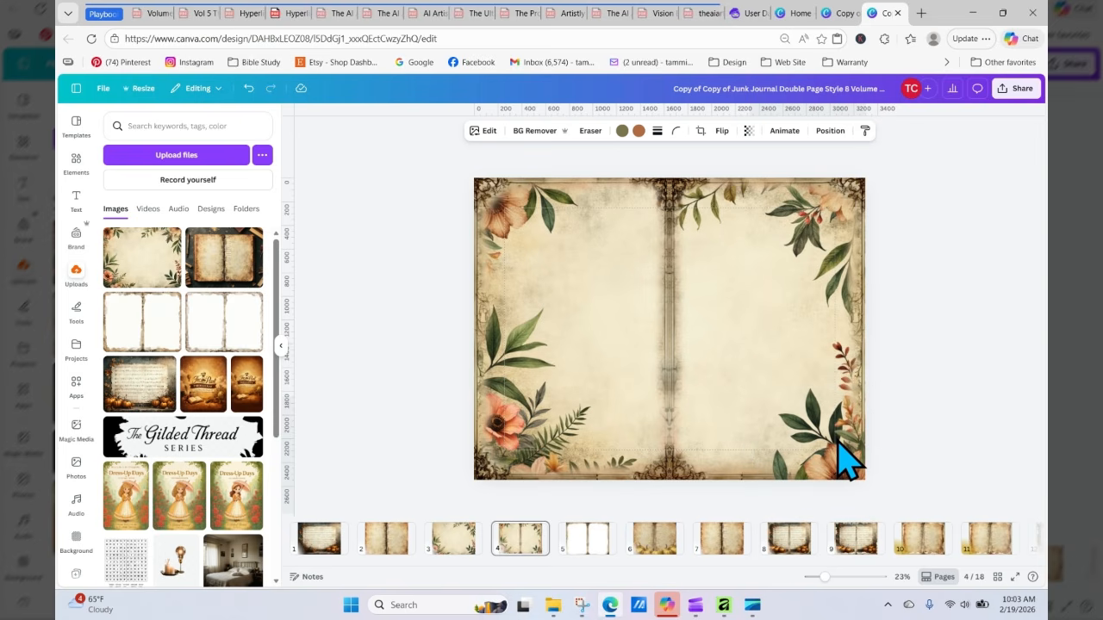
pyautogui.press('Down')
pyautogui.press('Down')
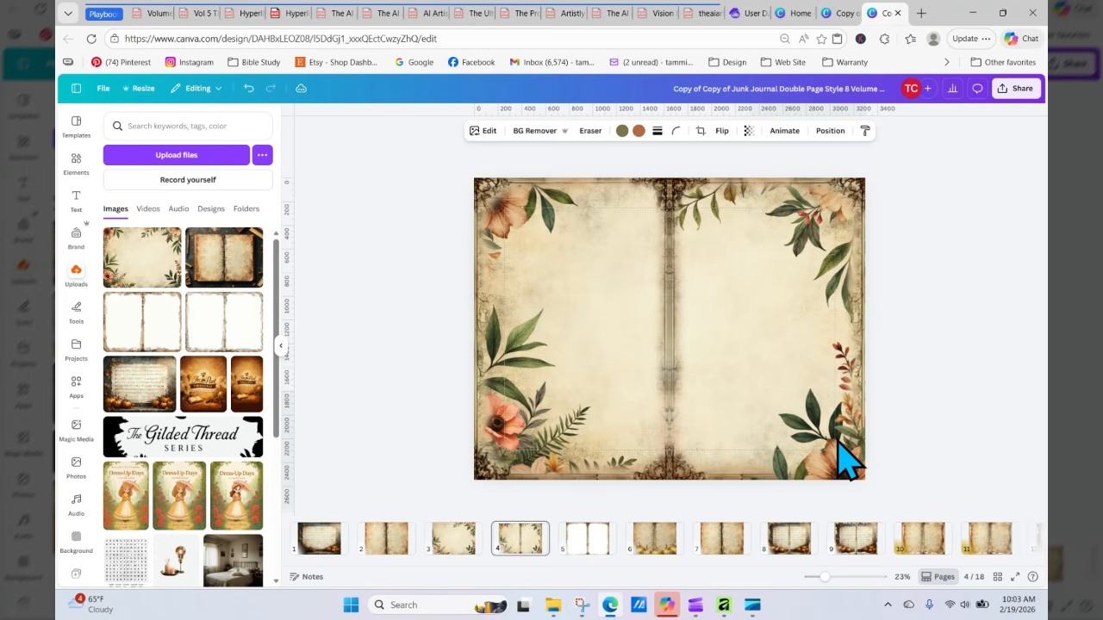
pyautogui.press('Up')
pyautogui.press('Up')
pyautogui.press('Up')
pyautogui.press('Up')
pyautogui.press('Up')
pyautogui.press('Up')
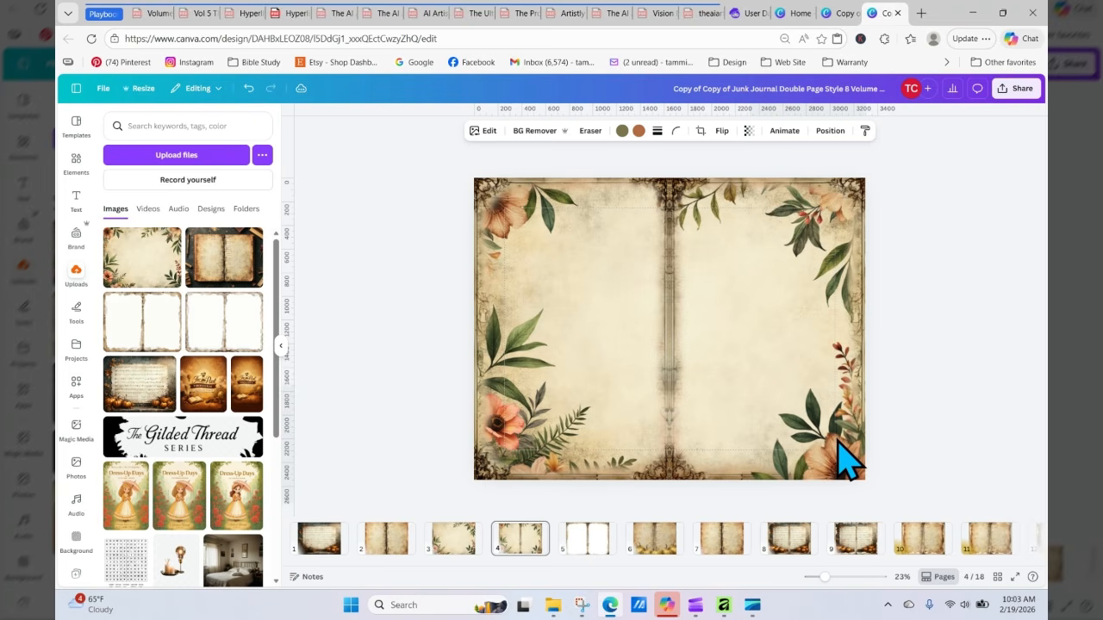
# Step: Nudge the flower cluster upward and to the right to seat it in the bottom-right corner
pyautogui.press('Up')
pyautogui.press('Up')
pyautogui.press('Up')
pyautogui.press('Up')
pyautogui.press('Up')
pyautogui.press('Up')
pyautogui.press('Up')
pyautogui.press('Up')
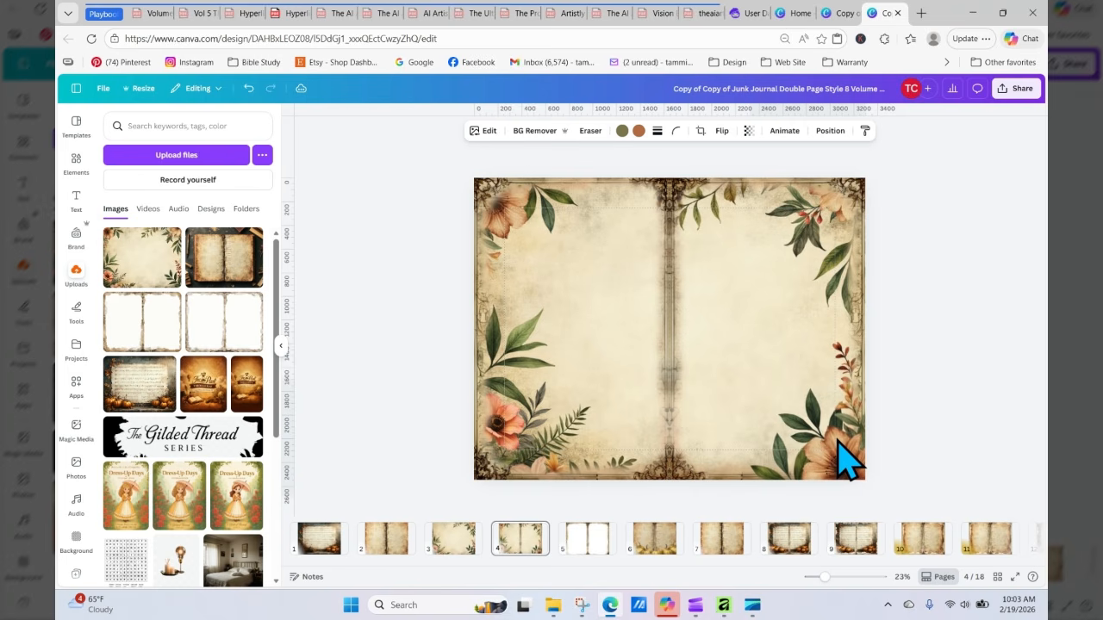
pyautogui.press('Up')
pyautogui.press('Up')
pyautogui.press('Up')
pyautogui.press('Up')
pyautogui.press('Up')
pyautogui.press('Up')
pyautogui.press('Up')
pyautogui.press('Up')
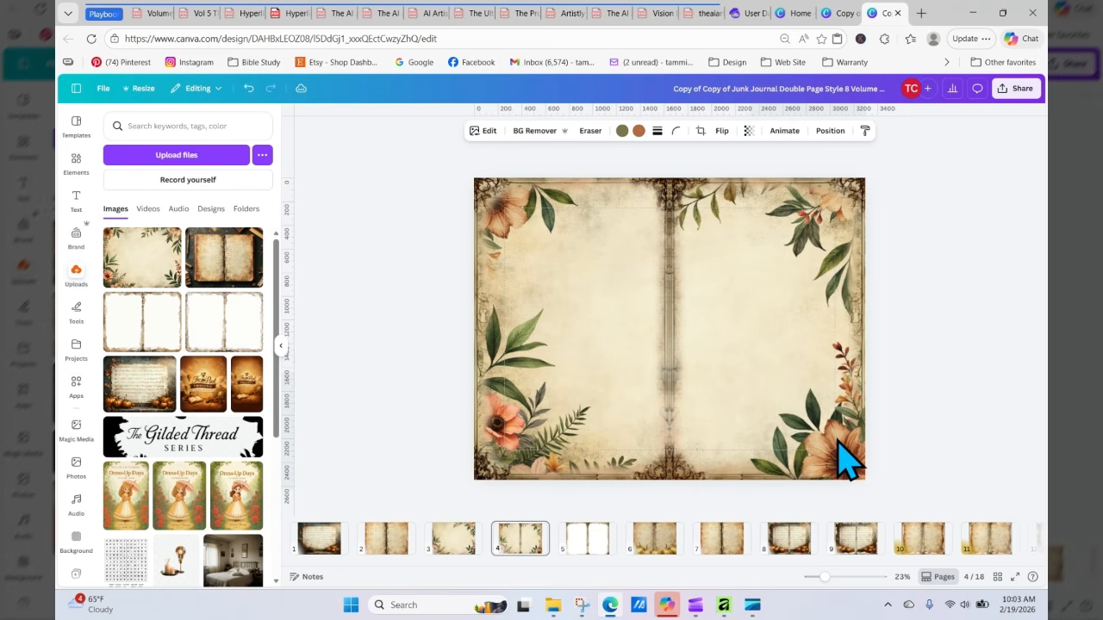
pyautogui.press('Up')
pyautogui.press('Up')
pyautogui.press('Up')
pyautogui.press('Up')
pyautogui.press('Up')
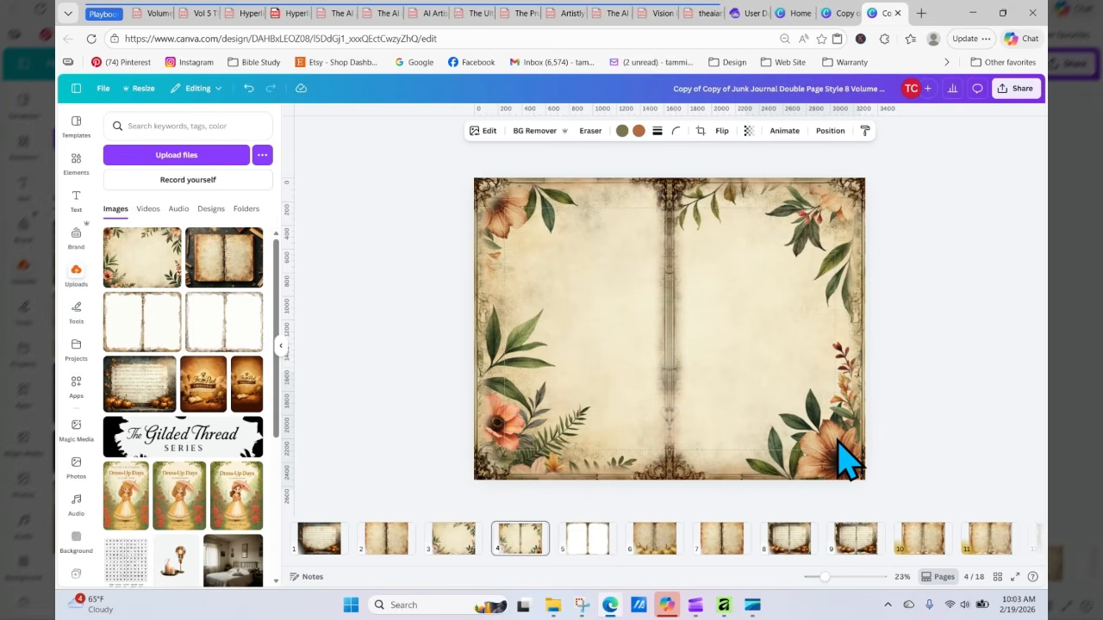
pyautogui.press('Right')
pyautogui.press('Right')
pyautogui.press('Right')
pyautogui.press('Right')
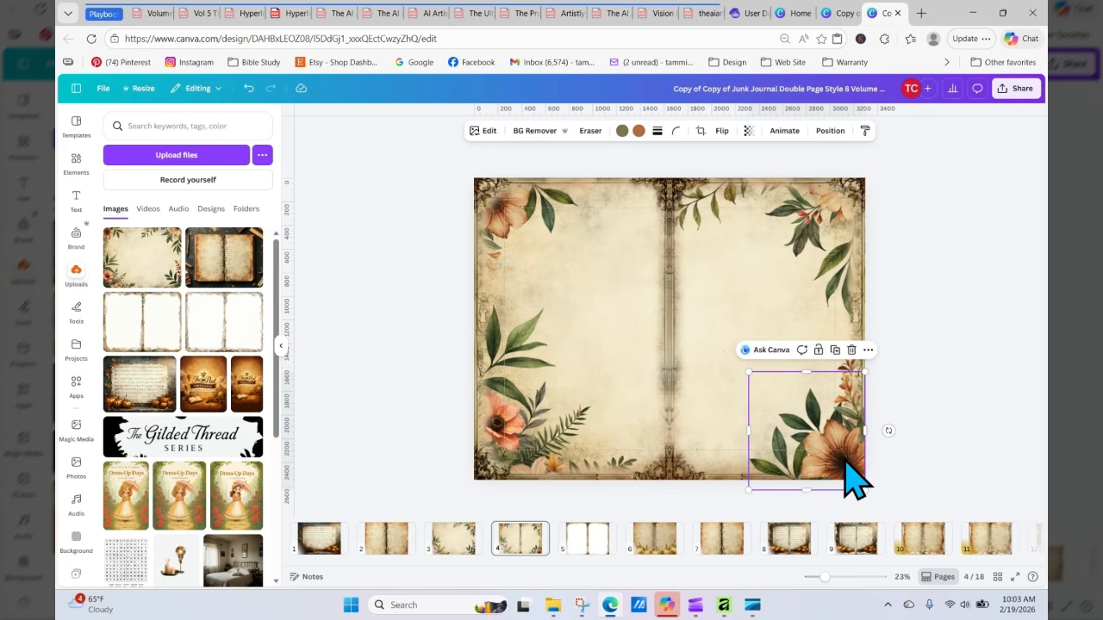
pyautogui.press('Right')
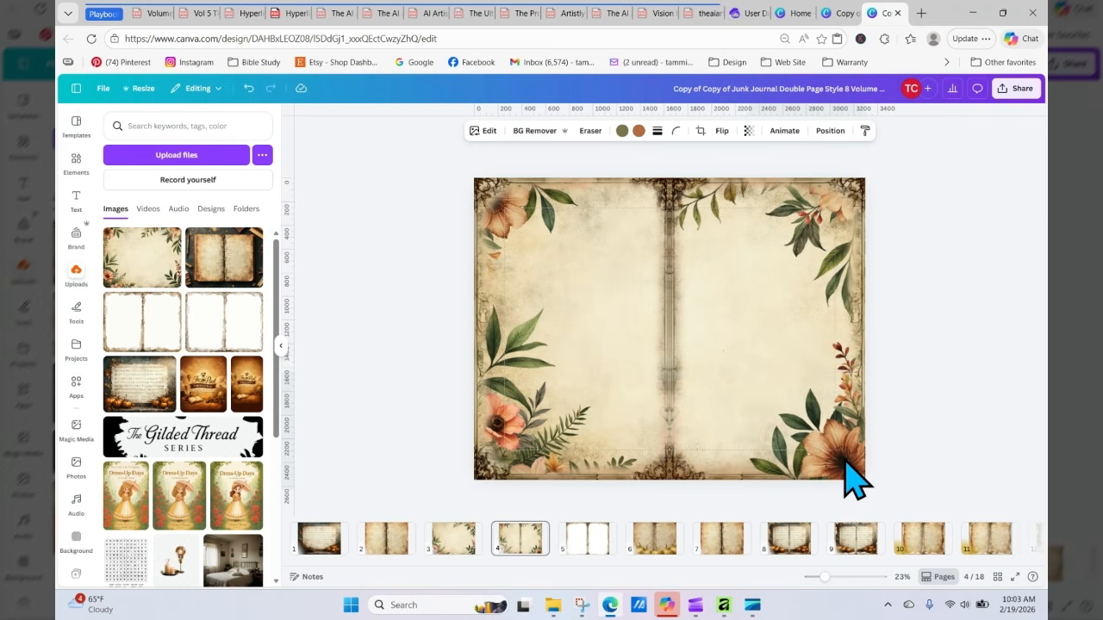
pyautogui.press('Up')
pyautogui.press('Up')
pyautogui.press('Up')
pyautogui.press('Up')
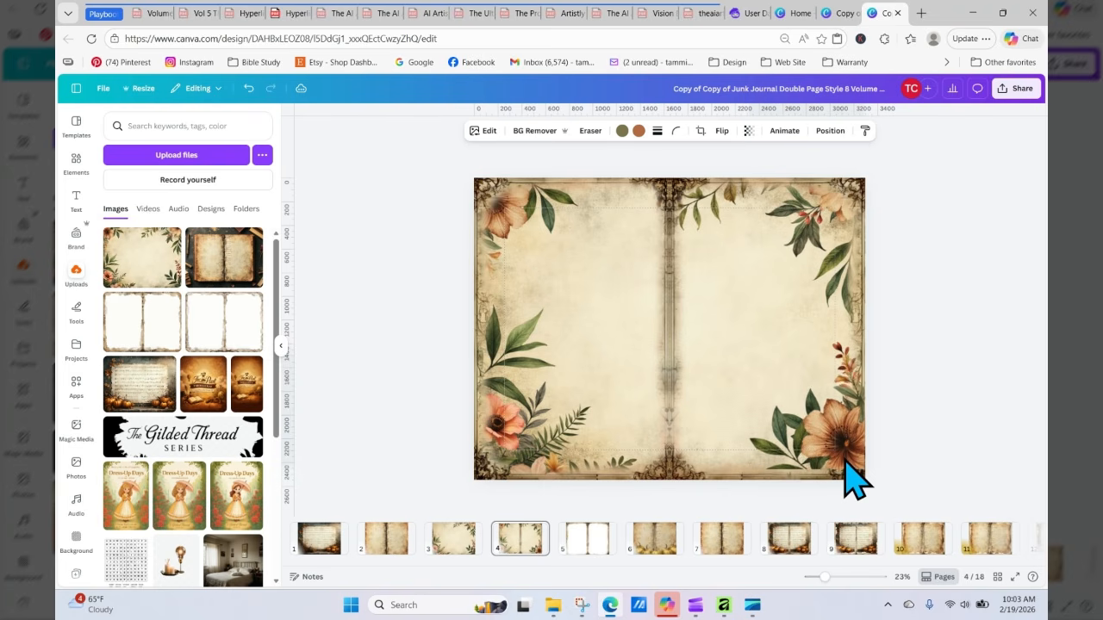
# Step: Stretch the flower cluster's bottom edge down slightly to about 977 by 1,058 px, then deselect it
pyautogui.click(845, 463)
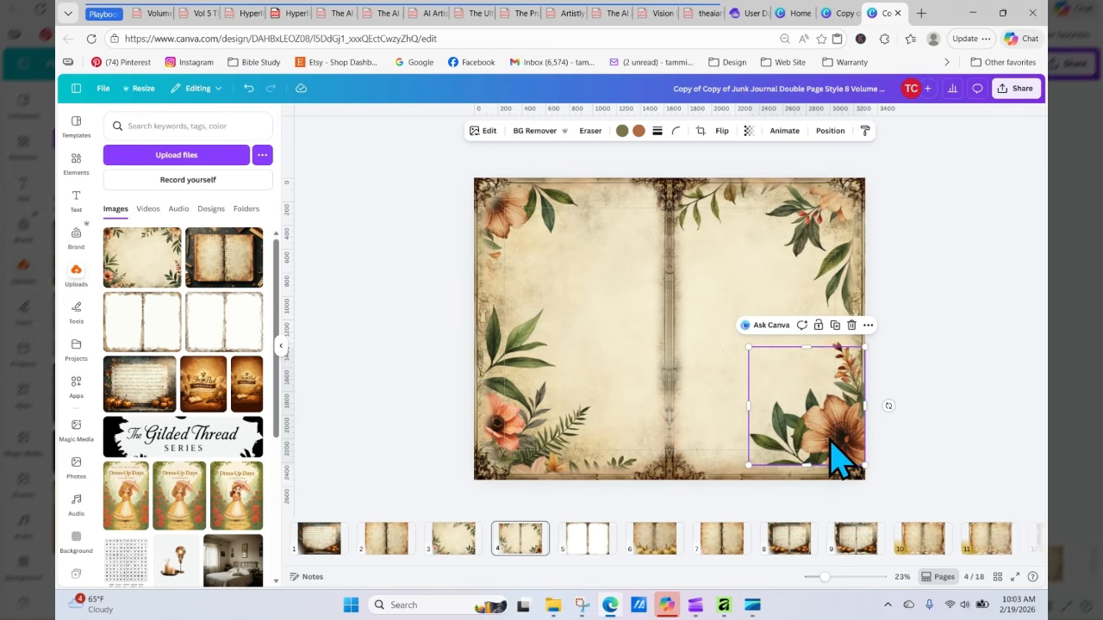
pyautogui.moveTo(808, 465); pyautogui.dragTo(809, 471)
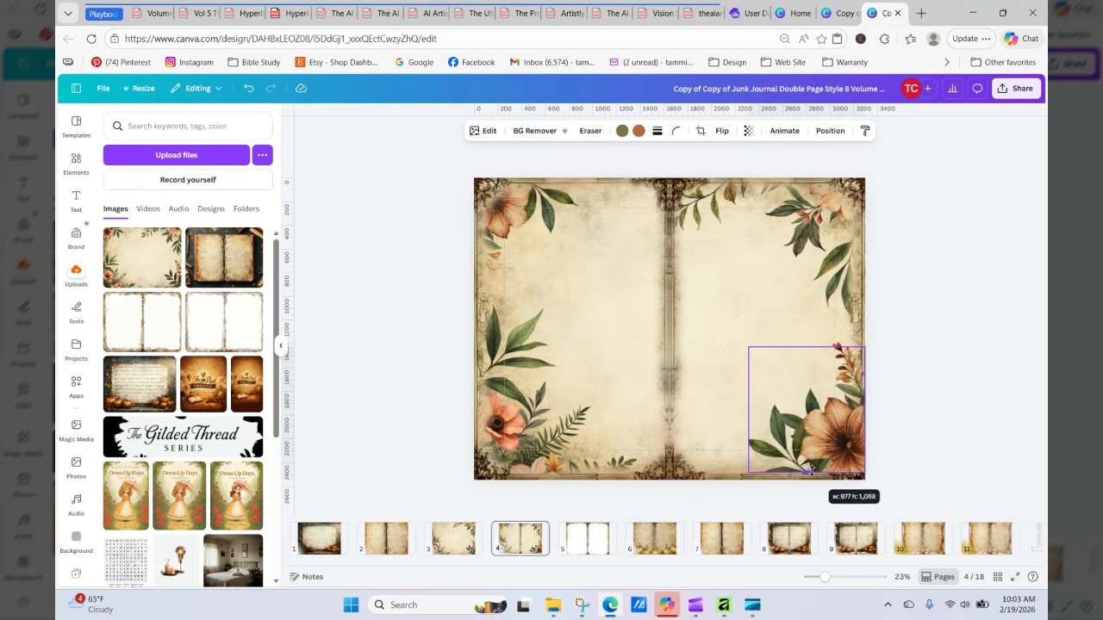
pyautogui.click(905, 455)
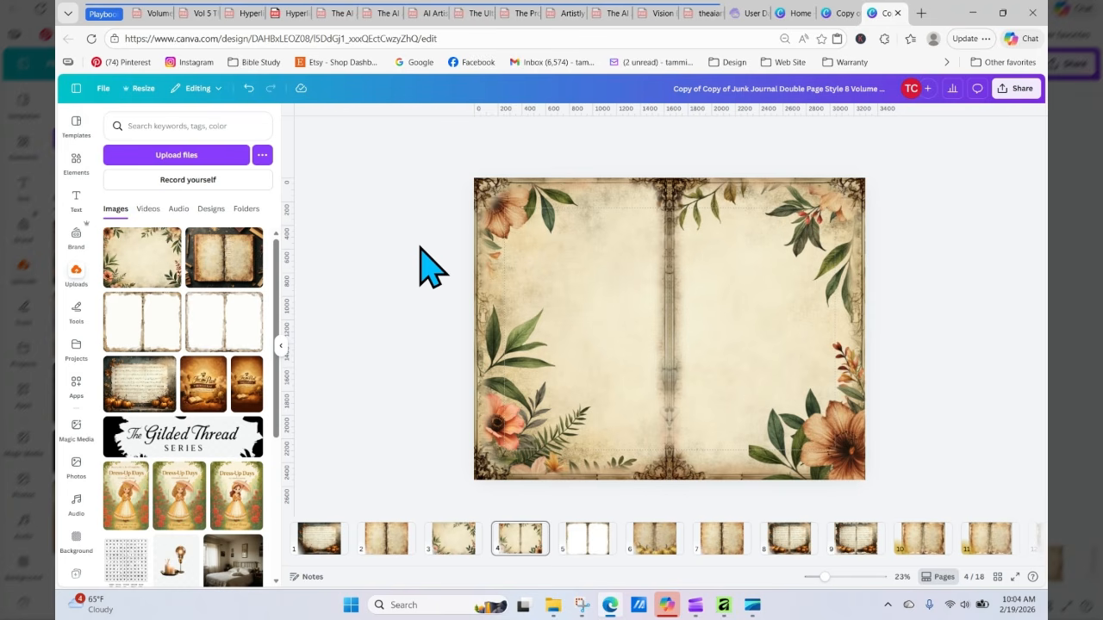
# Step: Switch to Artistly, open the Personal Designs gallery, and download the book-stack journal spread image
pyautogui.click(724, 605)
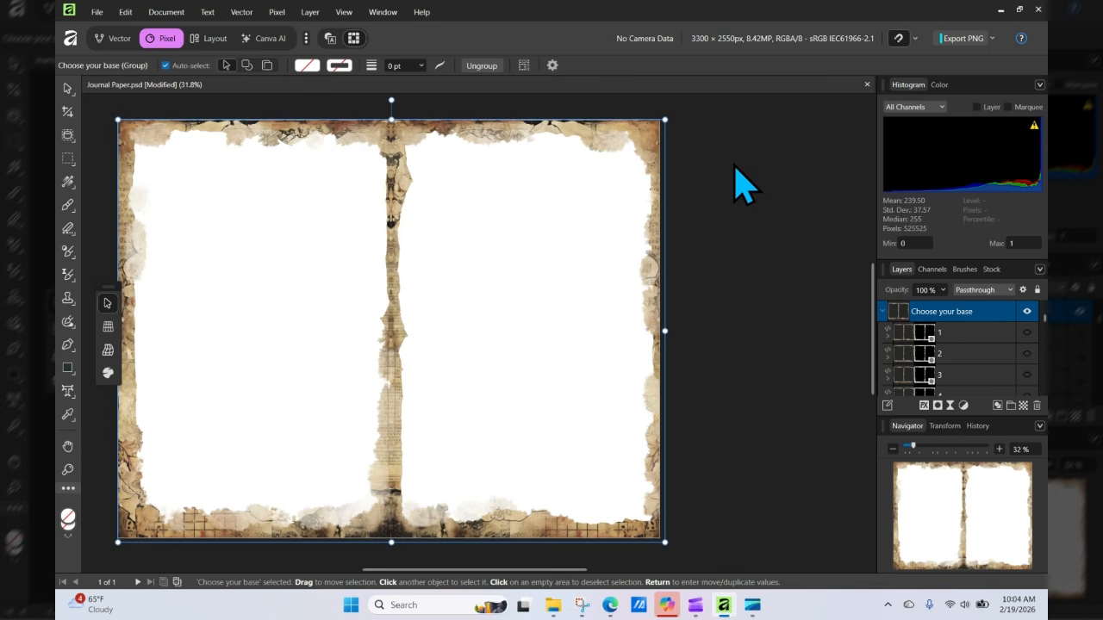
pyautogui.click(612, 610)
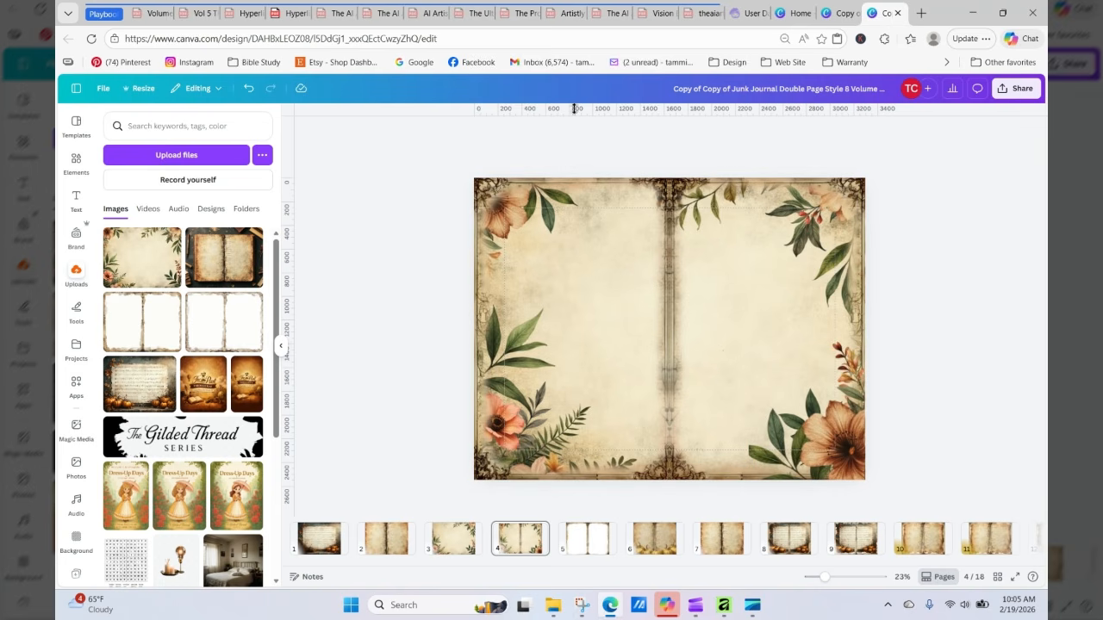
pyautogui.click(743, 14)
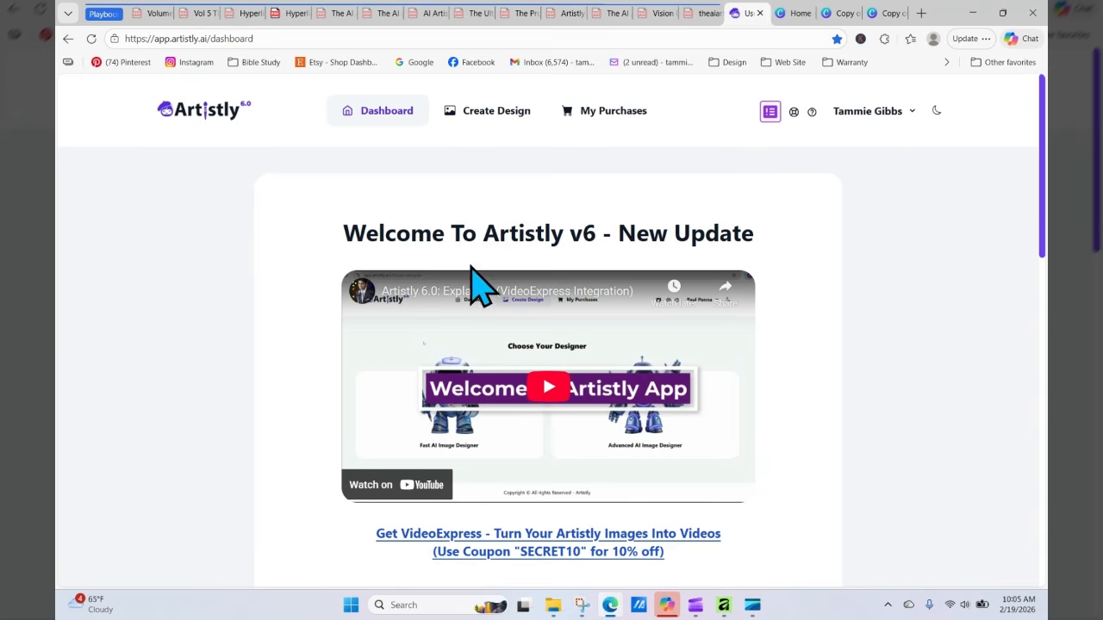
pyautogui.click(517, 112)
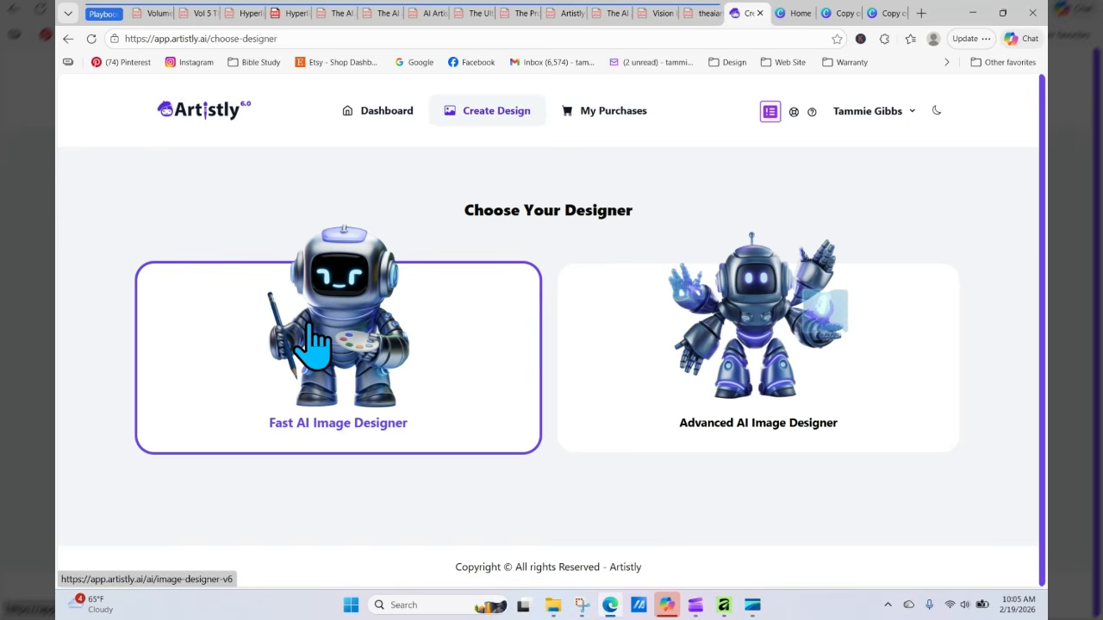
pyautogui.click(308, 327)
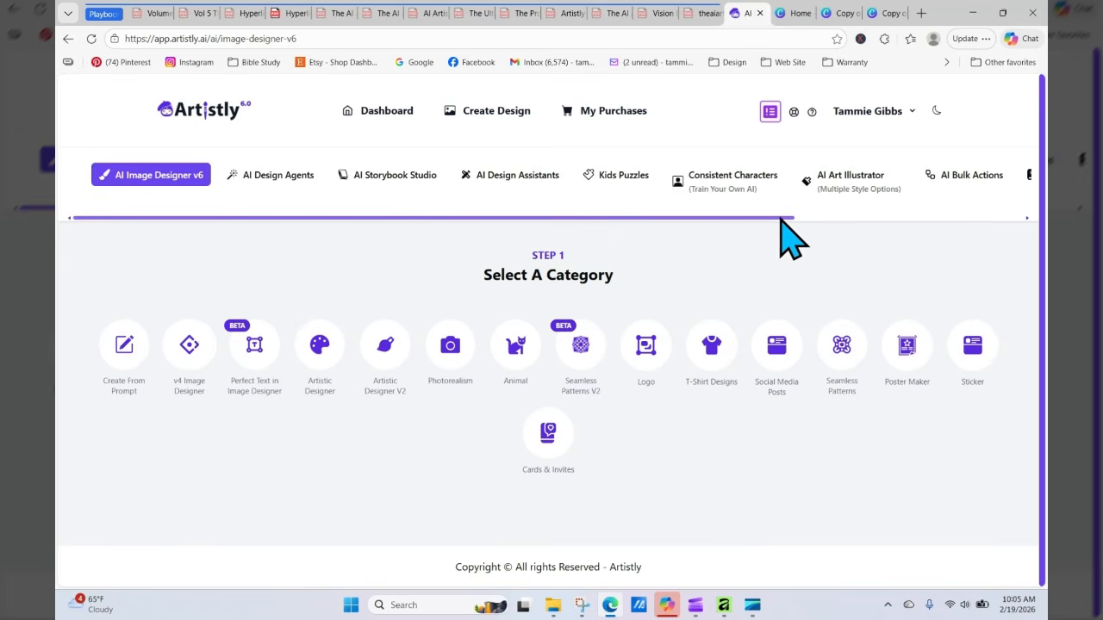
pyautogui.moveTo(784, 217); pyautogui.dragTo(942, 221)
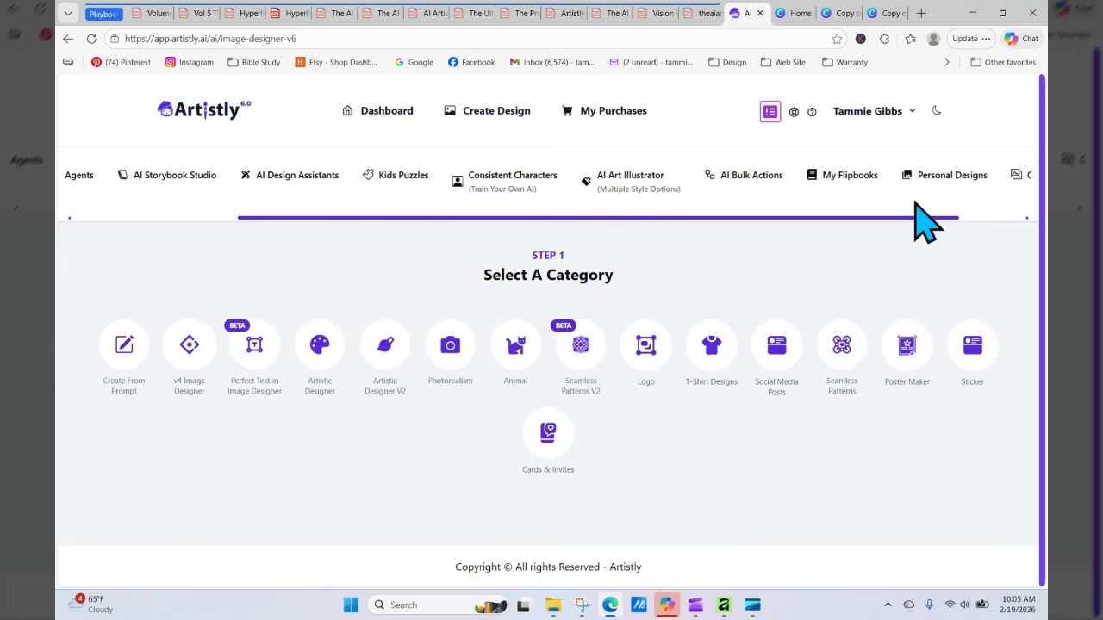
pyautogui.click(931, 178)
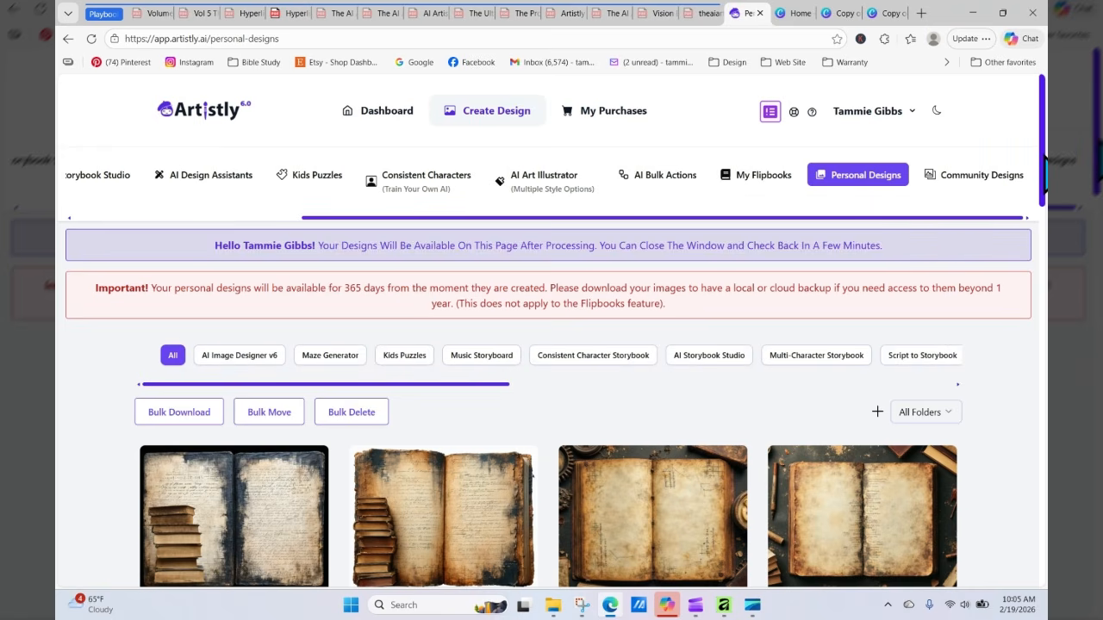
pyautogui.scroll(-3, 1044, 163)
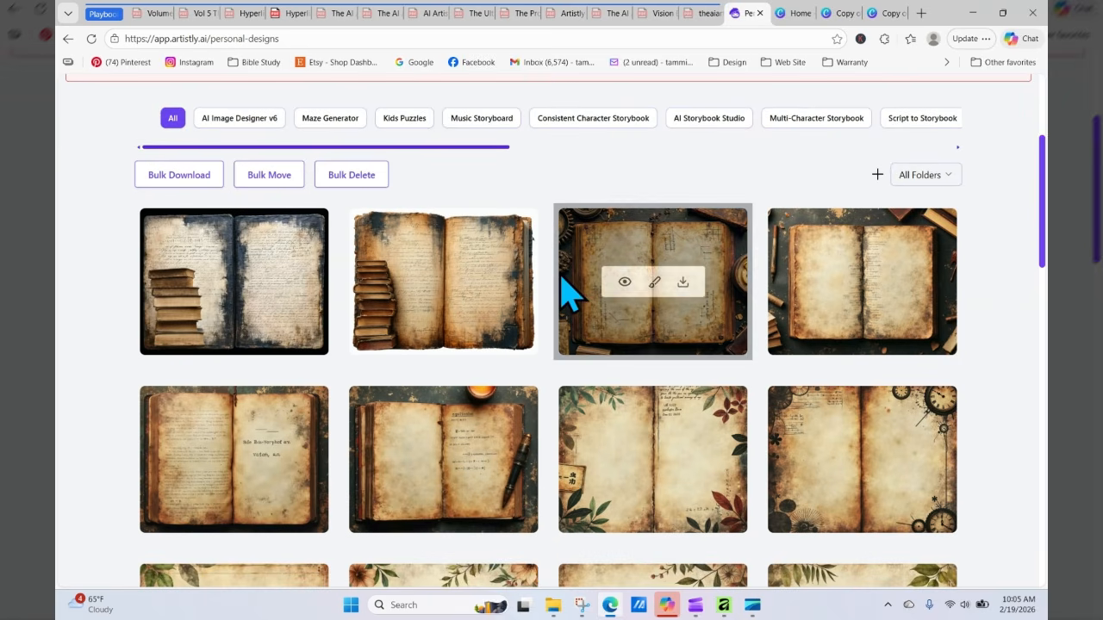
pyautogui.click(553, 606)
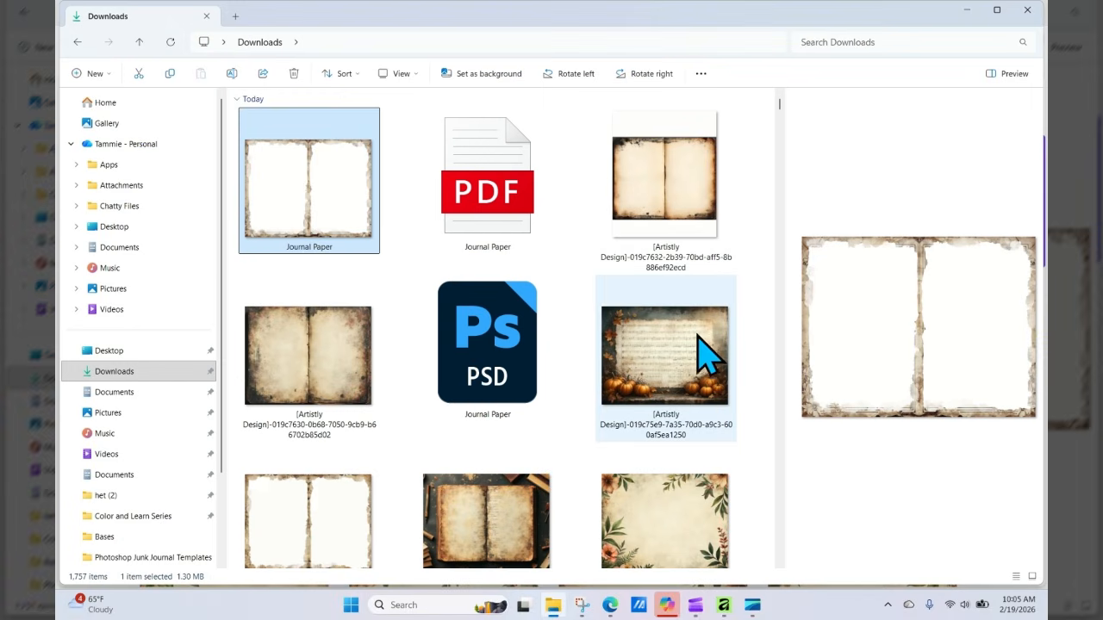
pyautogui.moveTo(609, 605)
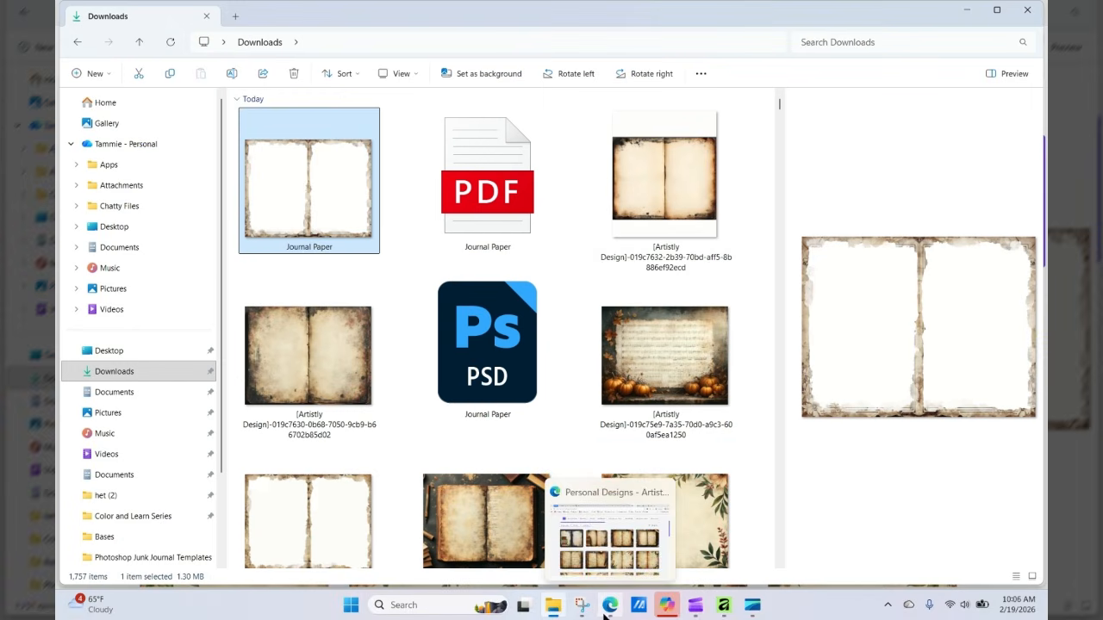
pyautogui.click(582, 543)
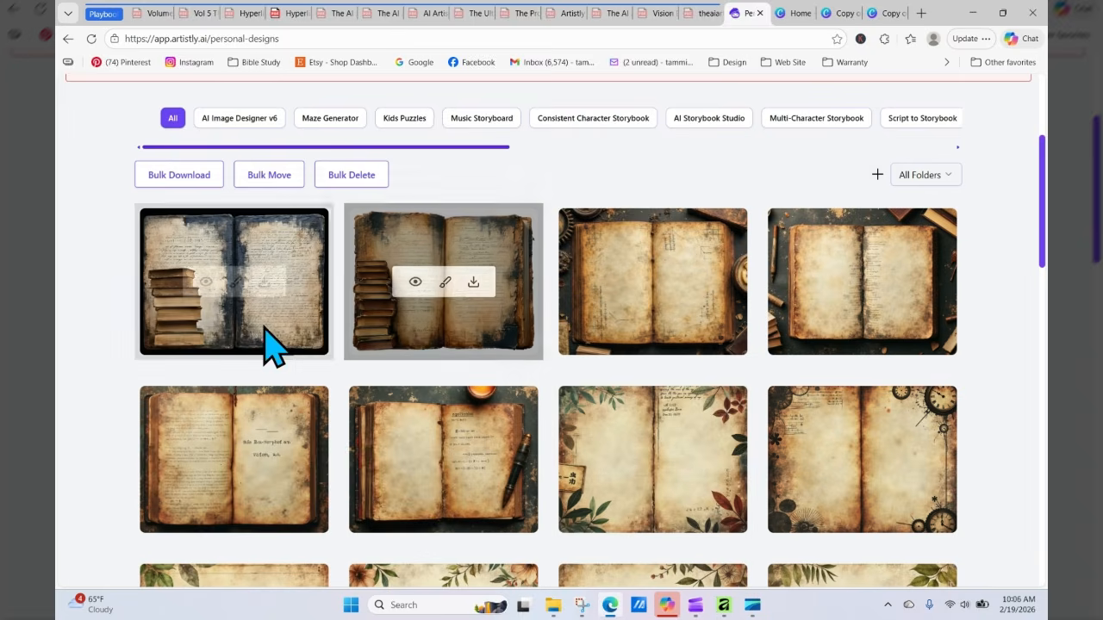
pyautogui.click(264, 282)
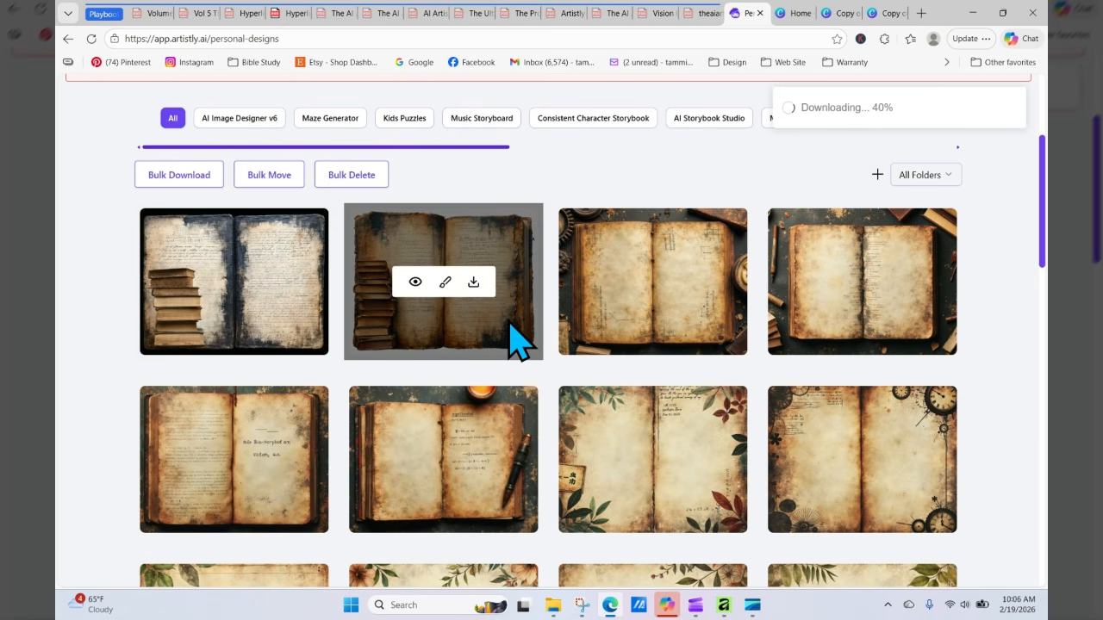
# Step: Return to the Canva design, upload the downloaded book-stack spread, and place it filling page 2
pyautogui.click(836, 13)
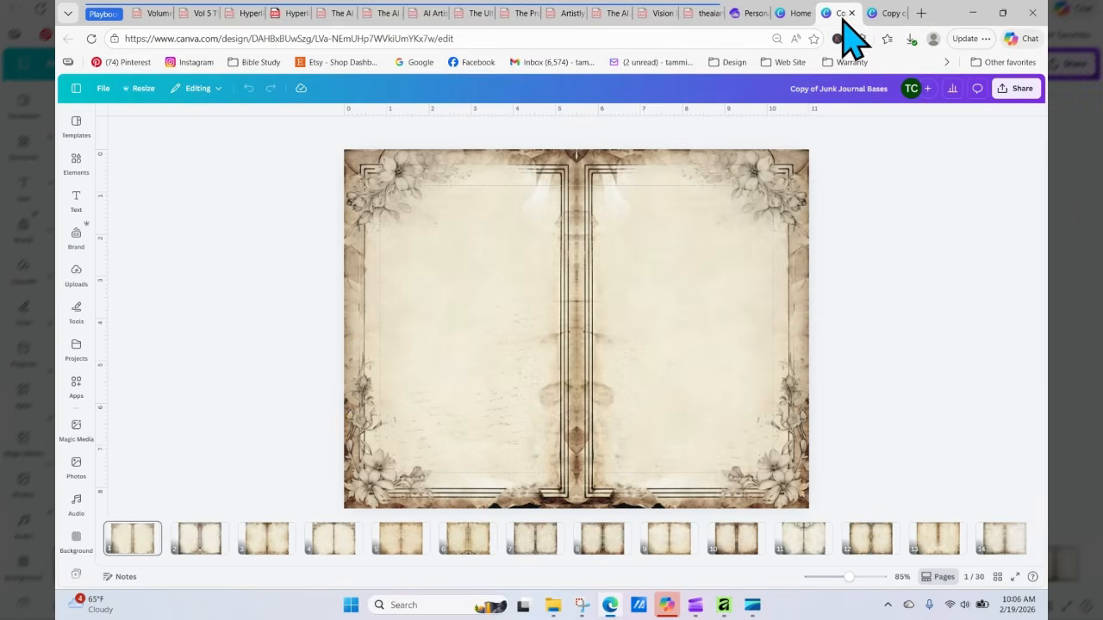
pyautogui.click(884, 13)
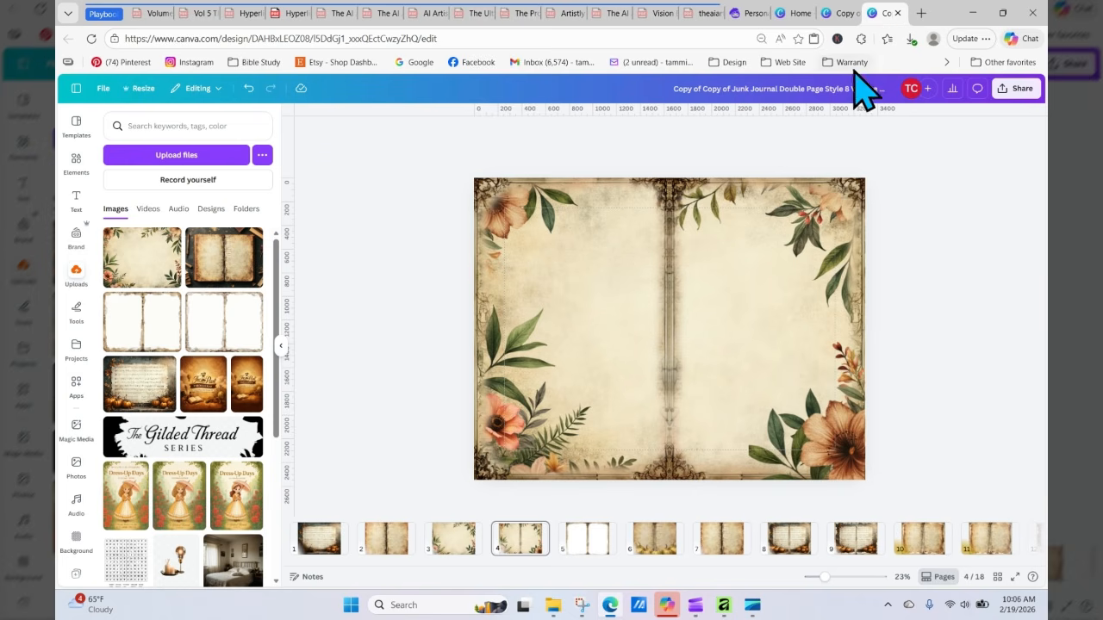
pyautogui.click(355, 548)
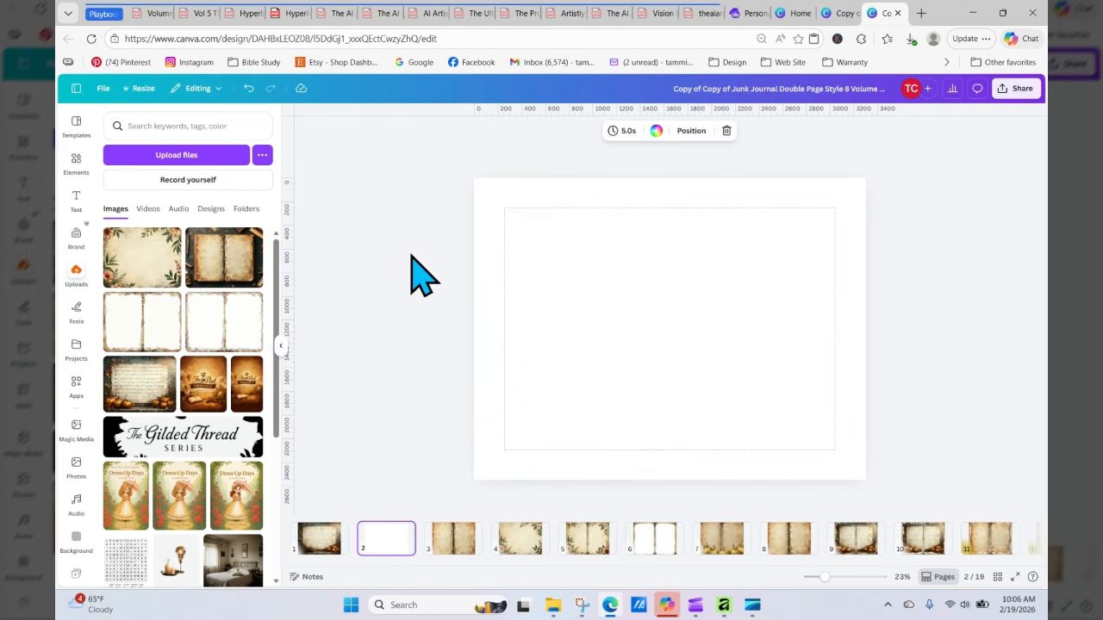
pyautogui.click(199, 153)
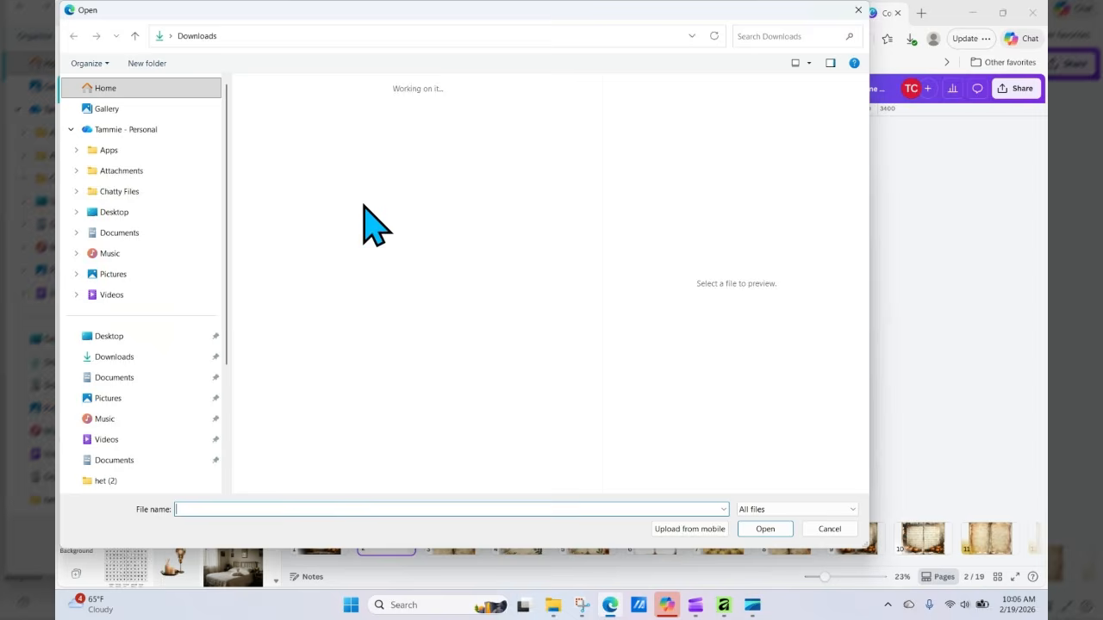
pyautogui.click(345, 176)
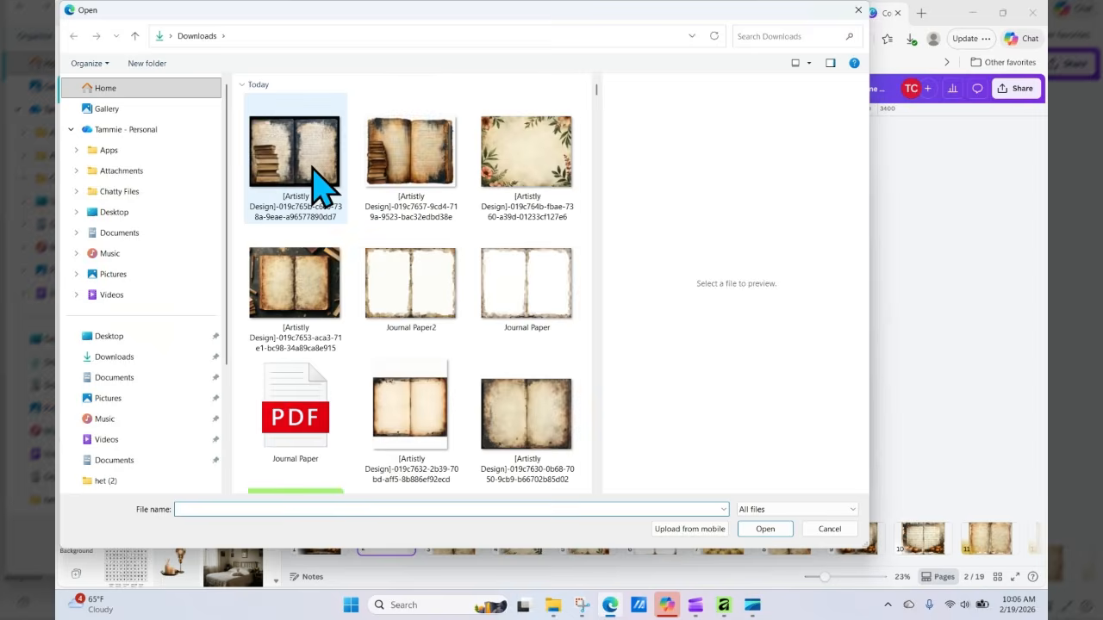
pyautogui.click(775, 529)
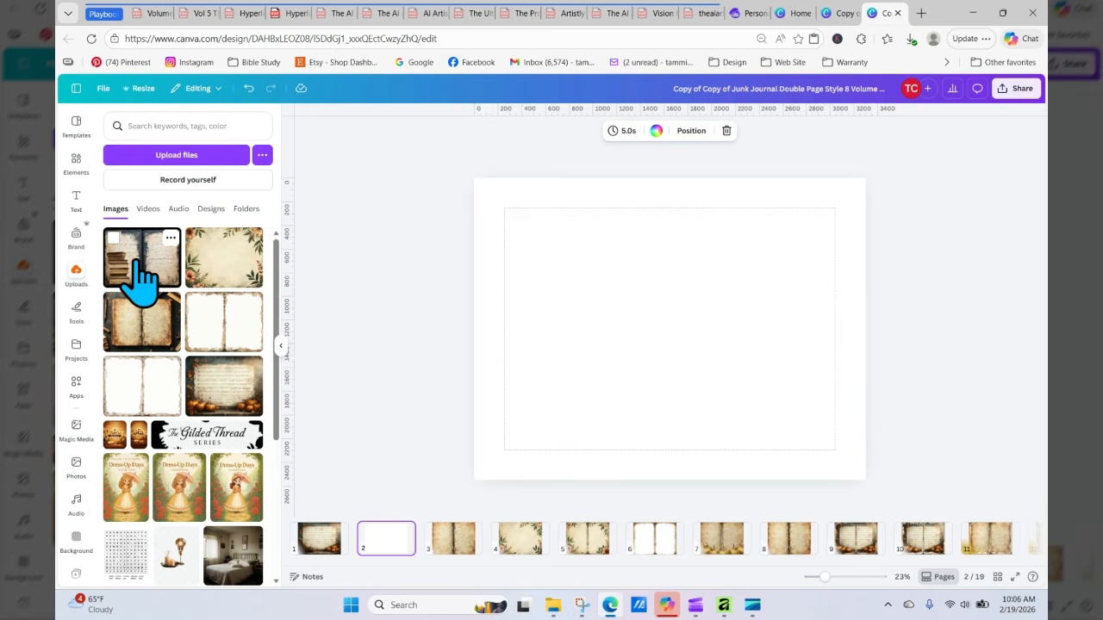
pyautogui.moveTo(143, 271); pyautogui.dragTo(450, 276)
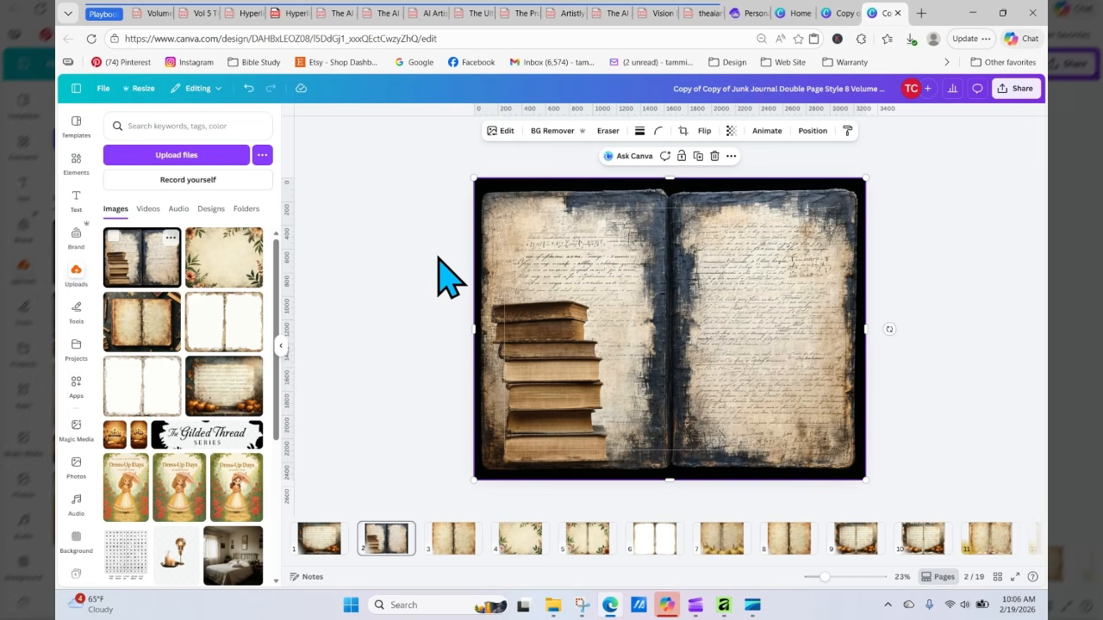
pyautogui.click(401, 267)
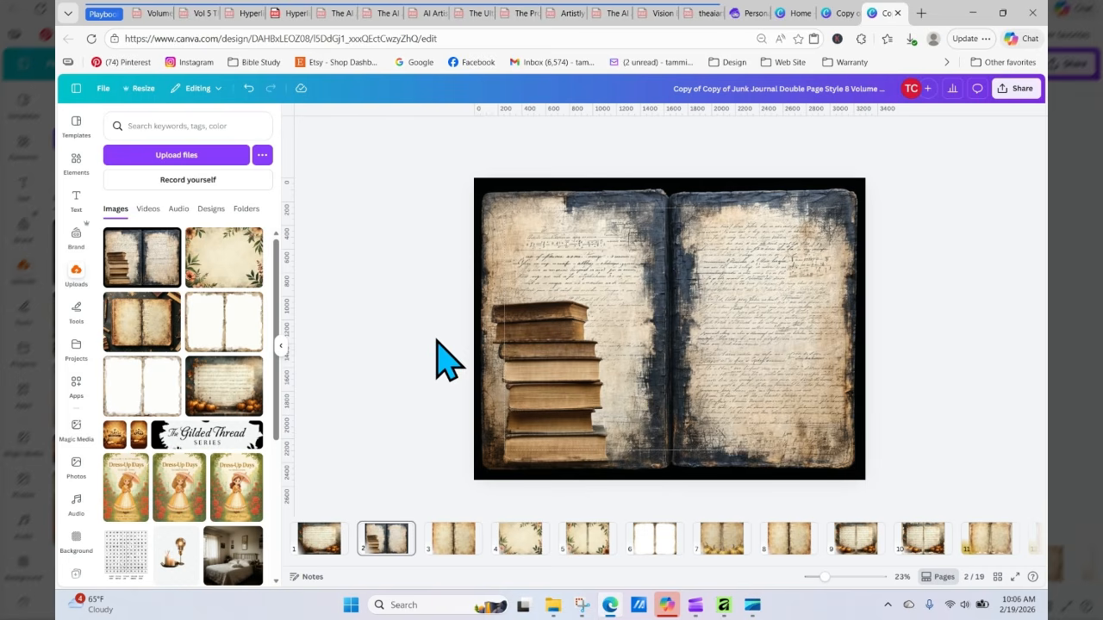
# Step: Copy the aged paper frame from page 6 and go back to page 2
pyautogui.click(651, 536)
pyautogui.click(641, 340)
pyautogui.rightClick(642, 340)
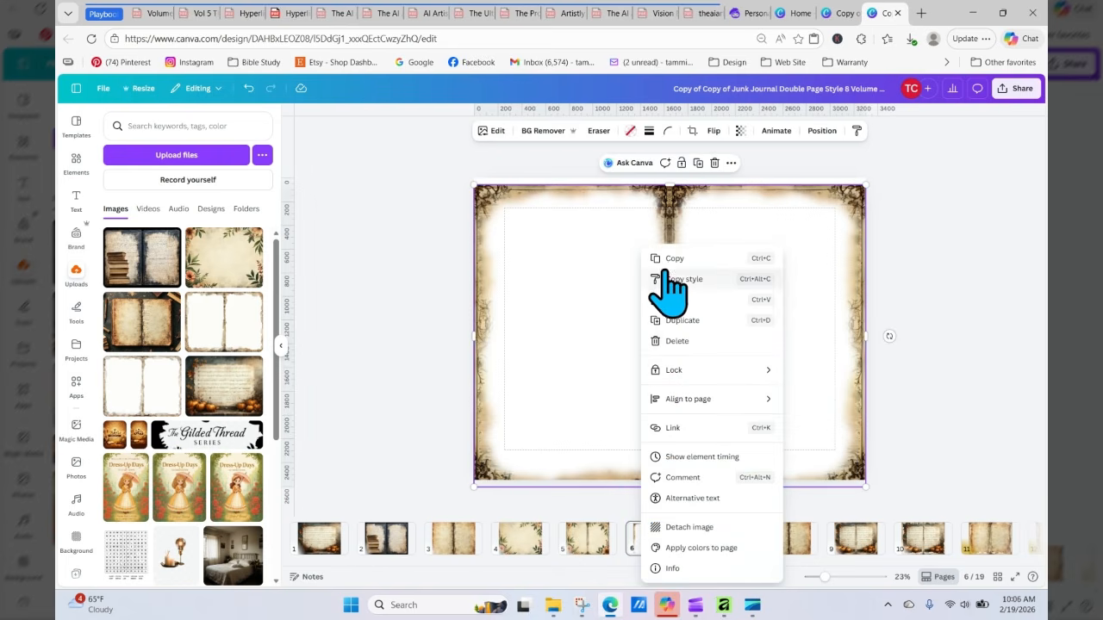
pyautogui.click(663, 261)
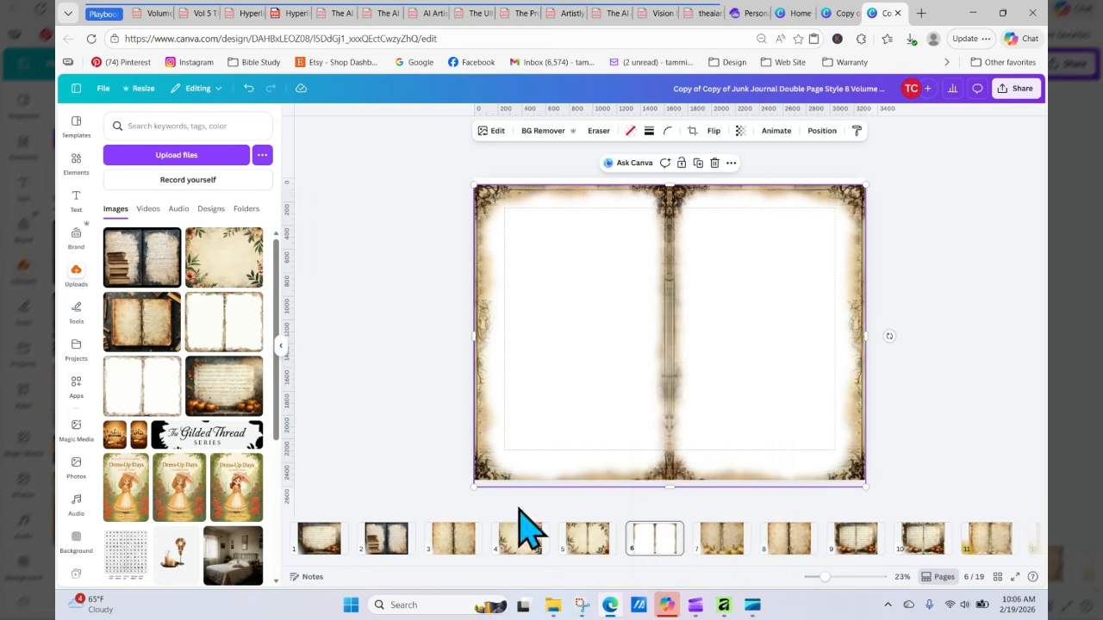
pyautogui.click(377, 544)
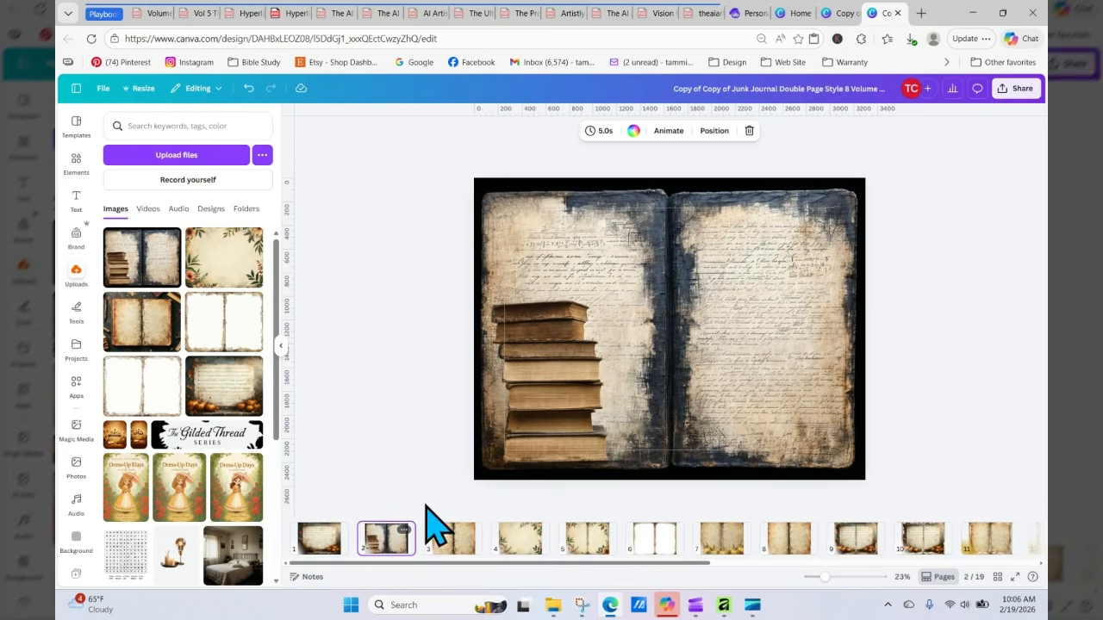
# Step: Paste the aged paper frame onto page 2 over the book-stack spread and stretch its top edge up slightly
pyautogui.rightClick(563, 264)
pyautogui.click(619, 318)
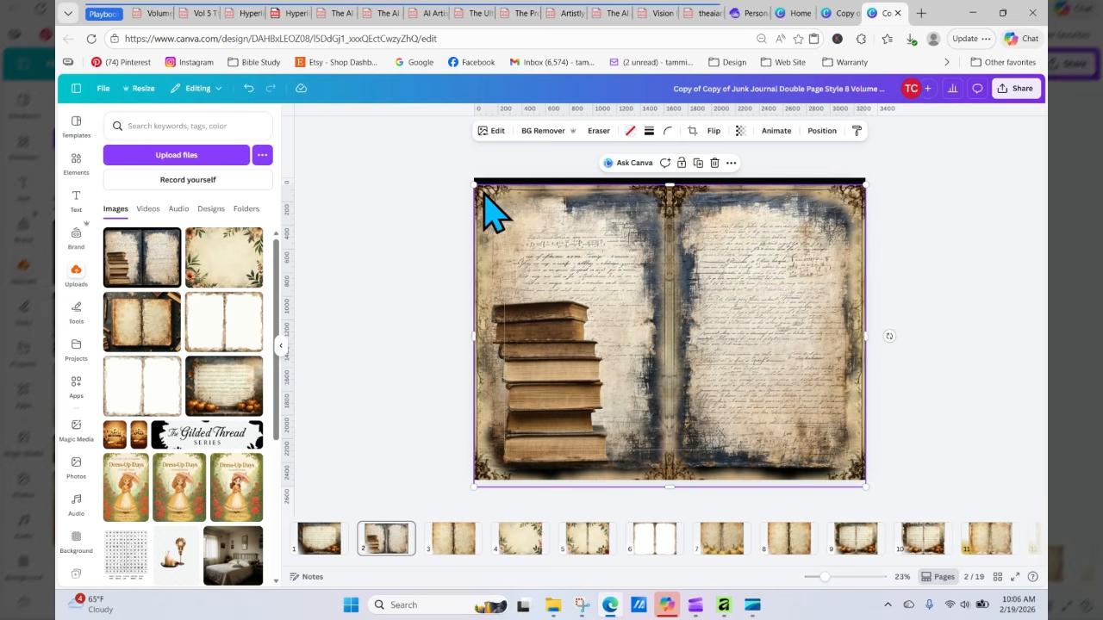
pyautogui.moveTo(669, 184); pyautogui.dragTo(669, 179)
pyautogui.click(906, 366)
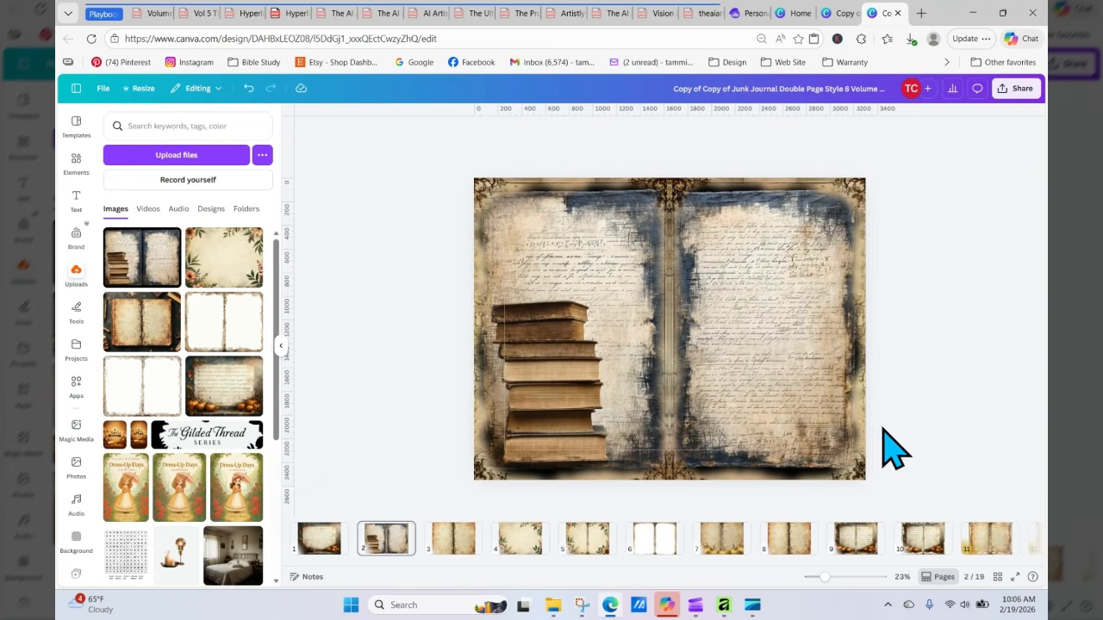
# Step: Nudge the pasted aged paper frame slightly upward on page 2
pyautogui.click(775, 316)
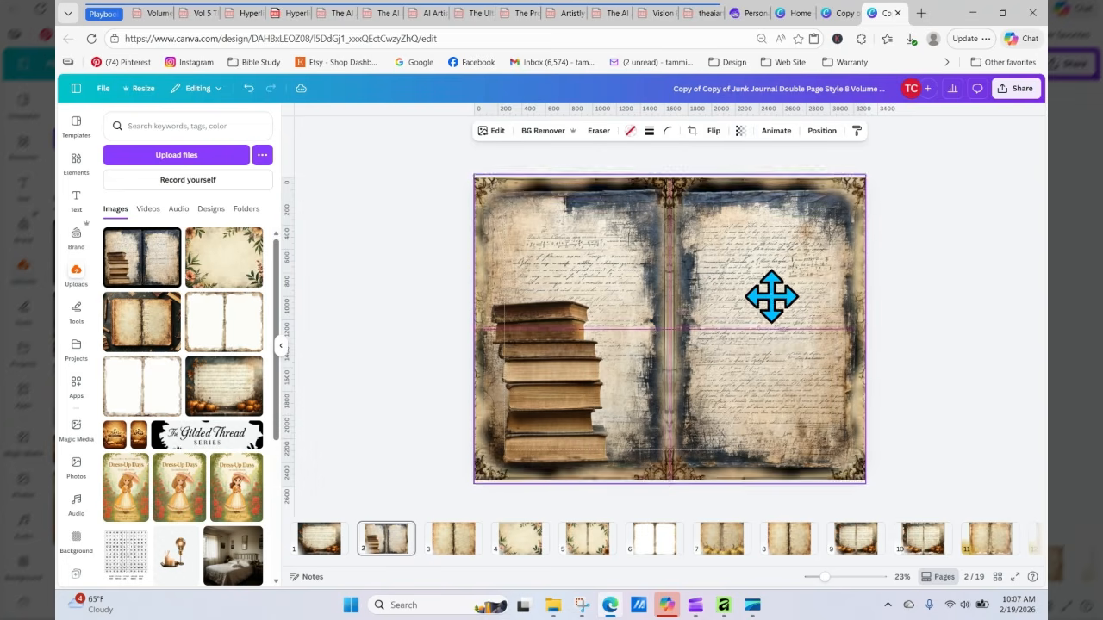
pyautogui.moveTo(771, 302)
pyautogui.mouseDown()
pyautogui.moveTo(772, 447)
pyautogui.moveTo(770, 298)
pyautogui.mouseUp()
pyautogui.click(995, 349)
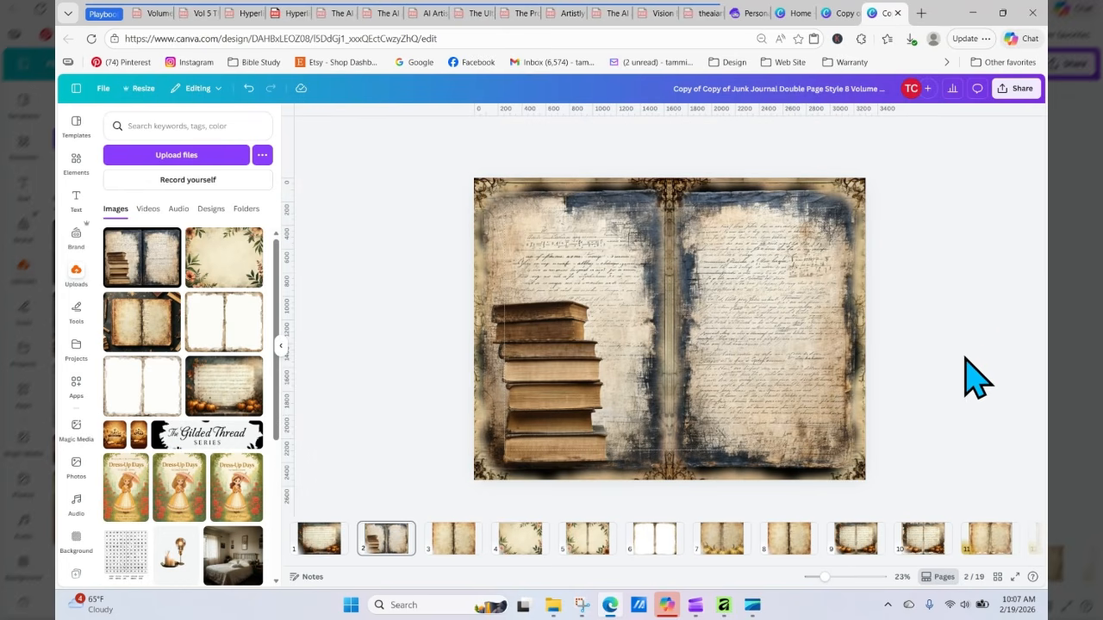
# Step: Go to page 11, move its top aged paper layer aside, and delete both aged paper layers there
pyautogui.click(777, 543)
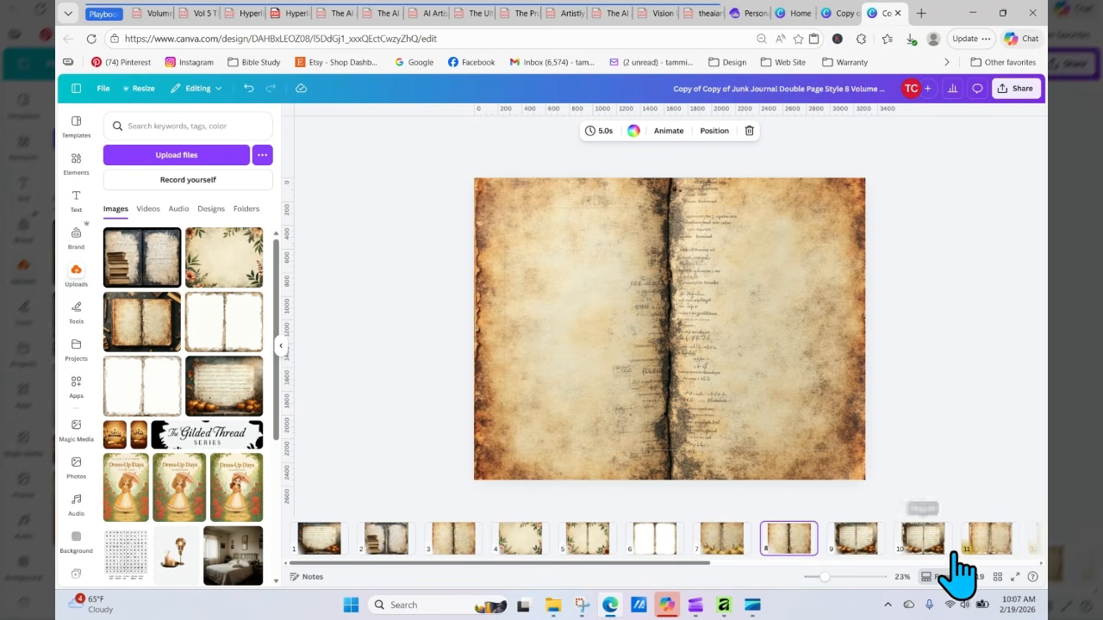
pyautogui.rightClick(991, 551)
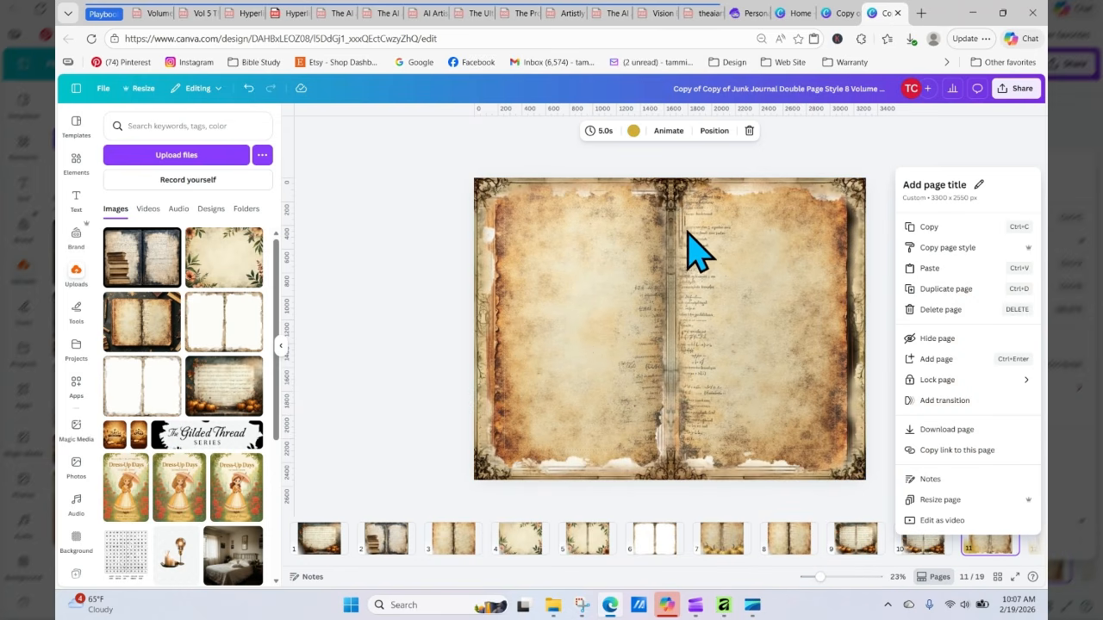
pyautogui.click(693, 191)
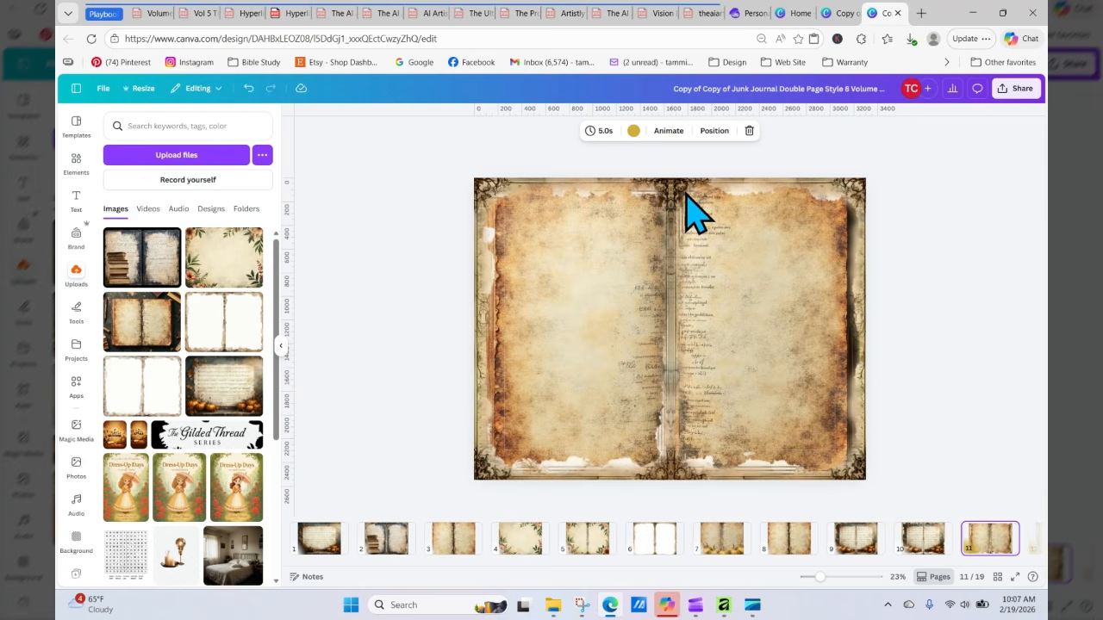
pyautogui.moveTo(687, 194); pyautogui.dragTo(645, 305)
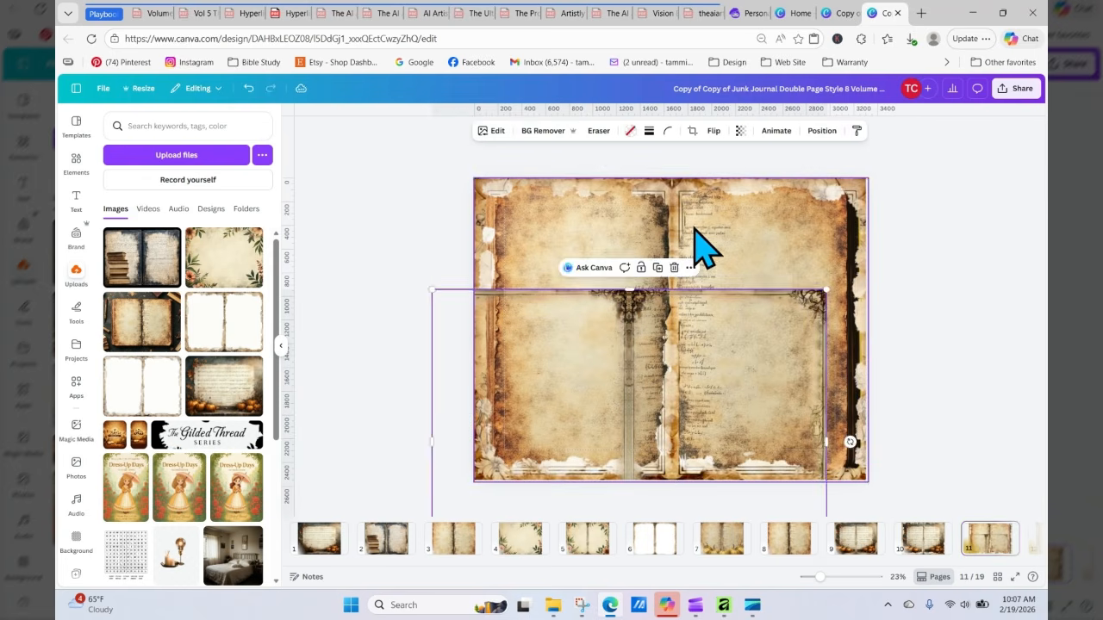
pyautogui.click(706, 217)
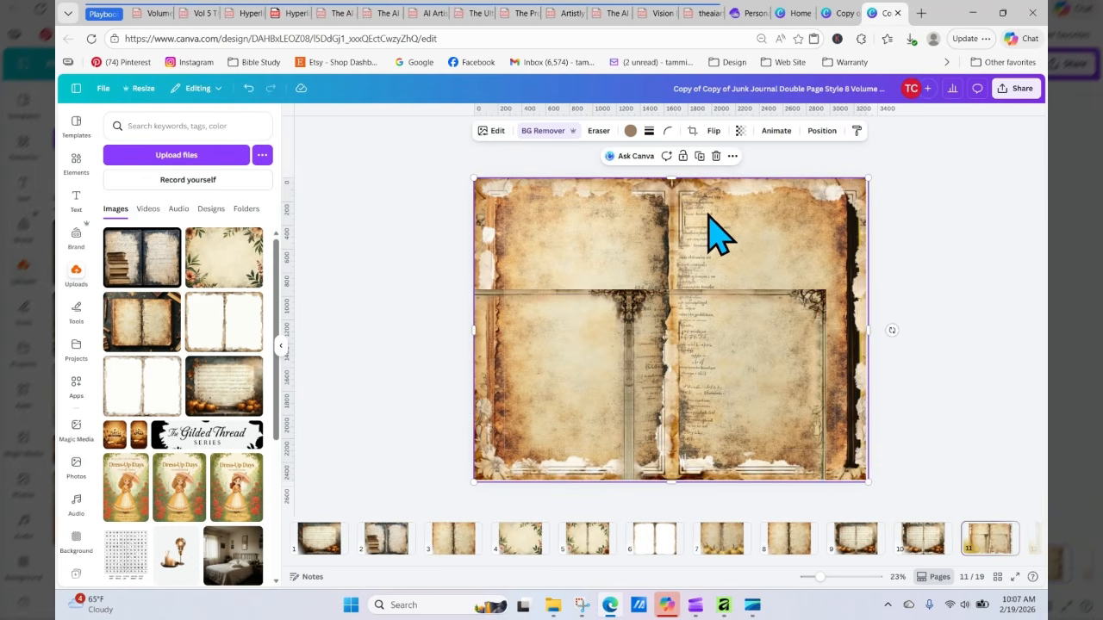
pyautogui.press('Delete')
pyautogui.click(727, 362)
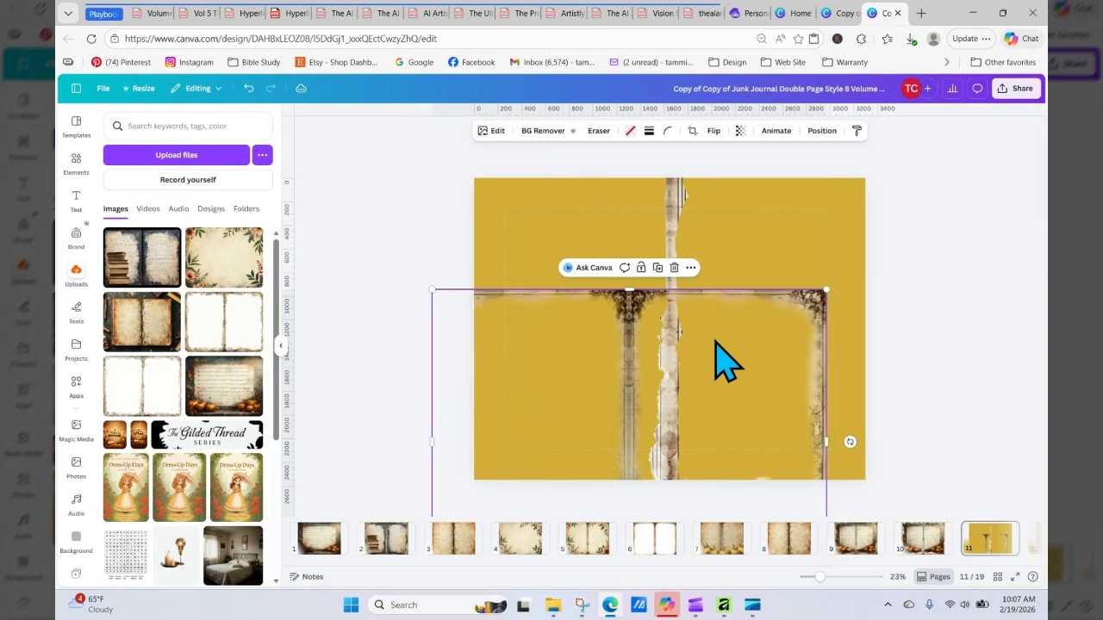
pyautogui.press('Delete')
# Step: Copy the remaining torn-edge frame from page 11 and paste it onto page 2
pyautogui.click(670, 301)
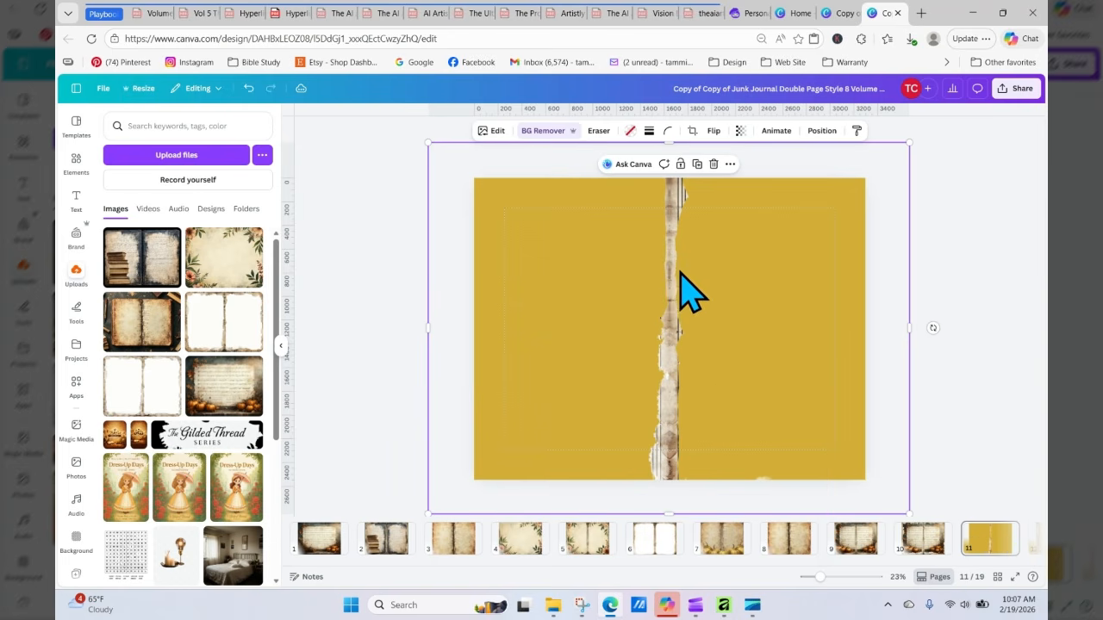
pyautogui.rightClick(670, 274)
pyautogui.click(695, 258)
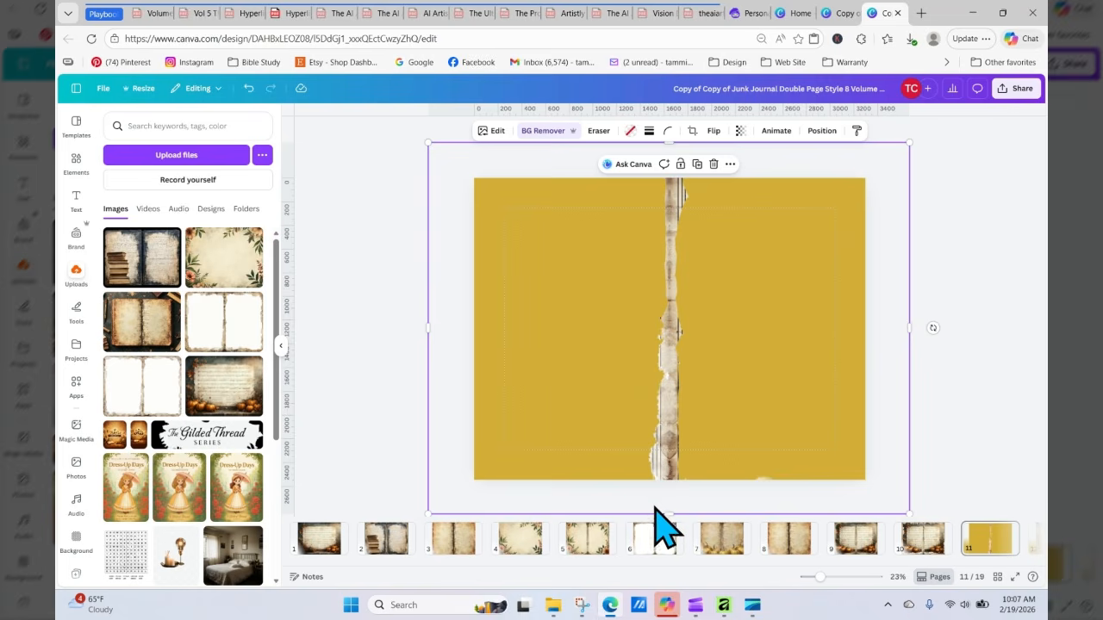
pyautogui.click(402, 538)
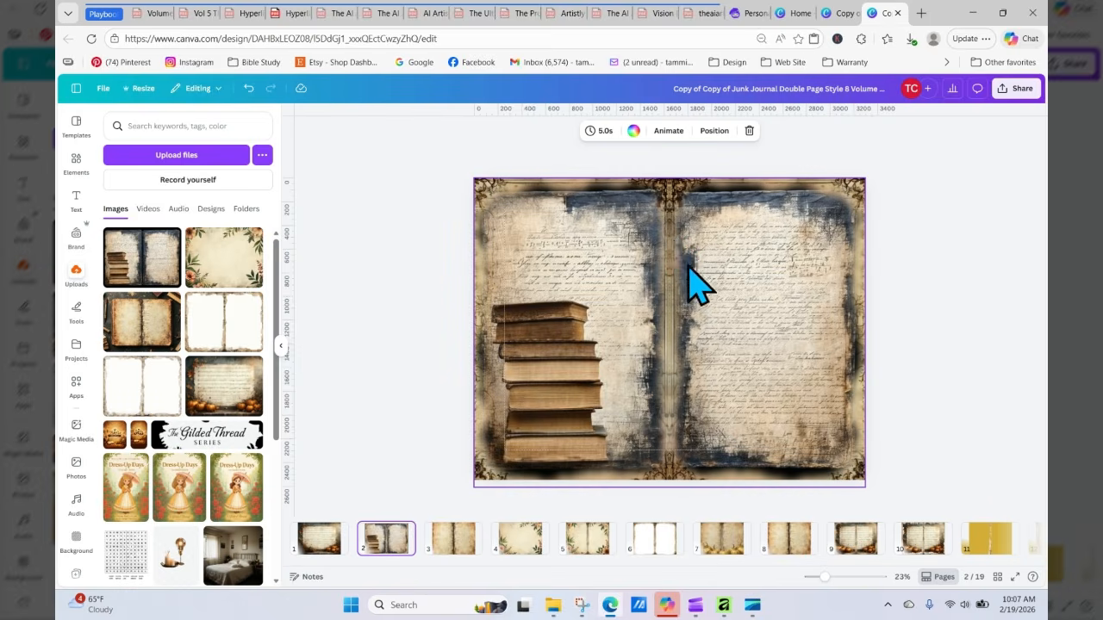
pyautogui.rightClick(681, 258)
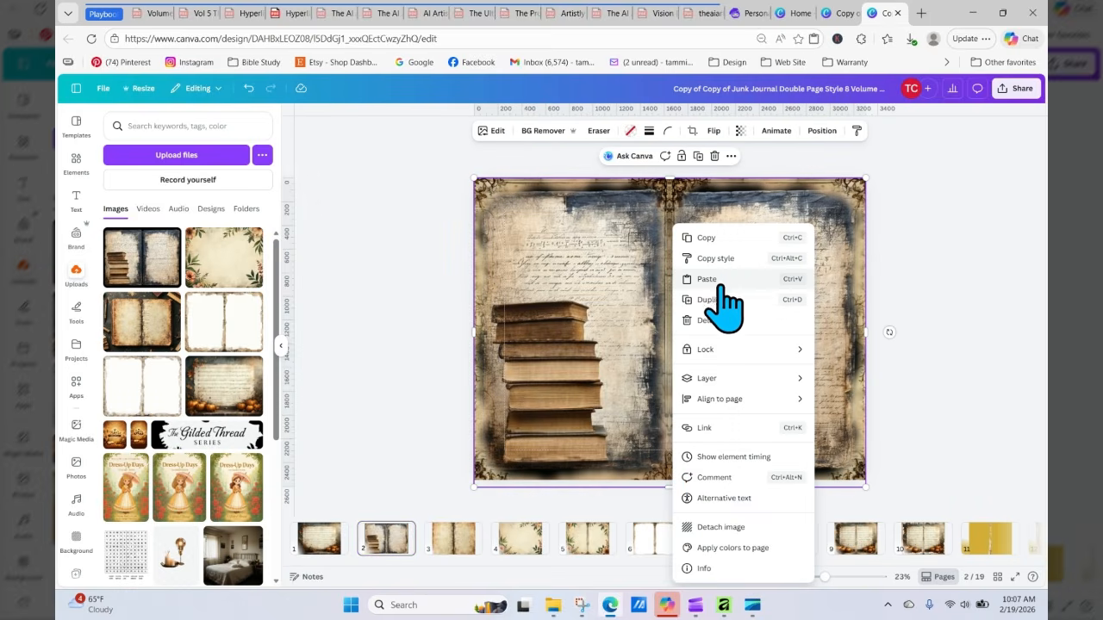
pyautogui.click(729, 285)
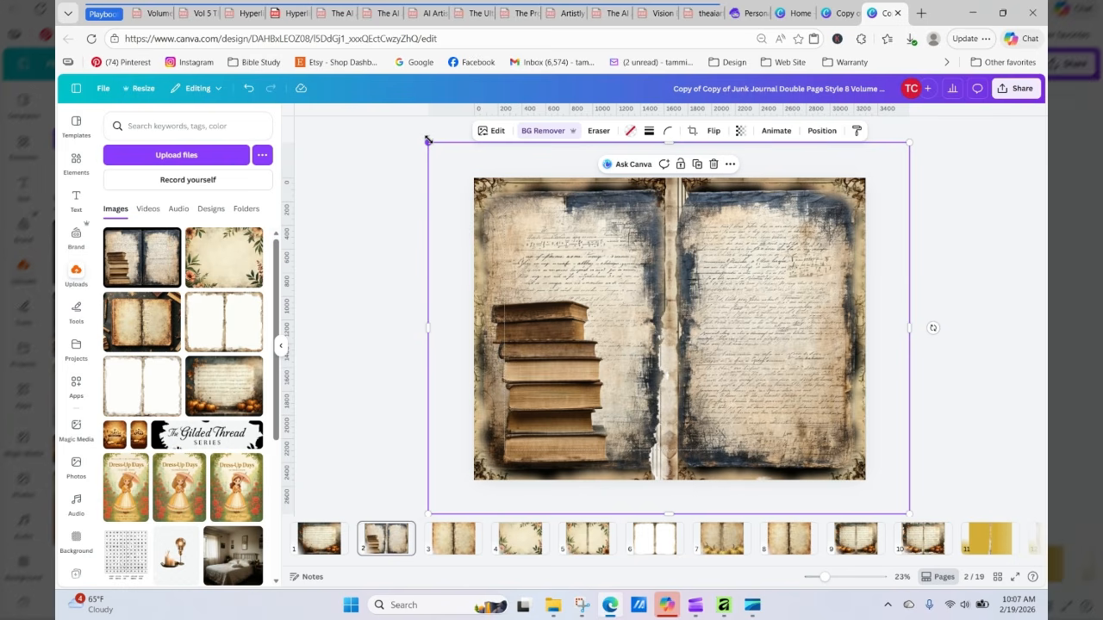
# Step: Resize the torn-edge frame to fit page 2's spread, center it, and send it one layer backward
pyautogui.moveTo(428, 140); pyautogui.dragTo(474, 179)
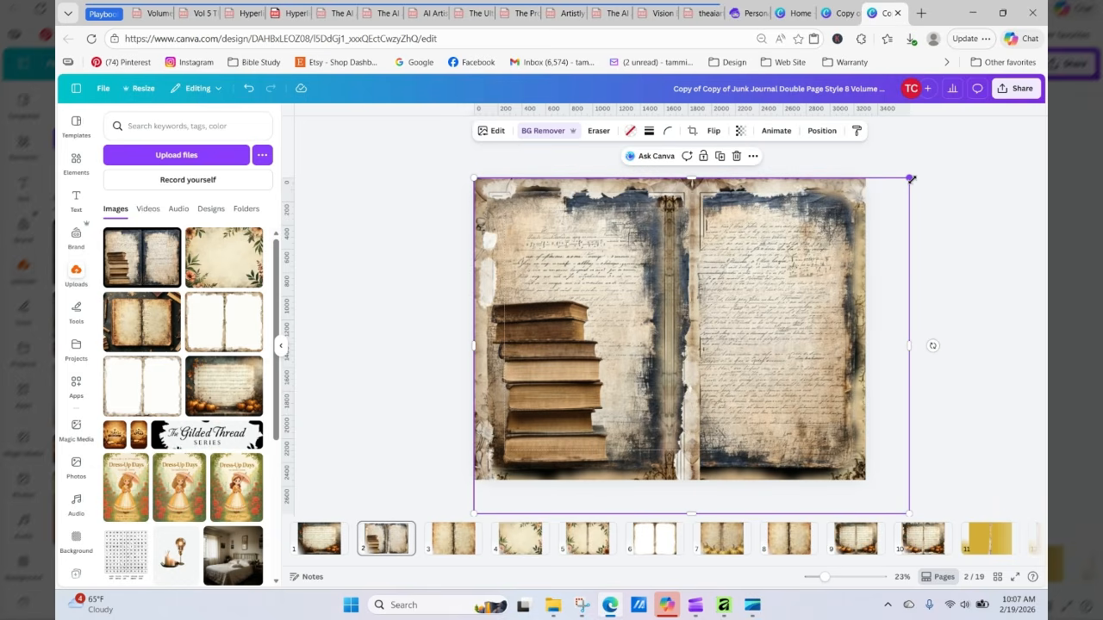
pyautogui.moveTo(911, 178); pyautogui.dragTo(861, 212)
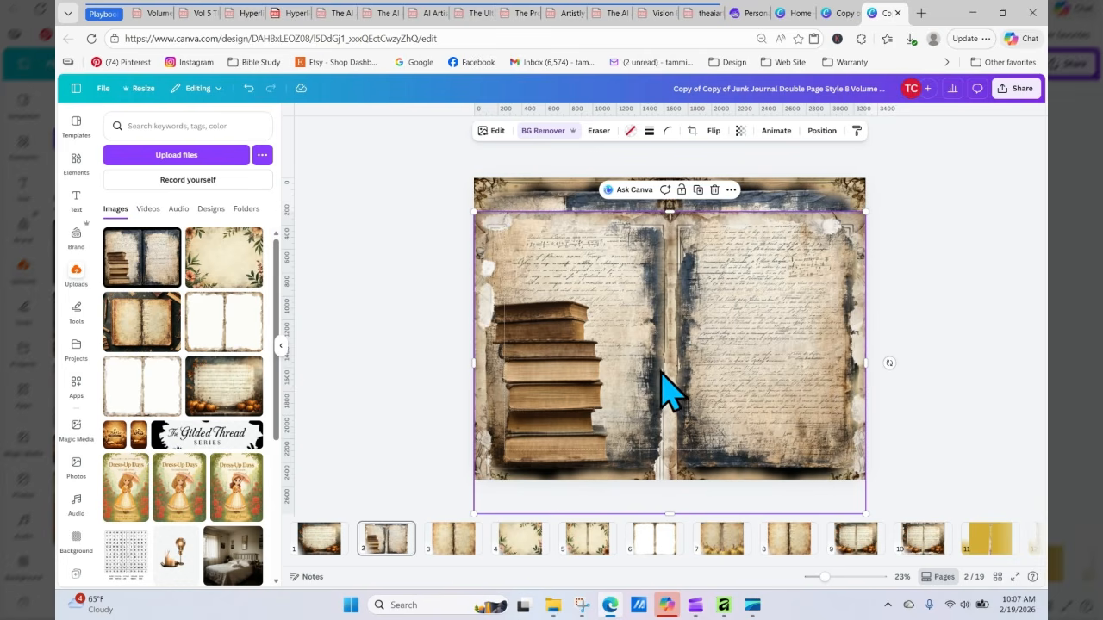
pyautogui.moveTo(677, 394); pyautogui.dragTo(670, 338)
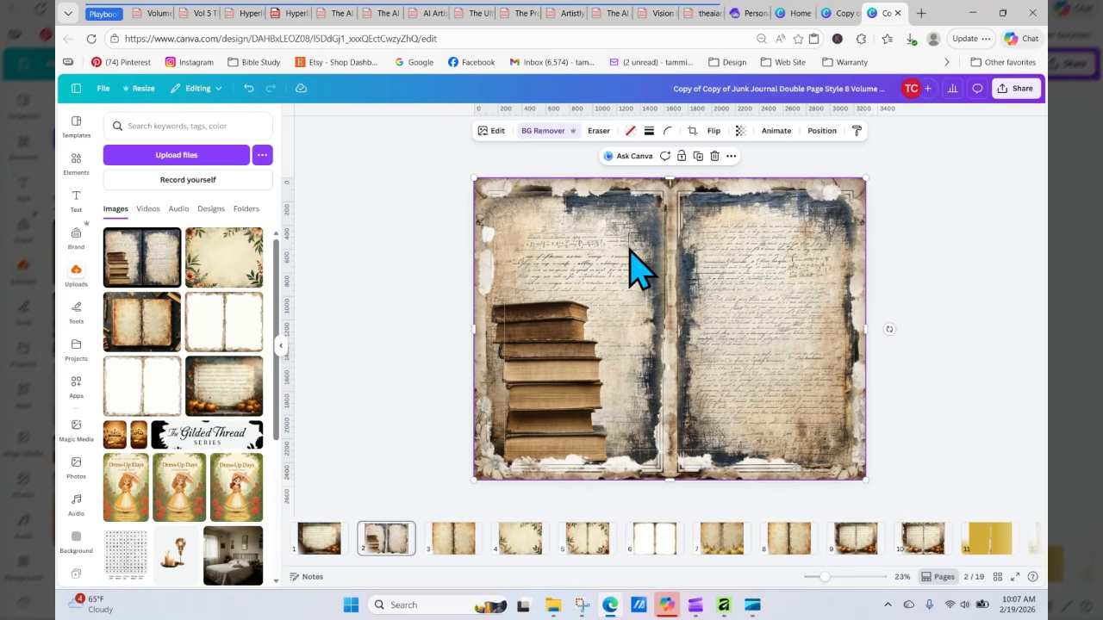
pyautogui.click(820, 132)
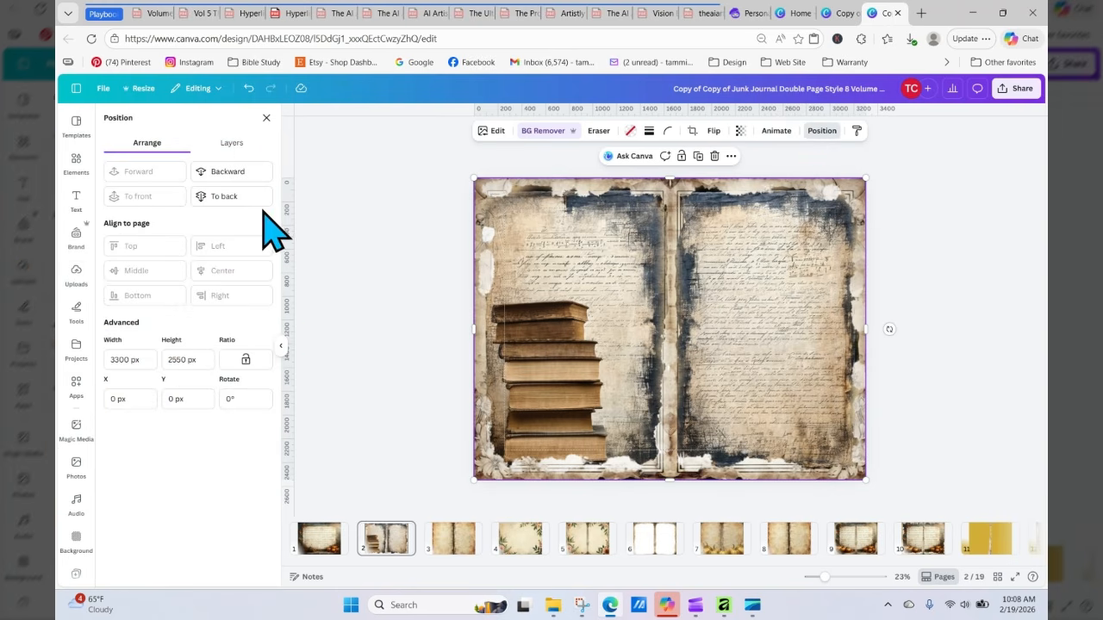
pyautogui.click(226, 172)
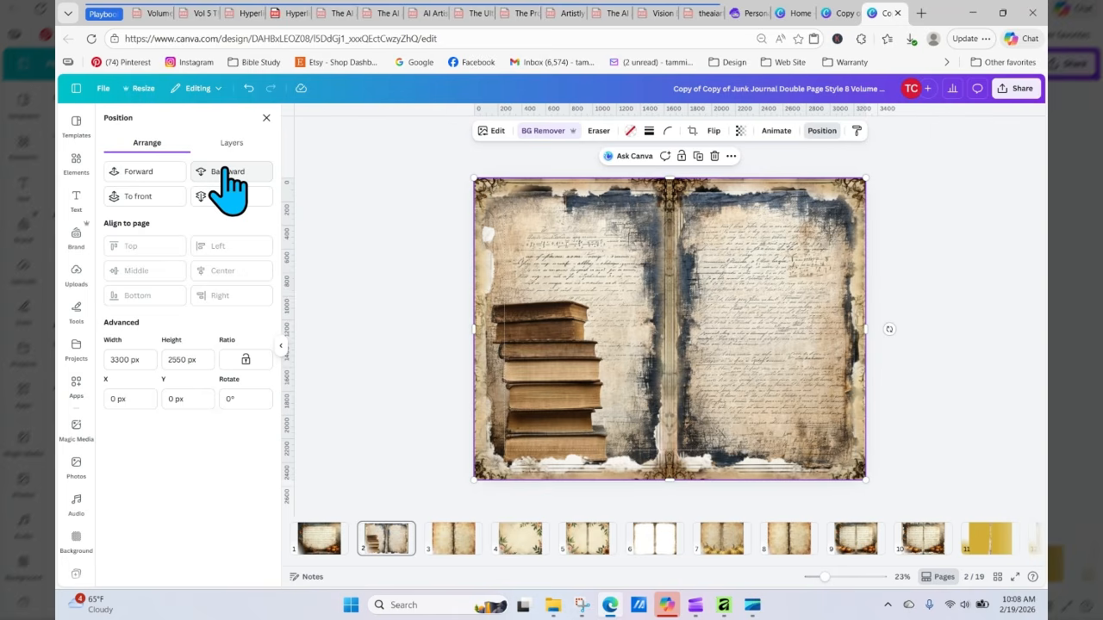
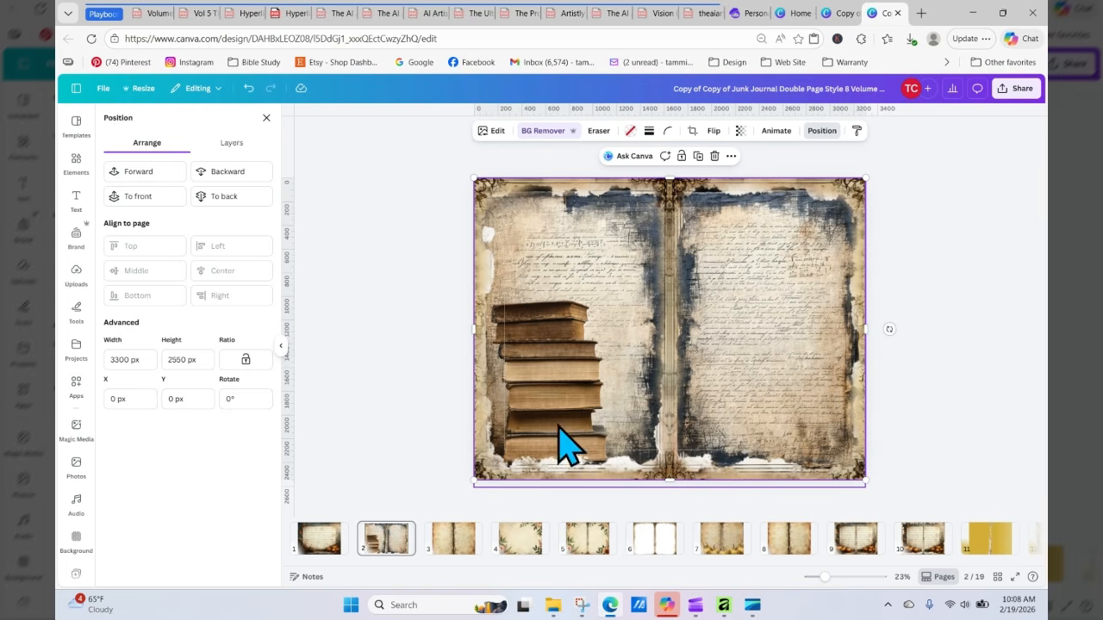
# Step: Open Artistly's Human Stylizer design assistant and load the book-stack journal spread image from the media library
pyautogui.moveTo(732, 23)
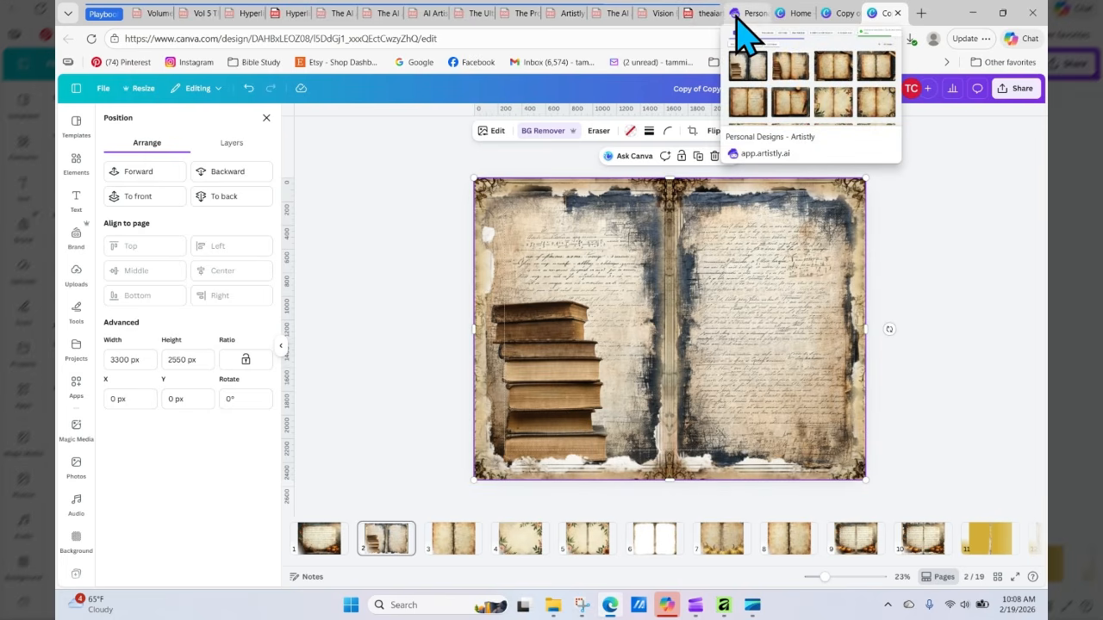
pyautogui.click(745, 14)
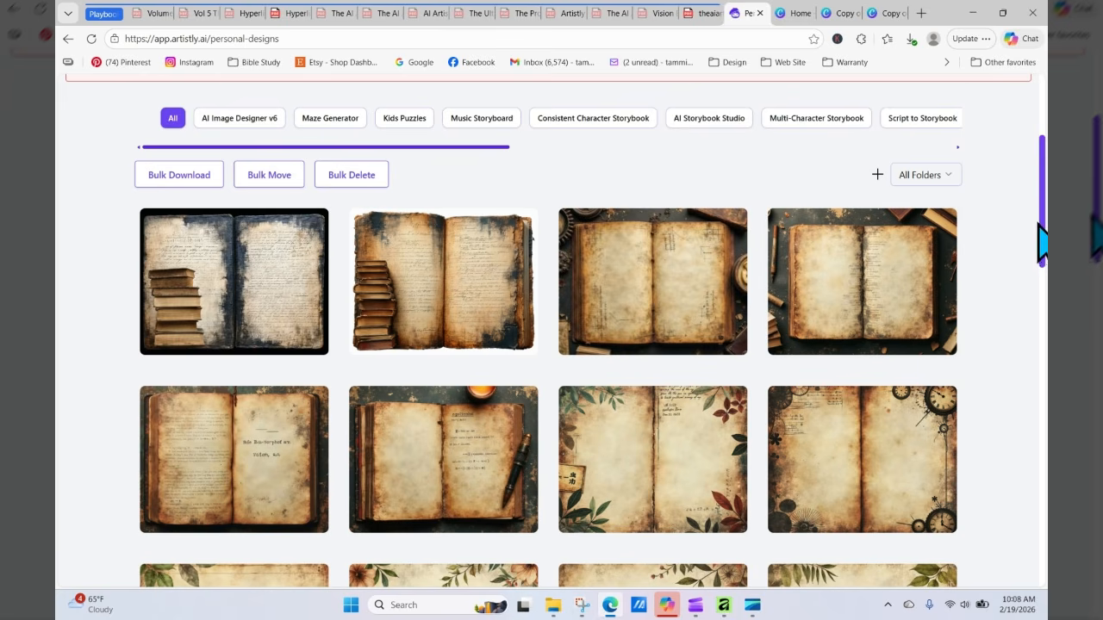
pyautogui.moveTo(1042, 244); pyautogui.dragTo(1042, 184)
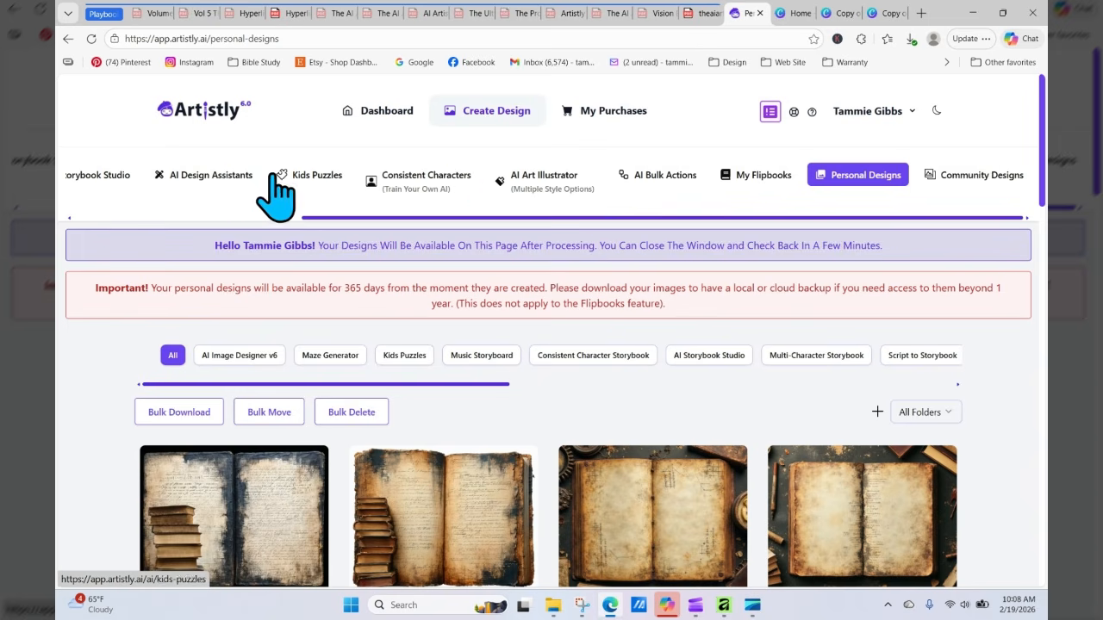
pyautogui.click(229, 176)
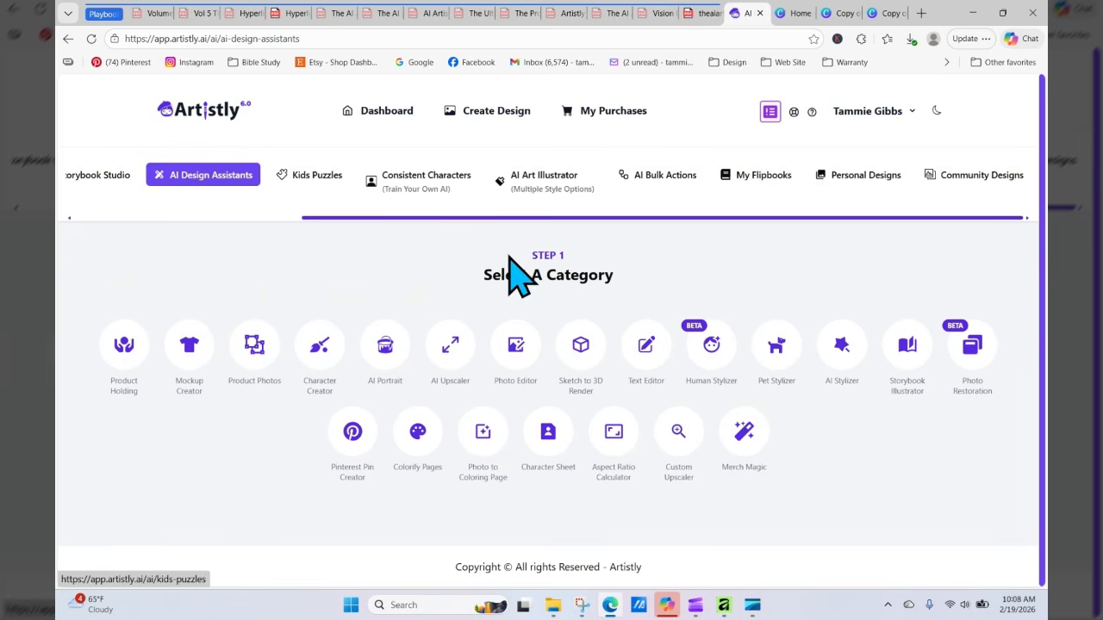
pyautogui.click(702, 347)
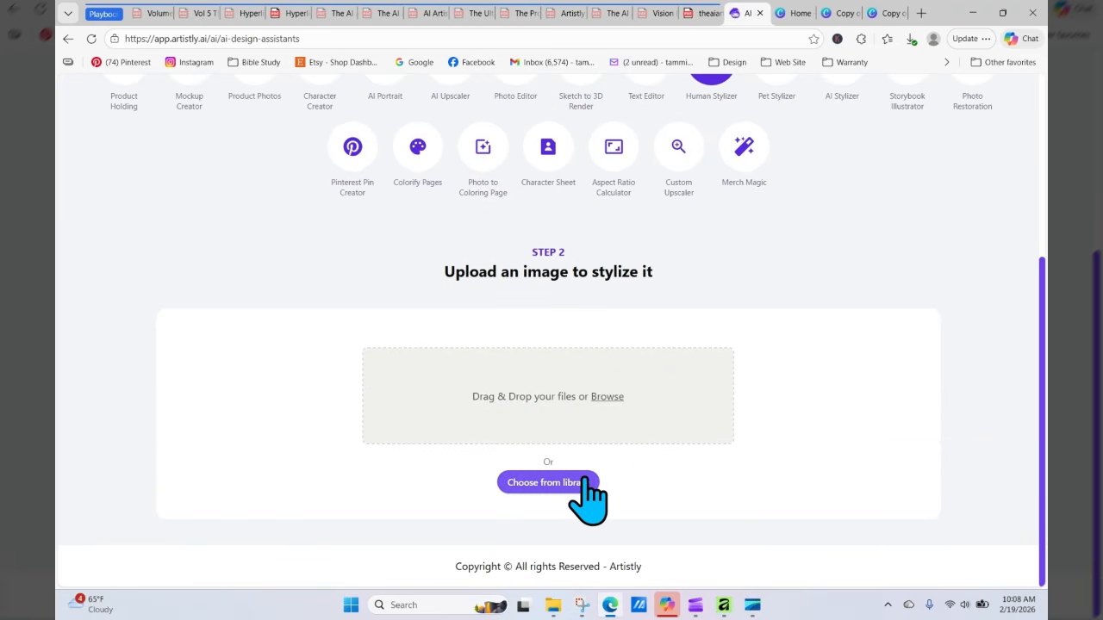
pyautogui.click(586, 489)
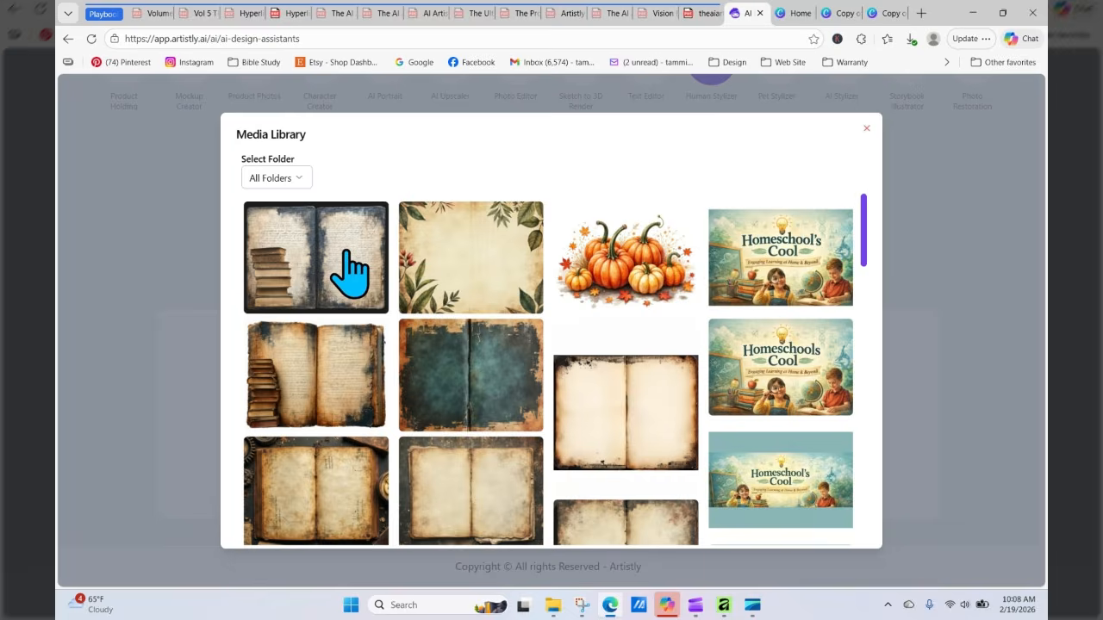
pyautogui.click(349, 274)
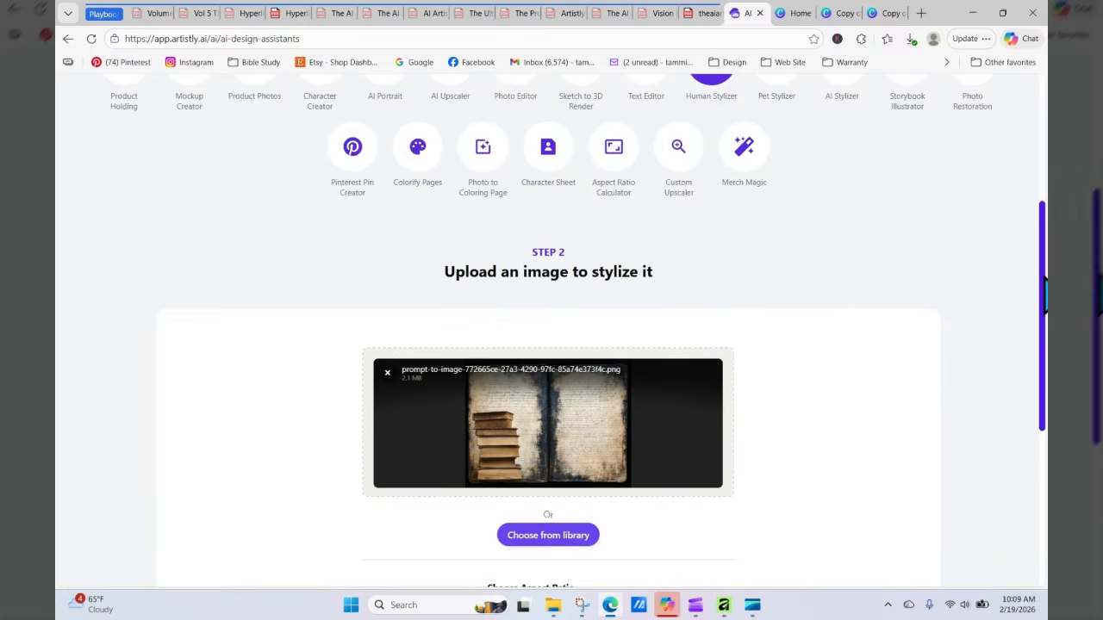
# Step: Prompt "convert the book stack into a watercolor image" with a 4:5 (896 X 1088) aspect ratio and stylize it
pyautogui.scroll(-4, 552, 362)
pyautogui.click(555, 355)
pyautogui.write('c')
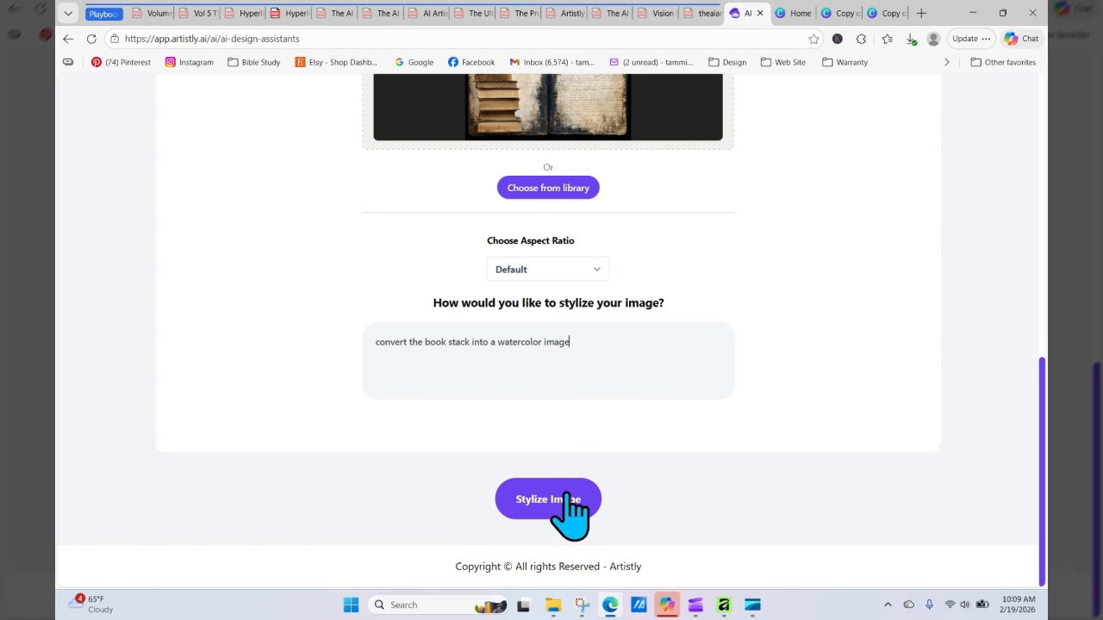
pyautogui.click(575, 278)
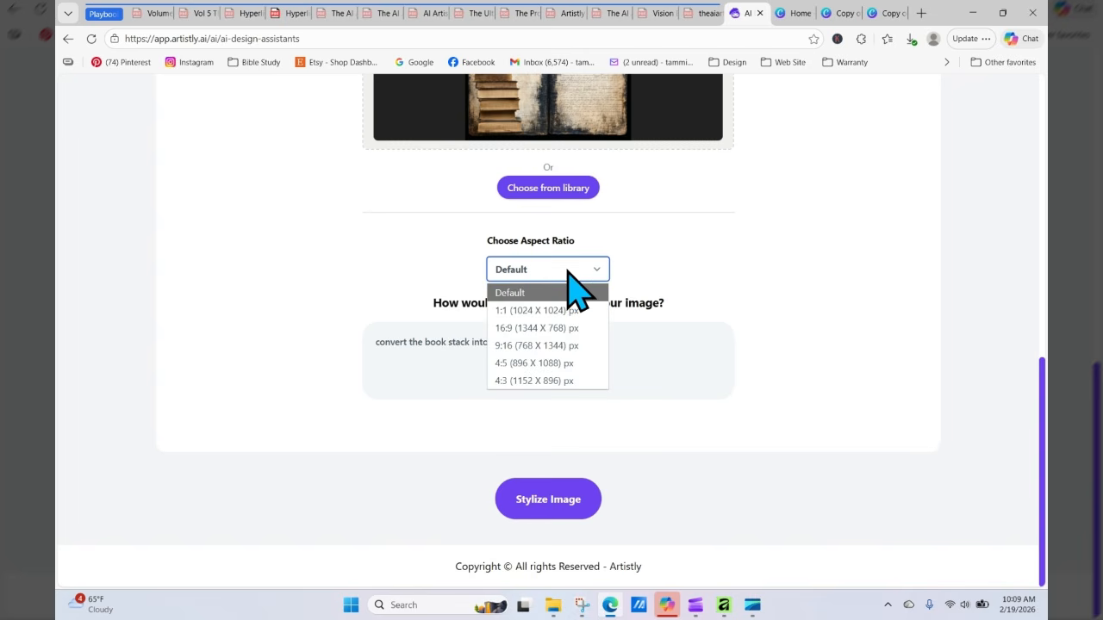
pyautogui.click(569, 363)
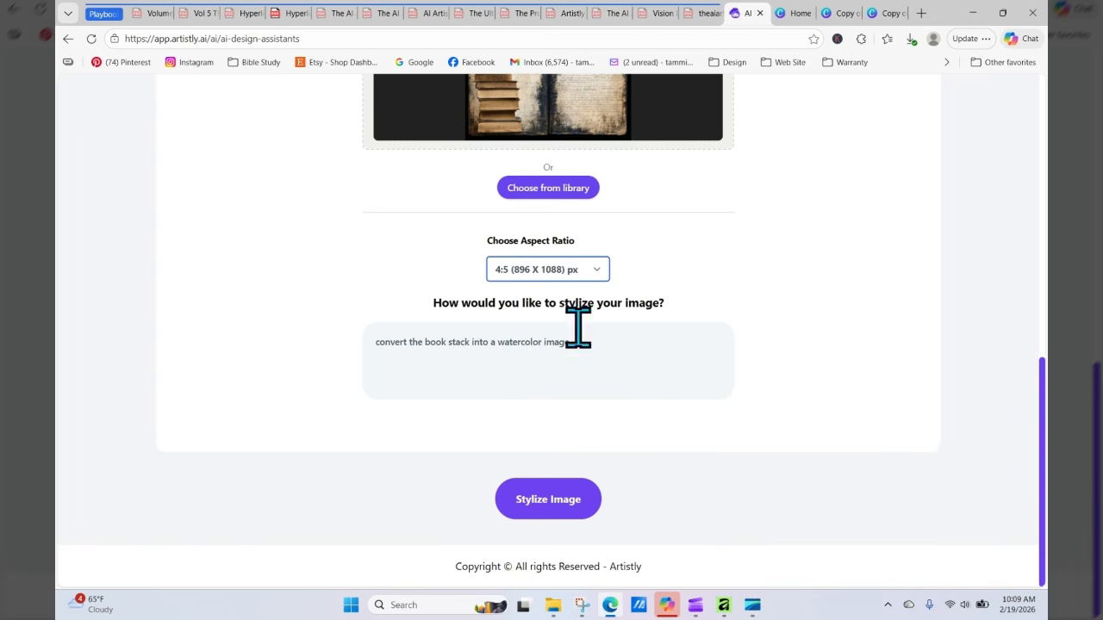
pyautogui.click(540, 498)
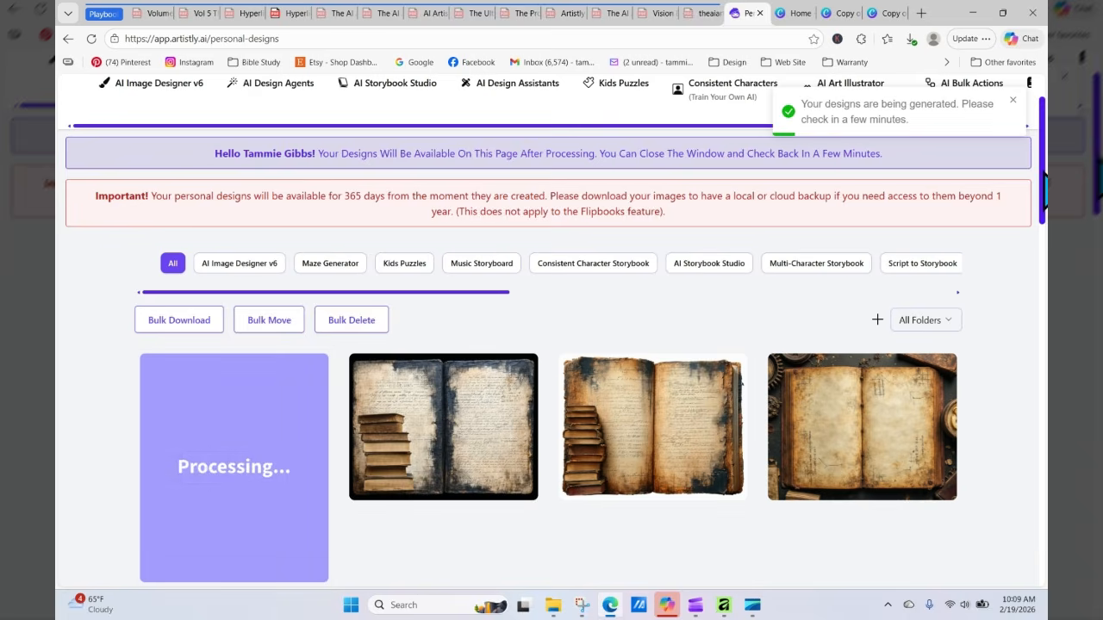
# Step: Scroll through the personal designs to check the generated watercolor book stack
pyautogui.scroll(-3, 578, 246)
pyautogui.scroll(4, 814, 222)
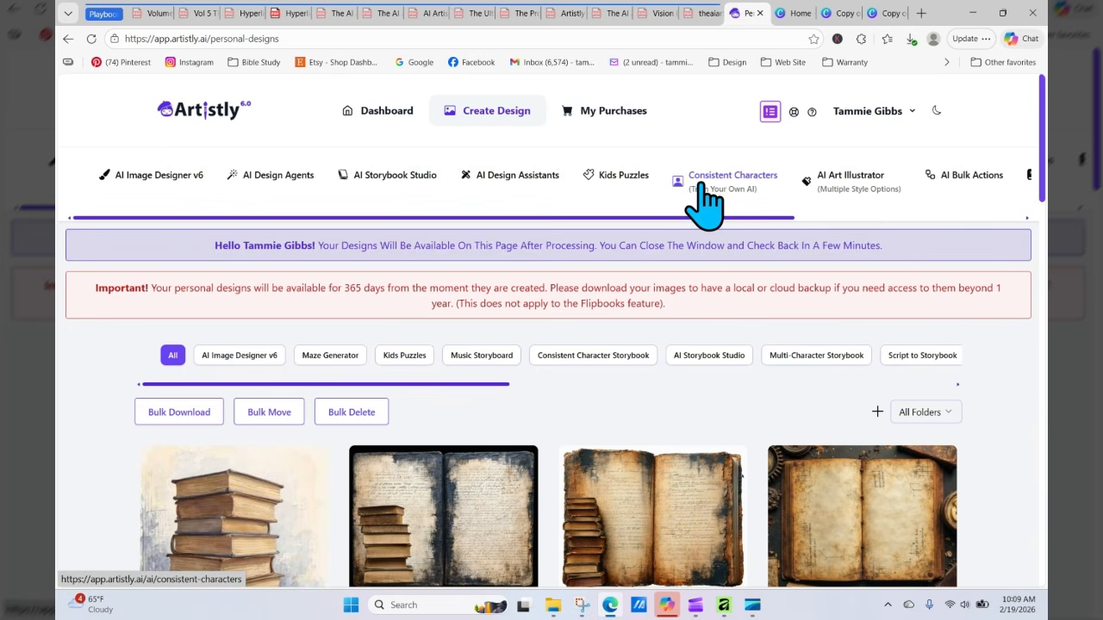
pyautogui.scroll(-2, 1044, 214)
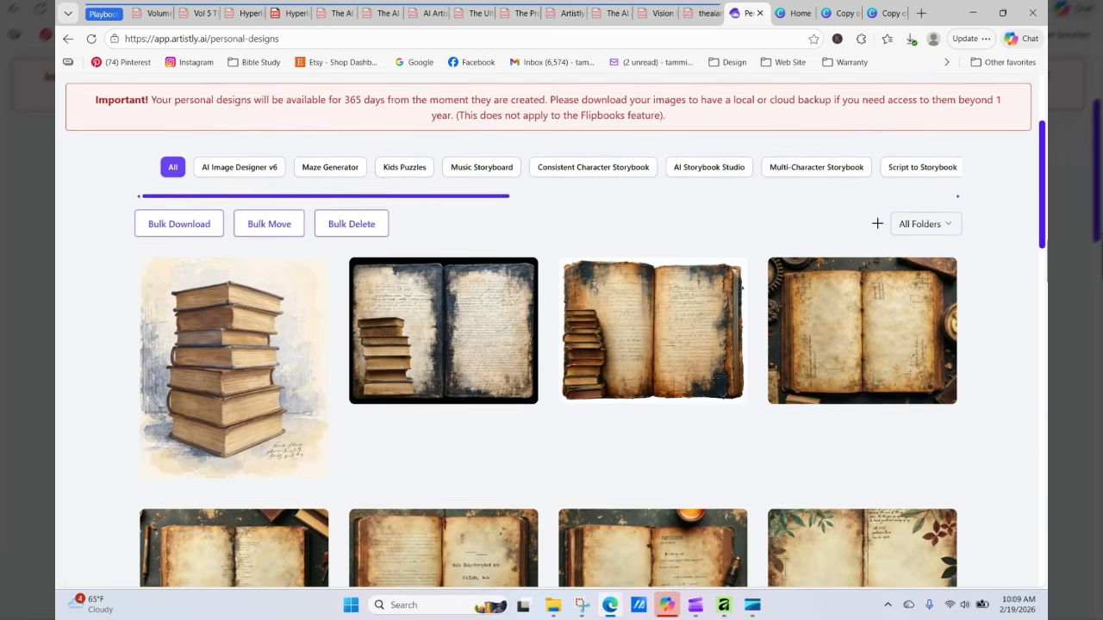
pyautogui.moveTo(307, 365)
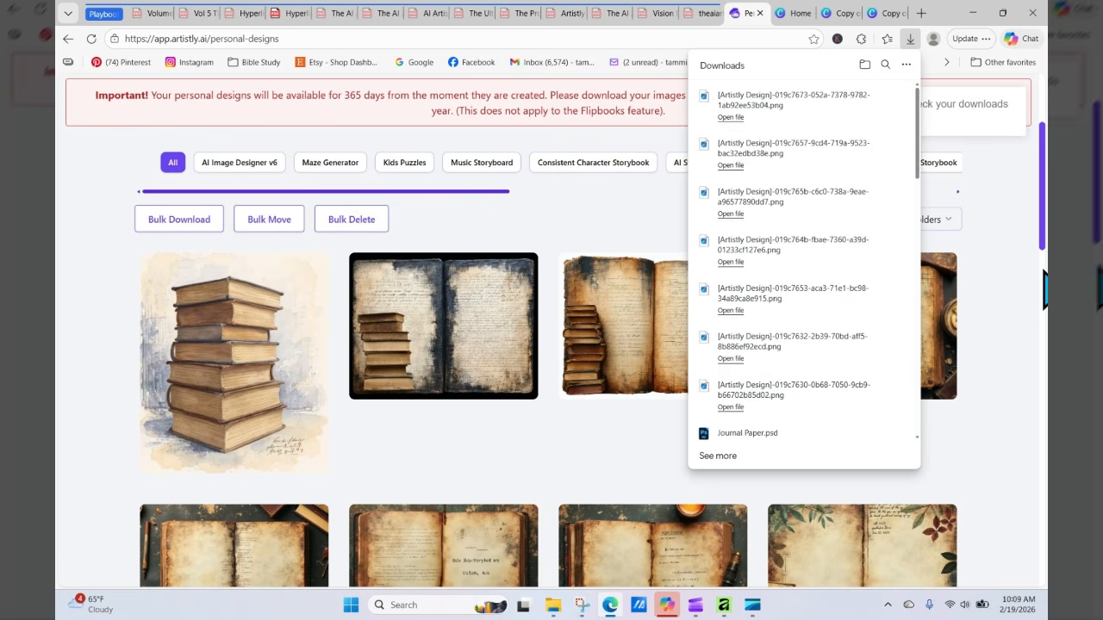
pyautogui.moveTo(1045, 204); pyautogui.dragTo(1041, 160)
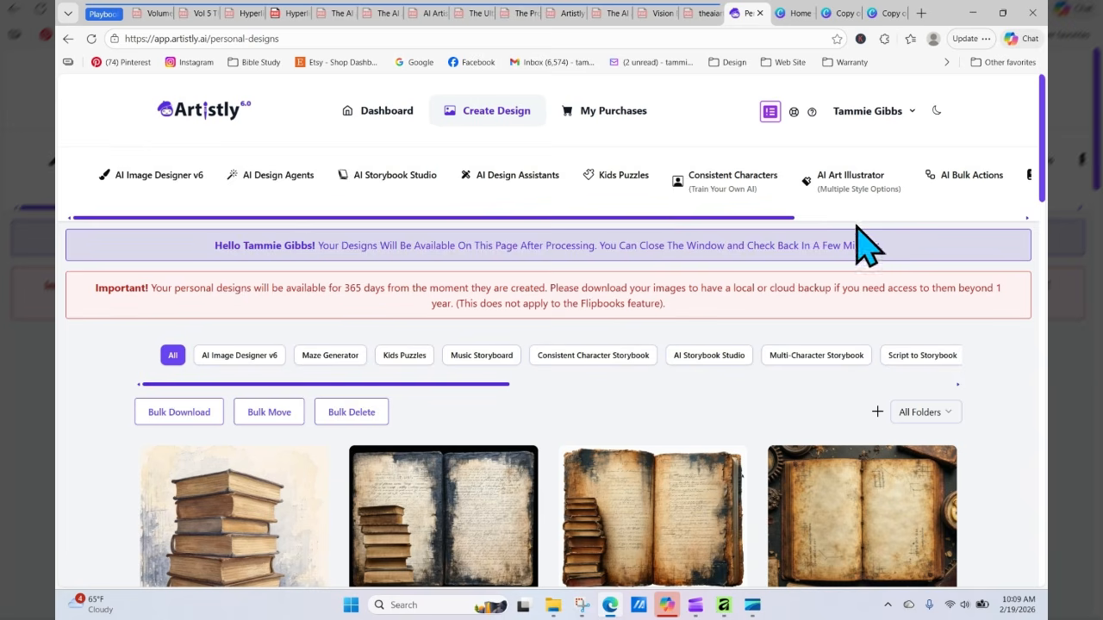
# Step: Reopen Human Stylizer with the same book-stack spread image and set the aspect ratio to 4:3 (1152 X 896)
pyautogui.click(279, 177)
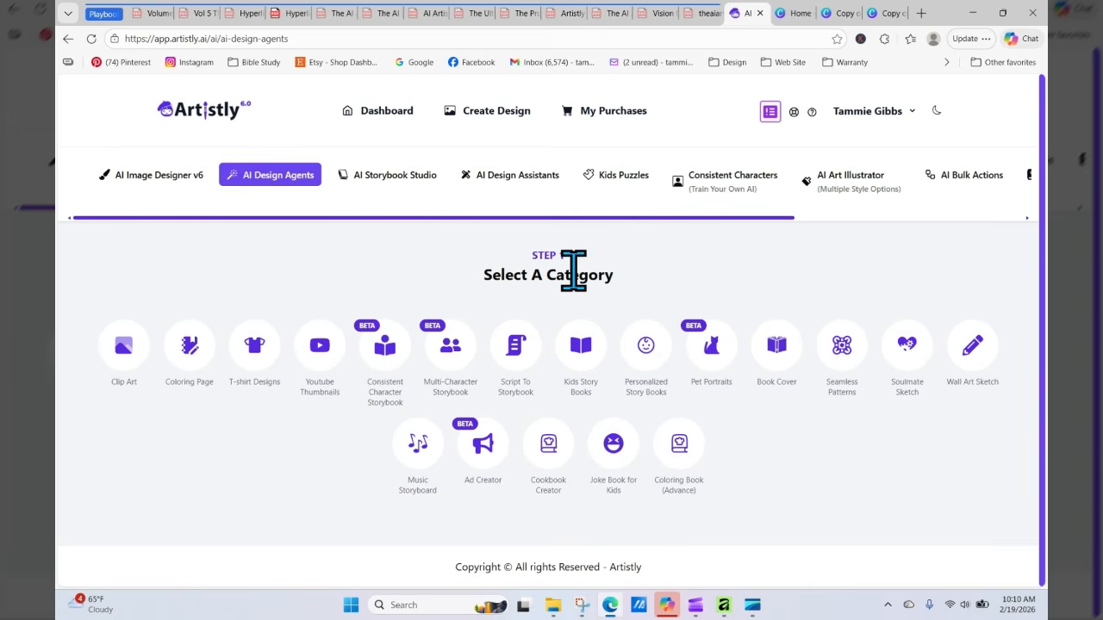
pyautogui.click(527, 177)
pyautogui.click(724, 362)
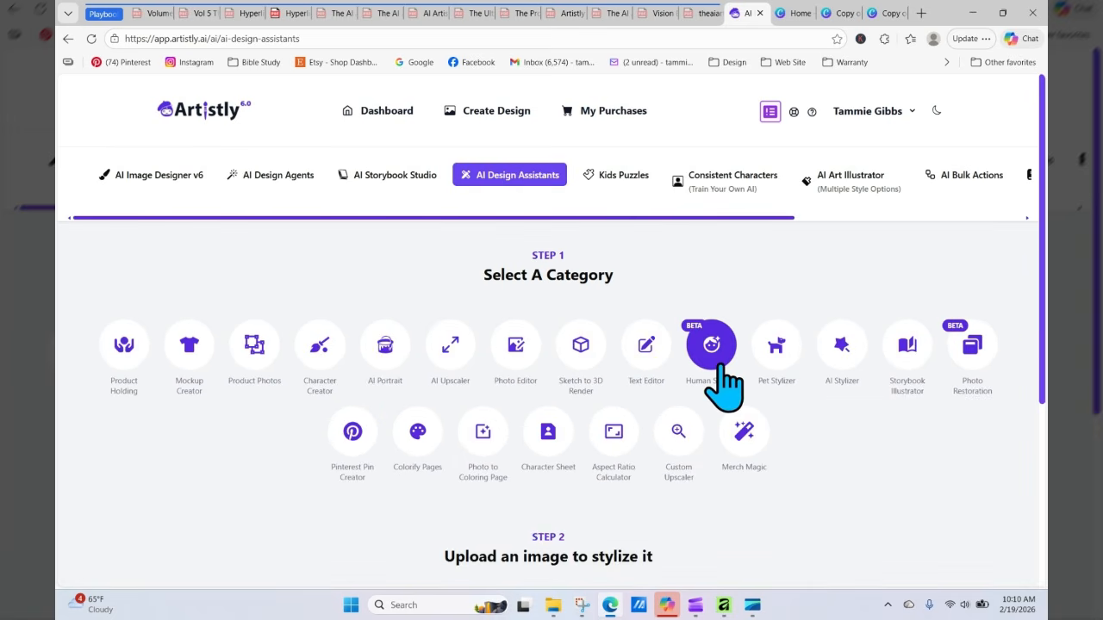
pyautogui.click(560, 482)
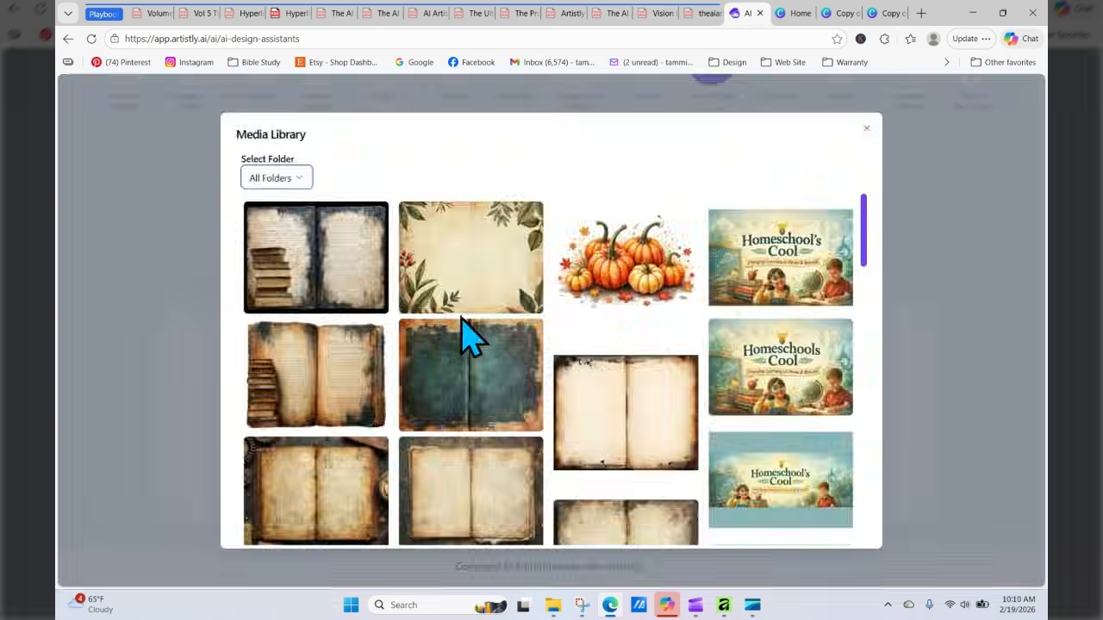
pyautogui.click(337, 276)
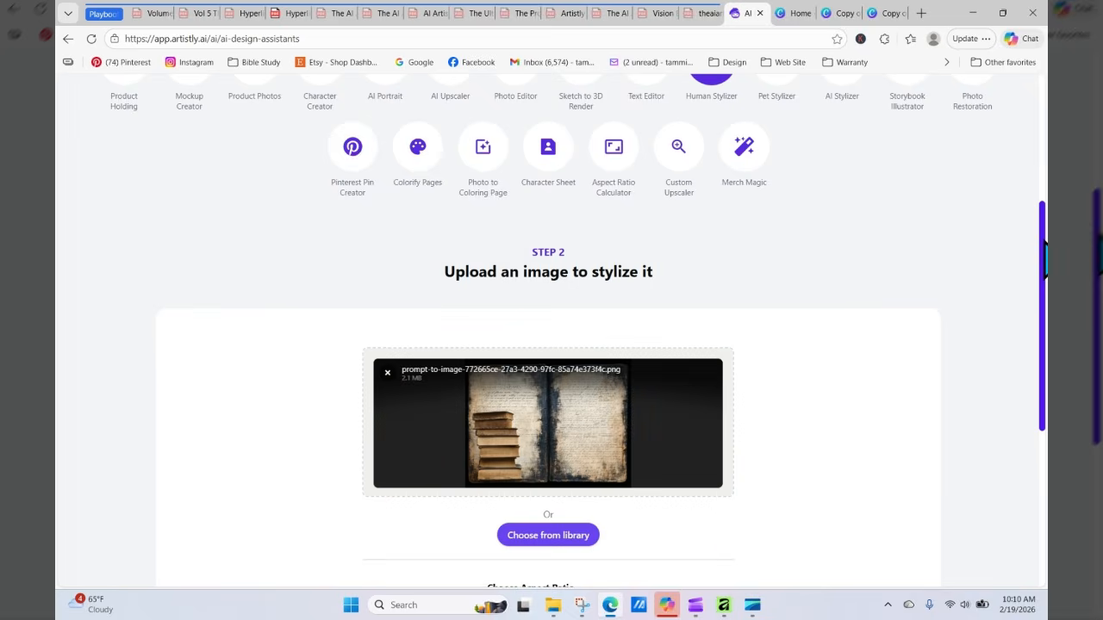
pyautogui.moveTo(1044, 254); pyautogui.dragTo(1044, 409)
pyautogui.click(556, 267)
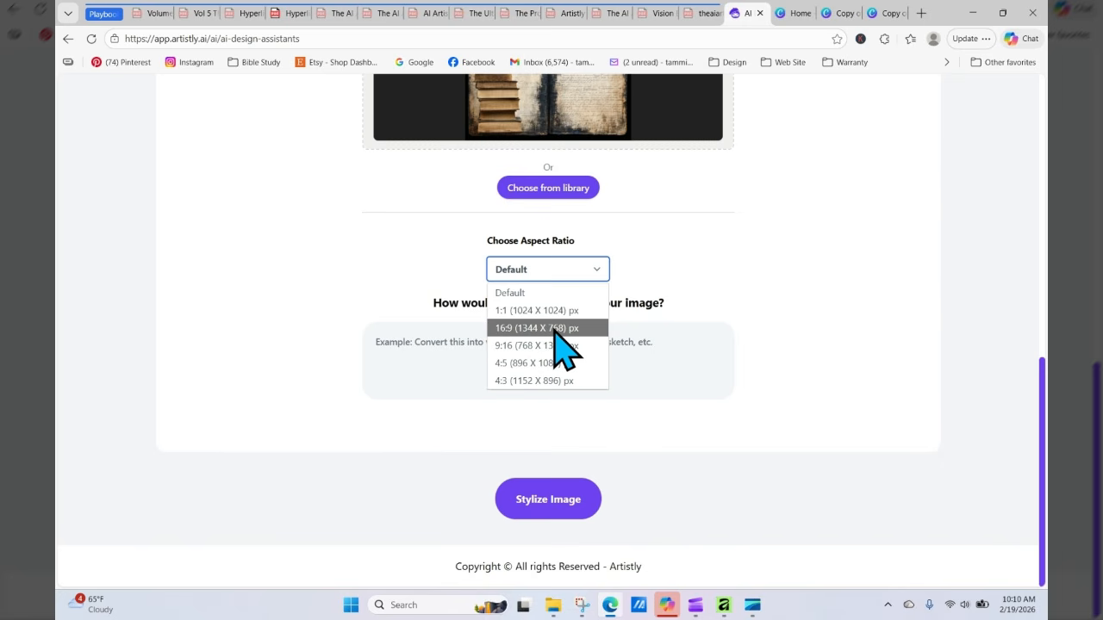
pyautogui.click(551, 380)
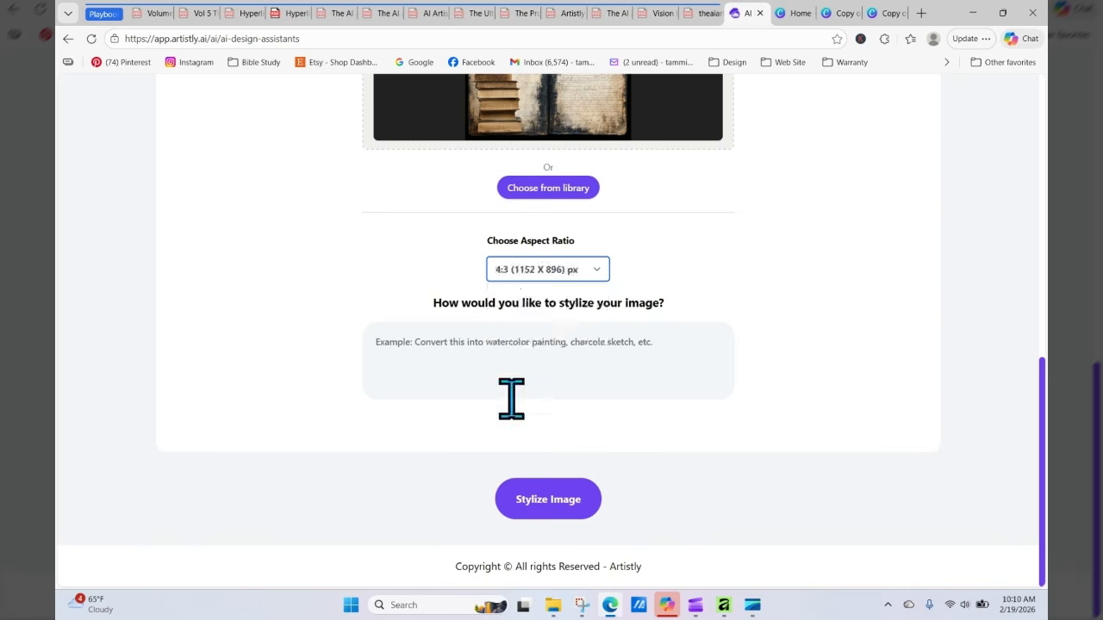
# Step: Prompt "Leave everything the same but change the book stack to a watercolor image" and stylize the image
pyautogui.click(417, 356)
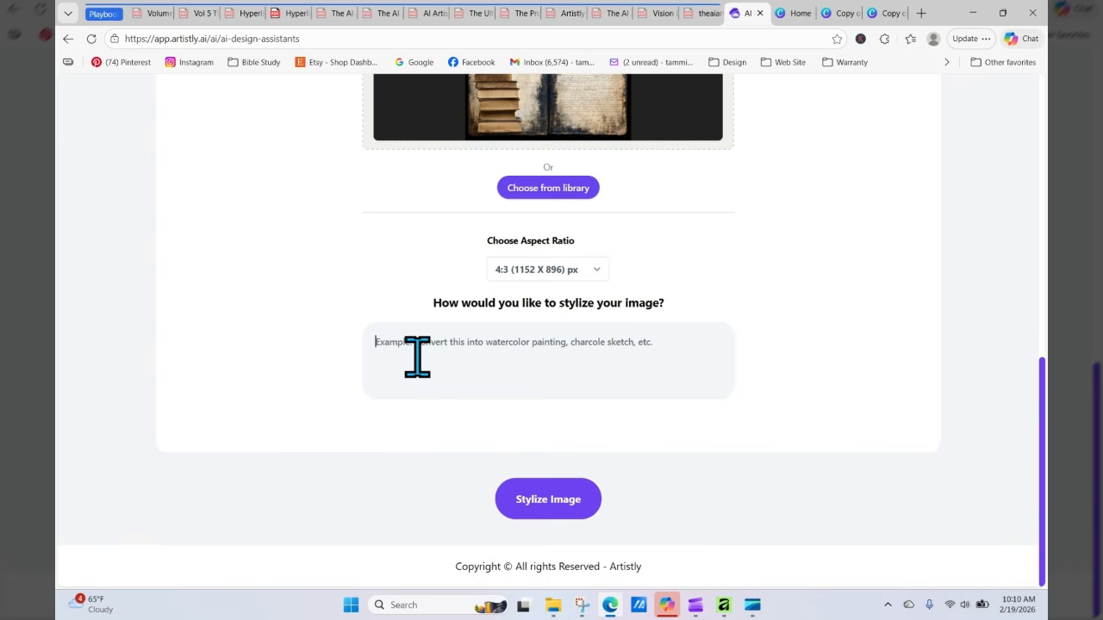
pyautogui.write('Co')
pyautogui.press('BackSpace')
pyautogui.press('BackSpace')
pyautogui.press('BackSpace')
pyautogui.write('L')
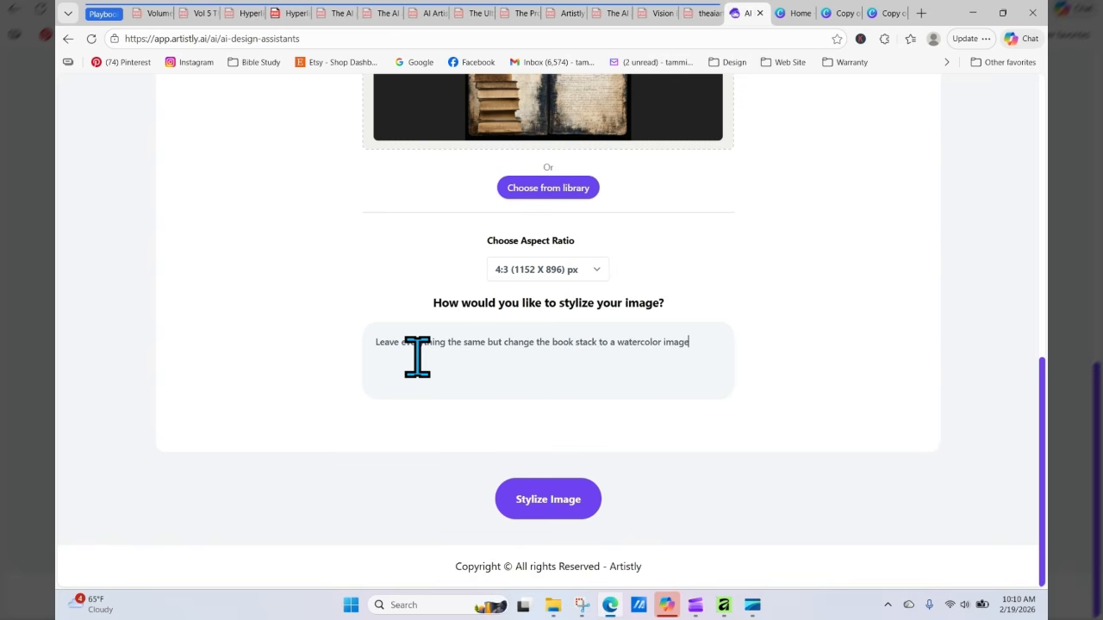
pyautogui.click(566, 498)
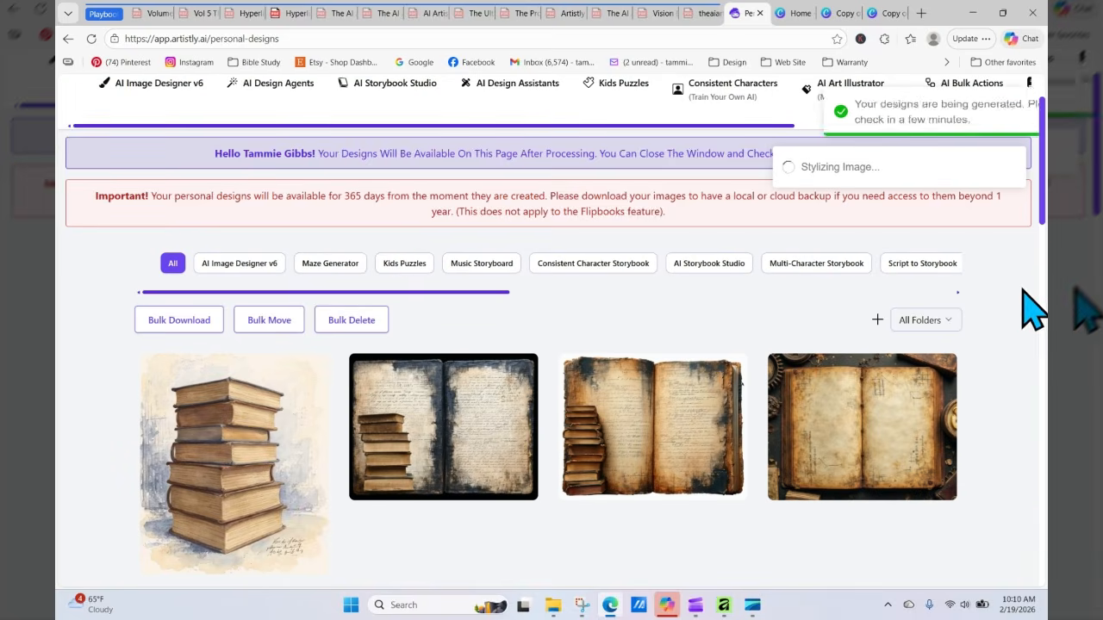
# Step: Download the standalone watercolor book stack image and reload the personal designs page
pyautogui.moveTo(449, 414)
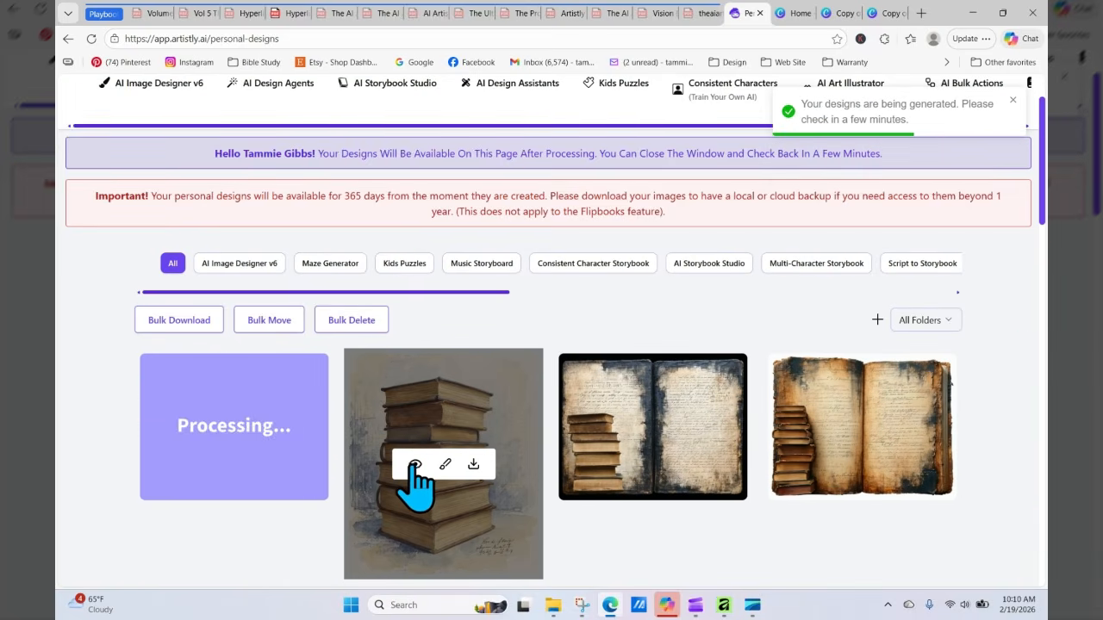
pyautogui.click(473, 464)
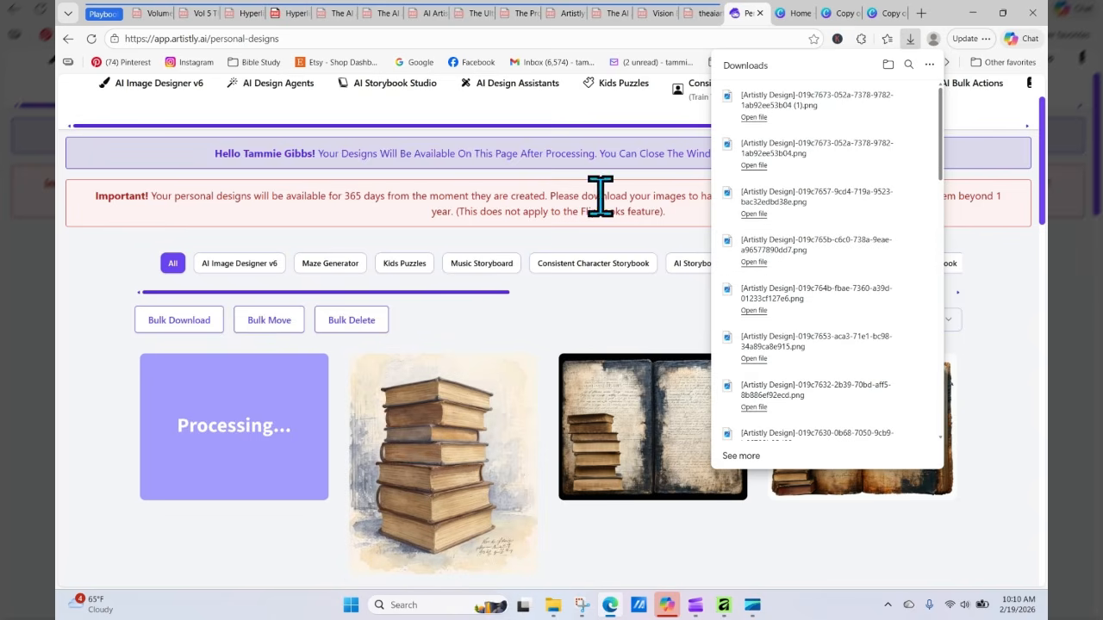
pyautogui.click(91, 39)
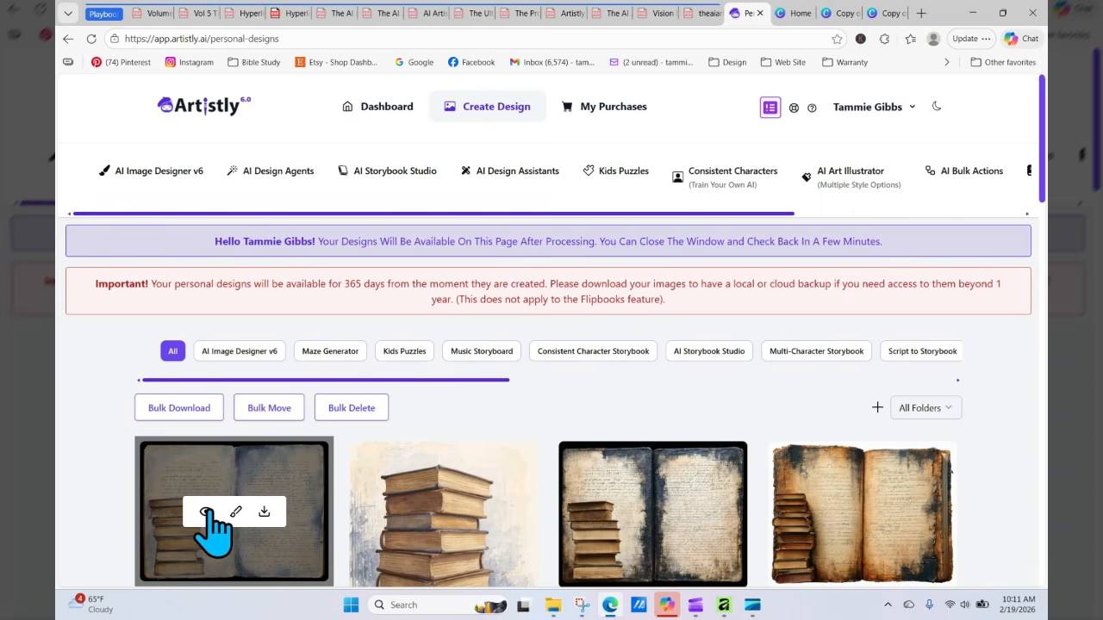
# Step: Preview the new stylized spread's details, then close the preview
pyautogui.click(203, 512)
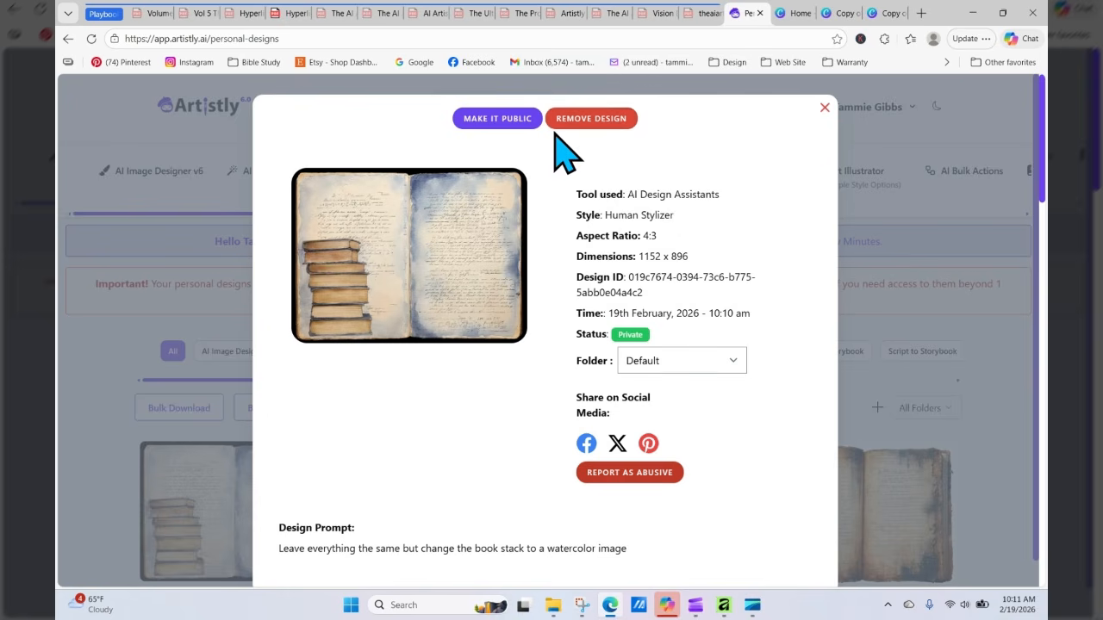
pyautogui.click(825, 108)
pyautogui.moveTo(250, 482)
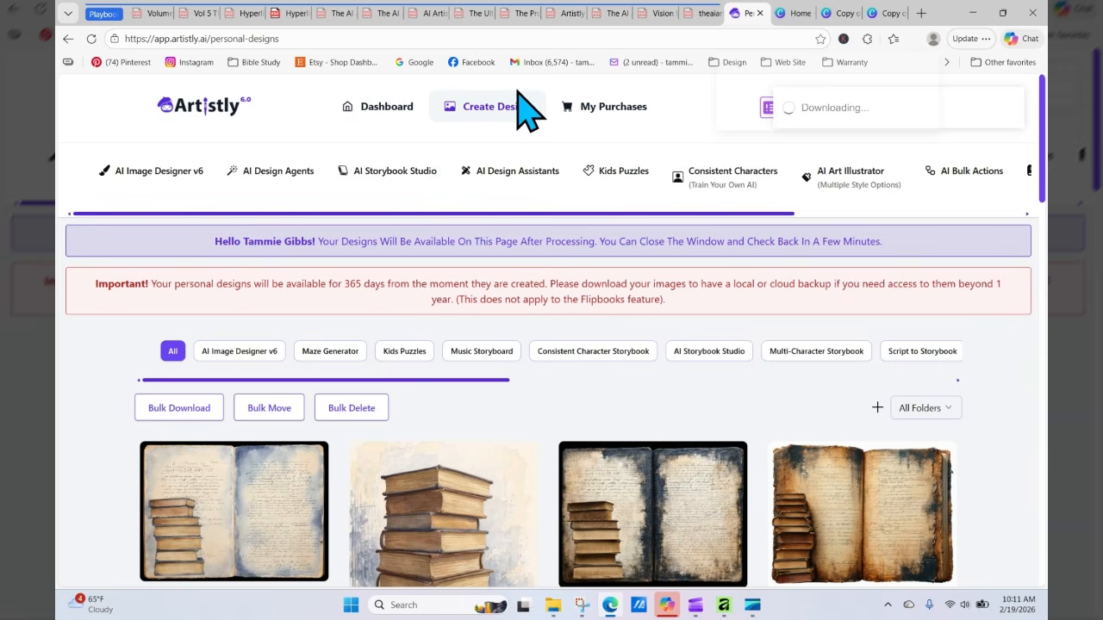
# Step: Upload the downloaded watercolor book stack image into the Junk Journal Bases design in Canva
pyautogui.click(837, 13)
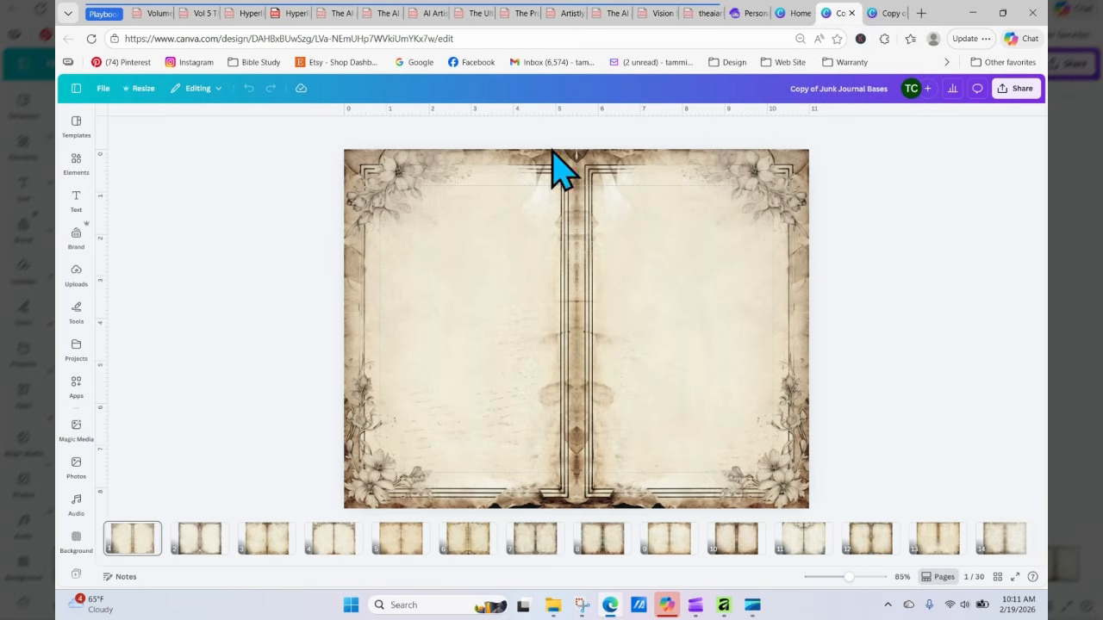
pyautogui.click(76, 274)
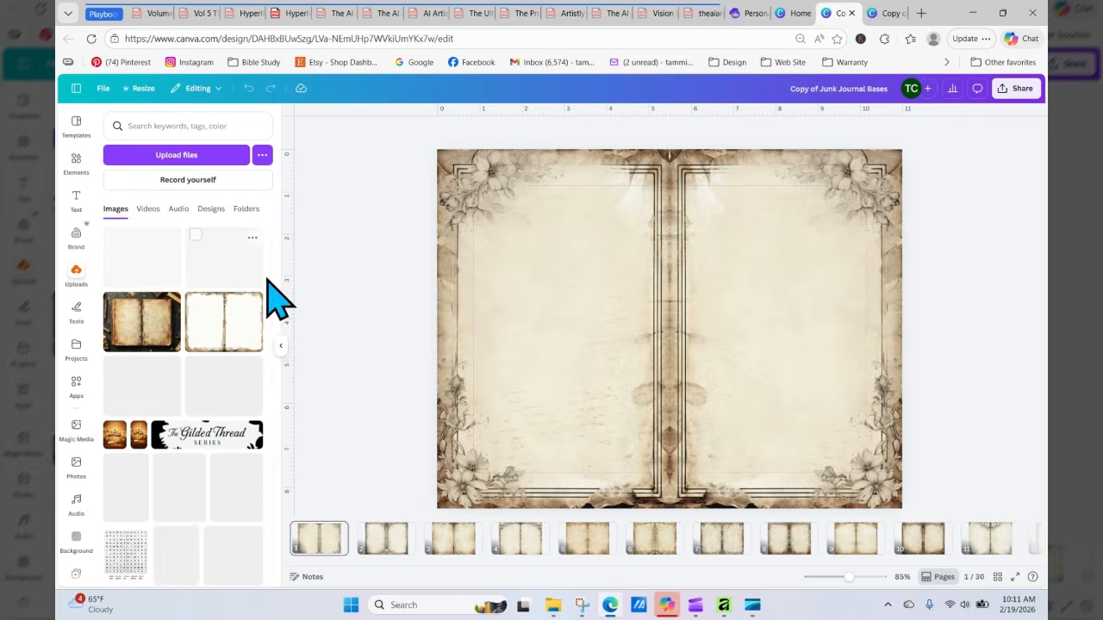
pyautogui.click(177, 157)
pyautogui.click(408, 148)
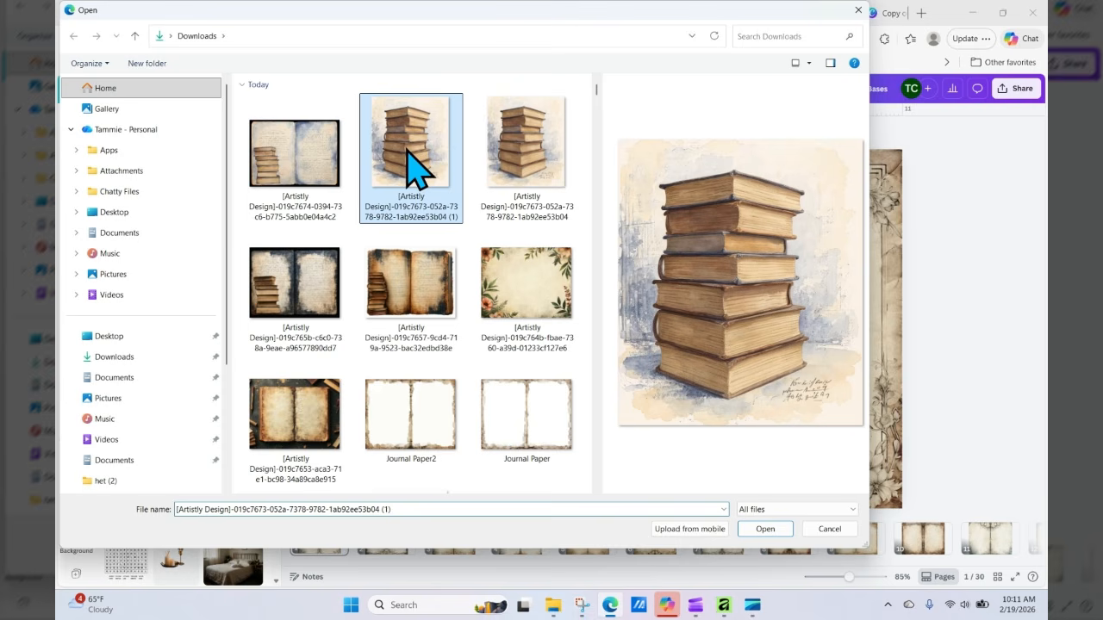
pyautogui.click(766, 529)
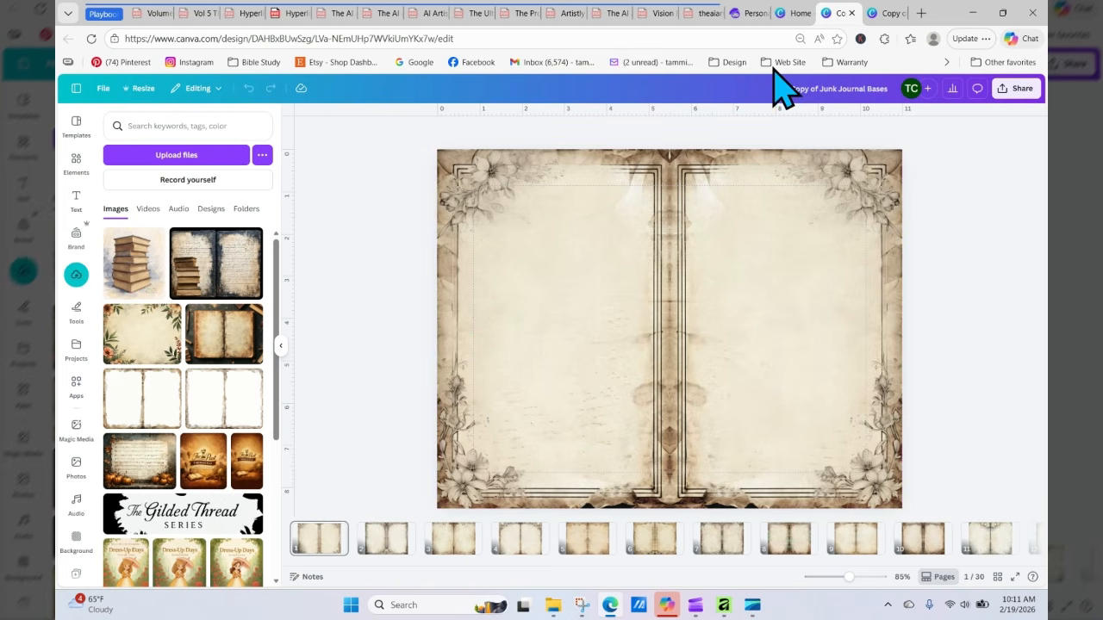
# Step: Switch to the Junk Journal Double Page Style 8 design and select the background image of the book-stack spread on page 2
pyautogui.click(791, 13)
pyautogui.click(877, 14)
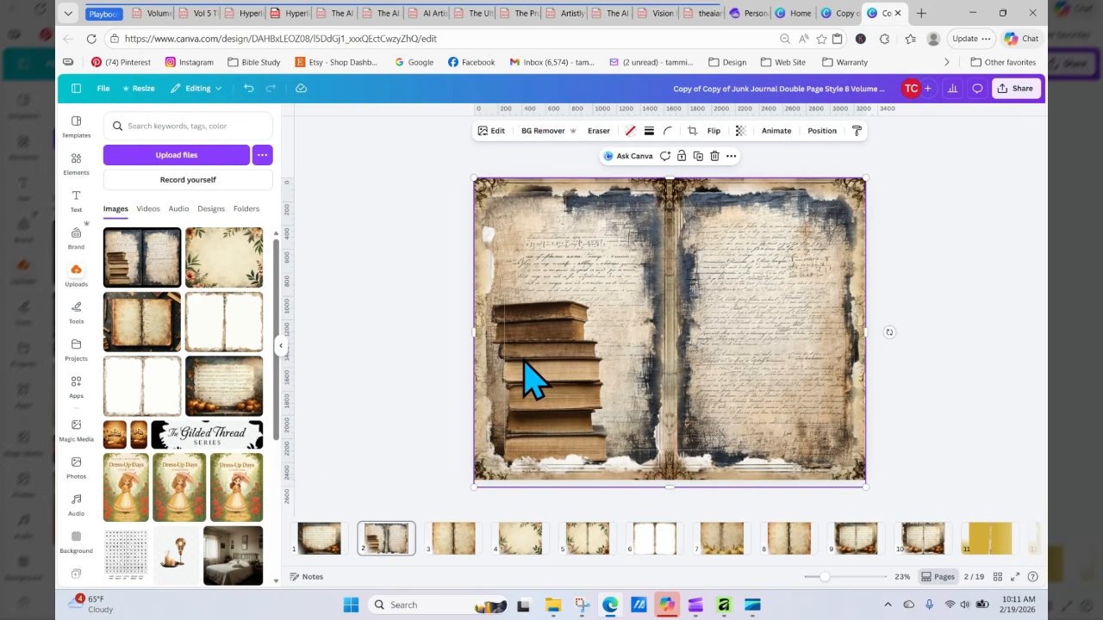
pyautogui.moveTo(477, 331); pyautogui.dragTo(553, 333)
pyautogui.click(486, 340)
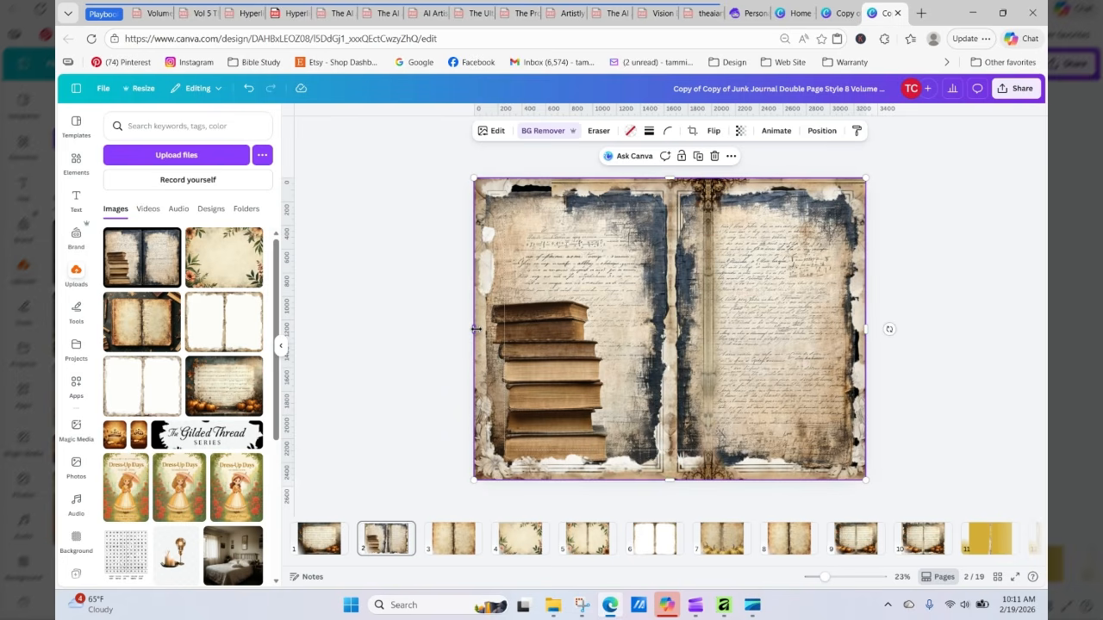
# Step: Open the image editing options and look at Magic Grab for the spread image, then return without grabbing anything
pyautogui.click(485, 130)
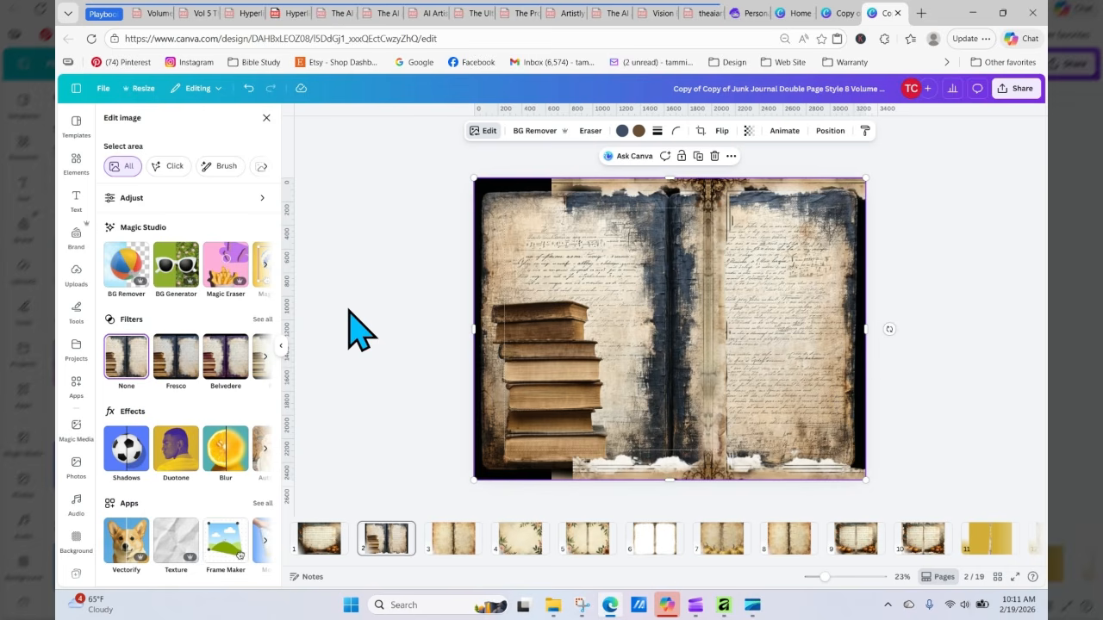
pyautogui.click(265, 264)
pyautogui.click(265, 263)
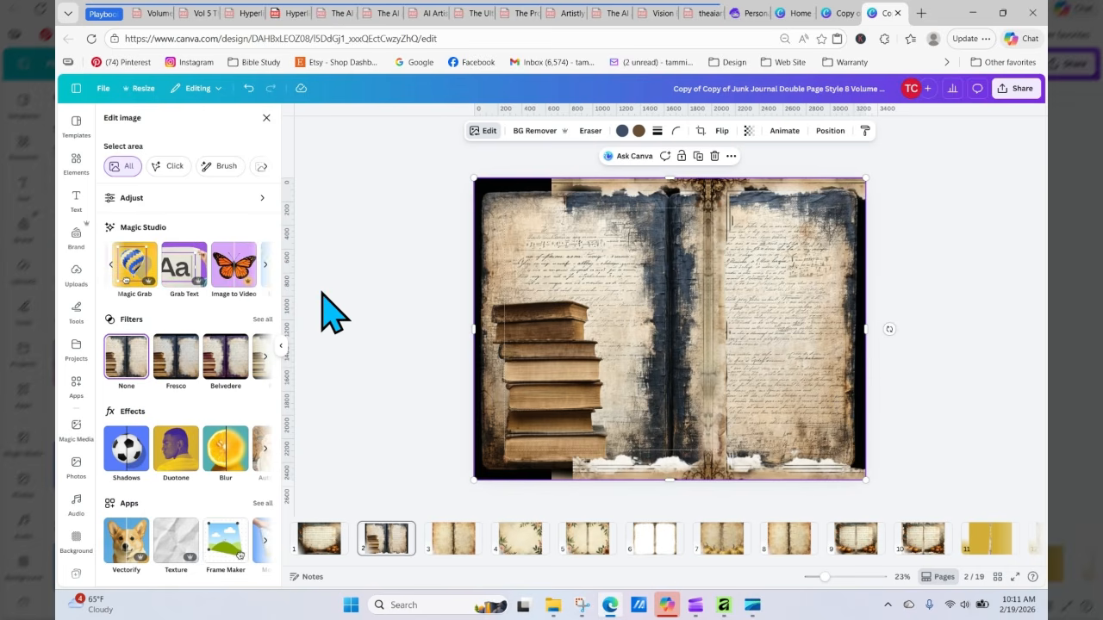
pyautogui.click(136, 264)
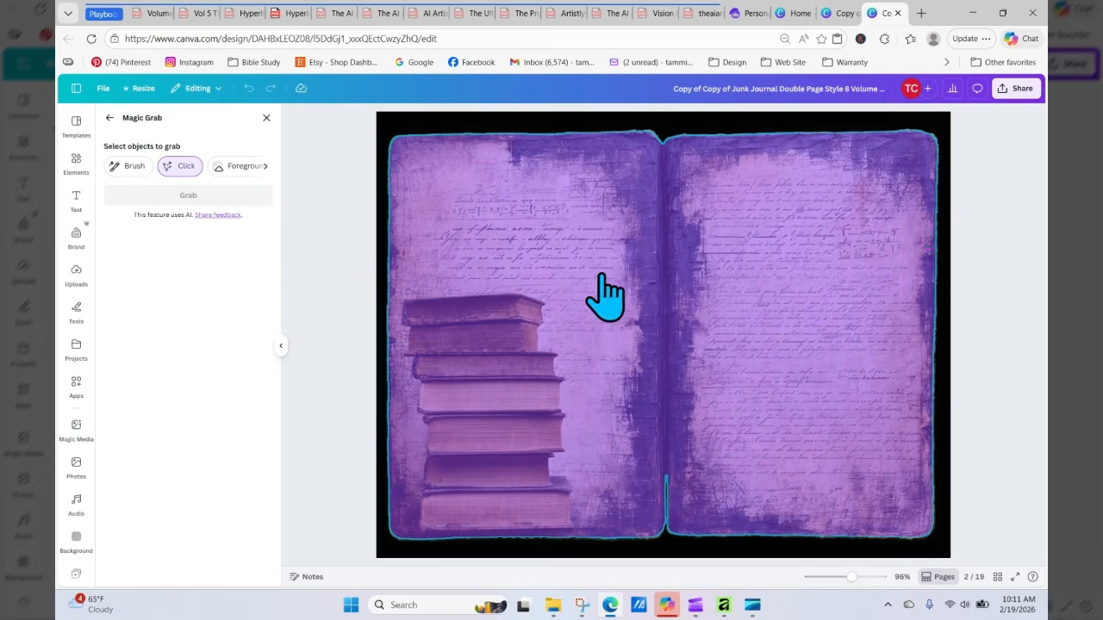
pyautogui.click(109, 118)
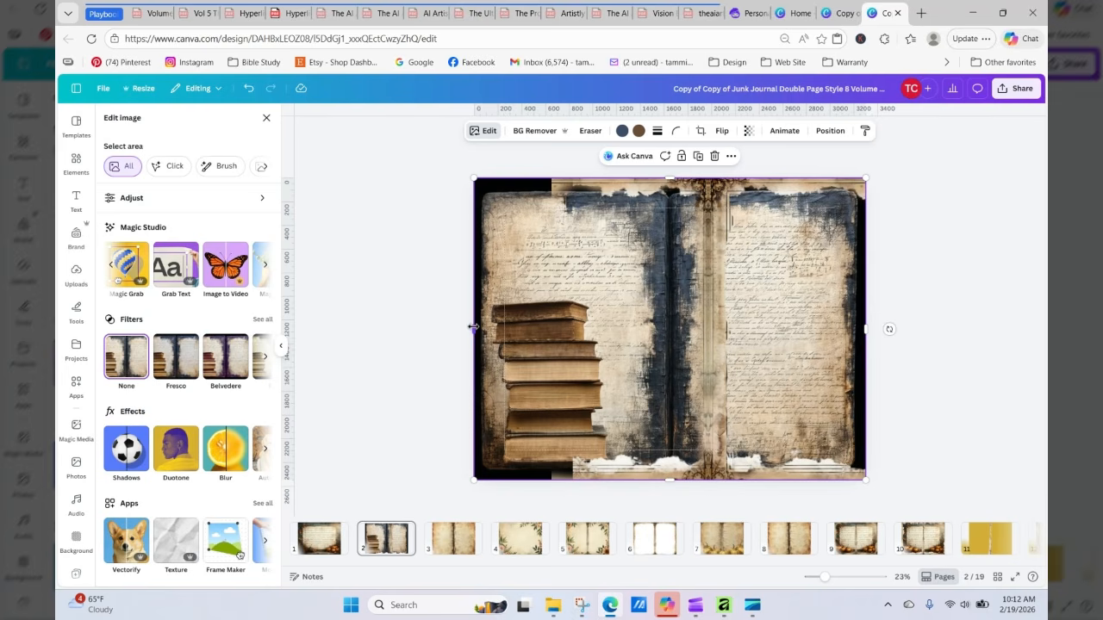
pyautogui.moveTo(473, 328)
pyautogui.mouseDown()
pyautogui.moveTo(492, 328)
pyautogui.moveTo(475, 328)
pyautogui.mouseUp()
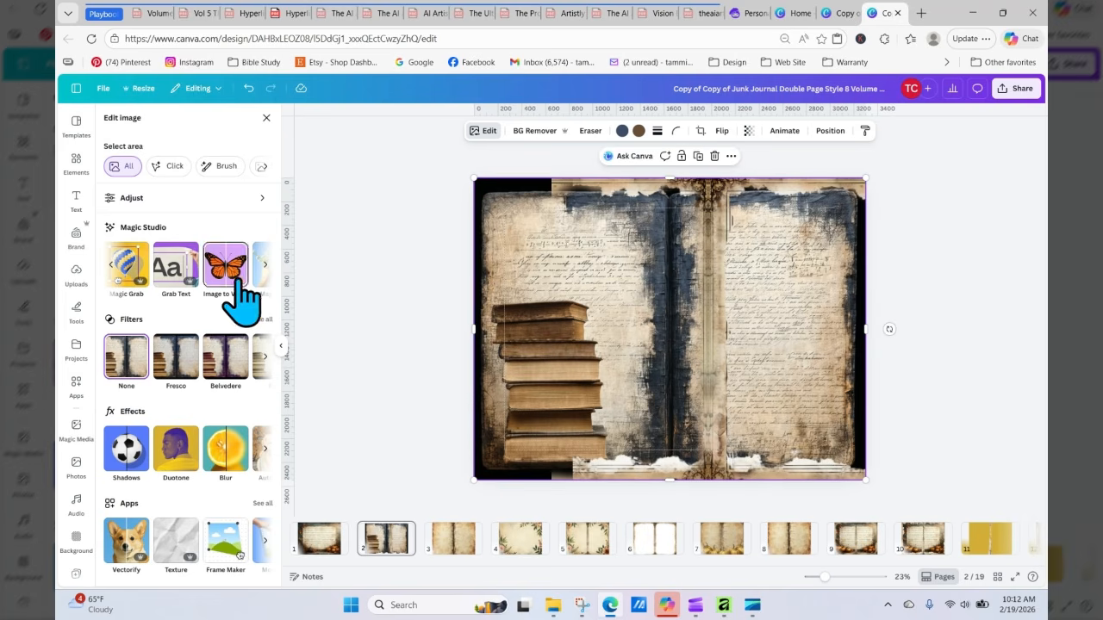
# Step: Upload the watercolor book stack image from the Downloads folder into this design
pyautogui.click(76, 274)
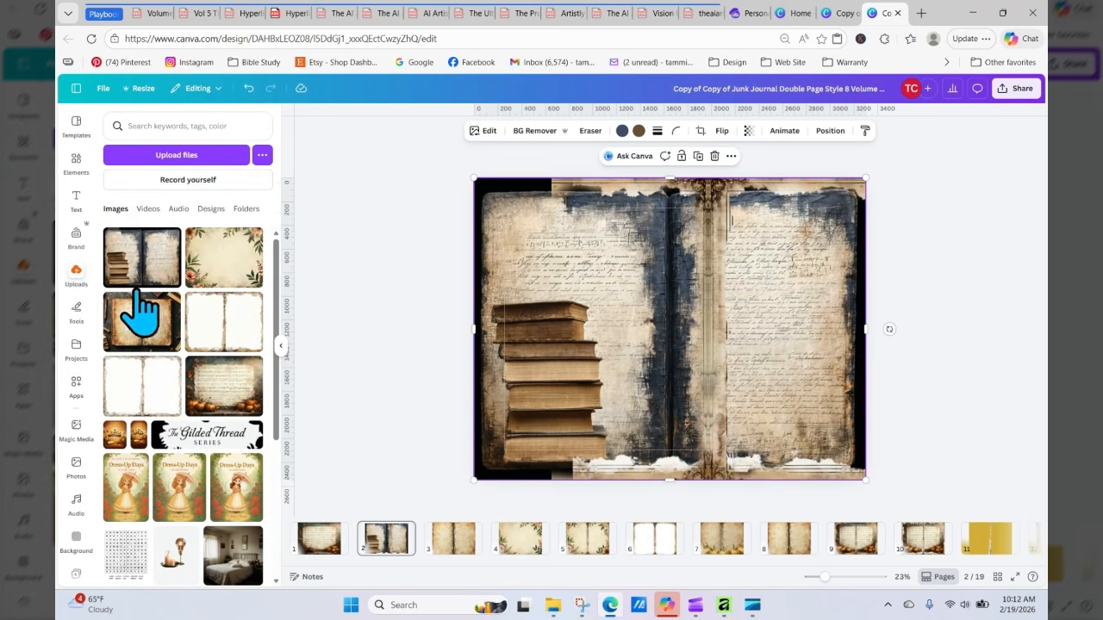
pyautogui.click(197, 156)
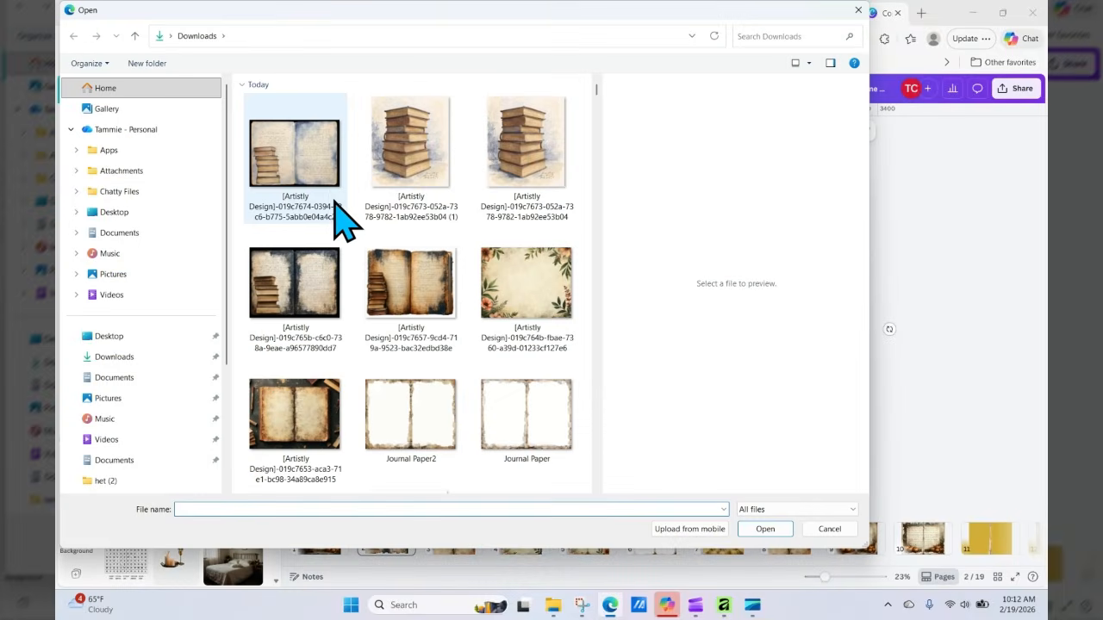
pyautogui.click(369, 200)
pyautogui.click(763, 528)
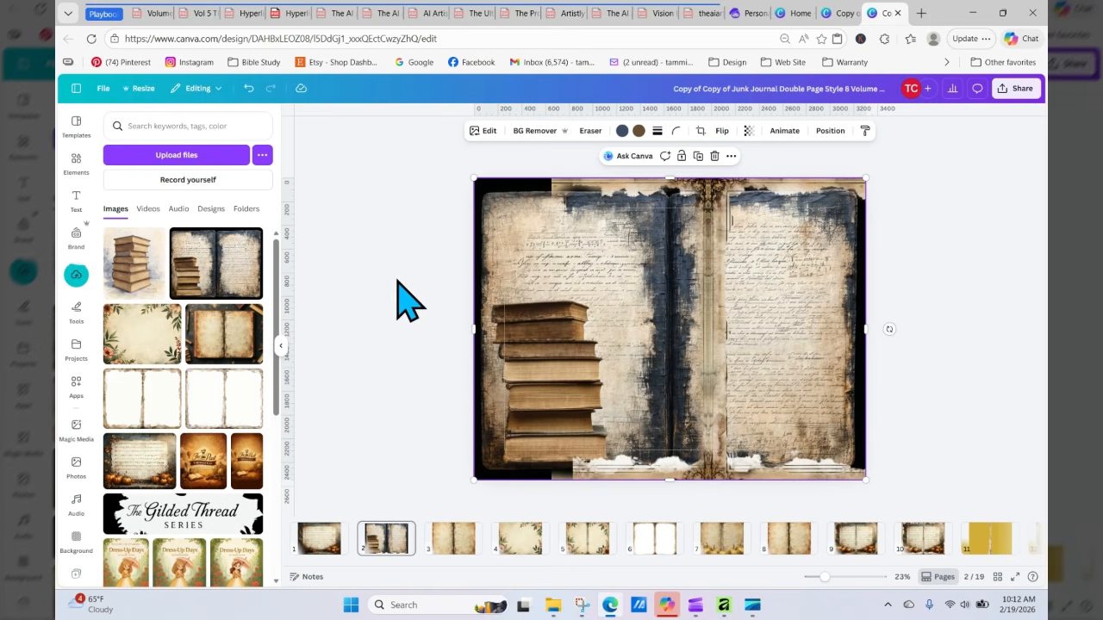
# Step: Add the uploaded watercolor book stack to page 2, remove its background, and move it onto the left page
pyautogui.click(130, 276)
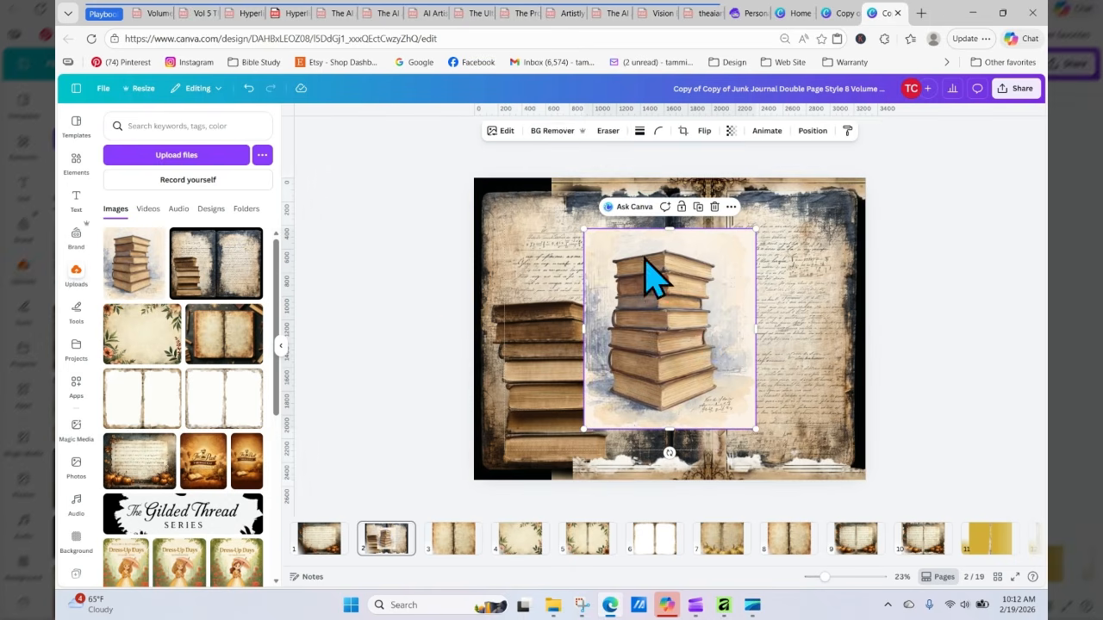
pyautogui.click(526, 131)
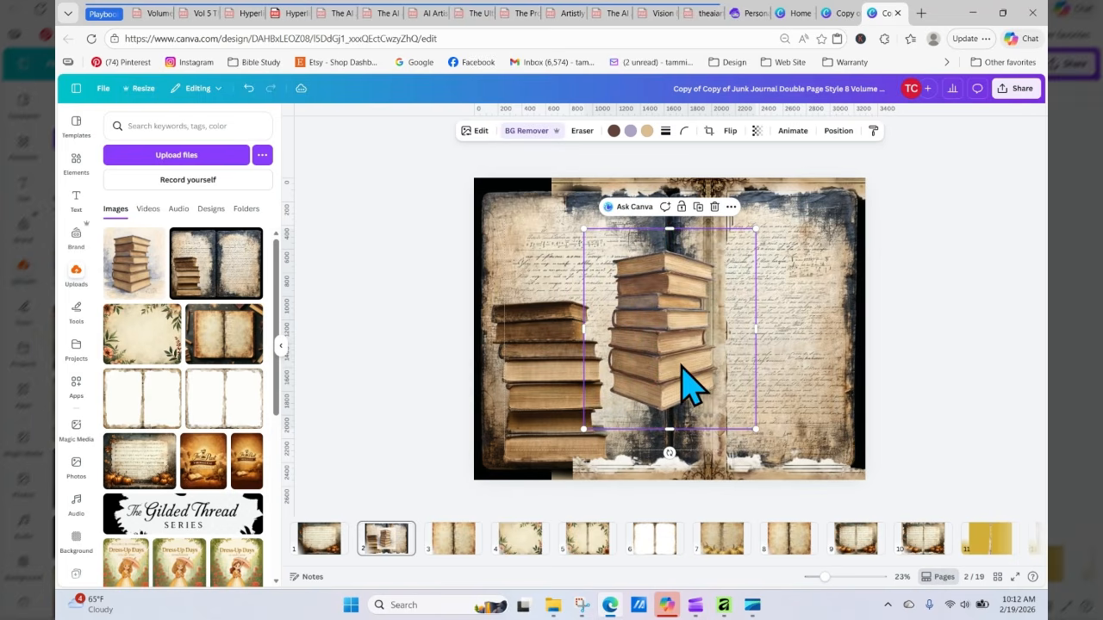
pyautogui.moveTo(690, 381); pyautogui.dragTo(516, 405)
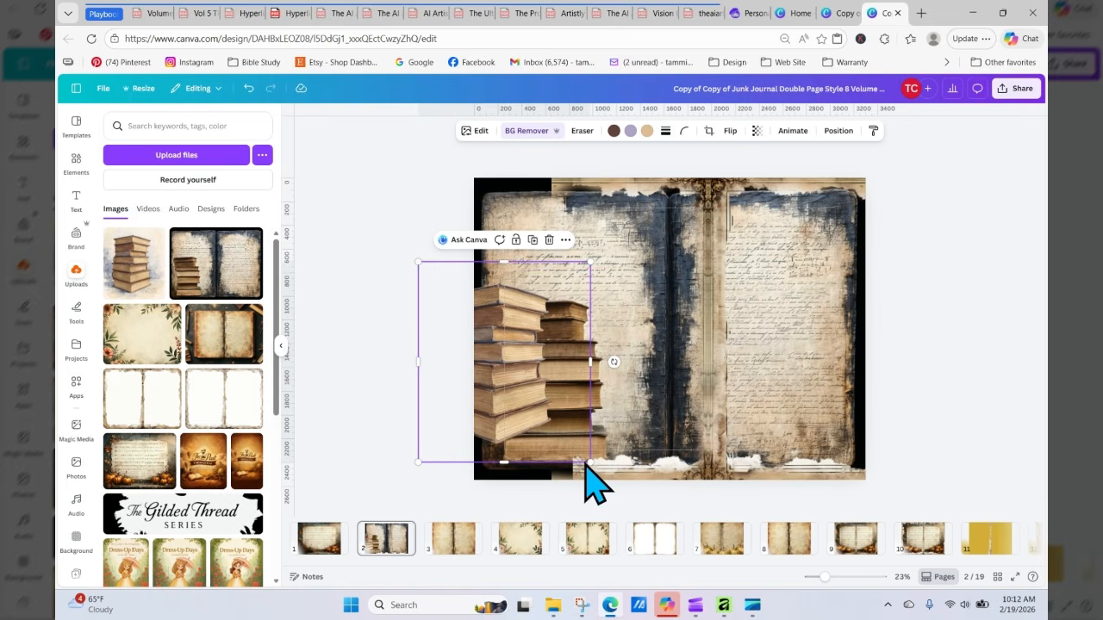
pyautogui.moveTo(603, 485)
pyautogui.mouseDown()
pyautogui.moveTo(603, 468)
pyautogui.moveTo(657, 468)
pyautogui.moveTo(591, 492)
pyautogui.mouseUp()
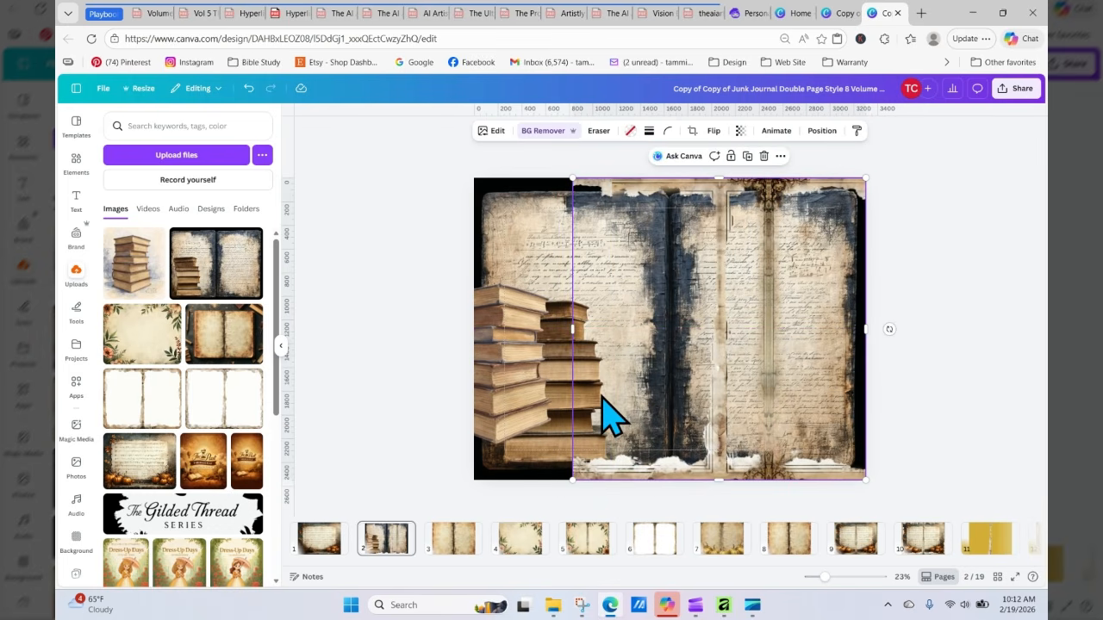
# Step: Enlarge the watercolor book stack and position it over the lower part of the left page
pyautogui.click(582, 414)
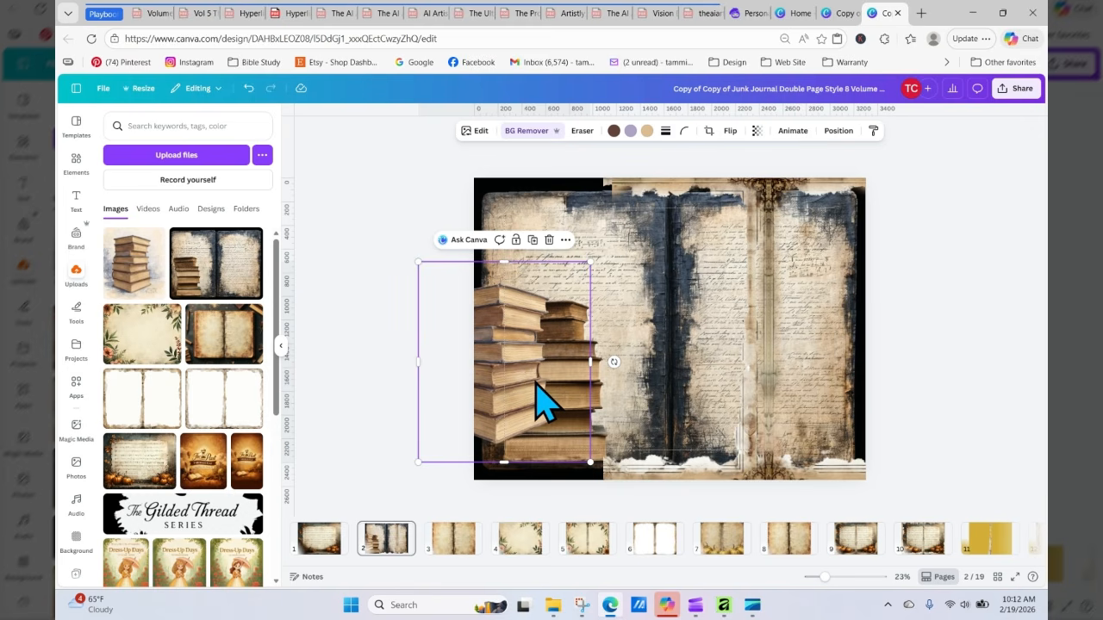
pyautogui.moveTo(536, 381); pyautogui.dragTo(579, 416)
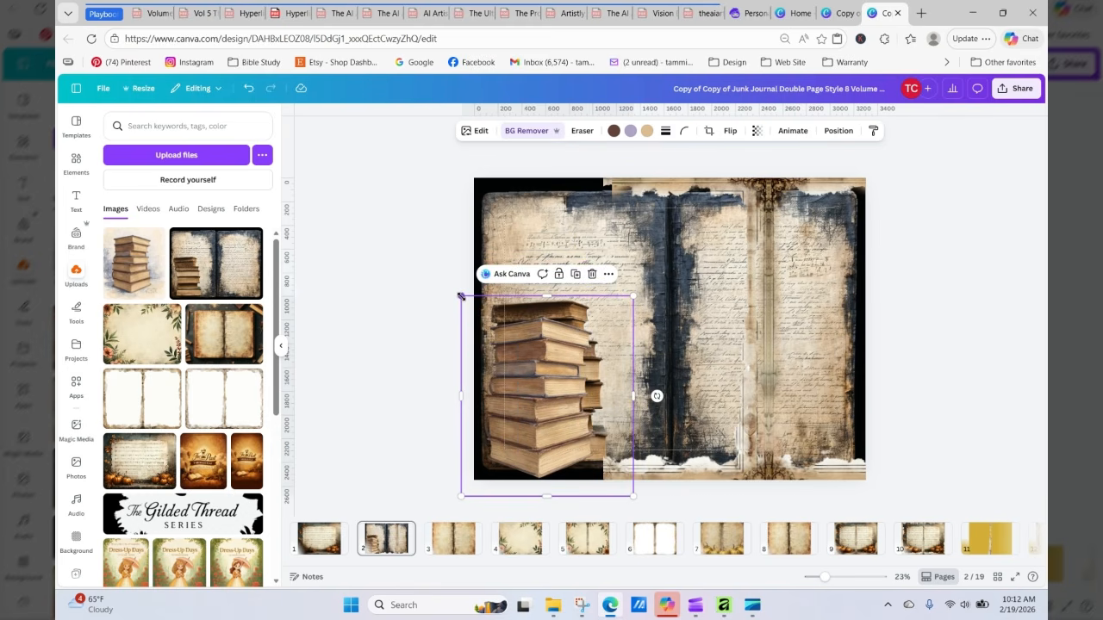
pyautogui.moveTo(461, 296); pyautogui.dragTo(440, 270)
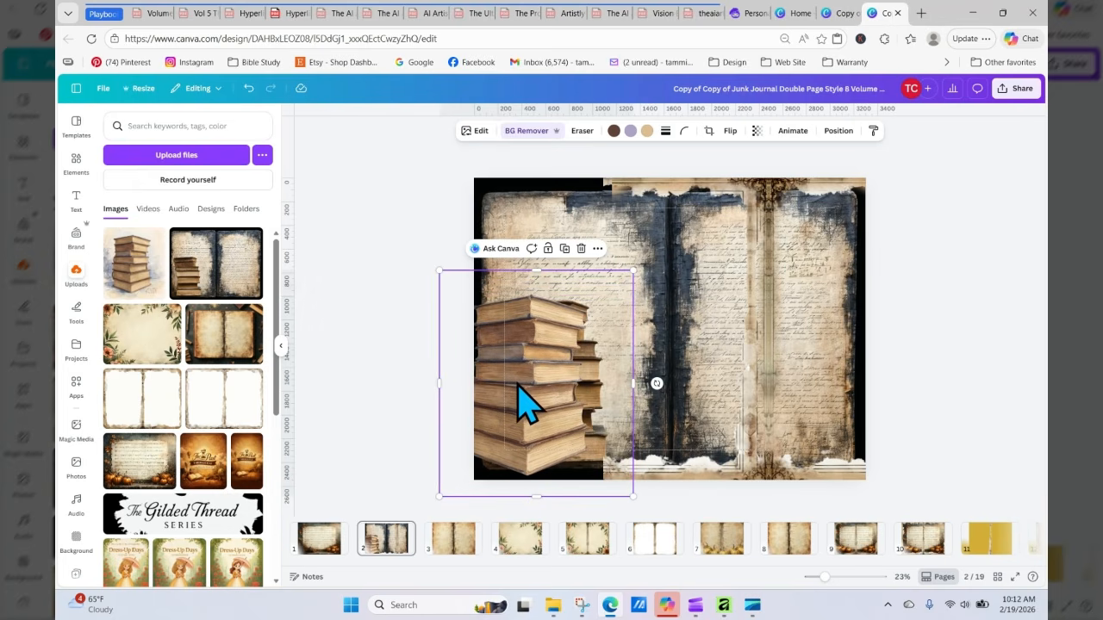
pyautogui.moveTo(519, 384); pyautogui.dragTo(541, 381)
# Step: Stretch the right page's background image leftward across the spread to cover the original book stack
pyautogui.click(732, 353)
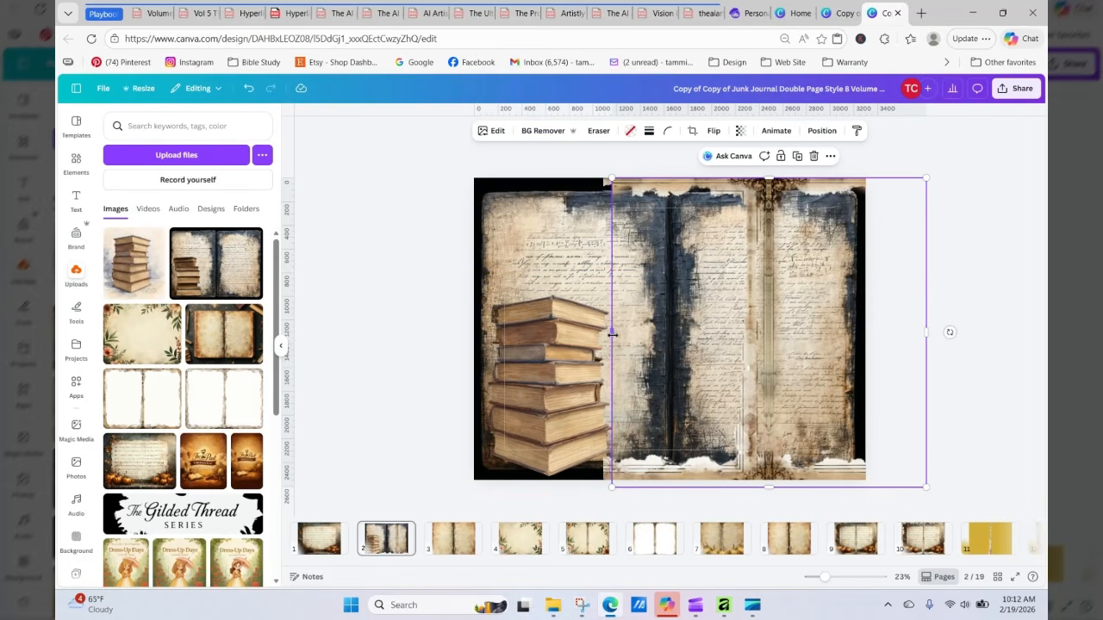
pyautogui.moveTo(607, 335); pyautogui.dragTo(662, 345)
pyautogui.click(637, 339)
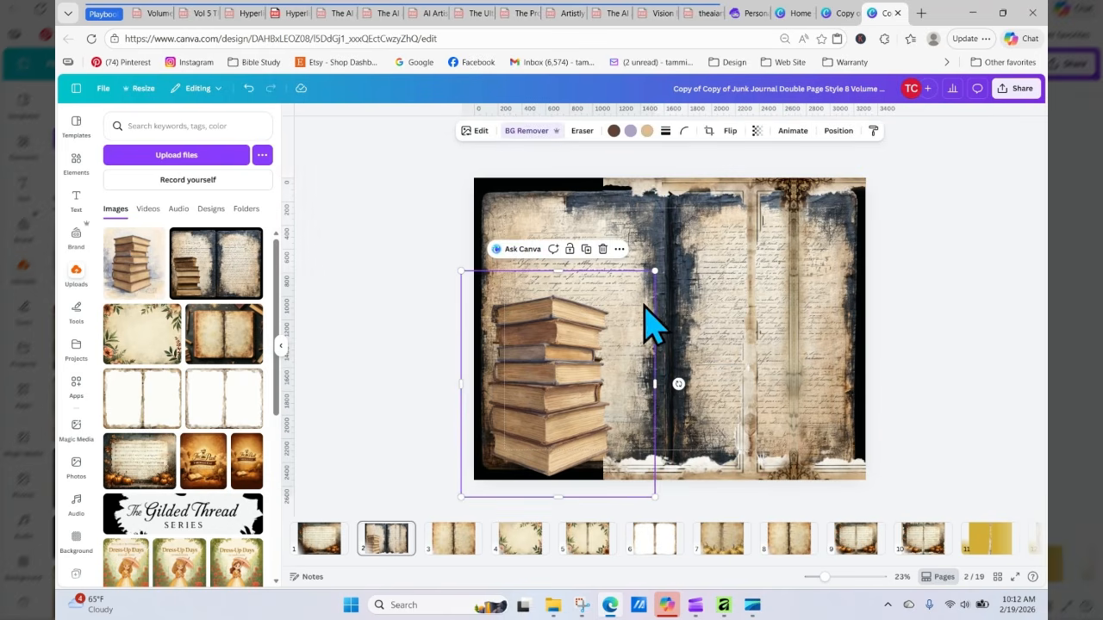
pyautogui.click(645, 214)
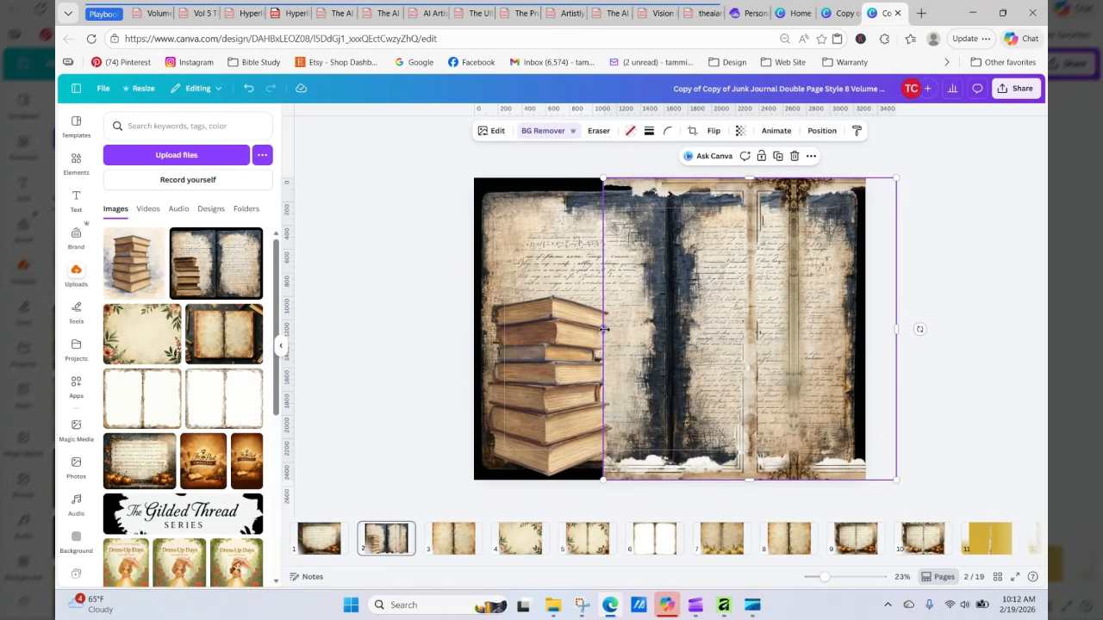
pyautogui.moveTo(604, 328); pyautogui.dragTo(473, 360)
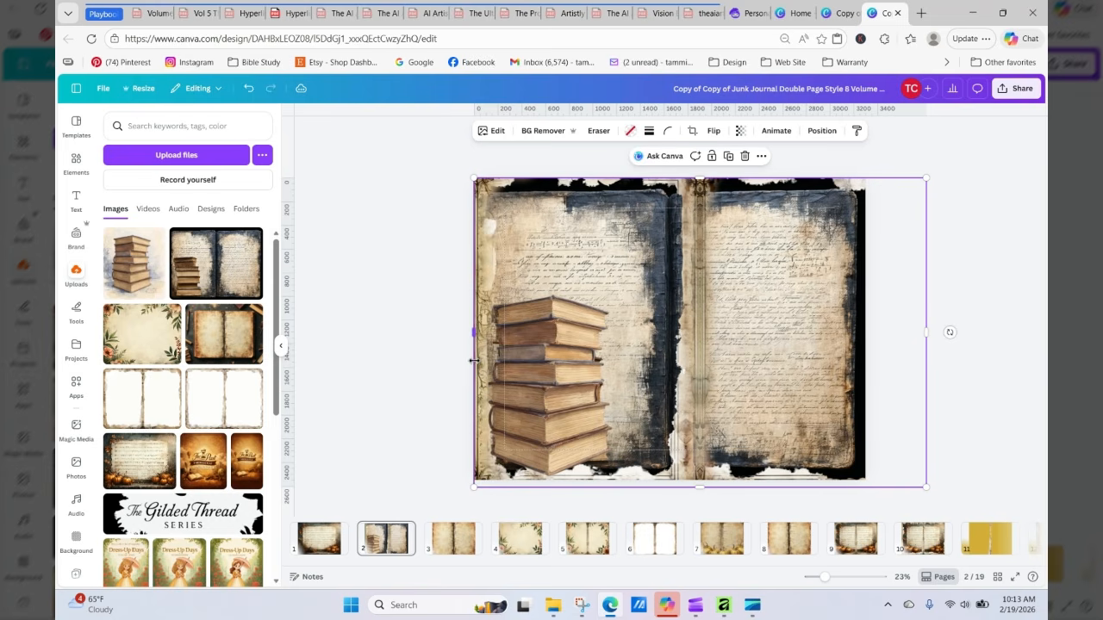
# Step: Nudge the watercolor book stack left and down into the lower left corner of the spread
pyautogui.click(551, 422)
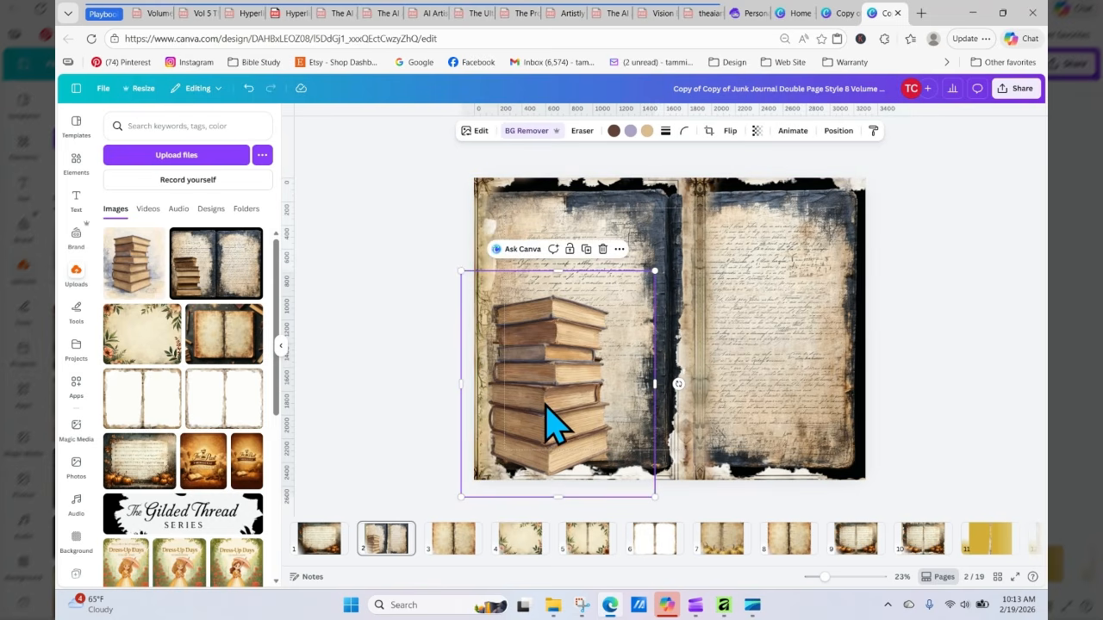
pyautogui.press('Left')
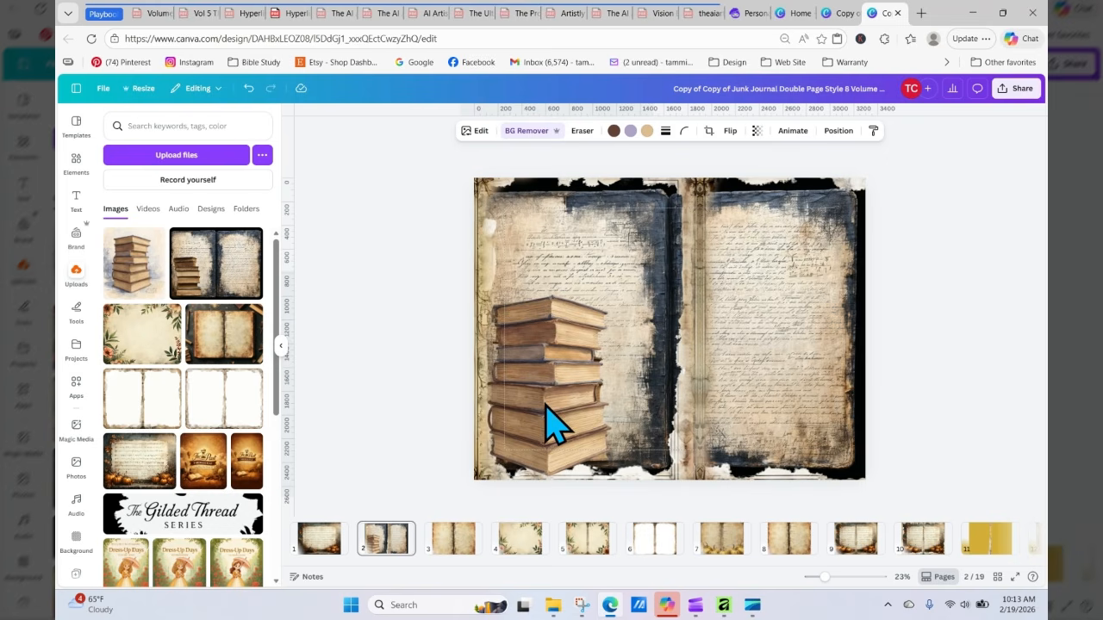
pyautogui.press('Left')
pyautogui.press('Left')
pyautogui.press('Left')
pyautogui.press('Left')
pyautogui.press('Left')
pyautogui.press('Left')
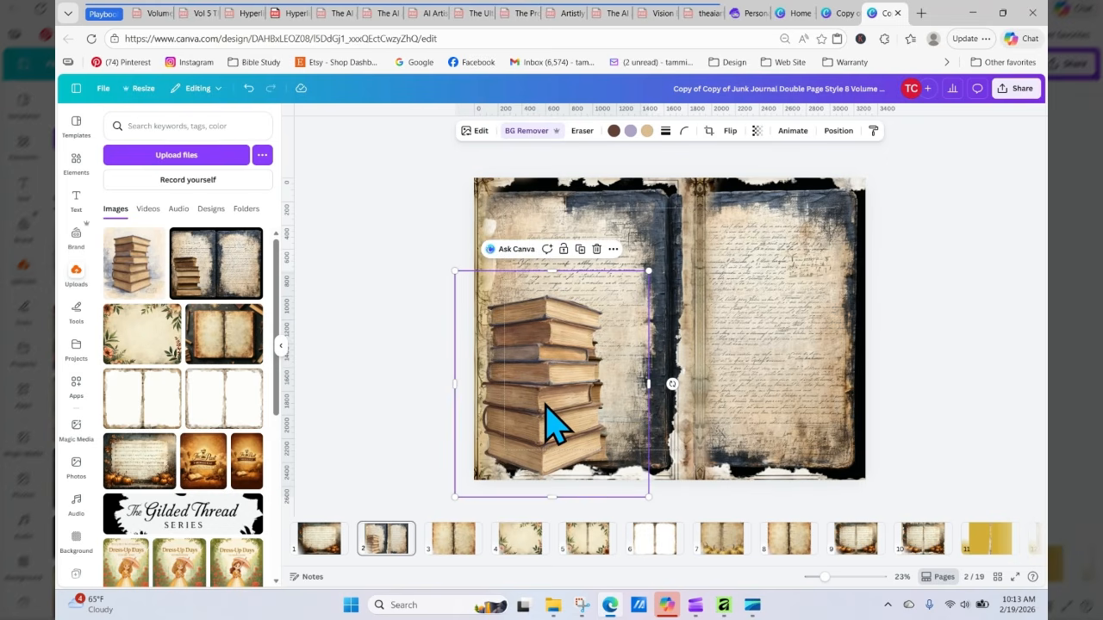
pyautogui.press('Left')
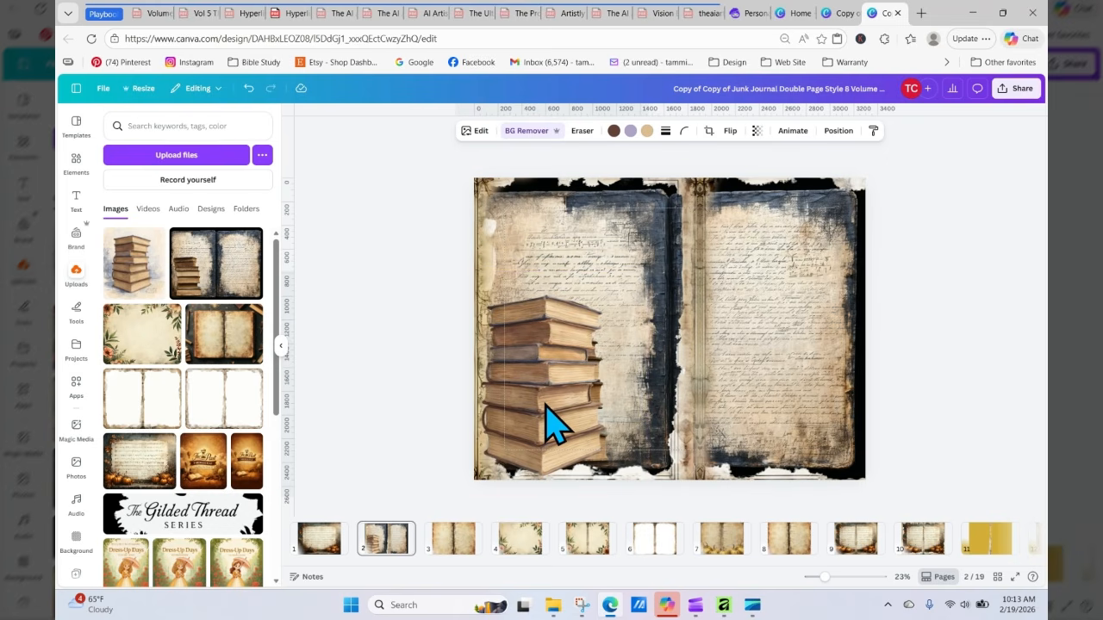
pyautogui.press('Left')
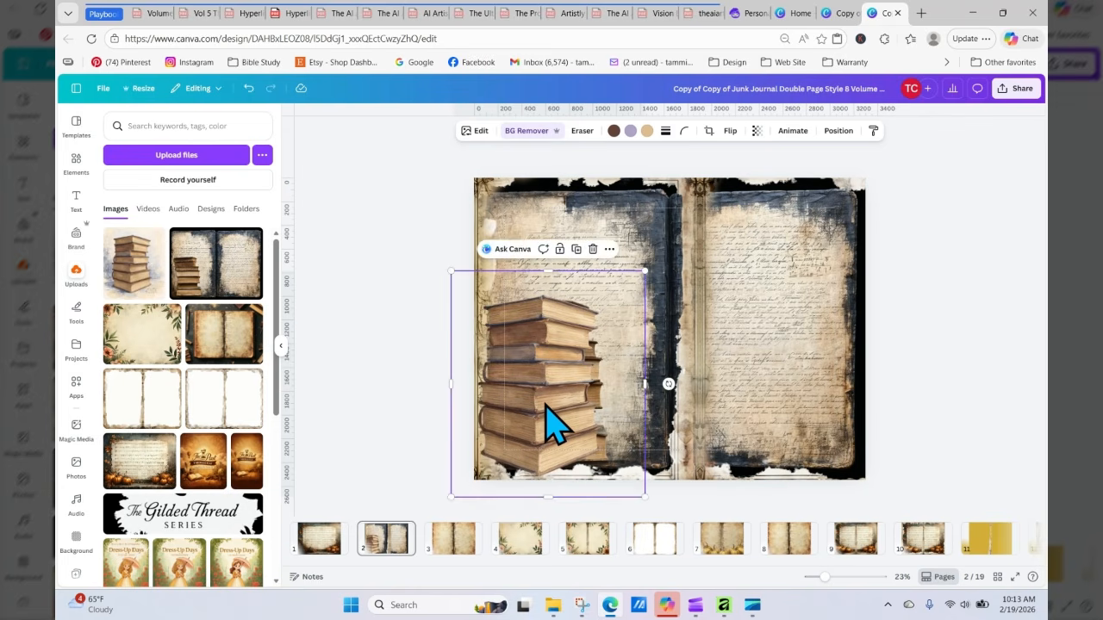
pyautogui.press('Left')
pyautogui.press('Down')
pyautogui.press('Down')
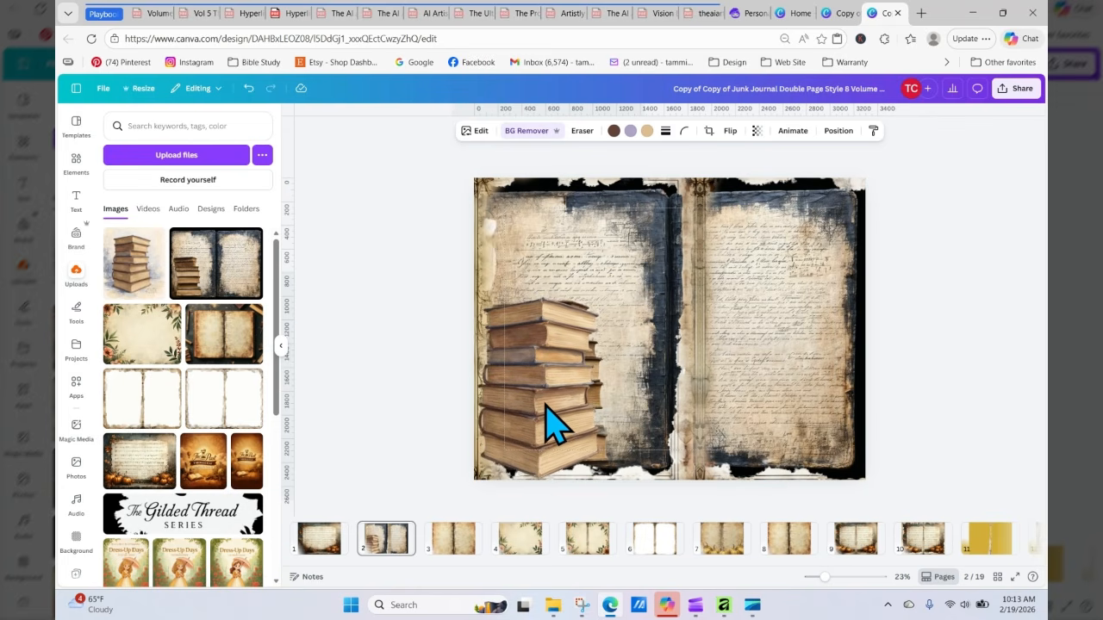
pyautogui.press('Down')
pyautogui.press('Down')
pyautogui.press('Down')
pyautogui.press('Down')
pyautogui.press('Down')
pyautogui.press('Down')
pyautogui.press('Down')
pyautogui.press('Down')
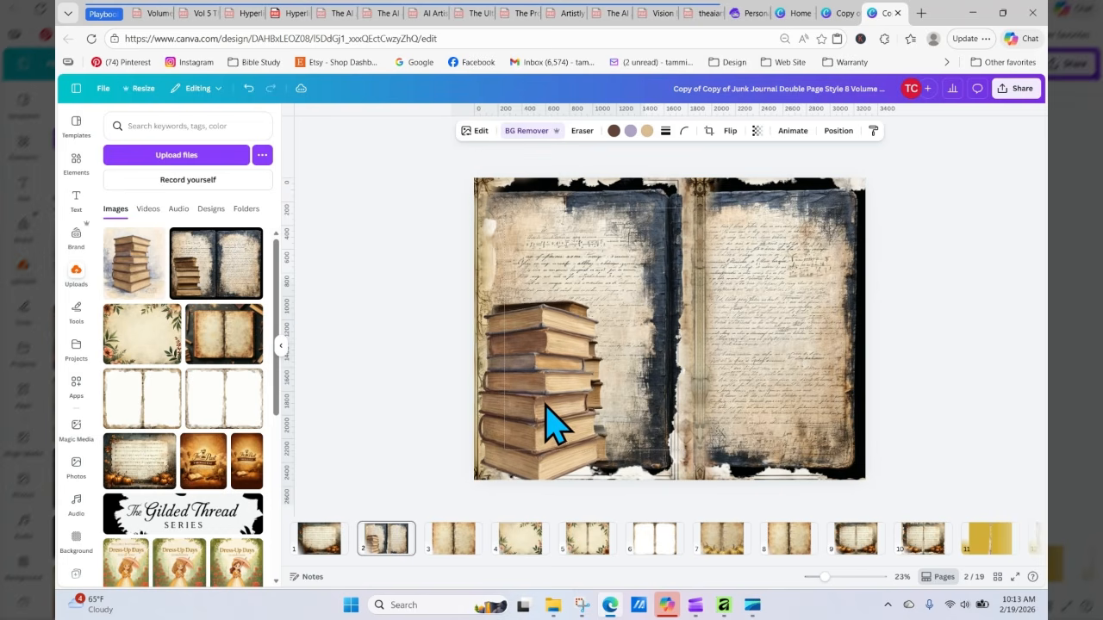
pyautogui.press('Down')
pyautogui.press('Down')
pyautogui.press('Down')
pyautogui.press('Down')
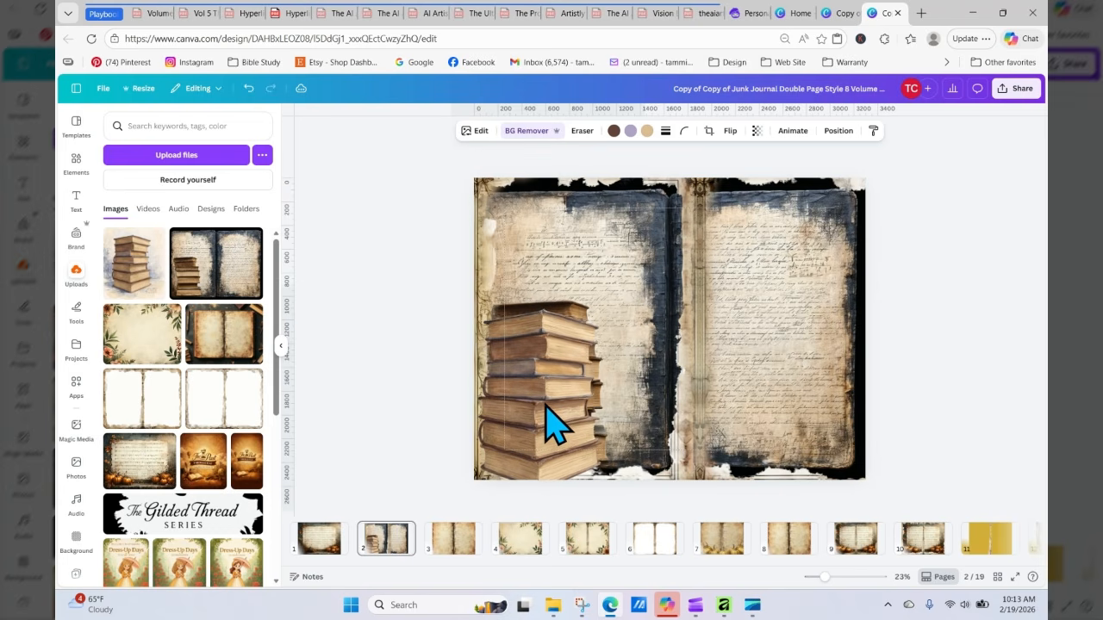
pyautogui.press('Left')
pyautogui.press('Left')
pyautogui.press('Left')
pyautogui.press('Left')
pyautogui.press('Left')
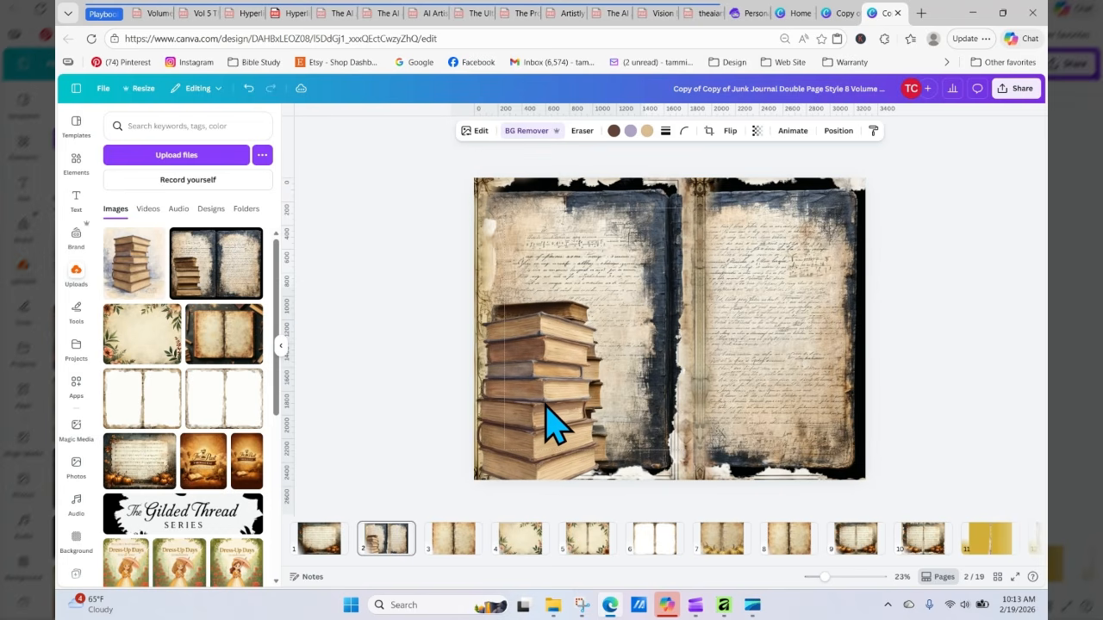
pyautogui.press('Left')
pyautogui.press('Left')
pyautogui.press('Left')
pyautogui.press('Left')
pyautogui.press('Left')
pyautogui.press('Left')
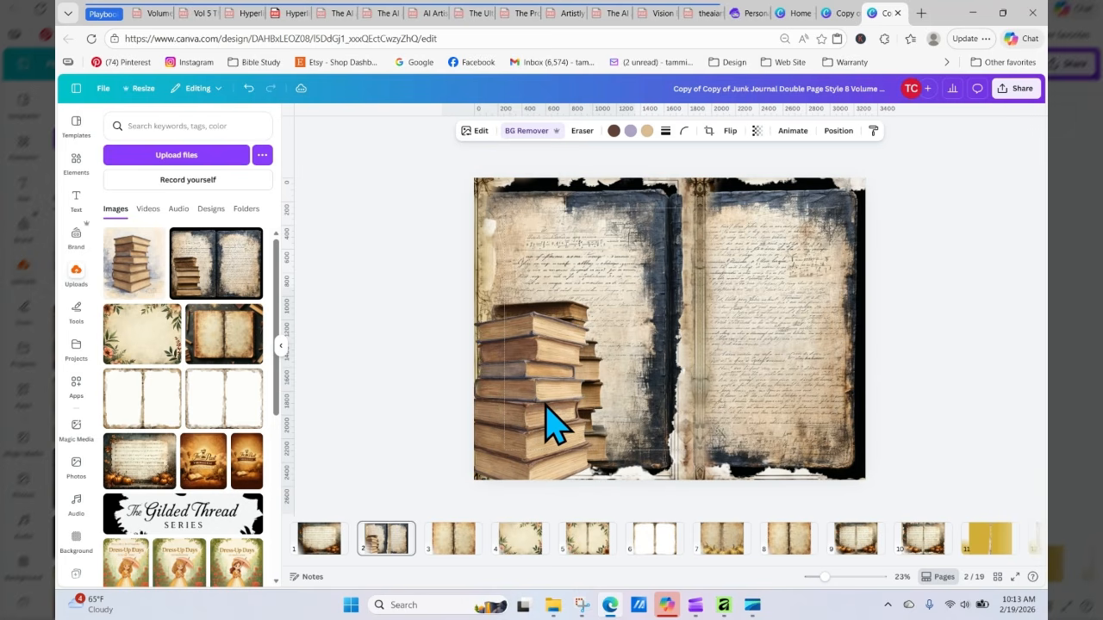
pyautogui.click(996, 295)
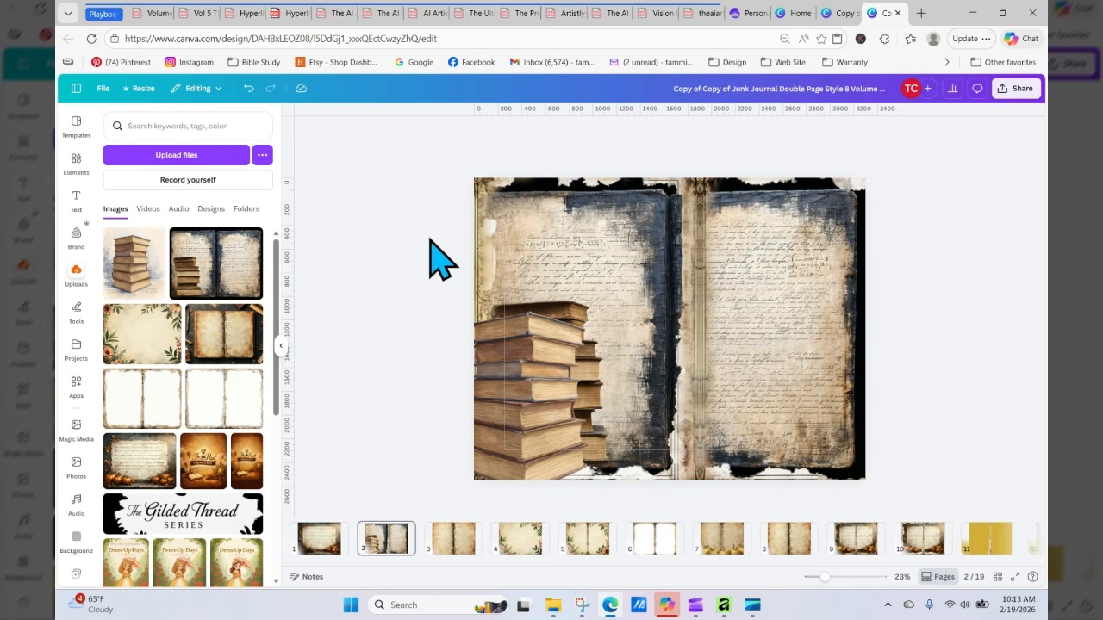
# Step: Apply the Belvedere filter to the watercolor book stack
pyautogui.click(524, 419)
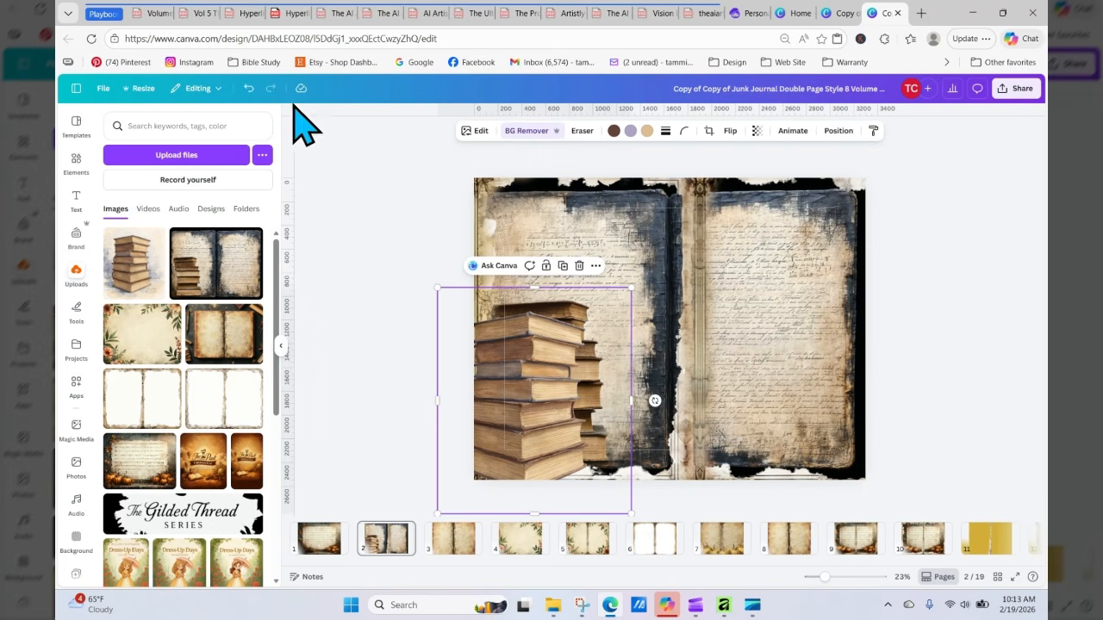
pyautogui.click(475, 131)
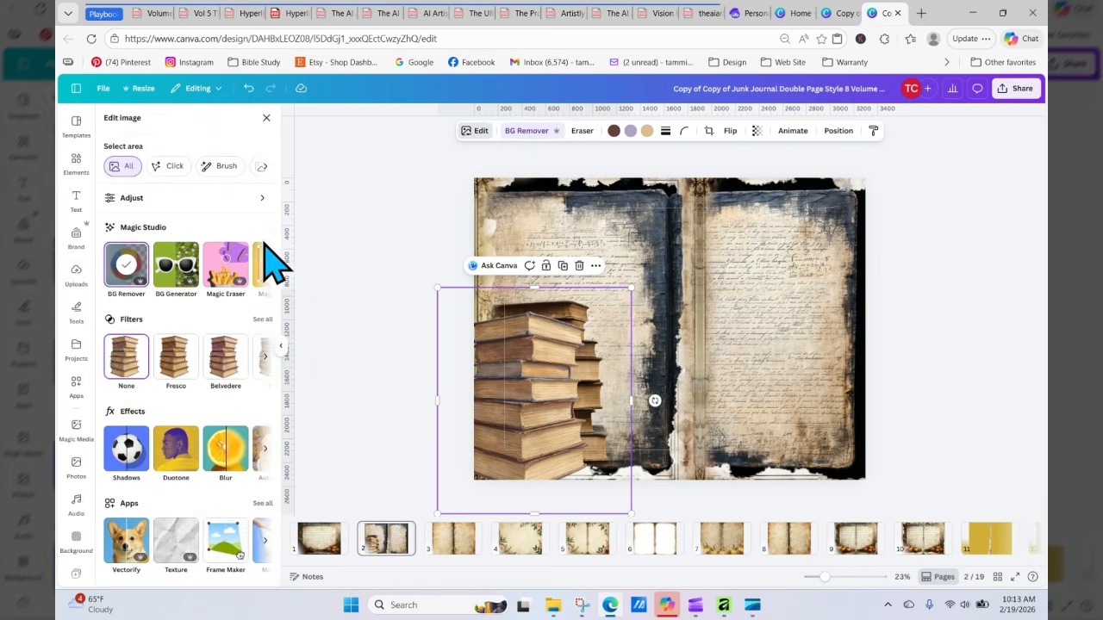
pyautogui.click(230, 373)
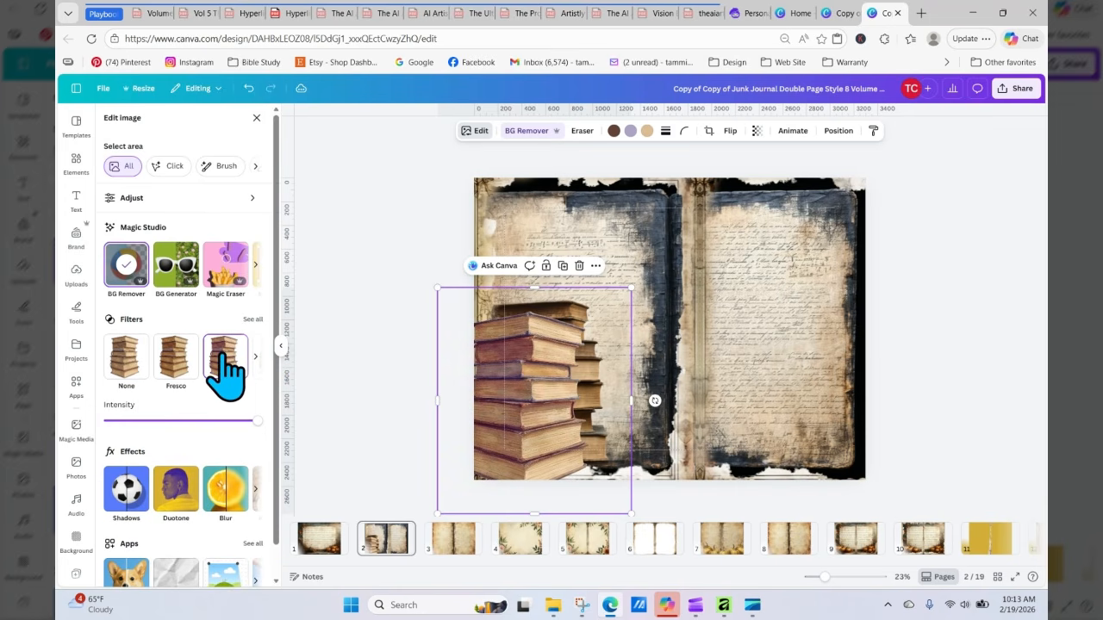
# Step: Preview the None, Fresco and further filters on the watercolor book stack, applying one from the next set of filters
pyautogui.click(189, 372)
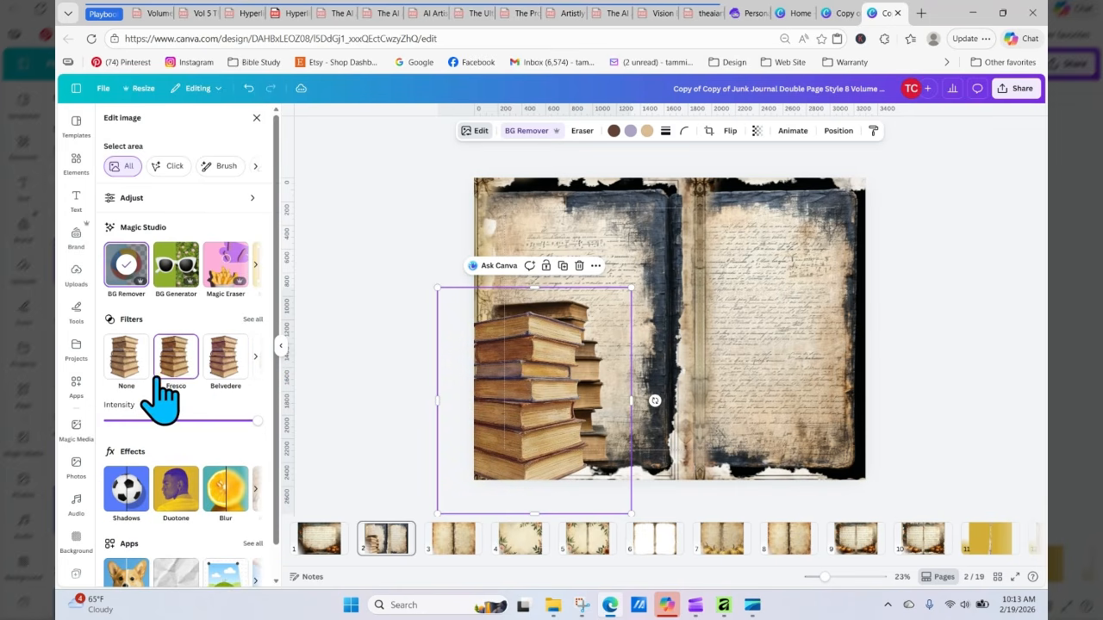
pyautogui.click(129, 358)
pyautogui.click(174, 361)
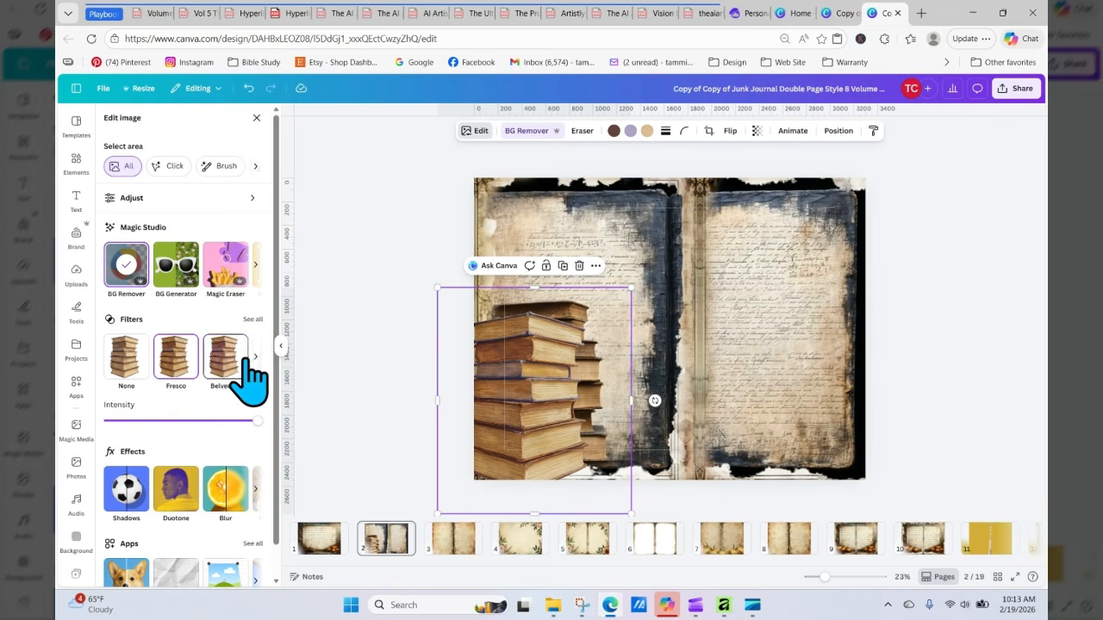
pyautogui.click(256, 356)
pyautogui.click(231, 362)
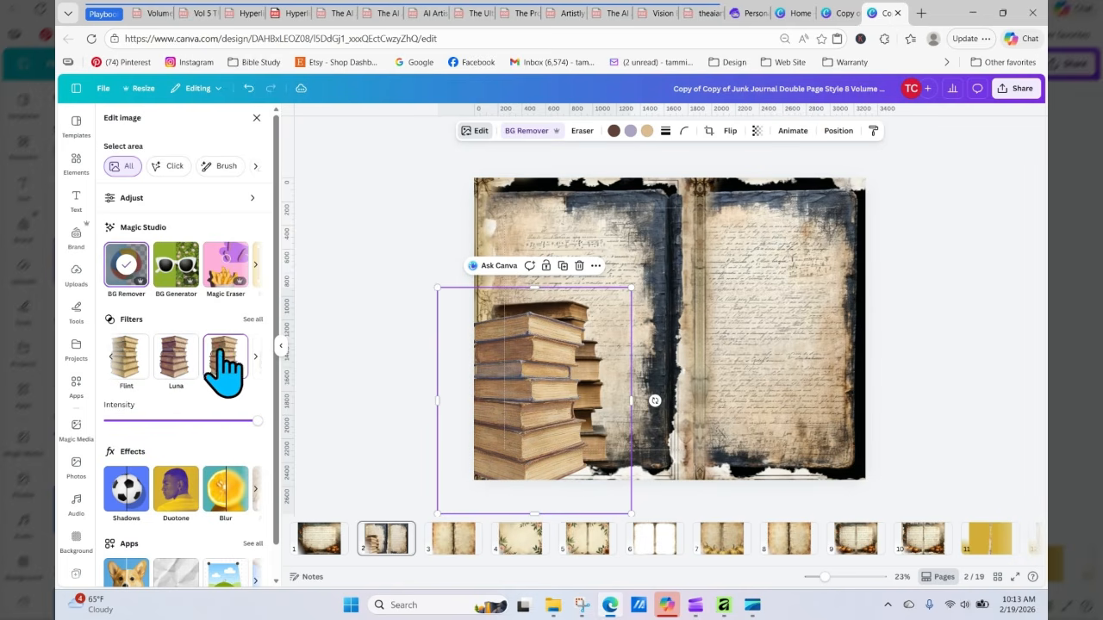
# Step: Adjust the book stack's vibrance and saturation slightly and set its brightness to -13
pyautogui.click(231, 199)
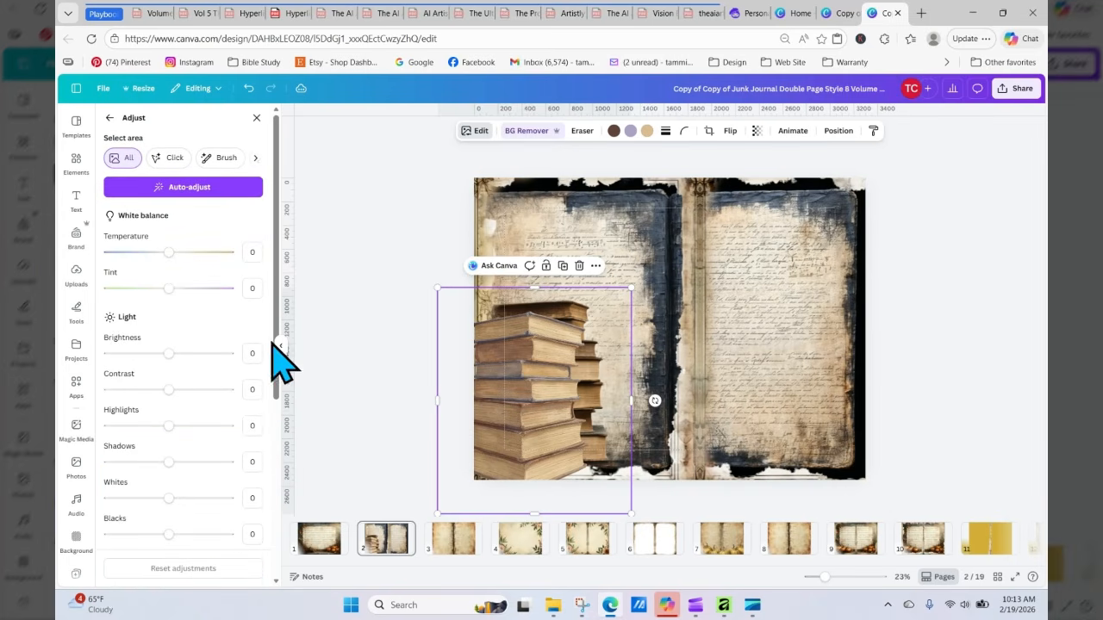
pyautogui.moveTo(276, 317); pyautogui.dragTo(264, 455)
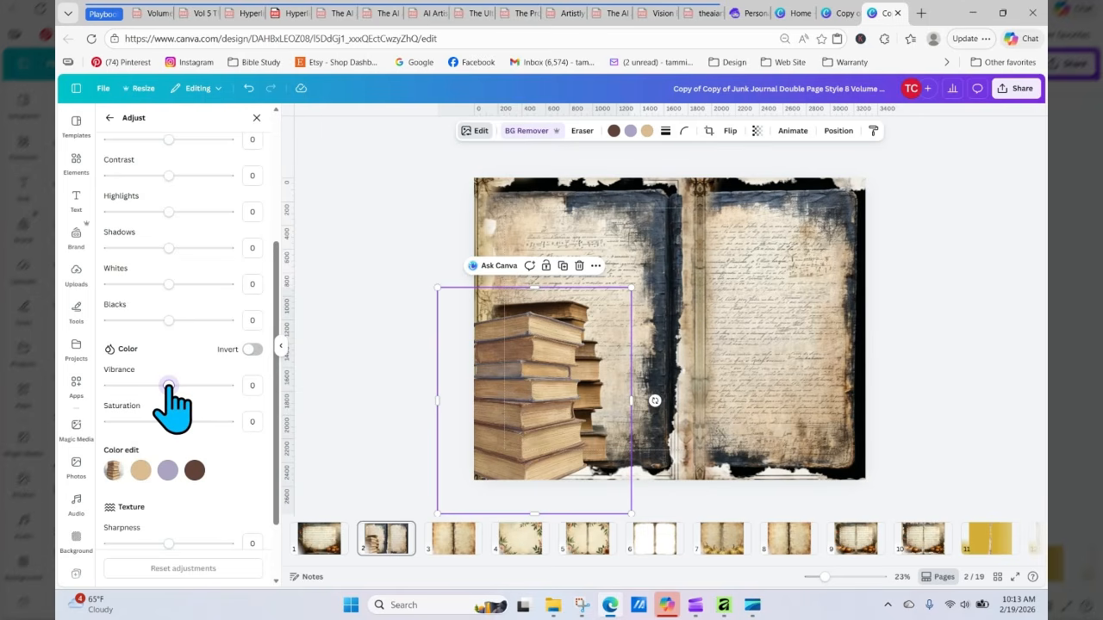
pyautogui.moveTo(168, 385)
pyautogui.mouseDown()
pyautogui.moveTo(123, 385)
pyautogui.moveTo(159, 386)
pyautogui.mouseUp()
pyautogui.moveTo(170, 421); pyautogui.dragTo(175, 422)
pyautogui.moveTo(275, 398); pyautogui.dragTo(275, 271)
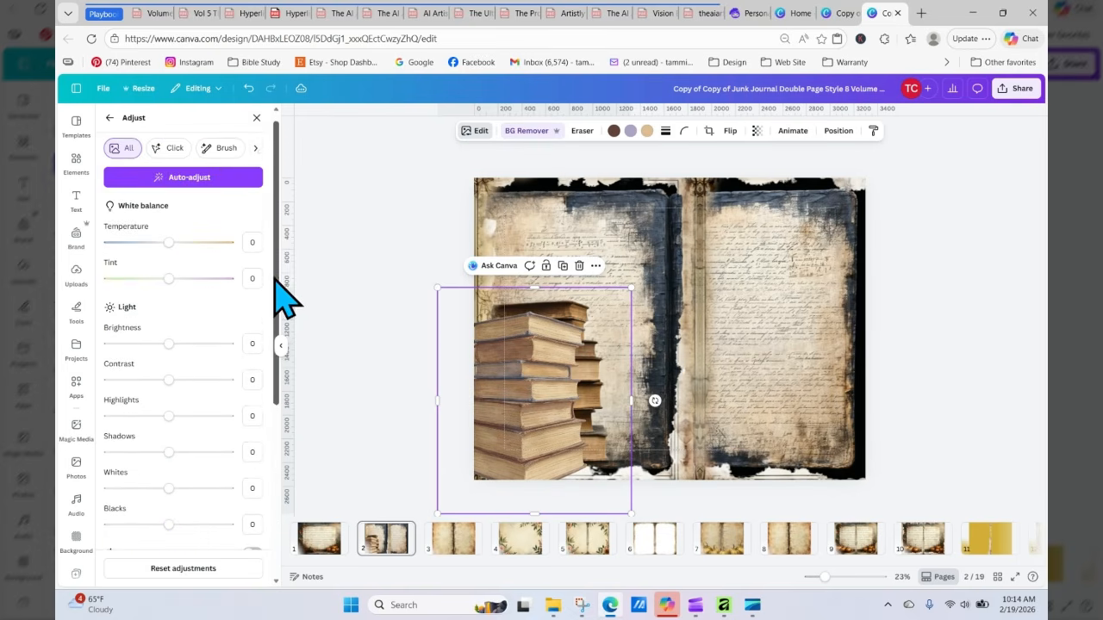
pyautogui.moveTo(169, 343)
pyautogui.mouseDown()
pyautogui.moveTo(148, 344)
pyautogui.moveTo(162, 343)
pyautogui.mouseUp()
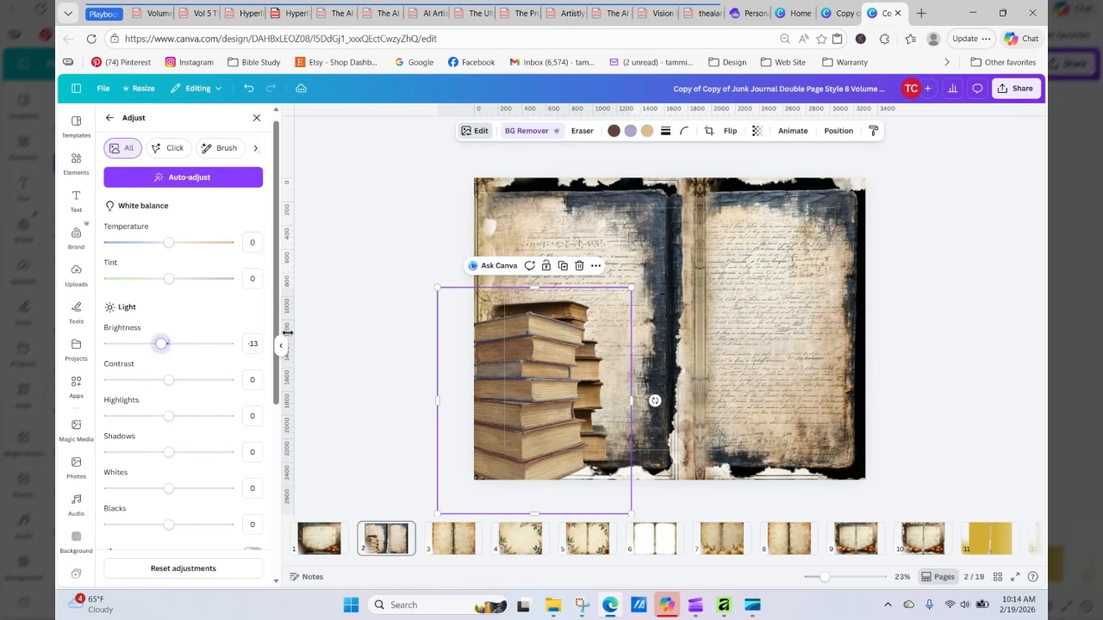
pyautogui.click(324, 331)
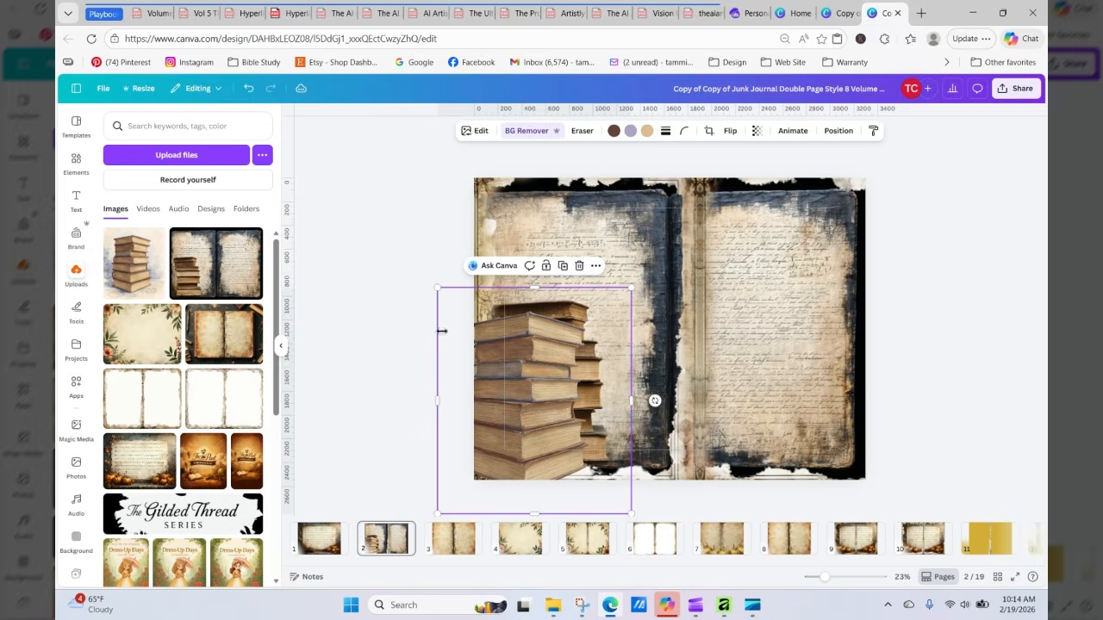
# Step: Shrink the watercolor book stack from its top-right corner and move it further left over the spread's lower-left edge
pyautogui.click(500, 217)
pyautogui.click(430, 235)
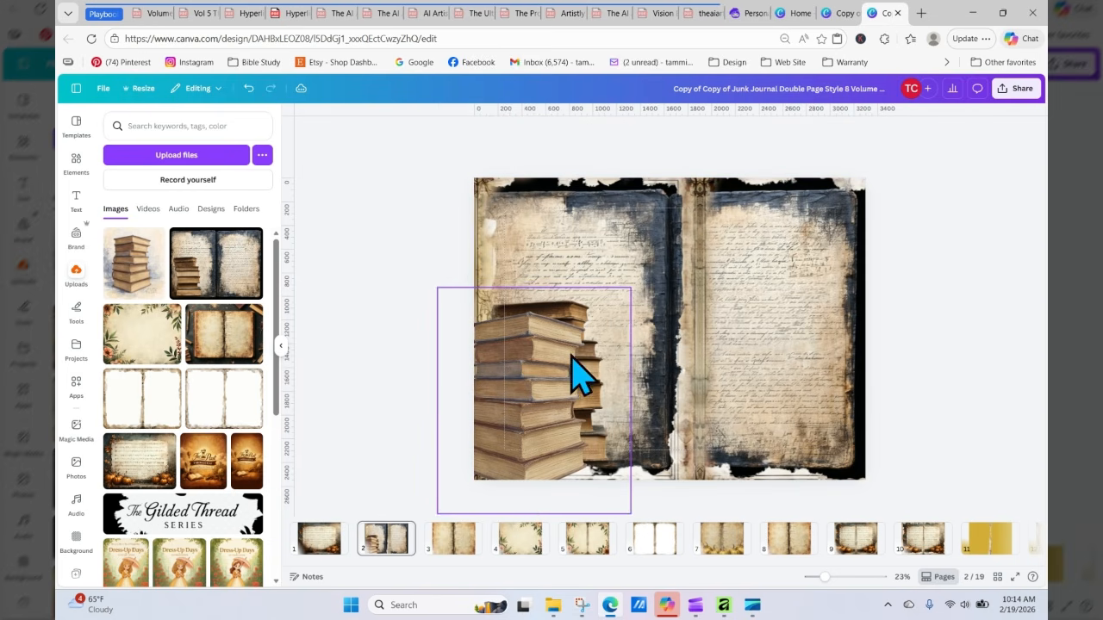
pyautogui.click(615, 305)
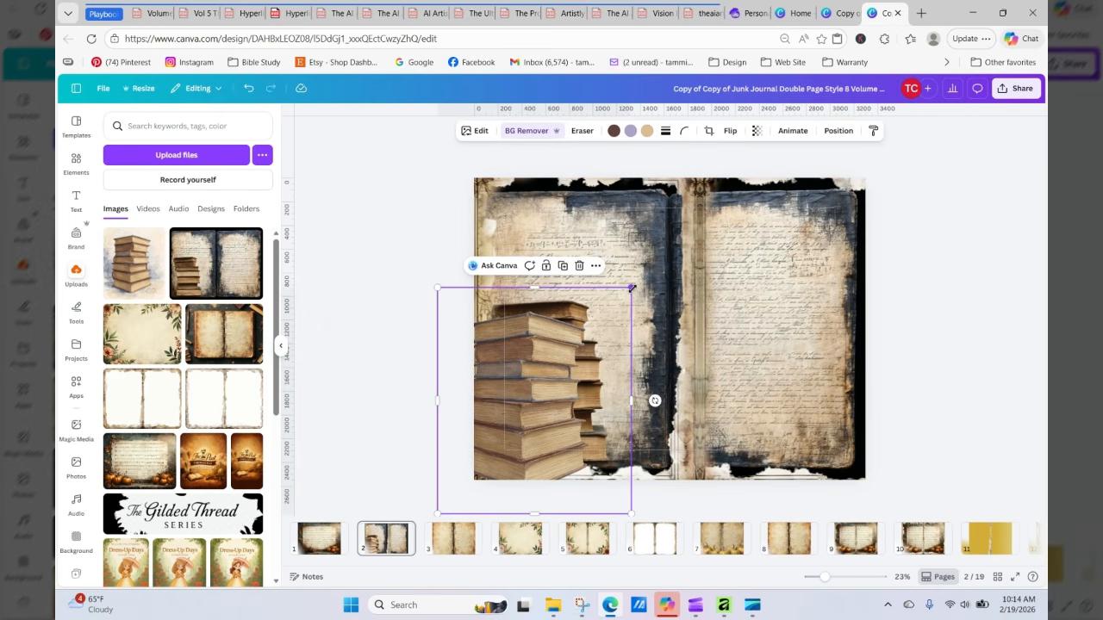
pyautogui.moveTo(630, 290); pyautogui.dragTo(583, 343)
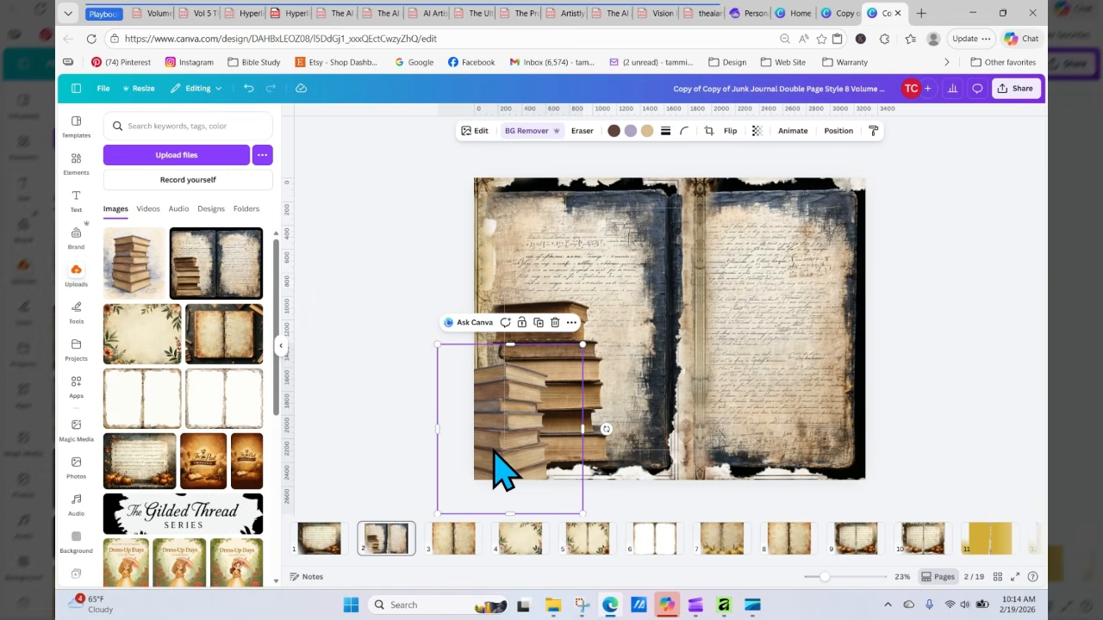
pyautogui.moveTo(504, 470); pyautogui.dragTo(431, 406)
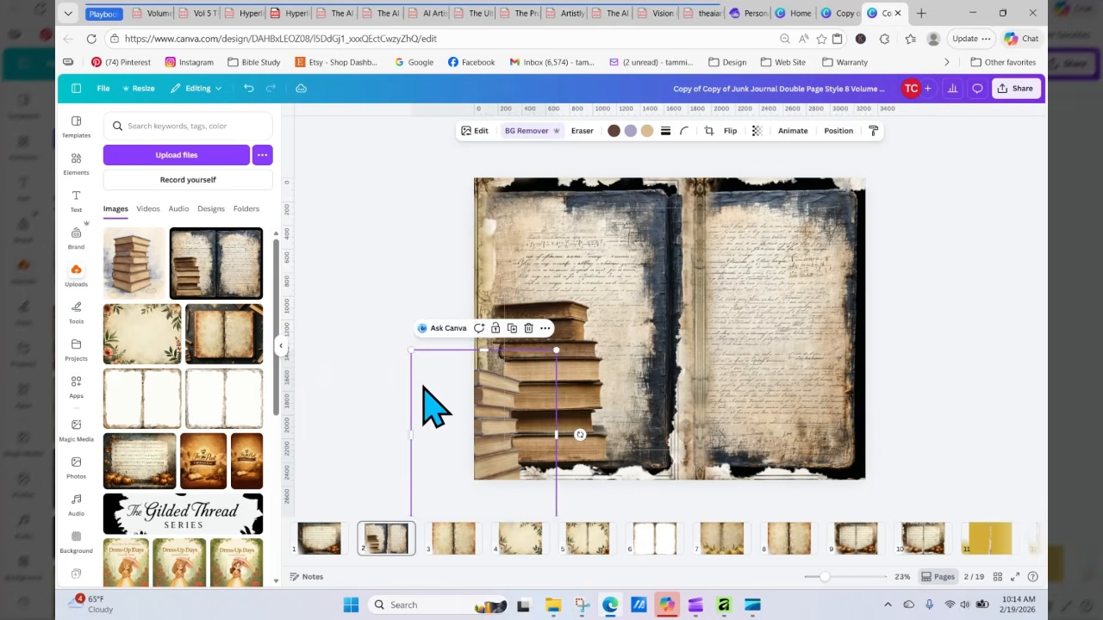
pyautogui.click(882, 419)
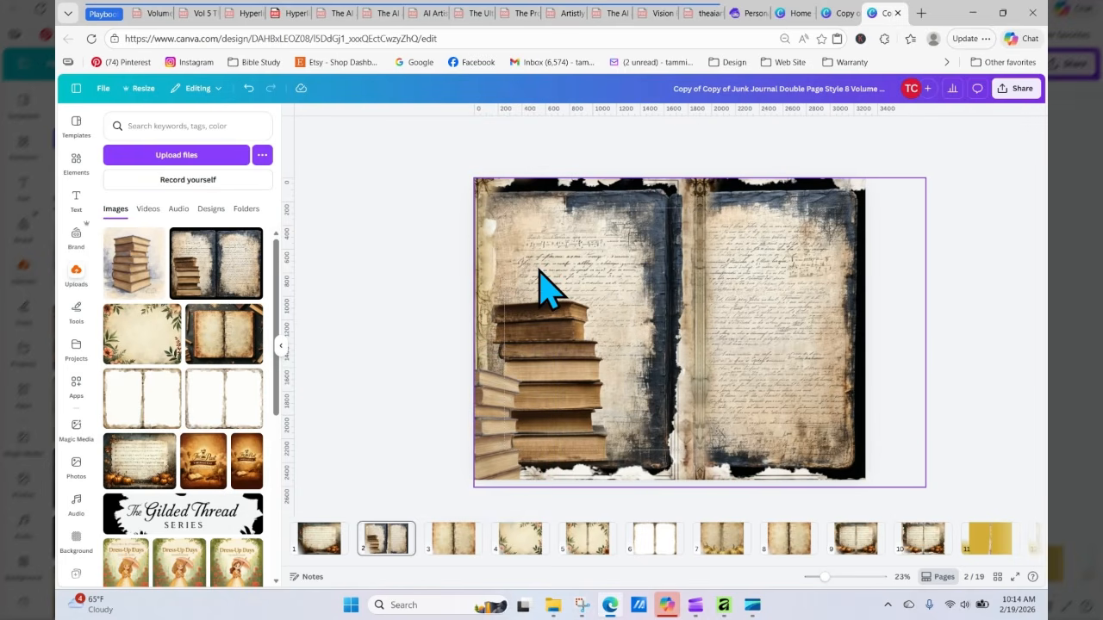
# Step: Switch to Artistly, browse the personal designs, open the grunge open-book spread and choose to regenerate it
pyautogui.click(755, 14)
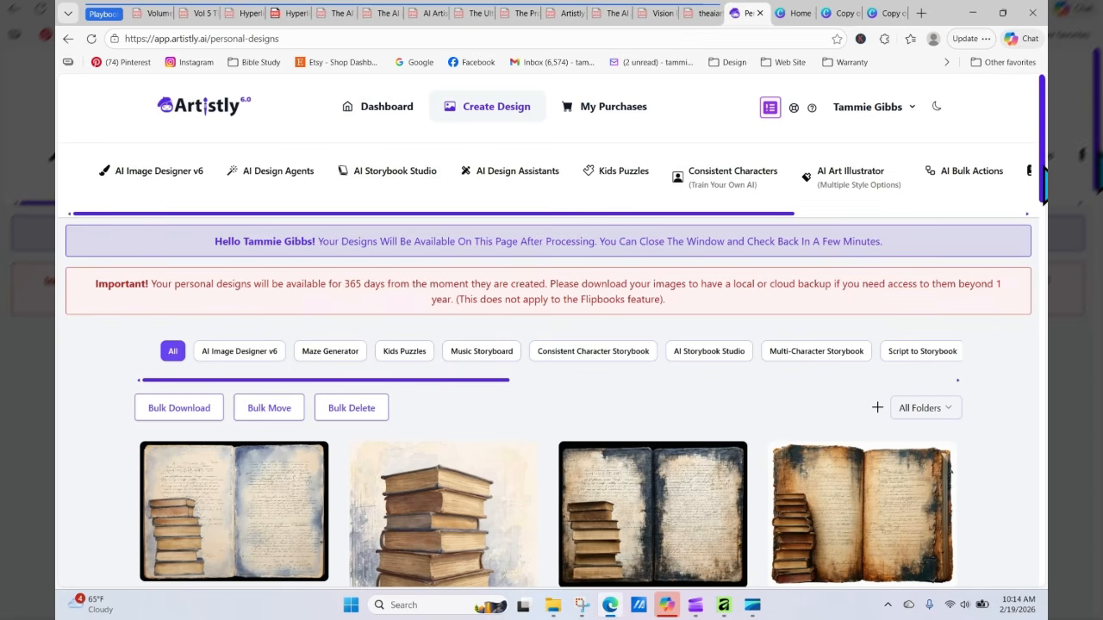
pyautogui.scroll(-3, 1044, 177)
pyautogui.moveTo(684, 276)
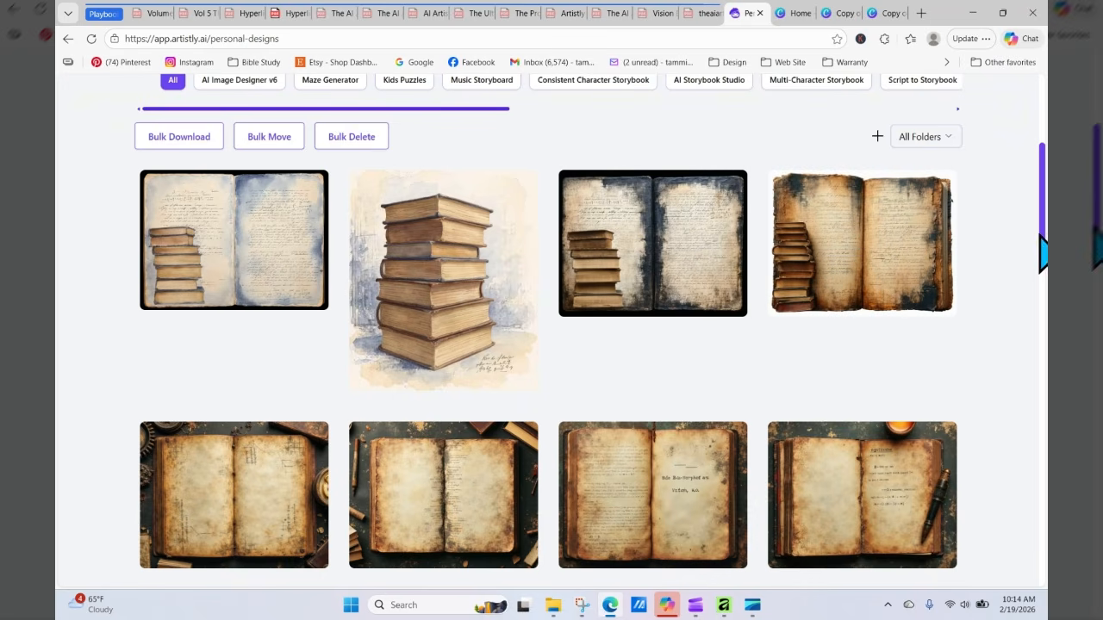
pyautogui.moveTo(1043, 252); pyautogui.dragTo(1043, 357)
pyautogui.moveTo(443, 305)
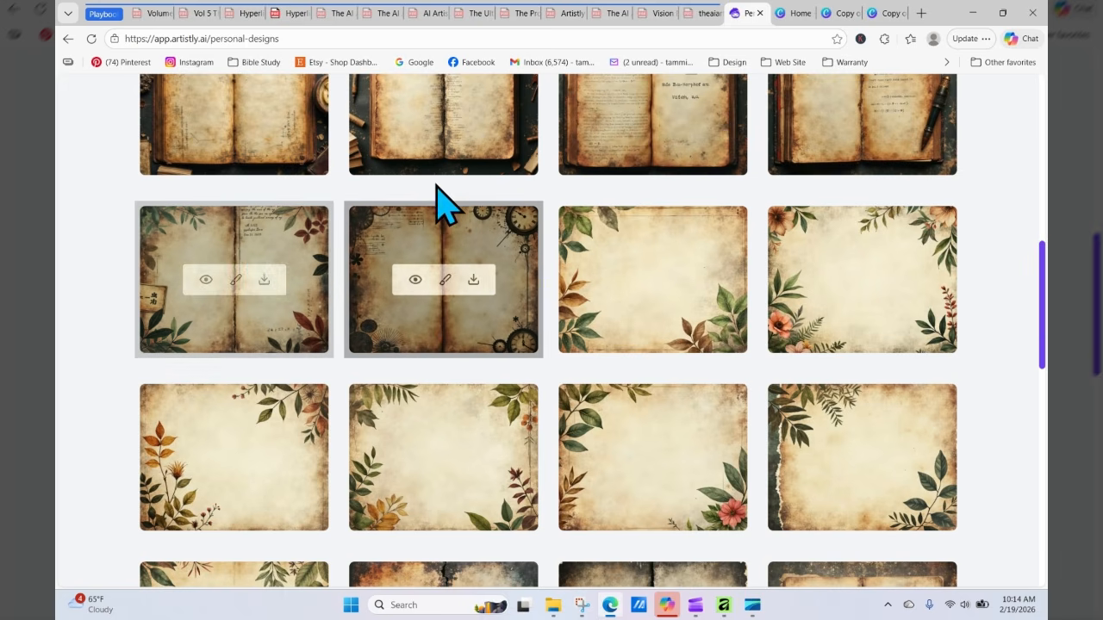
pyautogui.moveTo(431, 146)
pyautogui.moveTo(850, 118)
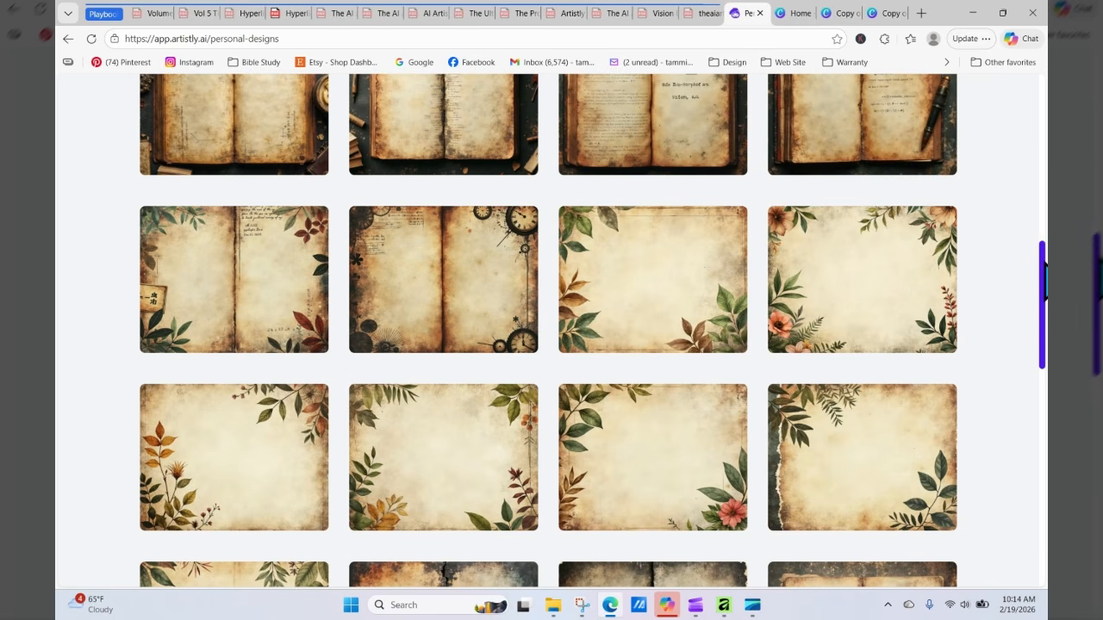
pyautogui.scroll(4, 1043, 267)
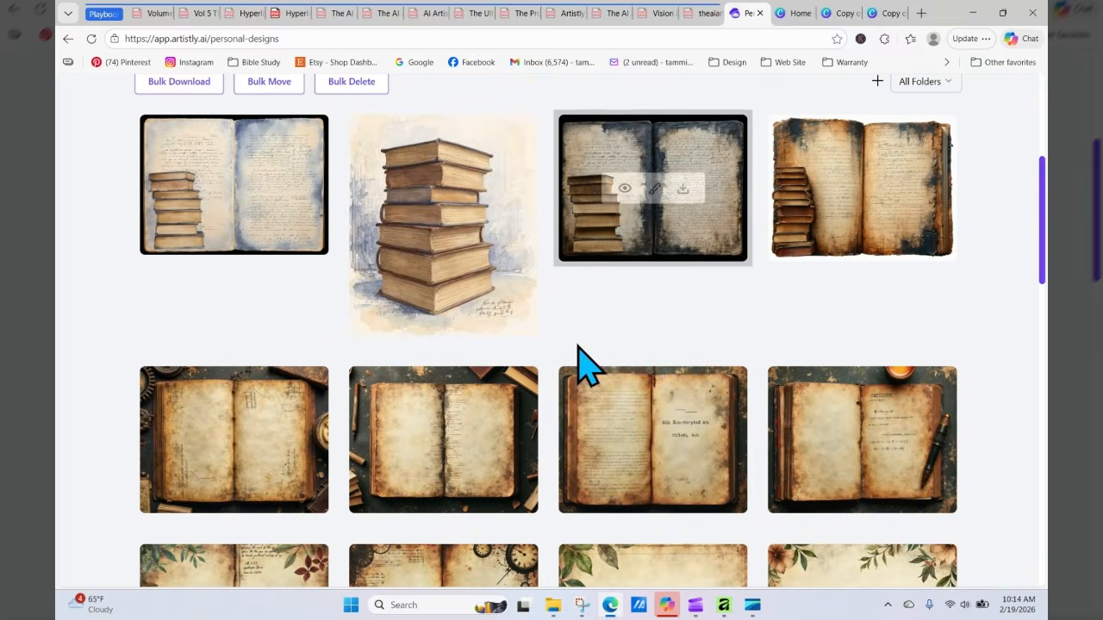
pyautogui.moveTo(374, 480)
pyautogui.click(412, 441)
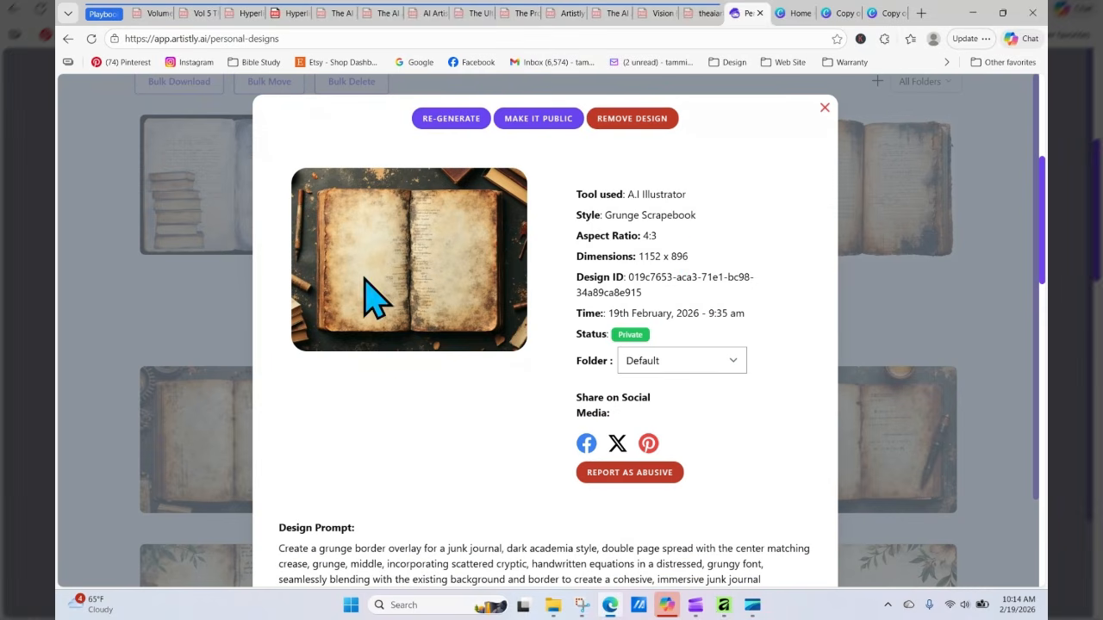
pyautogui.click(452, 121)
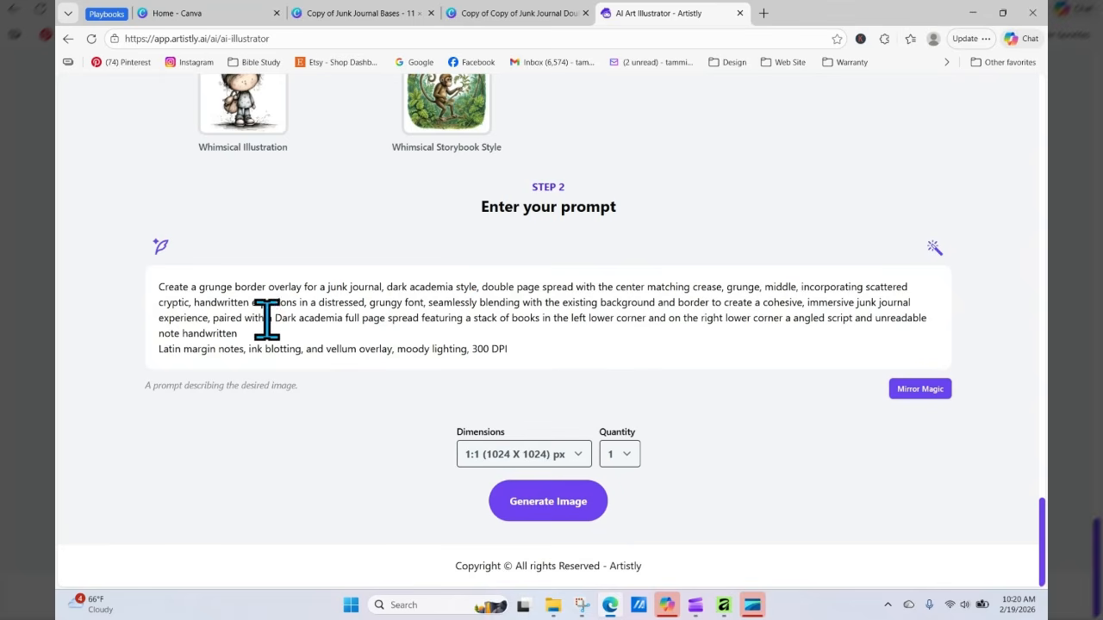
# Step: Edit the prompt so it reads "paired with a full page spread", removing "Dark academia"
pyautogui.moveTo(268, 318); pyautogui.dragTo(360, 319)
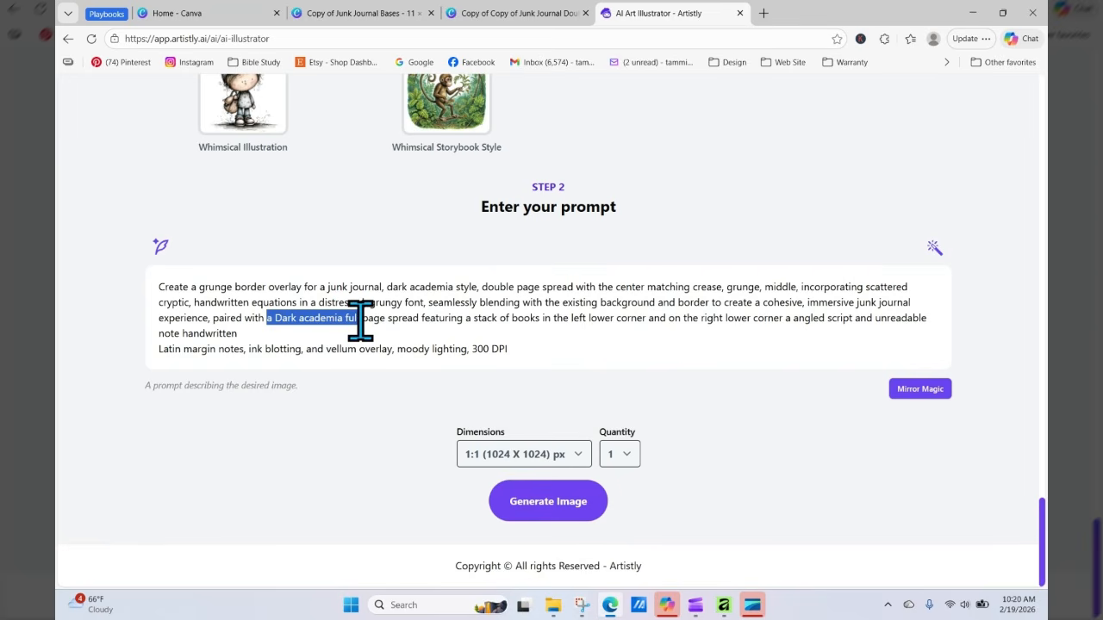
pyautogui.click(343, 320)
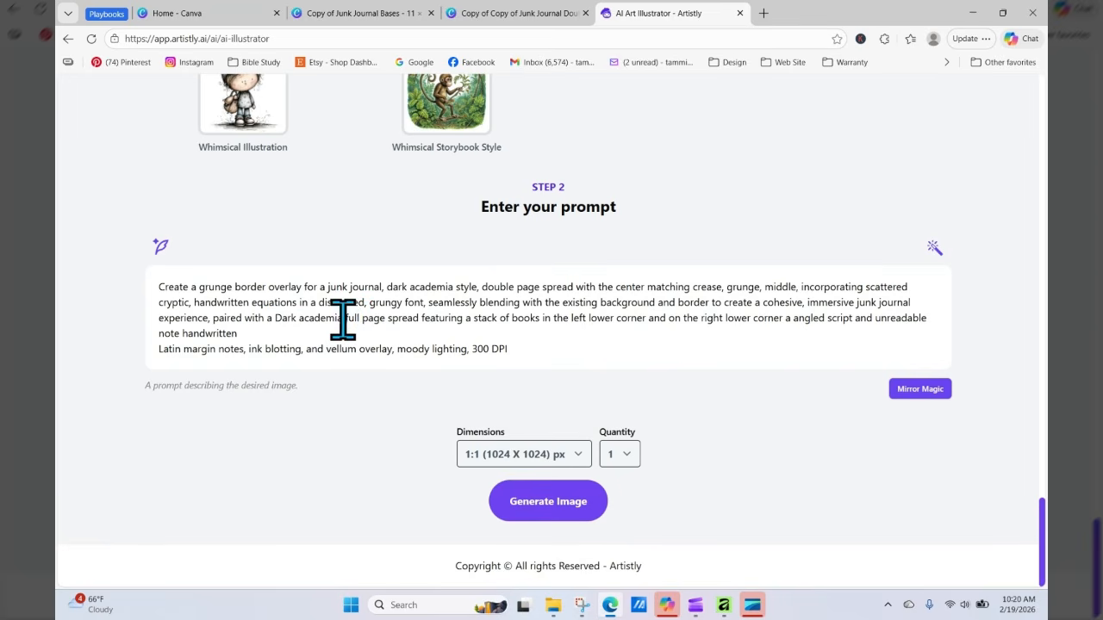
pyautogui.moveTo(348, 318); pyautogui.dragTo(270, 317)
pyautogui.press('BackSpace')
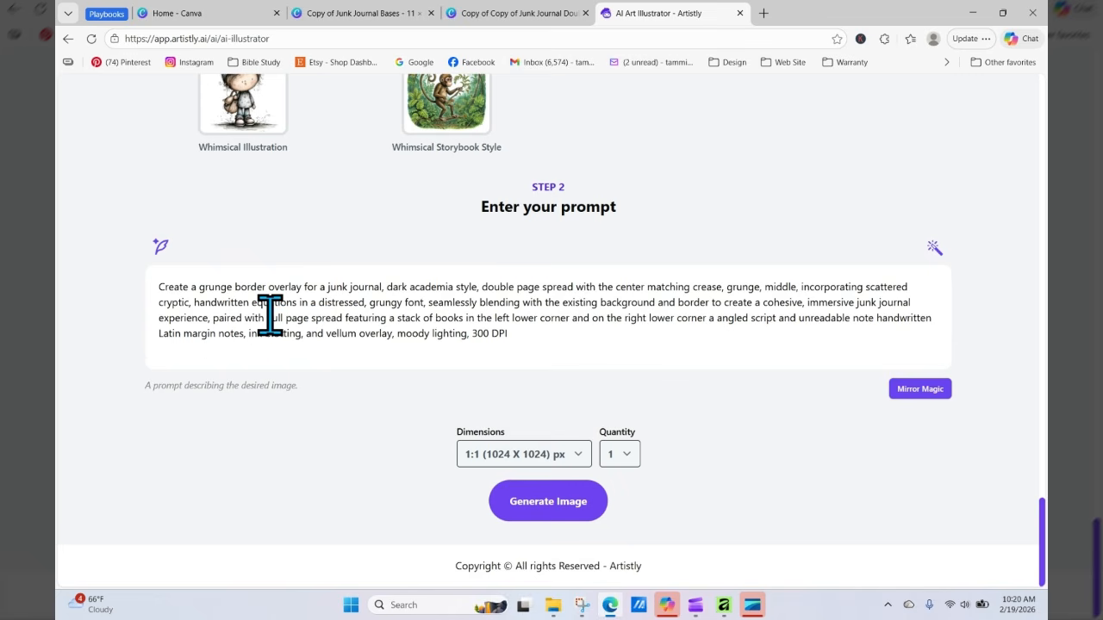
pyautogui.write('fe')
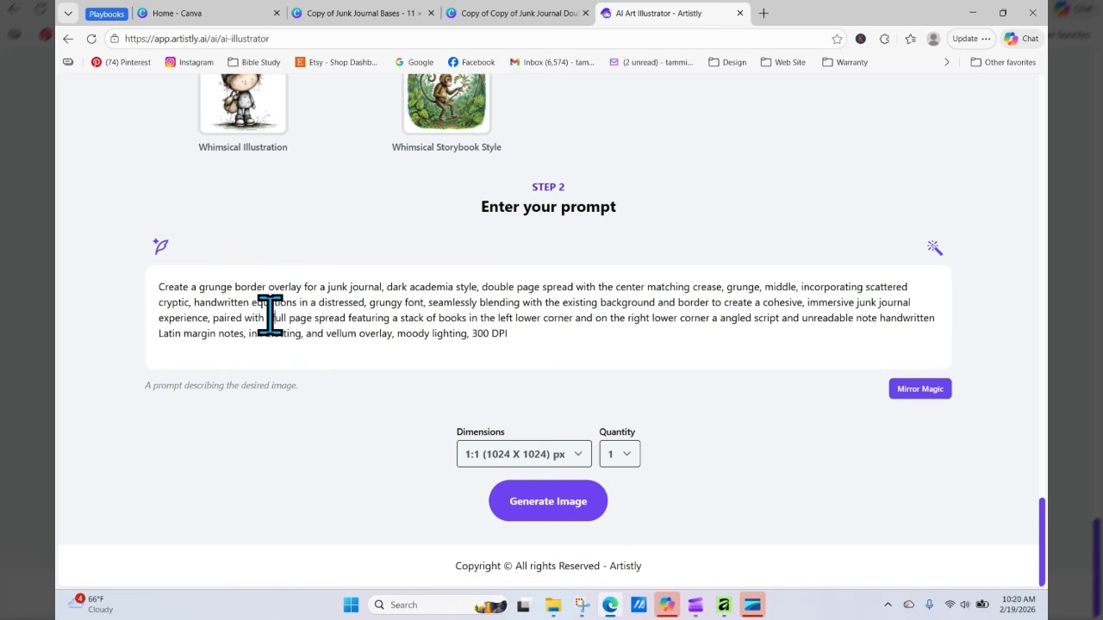
pyautogui.write('a')
pyautogui.rightClick(274, 321)
pyautogui.click(284, 371)
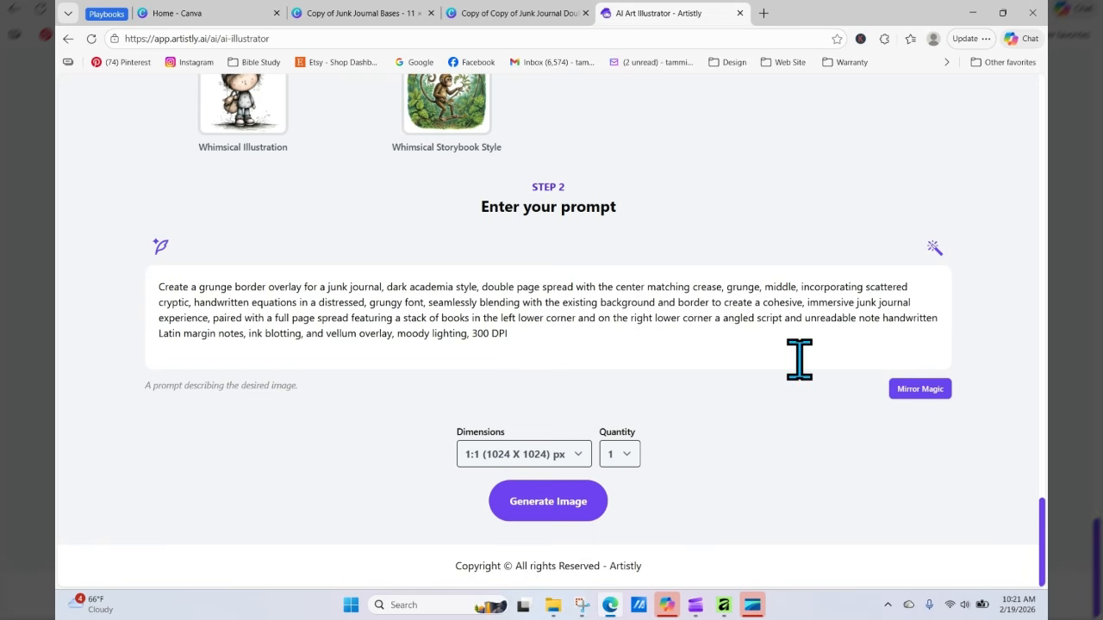
# Step: Prefix the prompt with "Watercolor," and remove the line break before "Latin margin notes"
pyautogui.click(161, 287)
pyautogui.write('Watercolor')
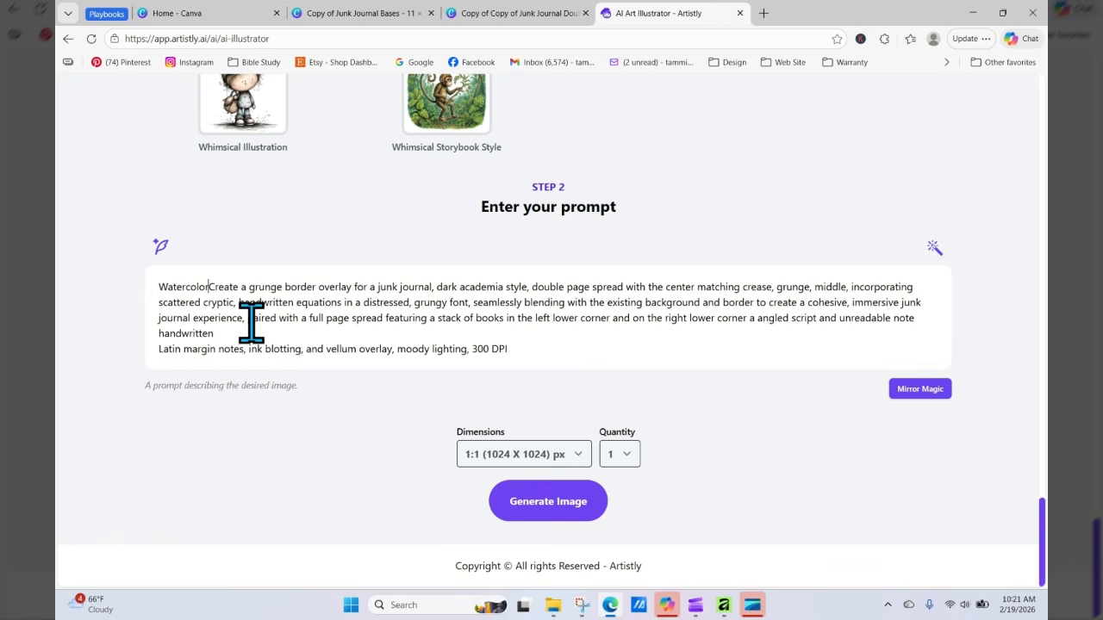
pyautogui.write(',')
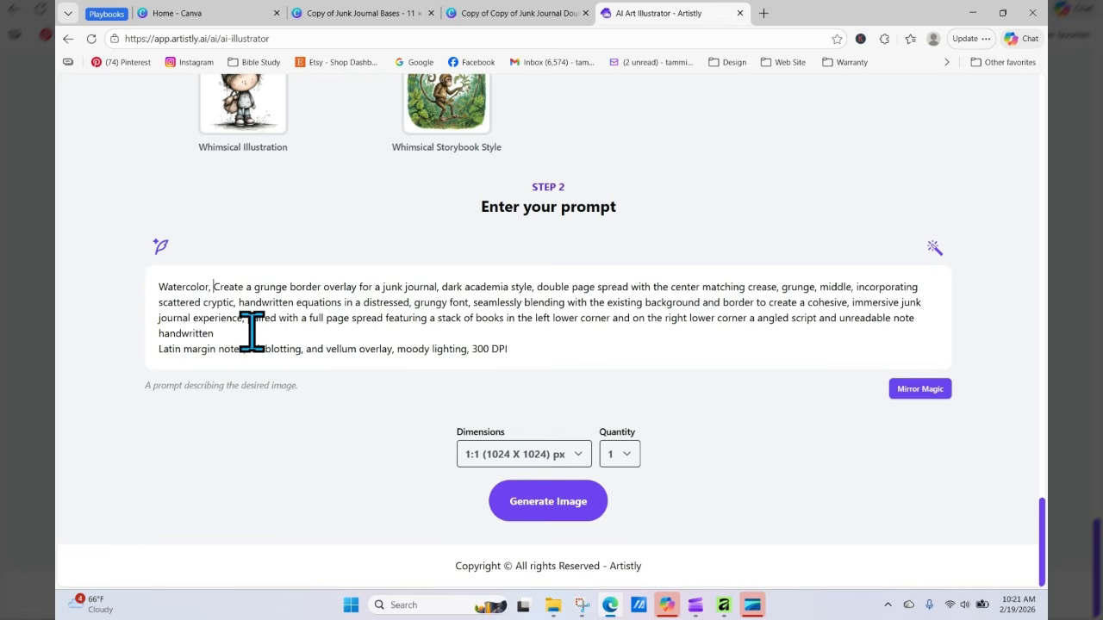
pyautogui.click(252, 334)
pyautogui.press('Delete')
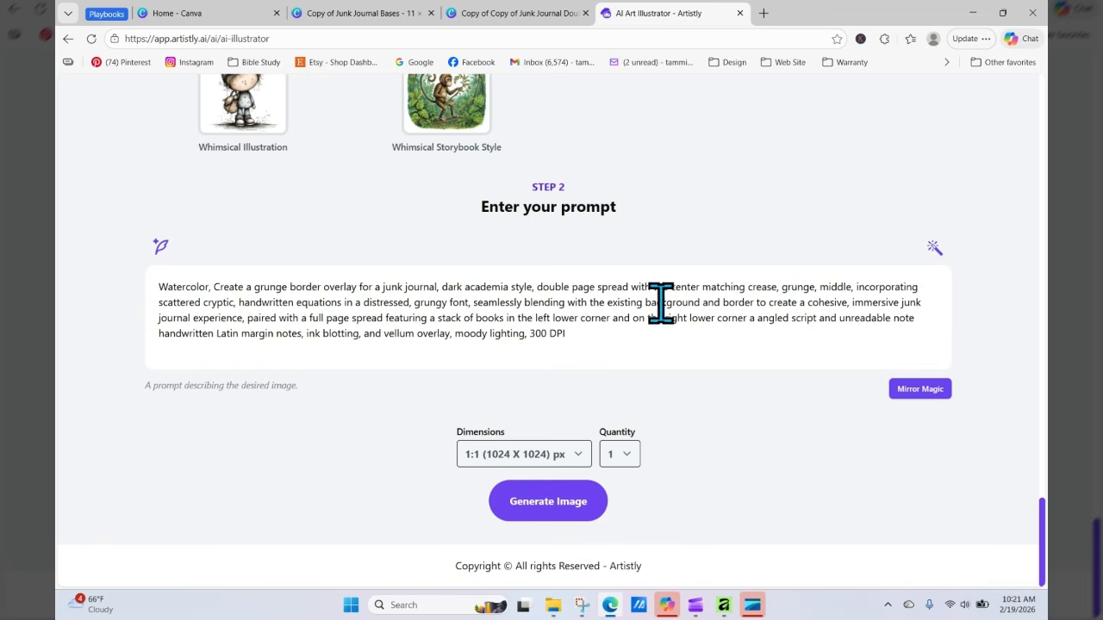
# Step: Set the dimensions to 4:3 (1152 X 896) px and generate the image
pyautogui.click(560, 457)
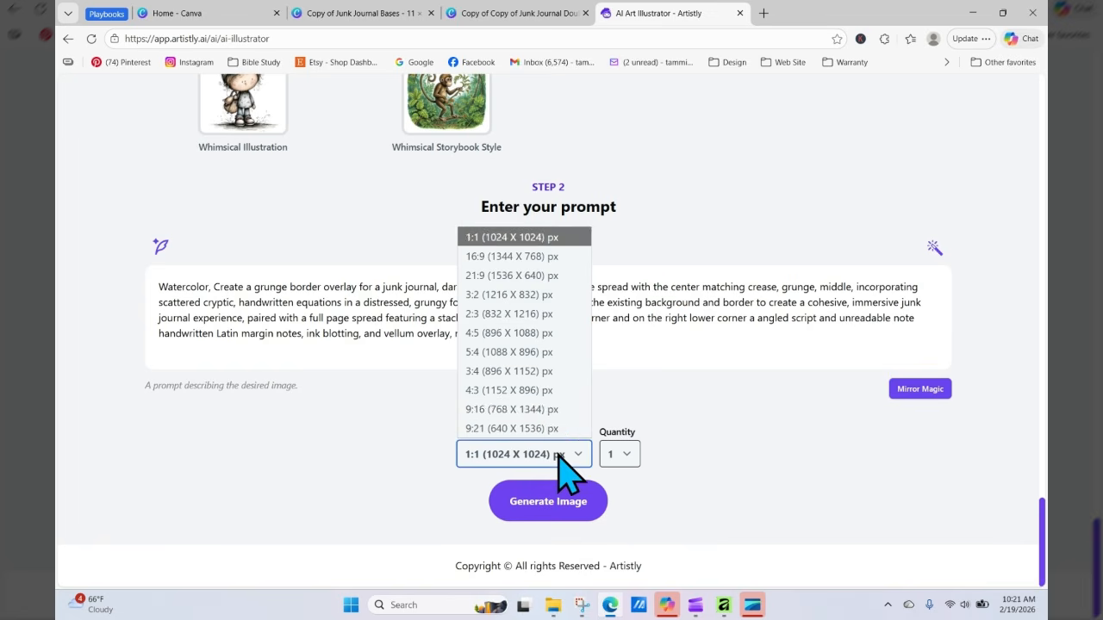
pyautogui.click(491, 391)
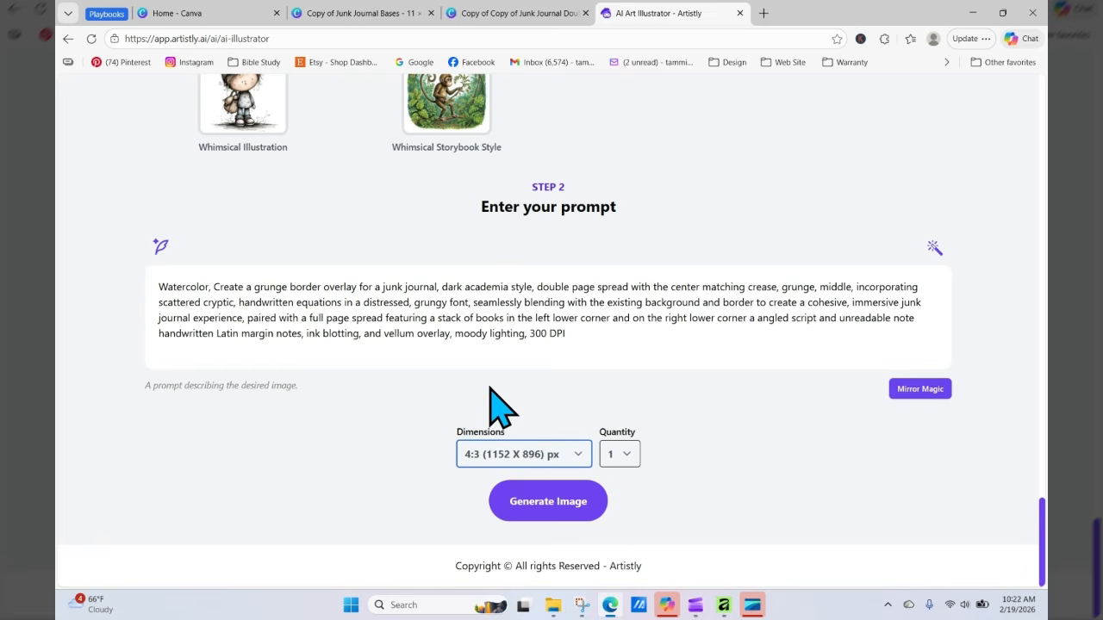
pyautogui.click(531, 507)
pyautogui.click(532, 504)
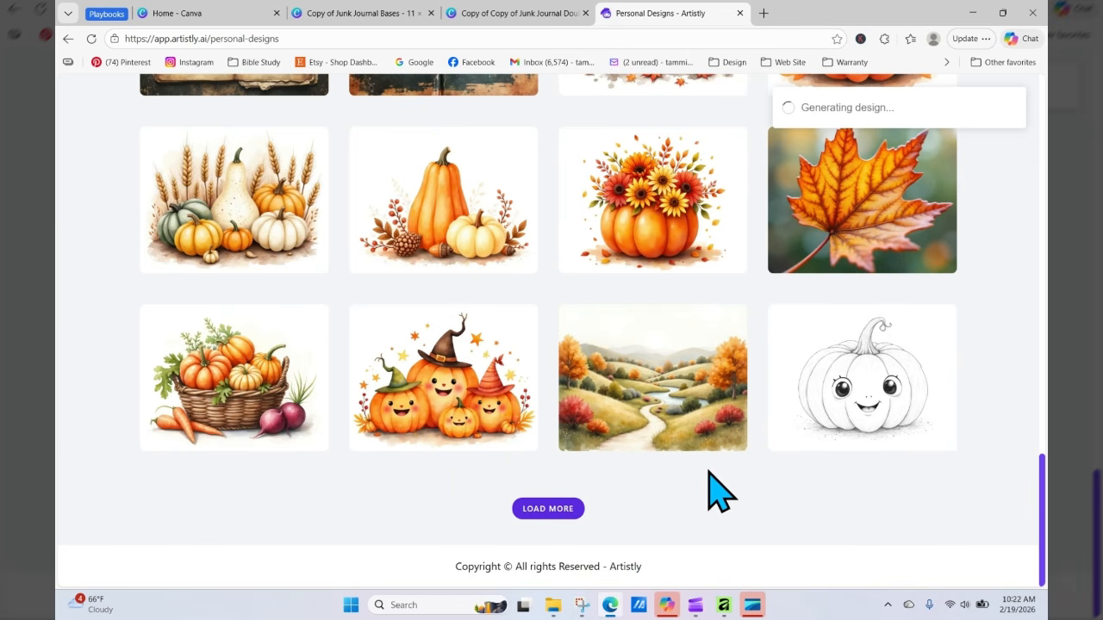
# Step: Open the newly generated watercolor book spread from the personal designs and choose to regenerate it
pyautogui.moveTo(1045, 472); pyautogui.dragTo(1045, 142)
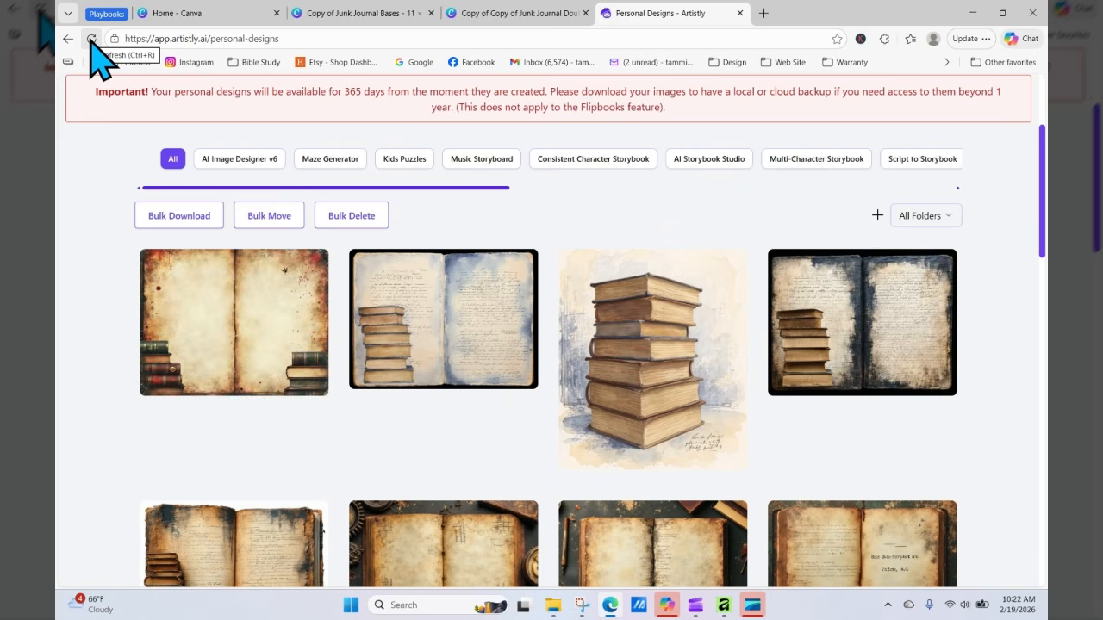
pyautogui.click(207, 324)
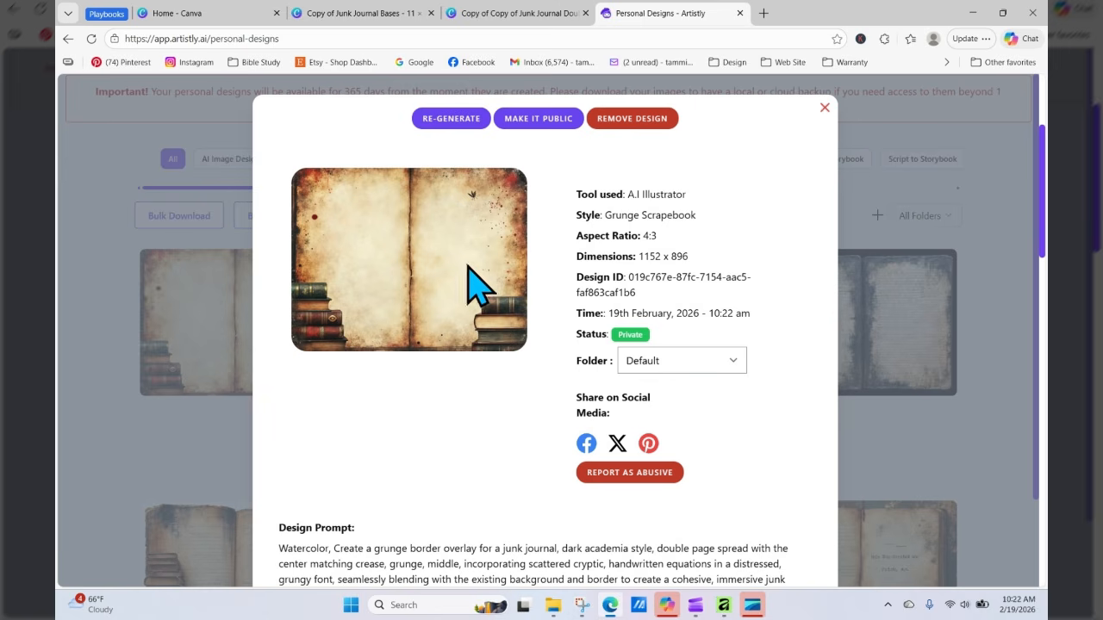
pyautogui.click(463, 122)
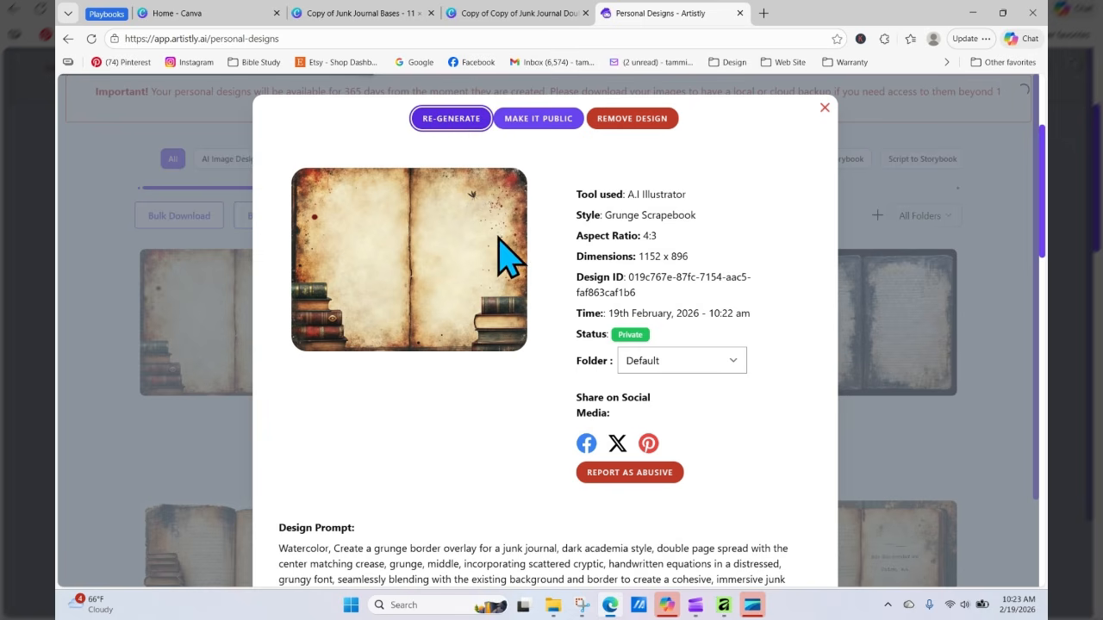
# Step: Regenerate the watercolor book spread and copy the entire prompt text from the prompt box
pyautogui.click(464, 118)
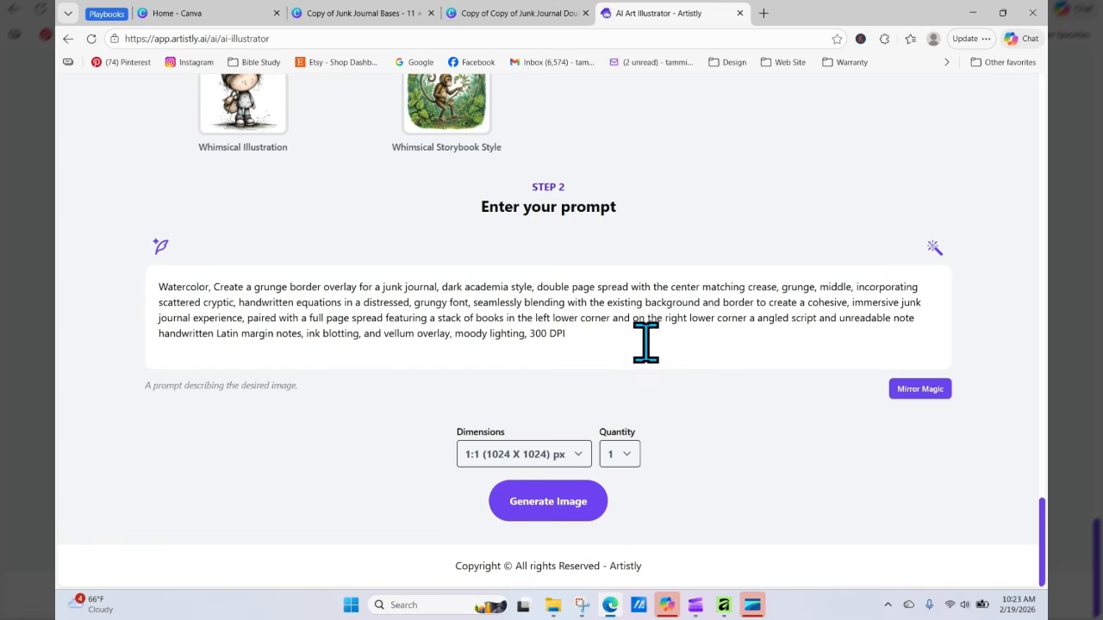
pyautogui.moveTo(595, 340); pyautogui.dragTo(155, 293)
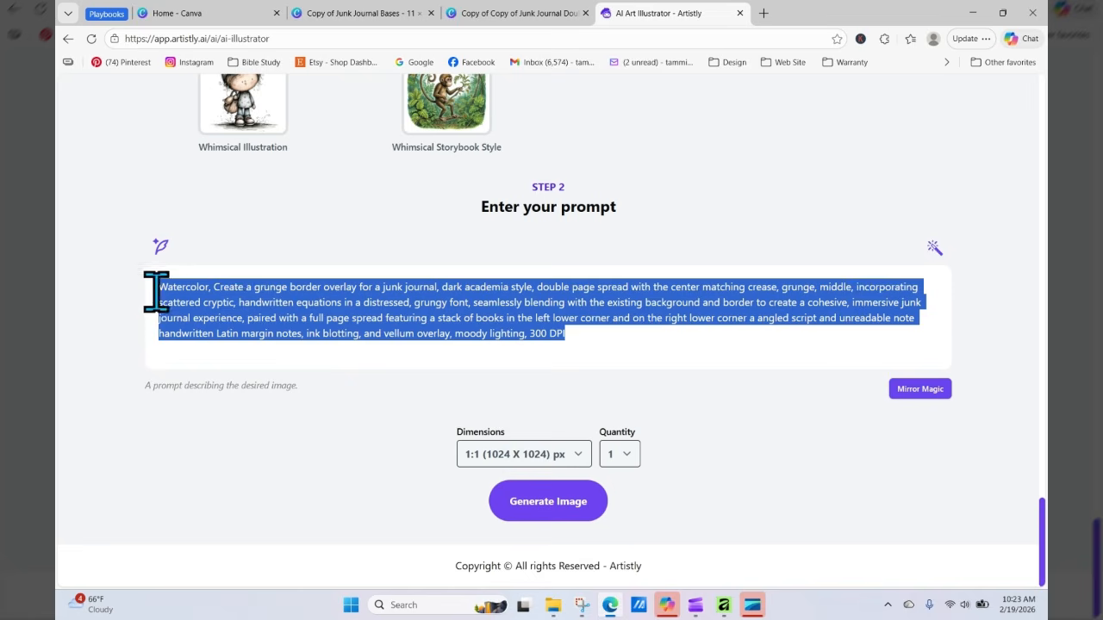
pyautogui.rightClick(243, 303)
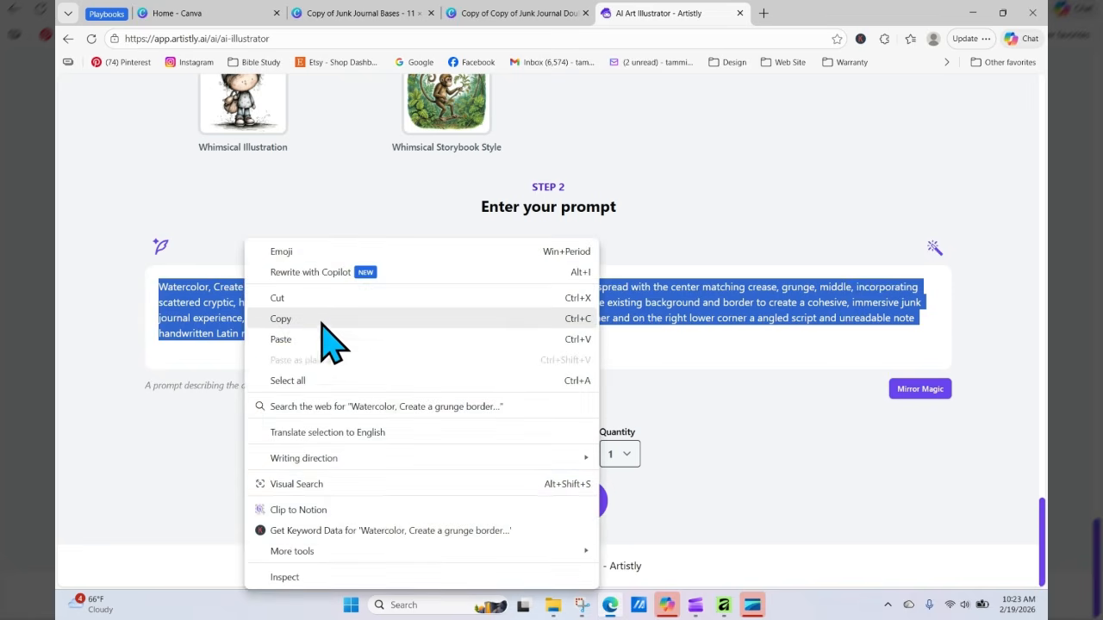
pyautogui.click(321, 318)
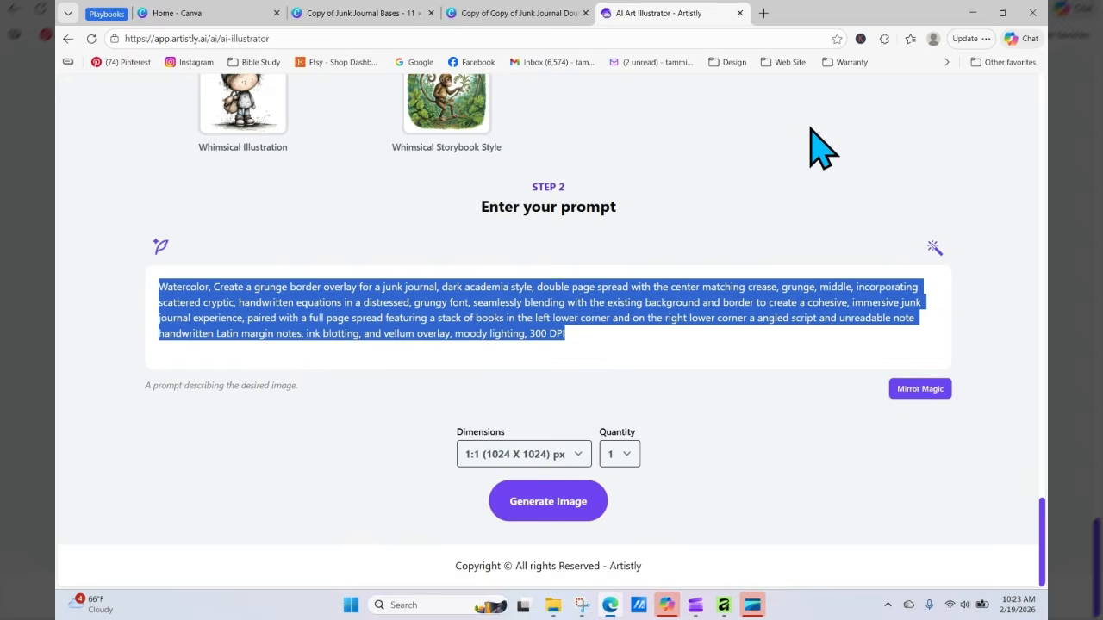
# Step: In the Canva design, add a new blank page after the first page and paste the copied prompt onto it
pyautogui.click(526, 13)
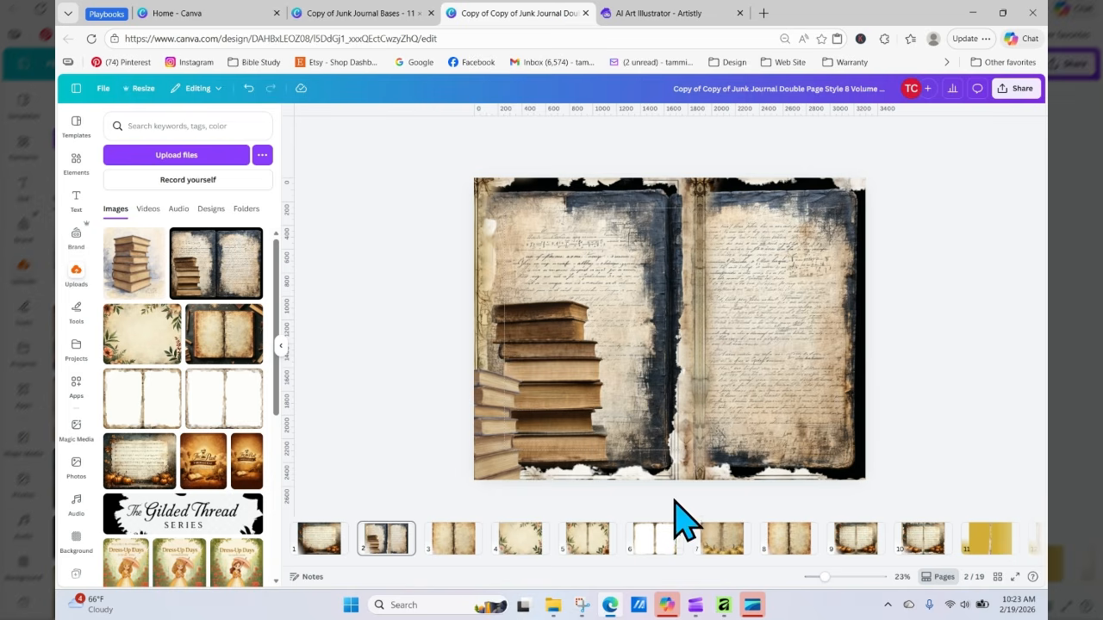
pyautogui.moveTo(359, 554)
pyautogui.click(359, 532)
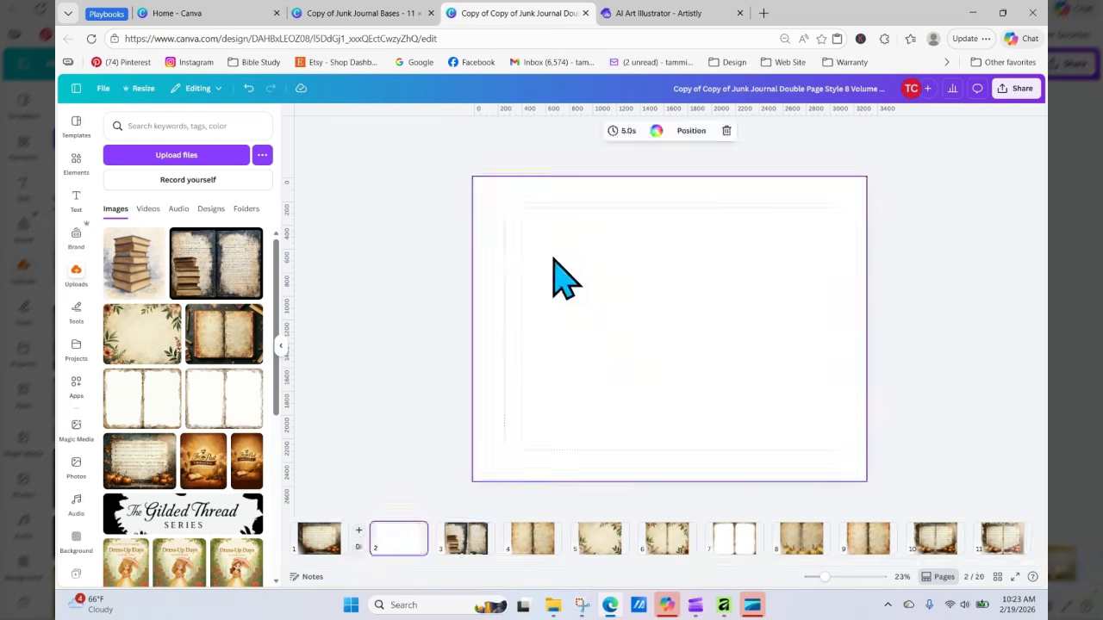
pyautogui.rightClick(524, 220)
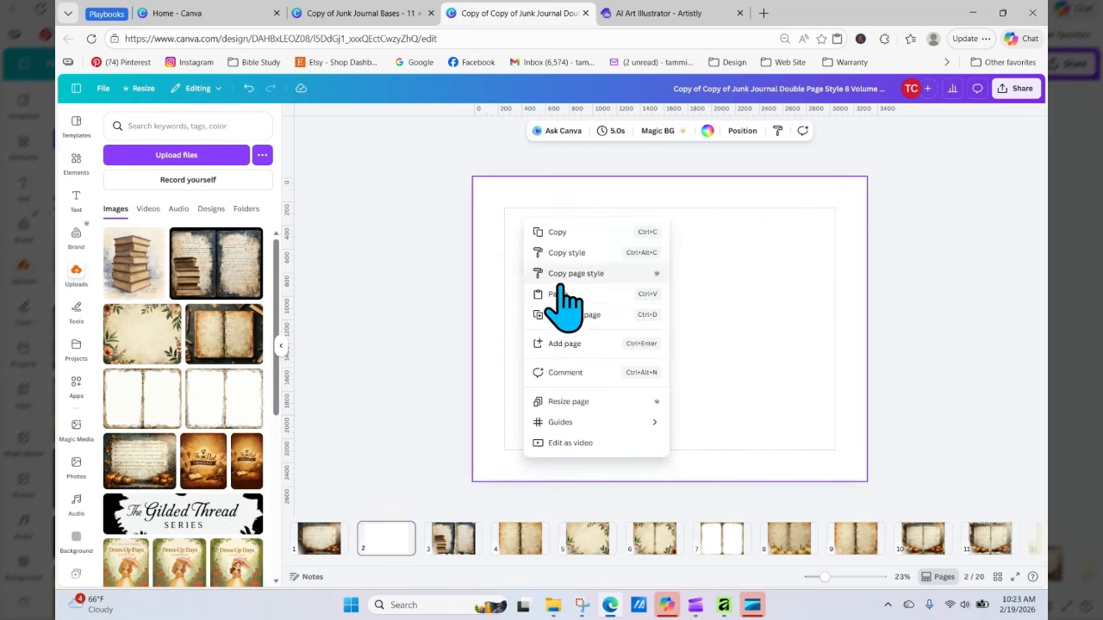
pyautogui.click(559, 285)
pyautogui.click(850, 308)
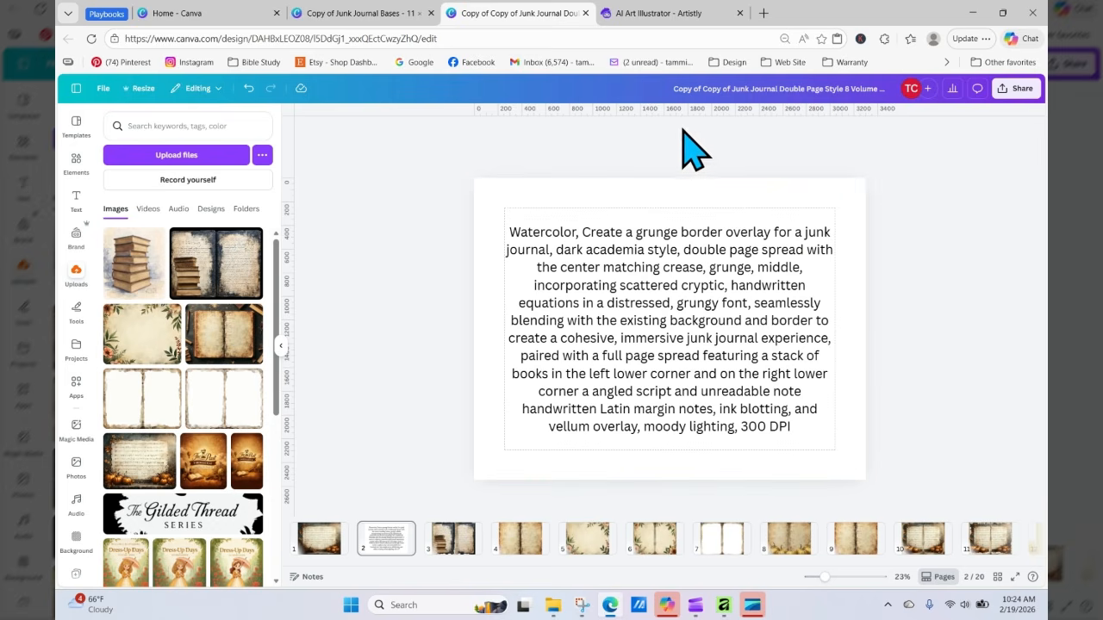
# Step: Read through the pasted prompt text, highlighting its phrases in turn and ending on "stack of books"
pyautogui.click(792, 250)
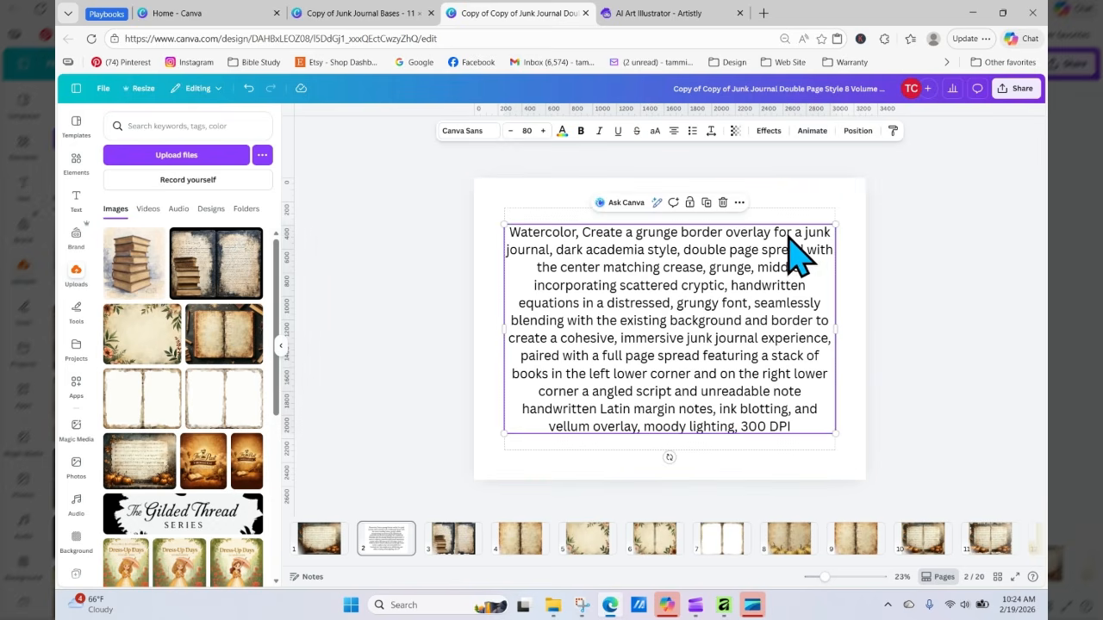
pyautogui.doubleClick(728, 271)
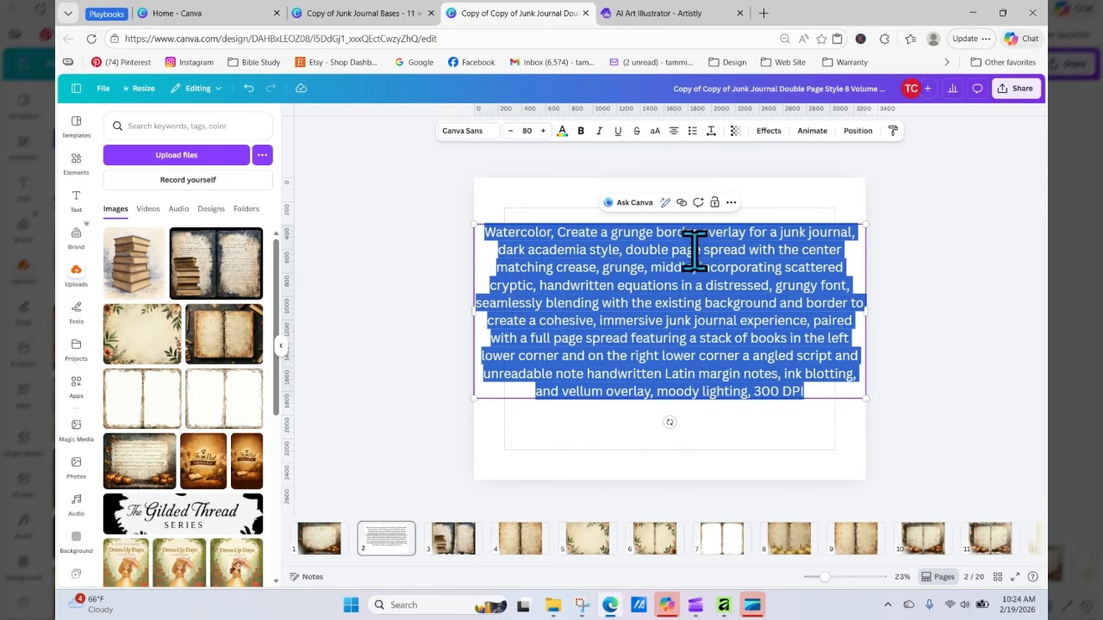
pyautogui.click(658, 231)
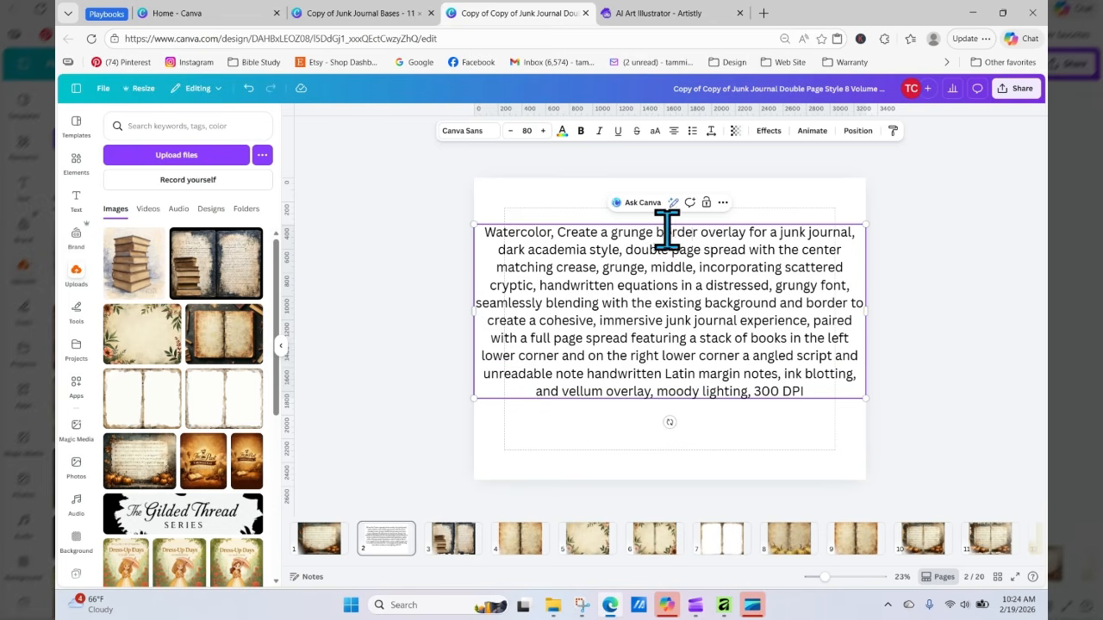
pyautogui.moveTo(654, 229); pyautogui.dragTo(716, 230)
pyautogui.click(682, 256)
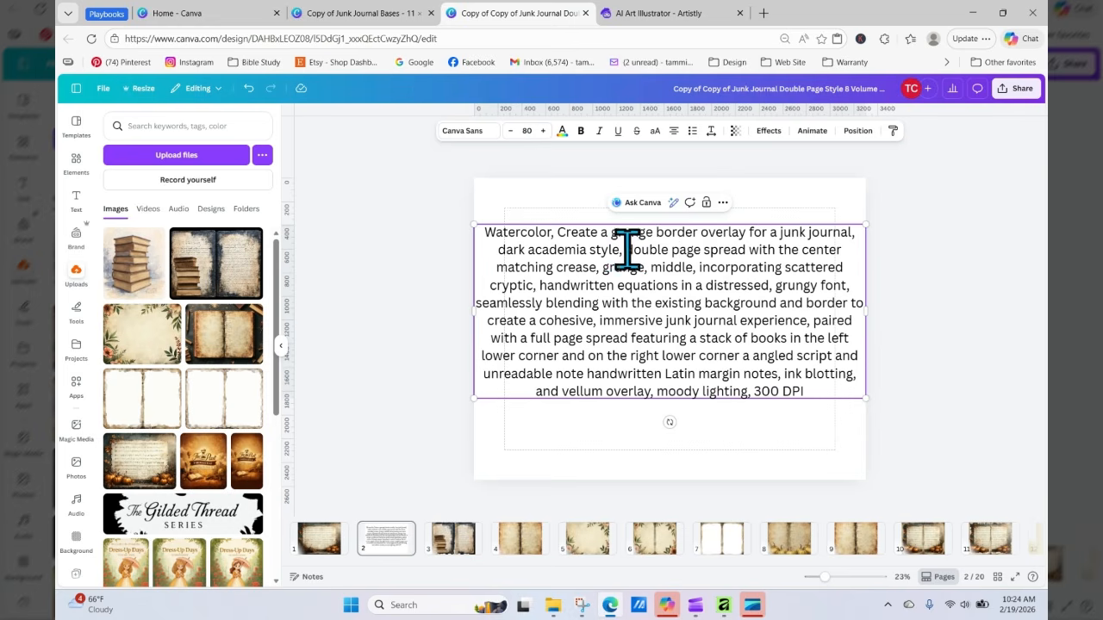
pyautogui.moveTo(626, 249); pyautogui.dragTo(748, 249)
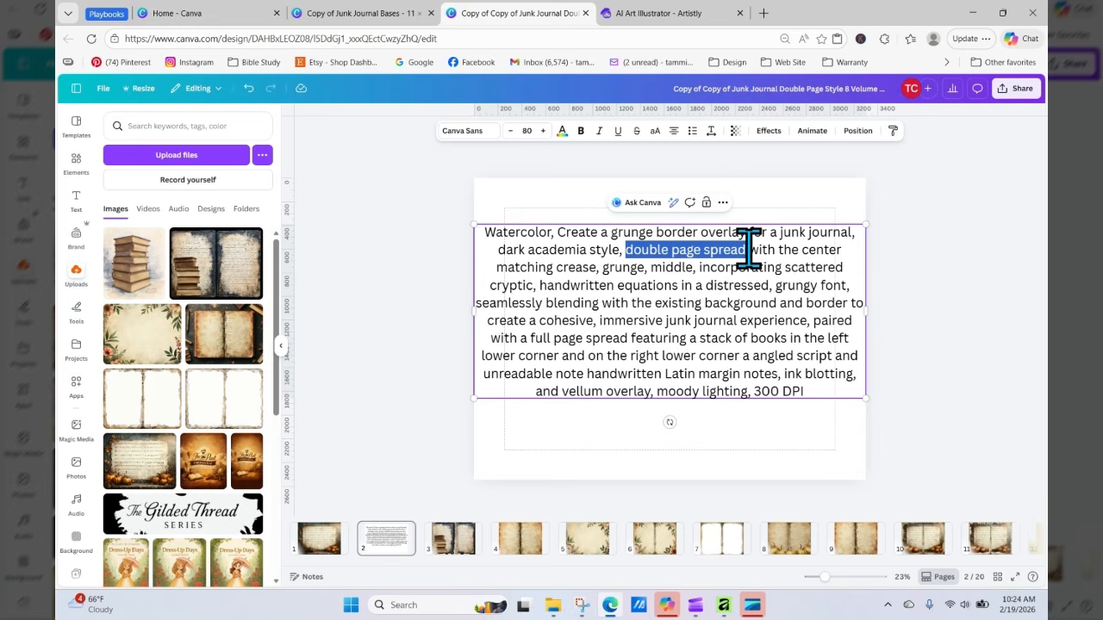
pyautogui.click(660, 249)
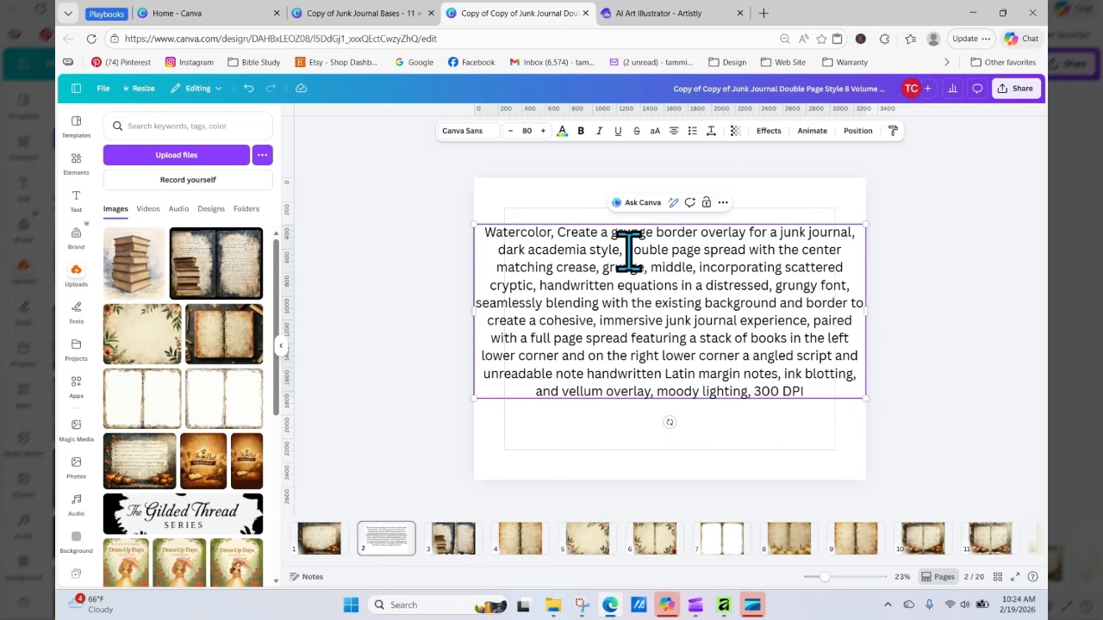
pyautogui.moveTo(627, 250); pyautogui.dragTo(694, 272)
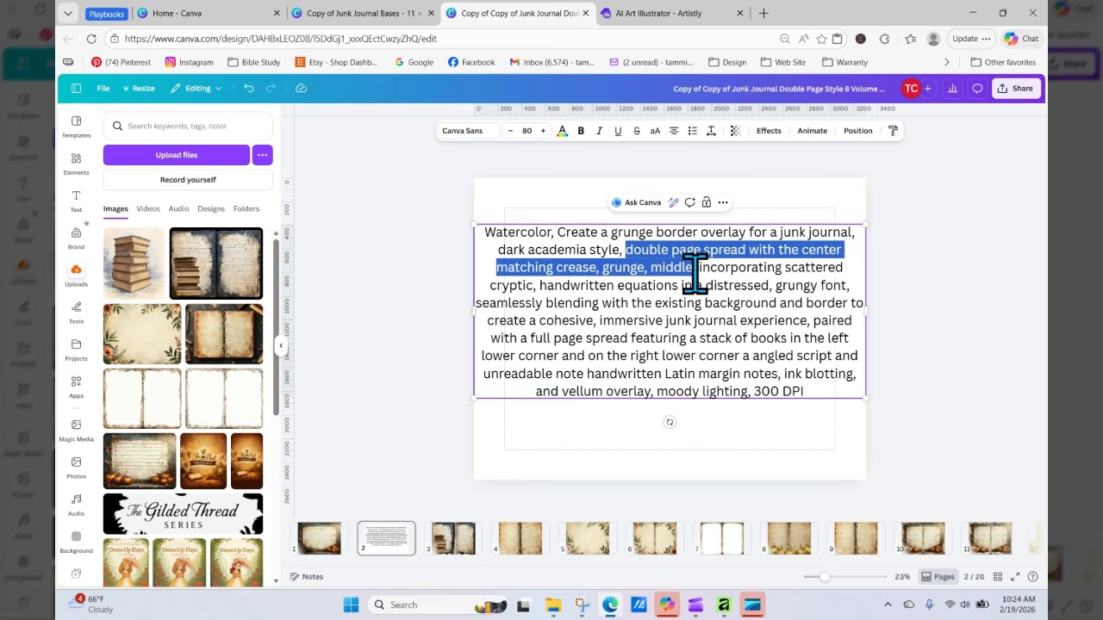
pyautogui.moveTo(694, 272); pyautogui.dragTo(697, 270)
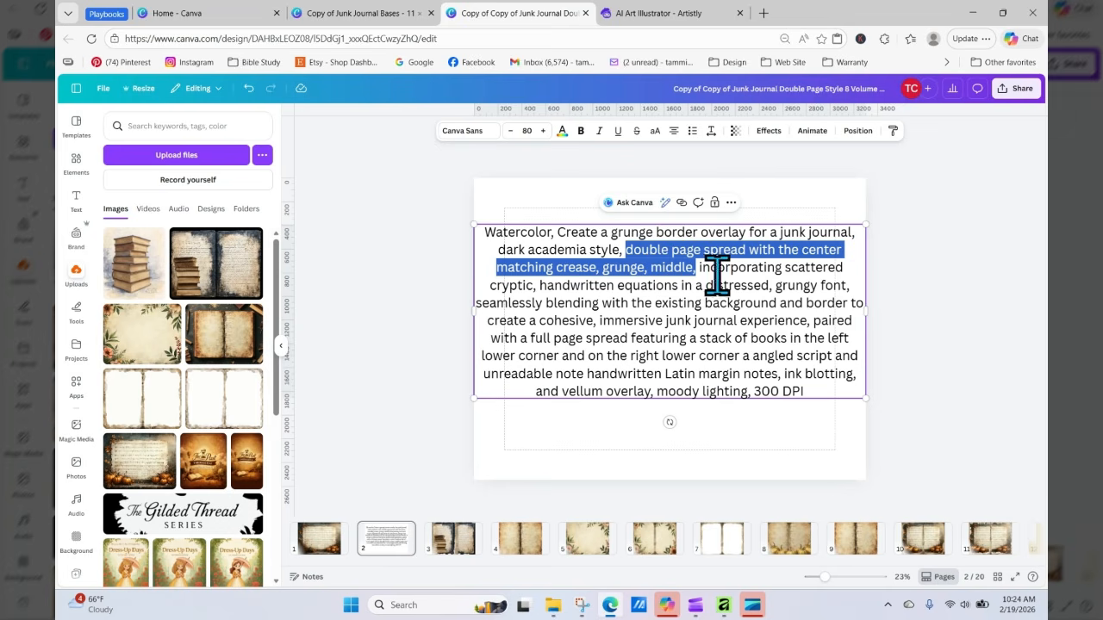
pyautogui.click(701, 272)
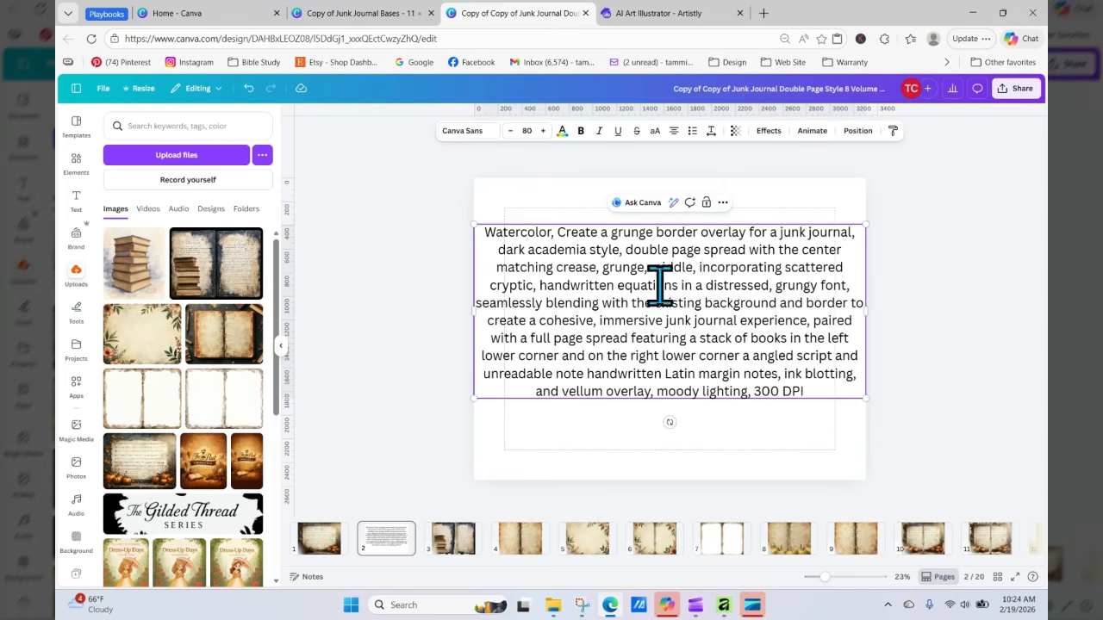
pyautogui.moveTo(698, 267); pyautogui.dragTo(786, 269)
pyautogui.click(748, 302)
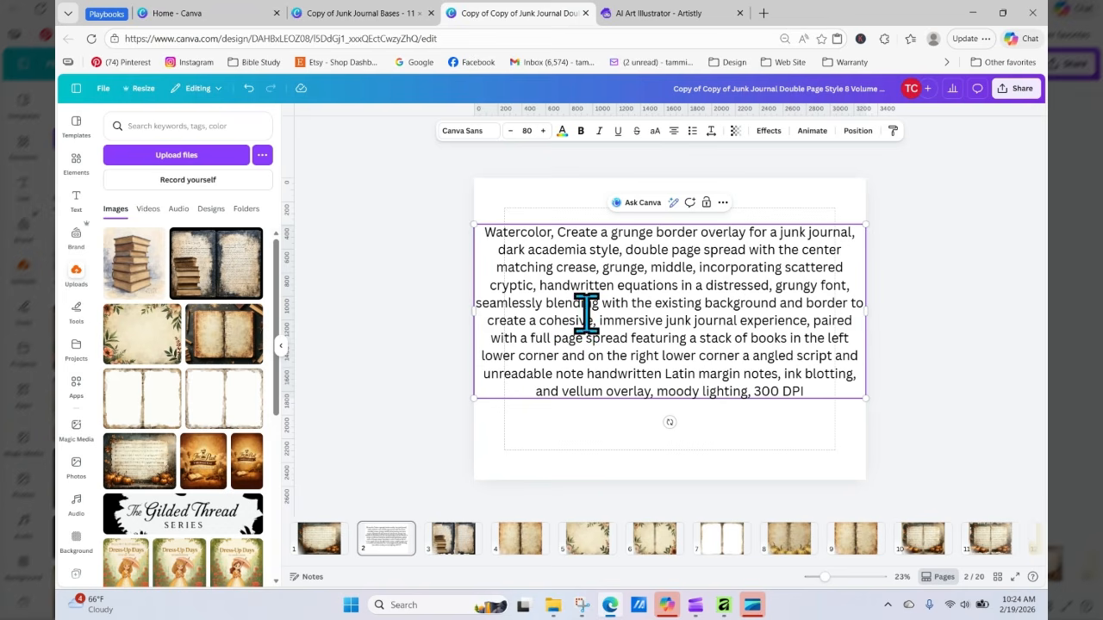
pyautogui.moveTo(480, 303); pyautogui.dragTo(684, 337)
pyautogui.click(660, 313)
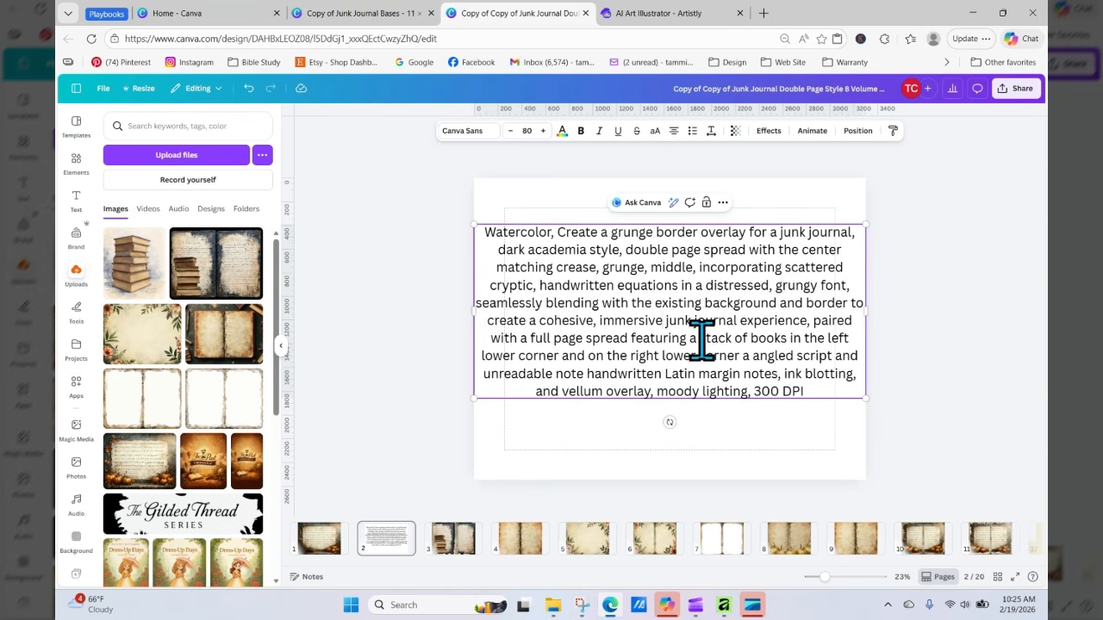
pyautogui.moveTo(700, 338); pyautogui.dragTo(786, 342)
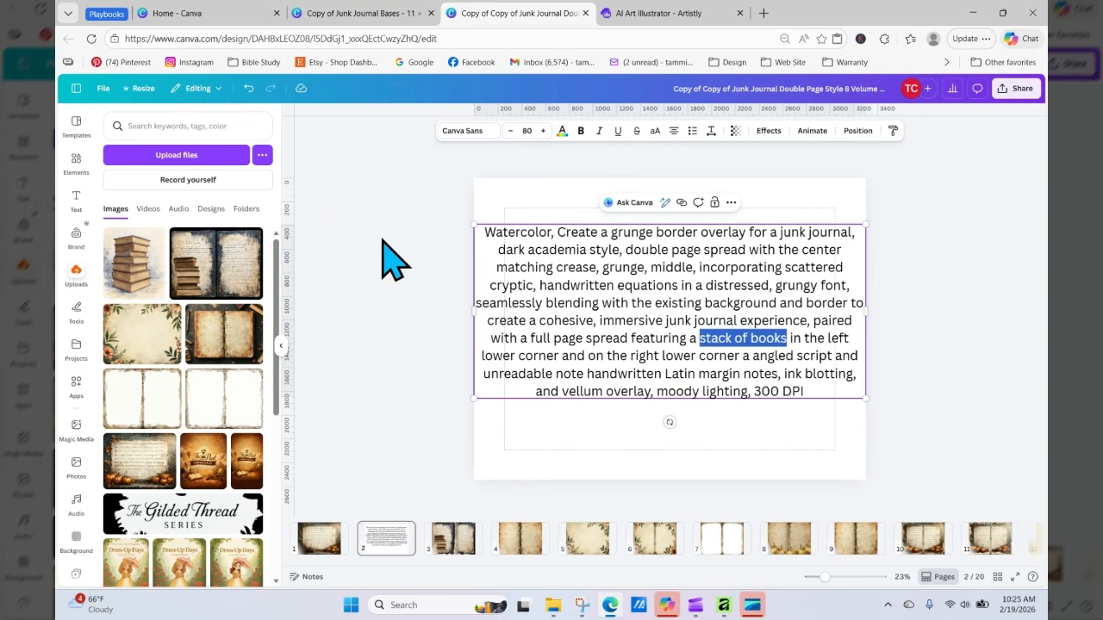
# Step: In the playbook PDF, open the Nature & Wildlife Clipart word bank and copy the "Realistic Wildlife Illustration" line
pyautogui.click(109, 14)
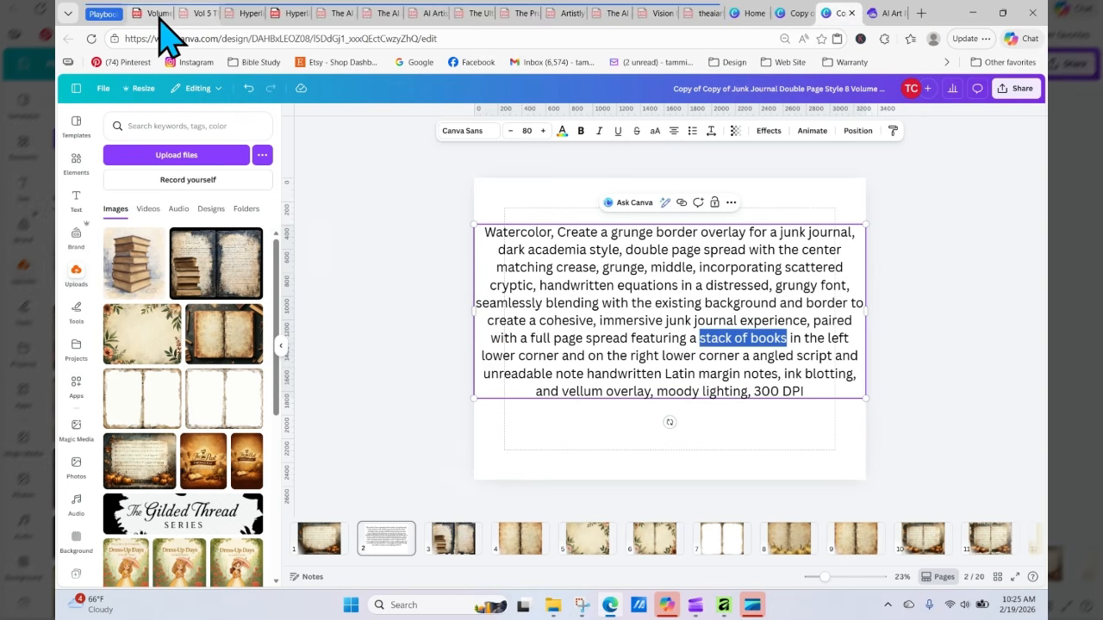
pyautogui.click(158, 15)
pyautogui.click(541, 88)
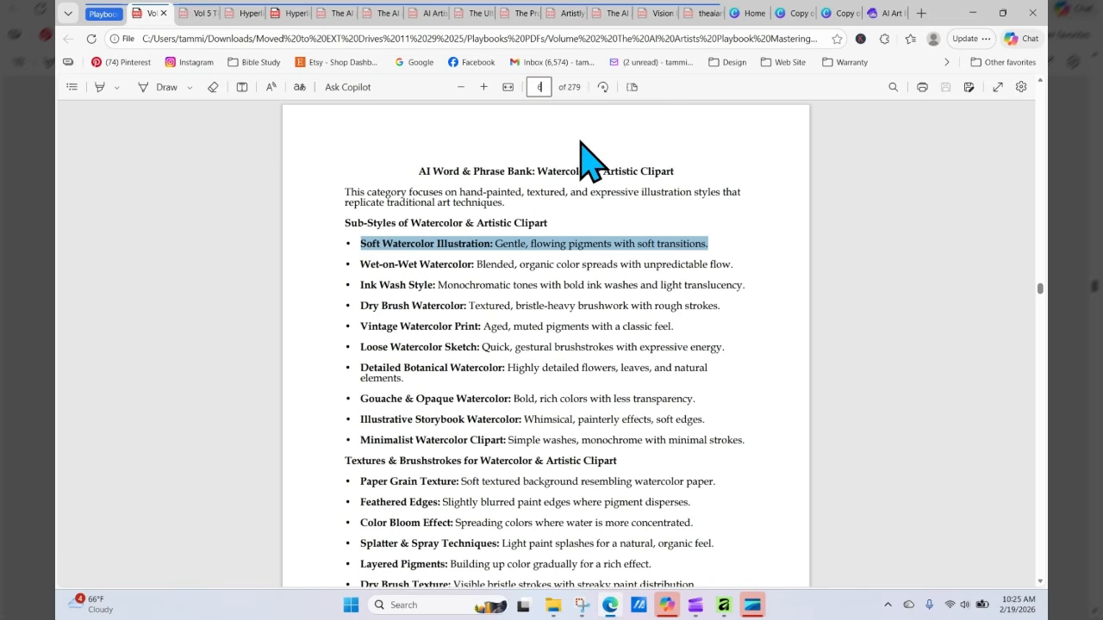
pyautogui.press('Return')
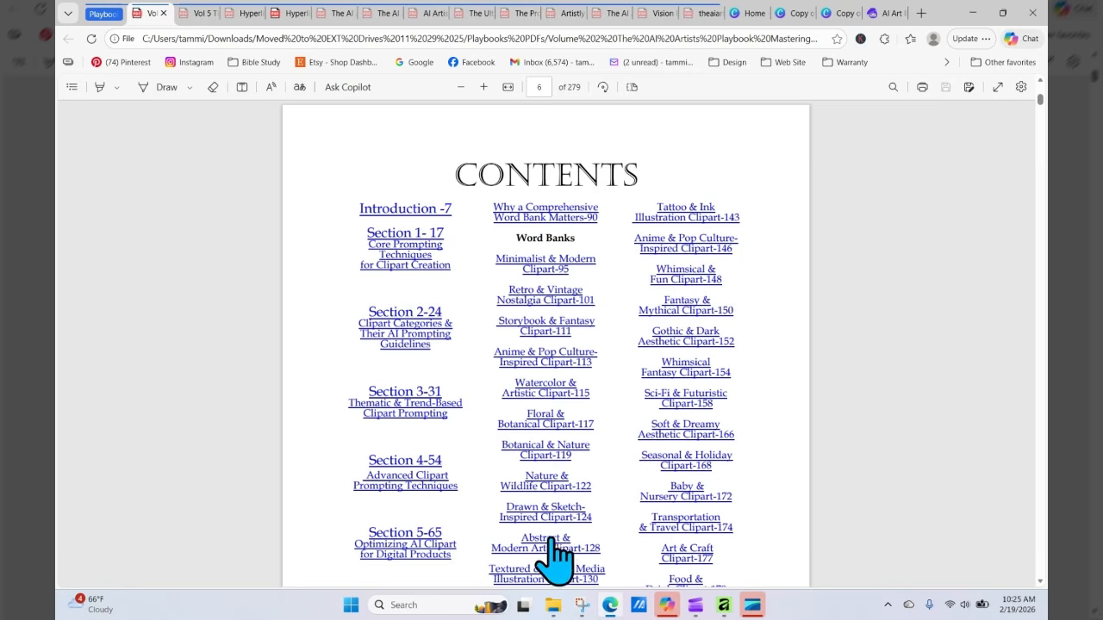
pyautogui.click(538, 485)
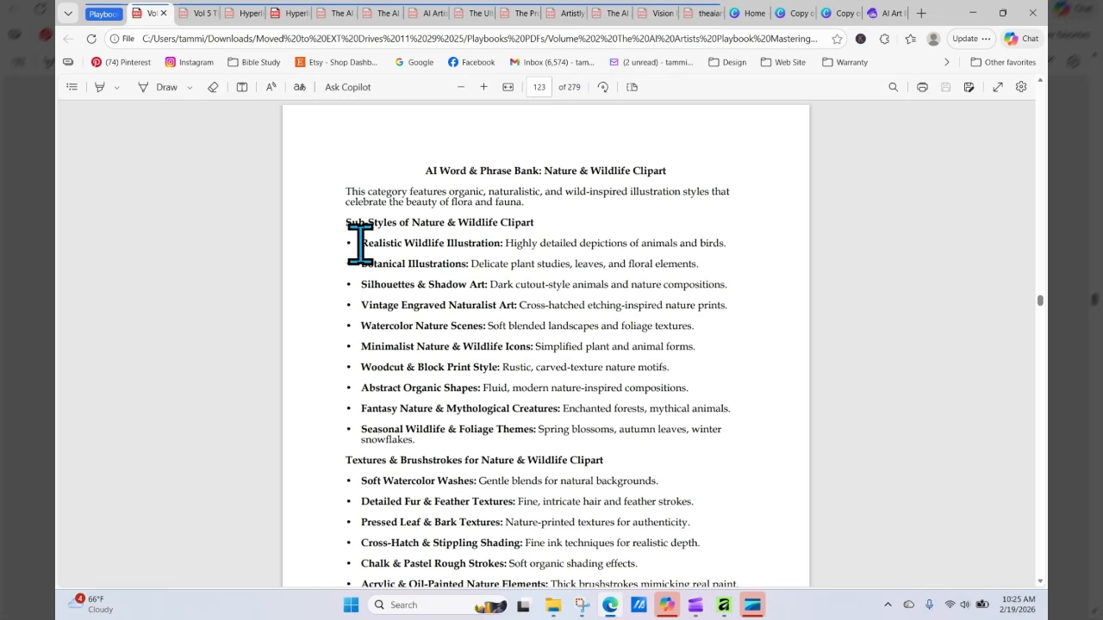
pyautogui.moveTo(361, 244); pyautogui.dragTo(740, 236)
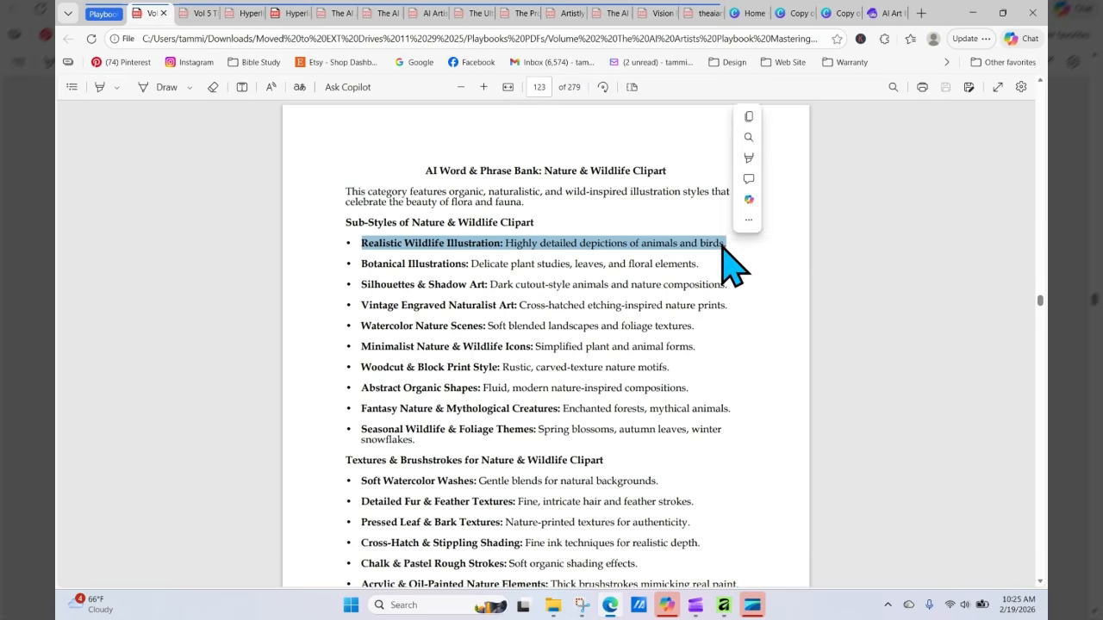
pyautogui.rightClick(724, 248)
pyautogui.click(763, 305)
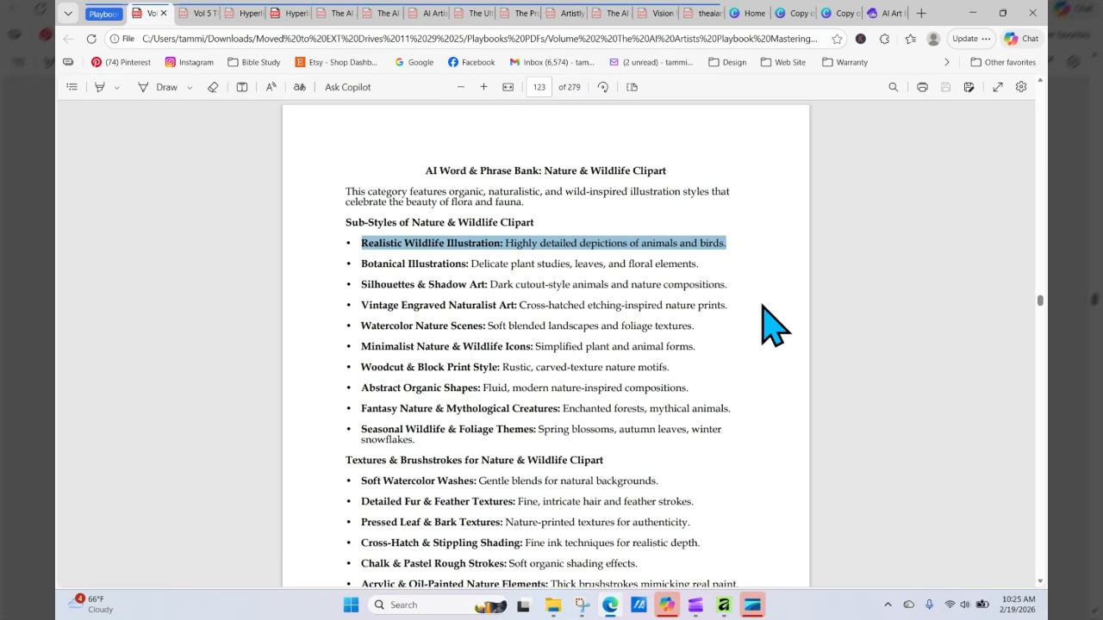
# Step: Replace "stack of books" in the Canva prompt text with the copied Realistic Wildlife Illustration line
pyautogui.click(841, 14)
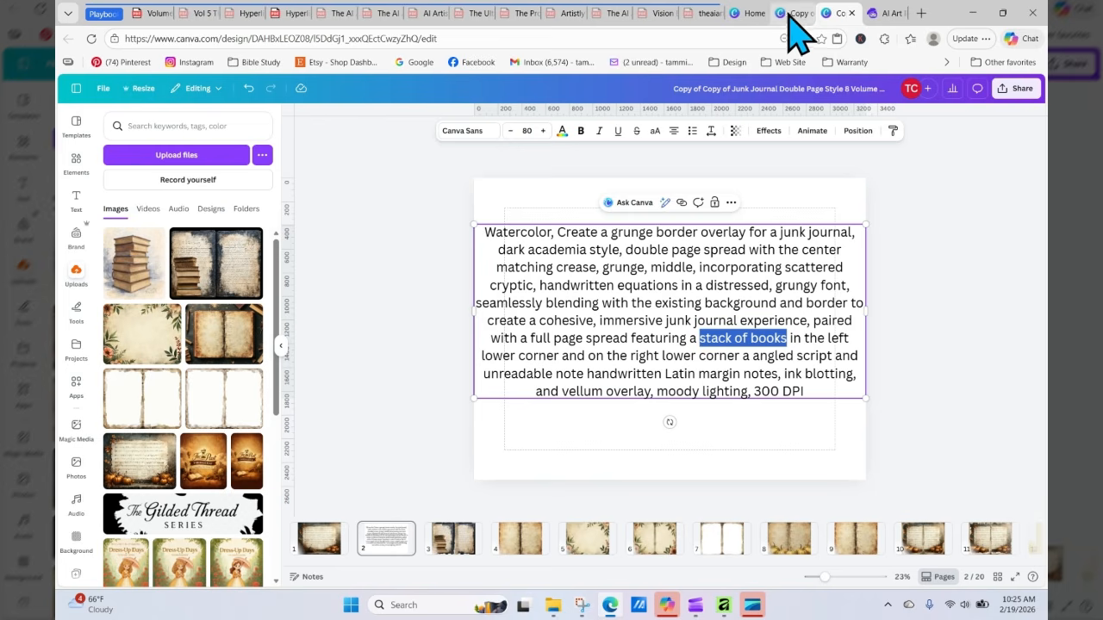
pyautogui.rightClick(731, 349)
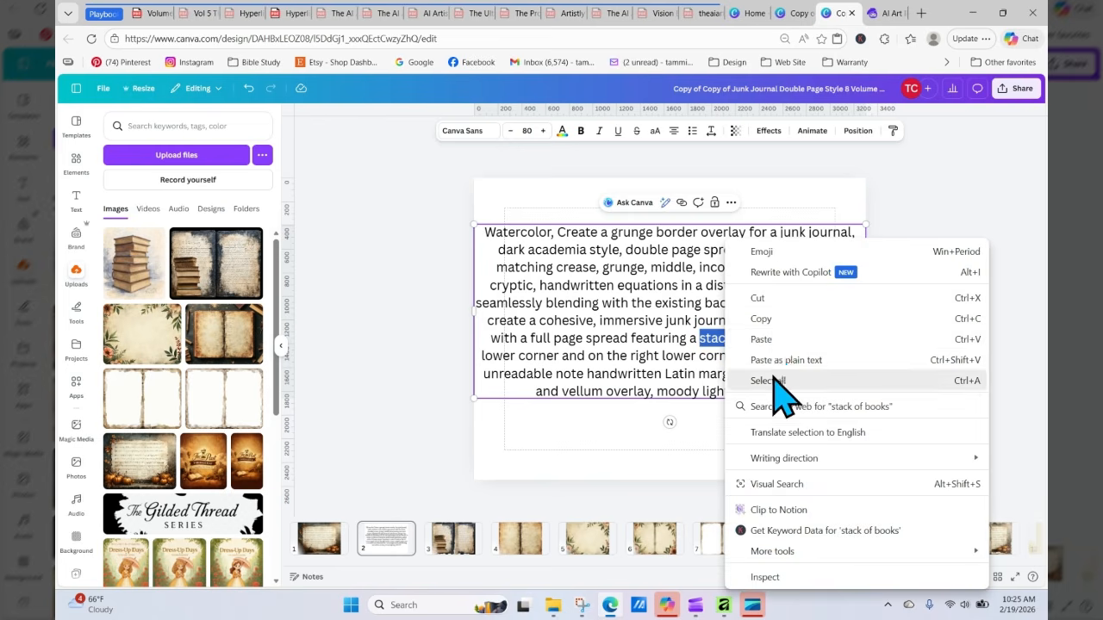
pyautogui.click(772, 339)
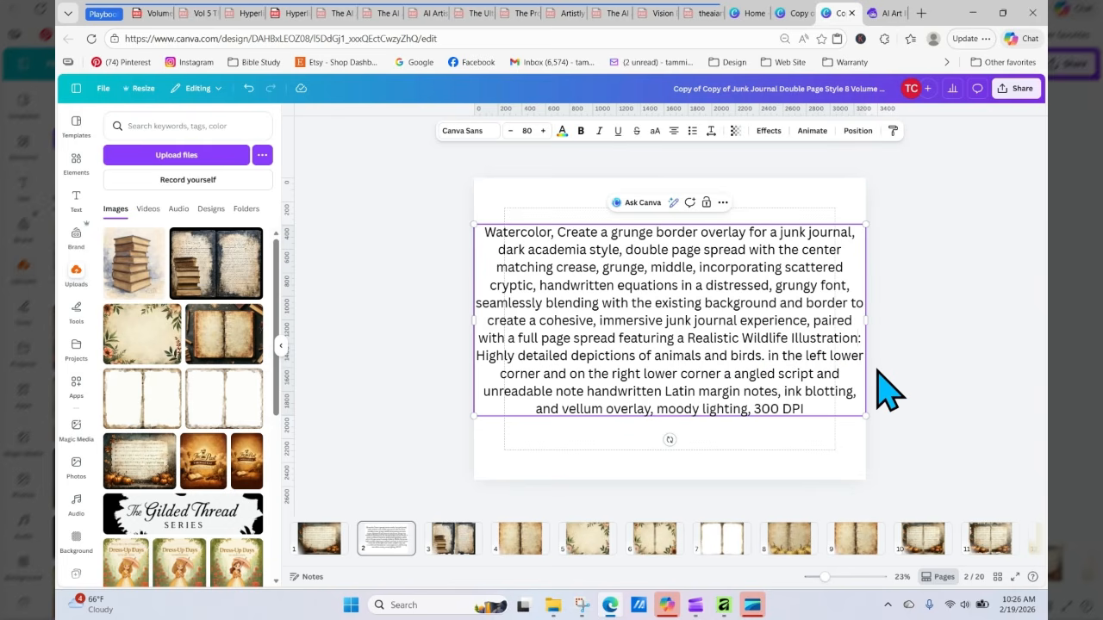
# Step: Edit the inserted phrase to read "Realistic Wildlife Illustration of a deer with antlers, a Highly detailed depictions"
pyautogui.write('of ')
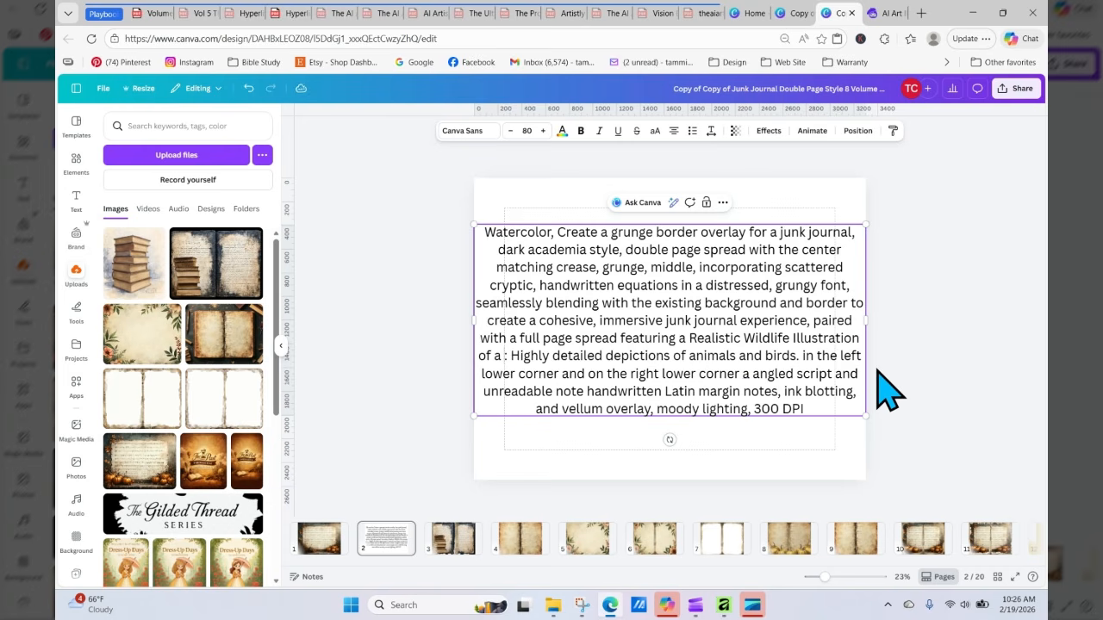
pyautogui.write('a deer')
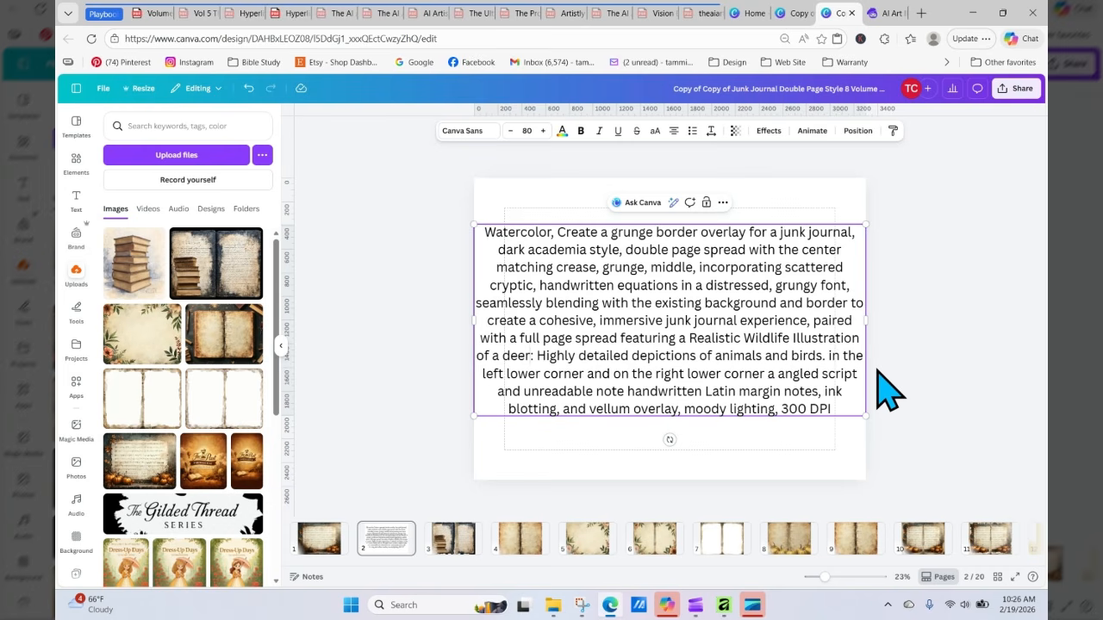
pyautogui.write('with antle')
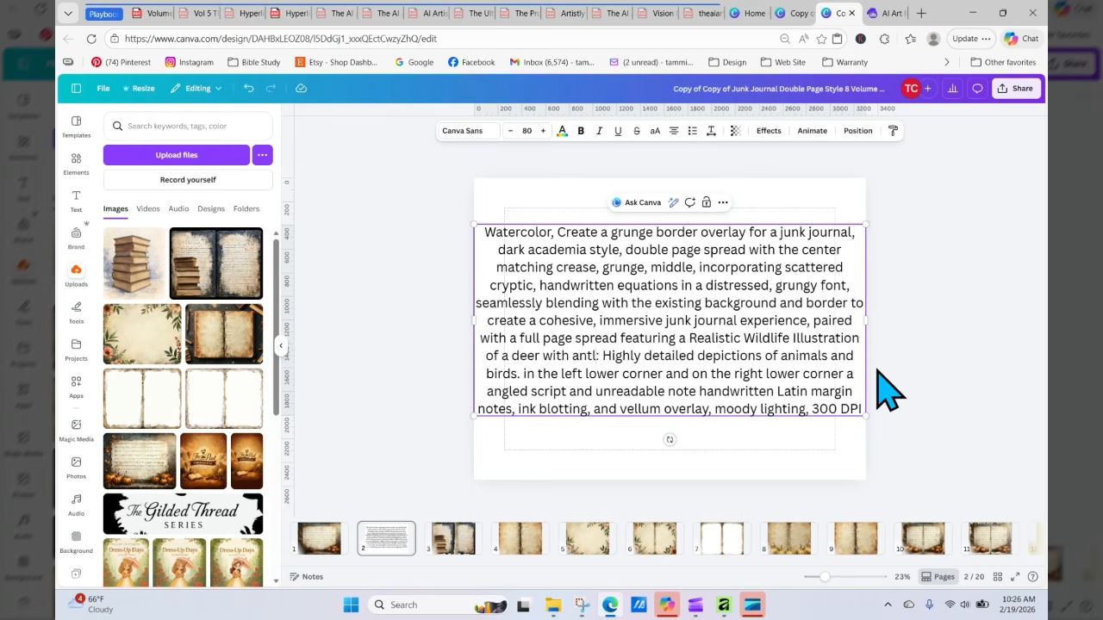
pyautogui.write('rs')
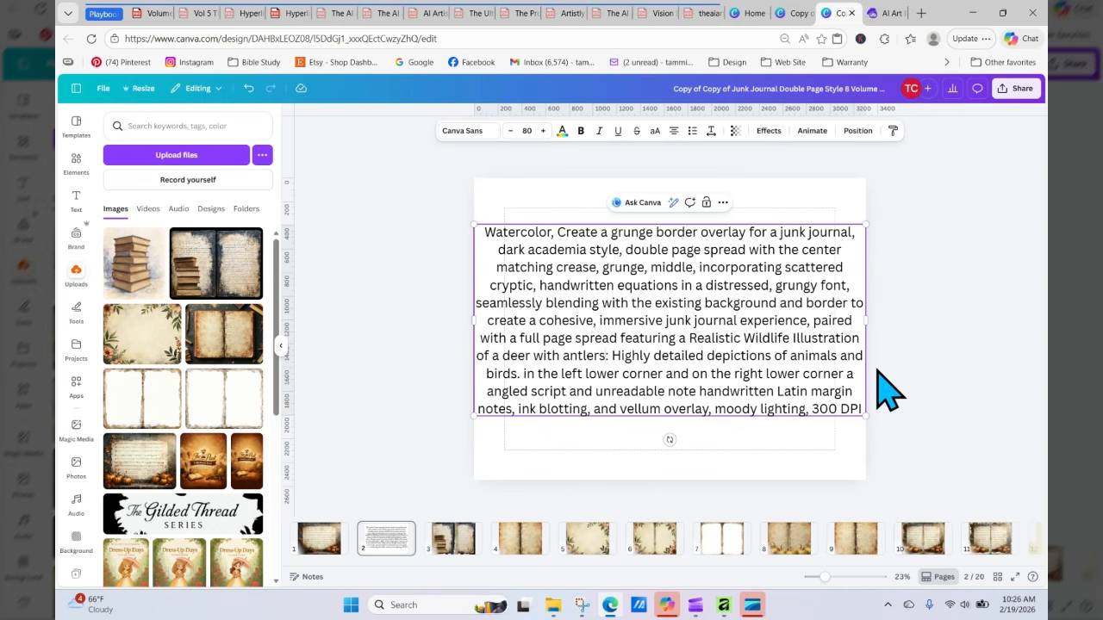
pyautogui.press('Delete')
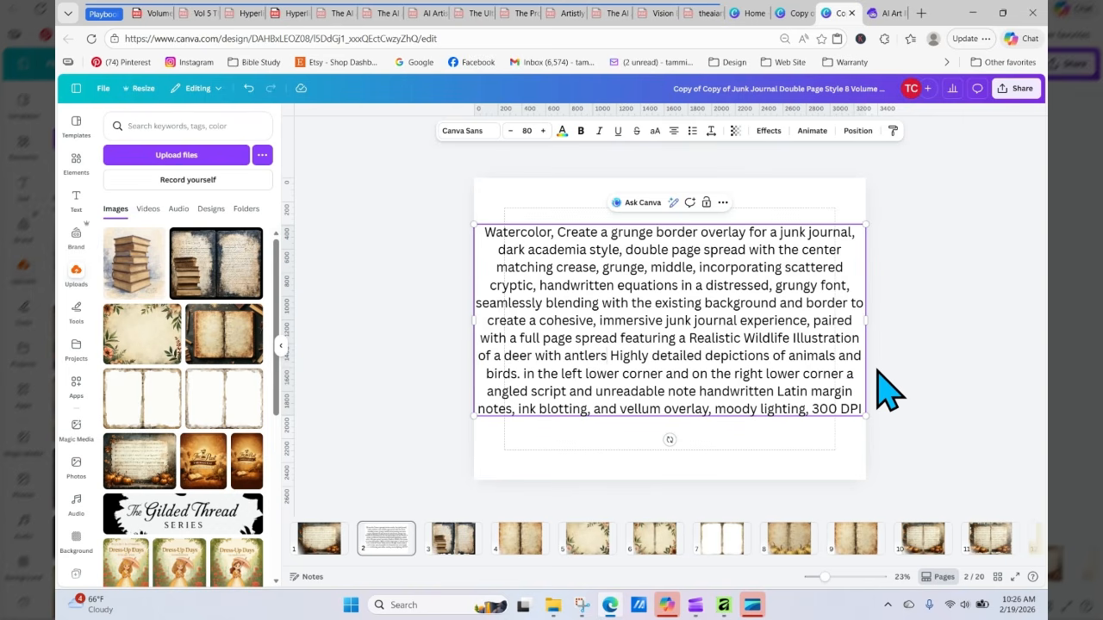
pyautogui.write(', a')
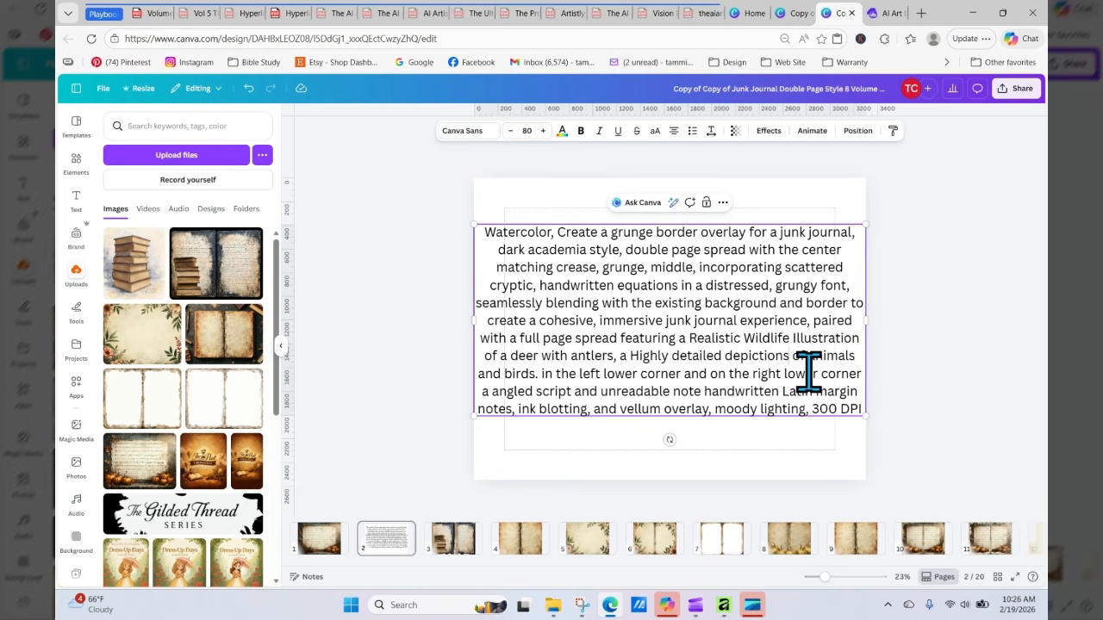
# Step: Edit the Canva prompt so the phrase reads "a Highly detailed depiction of the deer in the left lower corner"
pyautogui.press('BackSpace')
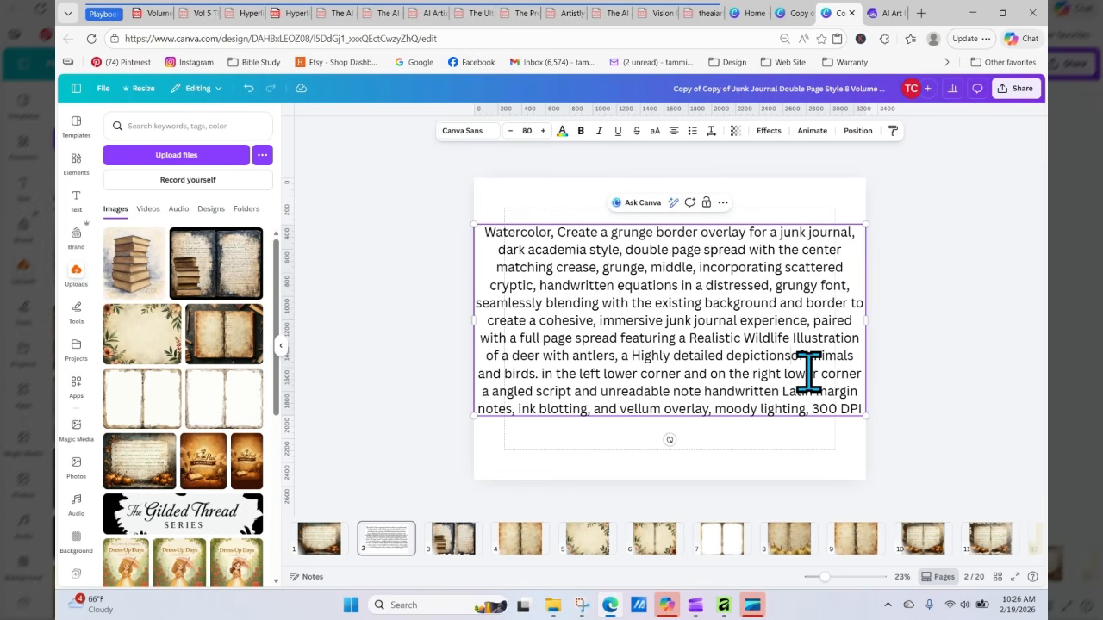
pyautogui.press('BackSpace')
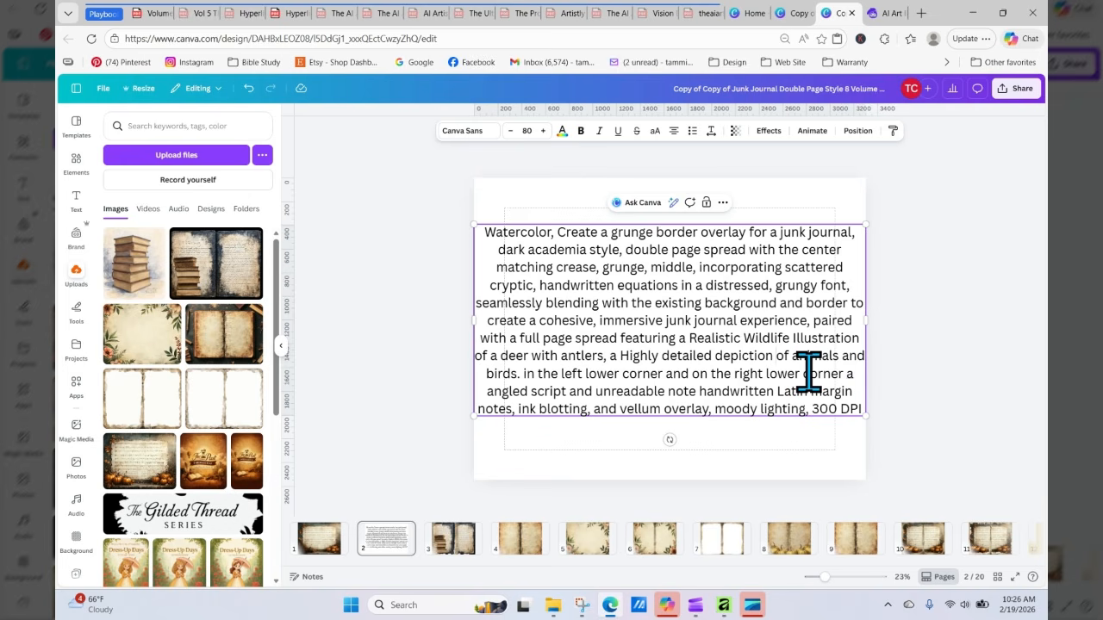
pyautogui.write('of the dee')
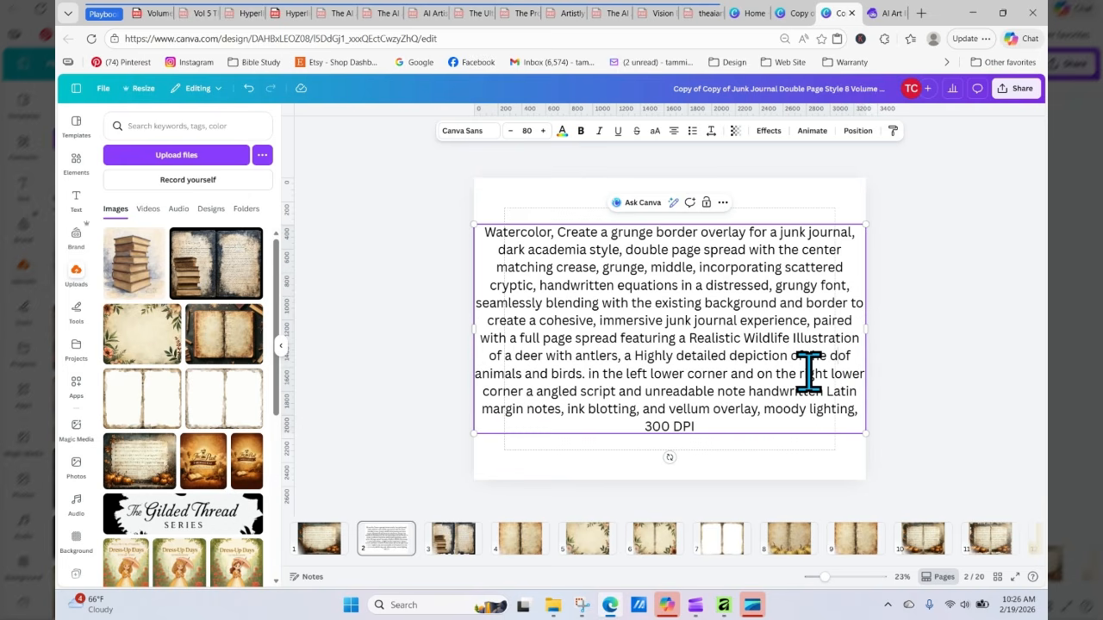
pyautogui.write('r')
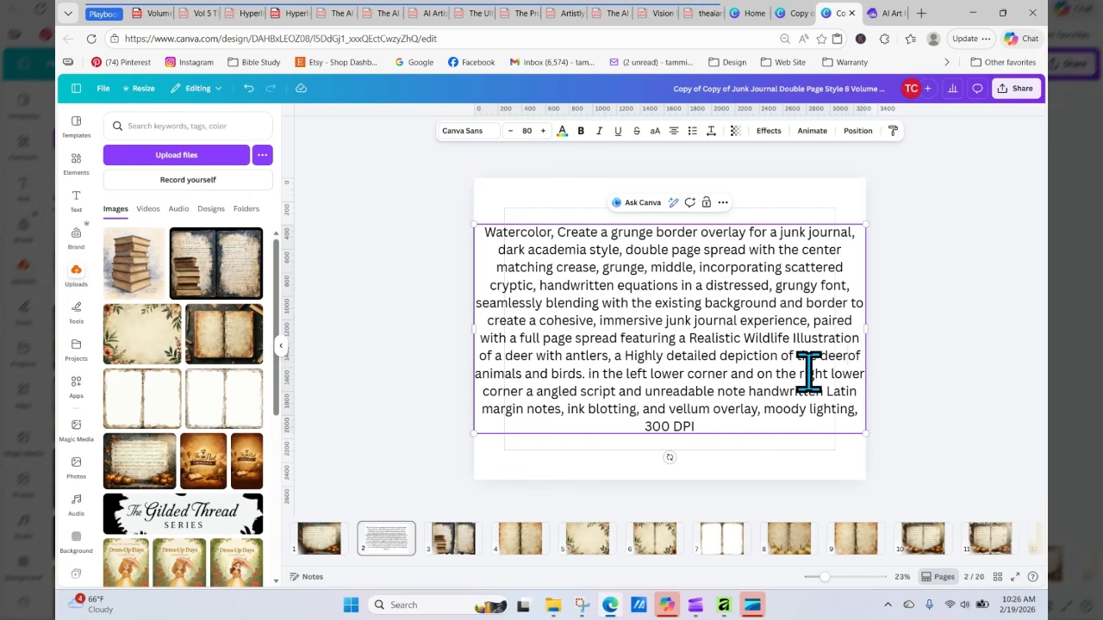
pyautogui.press('Delete')
pyautogui.press('Delete')
pyautogui.press('Delete')
pyautogui.press('Delete')
pyautogui.press('Delete')
pyautogui.press('Delete')
pyautogui.press('Delete')
pyautogui.press('Delete')
pyautogui.press('Delete')
pyautogui.press('Delete')
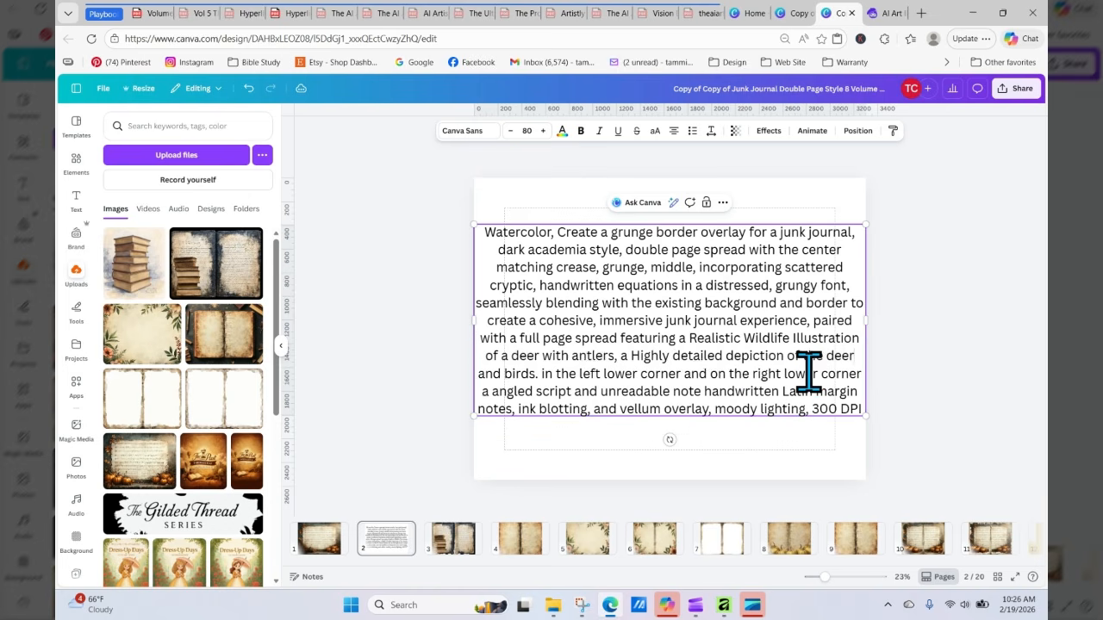
pyautogui.press('Delete')
pyautogui.press('Delete')
pyautogui.press('Delete')
pyautogui.press('Delete')
pyautogui.press('Delete')
pyautogui.press('Delete')
pyautogui.press('Delete')
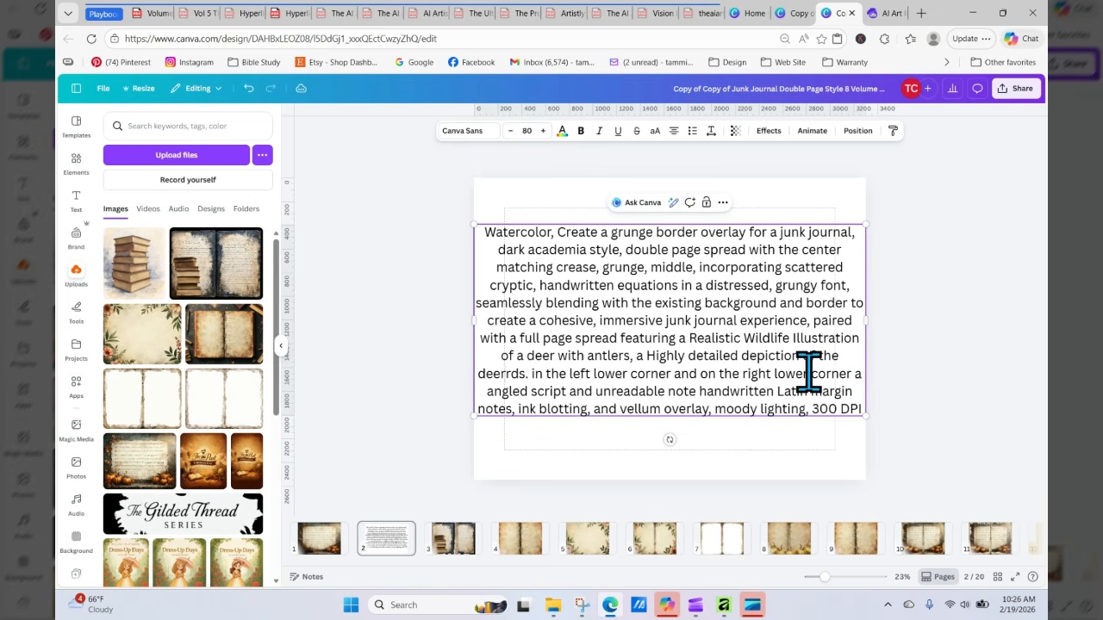
pyautogui.press('Delete')
pyautogui.press('Delete')
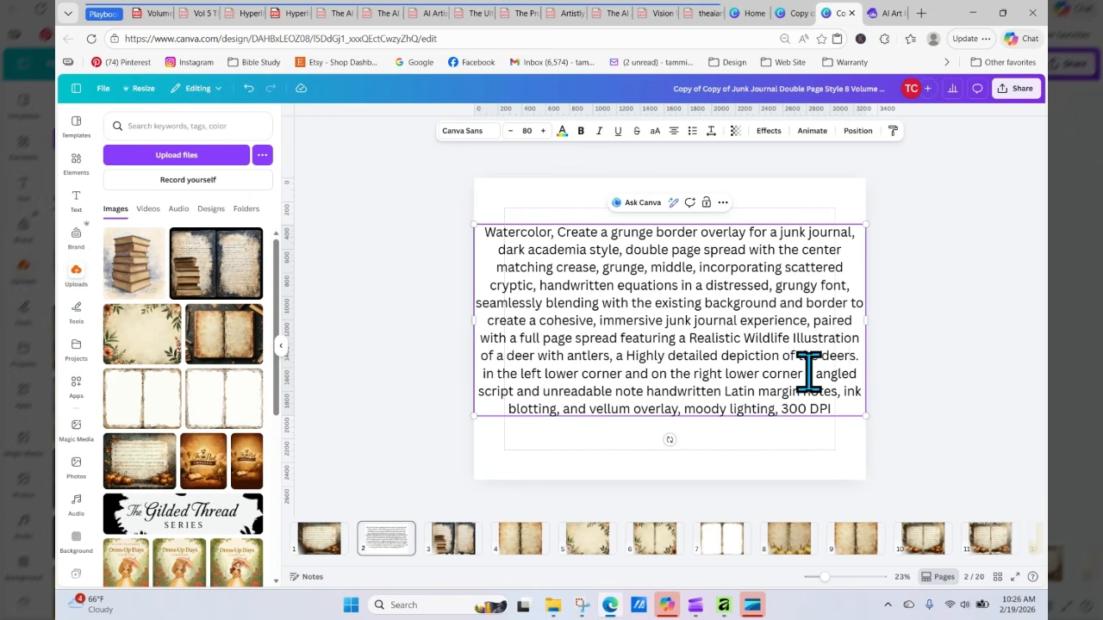
pyautogui.press('Delete')
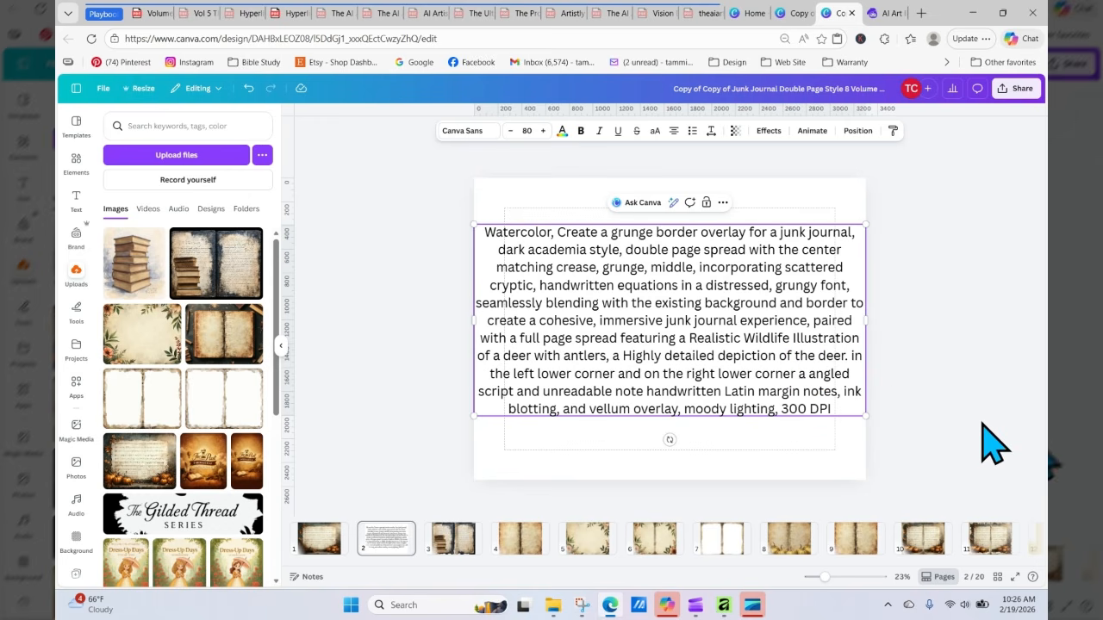
pyautogui.press('Delete')
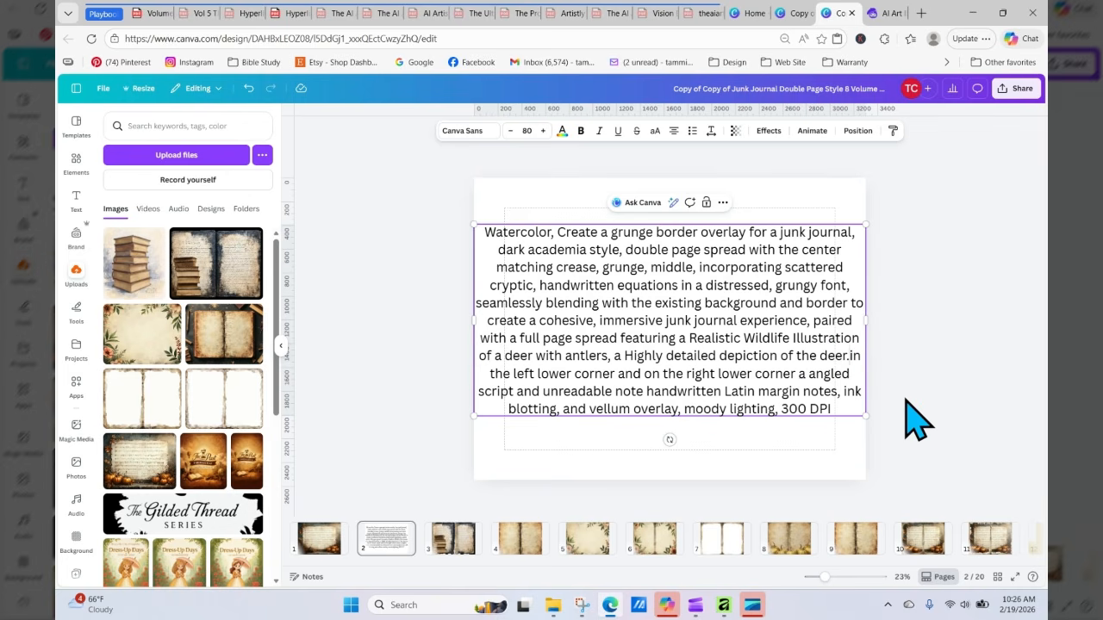
pyautogui.press('BackSpace')
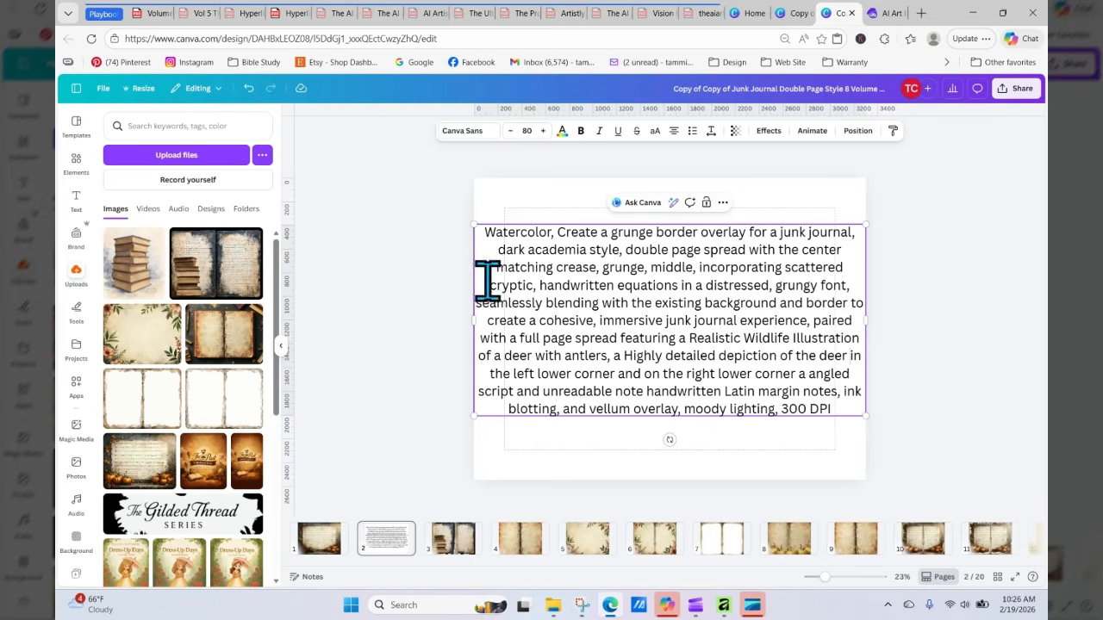
# Step: Copy the whole edited prompt and paste it over the existing prompt in Artistly's AI Illustrator
pyautogui.moveTo(483, 235); pyautogui.dragTo(852, 407)
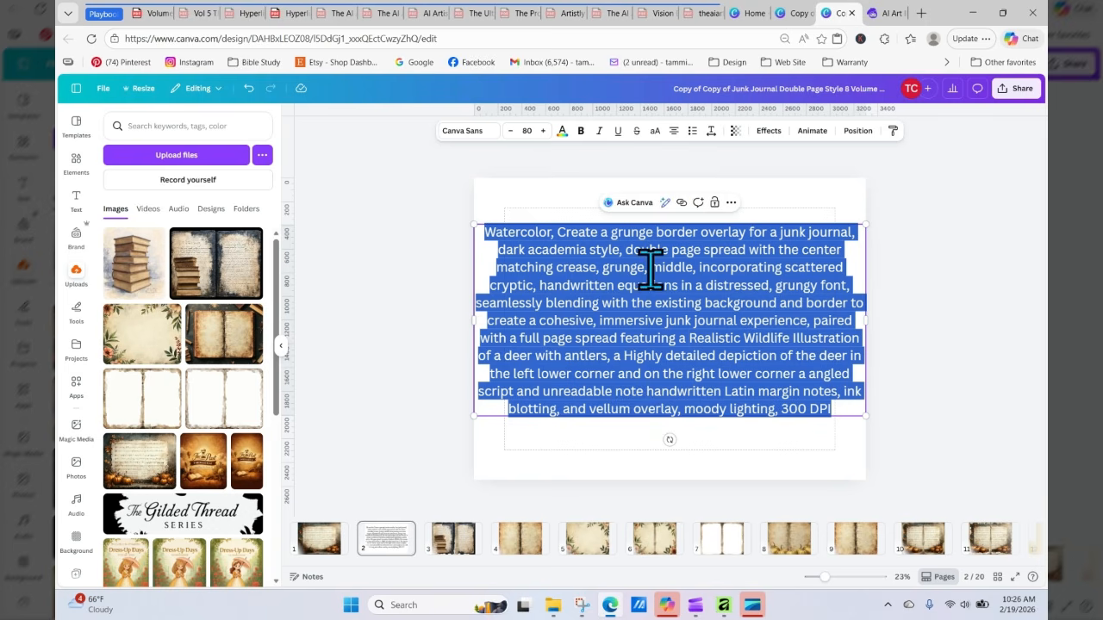
pyautogui.rightClick(615, 274)
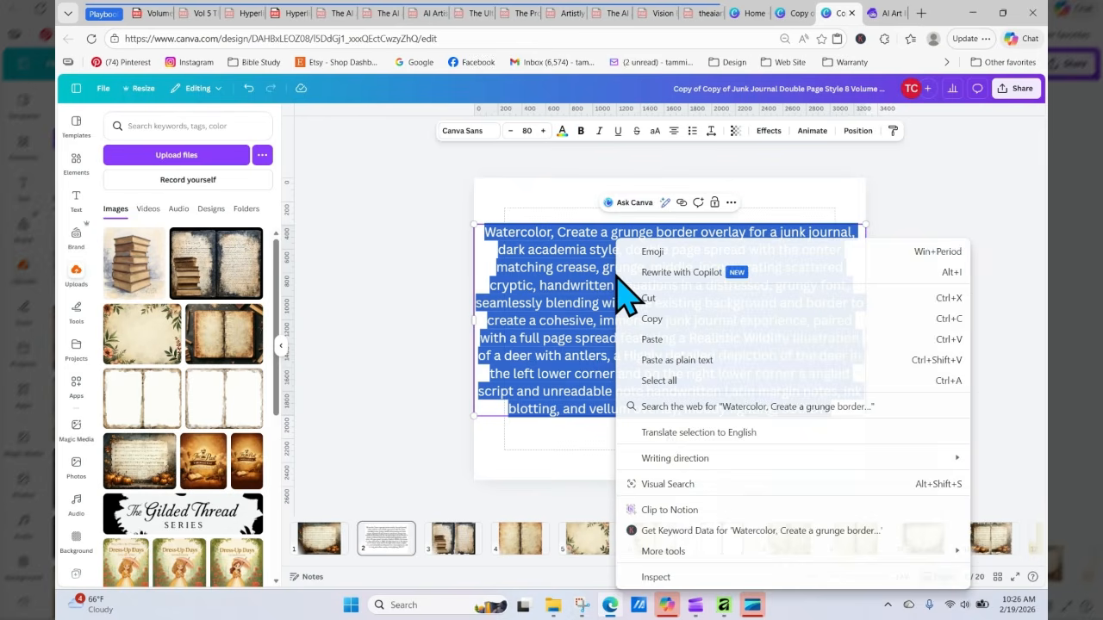
pyautogui.click(677, 324)
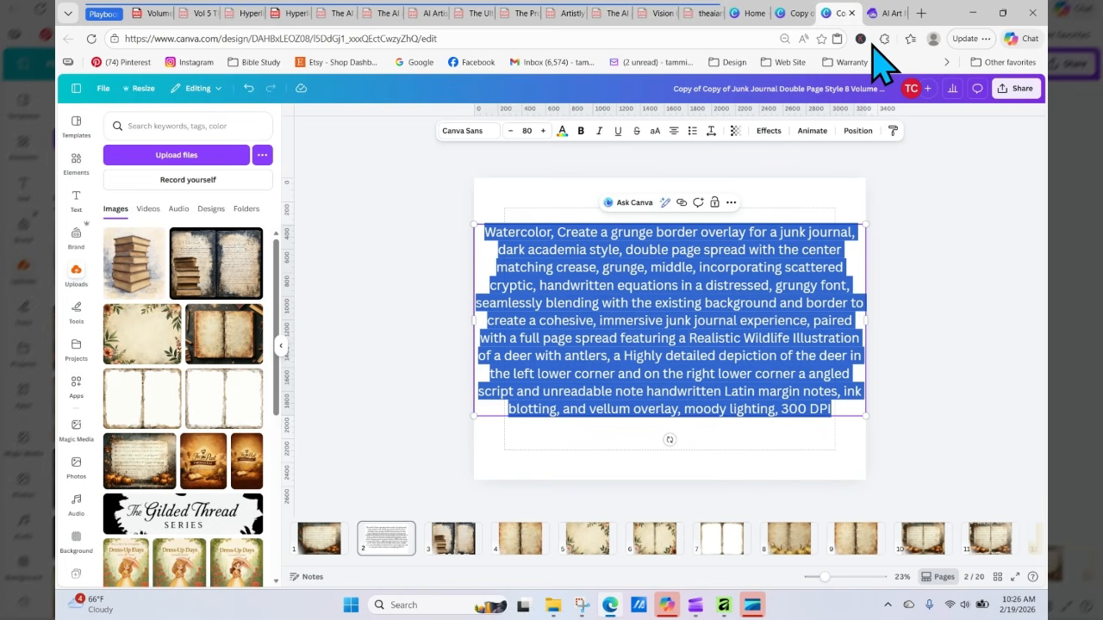
pyautogui.click(888, 13)
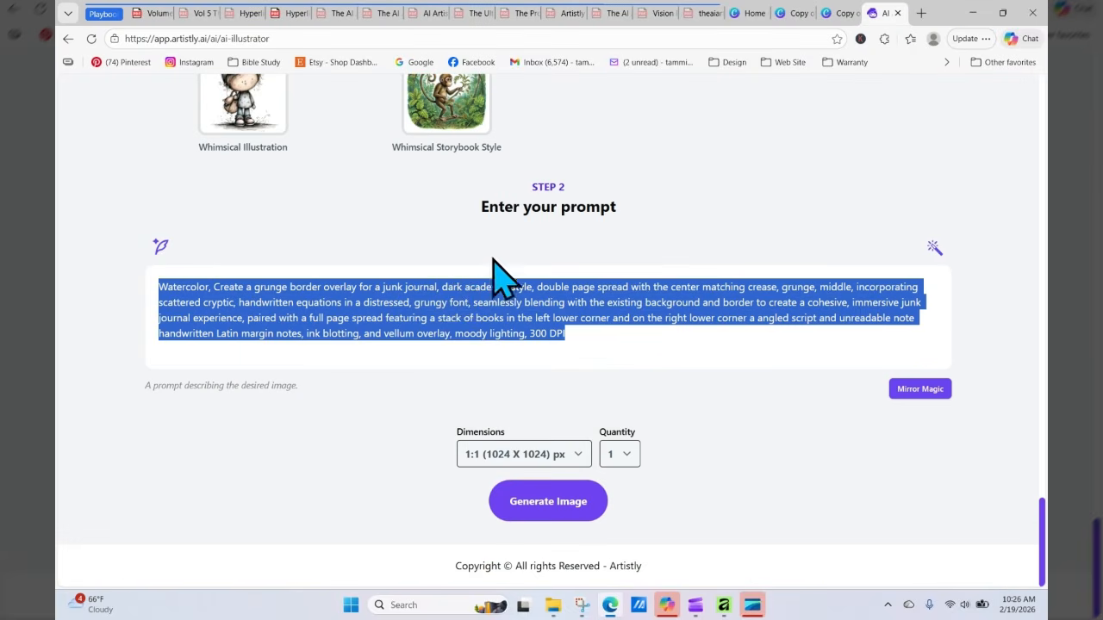
pyautogui.rightClick(464, 298)
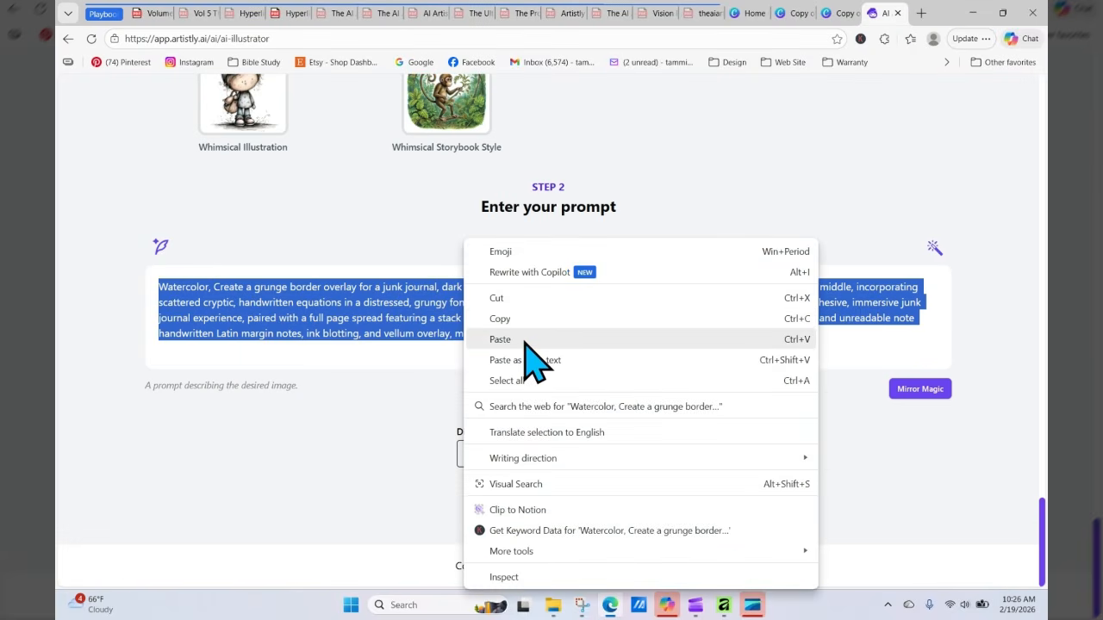
pyautogui.click(531, 346)
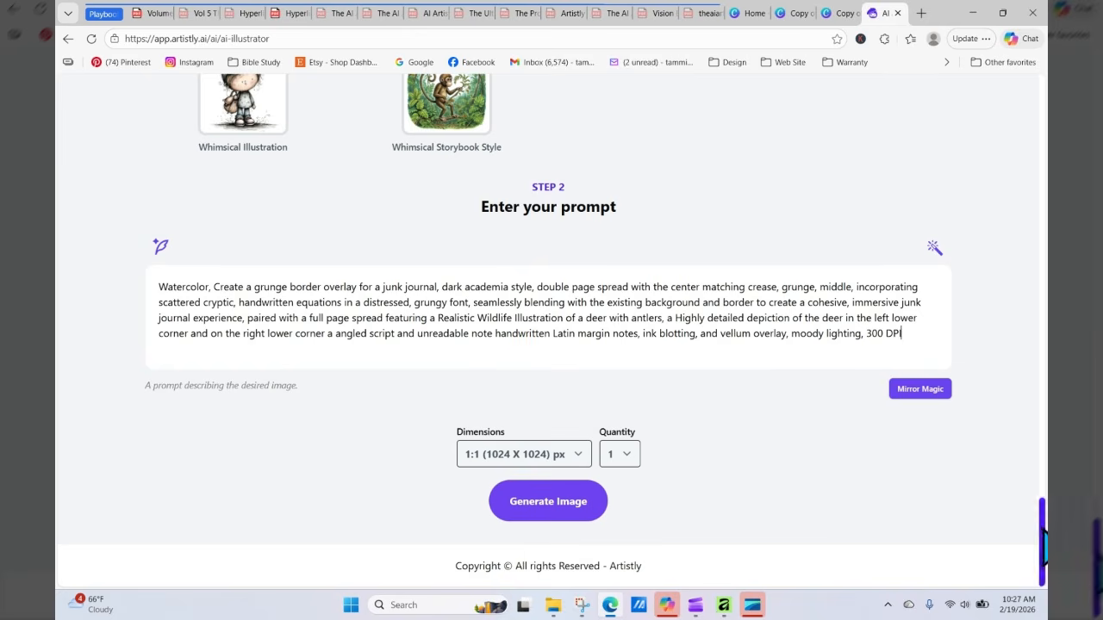
# Step: Set the dimensions to 4:3 (1152 X 896) px and generate the image
pyautogui.moveTo(1043, 543)
pyautogui.mouseDown()
pyautogui.moveTo(1038, 275)
pyautogui.moveTo(1043, 552)
pyautogui.mouseUp()
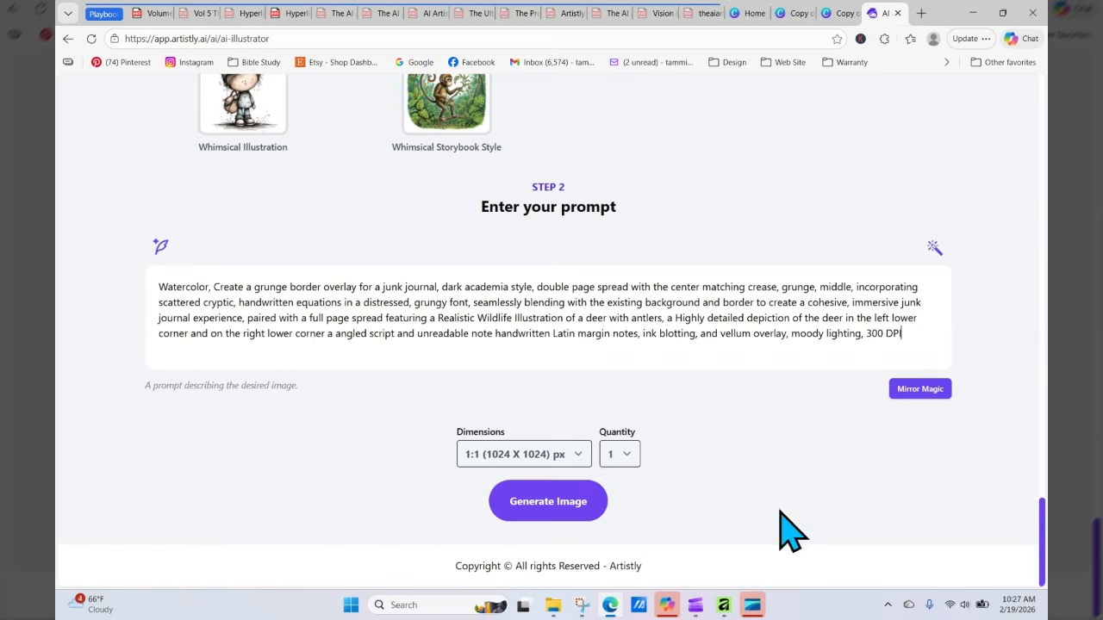
pyautogui.click(549, 452)
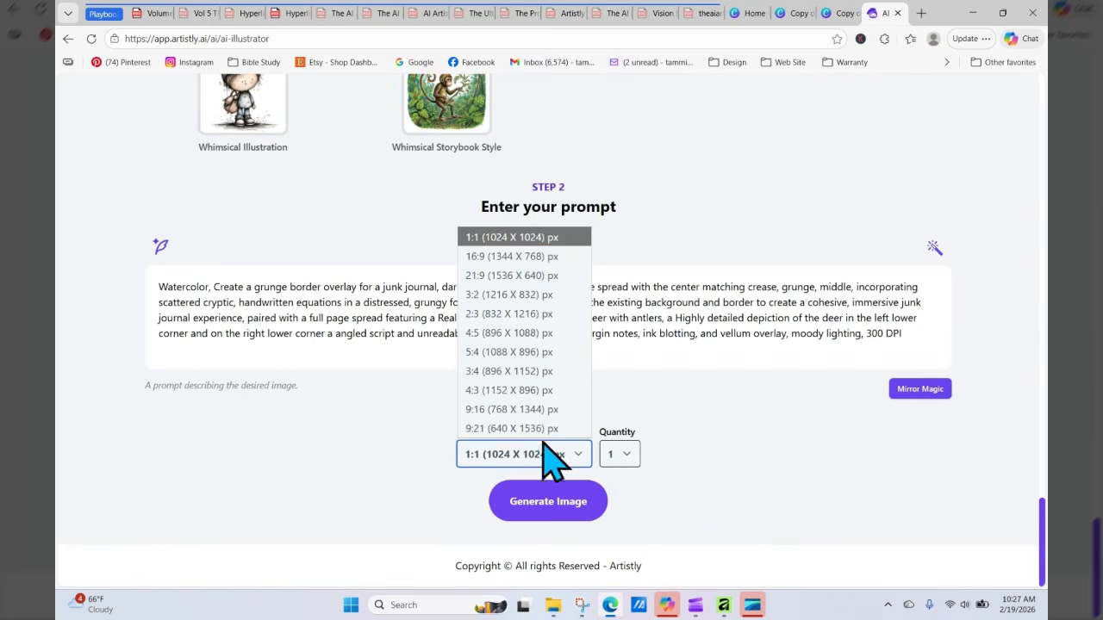
pyautogui.click(509, 390)
pyautogui.click(547, 504)
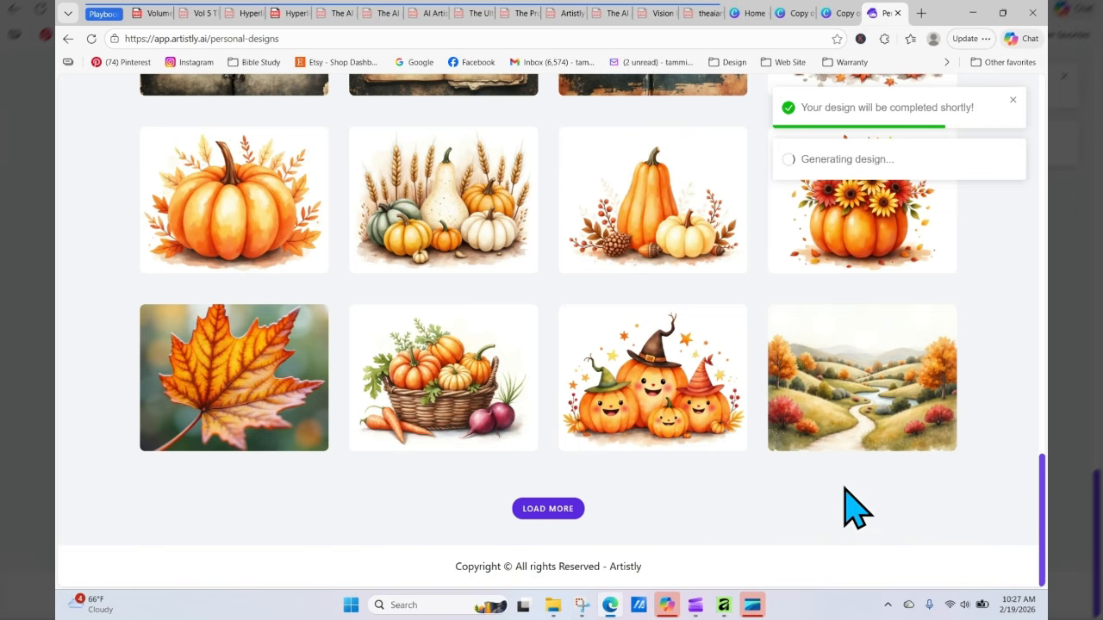
# Step: Reload the personal designs, open the new deer spread's details, and choose Re-generate to return to its prompt
pyautogui.moveTo(1041, 492); pyautogui.dragTo(1042, 162)
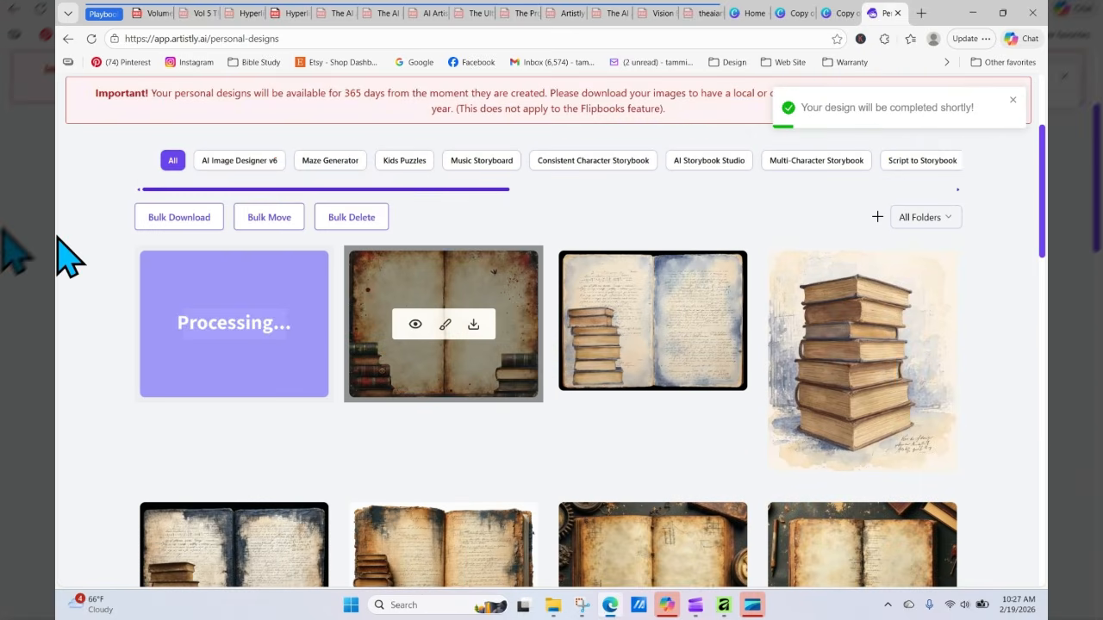
pyautogui.click(91, 39)
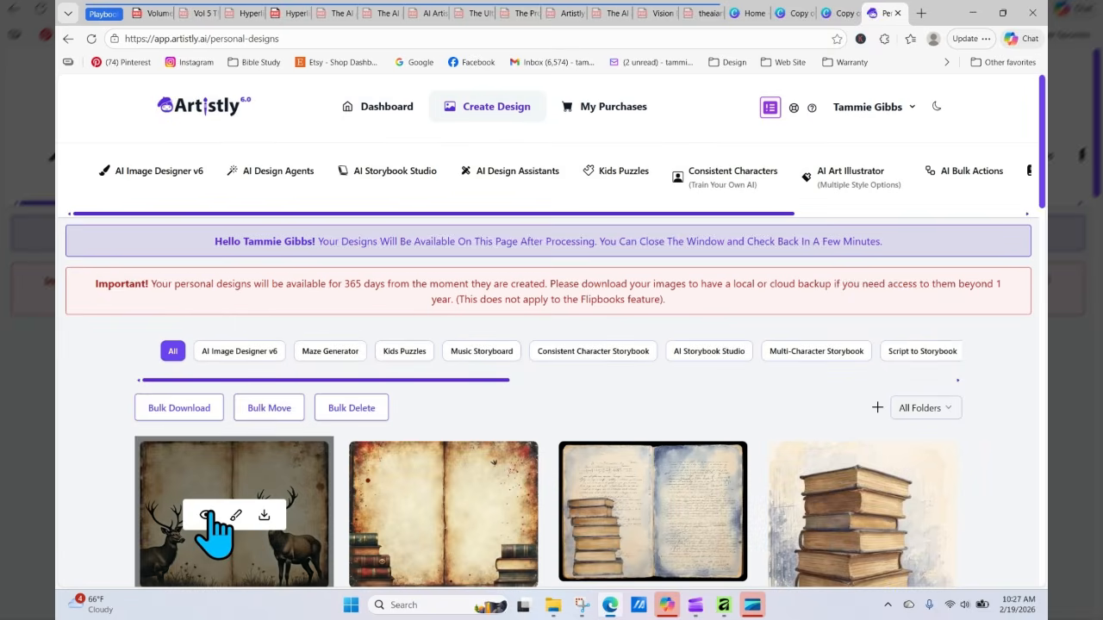
pyautogui.click(211, 514)
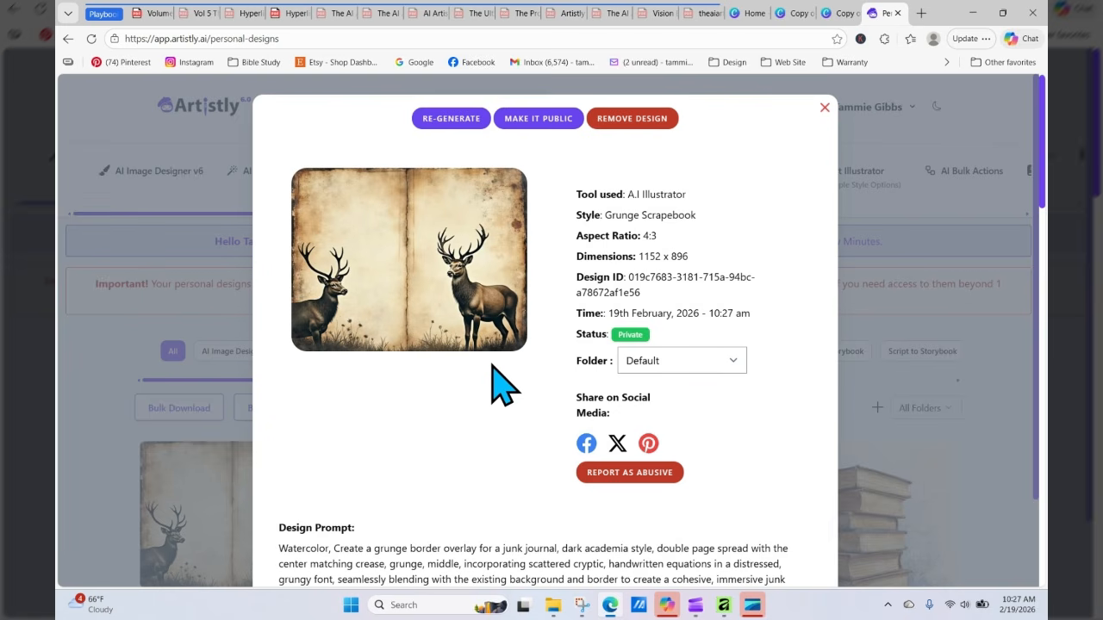
pyautogui.click(450, 118)
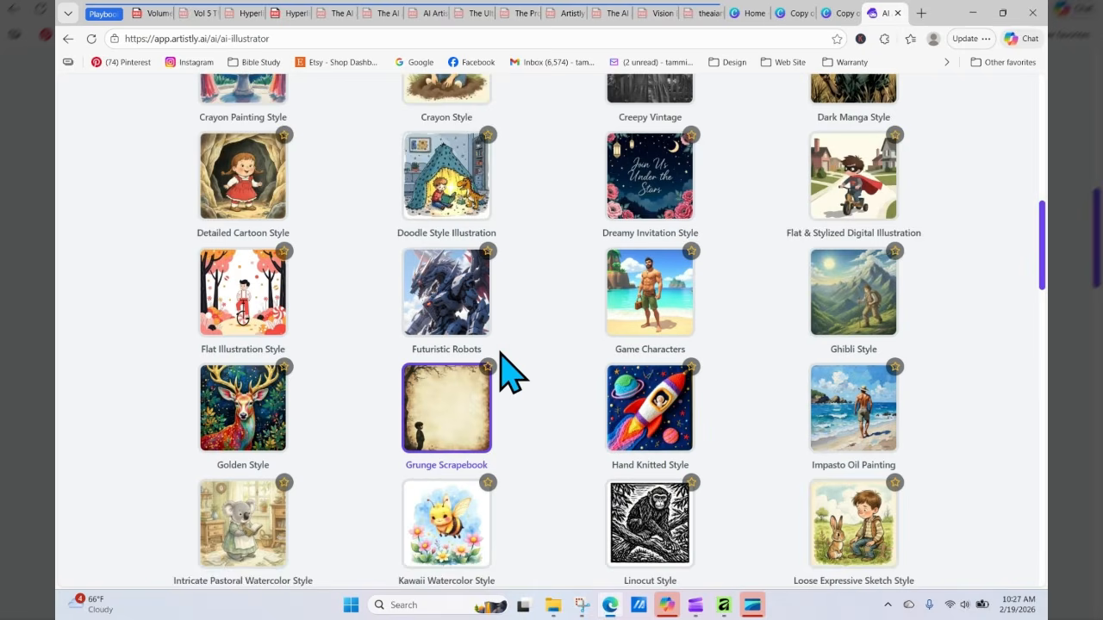
# Step: Replace "angled script and unreadable note" in the prompt with "quail bird,"
pyautogui.scroll(-15, 529, 409)
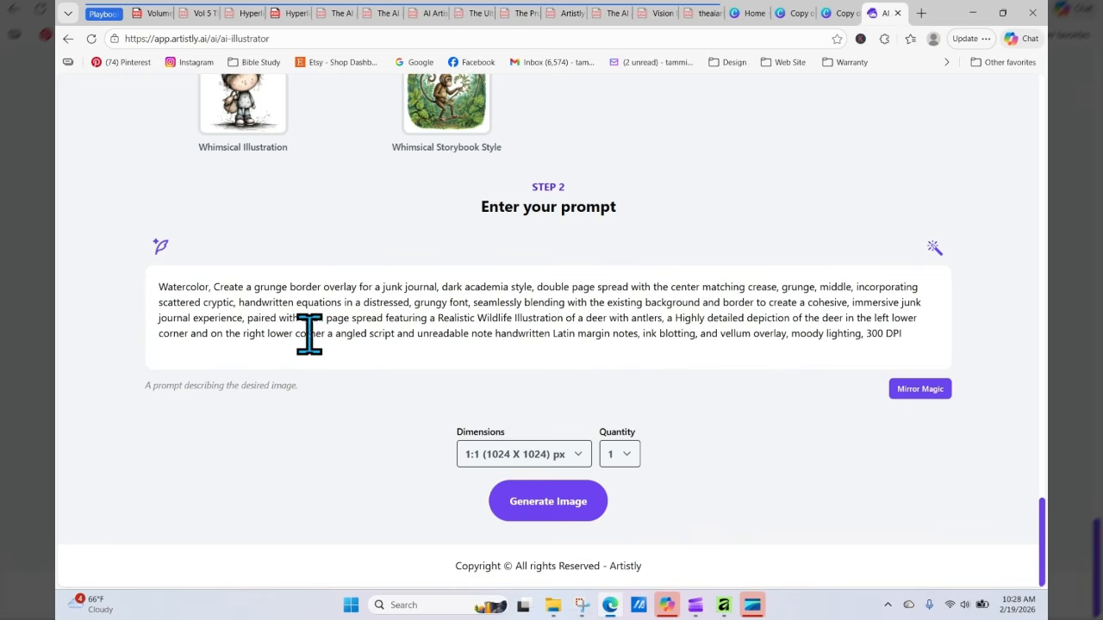
pyautogui.moveTo(335, 333); pyautogui.dragTo(494, 338)
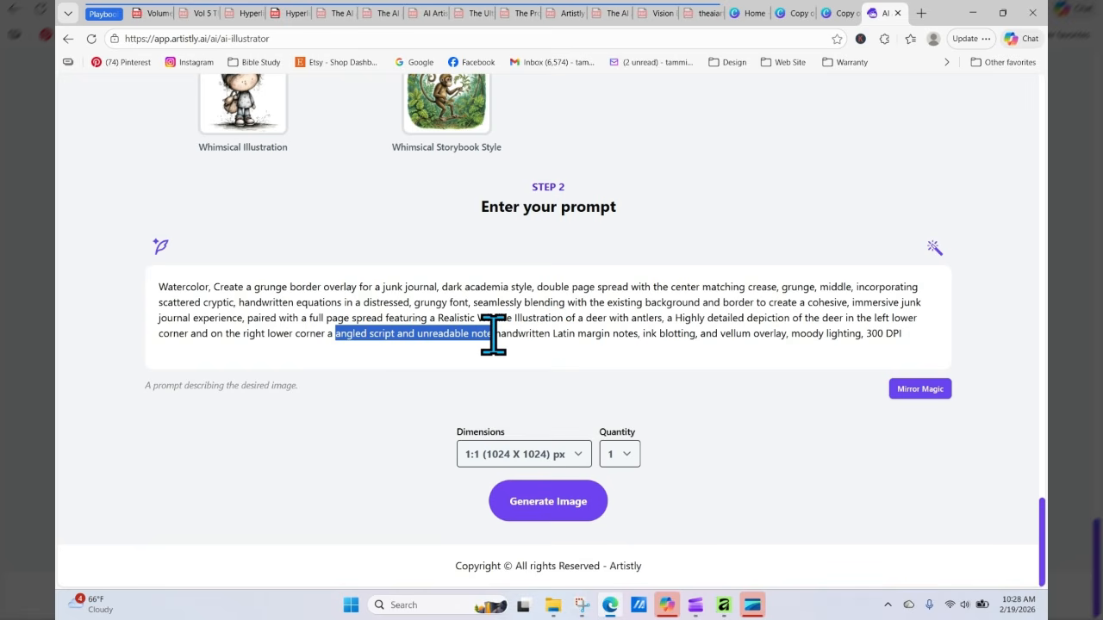
pyautogui.write('quail')
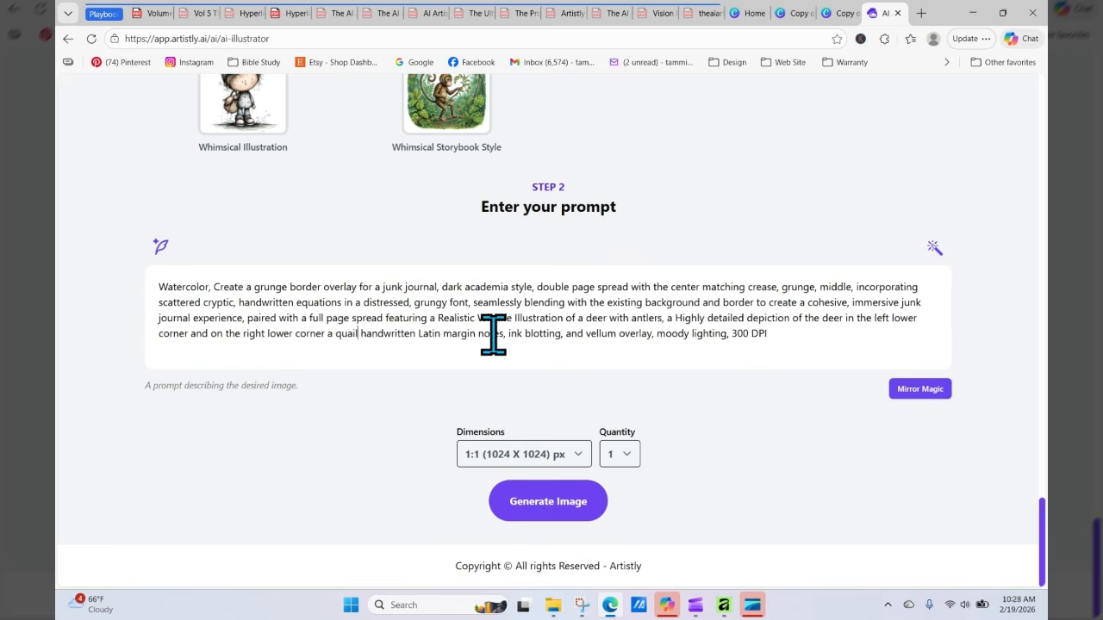
pyautogui.write(' bird')
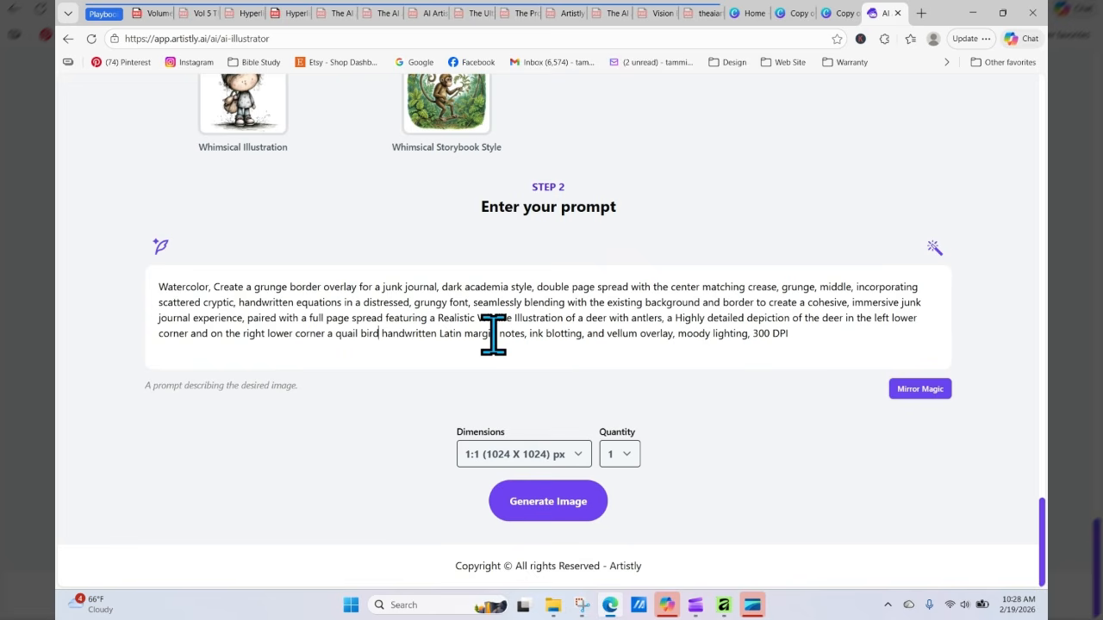
pyautogui.write(',')
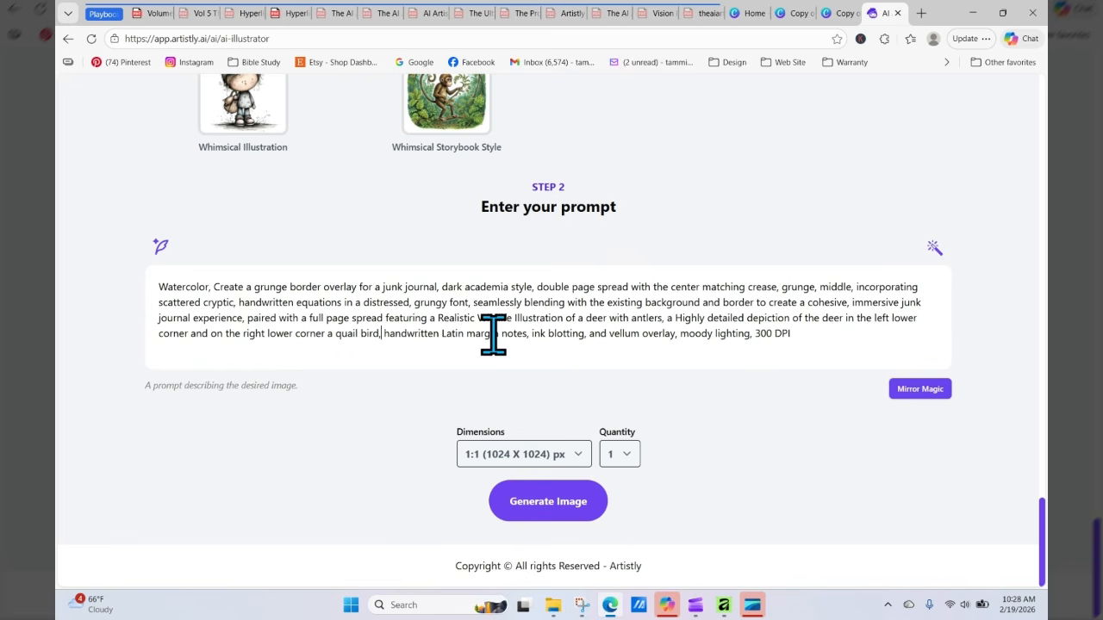
# Step: Set the dimensions to 9:16 (768 X 1344) px and generate the image
pyautogui.click(552, 455)
pyautogui.click(538, 411)
pyautogui.click(559, 508)
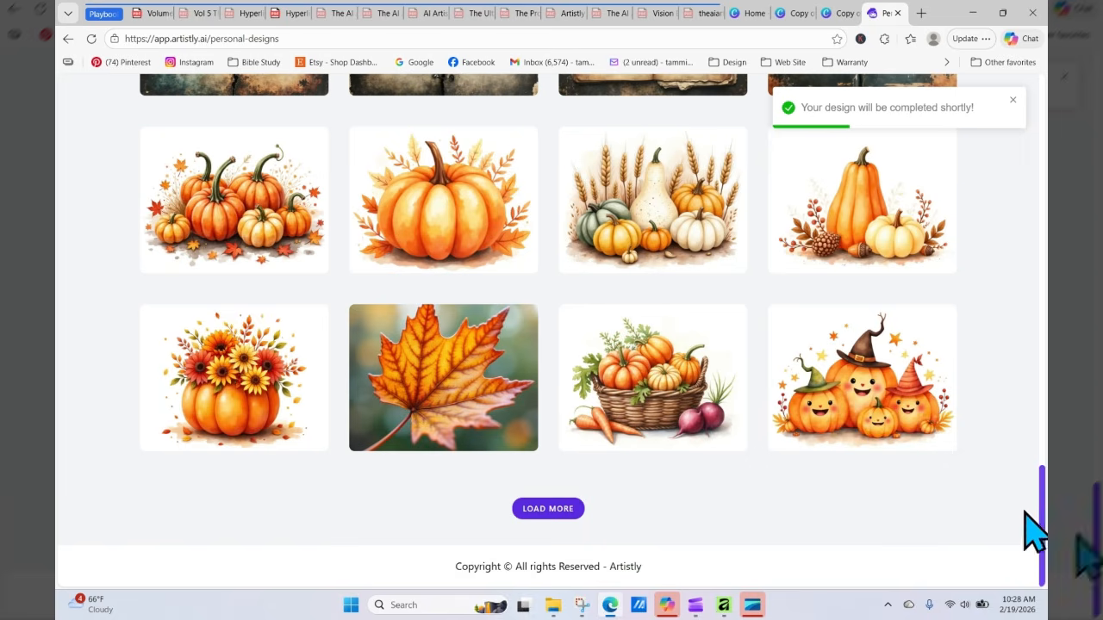
# Step: Open the newest tall deer design's details in personal designs and choose Re-generate
pyautogui.moveTo(1044, 508); pyautogui.dragTo(1042, 159)
pyautogui.scroll(-1, 552, 344)
pyautogui.moveTo(216, 374)
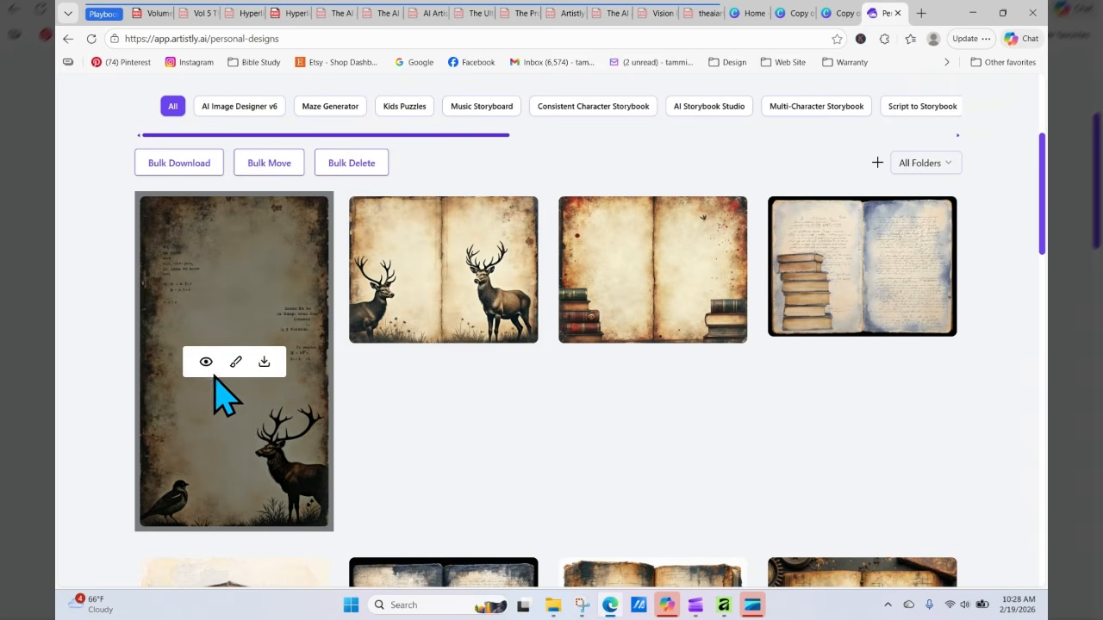
pyautogui.click(206, 363)
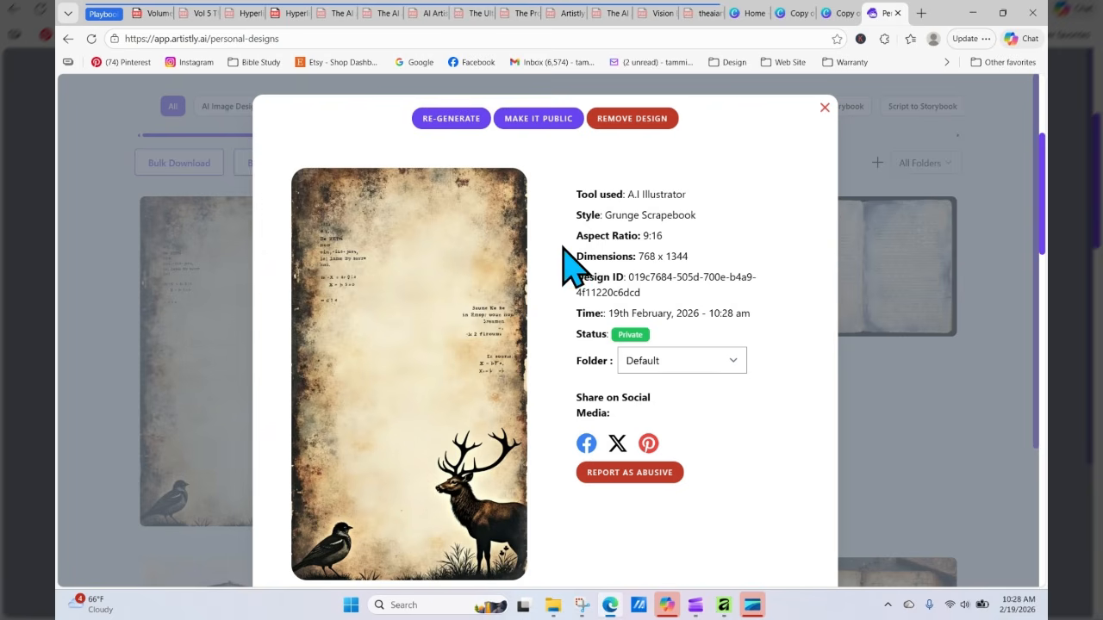
pyautogui.click(457, 121)
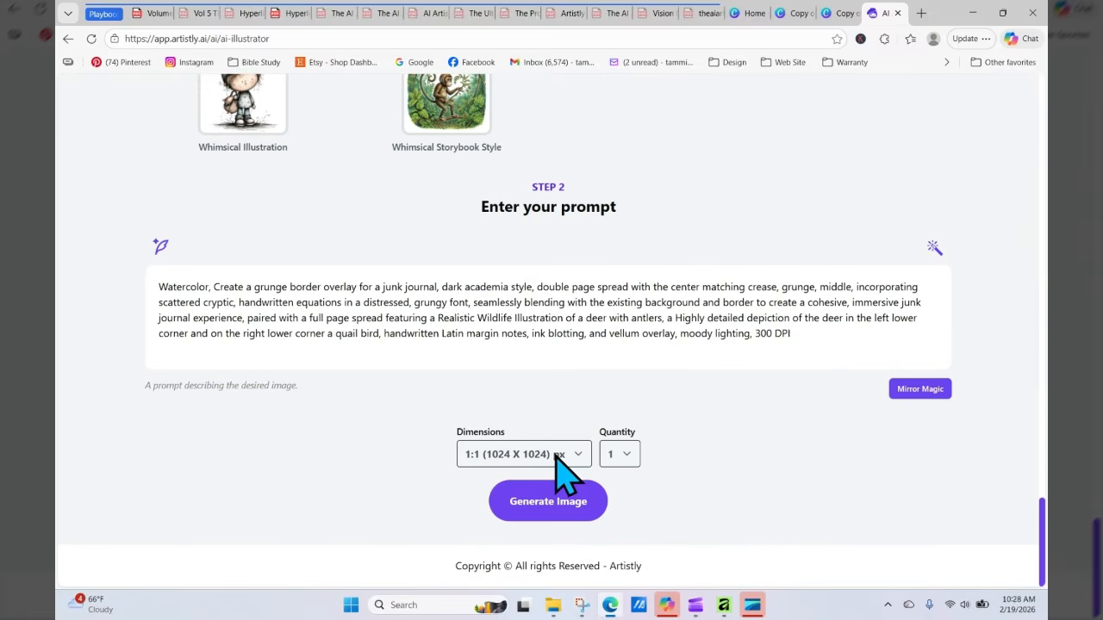
# Step: Set the dimensions to 4:3 (1152 X 896) px, generate the image, and review the new design
pyautogui.click(560, 457)
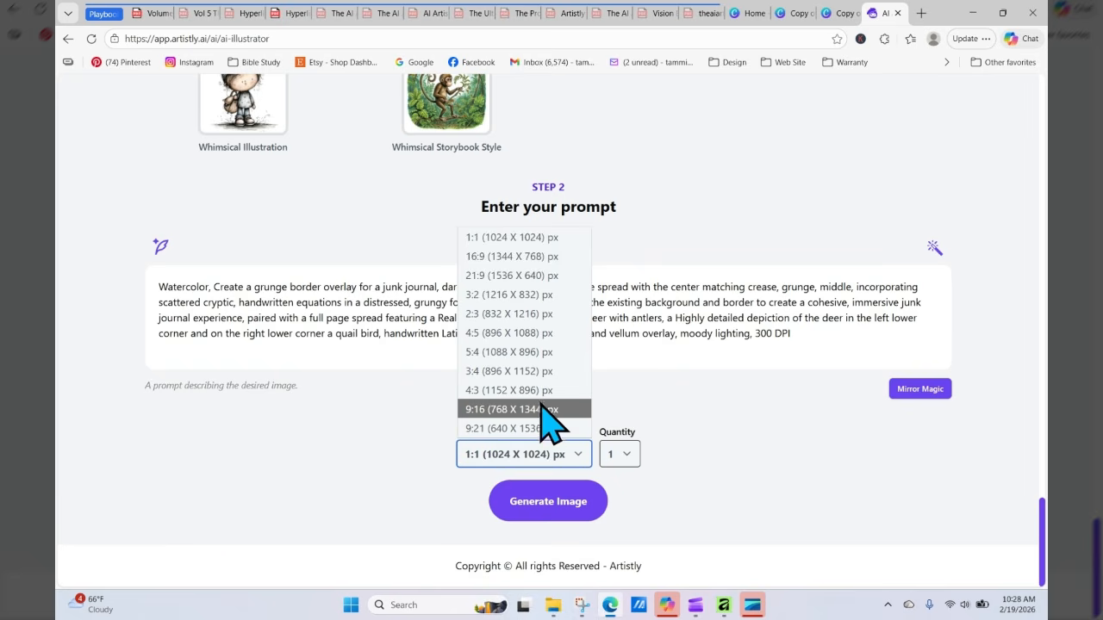
pyautogui.click(542, 391)
pyautogui.click(561, 487)
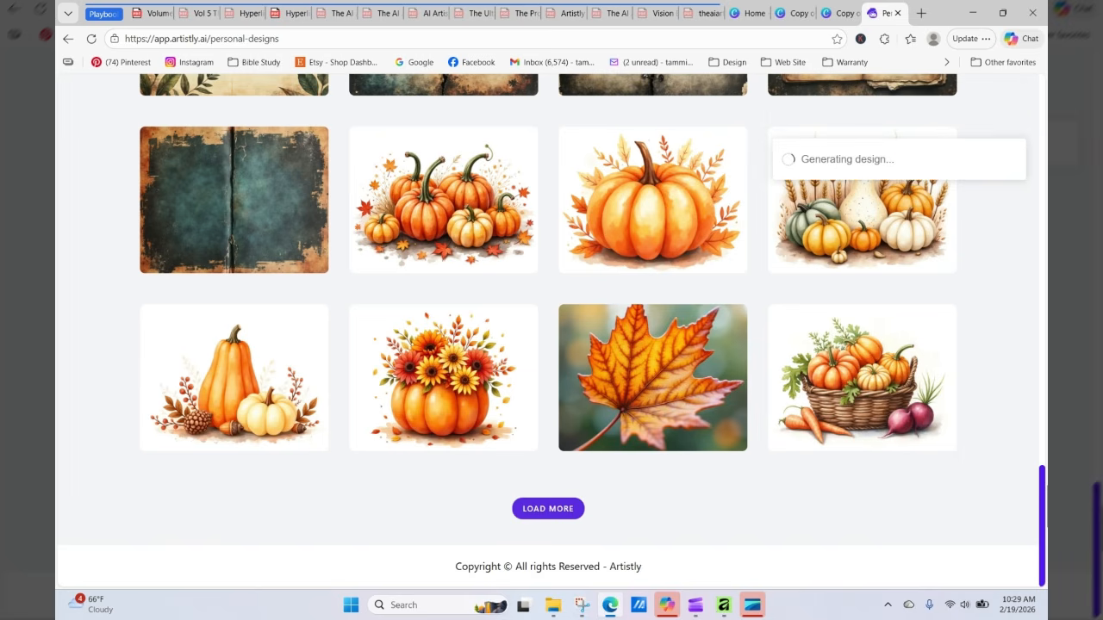
pyautogui.scroll(20, 374, 567)
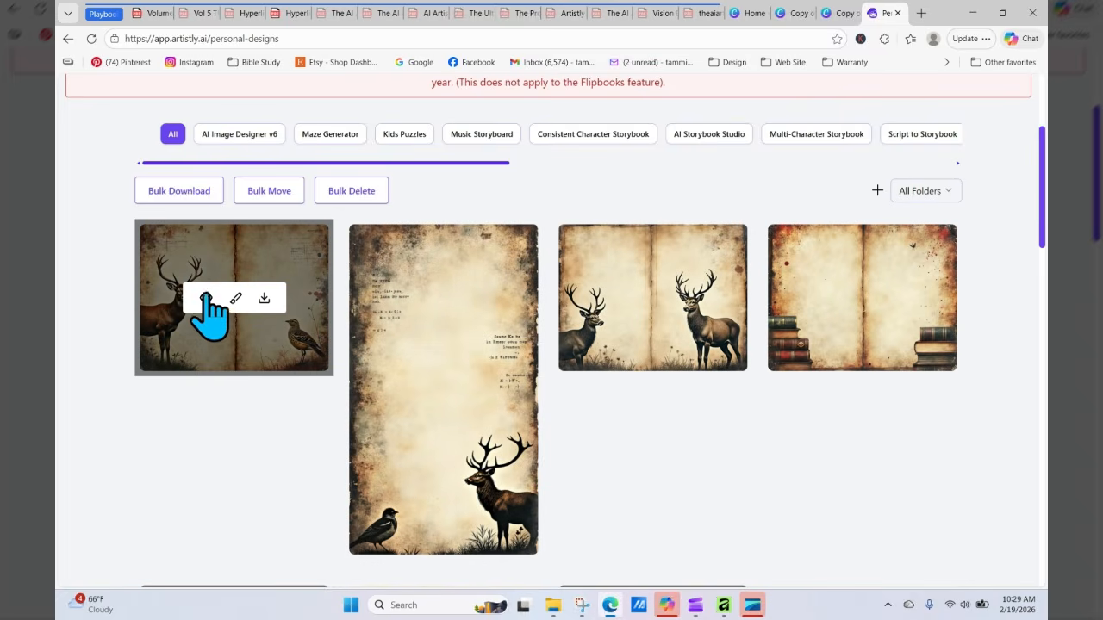
pyautogui.click(205, 297)
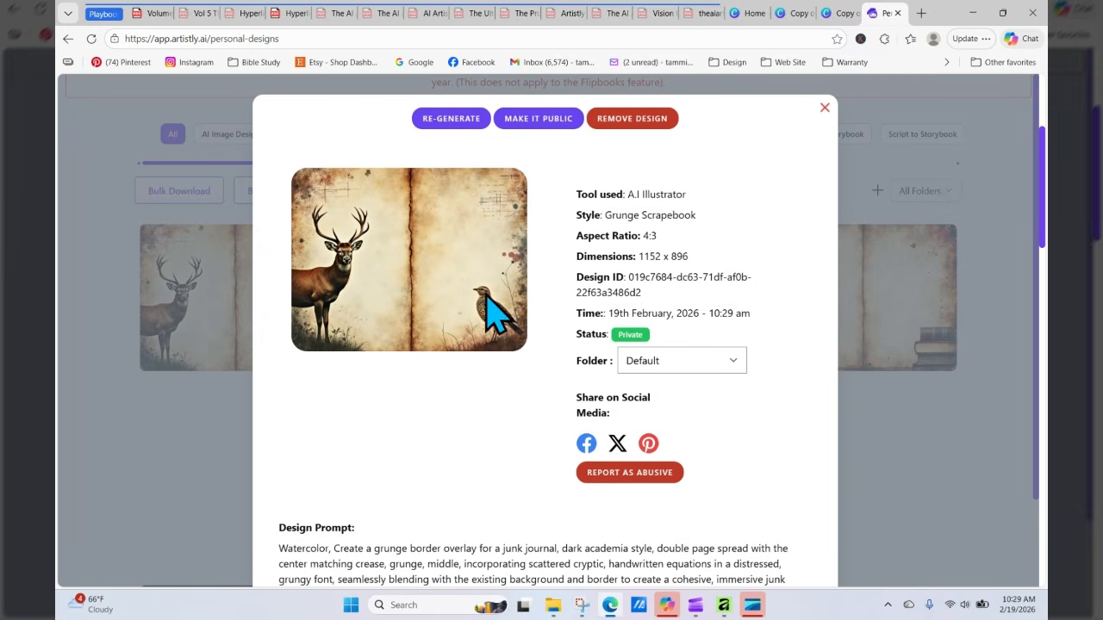
pyautogui.click(461, 122)
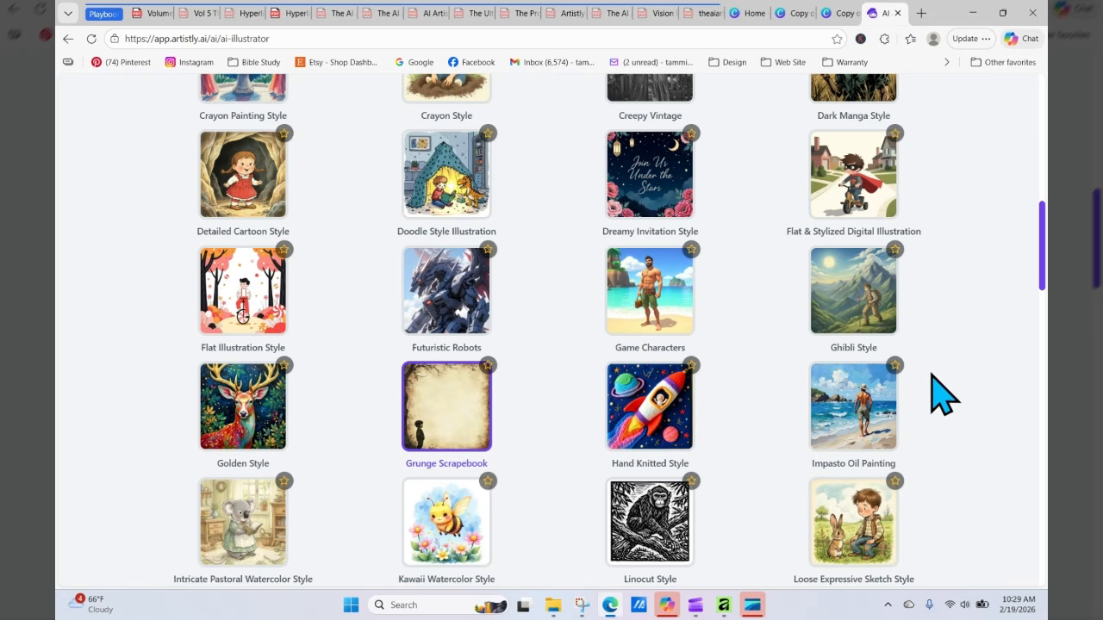
pyautogui.scroll(-1, 936, 360)
pyautogui.moveTo(1041, 241); pyautogui.dragTo(1042, 105)
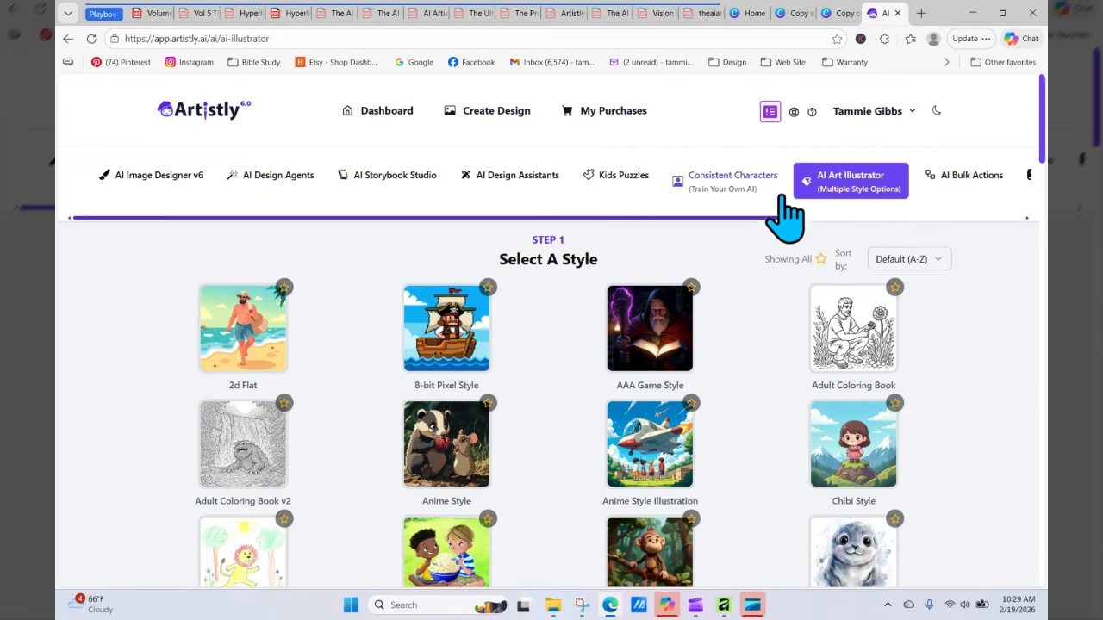
pyautogui.moveTo(766, 217); pyautogui.dragTo(958, 204)
pyautogui.click(866, 177)
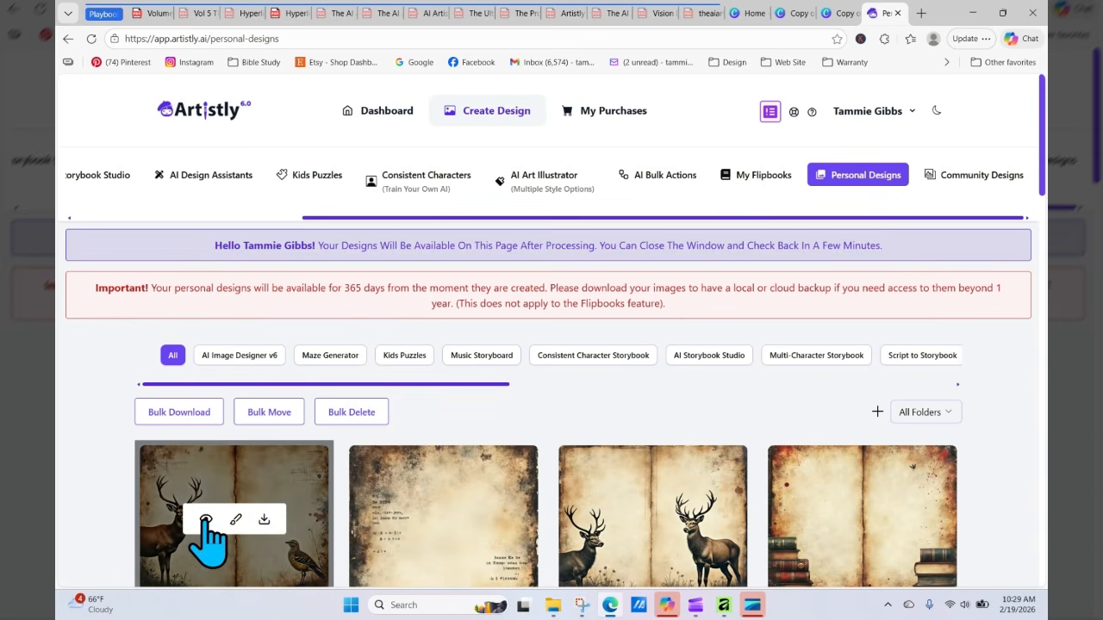
# Step: Open the deer and quail design's image at full size in a new tab to inspect it
pyautogui.click(206, 519)
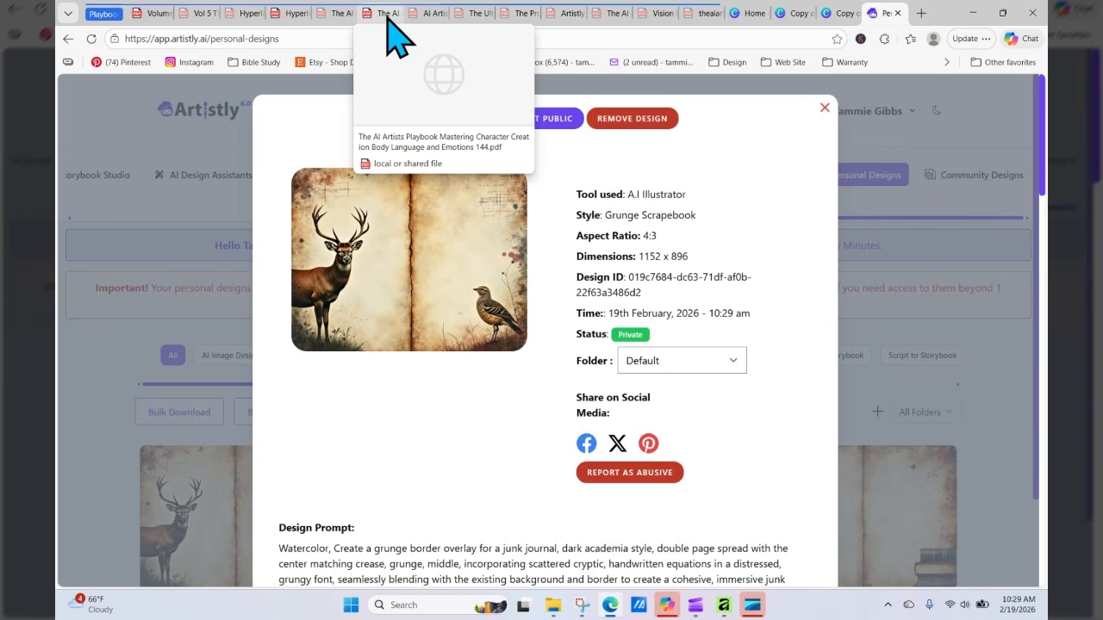
pyautogui.rightClick(447, 208)
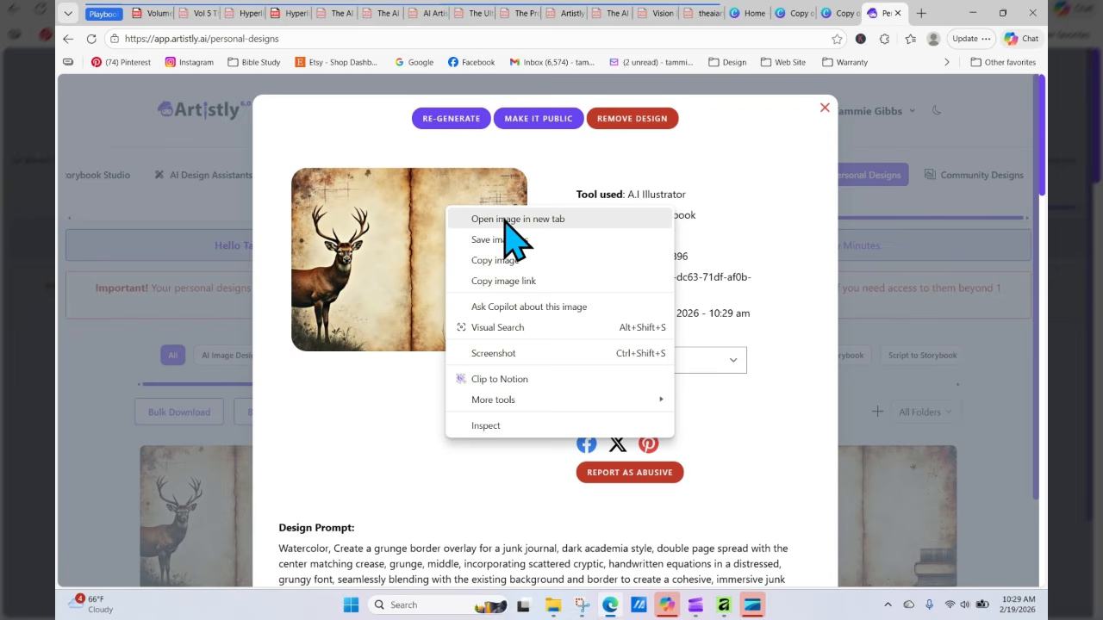
pyautogui.click(504, 220)
pyautogui.click(888, 15)
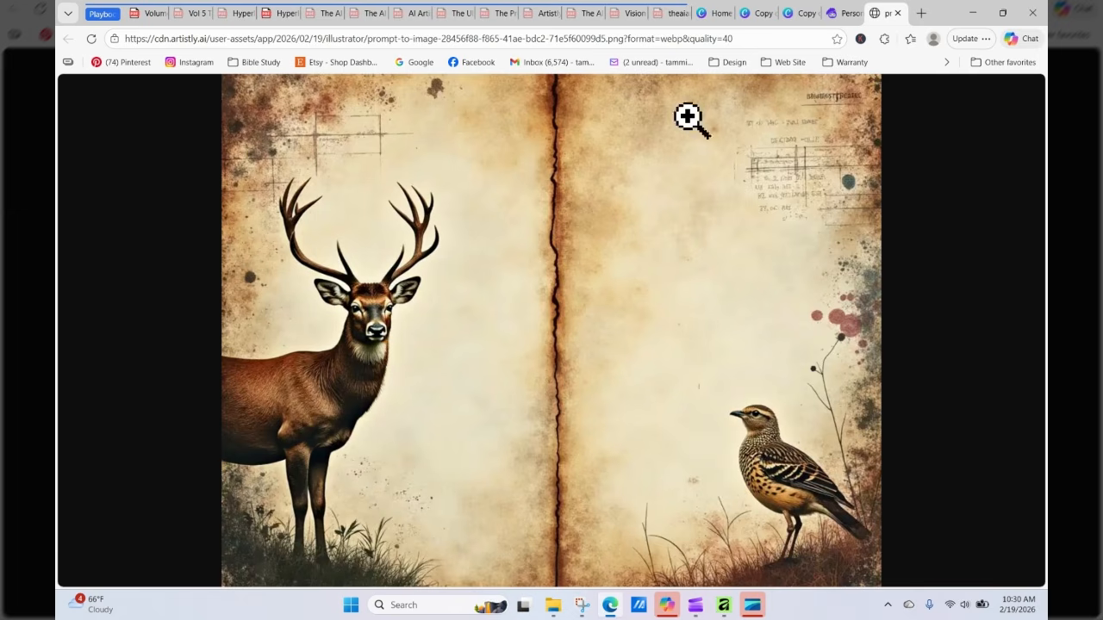
# Step: Re-generate the deer and quail design at 4:3 (1152 X 896) px with a quantity of 4
pyautogui.click(844, 13)
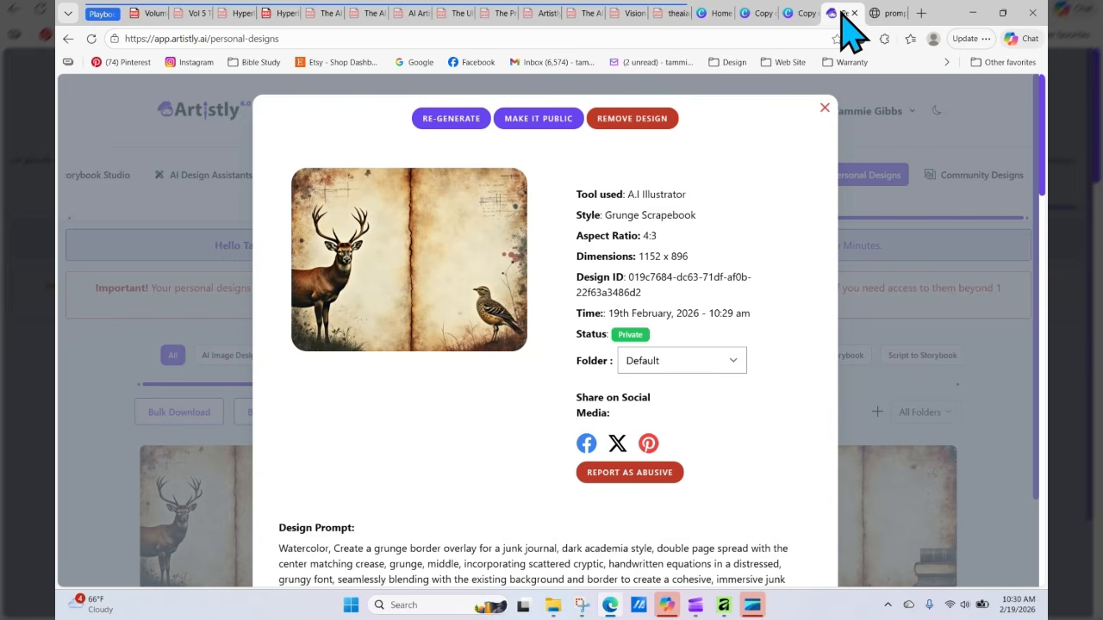
pyautogui.click(451, 121)
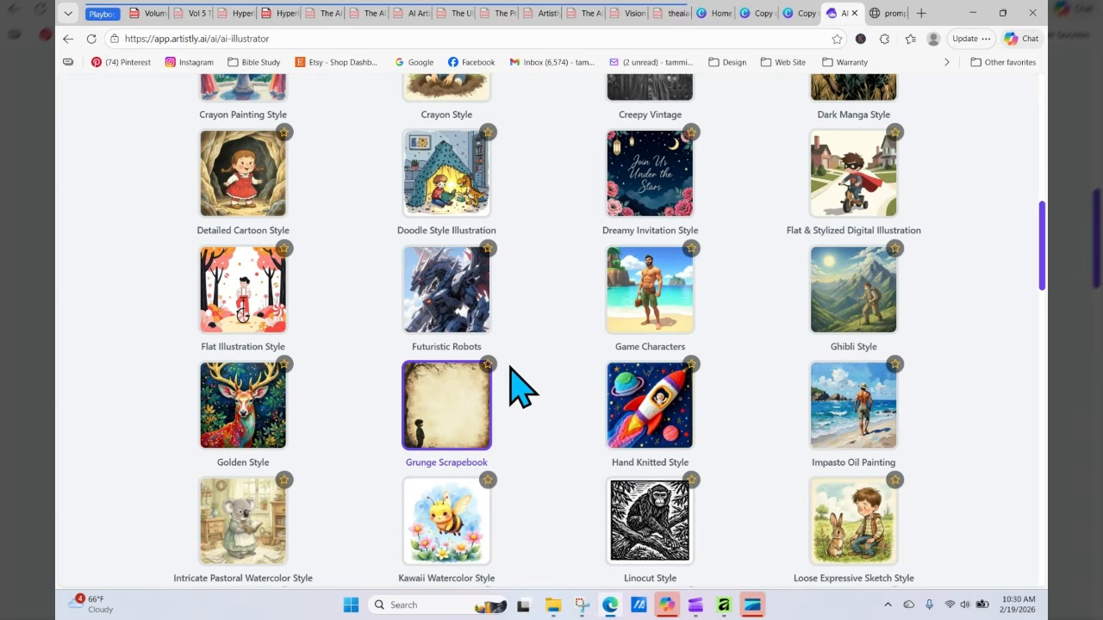
pyautogui.scroll(-1, 515, 380)
pyautogui.scroll(-20, 517, 383)
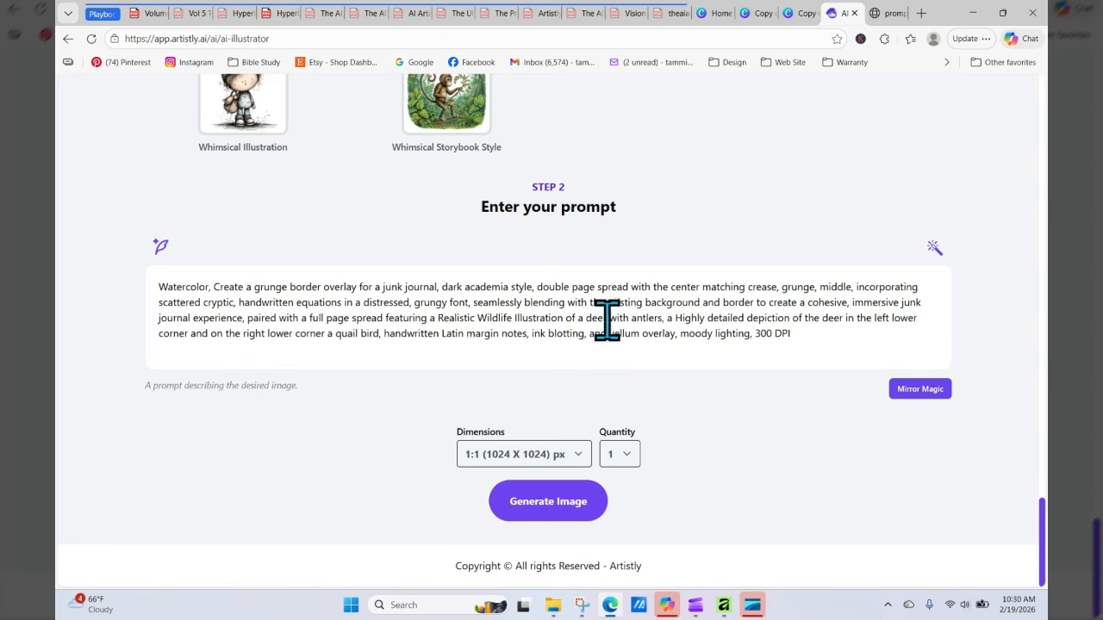
pyautogui.click(529, 456)
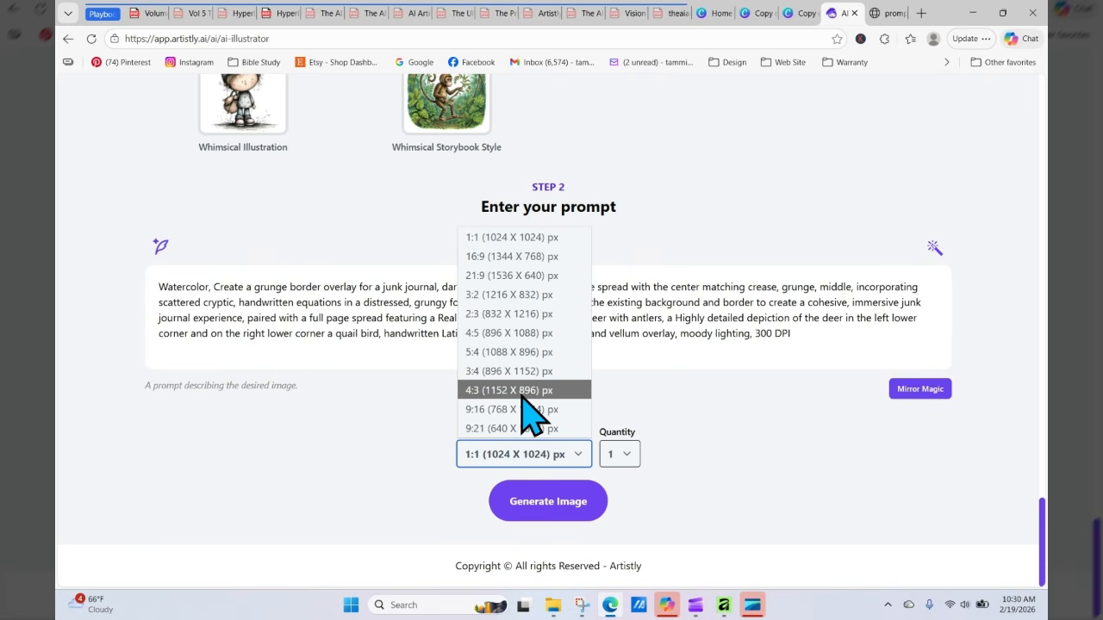
pyautogui.click(523, 392)
pyautogui.click(613, 454)
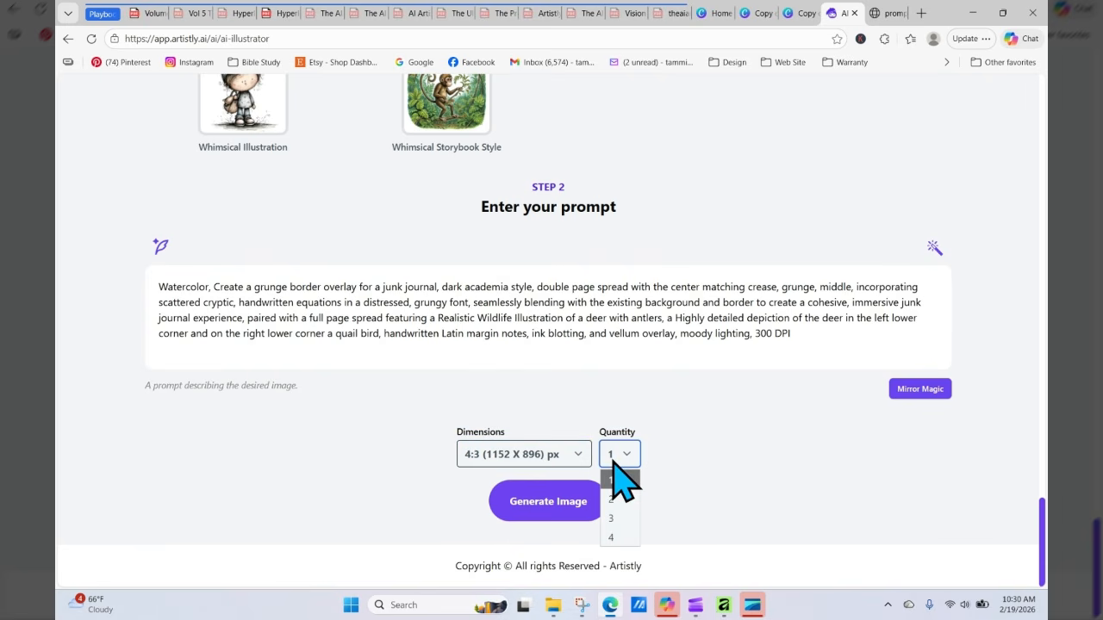
pyautogui.click(612, 537)
pyautogui.click(583, 509)
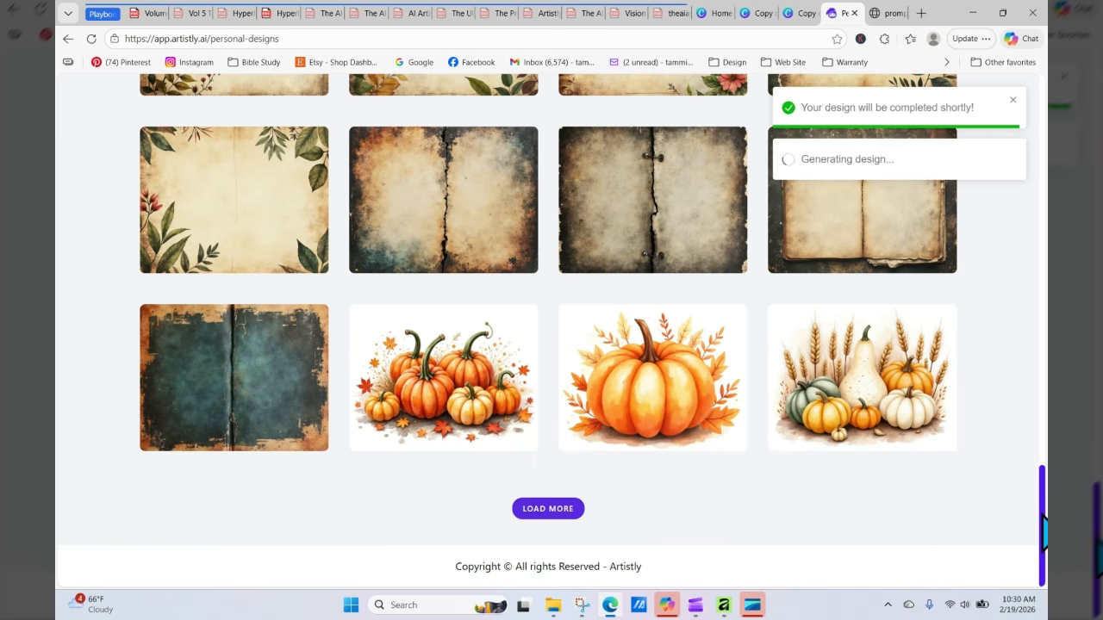
# Step: Download the deer and quail spread in the fourth position of the top row of personal designs
pyautogui.moveTo(1043, 527); pyautogui.dragTo(1043, 211)
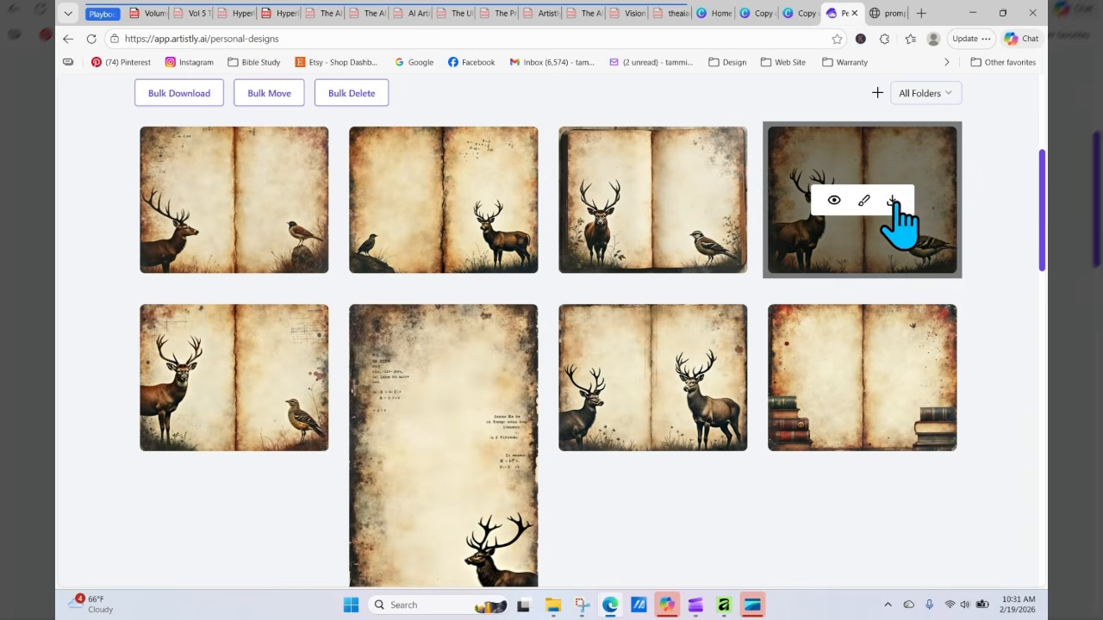
pyautogui.click(893, 201)
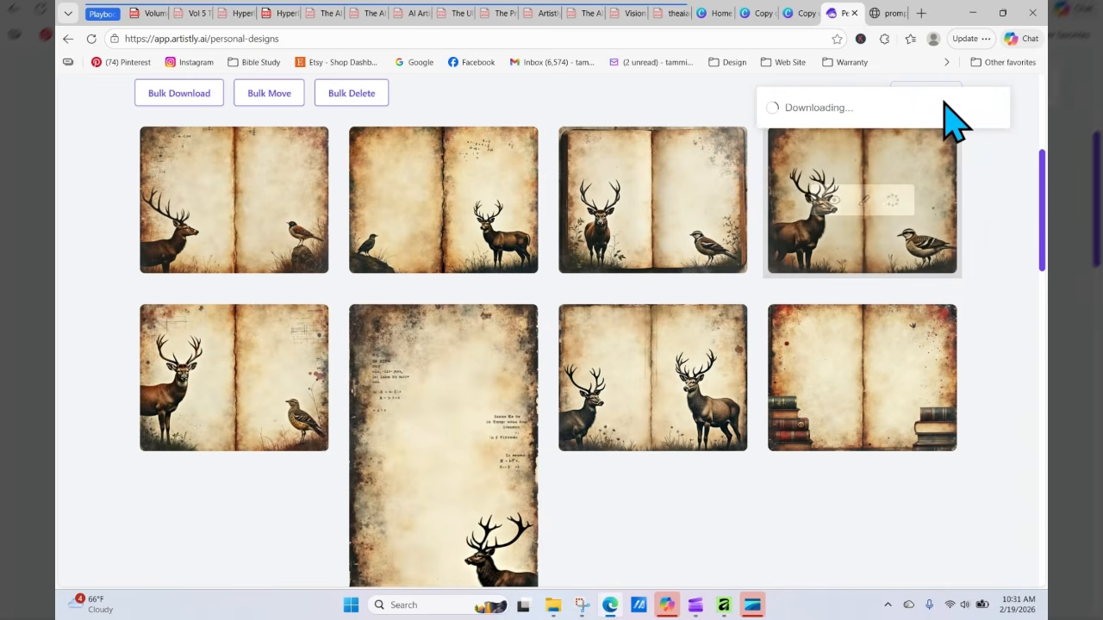
# Step: Switch to the Canva junk journal double page template and add a new blank page after page 3
pyautogui.click(798, 13)
pyautogui.click(761, 12)
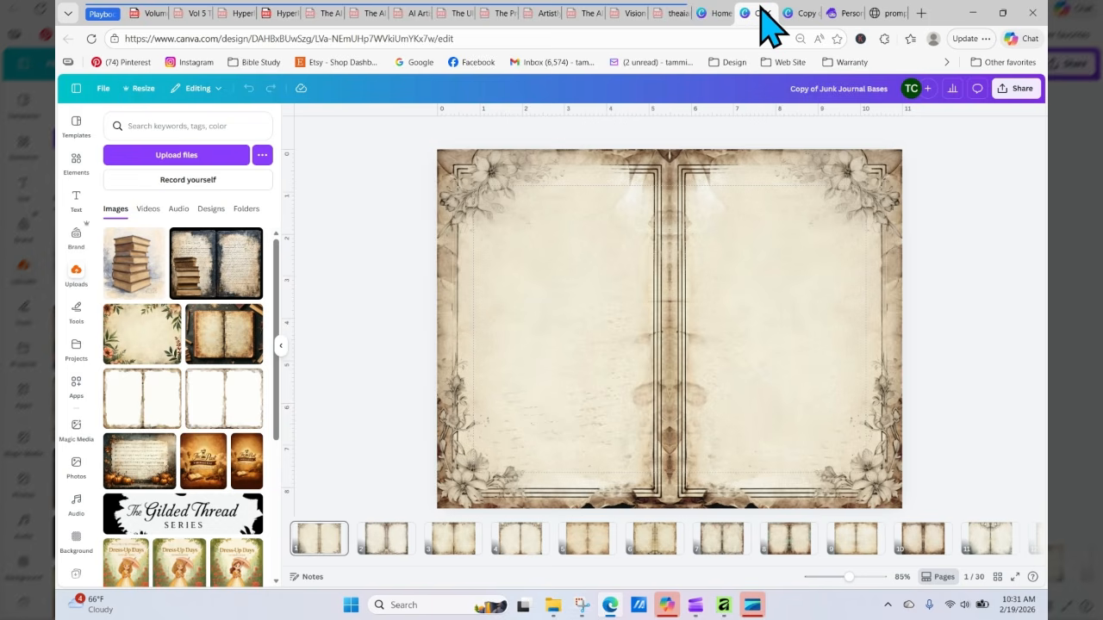
pyautogui.click(780, 13)
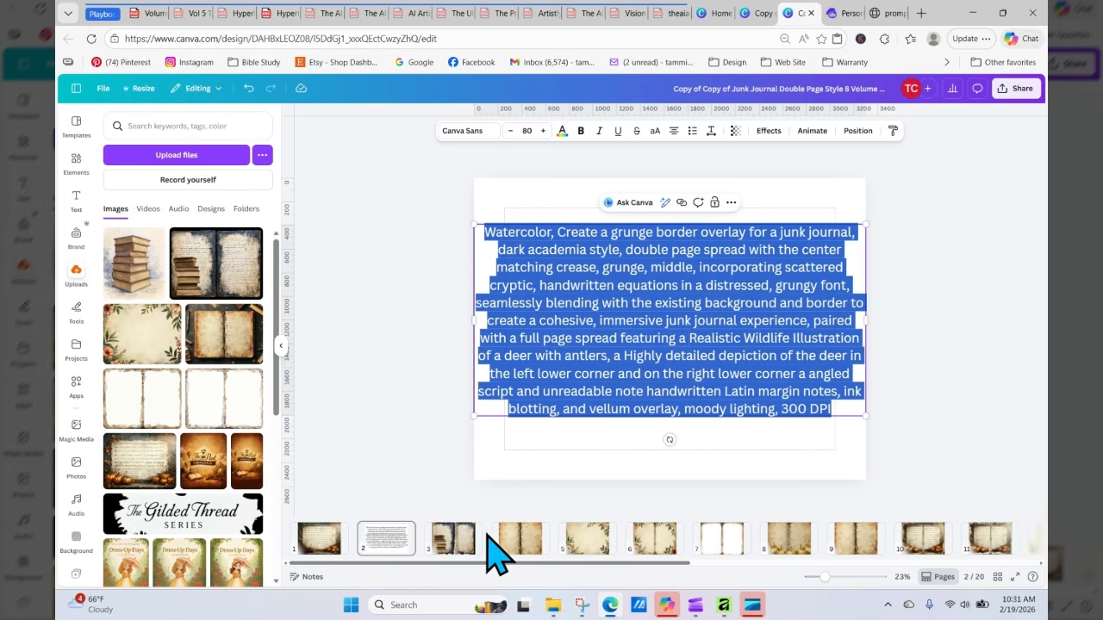
pyautogui.moveTo(489, 533)
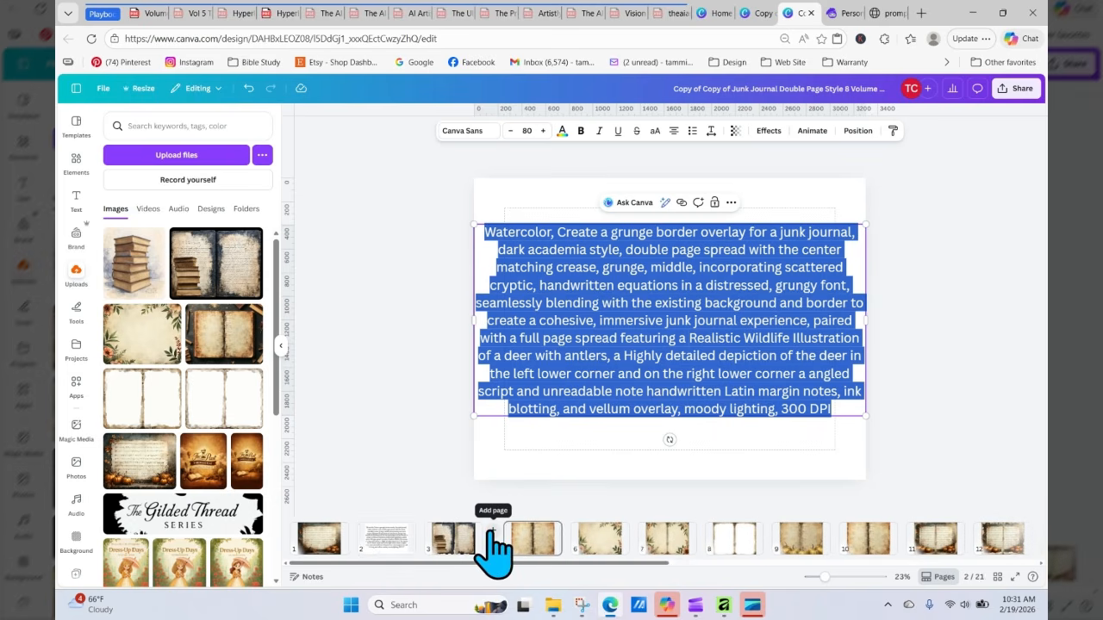
pyautogui.click(491, 534)
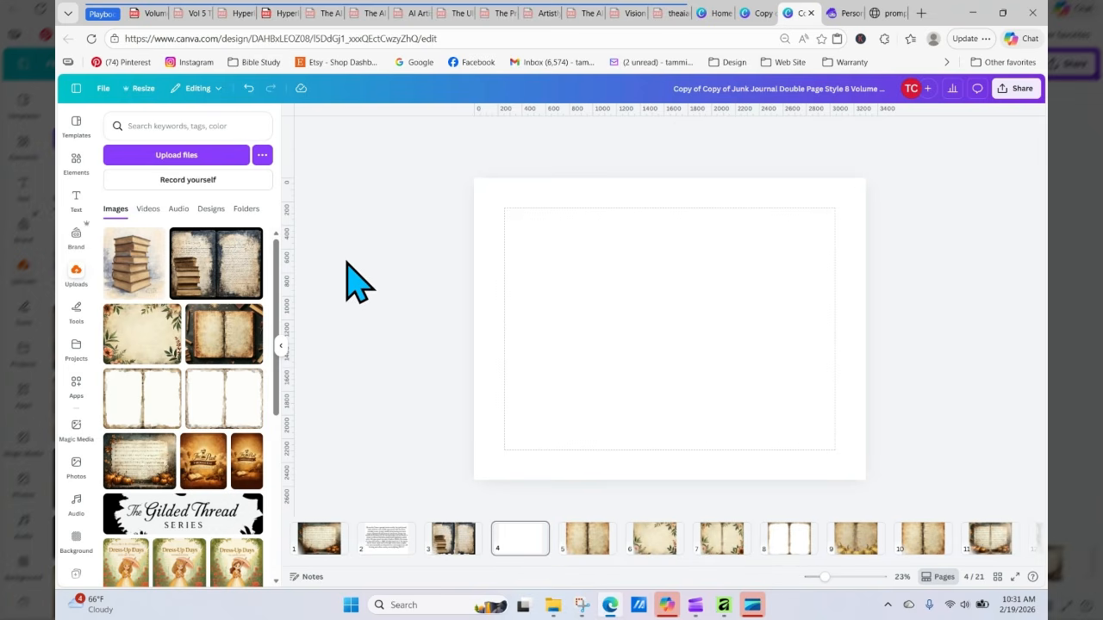
# Step: Add the recently used sky and grass placeholder image and move it to the page's top-left corner
pyautogui.click(76, 162)
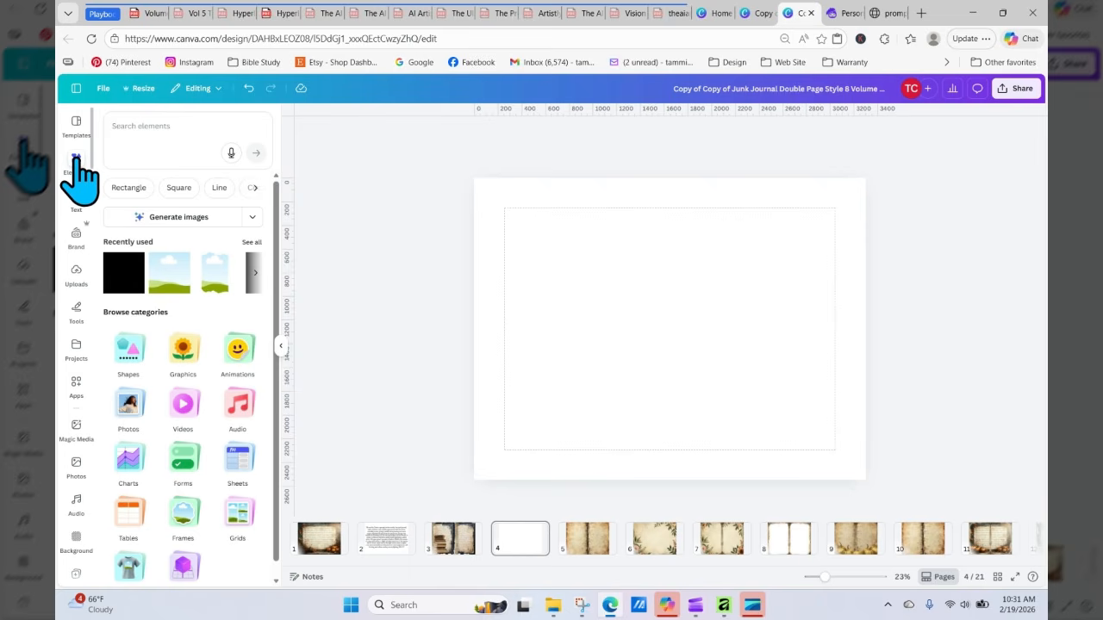
pyautogui.click(172, 280)
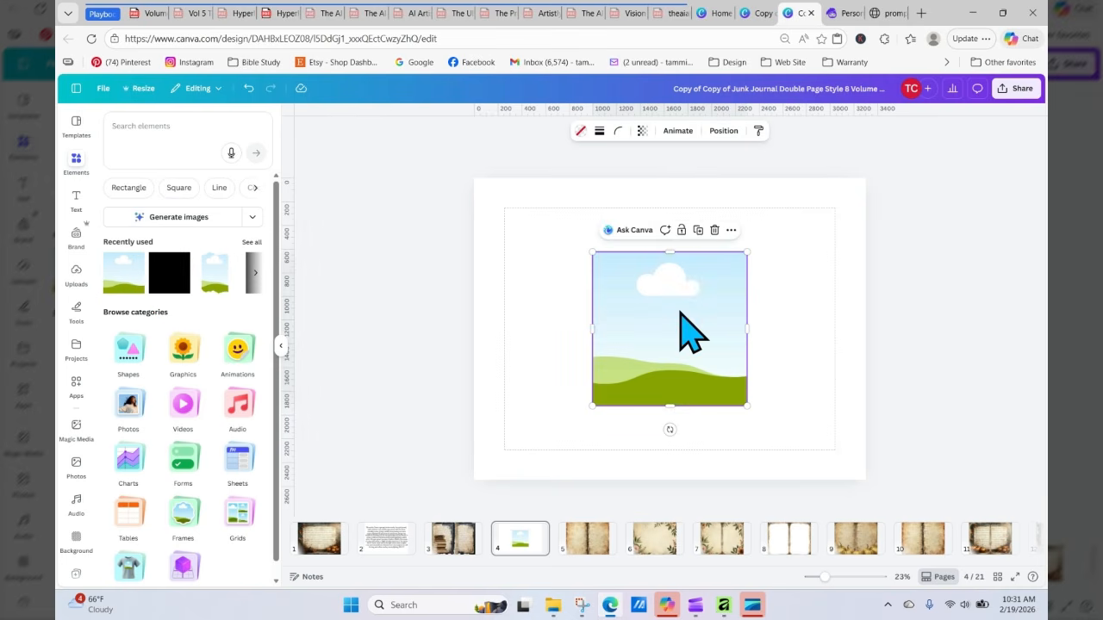
pyautogui.moveTo(680, 313); pyautogui.dragTo(561, 233)
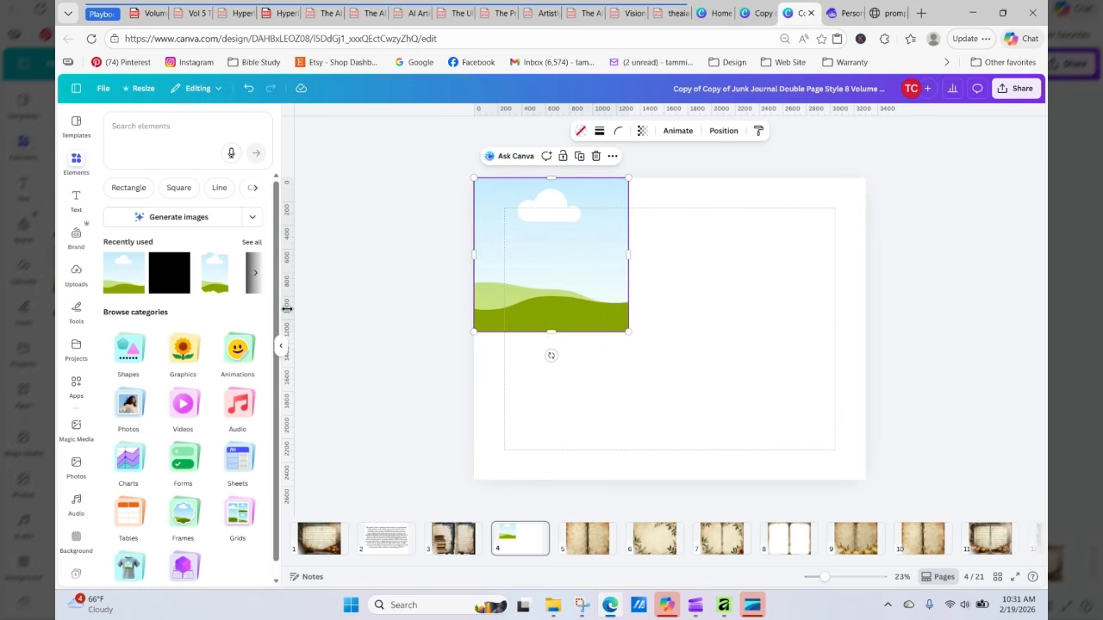
# Step: Add a vertical guide at the center fold of the spread
pyautogui.moveTo(291, 308); pyautogui.dragTo(669, 292)
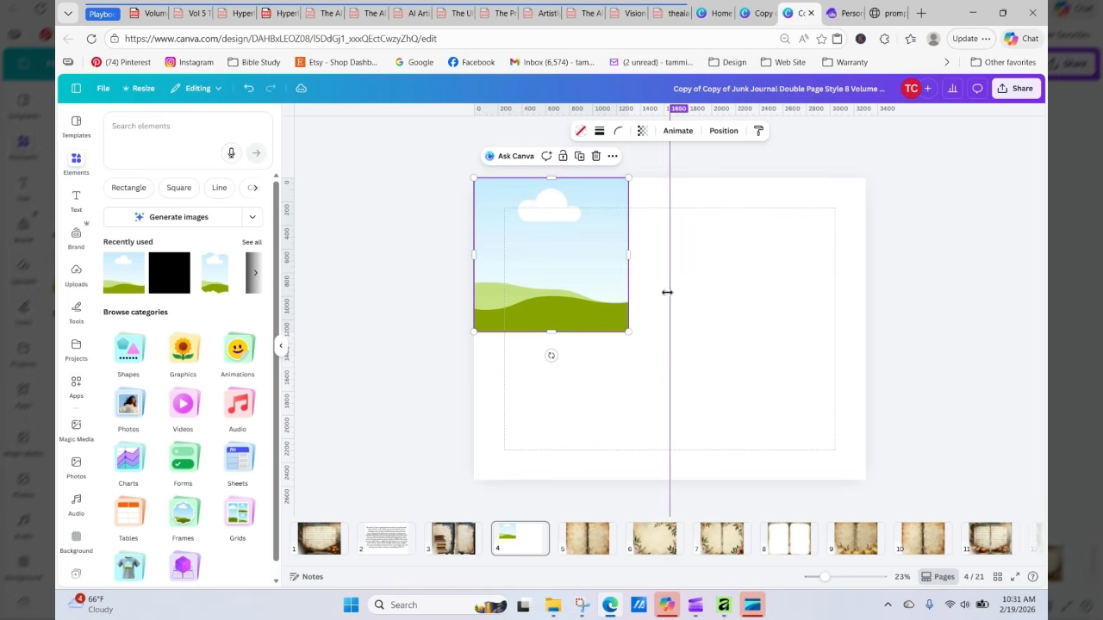
pyautogui.click(103, 88)
pyautogui.moveTo(231, 215)
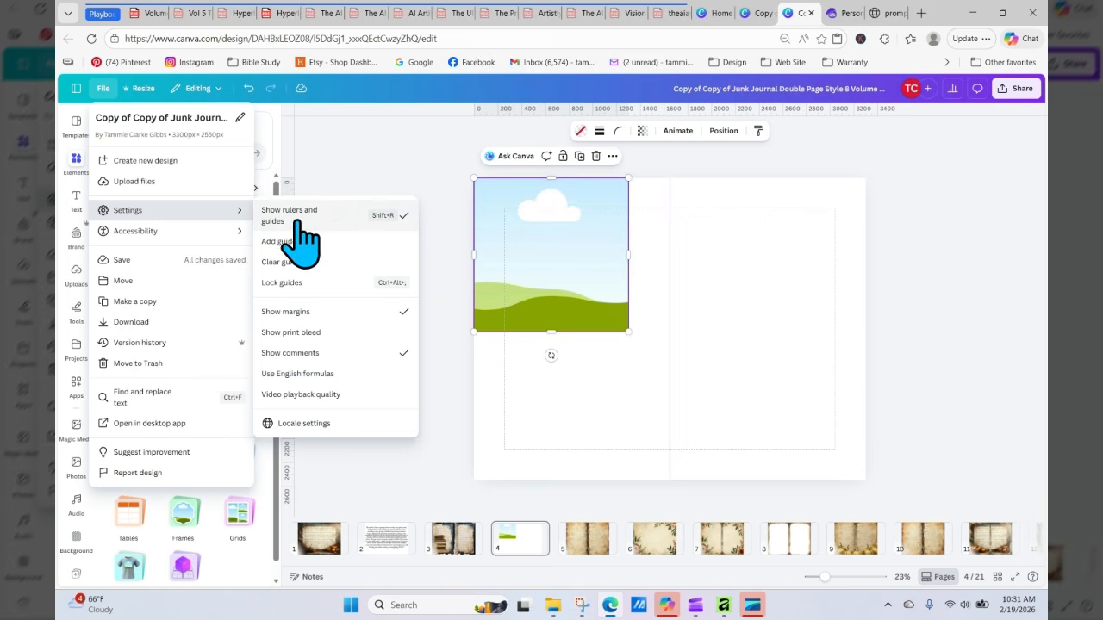
pyautogui.click(412, 168)
pyautogui.click(562, 137)
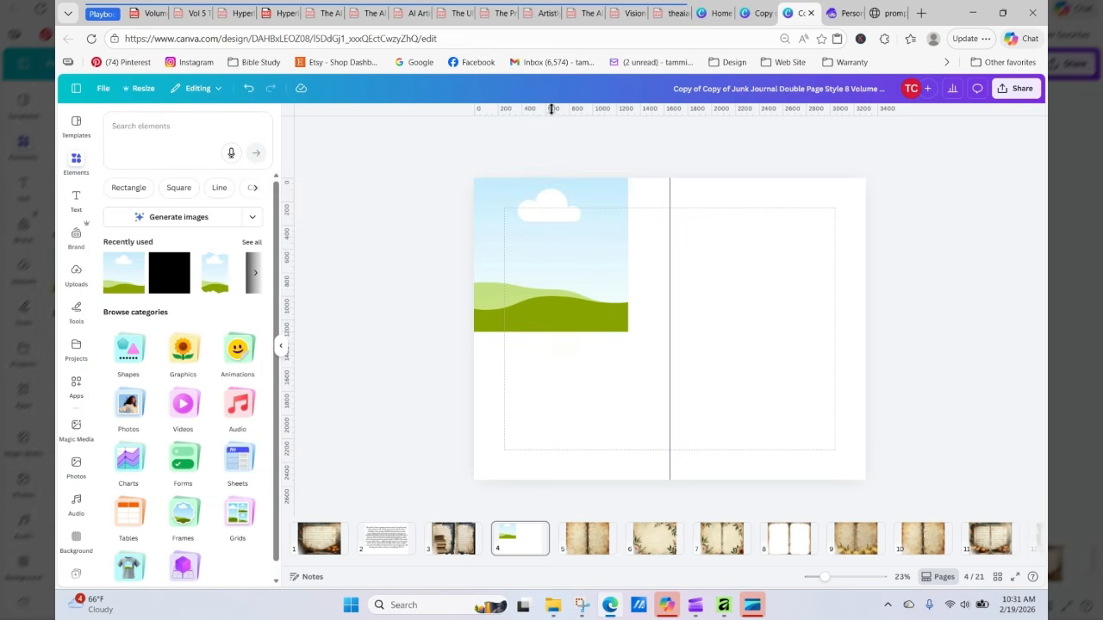
# Step: Resize the placeholder image to fill the left half of the spread up to the center guide
pyautogui.click(563, 285)
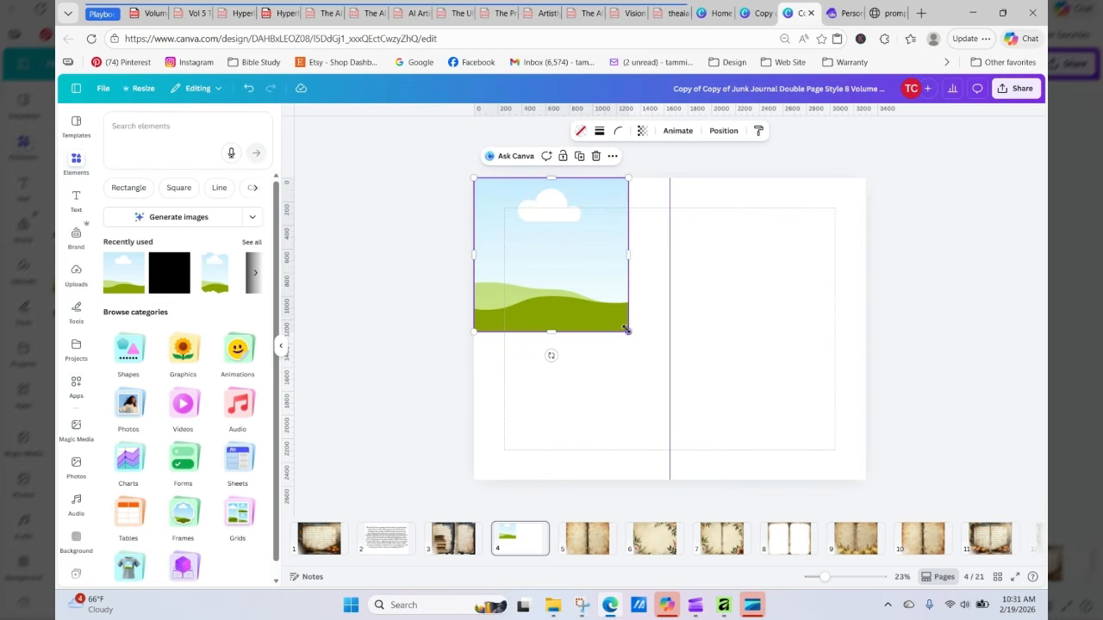
pyautogui.moveTo(628, 332); pyautogui.dragTo(669, 373)
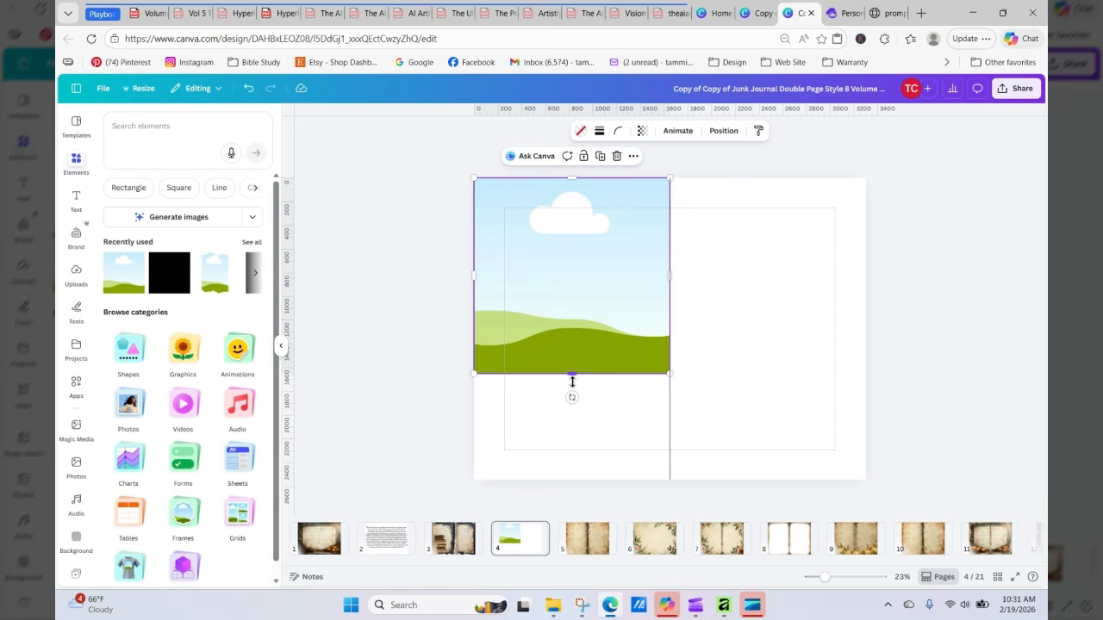
pyautogui.moveTo(572, 380); pyautogui.dragTo(579, 480)
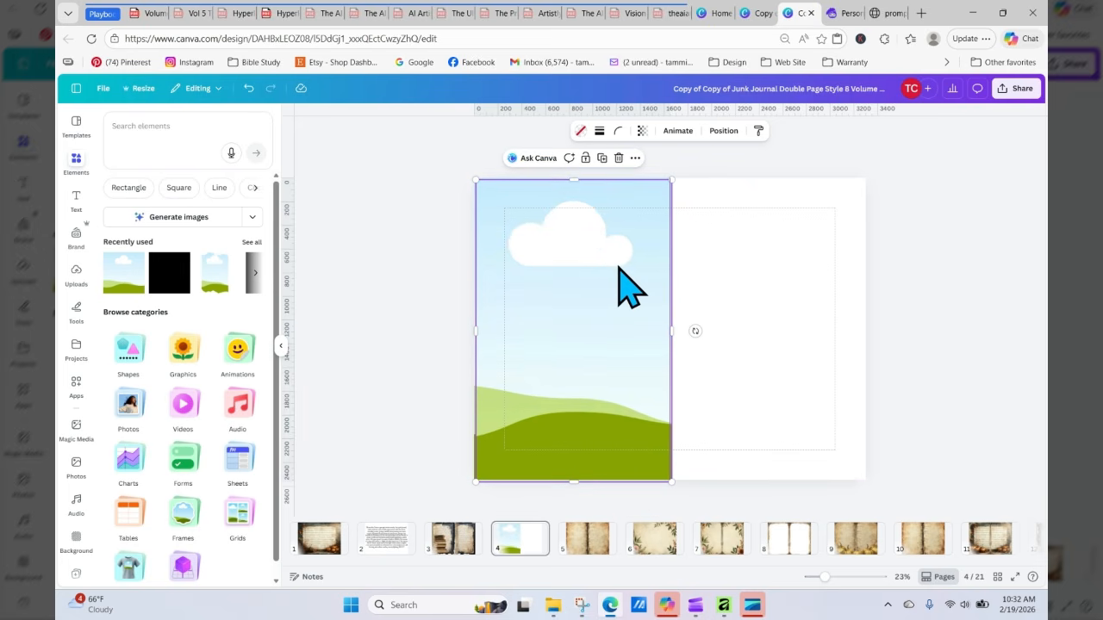
# Step: Duplicate the placeholder image onto the right half of the spread
pyautogui.moveTo(619, 268); pyautogui.dragTo(814, 266)
pyautogui.click(443, 250)
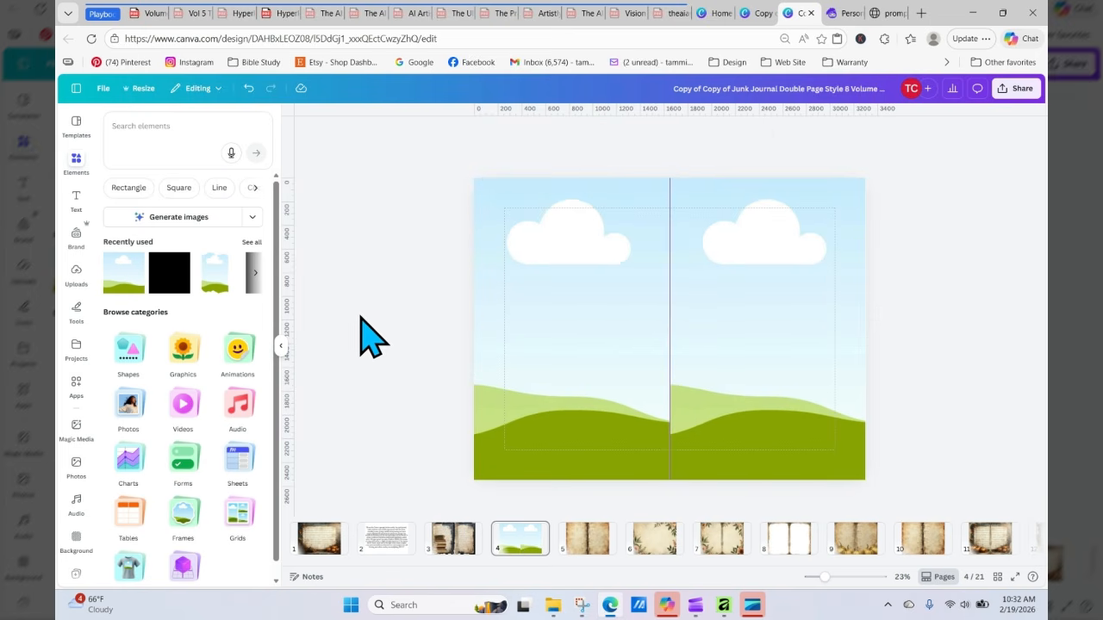
# Step: Upload the downloaded deer and quail Artistly design file from Downloads into Canva
pyautogui.click(76, 274)
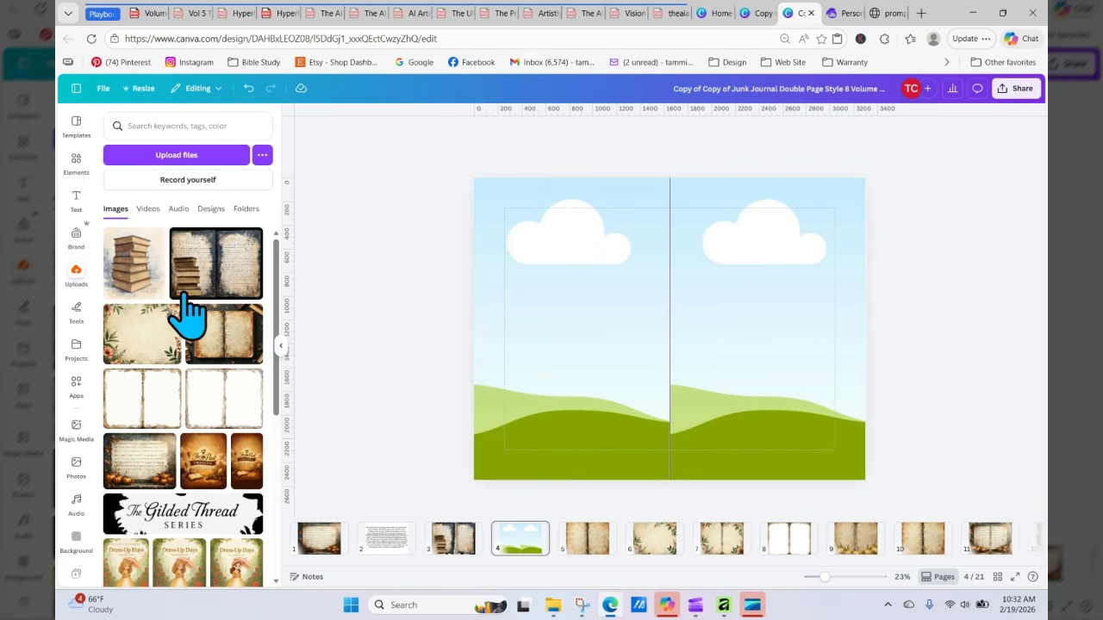
pyautogui.click(195, 161)
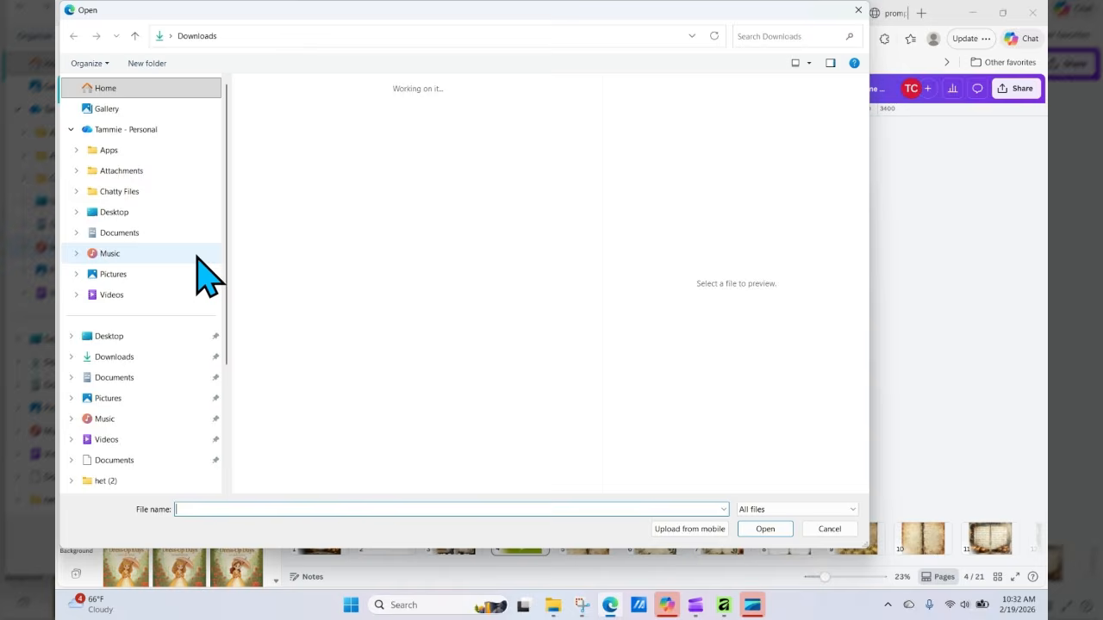
pyautogui.click(261, 215)
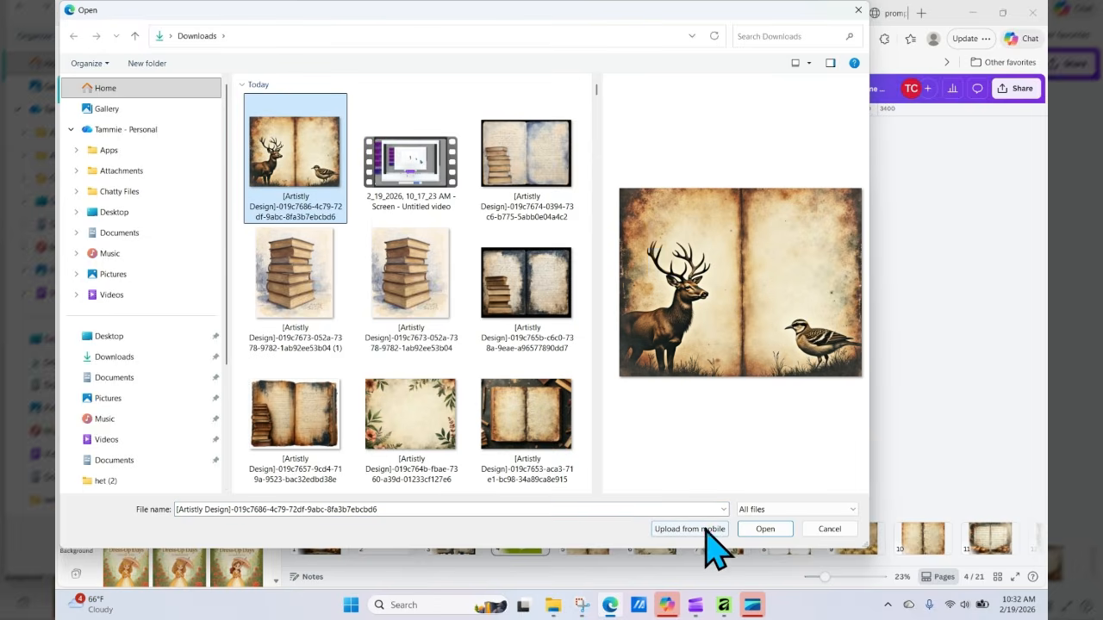
pyautogui.click(767, 529)
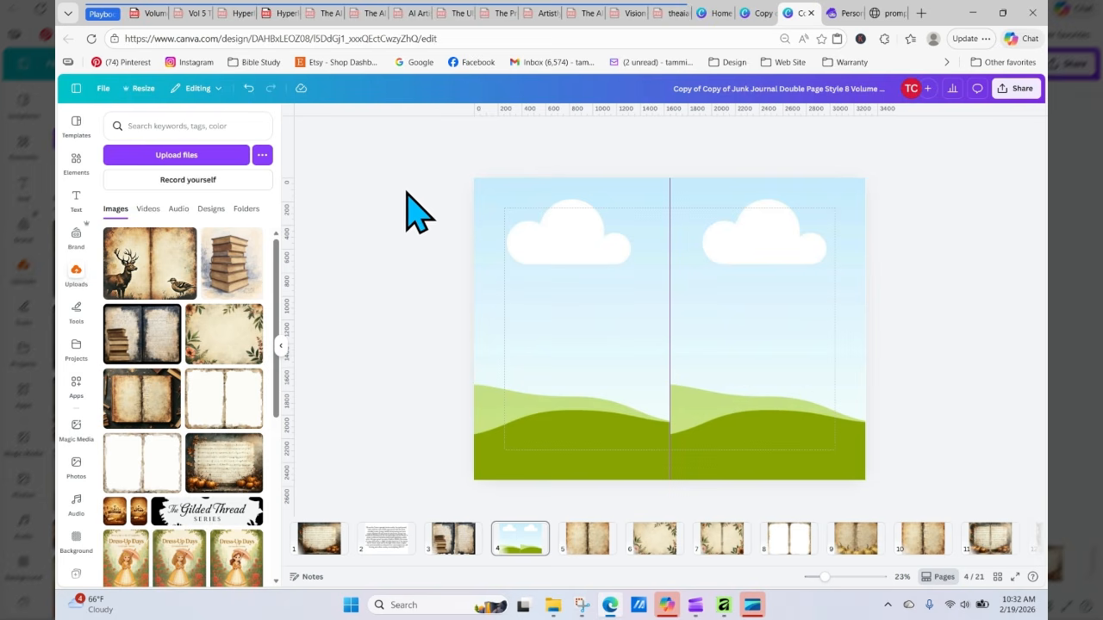
# Step: Return to Artistly personal designs and download the third deer spread in the top row
pyautogui.click(849, 14)
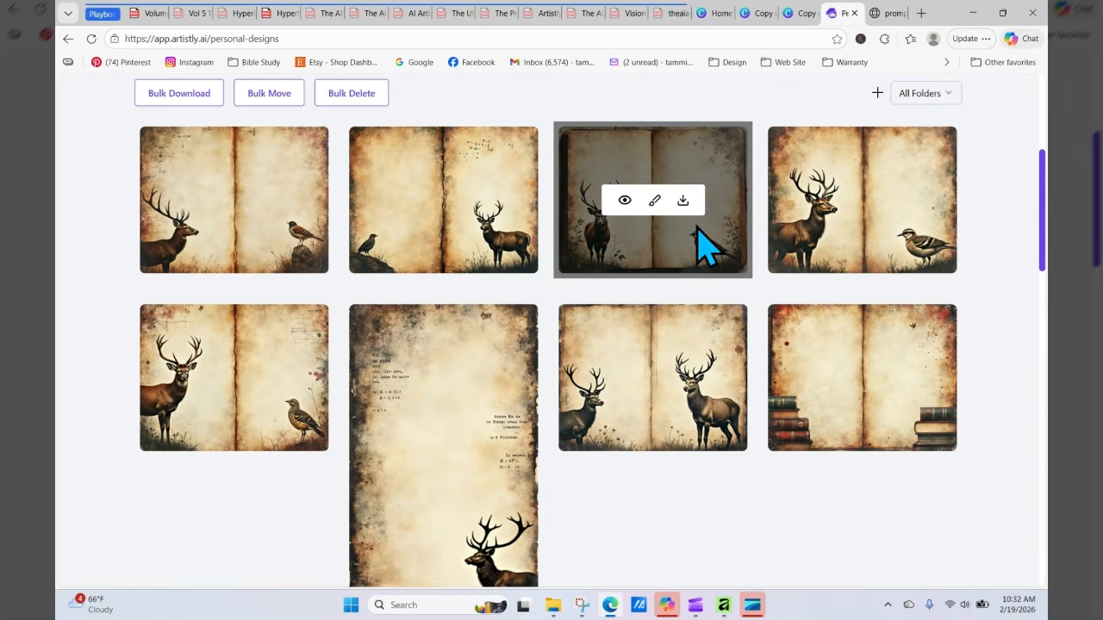
pyautogui.click(682, 200)
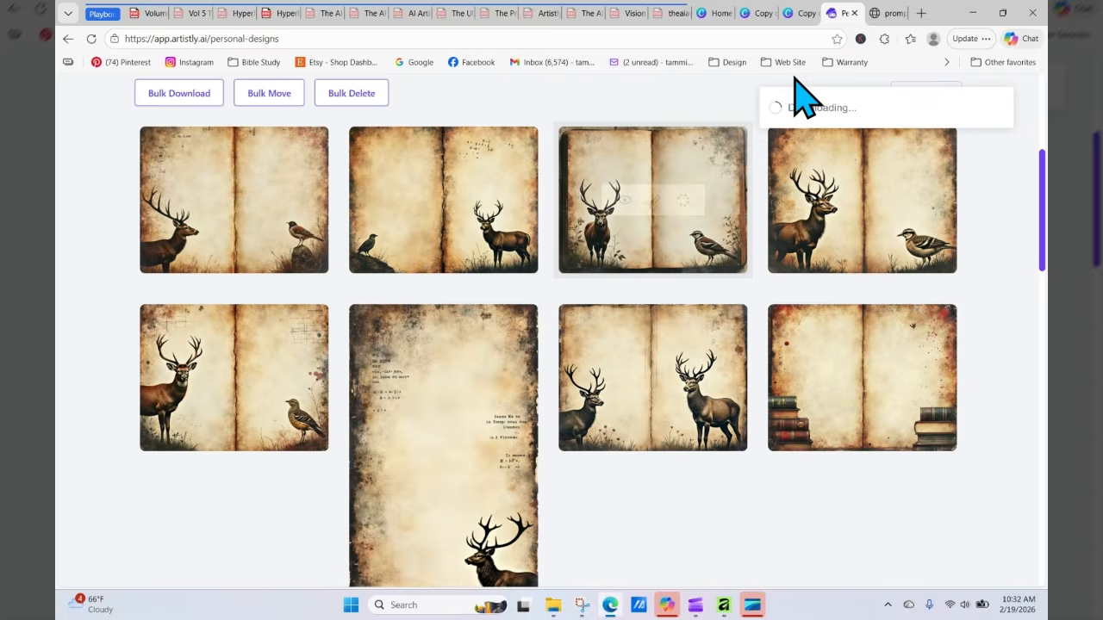
# Step: Upload the downloaded deer spread from Downloads into Canva
pyautogui.click(804, 14)
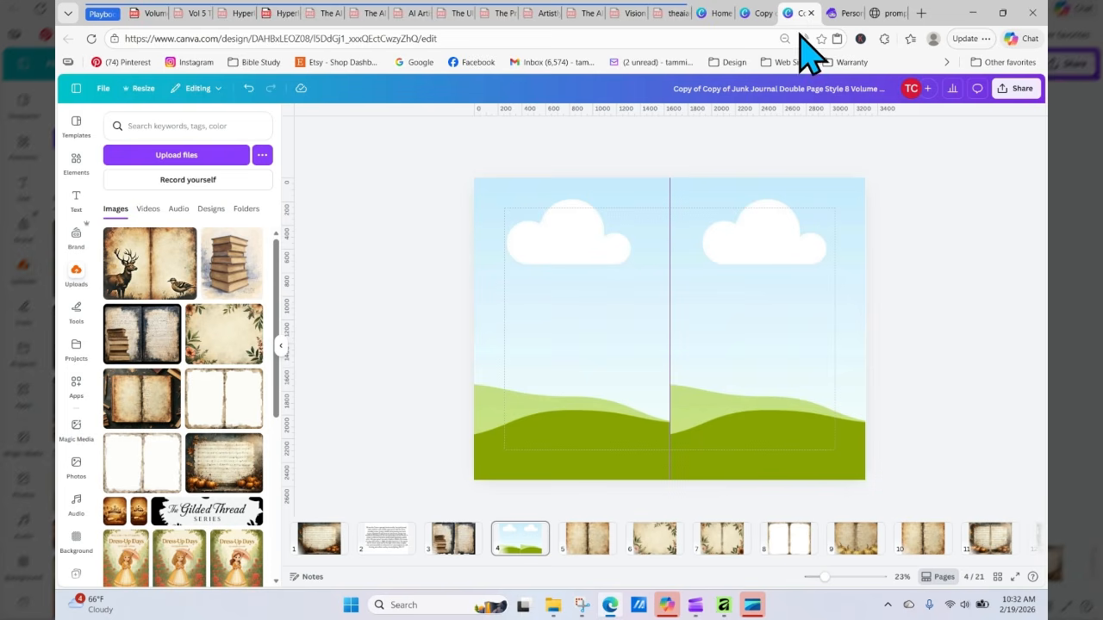
pyautogui.click(207, 164)
pyautogui.click(319, 198)
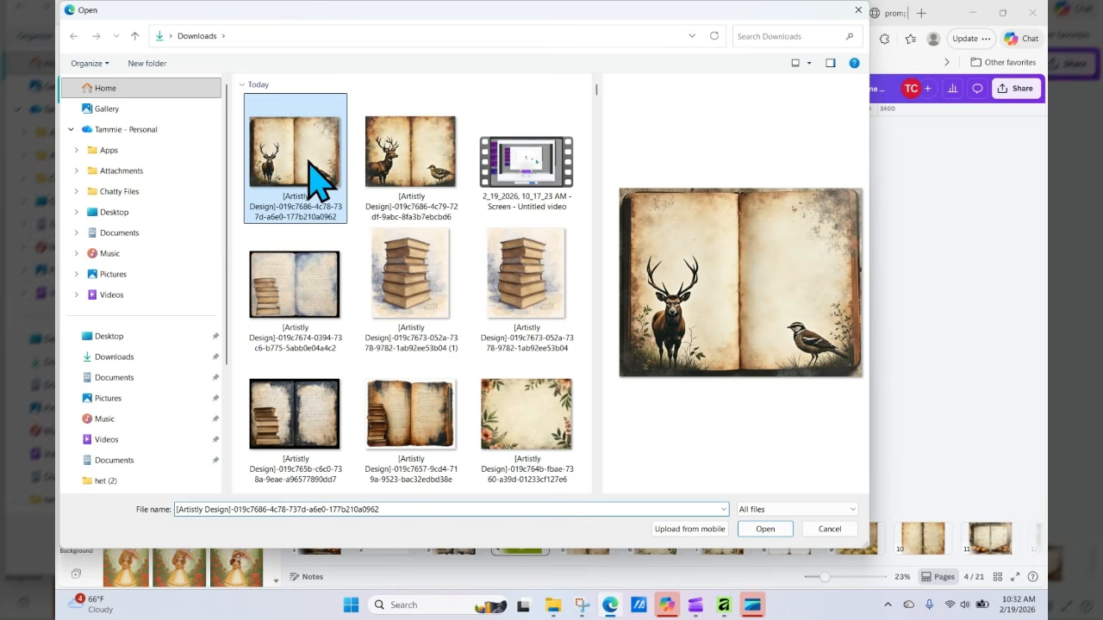
pyautogui.click(765, 528)
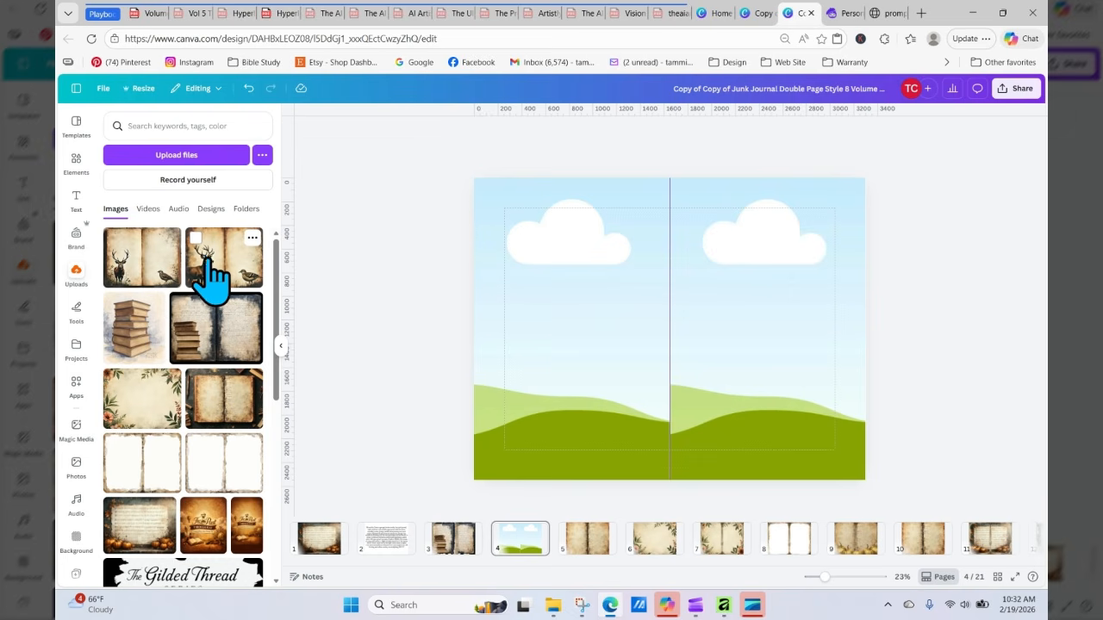
# Step: Place the new deer spread into the left page frame and reposition it to show the stag
pyautogui.moveTo(223, 274); pyautogui.dragTo(485, 282)
pyautogui.moveTo(460, 255); pyautogui.dragTo(492, 289)
pyautogui.doubleClick(517, 306)
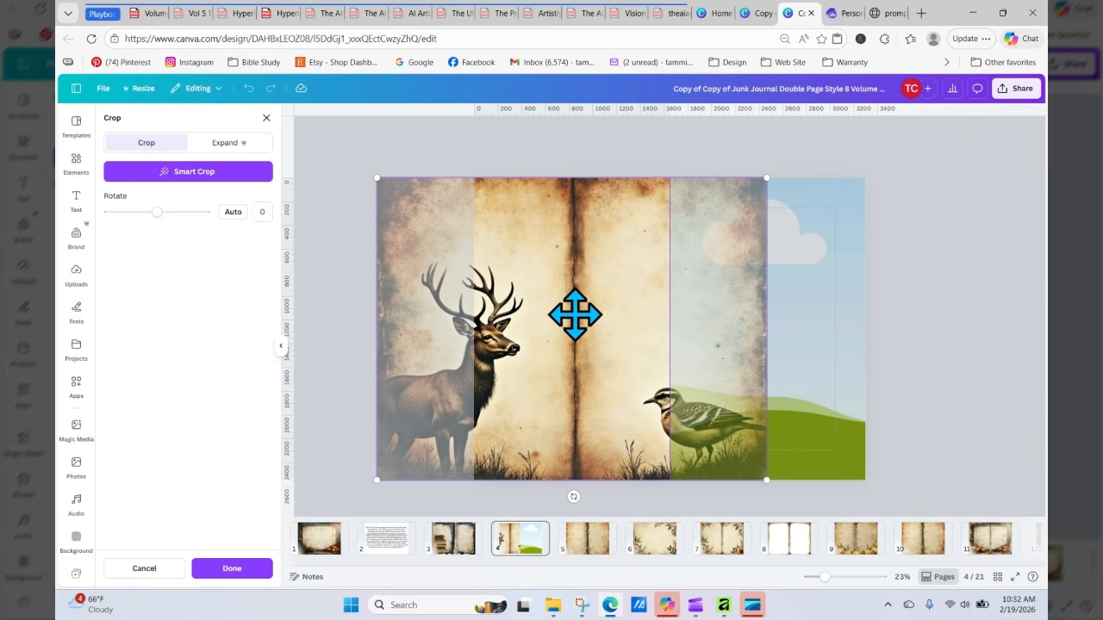
pyautogui.moveTo(574, 315); pyautogui.dragTo(680, 337)
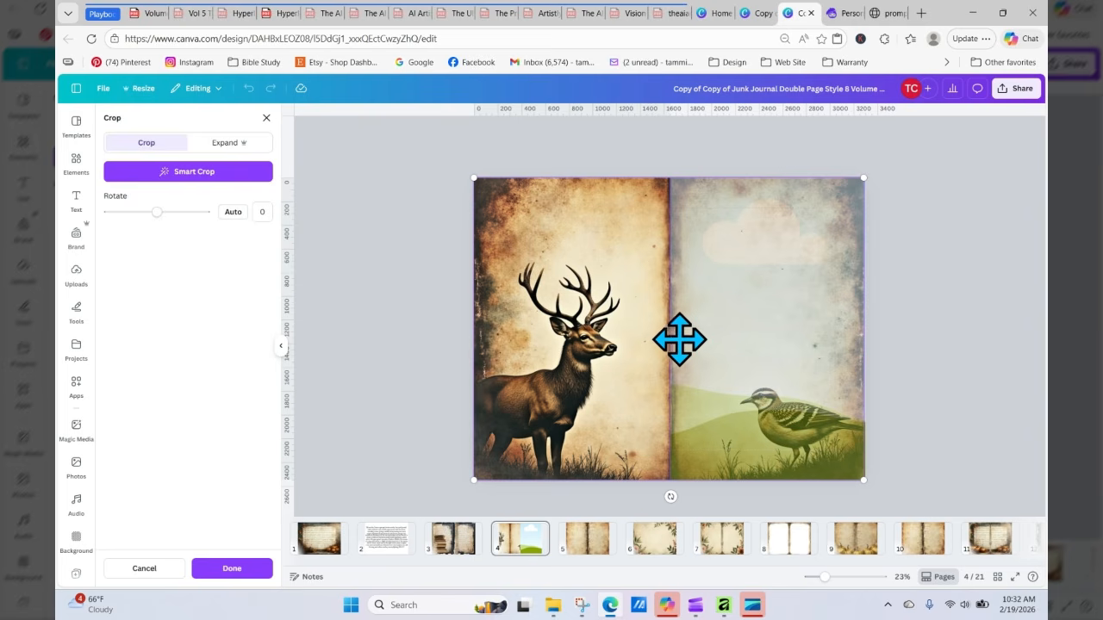
pyautogui.press('Return')
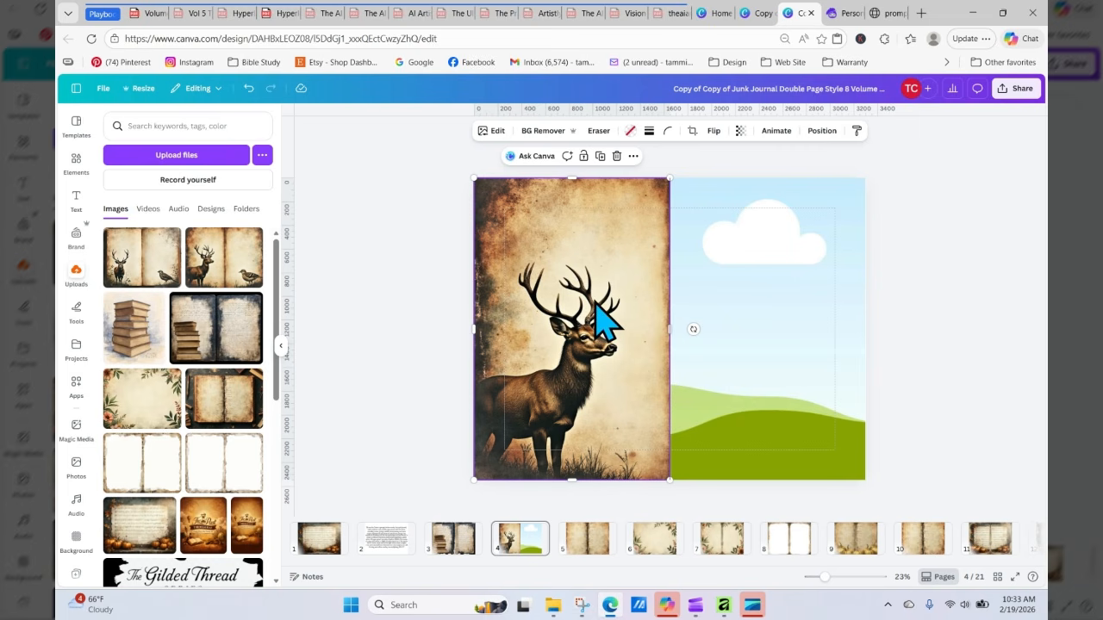
# Step: Place the same deer spread into the right page frame and shift it to show the spread's right half
pyautogui.click(401, 276)
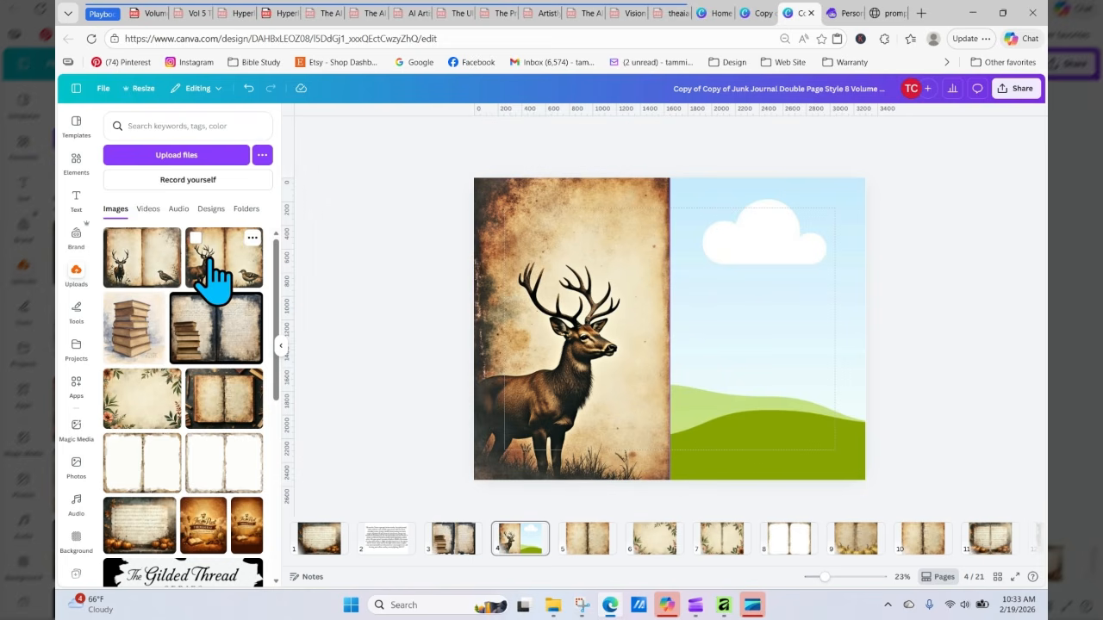
pyautogui.moveTo(207, 258); pyautogui.dragTo(786, 200)
pyautogui.doubleClick(733, 290)
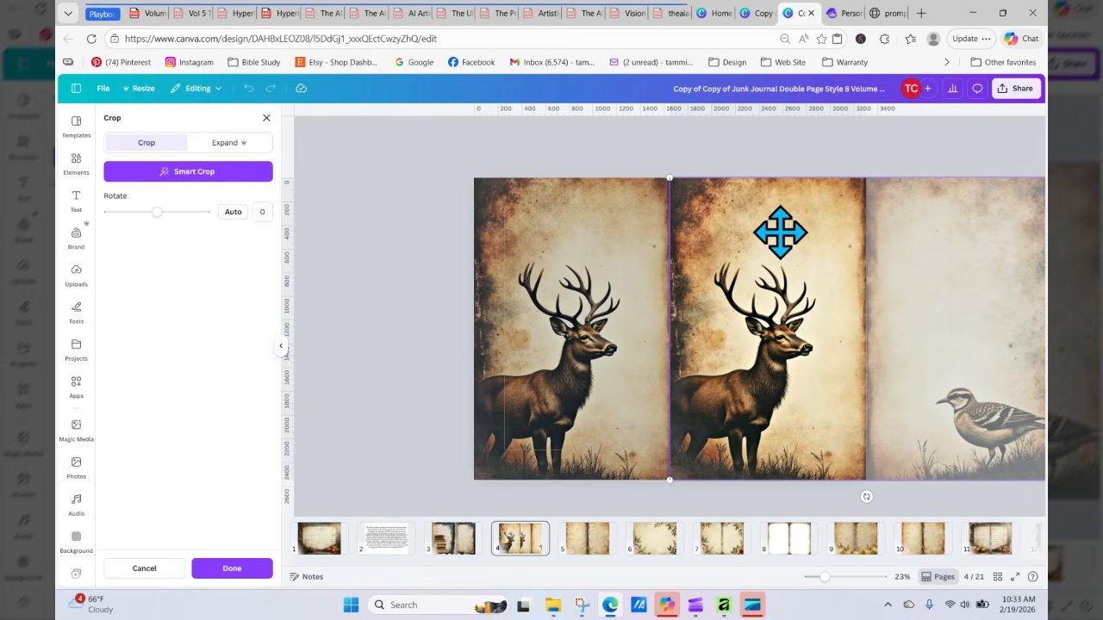
pyautogui.moveTo(773, 233); pyautogui.dragTo(577, 233)
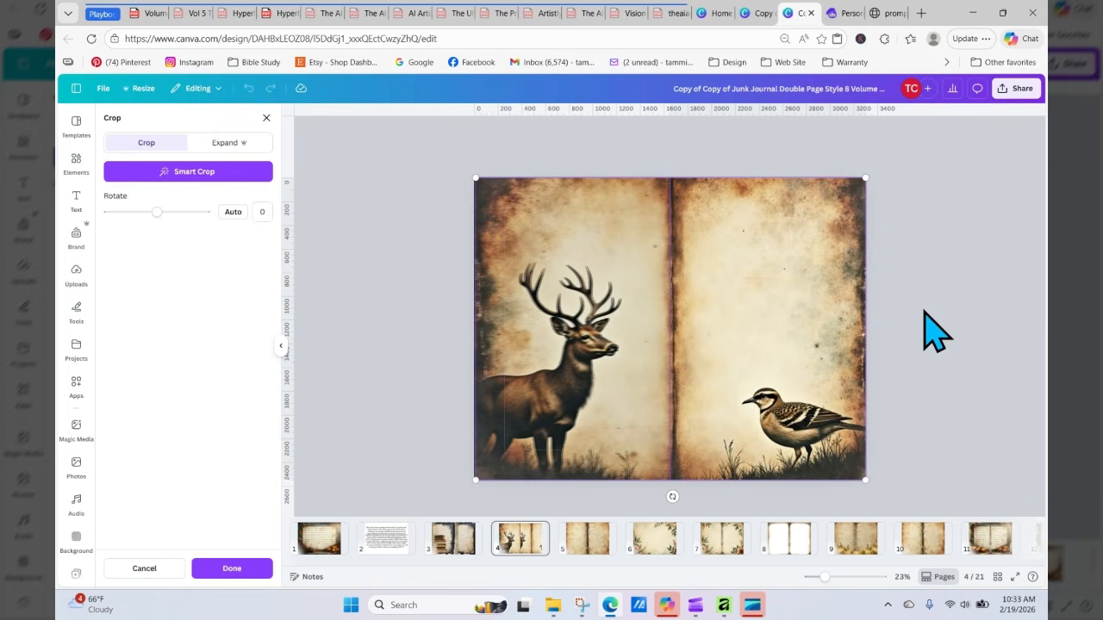
pyautogui.click(737, 179)
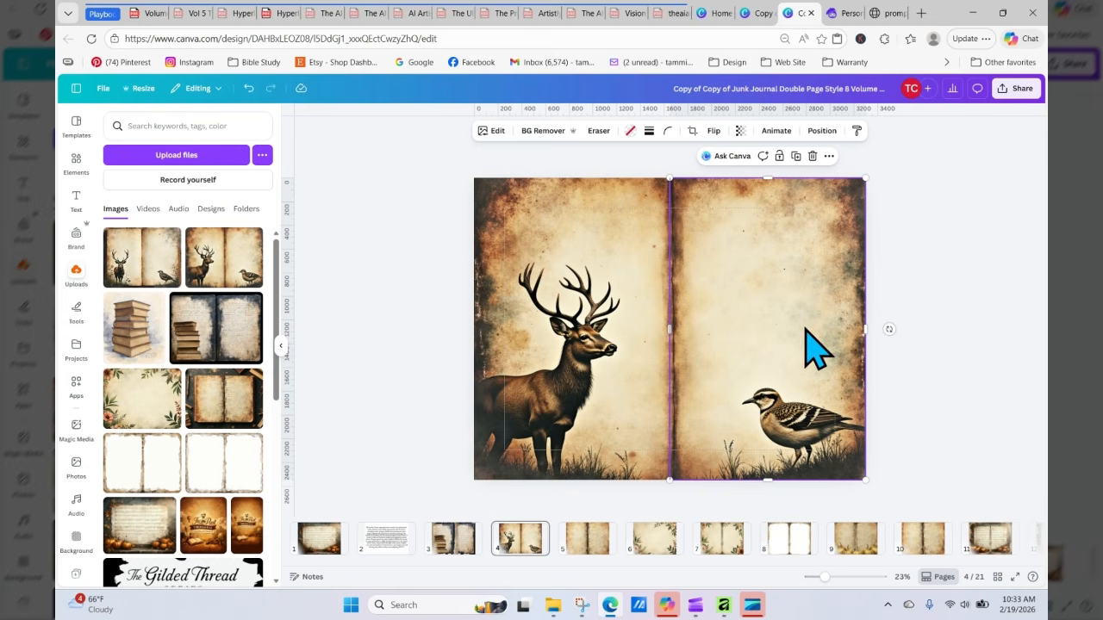
# Step: Use Magic Grab to separate the bird from the right page image and drag it off the page
pyautogui.click(506, 134)
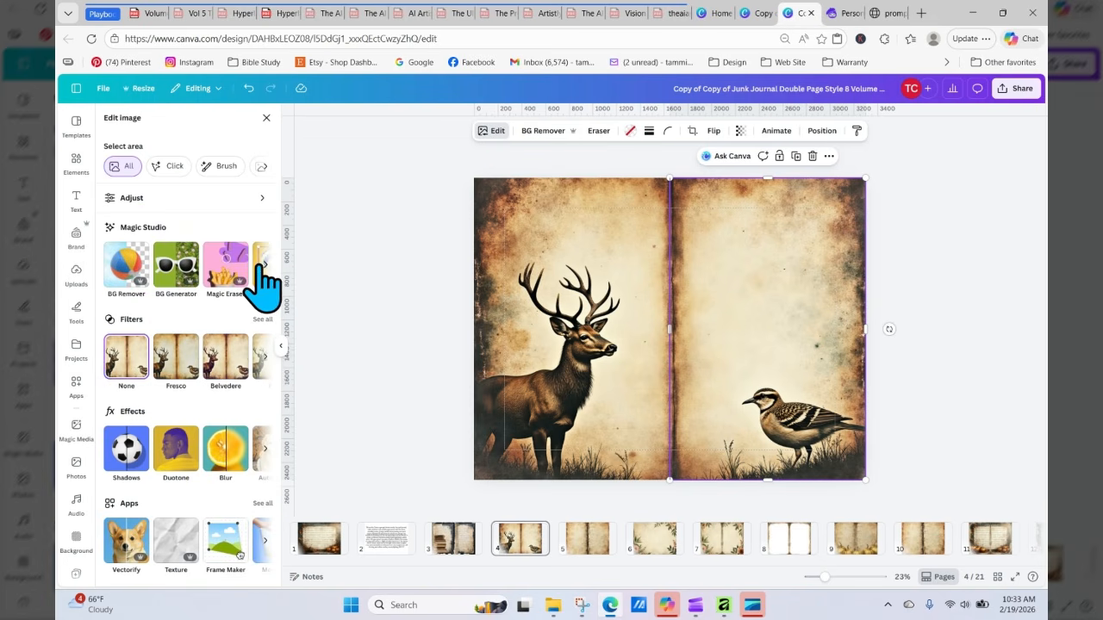
pyautogui.click(260, 264)
pyautogui.click(260, 264)
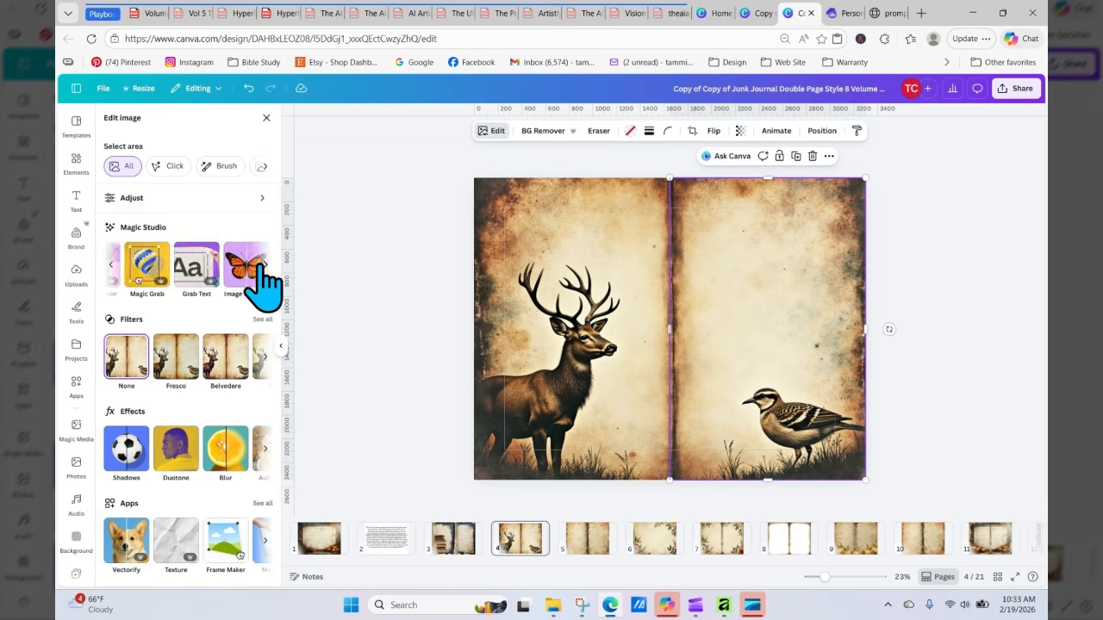
pyautogui.click(255, 266)
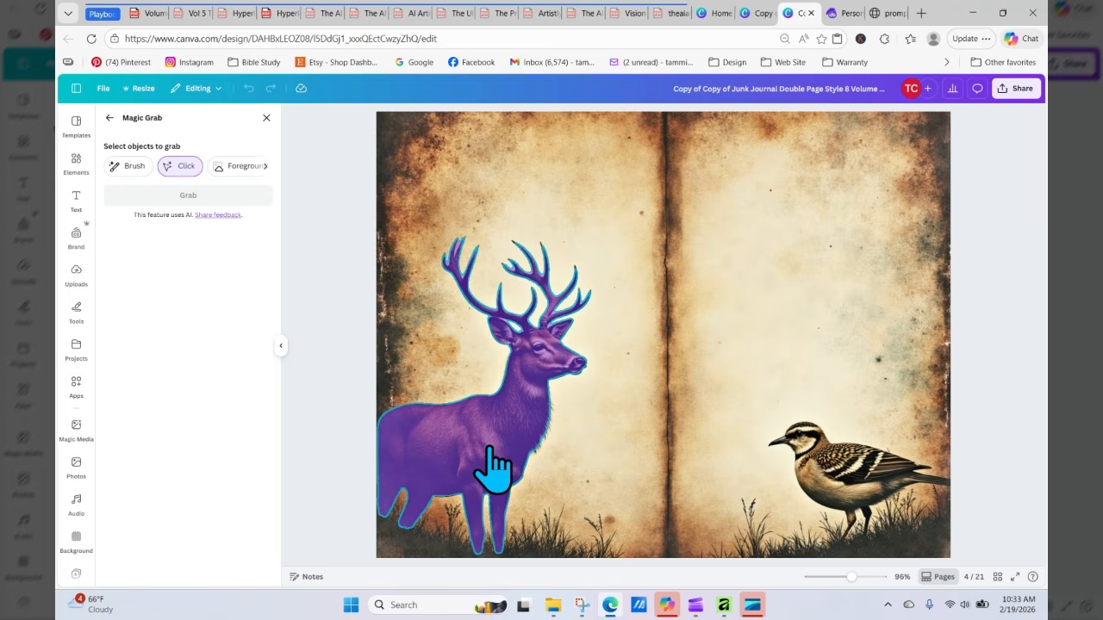
pyautogui.click(848, 474)
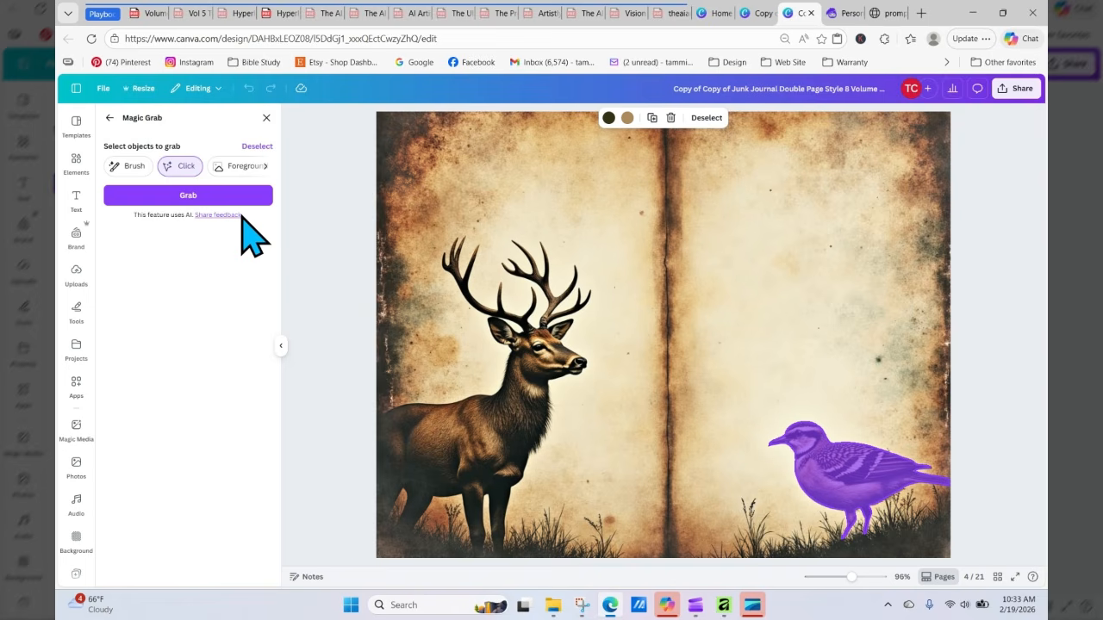
pyautogui.click(234, 196)
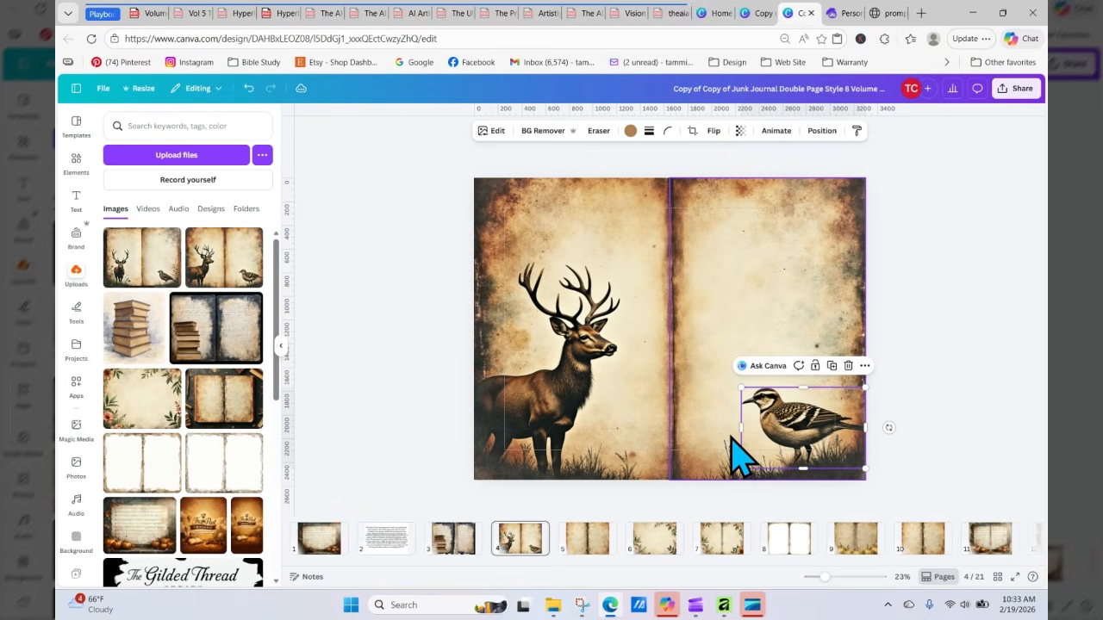
pyautogui.moveTo(777, 444); pyautogui.dragTo(296, 215)
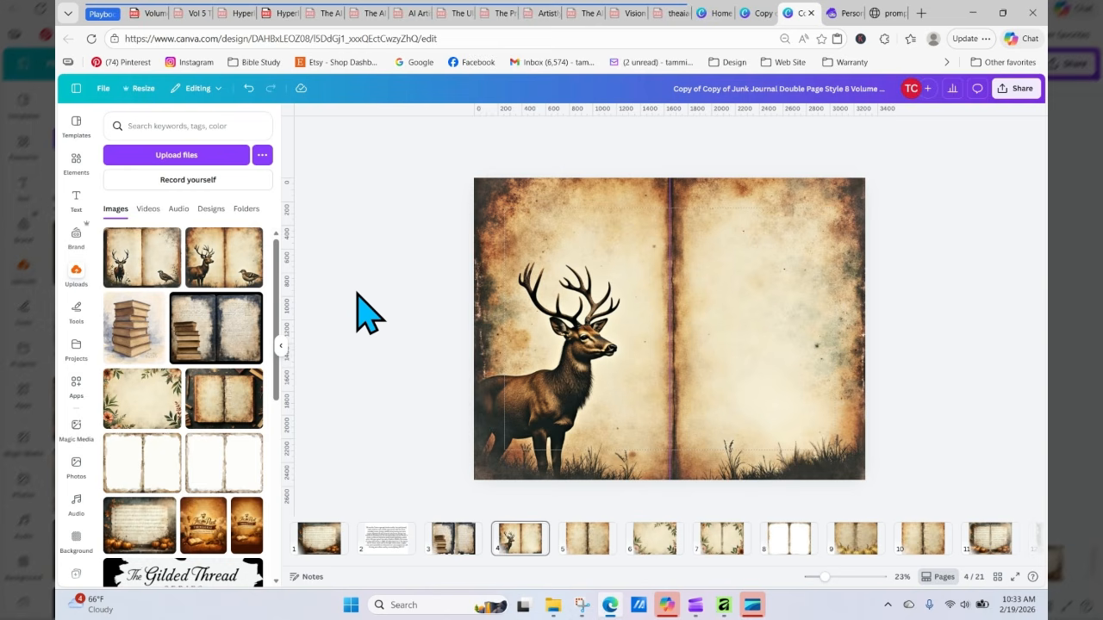
# Step: Add the earlier deer and quail spread upload to the page and enlarge it over the left side
pyautogui.click(159, 271)
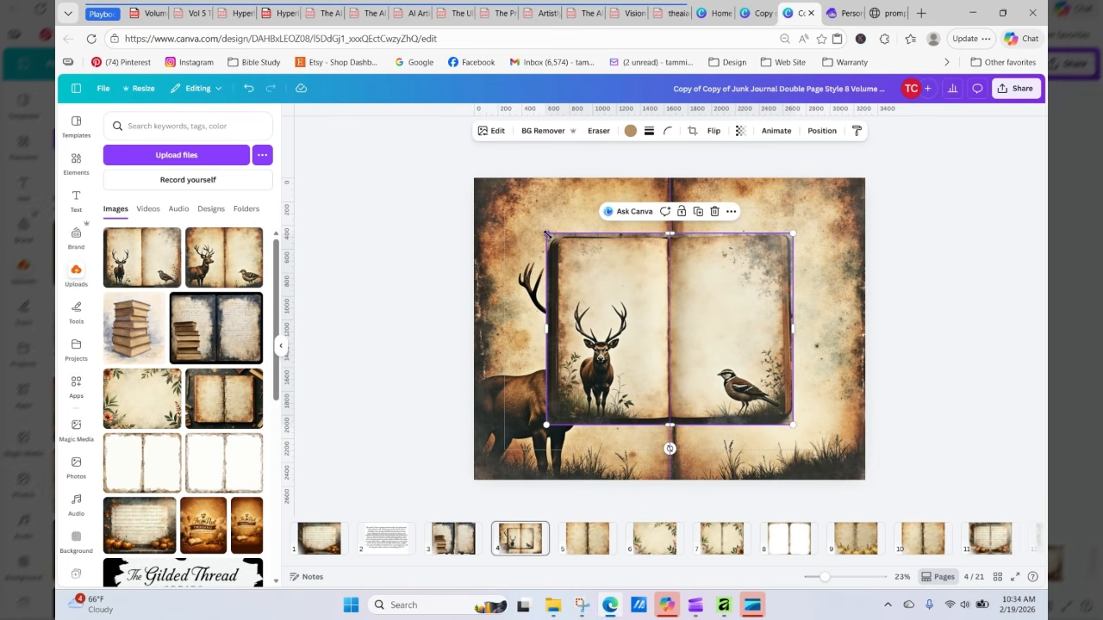
pyautogui.moveTo(546, 234); pyautogui.dragTo(472, 177)
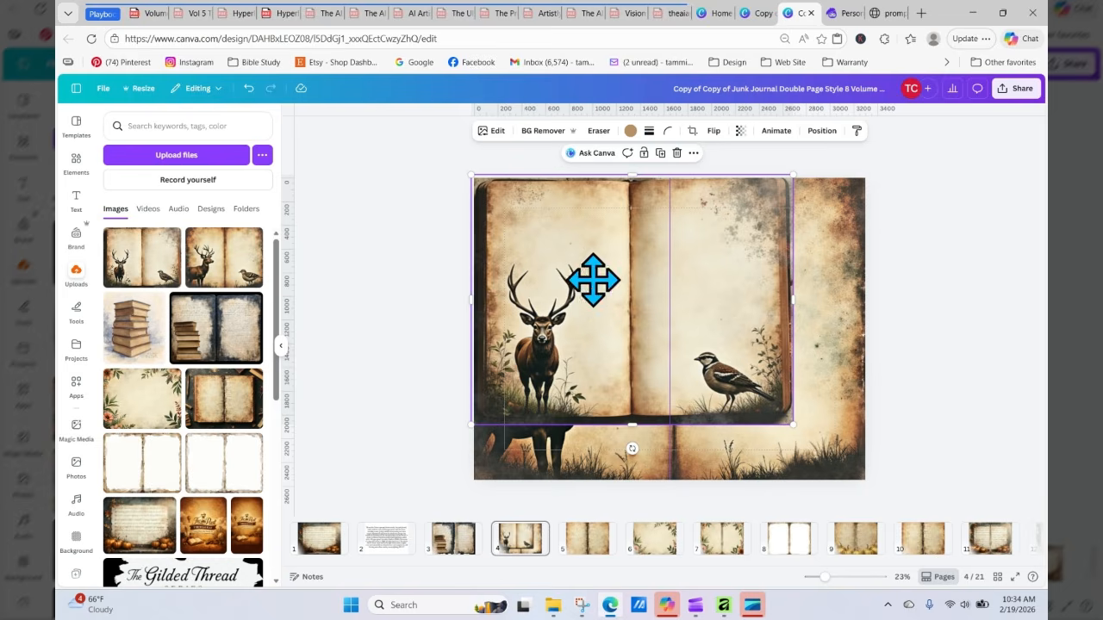
pyautogui.moveTo(591, 284); pyautogui.dragTo(451, 278)
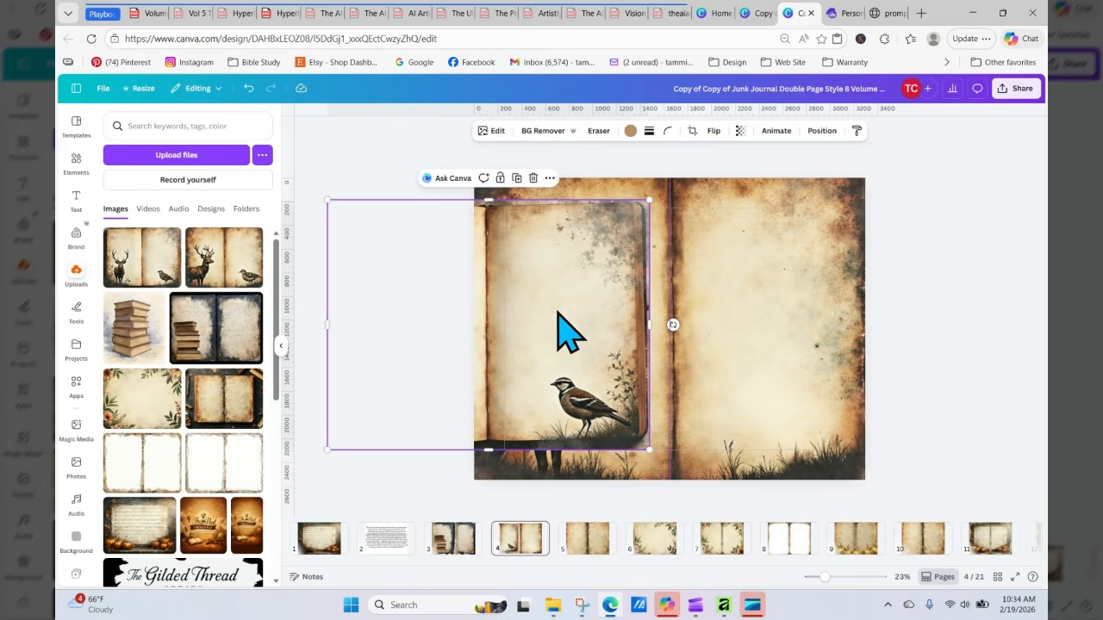
# Step: Use Magic Grab to separate the quail from that added spread image
pyautogui.click(495, 138)
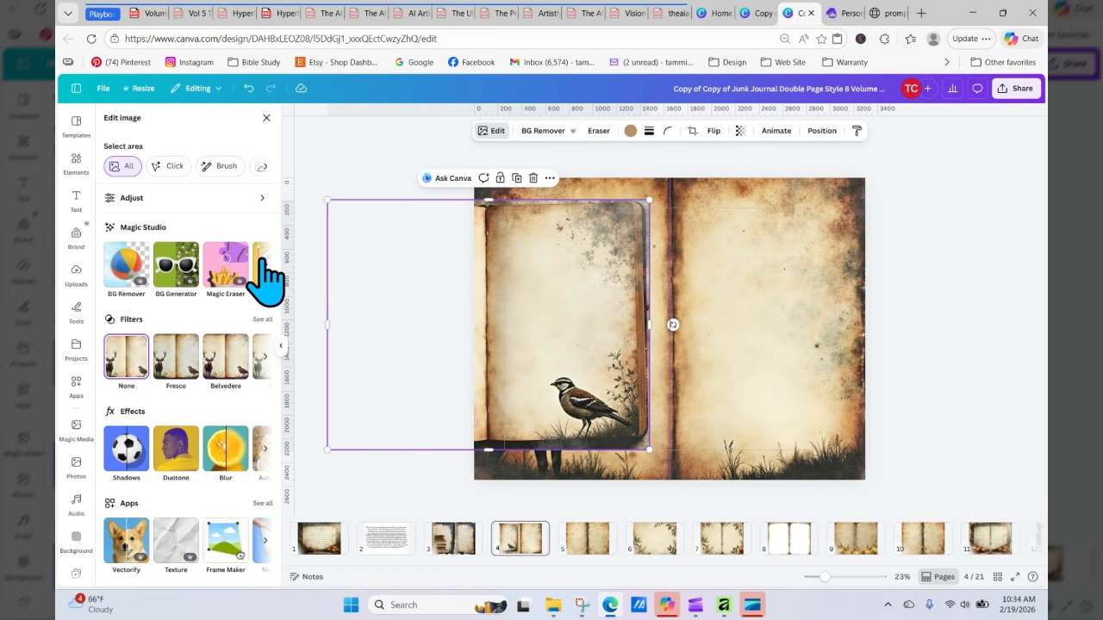
pyautogui.click(266, 274)
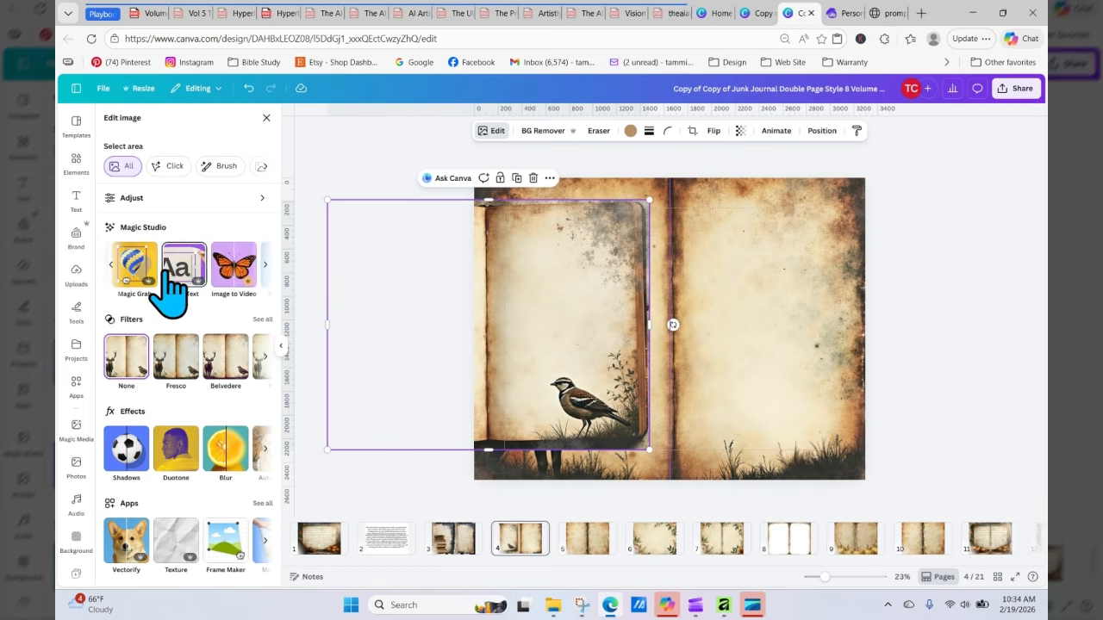
pyautogui.click(162, 278)
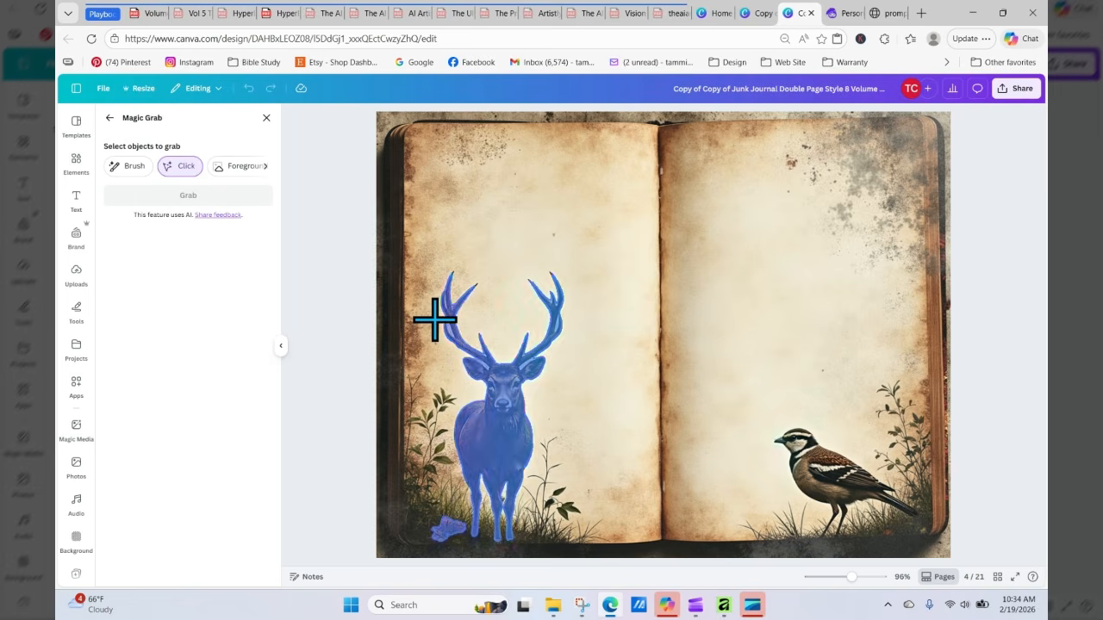
pyautogui.click(814, 474)
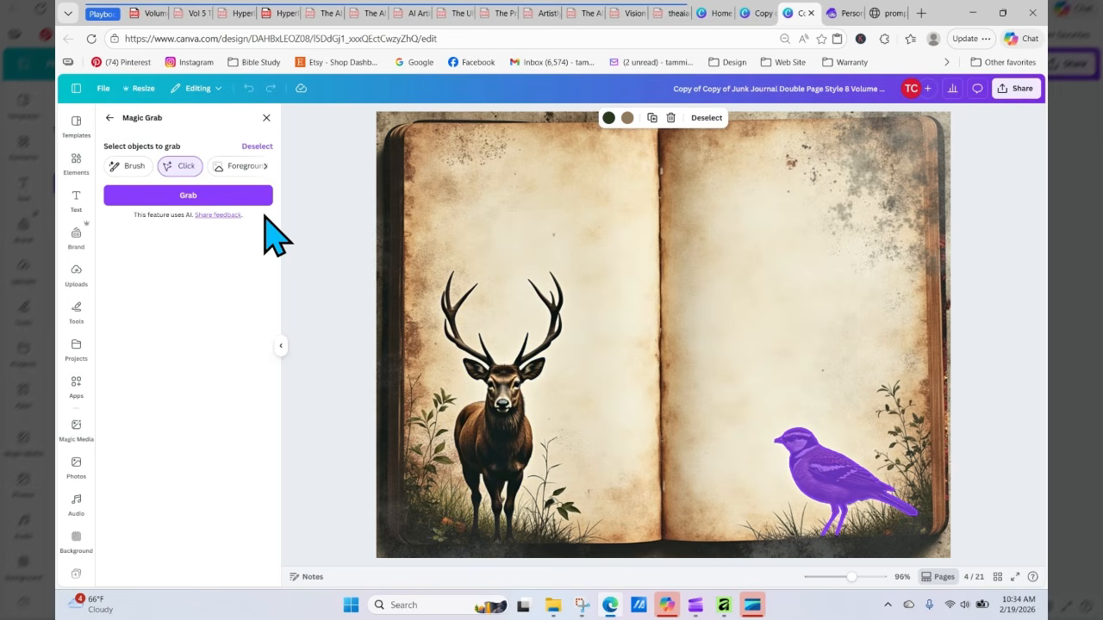
pyautogui.click(249, 197)
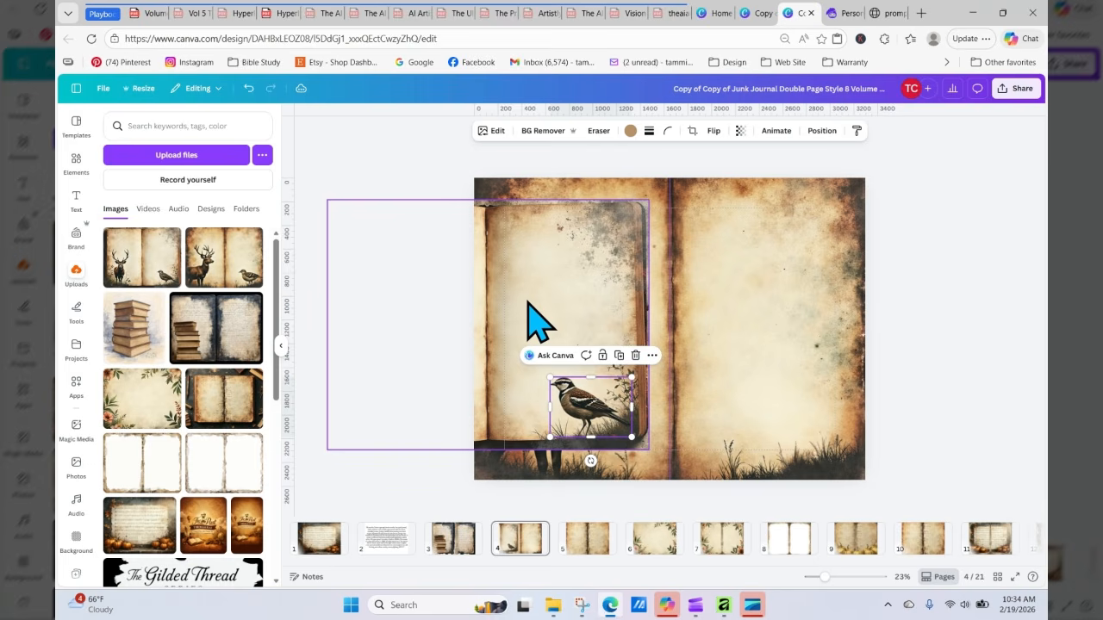
# Step: Move the grabbed quail to the right page's lower edge and lock the right page image
pyautogui.click(576, 407)
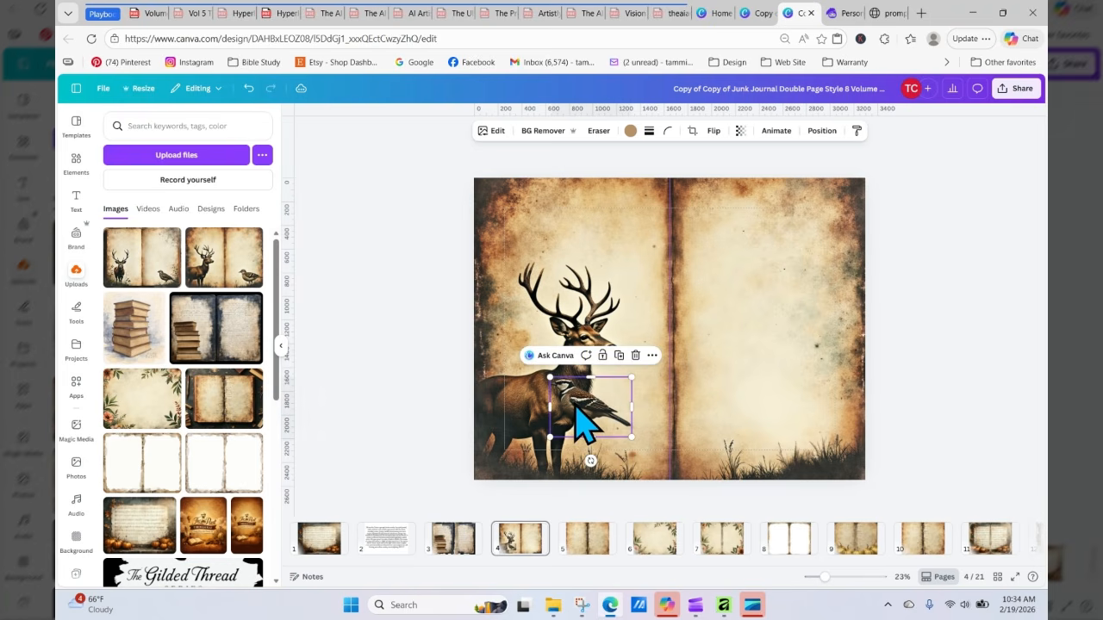
pyautogui.moveTo(584, 422); pyautogui.dragTo(869, 409)
pyautogui.click(880, 457)
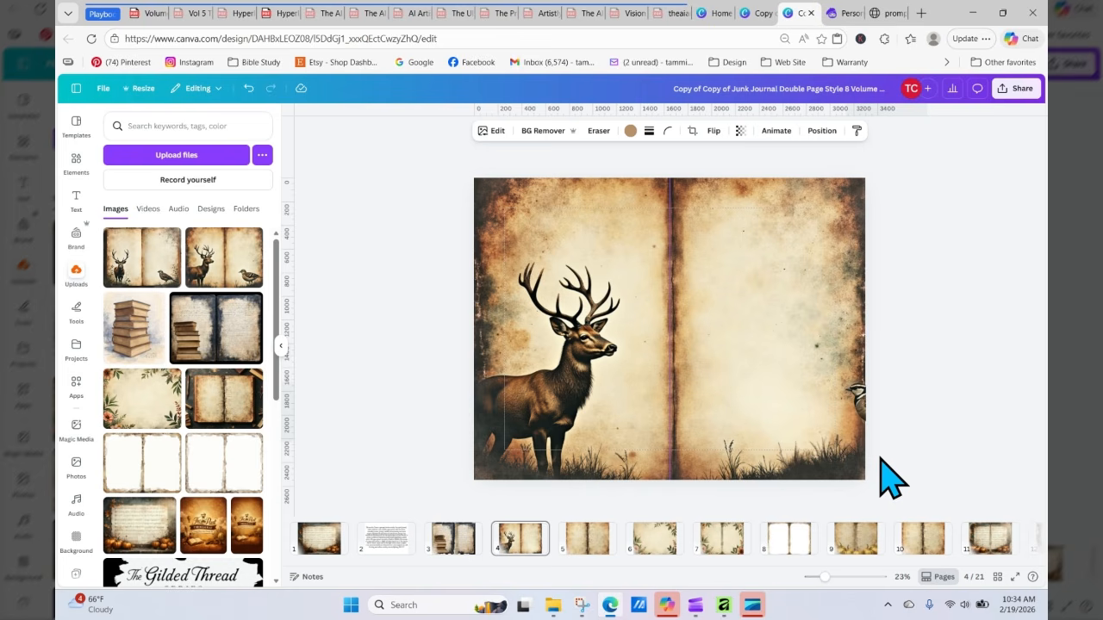
pyautogui.click(781, 216)
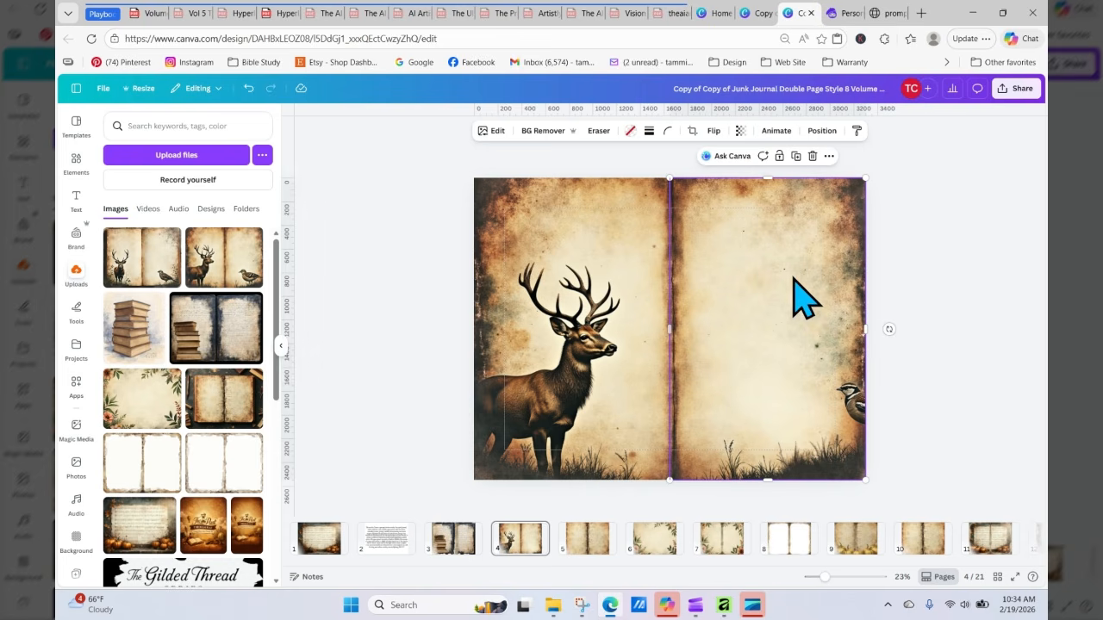
pyautogui.click(779, 156)
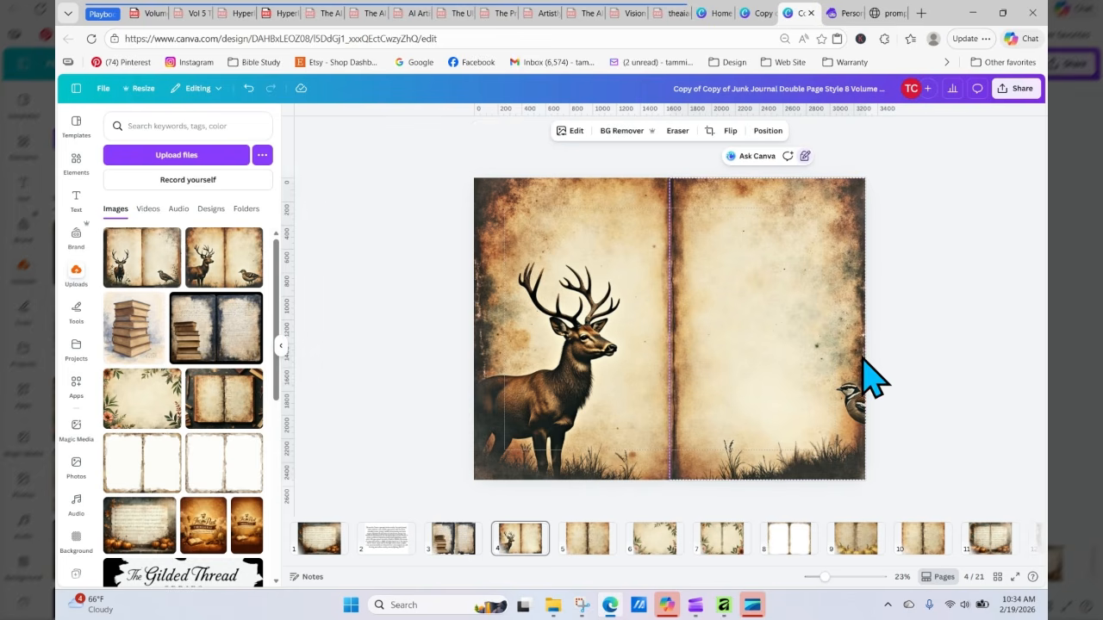
# Step: Nudge the quail leftward into the lower right corner of the right page
pyautogui.click(856, 405)
pyautogui.moveTo(858, 404); pyautogui.dragTo(873, 408)
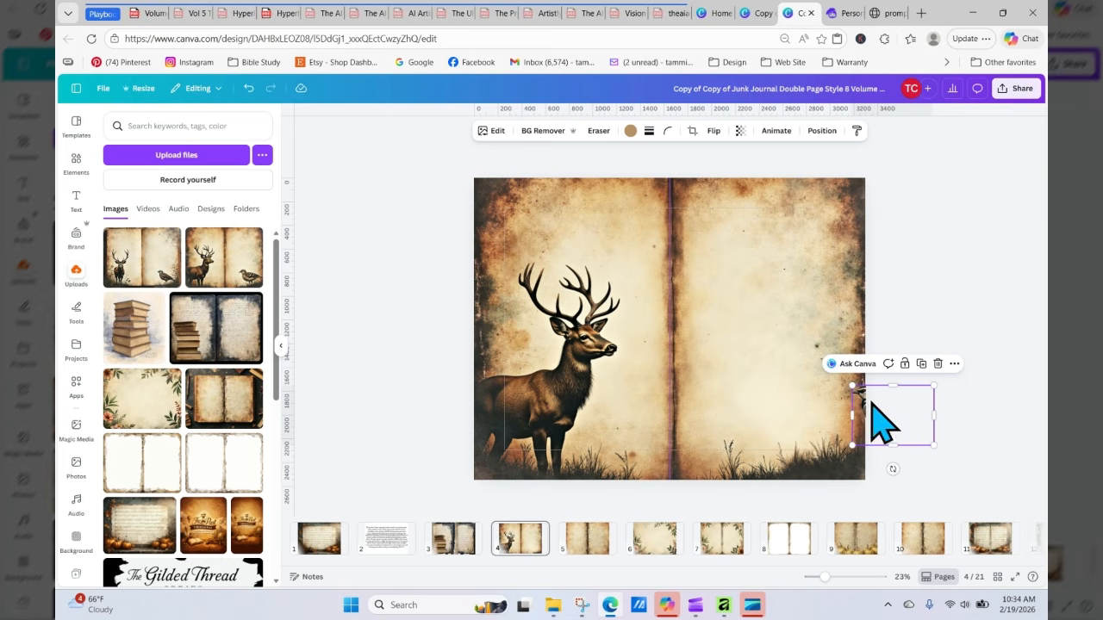
pyautogui.click(785, 244)
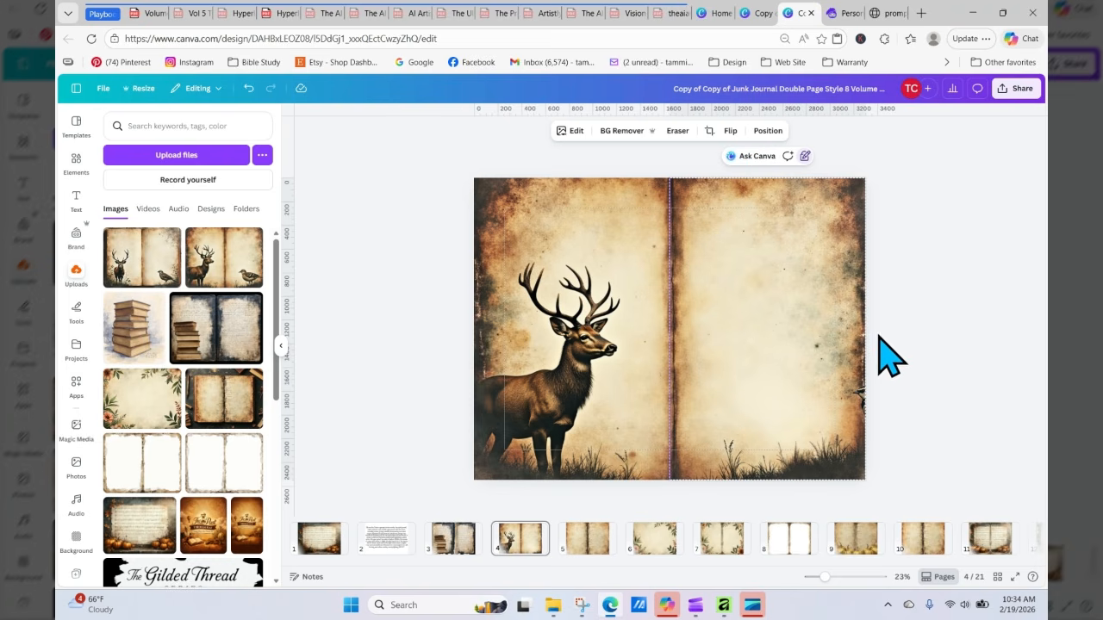
pyautogui.click(865, 394)
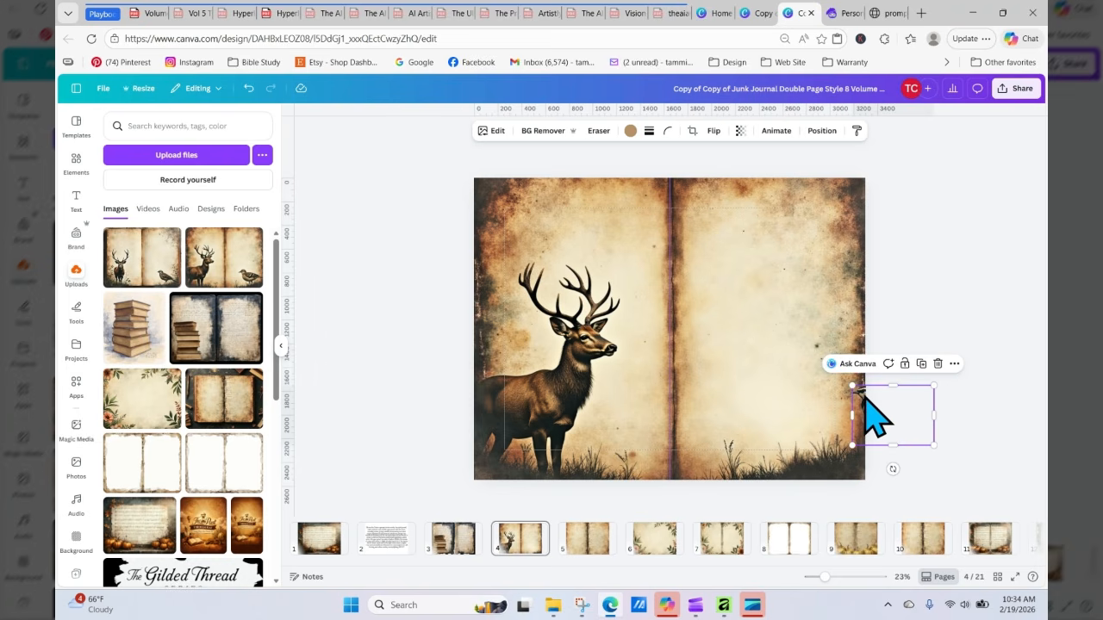
pyautogui.press('Left')
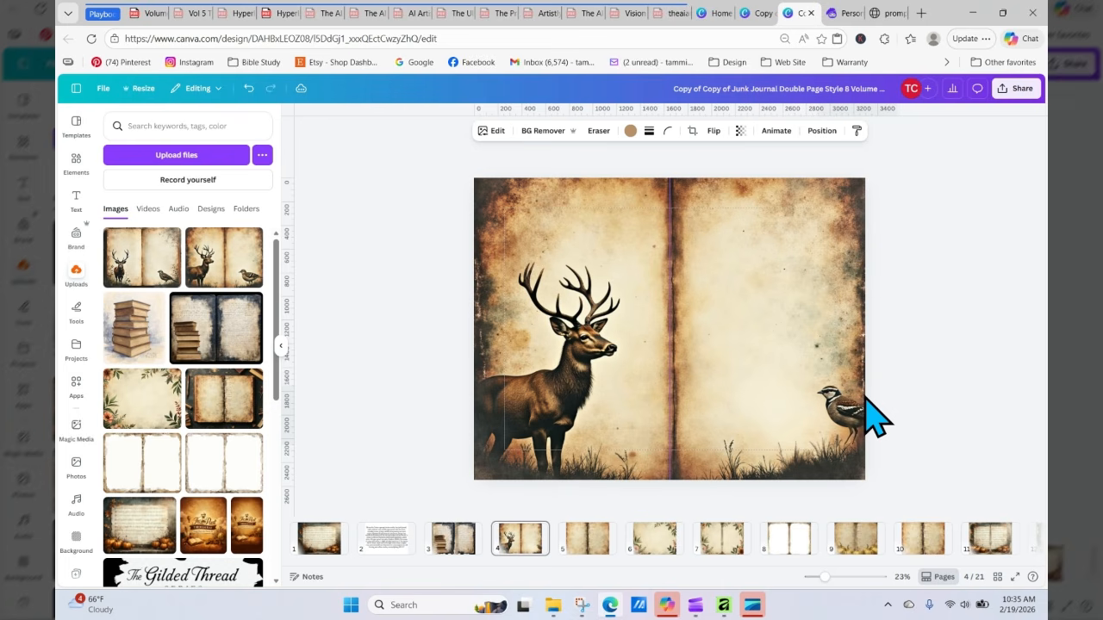
pyautogui.press('Left')
pyautogui.press('Left')
pyautogui.press('Left')
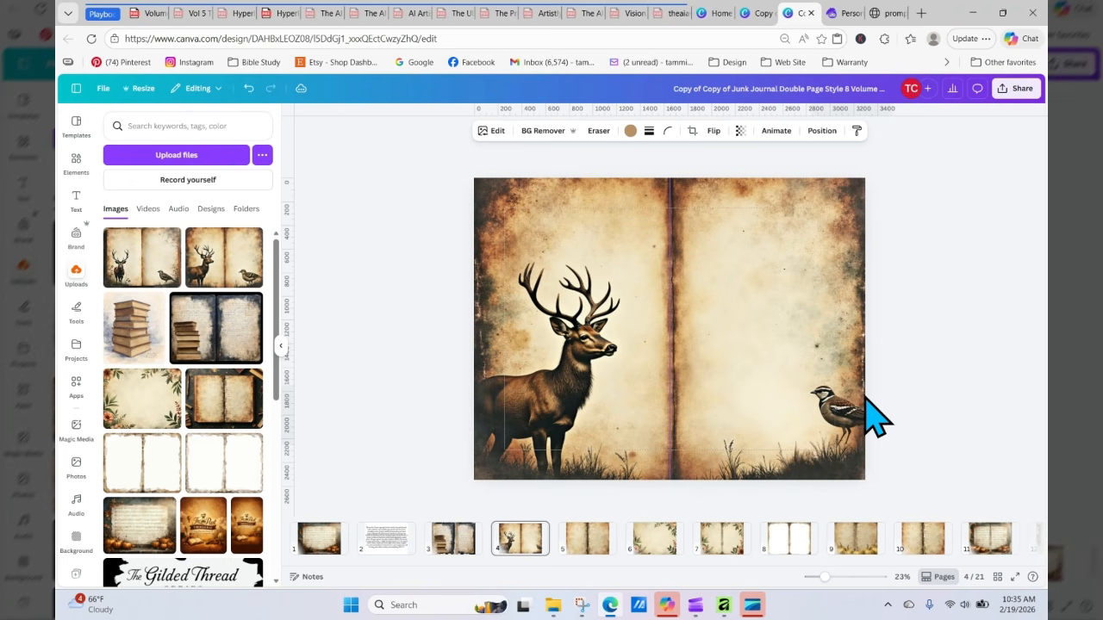
pyautogui.press('Left')
pyautogui.press('Left')
pyautogui.press('Left')
pyautogui.press('Left')
pyautogui.press('Left')
pyautogui.press('Left')
pyautogui.press('Left')
pyautogui.press('Left')
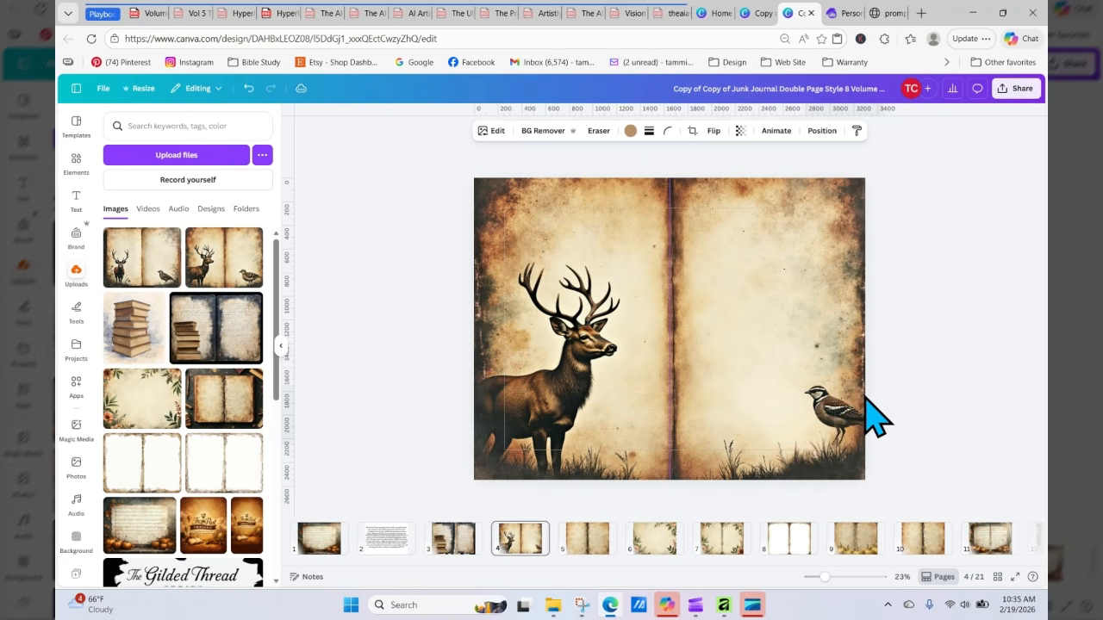
pyautogui.press('Left')
pyautogui.press('Left')
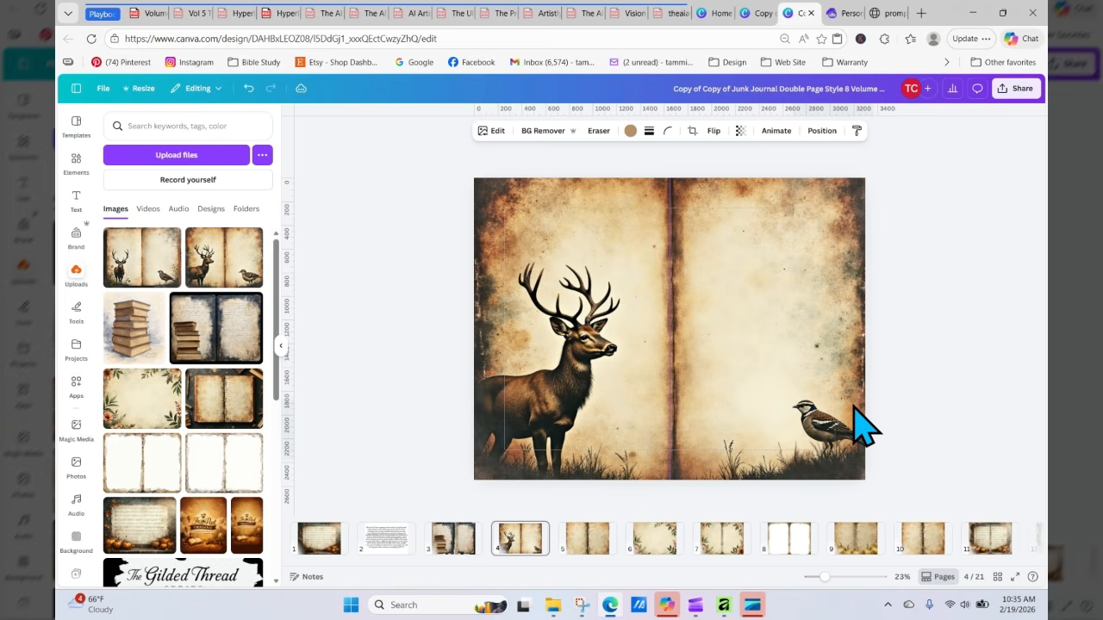
# Step: Nudge the quail on the right page slightly down and further left into the lower corner
pyautogui.click(926, 408)
pyautogui.click(829, 427)
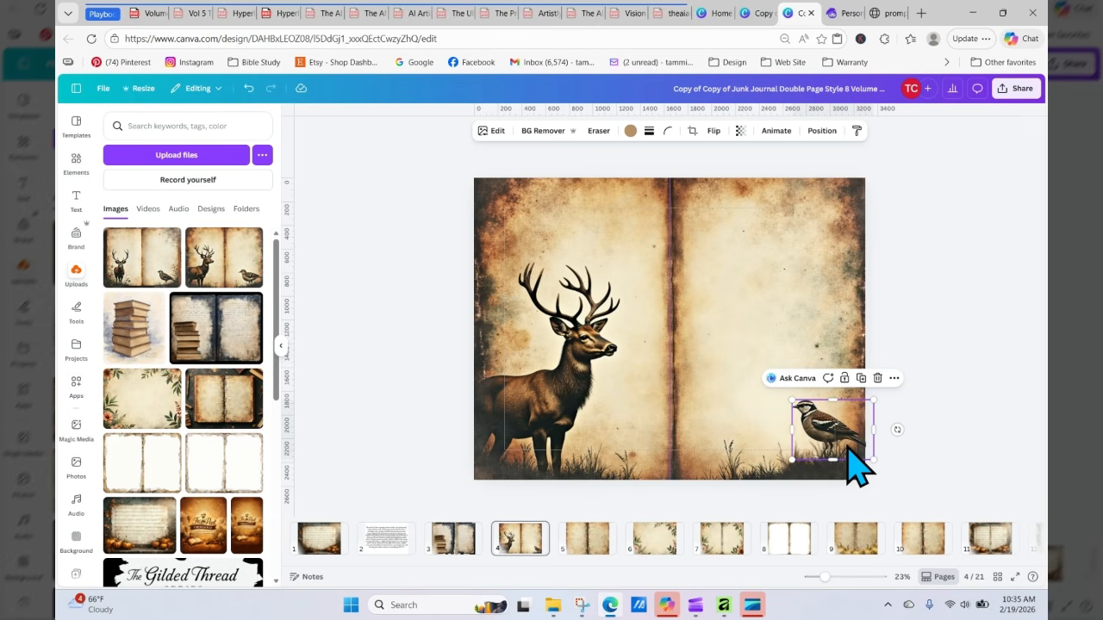
pyautogui.press('Down')
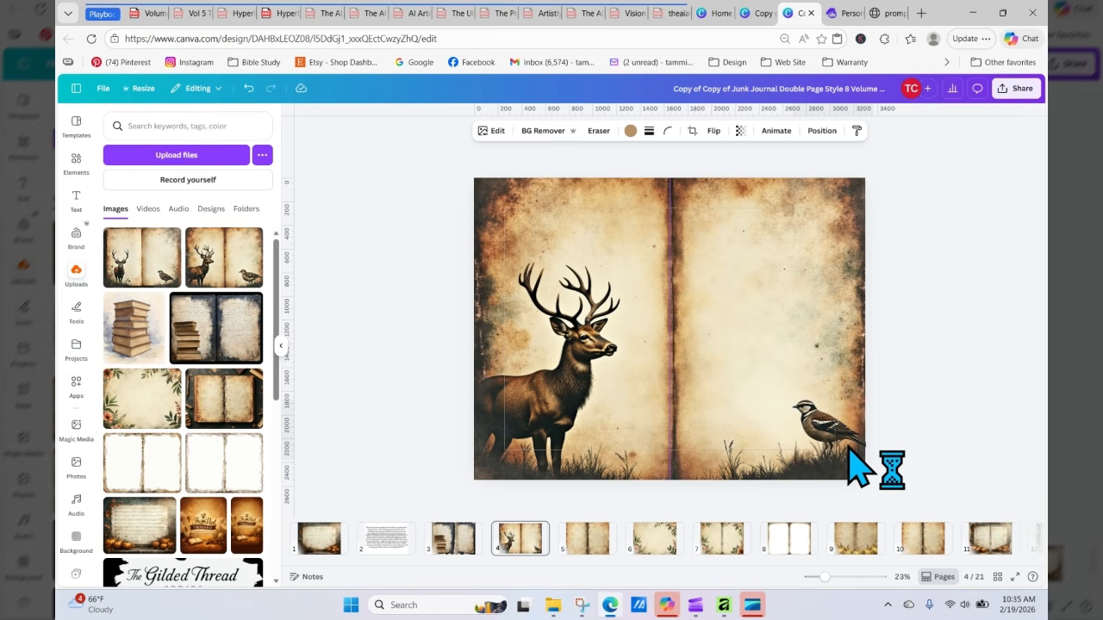
pyautogui.press('Left')
pyautogui.press('Left')
pyautogui.press('Left')
pyautogui.press('Left')
pyautogui.press('Left')
pyautogui.press('Left')
pyautogui.press('Left')
pyautogui.press('Left')
pyautogui.press('Left')
pyautogui.press('Left')
pyautogui.press('Left')
pyautogui.press('Left')
pyautogui.press('Left')
pyautogui.press('Left')
pyautogui.press('Left')
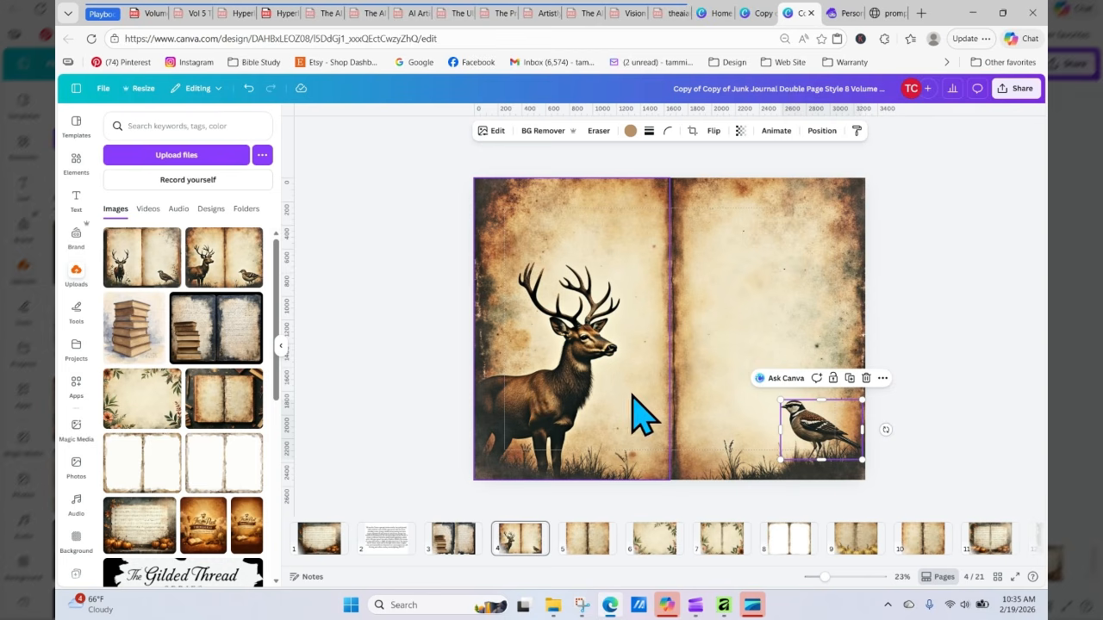
# Step: Add a new blank page after page 4 and place the deer and quail spread upload on it
pyautogui.click(561, 536)
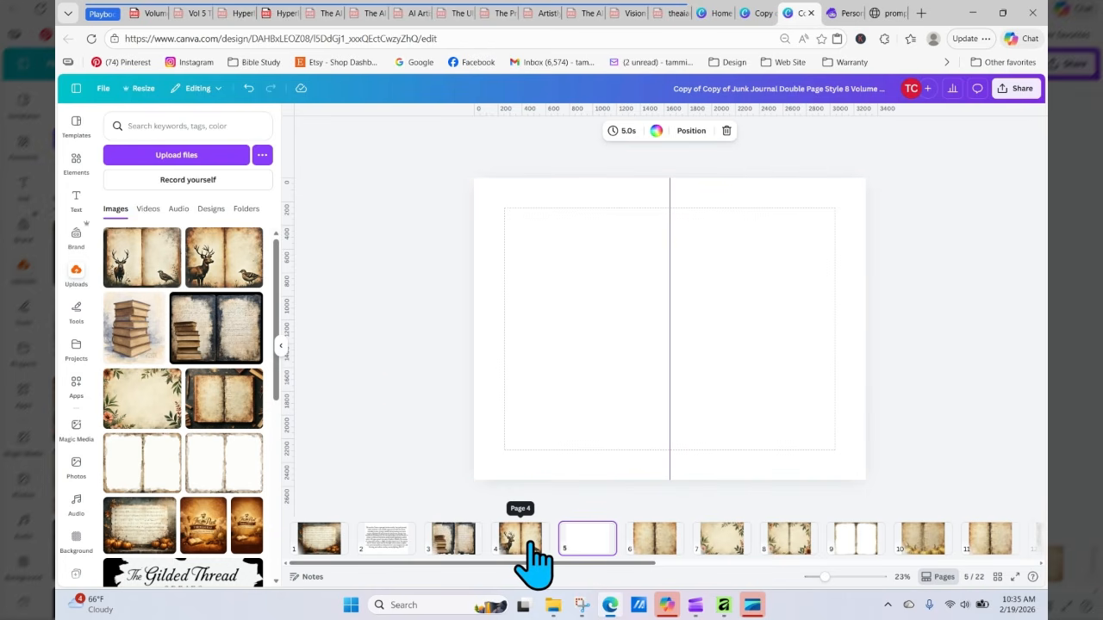
pyautogui.moveTo(207, 267); pyautogui.dragTo(502, 243)
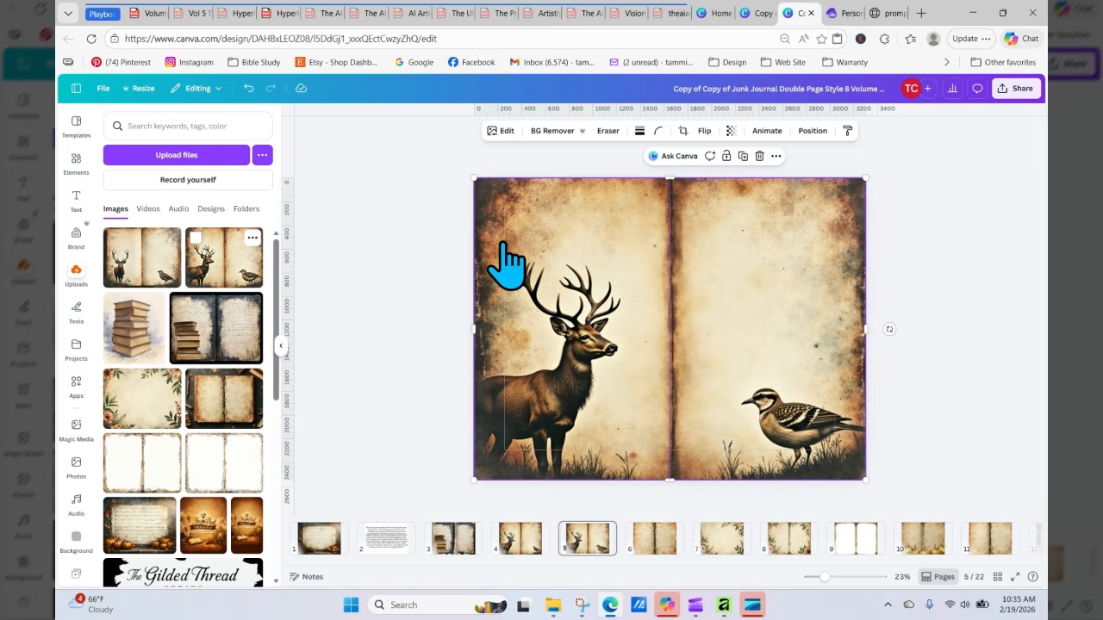
# Step: Use Magic Grab to separate the deer from the spread image on the new page
pyautogui.click(491, 131)
pyautogui.click(265, 264)
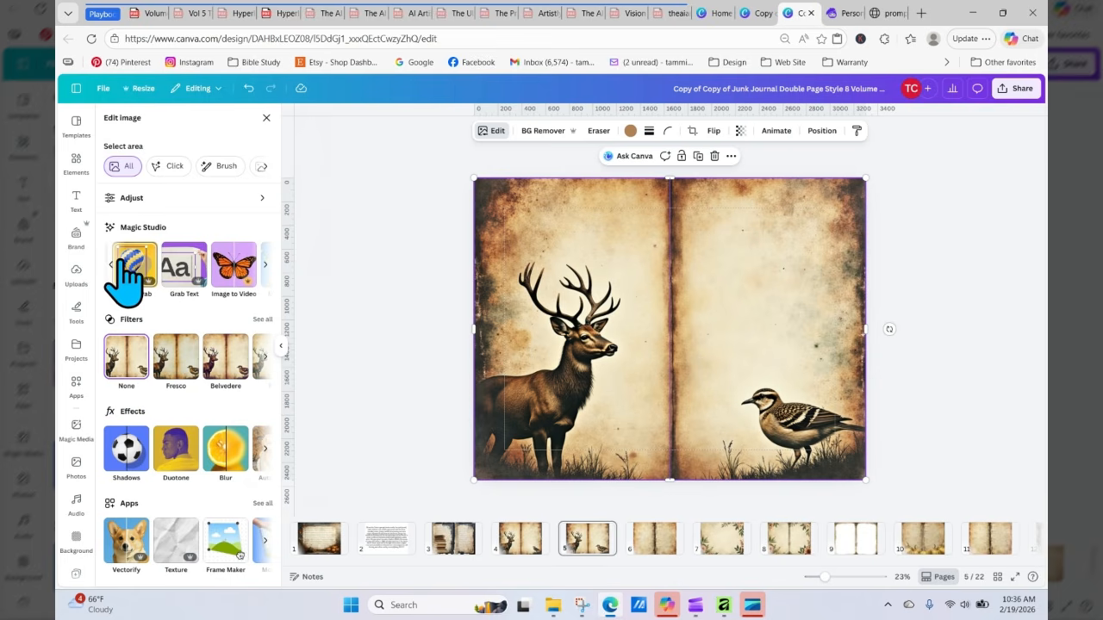
pyautogui.click(131, 262)
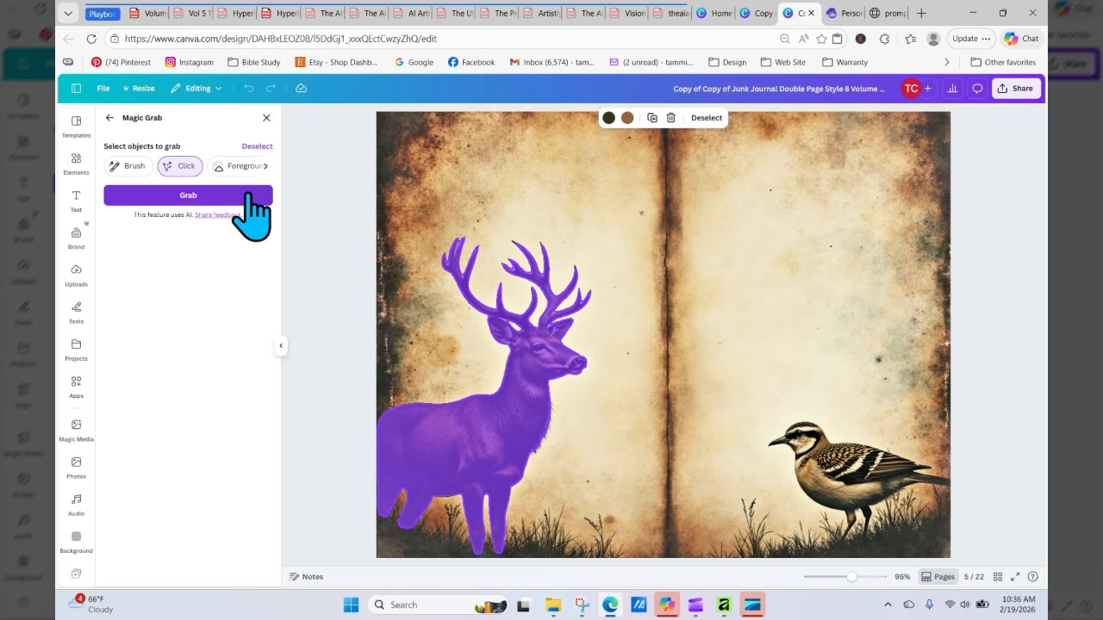
pyautogui.click(250, 195)
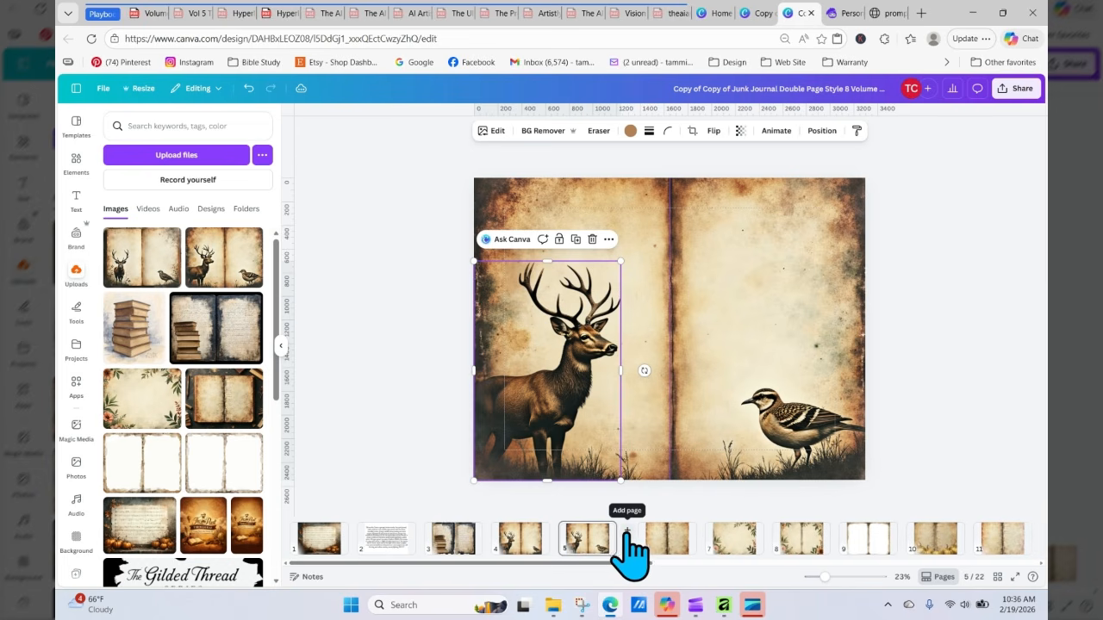
# Step: Add another blank page, move the grabbed deer onto it and shrink it into the upper left area
pyautogui.click(626, 530)
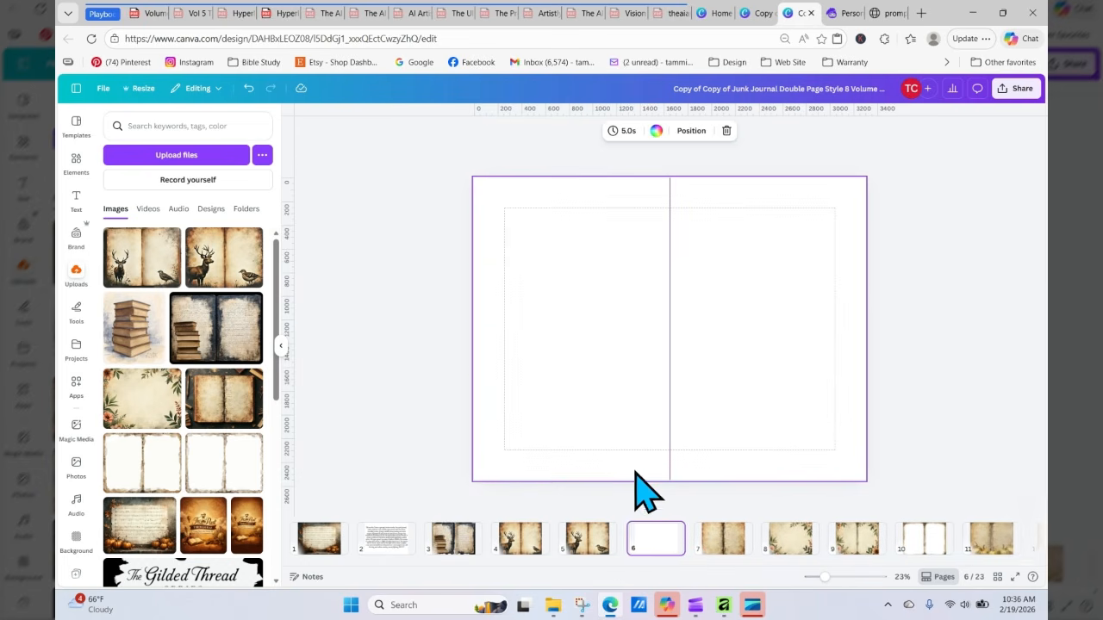
pyautogui.click(586, 541)
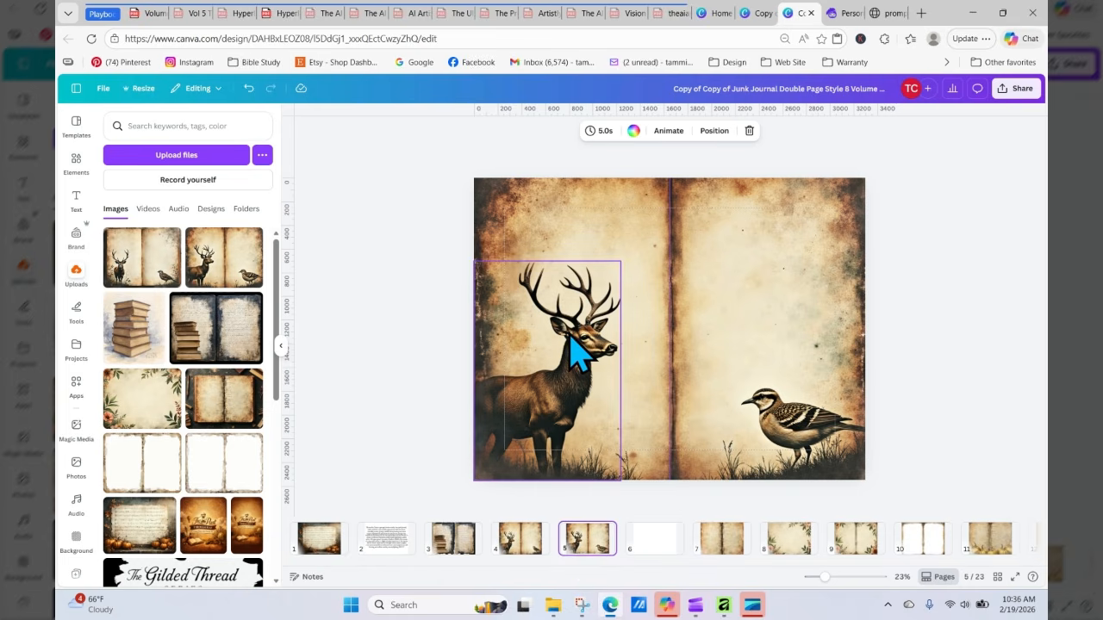
pyautogui.moveTo(566, 343); pyautogui.dragTo(656, 543)
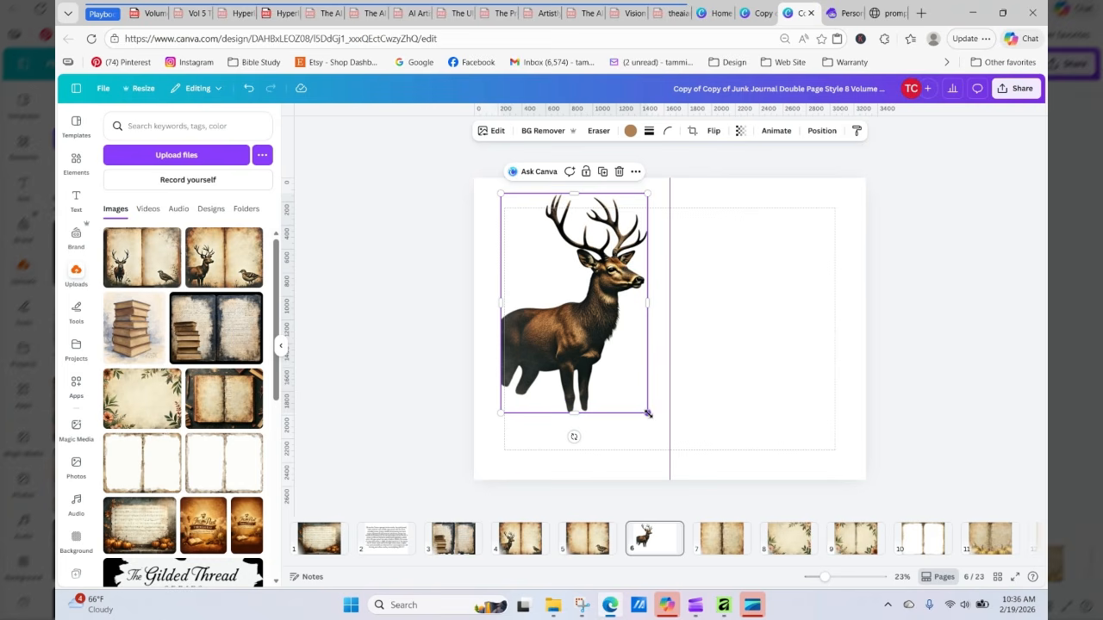
pyautogui.moveTo(648, 414); pyautogui.dragTo(577, 307)
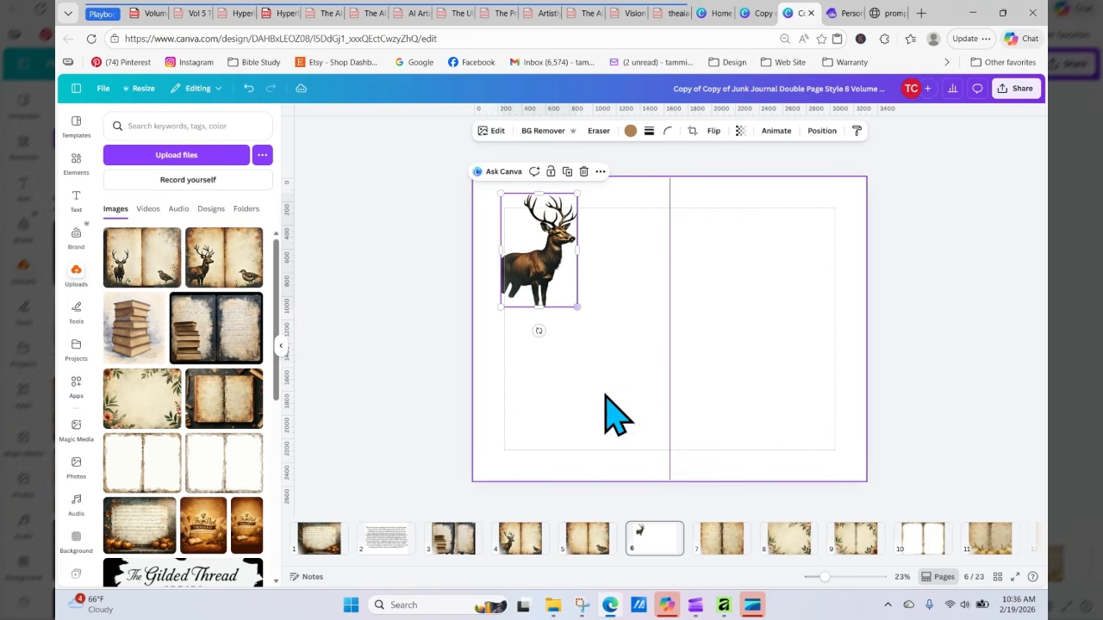
# Step: Move the separated quail from page 4 onto the new page alongside the deer
pyautogui.click(595, 541)
pyautogui.click(780, 441)
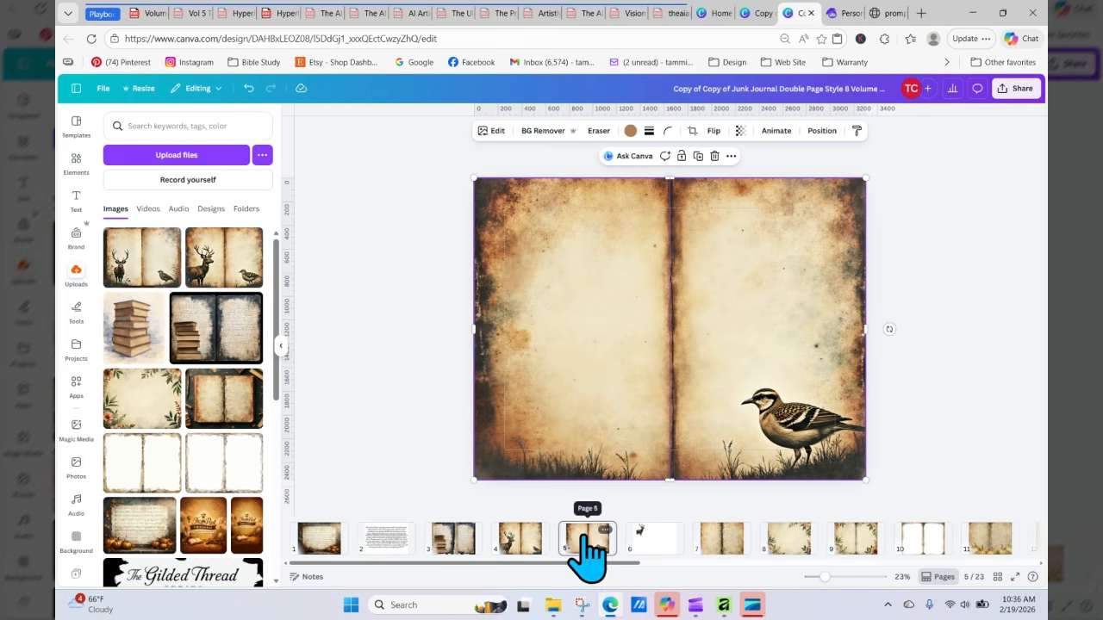
pyautogui.click(587, 539)
pyautogui.click(527, 539)
pyautogui.click(819, 431)
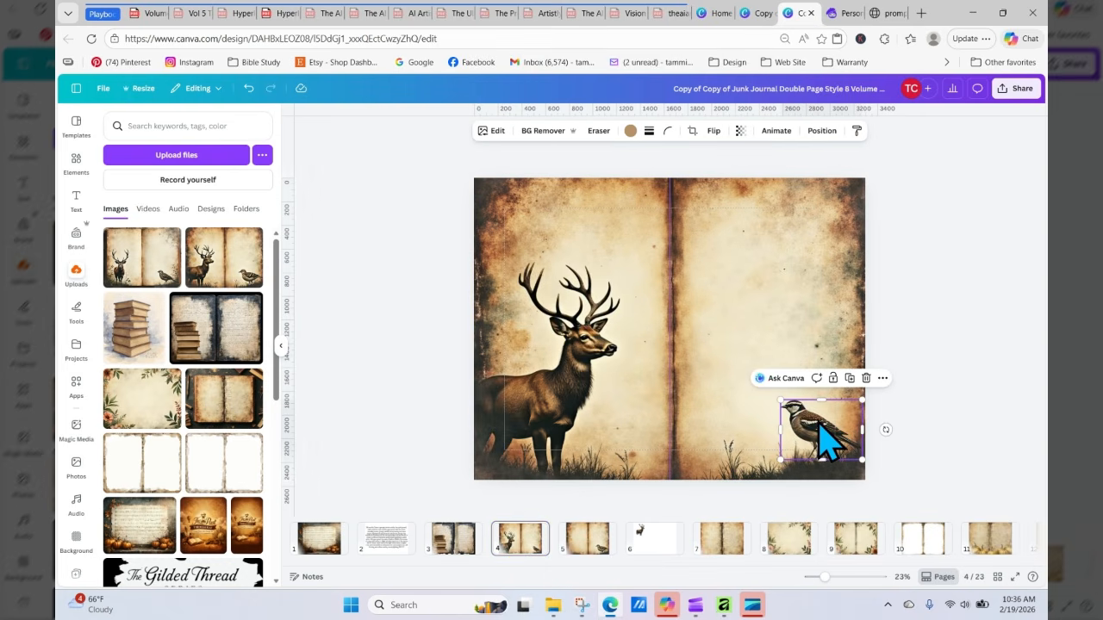
pyautogui.moveTo(822, 441); pyautogui.dragTo(621, 227)
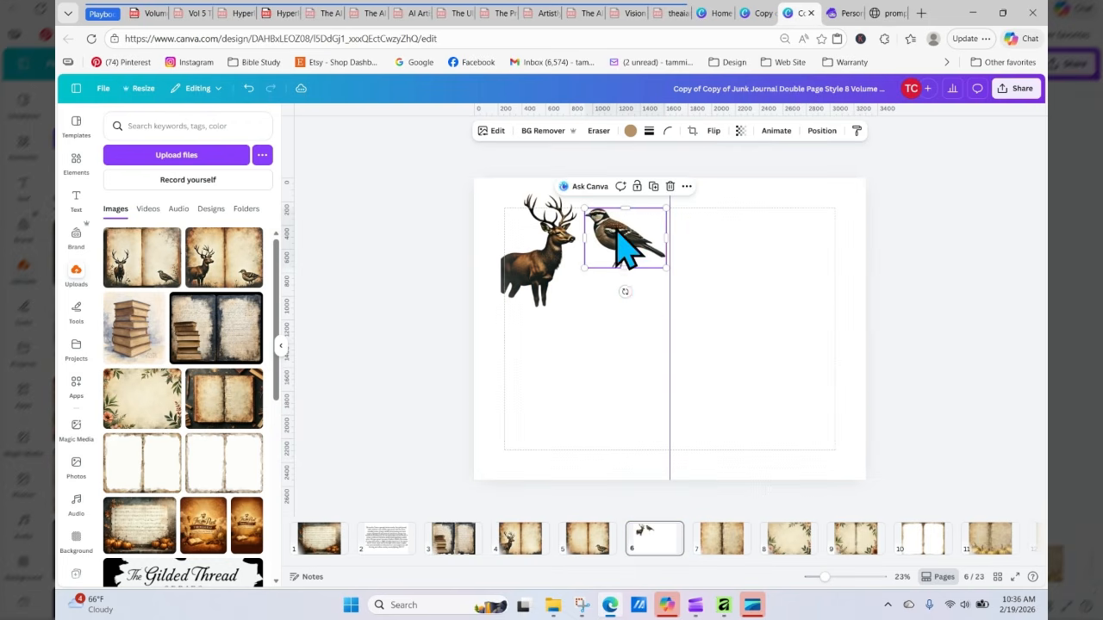
# Step: Enlarge the quail and position it at the top of the right page
pyautogui.moveTo(584, 268); pyautogui.dragTo(580, 281)
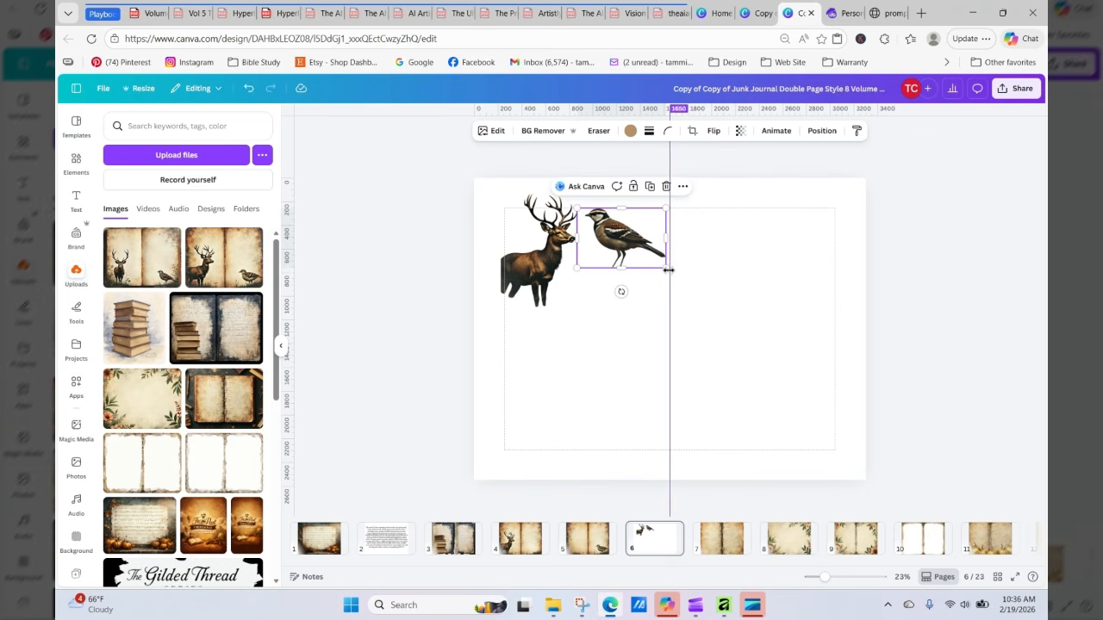
pyautogui.moveTo(668, 270); pyautogui.dragTo(706, 294)
pyautogui.moveTo(638, 263); pyautogui.dragTo(754, 263)
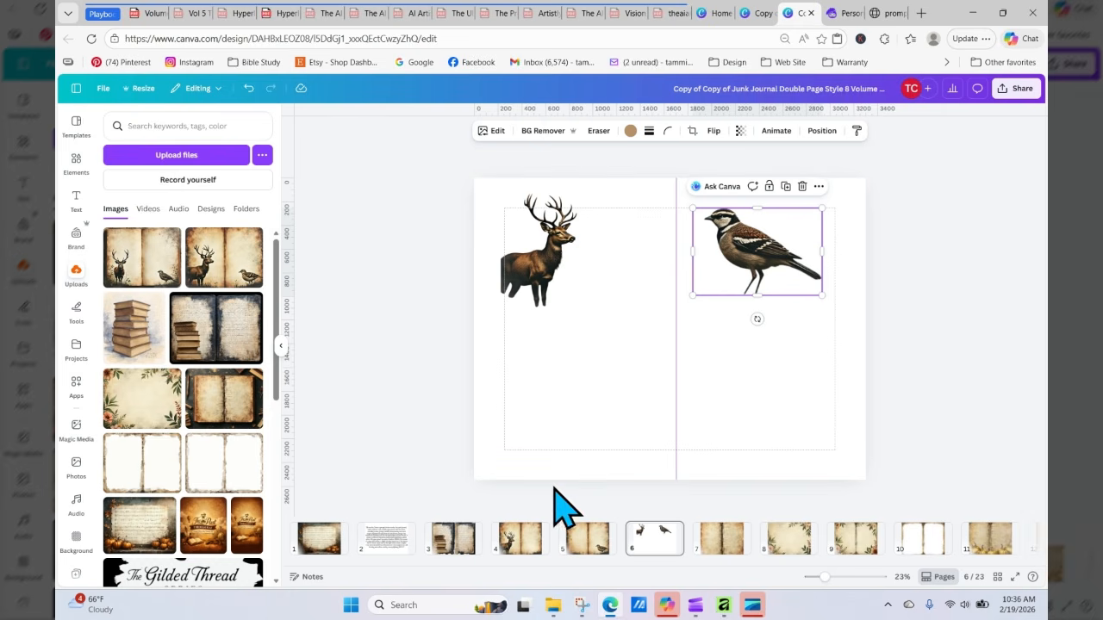
# Step: Move the separated book stack from page 3 onto the new page below the deer
pyautogui.click(448, 554)
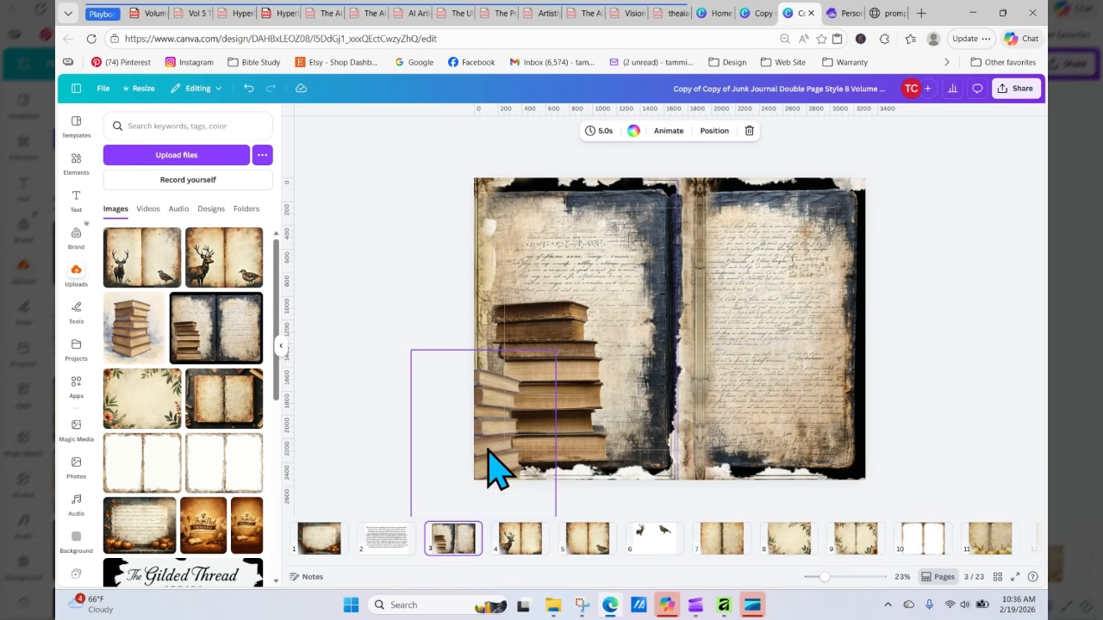
pyautogui.click(488, 444)
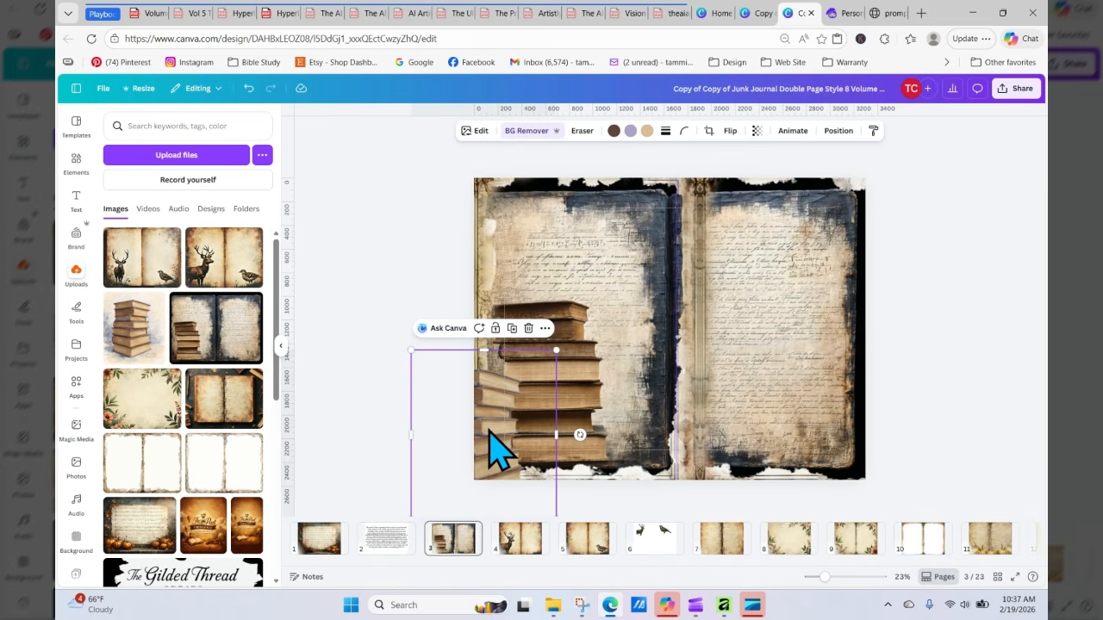
pyautogui.moveTo(488, 435); pyautogui.dragTo(653, 544)
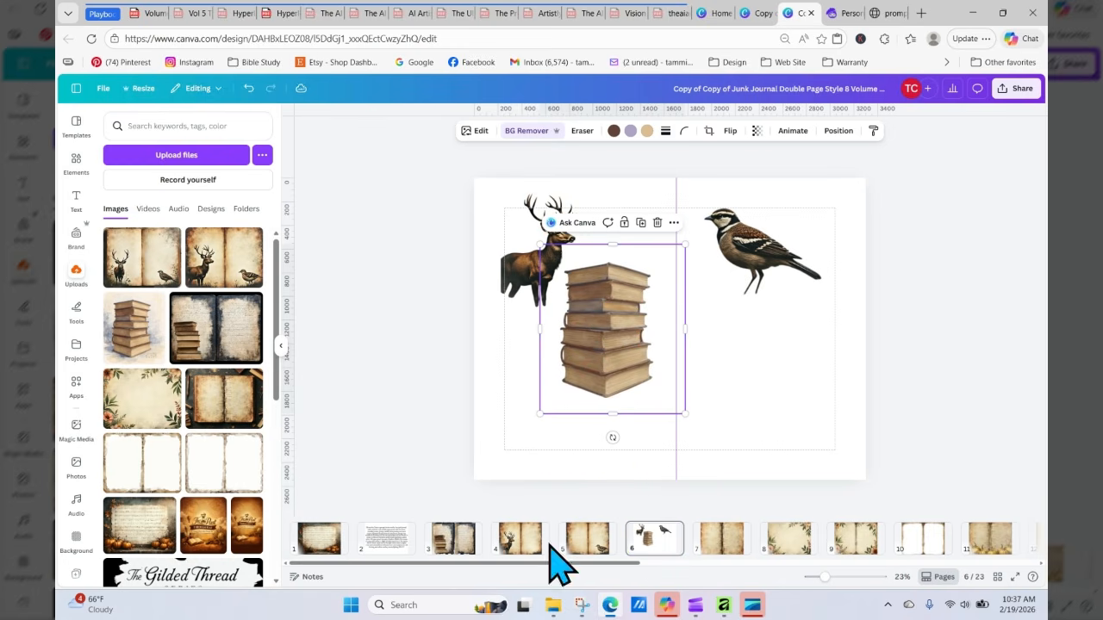
pyautogui.click(457, 545)
pyautogui.click(552, 385)
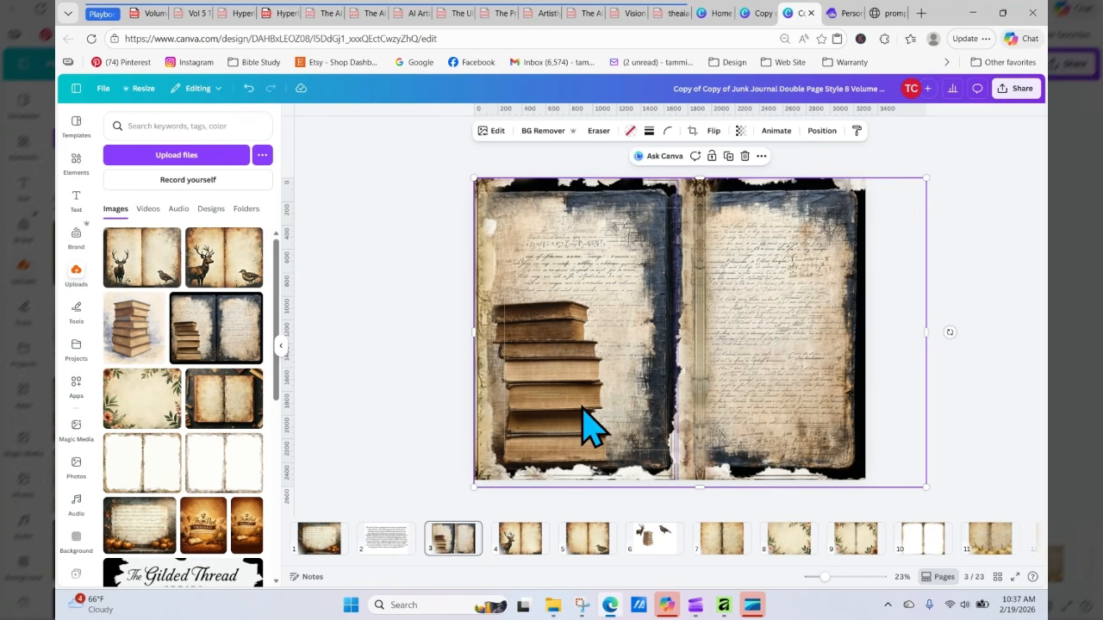
pyautogui.click(650, 539)
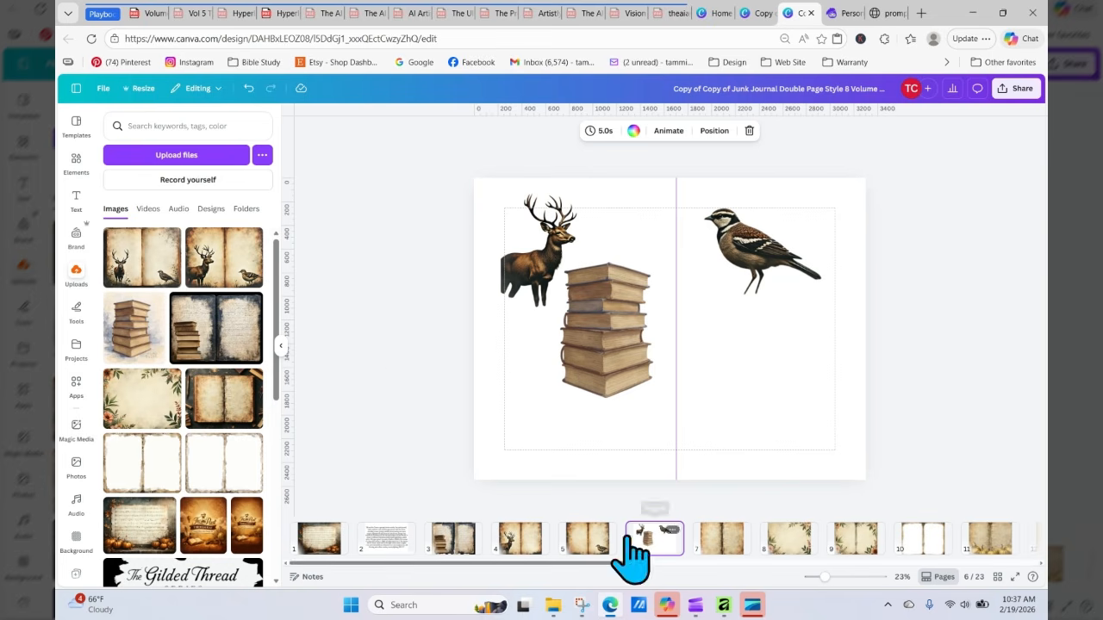
# Step: Move the floral corner element from page 9 into the new page's lower right corner
pyautogui.click(855, 540)
pyautogui.click(834, 455)
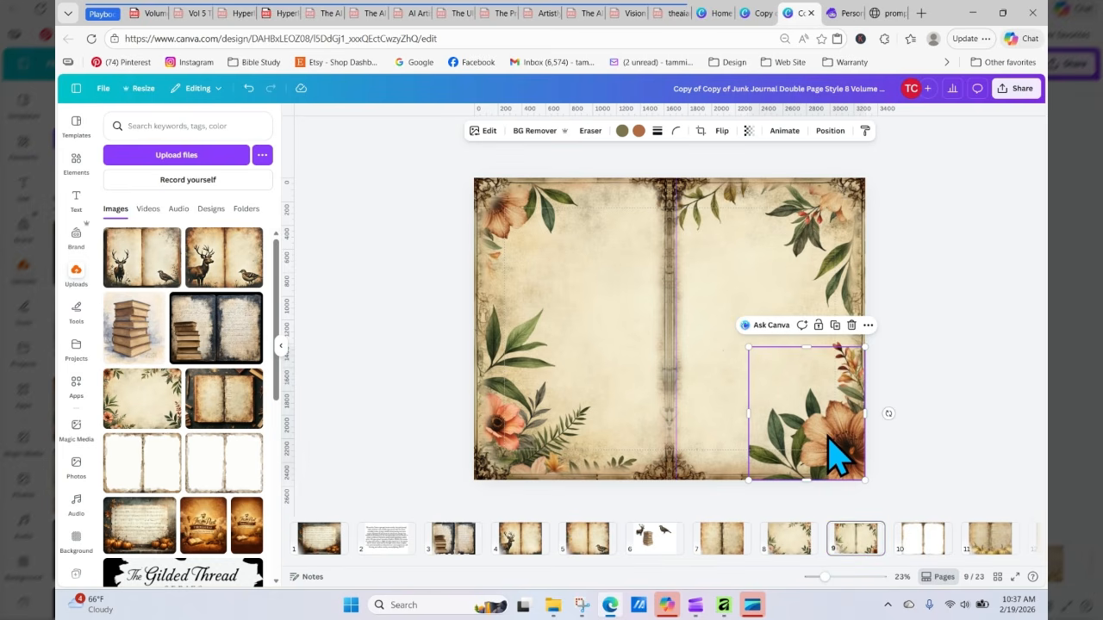
pyautogui.moveTo(829, 440); pyautogui.dragTo(663, 541)
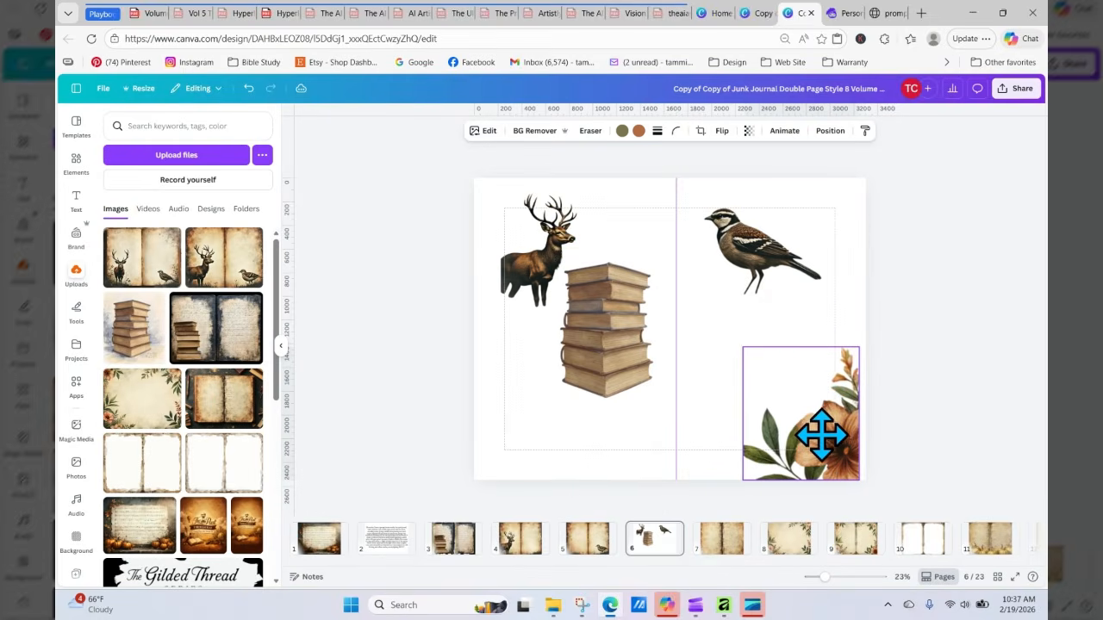
pyautogui.click(879, 374)
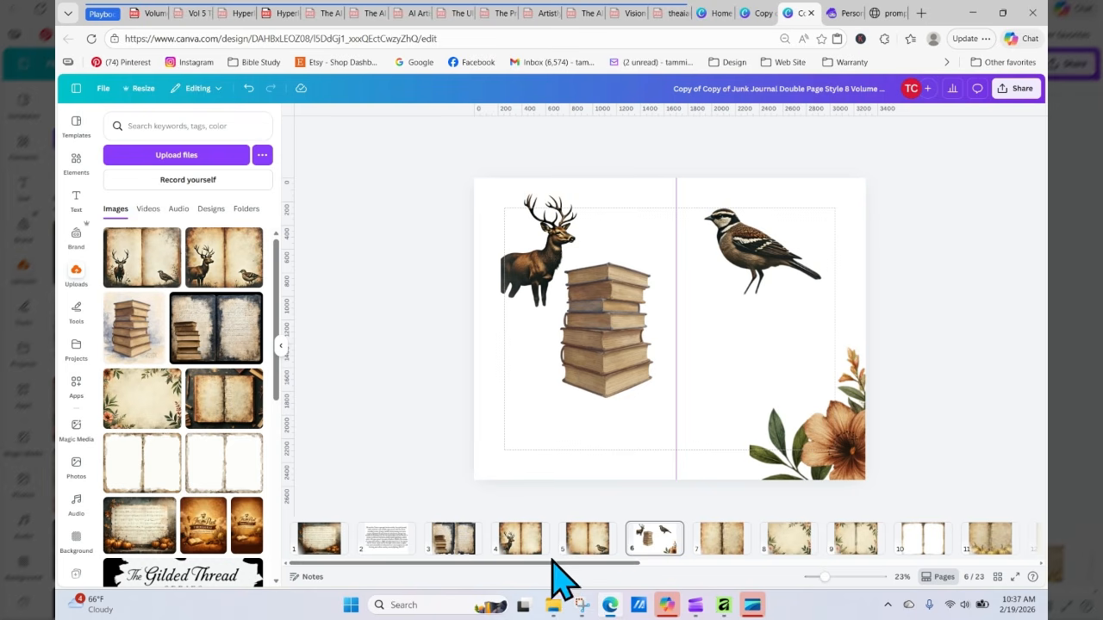
pyautogui.click(587, 541)
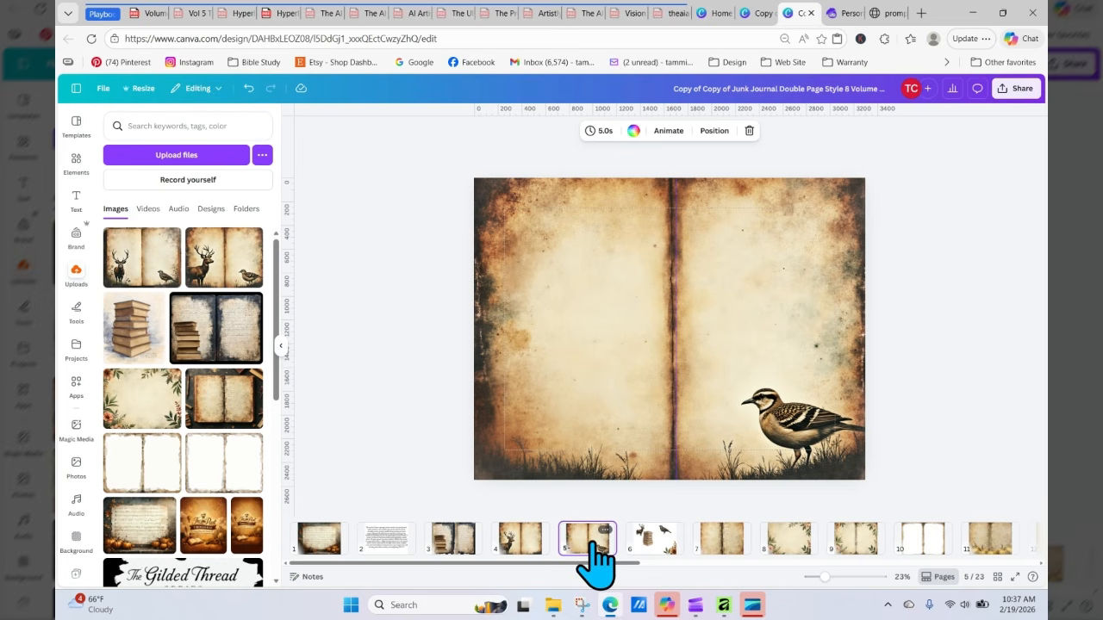
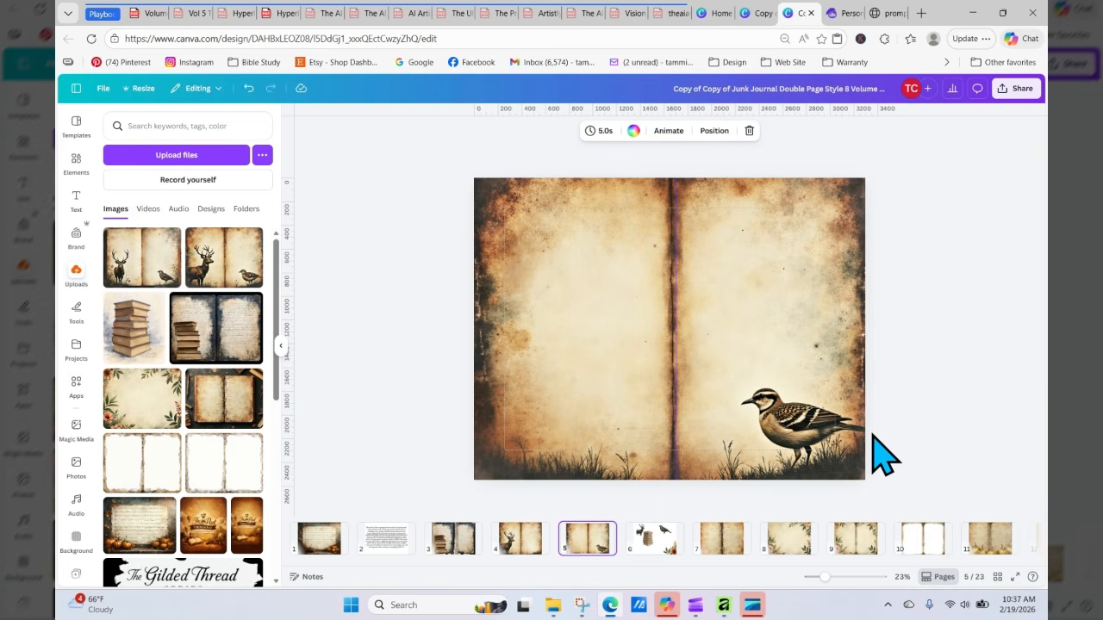
# Step: Duplicate the page 5 spread with the quail
pyautogui.click(780, 411)
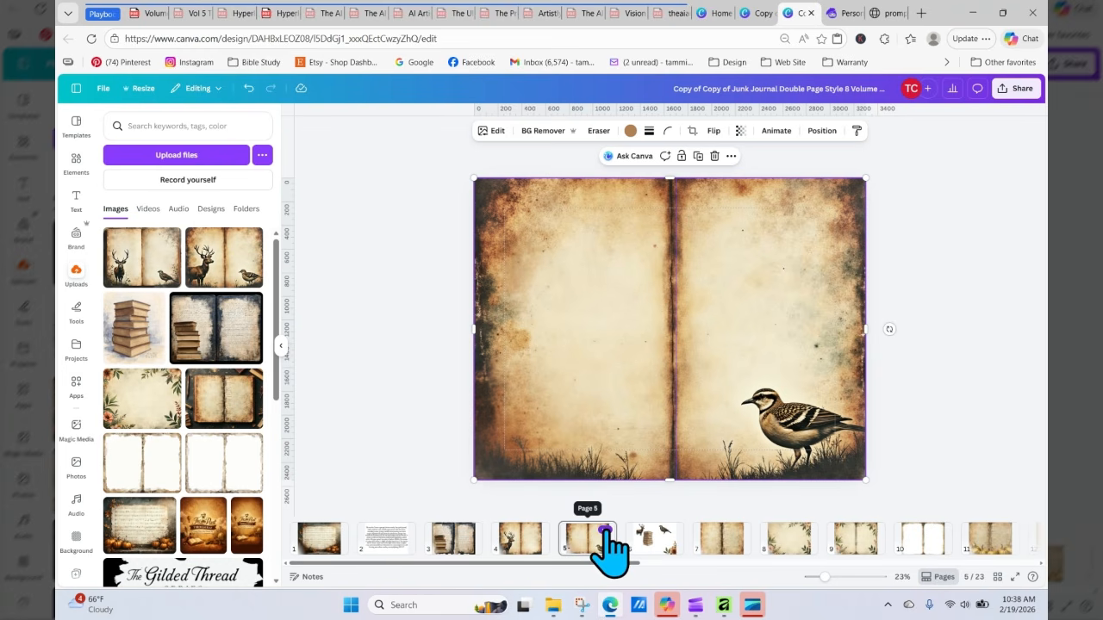
pyautogui.click(605, 530)
pyautogui.click(669, 281)
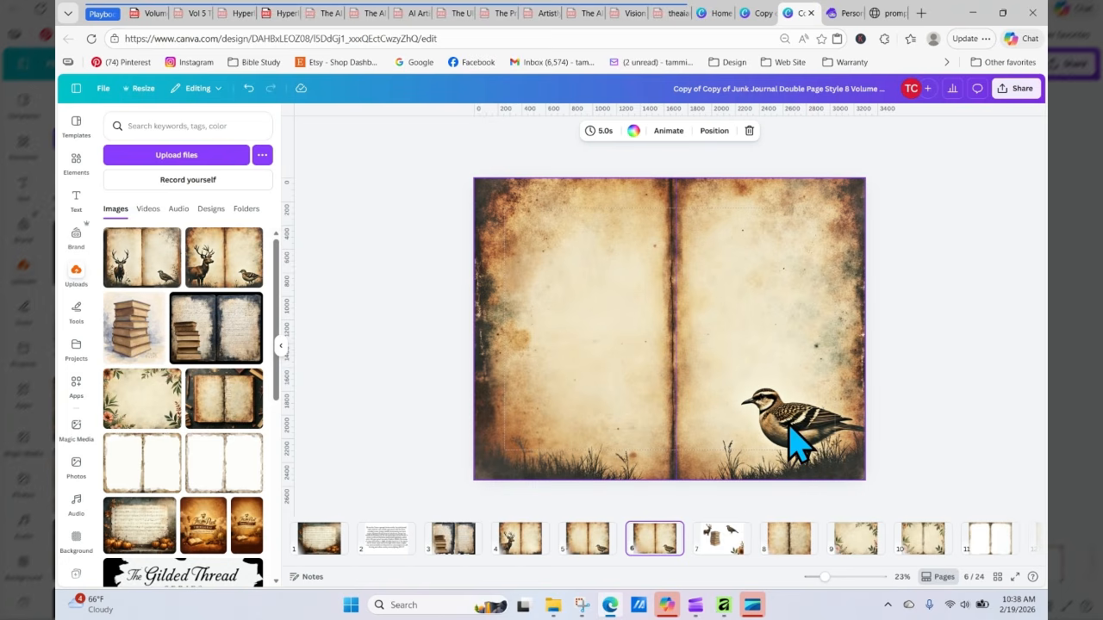
pyautogui.rightClick(728, 362)
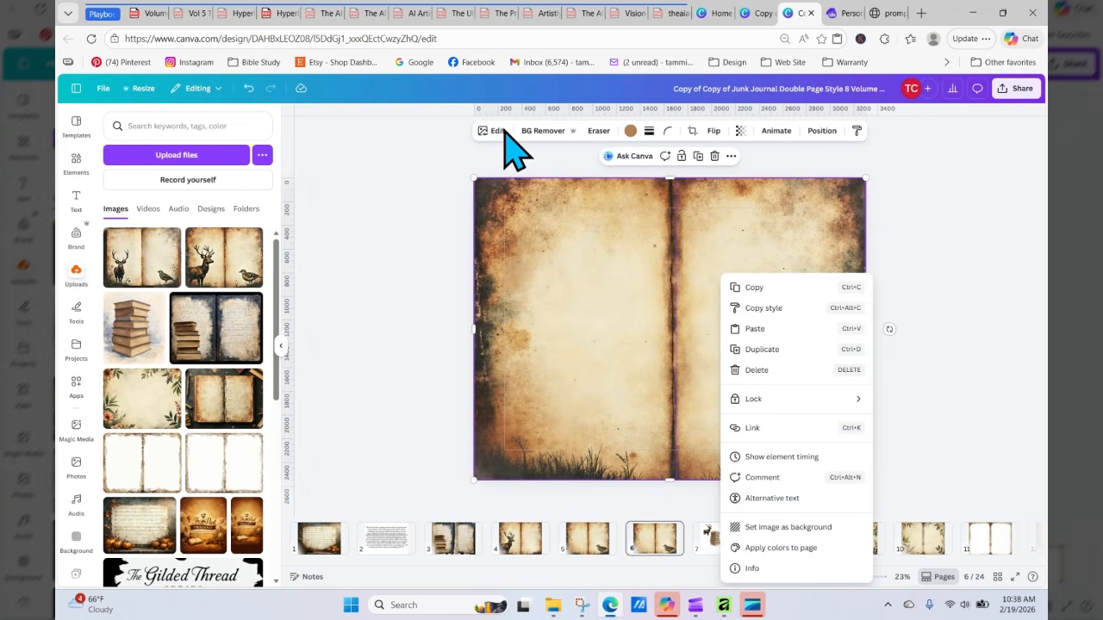
pyautogui.click(500, 133)
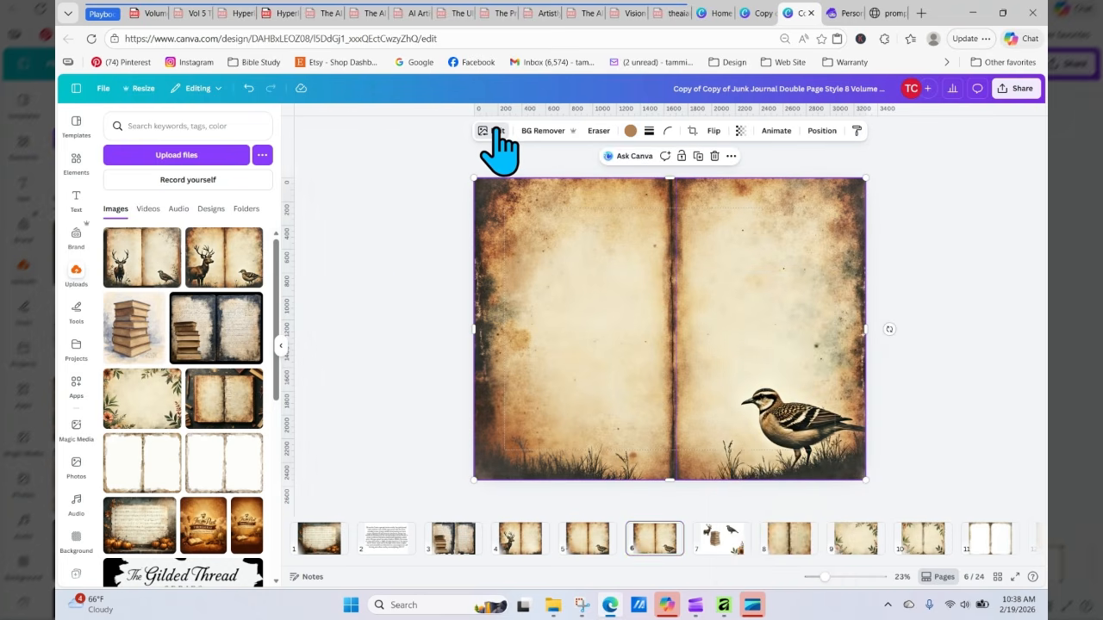
pyautogui.click(497, 131)
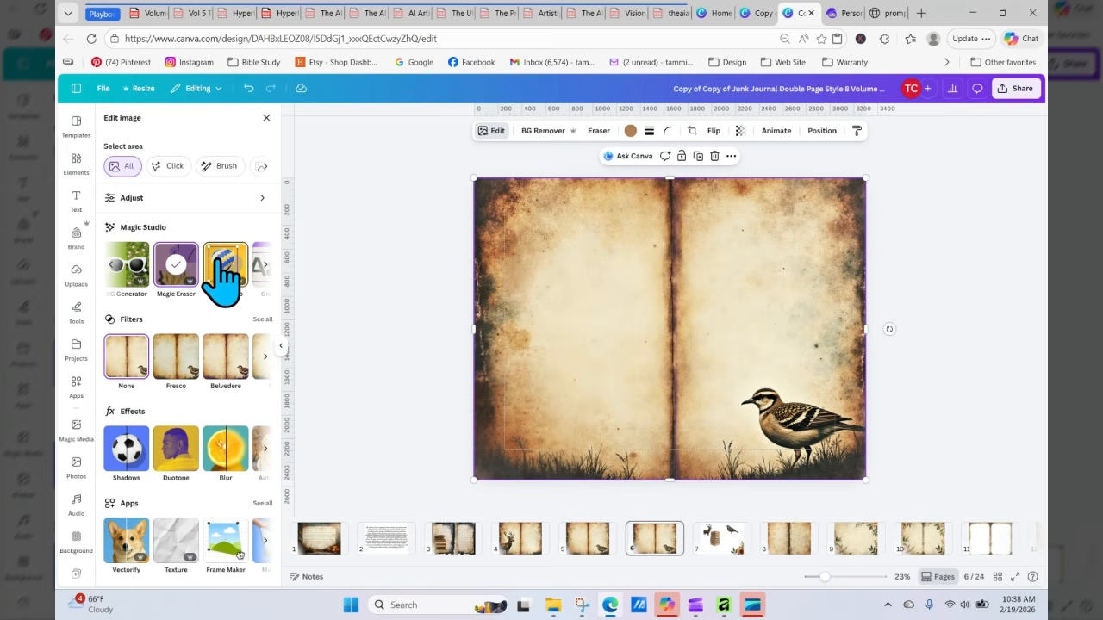
pyautogui.click(223, 263)
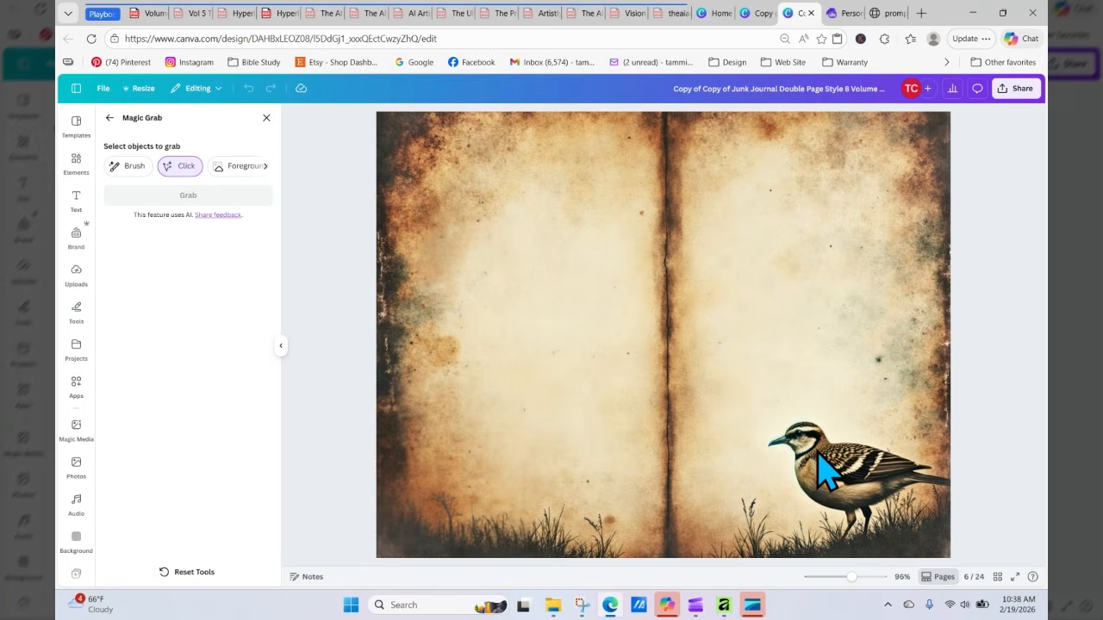
pyautogui.click(828, 478)
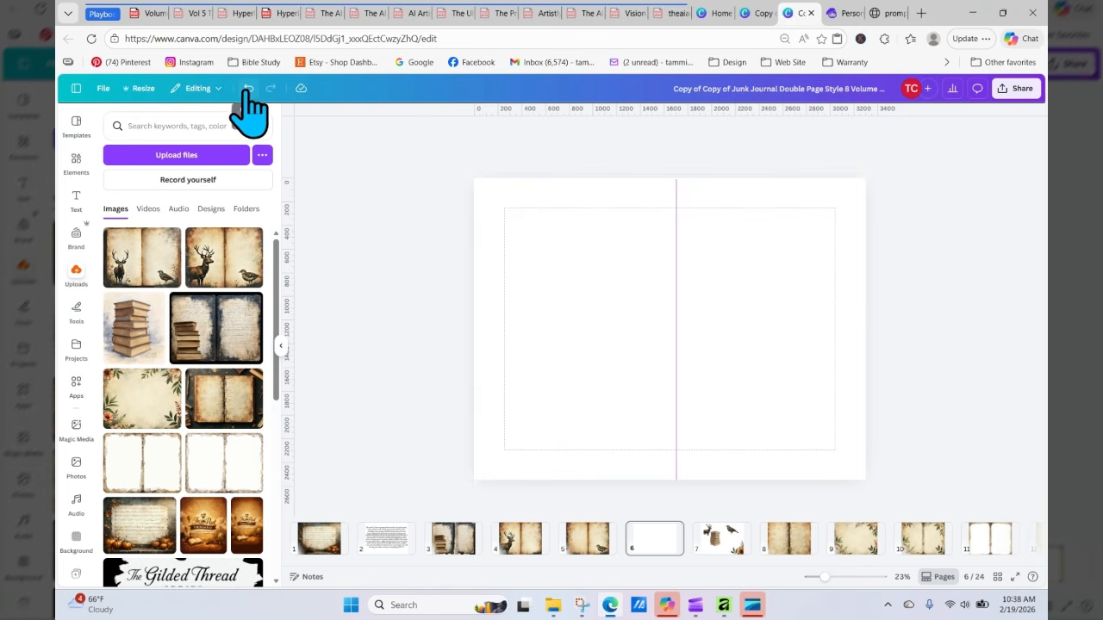
pyautogui.click(248, 90)
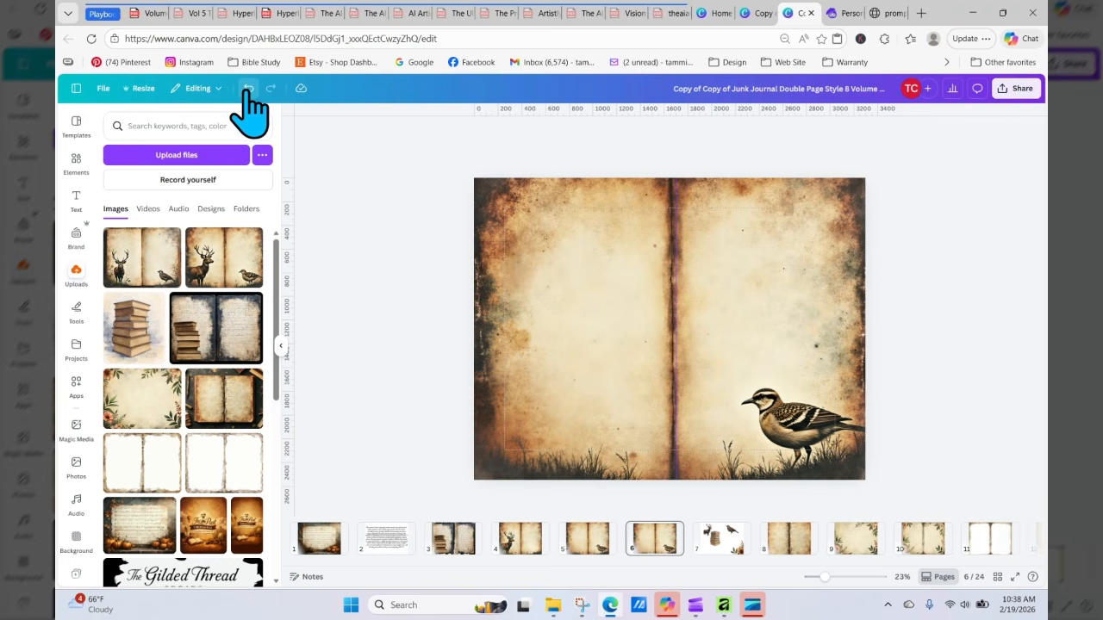
# Step: Separate the quail from the duplicated spread with Magic Grab and drag it off the page
pyautogui.click(799, 457)
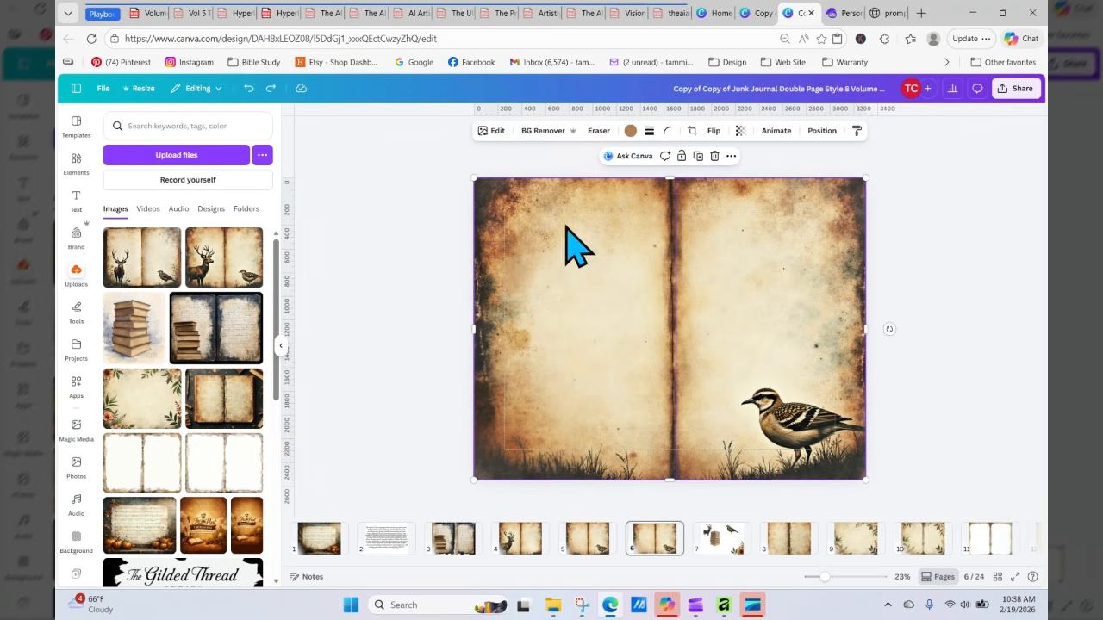
pyautogui.click(495, 132)
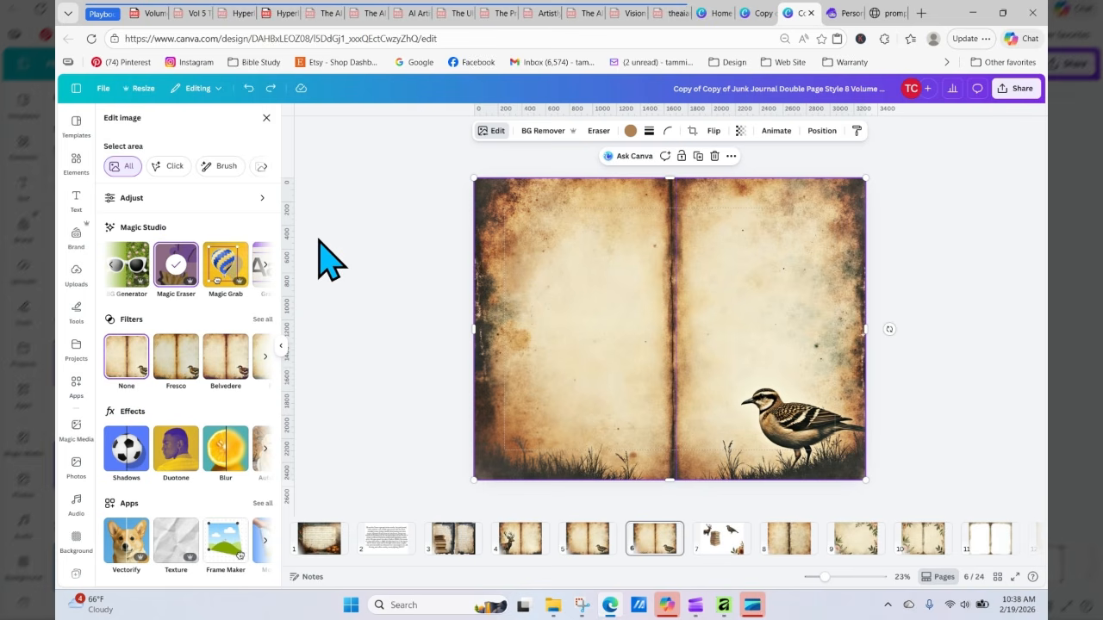
pyautogui.click(225, 267)
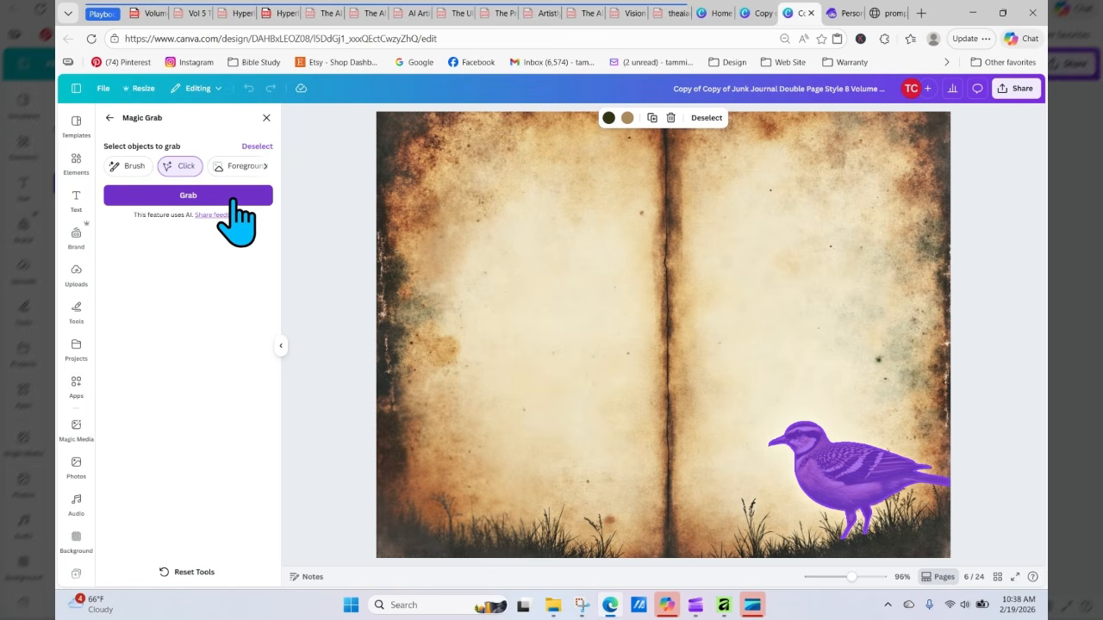
pyautogui.click(232, 200)
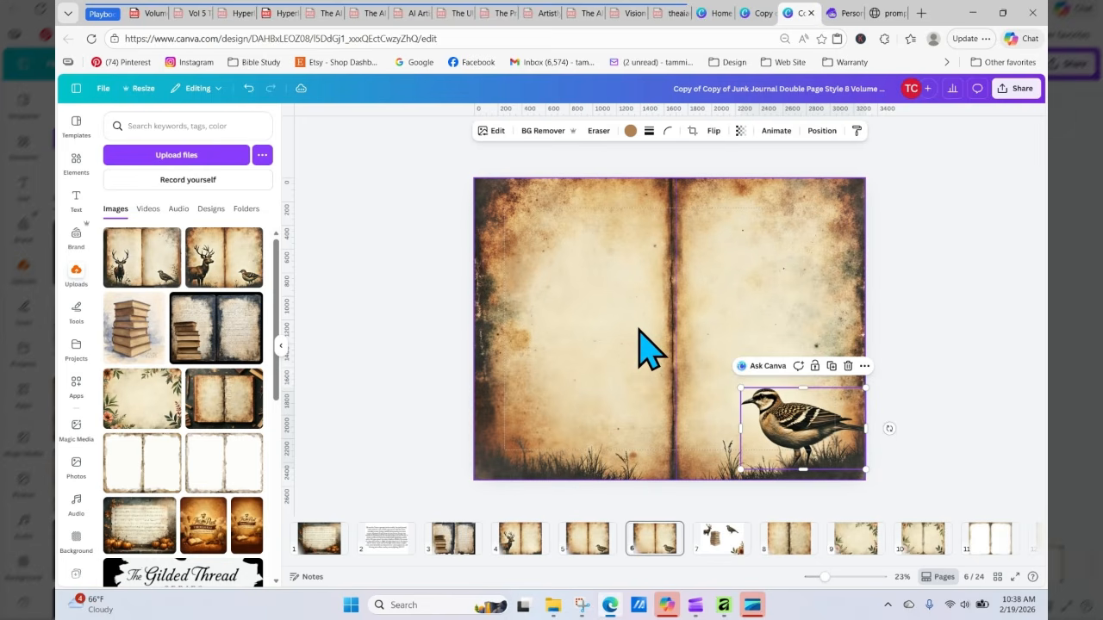
pyautogui.moveTo(785, 410); pyautogui.dragTo(945, 387)
pyautogui.click(382, 290)
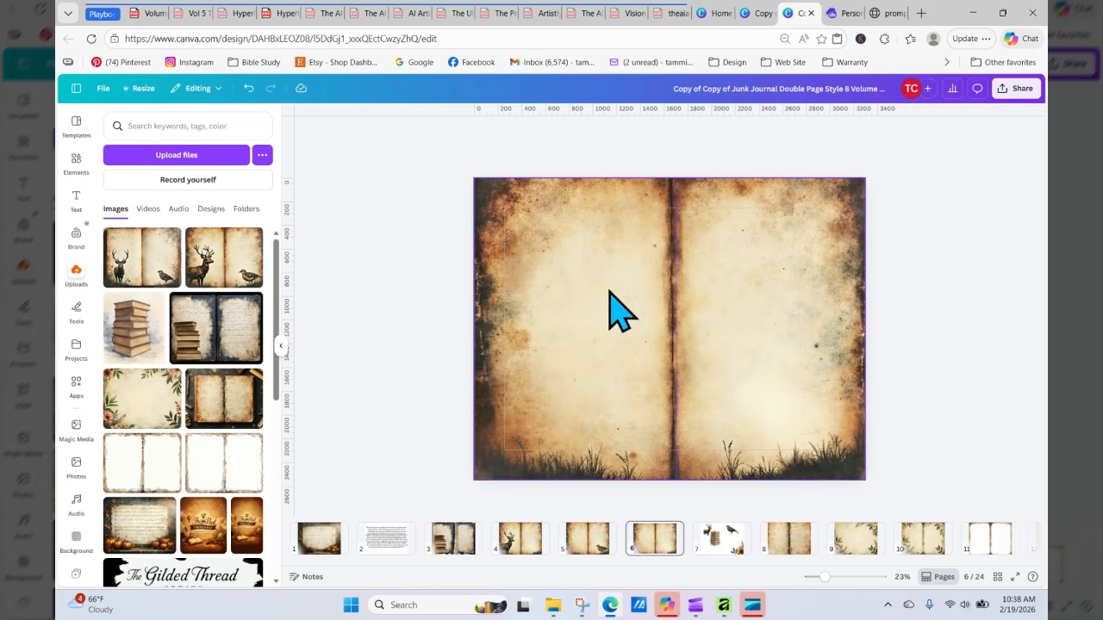
# Step: Try to remove the background of the remaining grunge spread with BG Remover
pyautogui.click(673, 276)
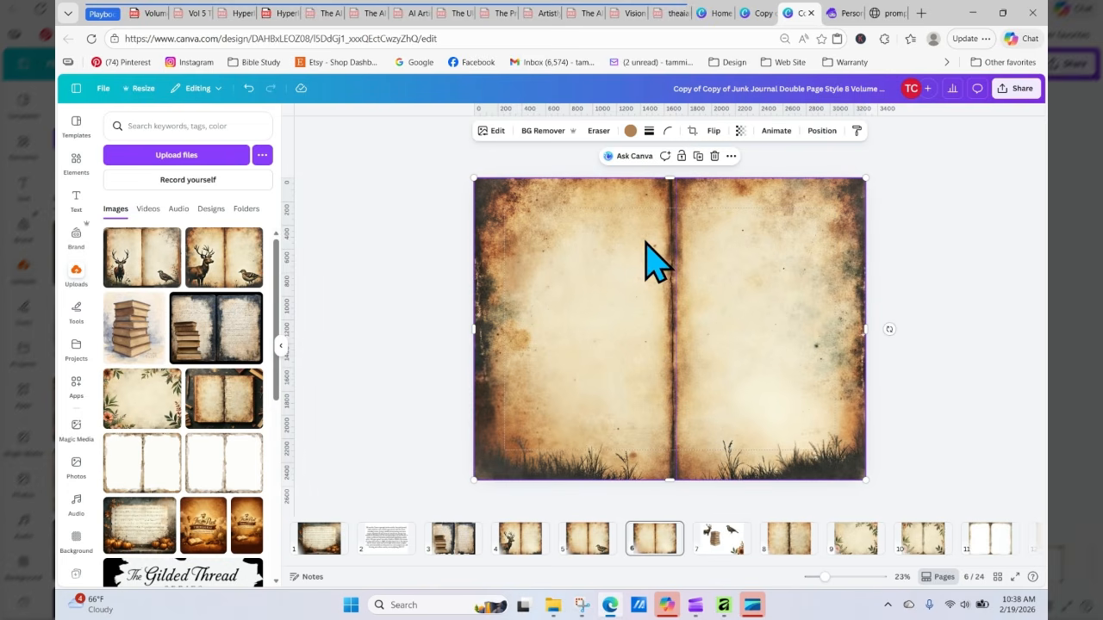
pyautogui.click(548, 131)
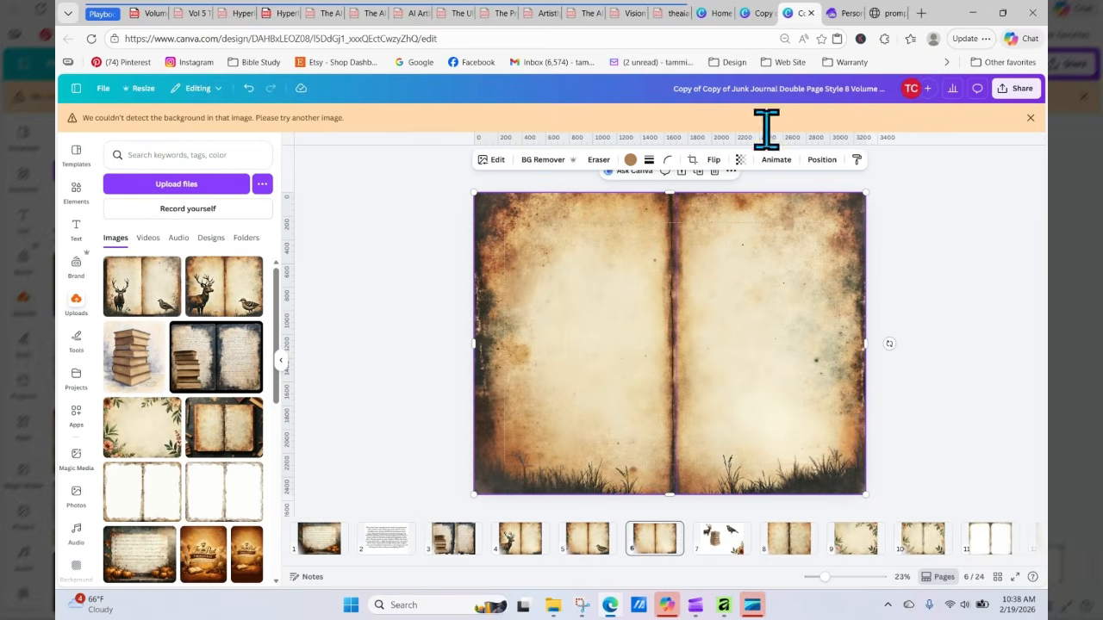
pyautogui.click(1029, 119)
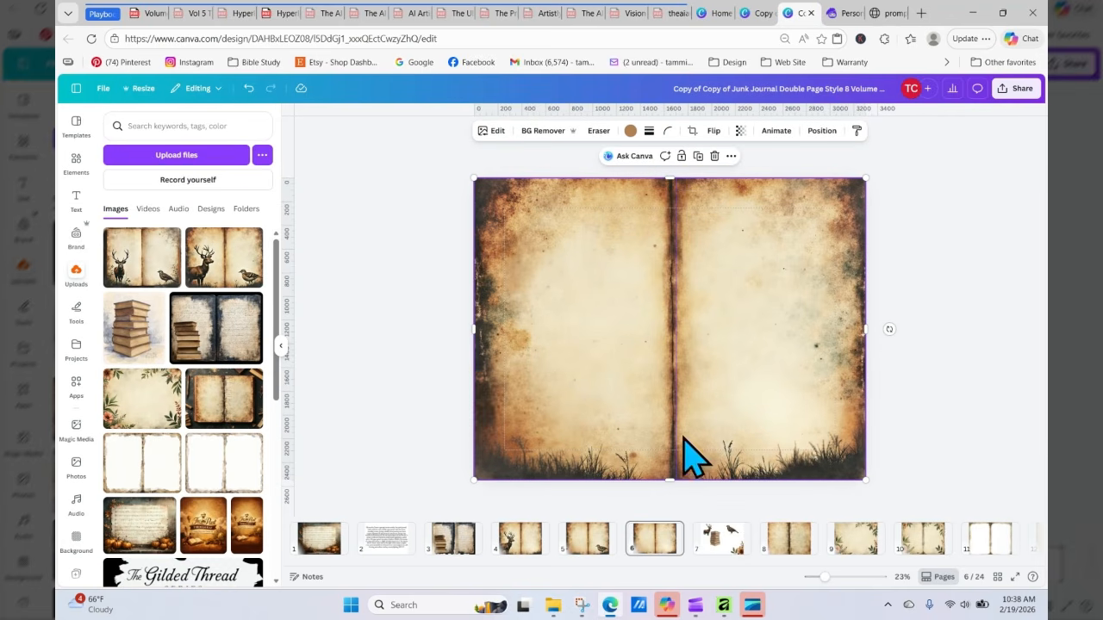
pyautogui.click(988, 541)
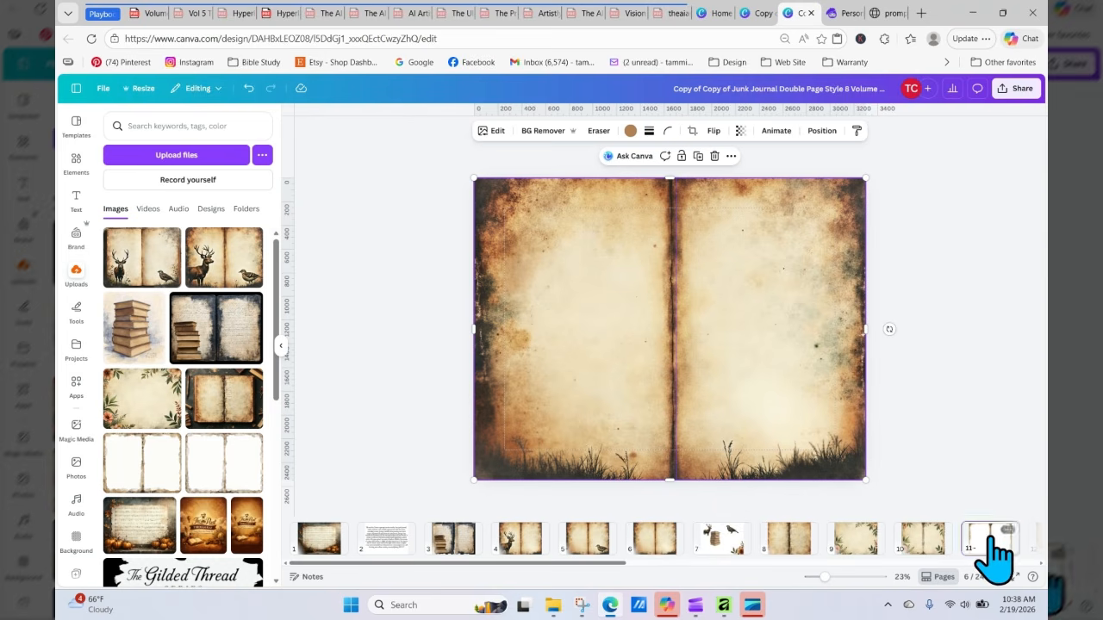
pyautogui.rightClick(776, 302)
pyautogui.click(856, 374)
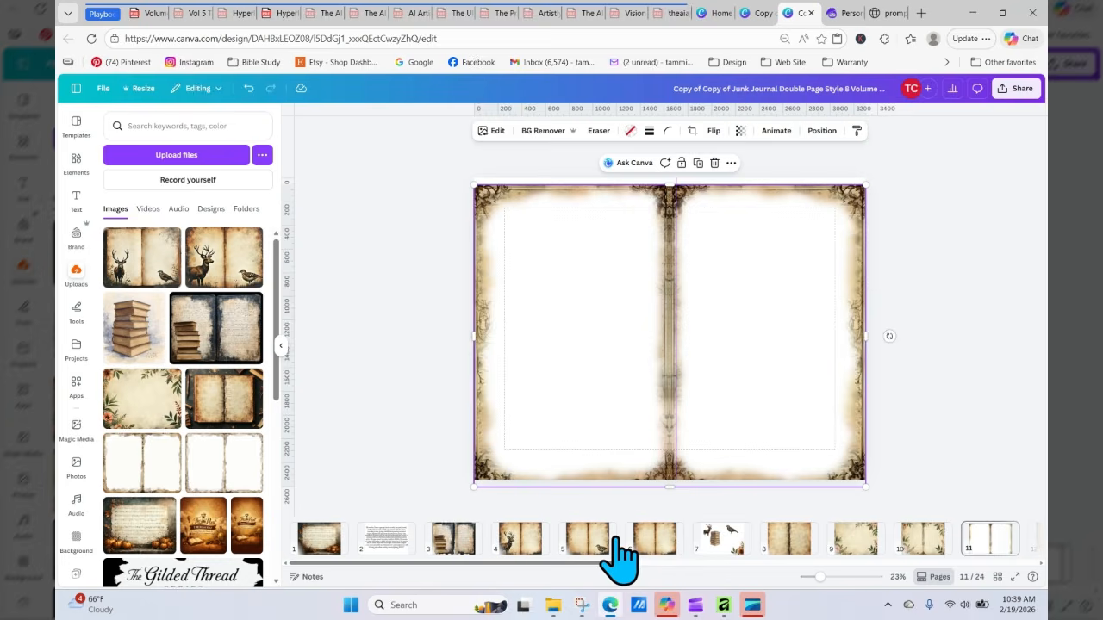
pyautogui.click(646, 542)
pyautogui.rightClick(560, 269)
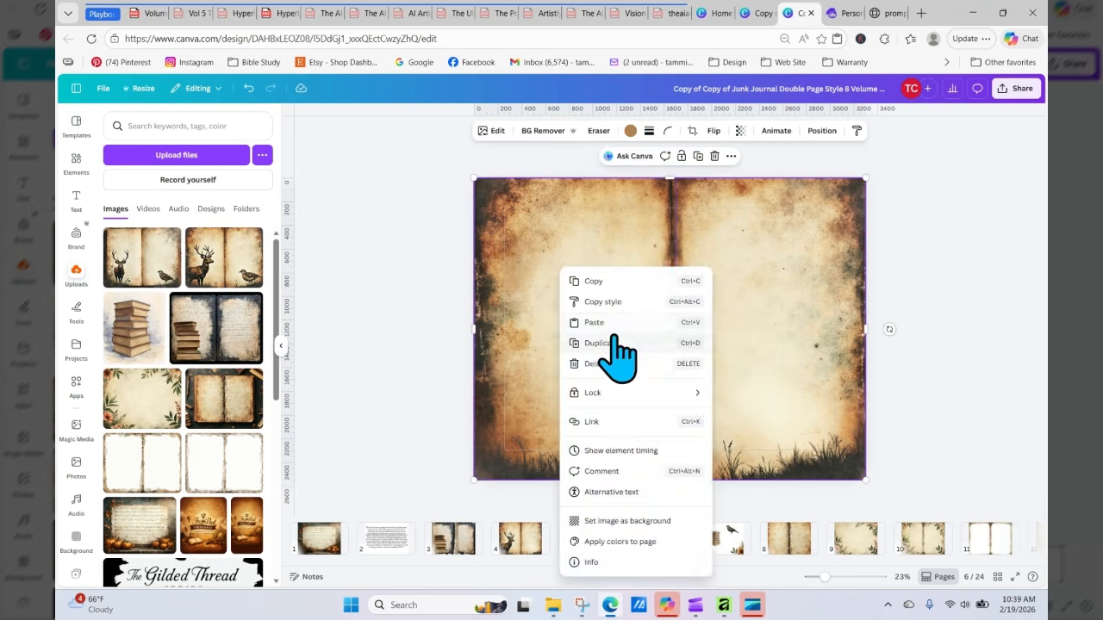
pyautogui.click(613, 321)
pyautogui.moveTo(560, 307); pyautogui.dragTo(560, 299)
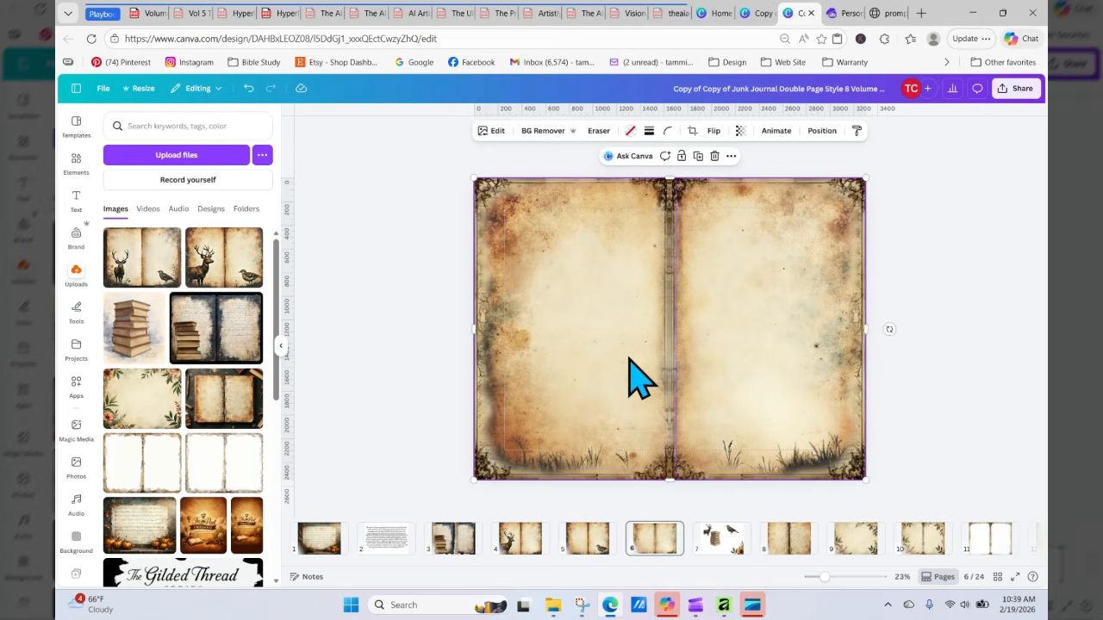
pyautogui.moveTo(629, 366); pyautogui.dragTo(1041, 370)
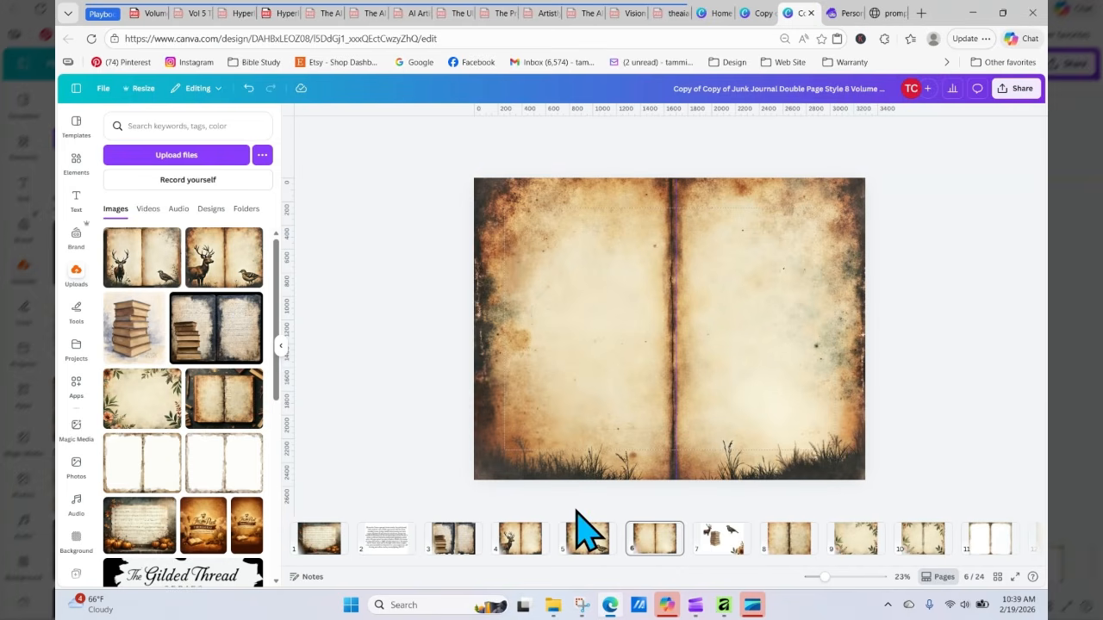
# Step: Add a new blank page after page 5 and fill it with the open-book deer and quail upload
pyautogui.click(522, 541)
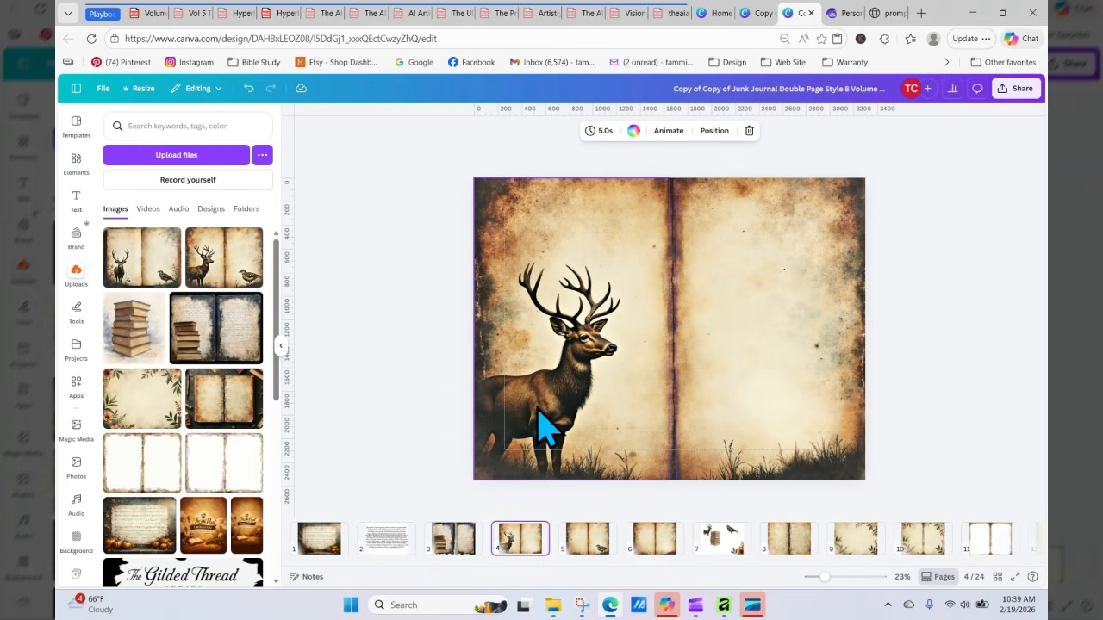
pyautogui.click(627, 531)
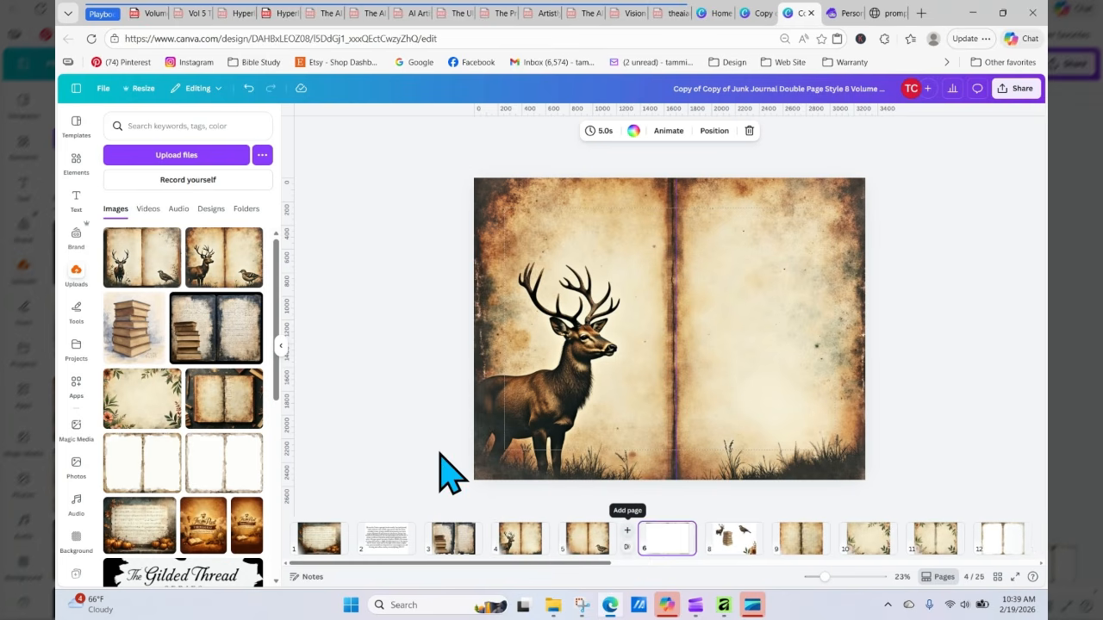
pyautogui.click(224, 257)
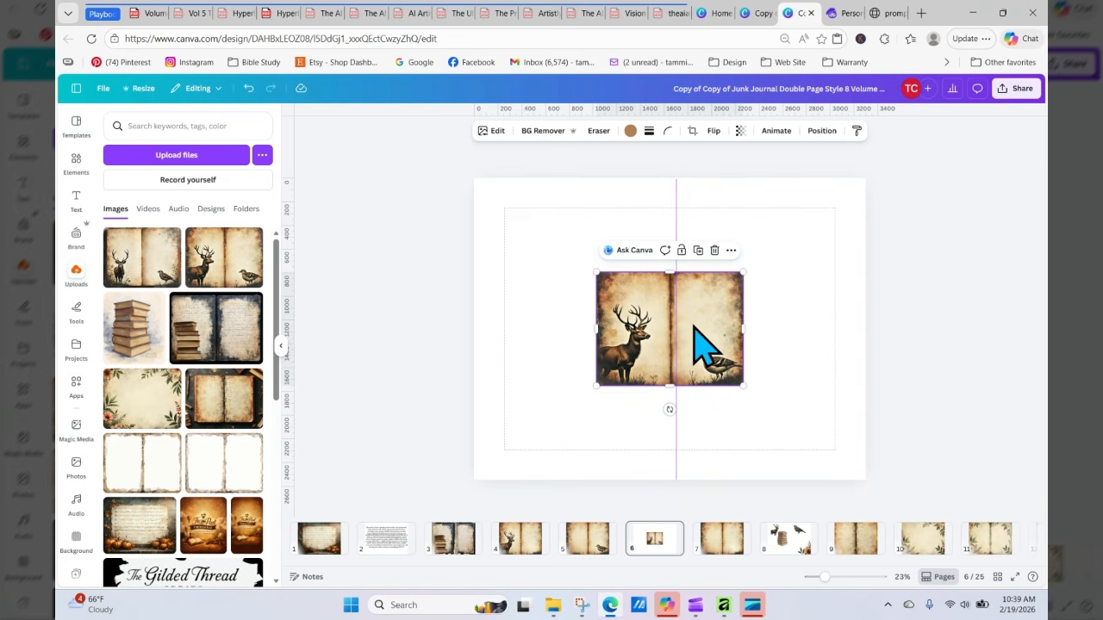
pyautogui.press('Delete')
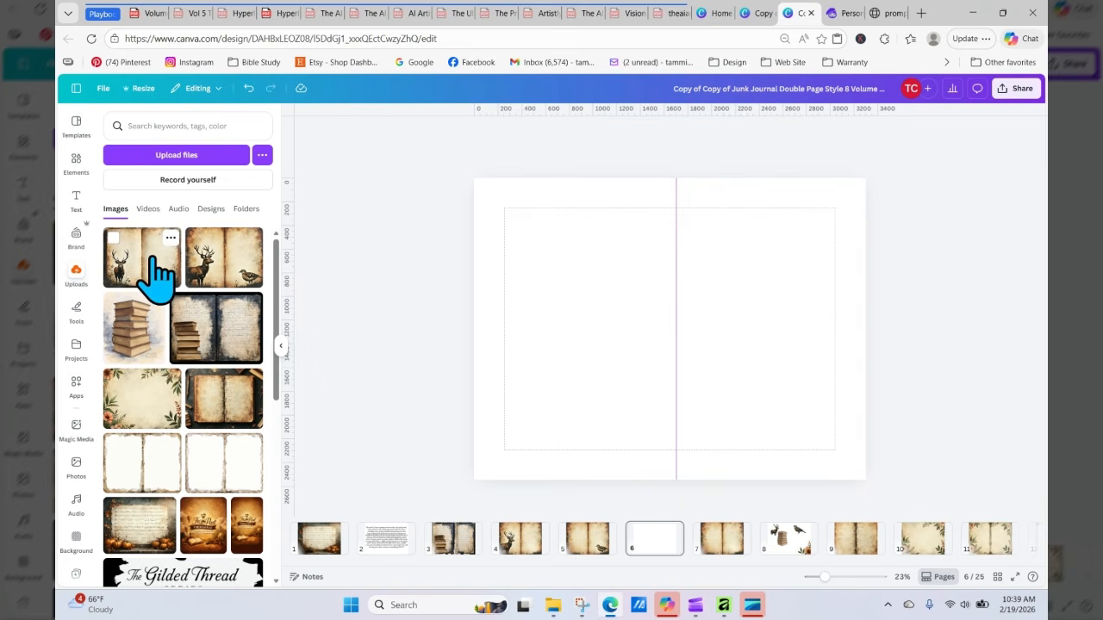
pyautogui.moveTo(172, 259); pyautogui.dragTo(487, 243)
pyautogui.click(384, 197)
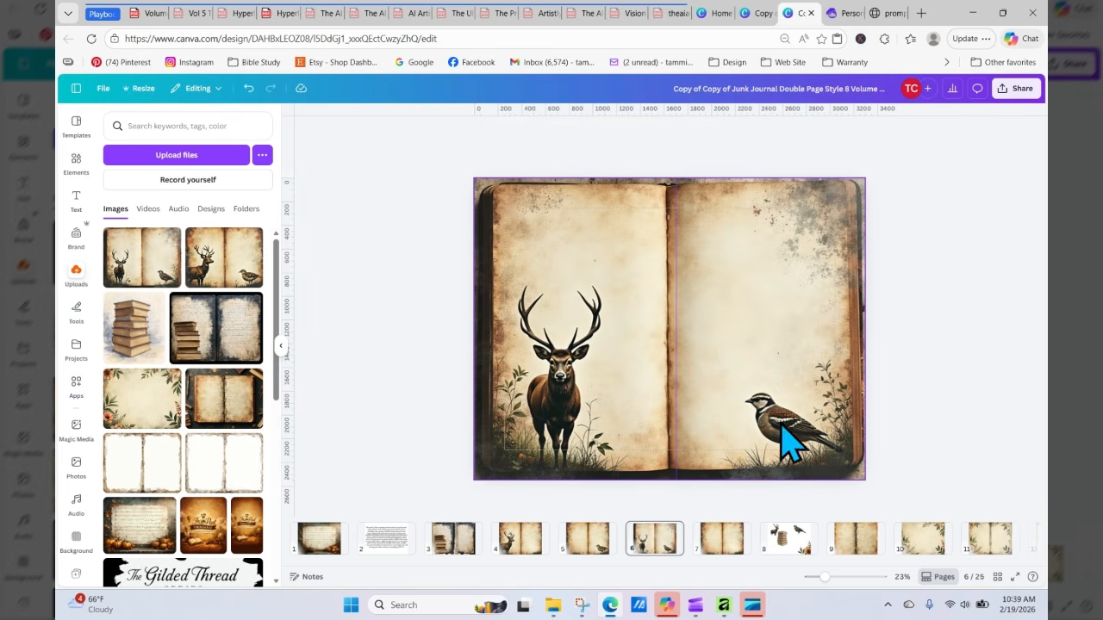
# Step: Extract the deer from the open-book spread with Magic Grab
pyautogui.click(608, 276)
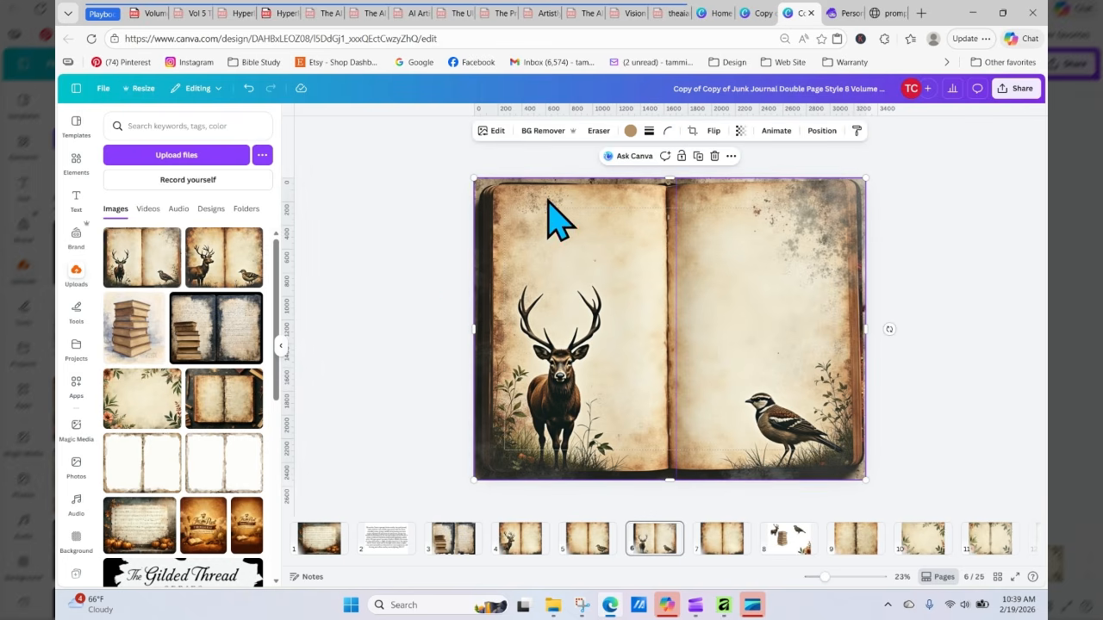
pyautogui.click(493, 131)
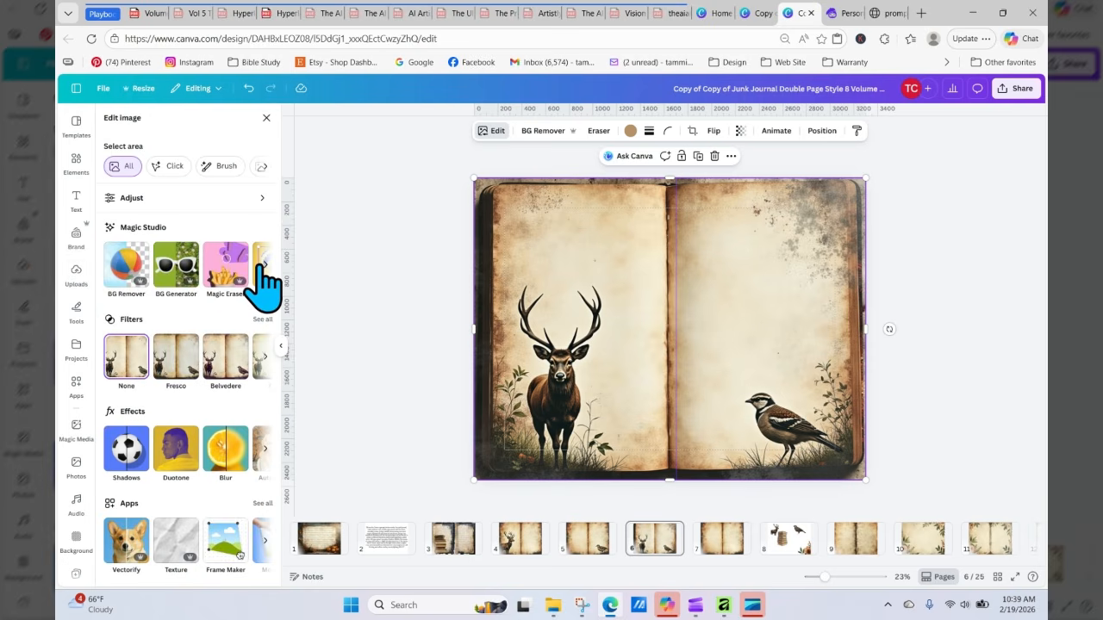
pyautogui.click(263, 264)
pyautogui.click(263, 265)
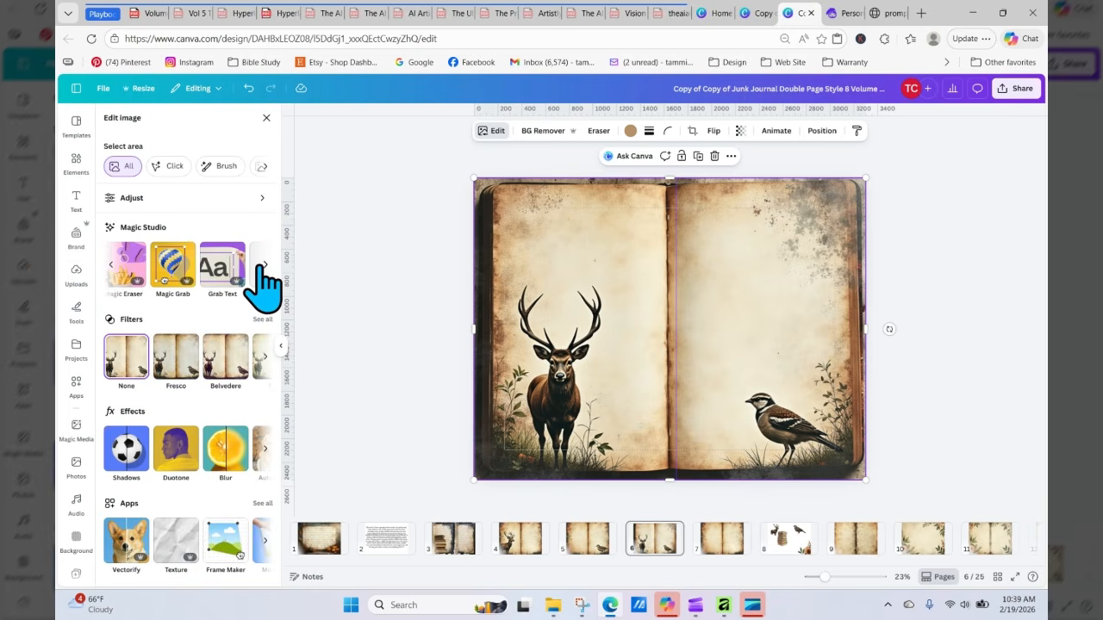
pyautogui.click(262, 265)
pyautogui.click(228, 280)
pyautogui.click(504, 412)
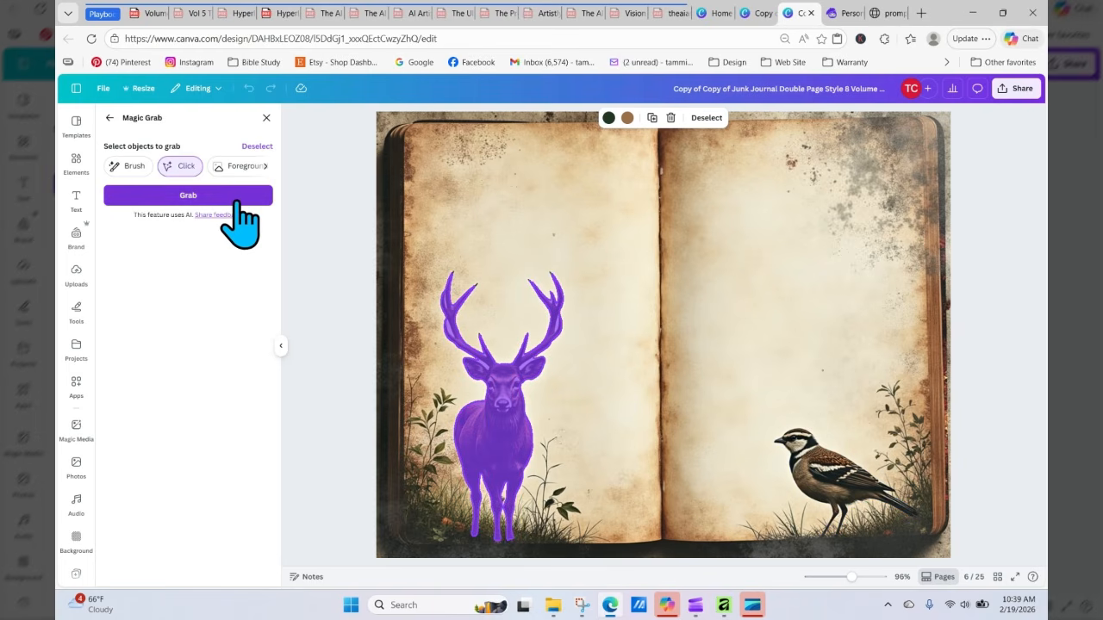
pyautogui.click(237, 197)
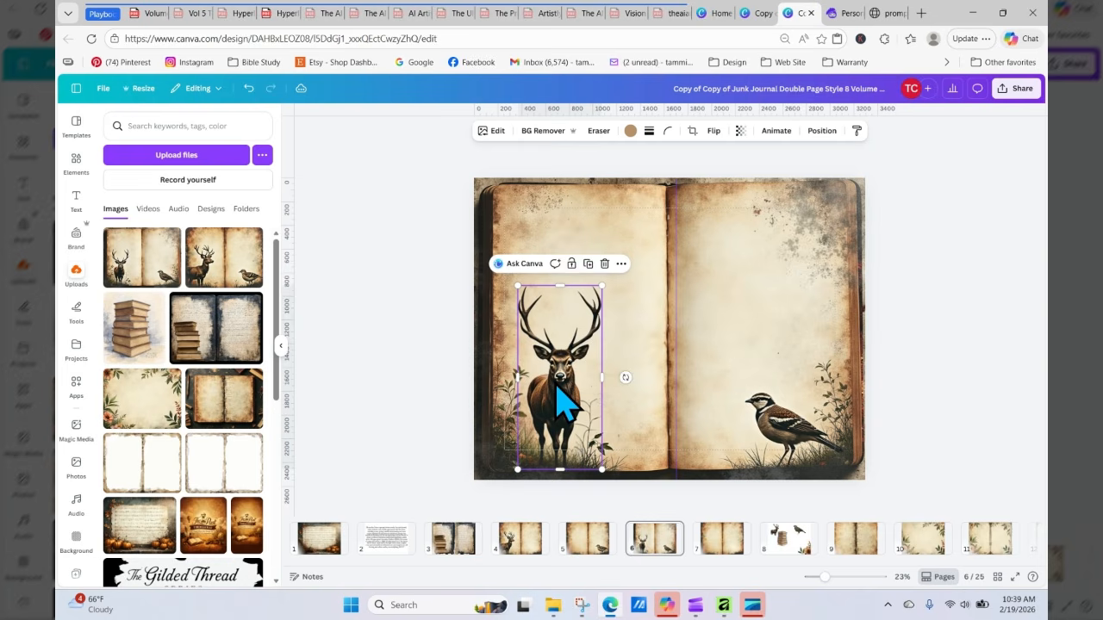
# Step: Move the extracted deer onto page 8 and place it on the left page beside the book stack
pyautogui.moveTo(561, 402); pyautogui.dragTo(687, 419)
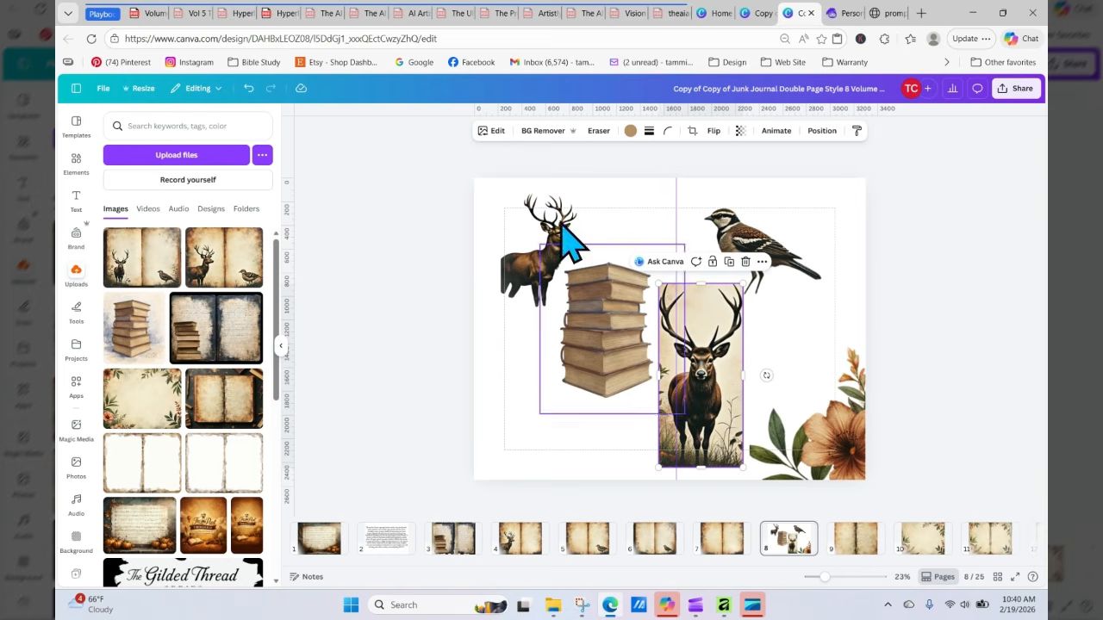
pyautogui.click(535, 141)
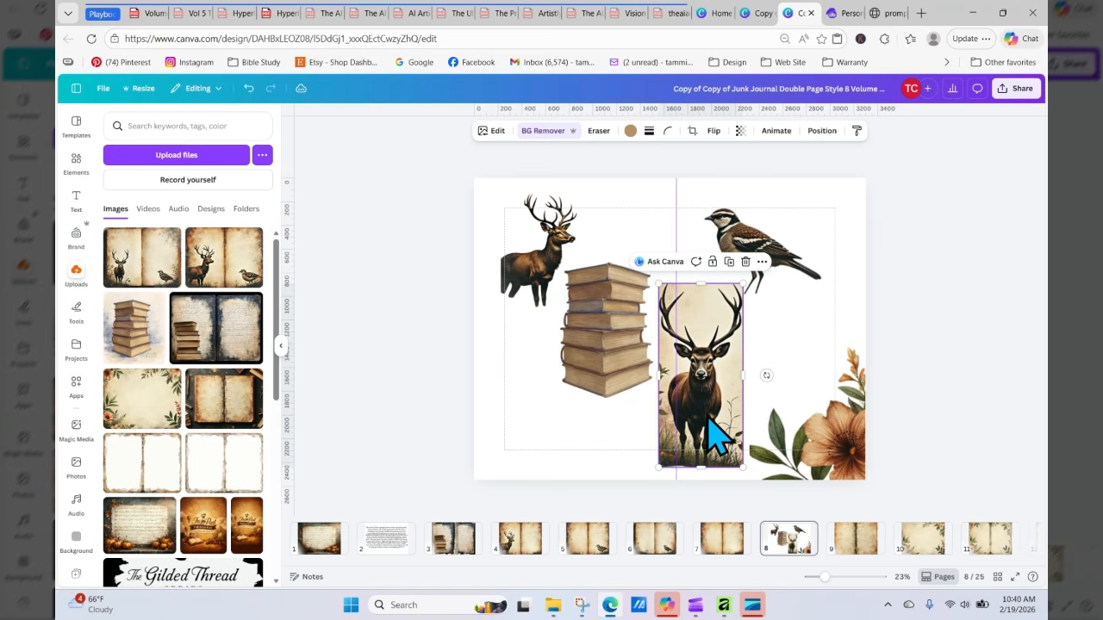
pyautogui.moveTo(708, 419); pyautogui.dragTo(528, 424)
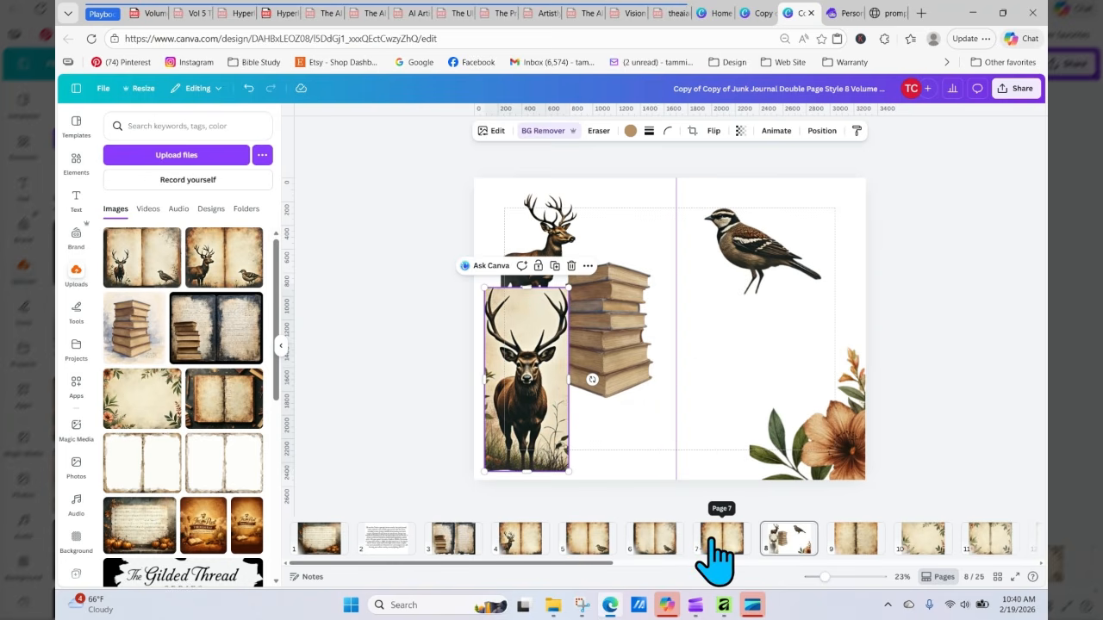
pyautogui.click(662, 541)
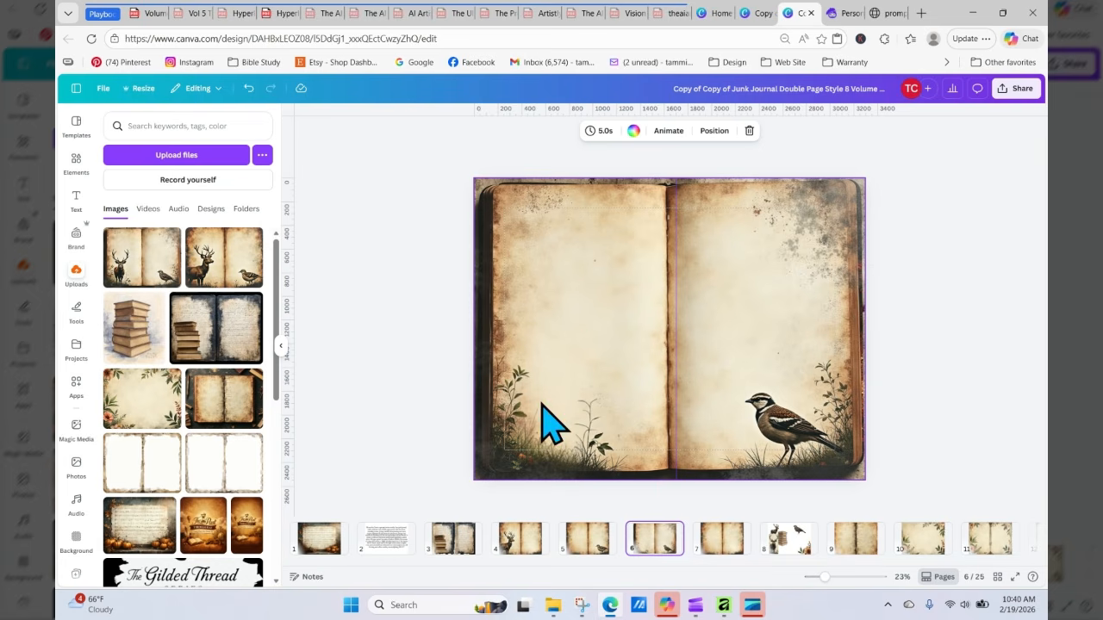
# Step: Look over the open-book bird spread and the plain grunge spread on pages 6 and 7
pyautogui.click(760, 336)
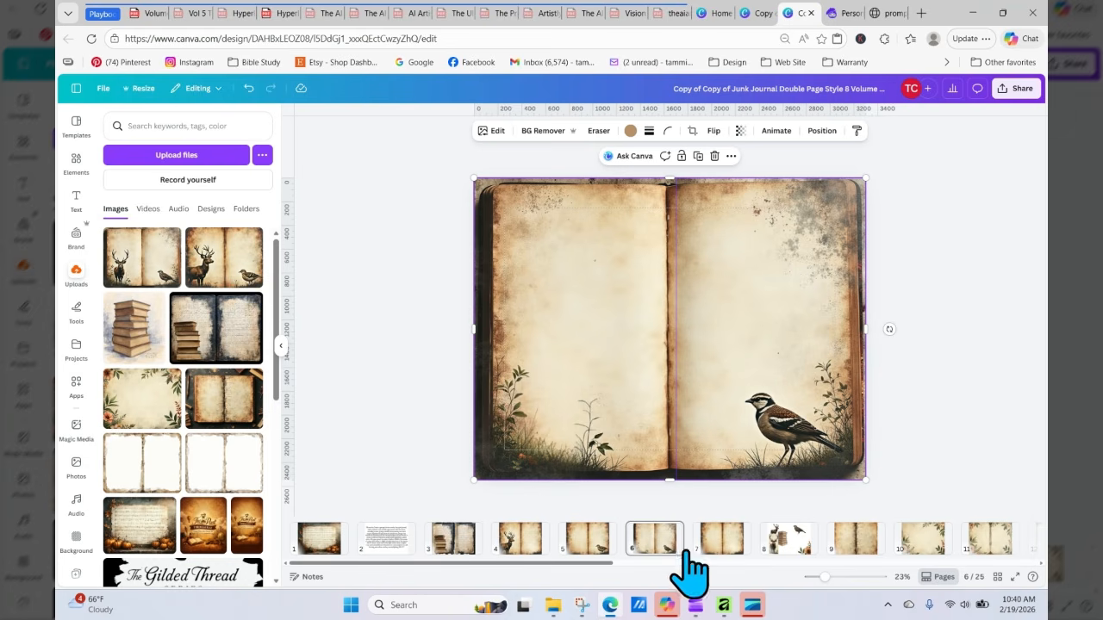
pyautogui.click(715, 541)
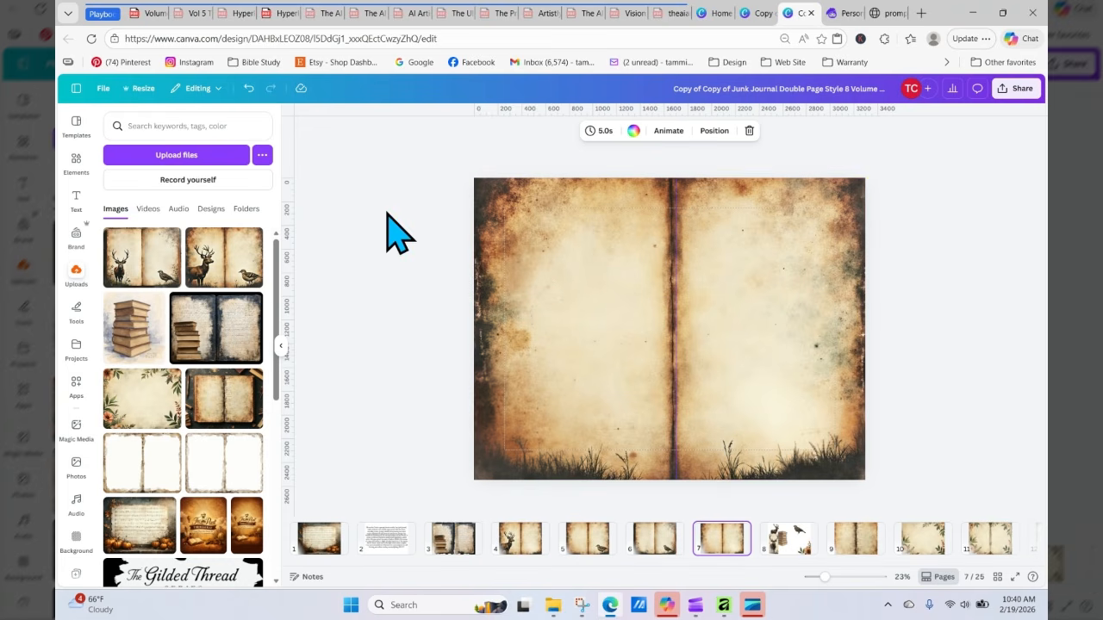
pyautogui.click(387, 217)
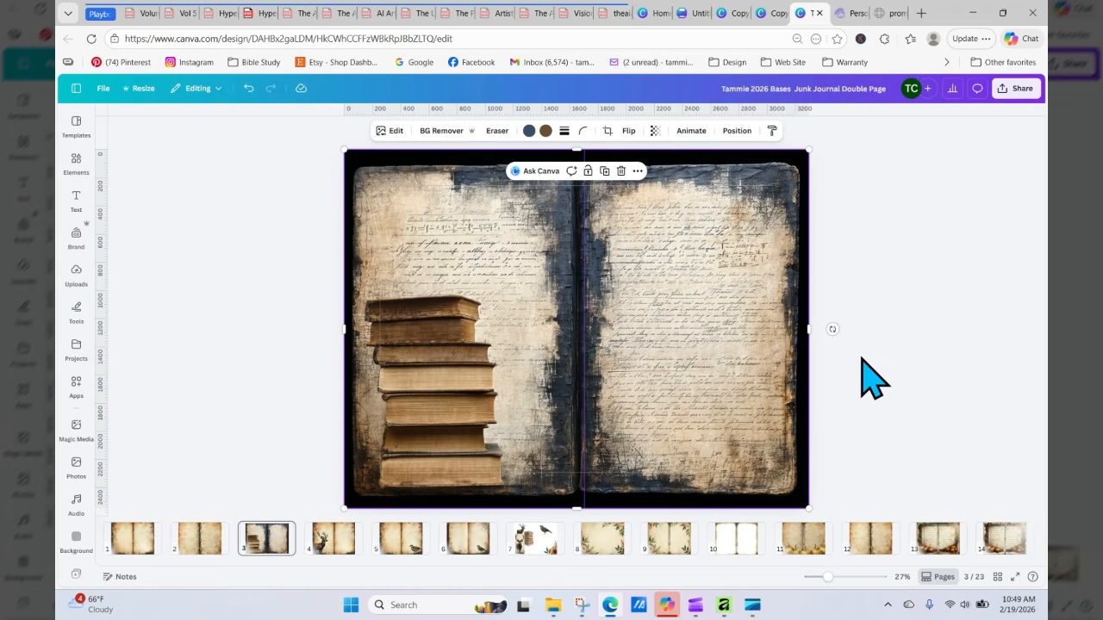
# Step: Delete the rectangular framed deer image from the white extraction spread on page 7
pyautogui.click(523, 541)
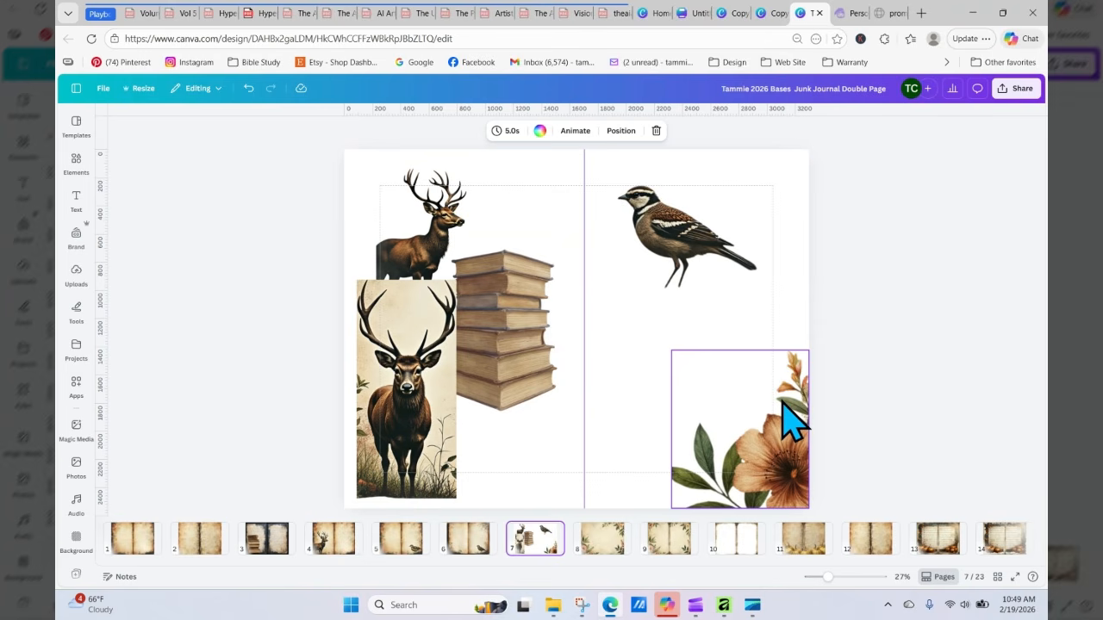
pyautogui.click(406, 379)
pyautogui.press('Delete')
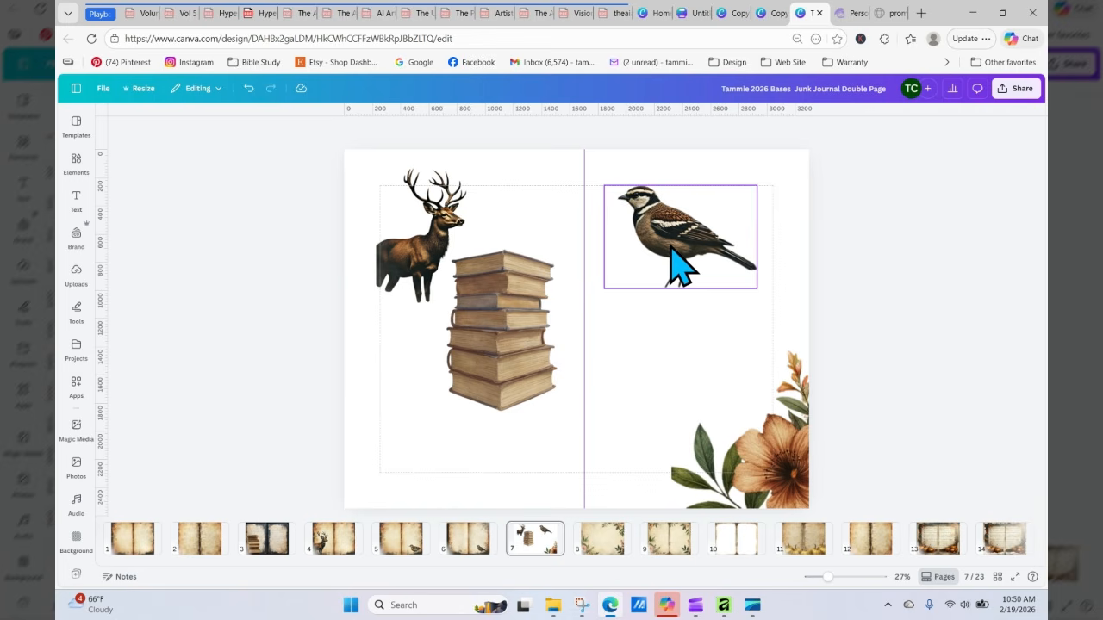
# Step: Copy the extracted deer from page 7 and paste it onto the book-stack spread on page 3
pyautogui.click(439, 215)
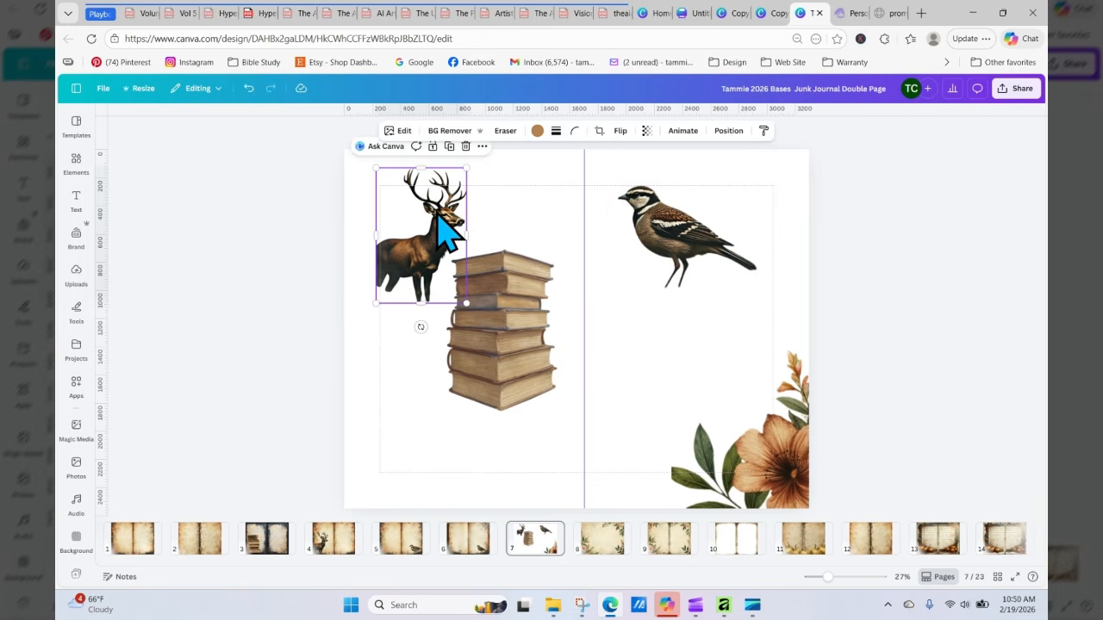
pyautogui.moveTo(436, 214); pyautogui.dragTo(430, 225)
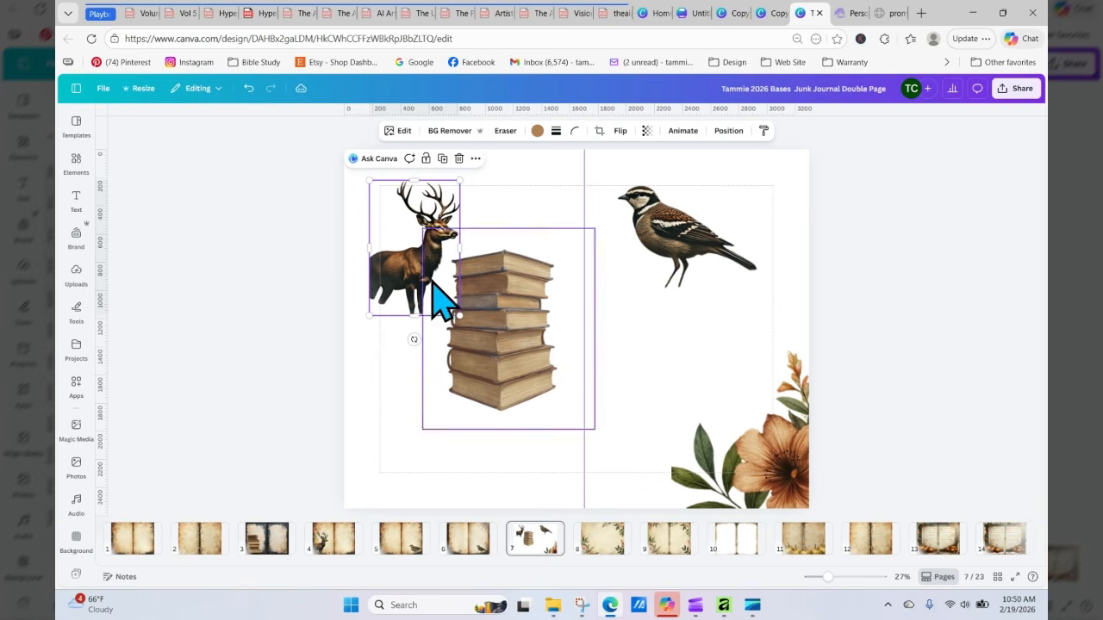
pyautogui.click(271, 538)
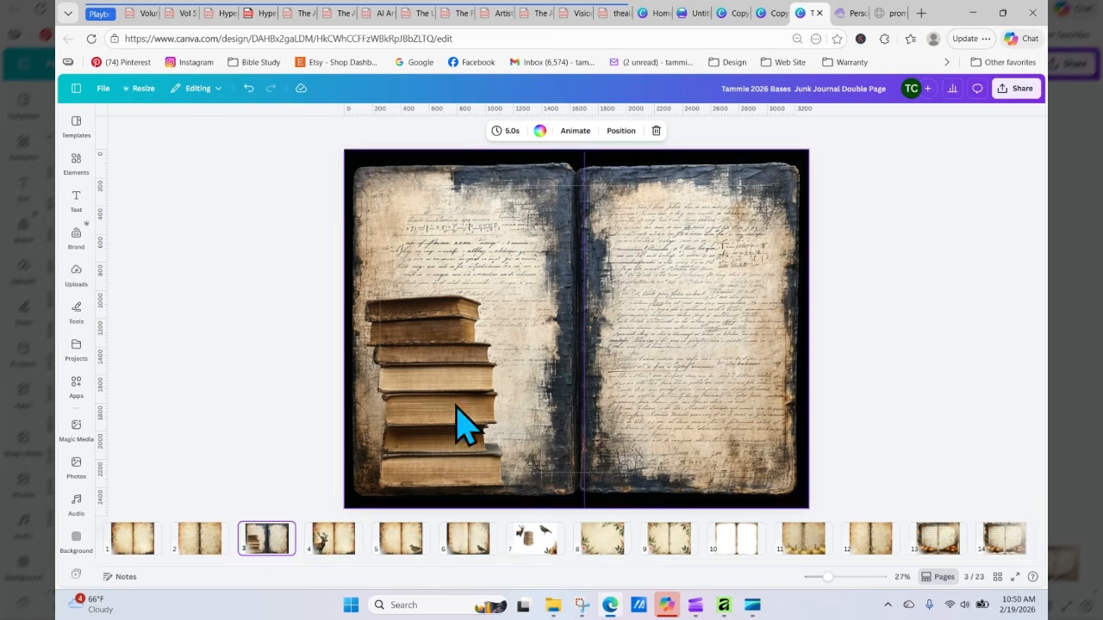
pyautogui.click(522, 545)
pyautogui.click(413, 263)
pyautogui.rightClick(412, 260)
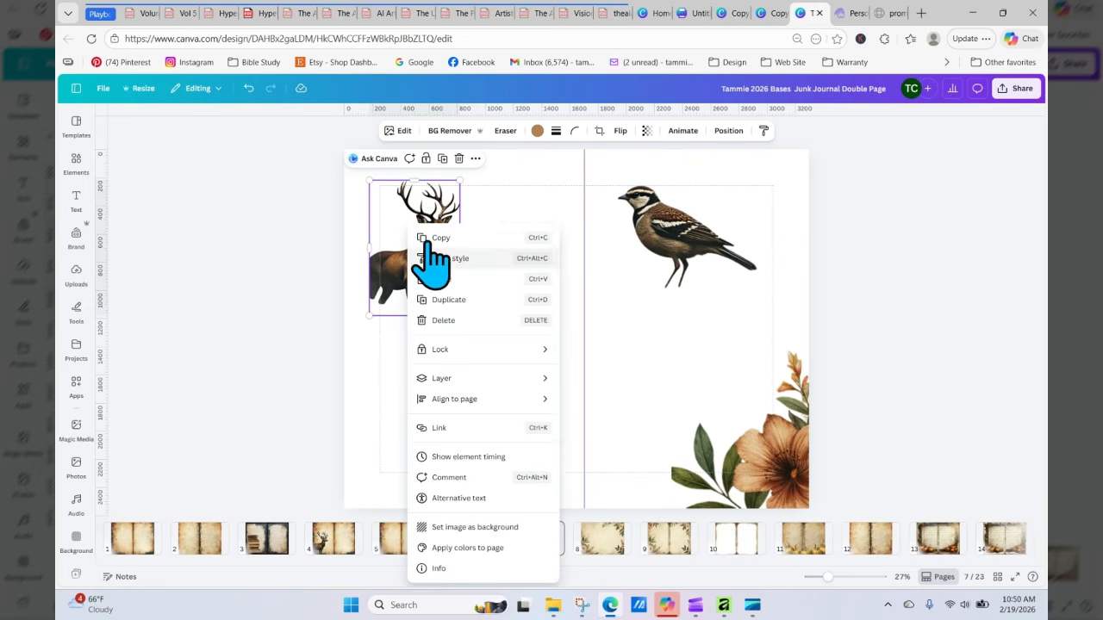
pyautogui.click(443, 279)
pyautogui.click(269, 539)
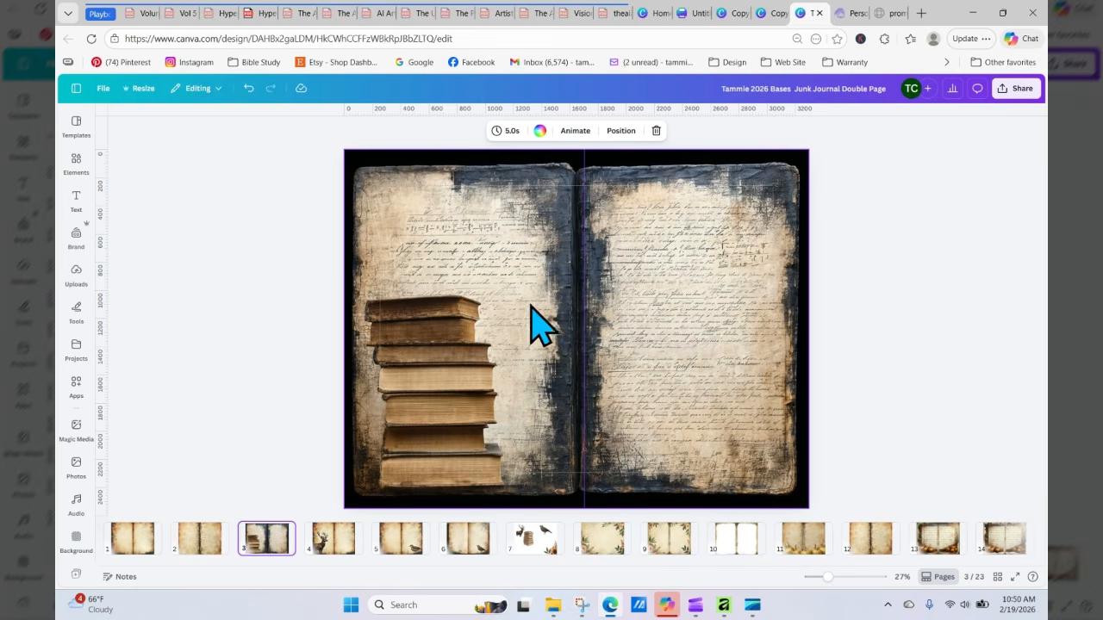
pyautogui.rightClick(539, 319)
pyautogui.click(572, 330)
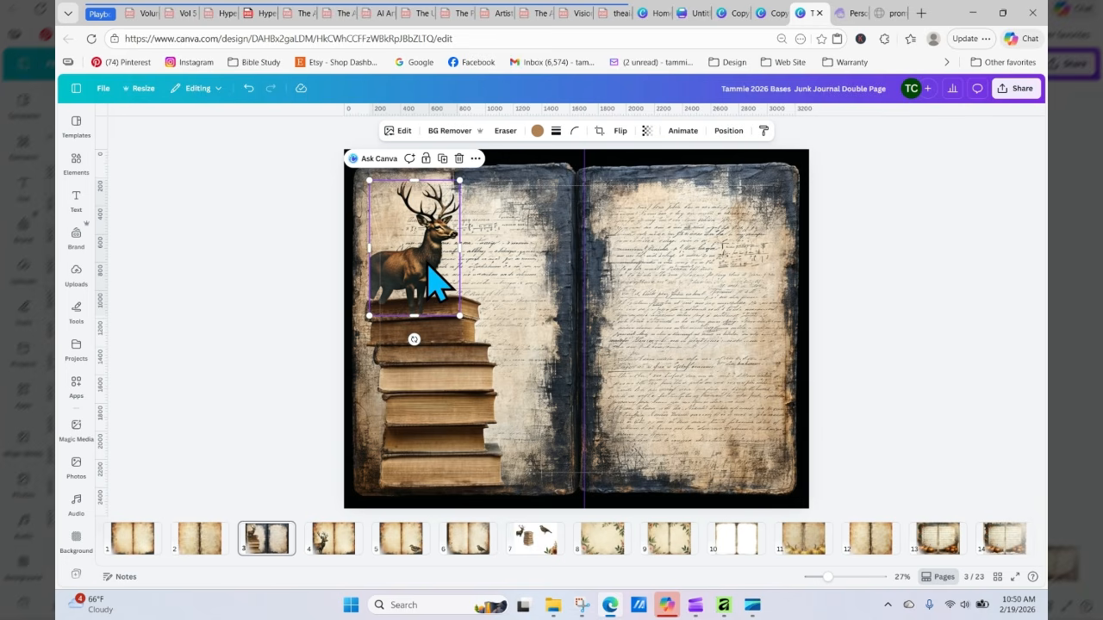
# Step: Move the pasted deer to the lower left corner and enlarge it over the book stack
pyautogui.moveTo(435, 280); pyautogui.dragTo(400, 476)
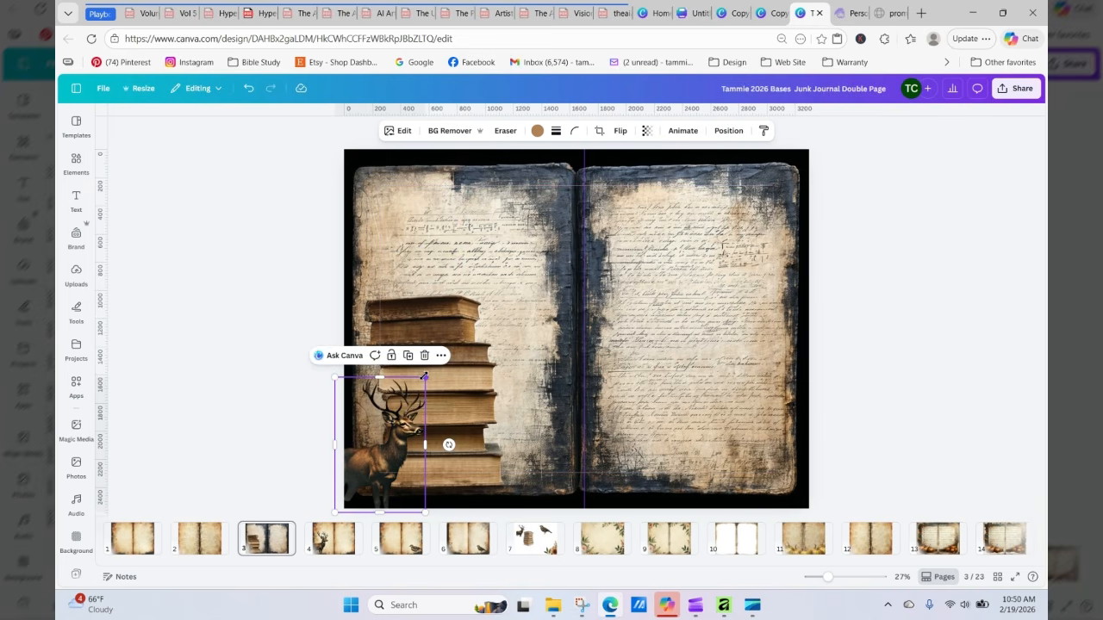
pyautogui.moveTo(424, 376); pyautogui.dragTo(492, 276)
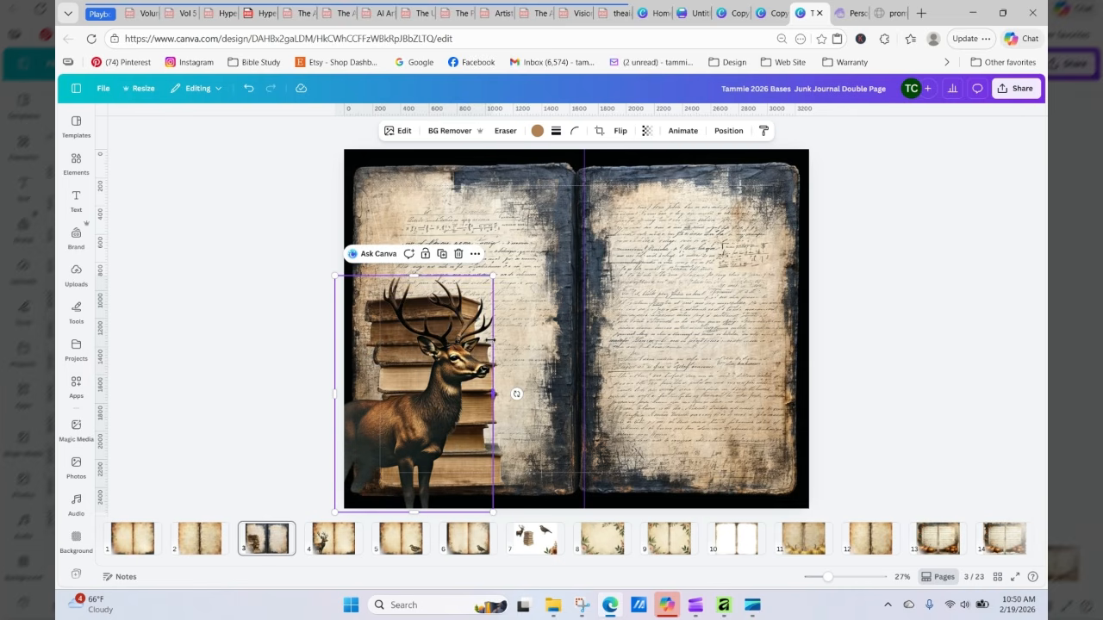
# Step: Flip the deer horizontally and place it at the lower right of the right-hand page
pyautogui.click(620, 131)
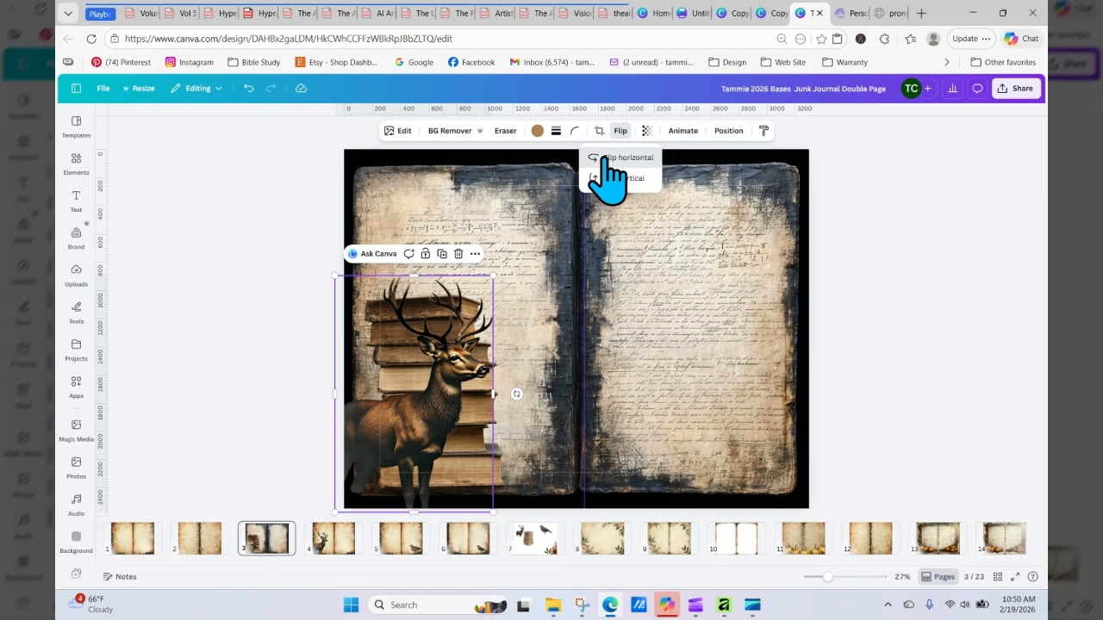
pyautogui.click(613, 159)
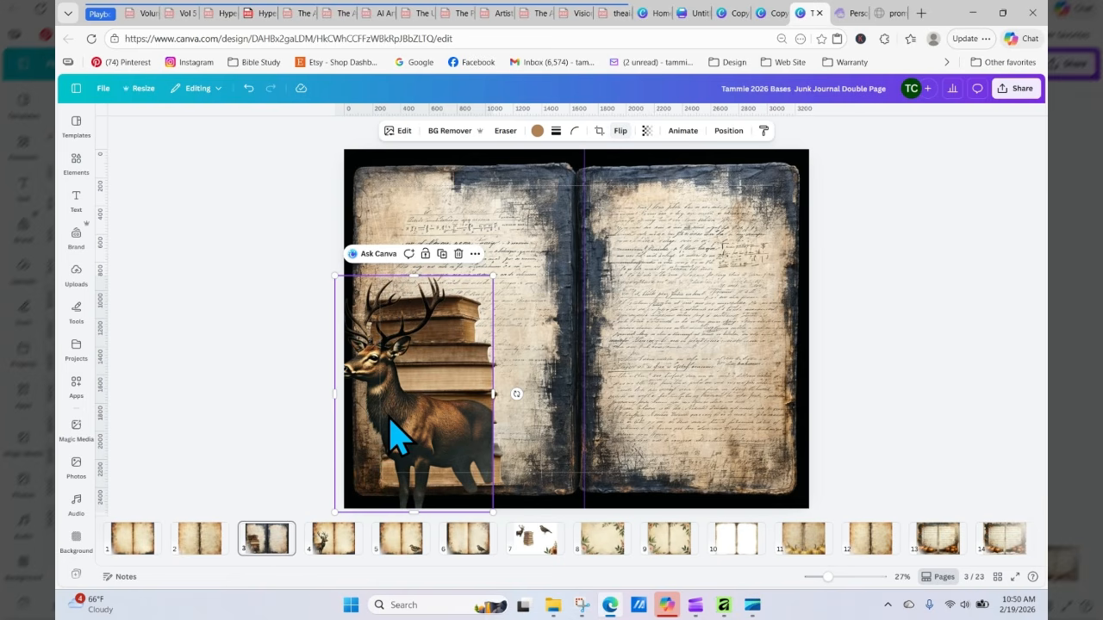
pyautogui.moveTo(394, 435); pyautogui.dragTo(704, 435)
pyautogui.click(825, 399)
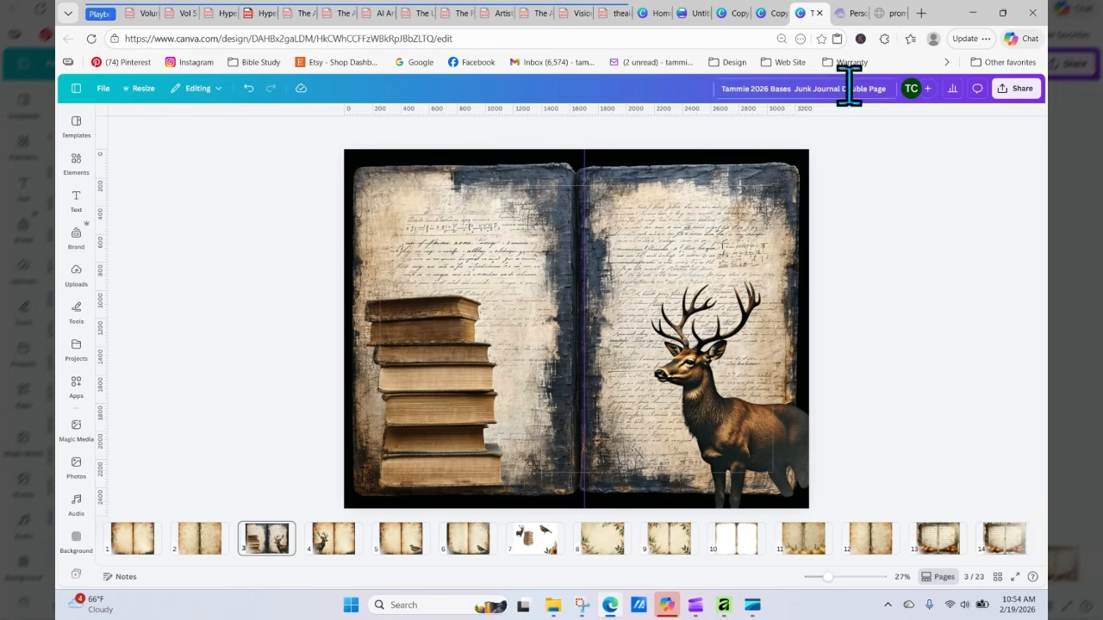
pyautogui.click(773, 16)
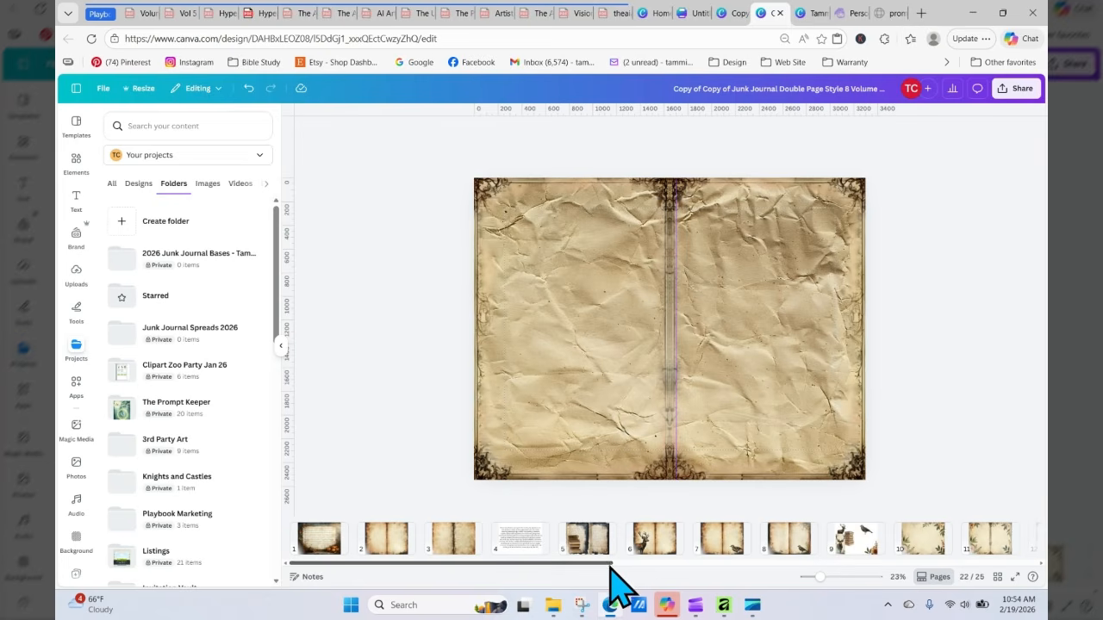
pyautogui.moveTo(611, 566); pyautogui.dragTo(784, 567)
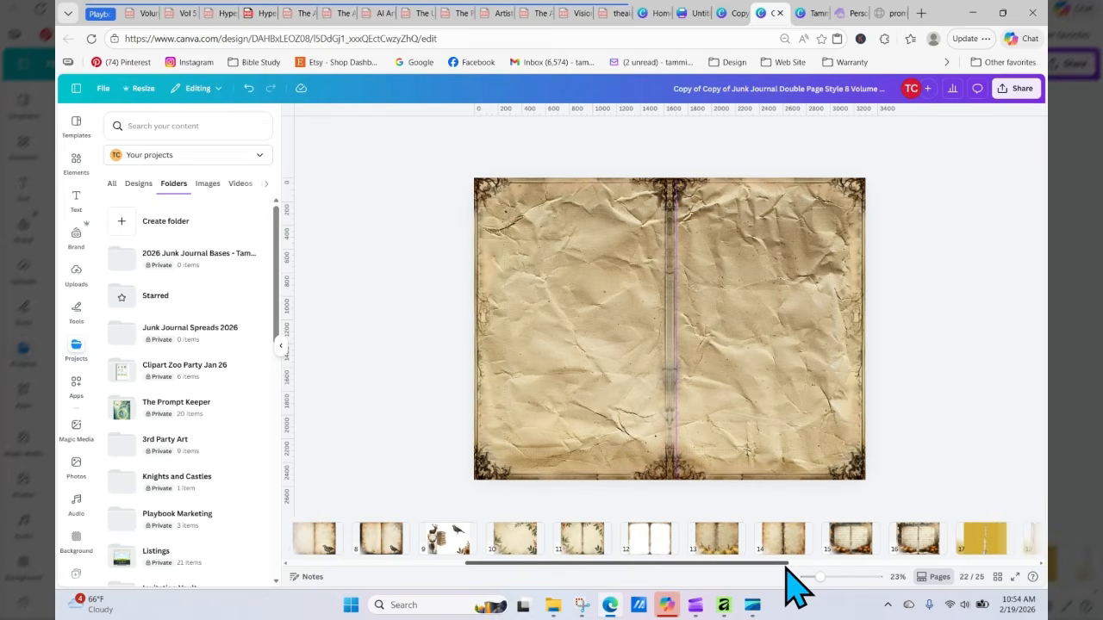
pyautogui.click(807, 13)
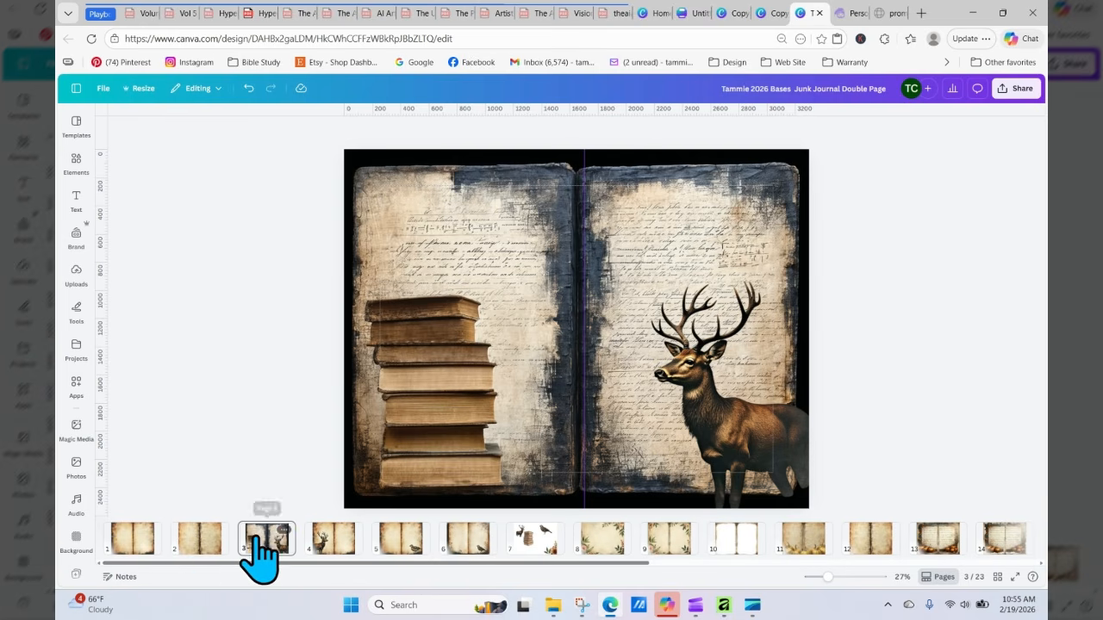
# Step: Switch to the scrolling page view and delete the two spreads directly after page 2
pyautogui.click(932, 579)
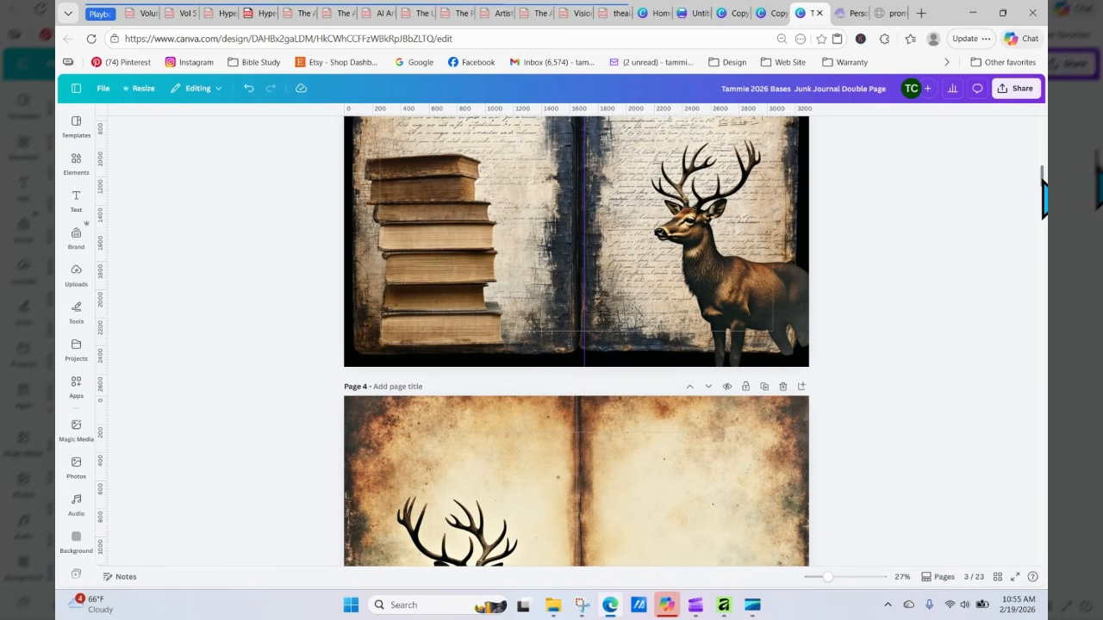
pyautogui.scroll(3, 1043, 186)
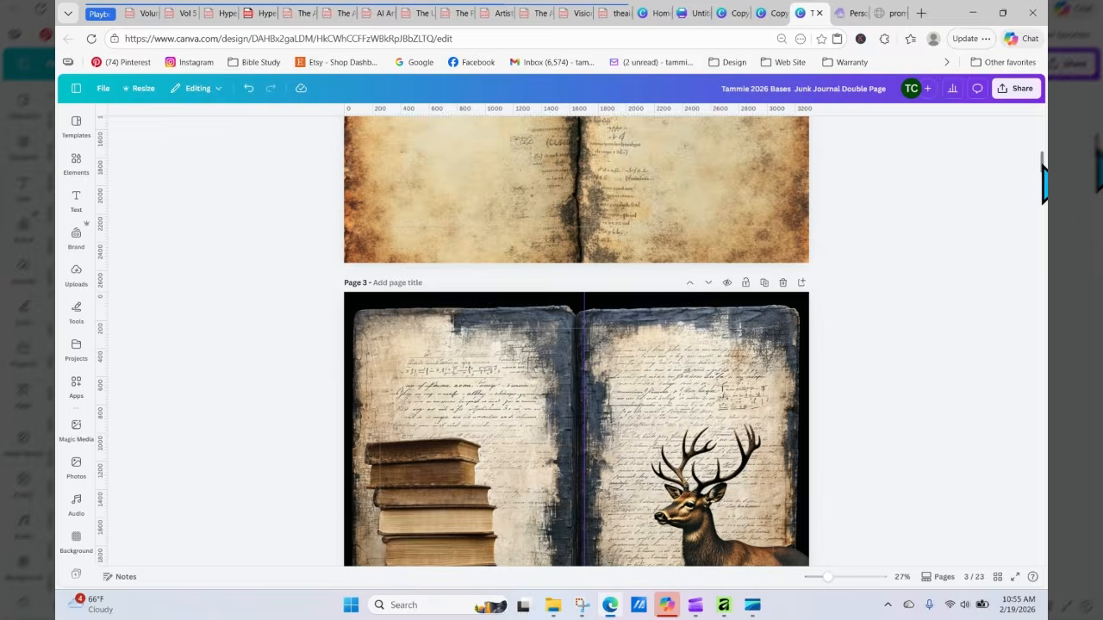
pyautogui.click(783, 242)
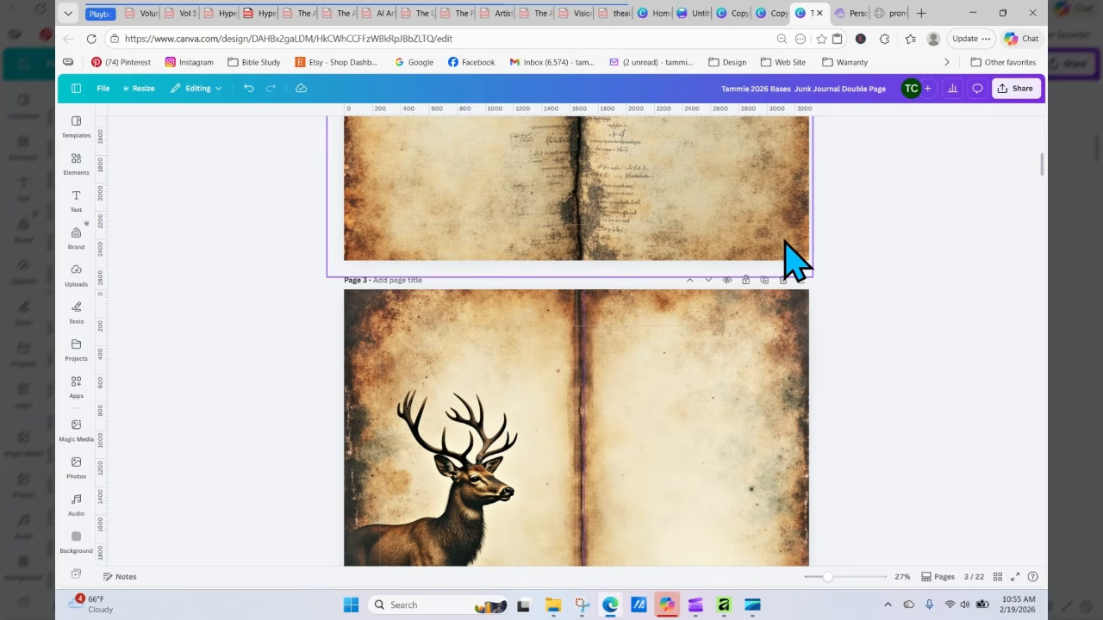
pyautogui.click(783, 282)
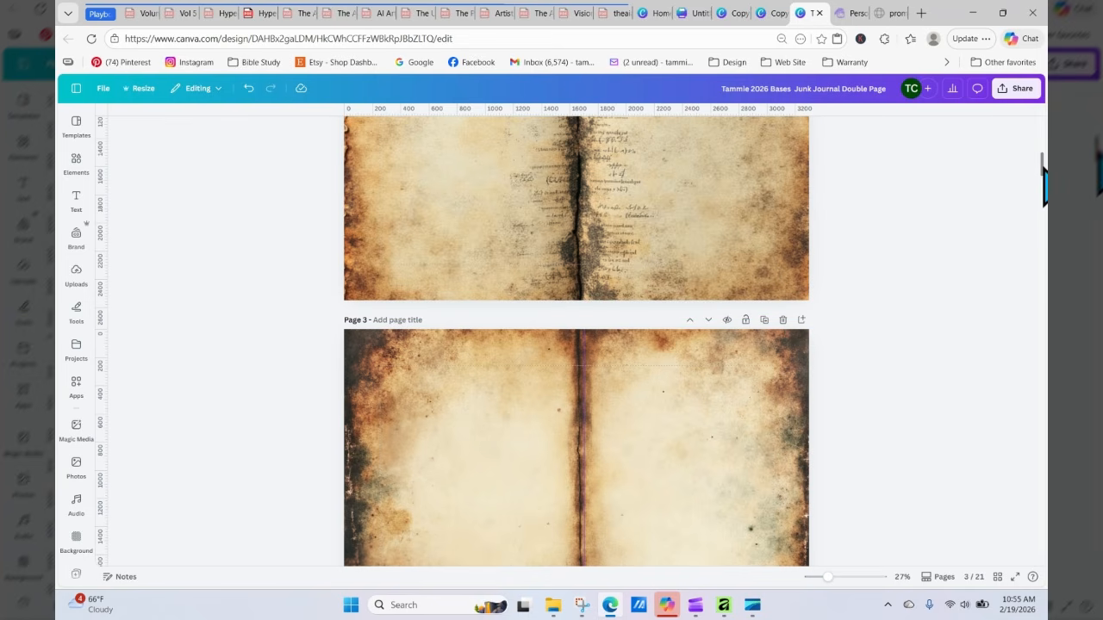
# Step: Delete the grunge bird spread, the open-book bird spread and the white extraction spread at page 3
pyautogui.moveTo(1043, 165); pyautogui.dragTo(1043, 175)
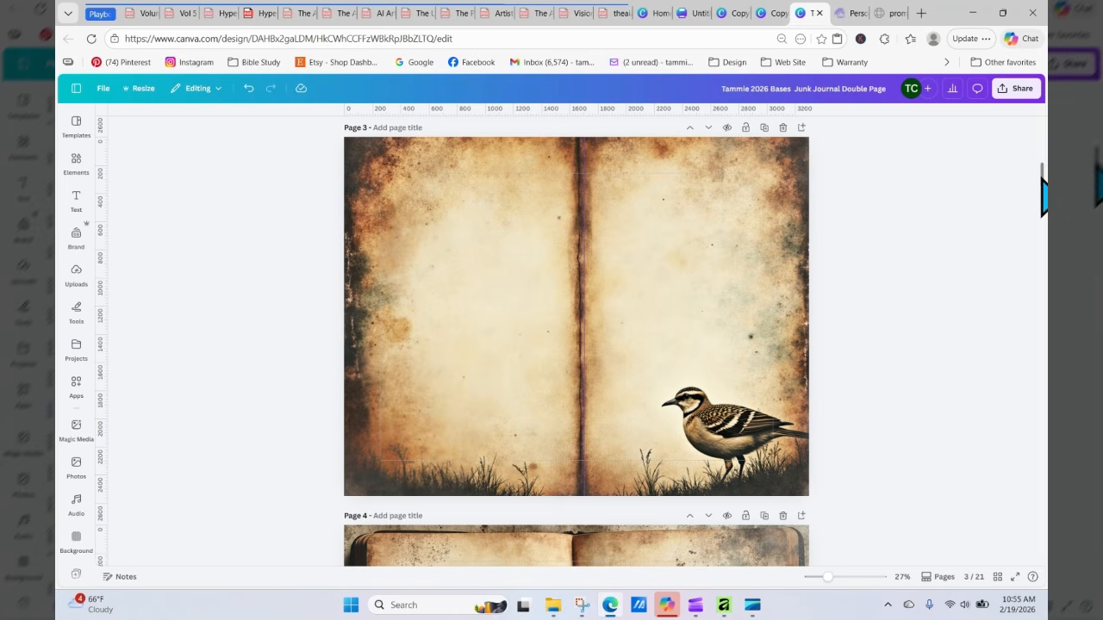
pyautogui.scroll(2, 1043, 183)
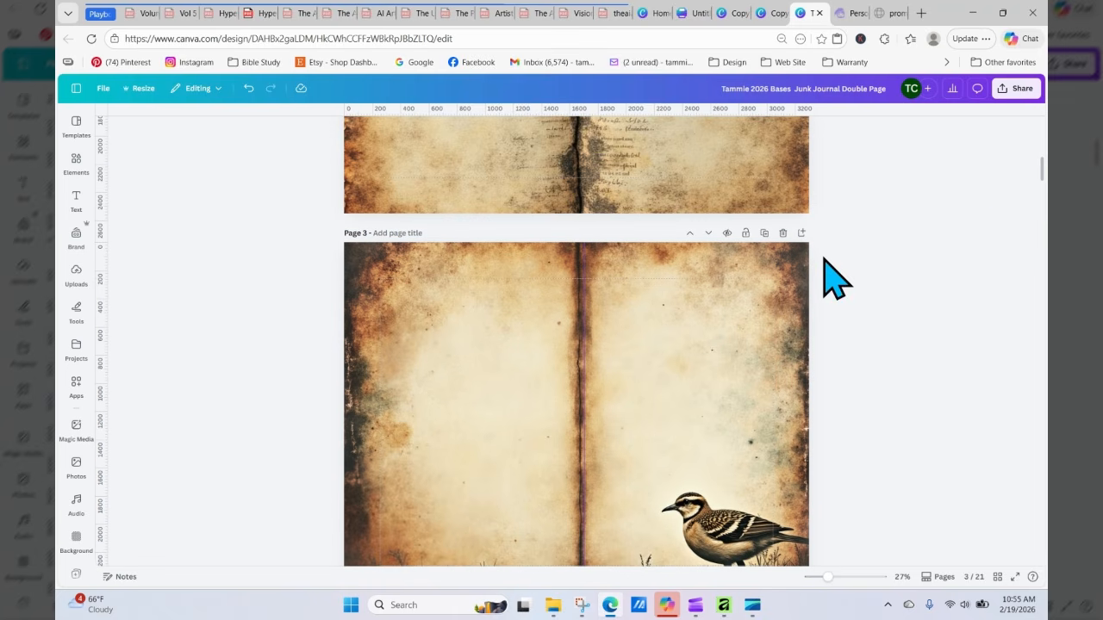
pyautogui.click(783, 232)
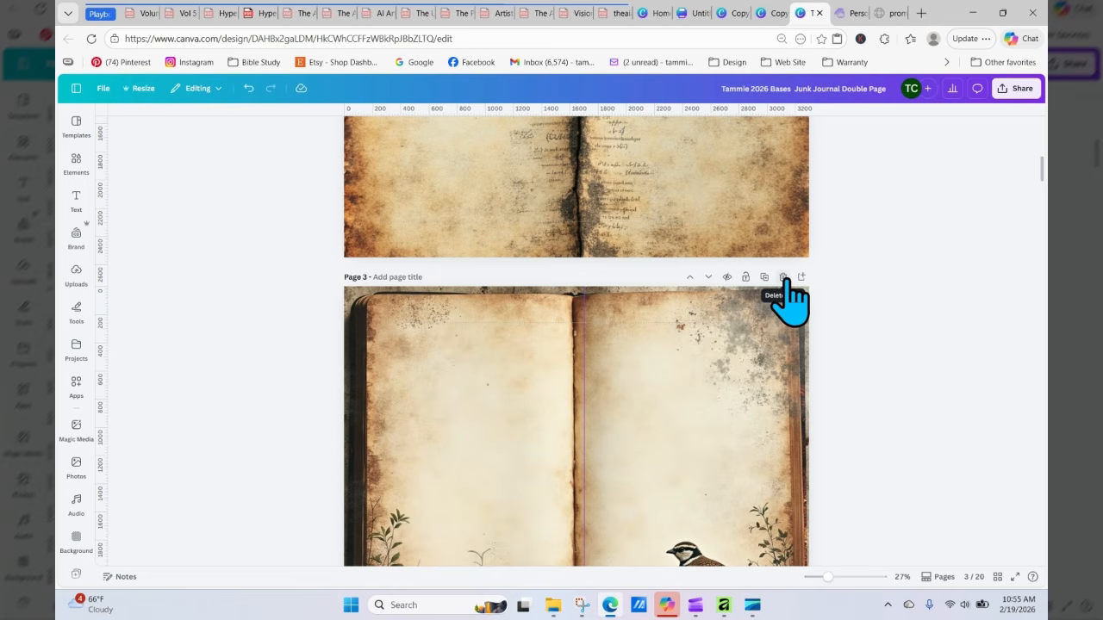
pyautogui.click(782, 277)
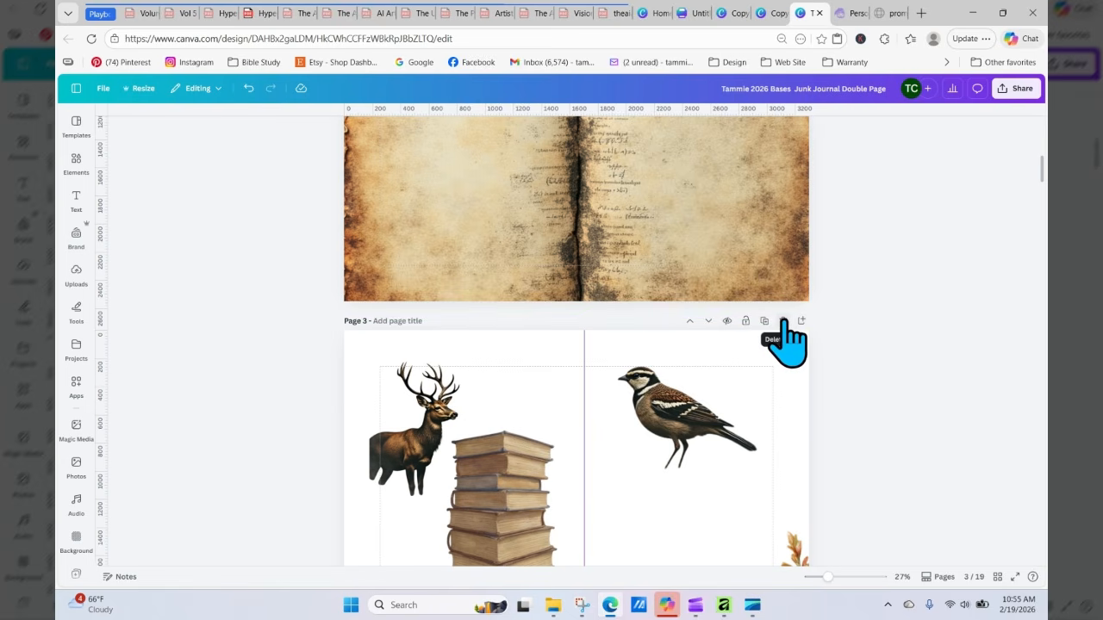
pyautogui.click(781, 320)
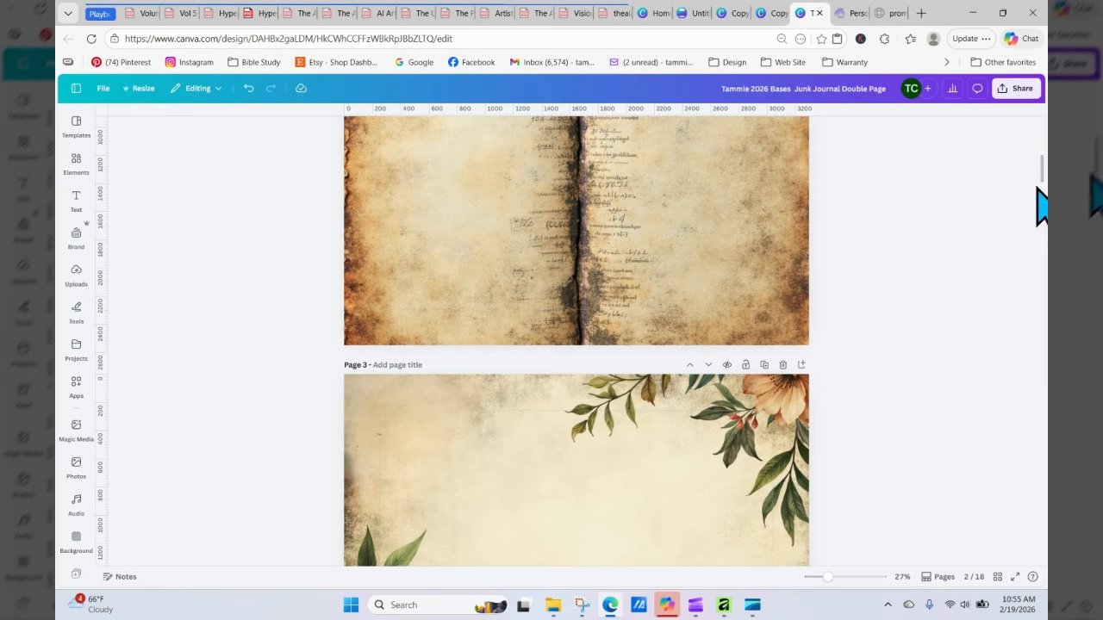
# Step: Delete the two floral spreads and the framed floral spread that follow at page 3
pyautogui.moveTo(1042, 169); pyautogui.dragTo(1043, 182)
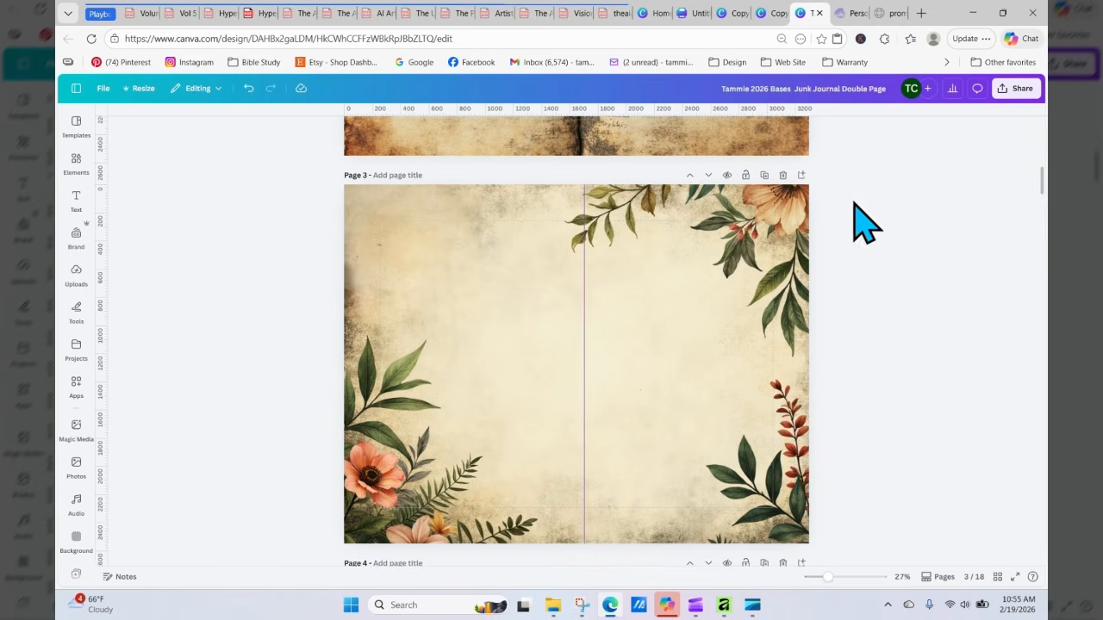
pyautogui.click(782, 176)
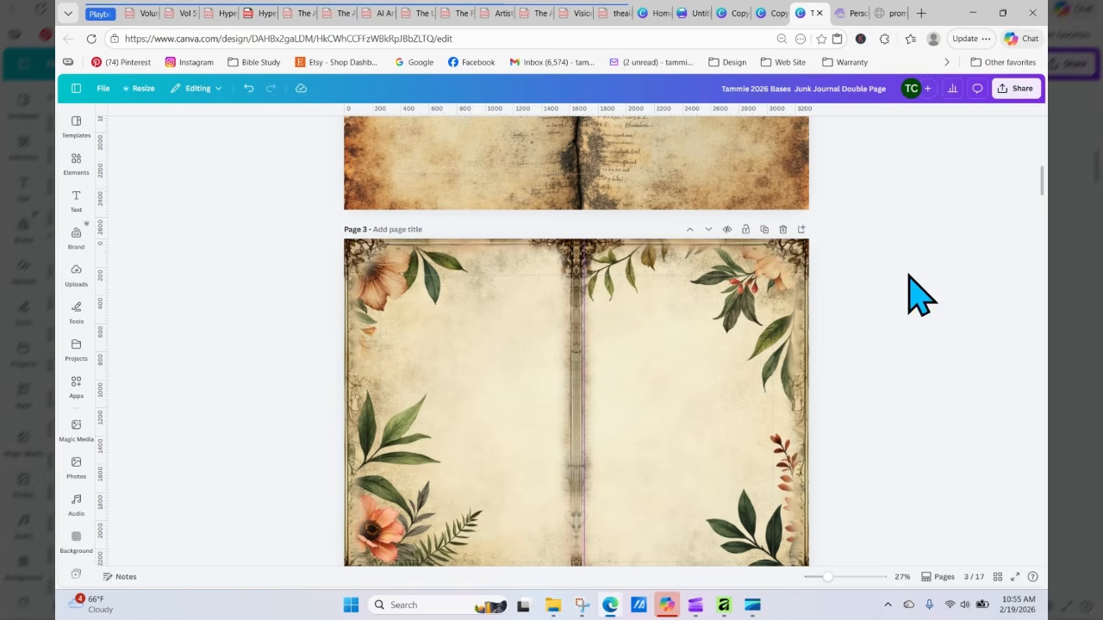
pyautogui.click(782, 229)
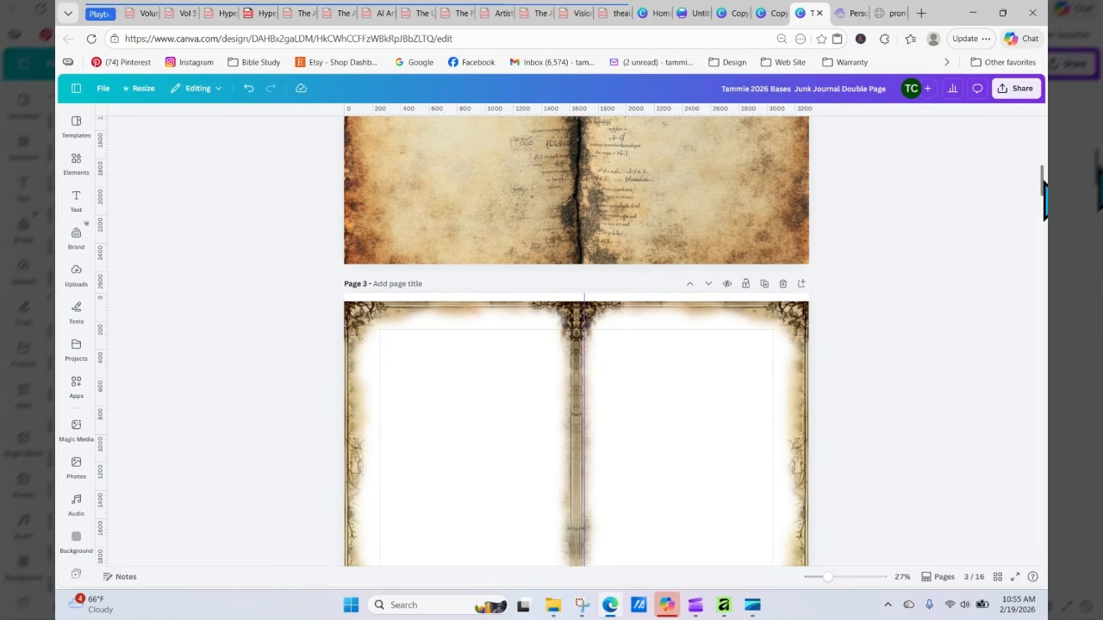
# Step: Delete the pumpkin grunge spread at page 4 and the sheet-music pumpkin spread at page 5
pyautogui.moveTo(1043, 182); pyautogui.dragTo(1042, 216)
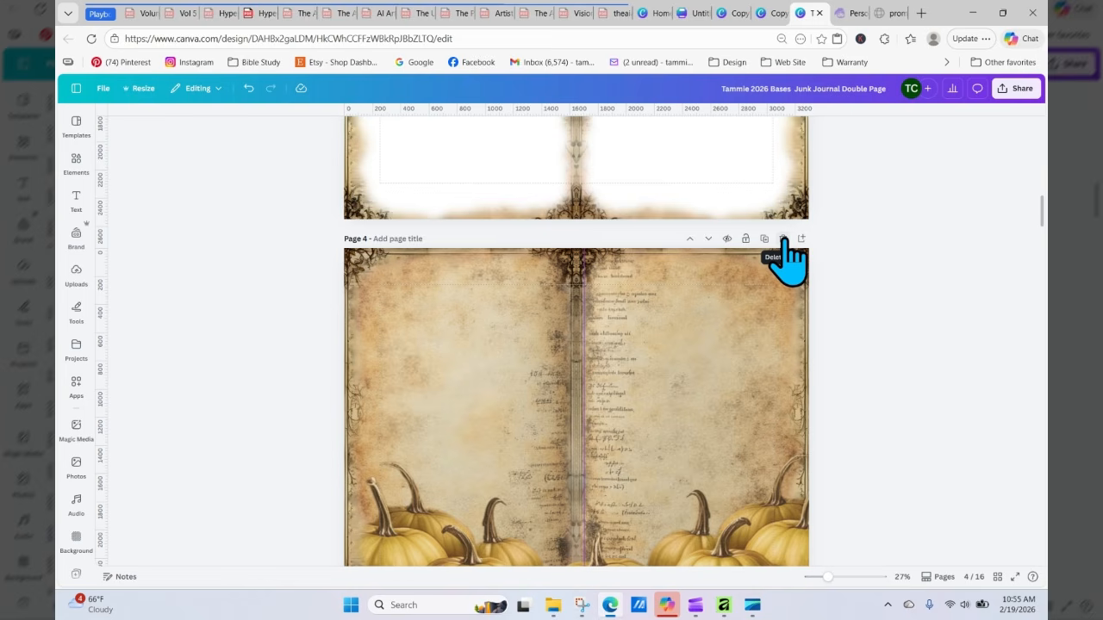
pyautogui.click(784, 238)
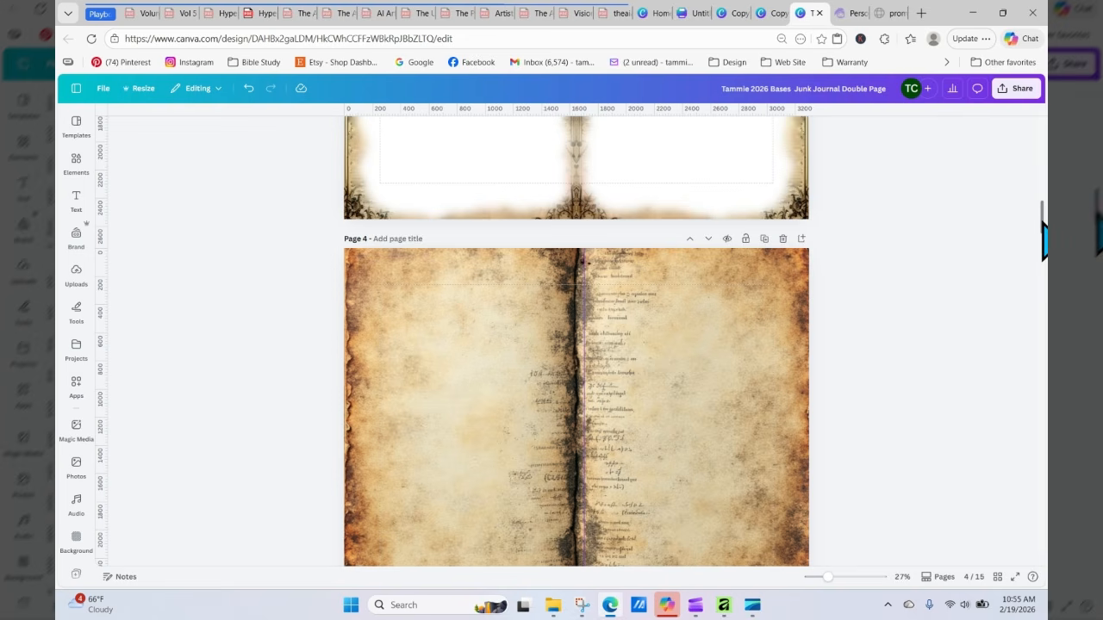
pyautogui.moveTo(1043, 221); pyautogui.dragTo(1043, 252)
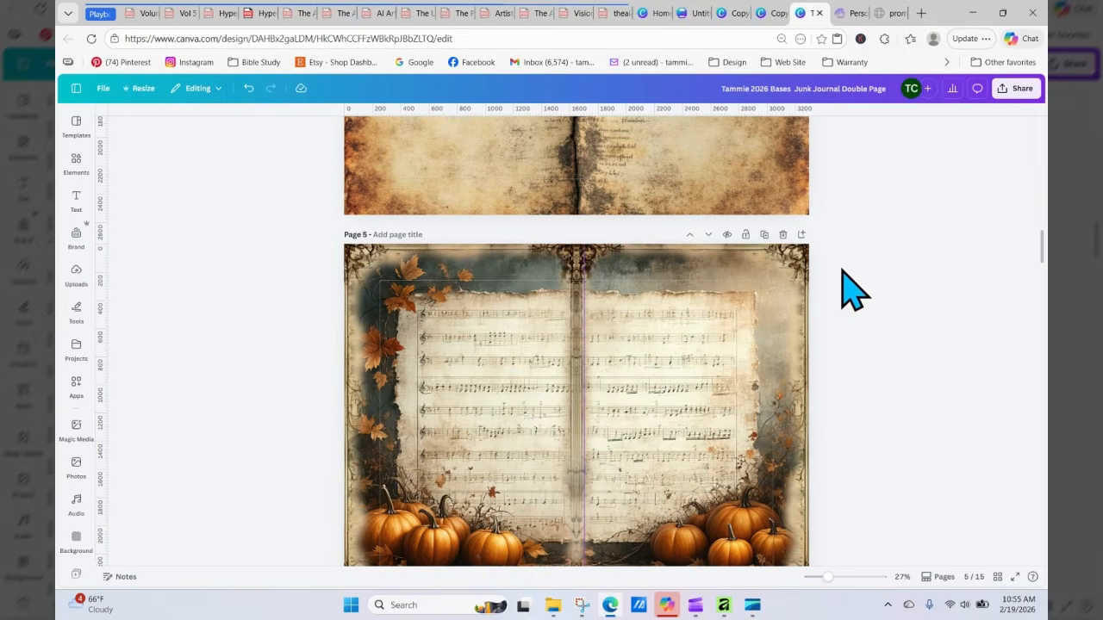
pyautogui.click(783, 236)
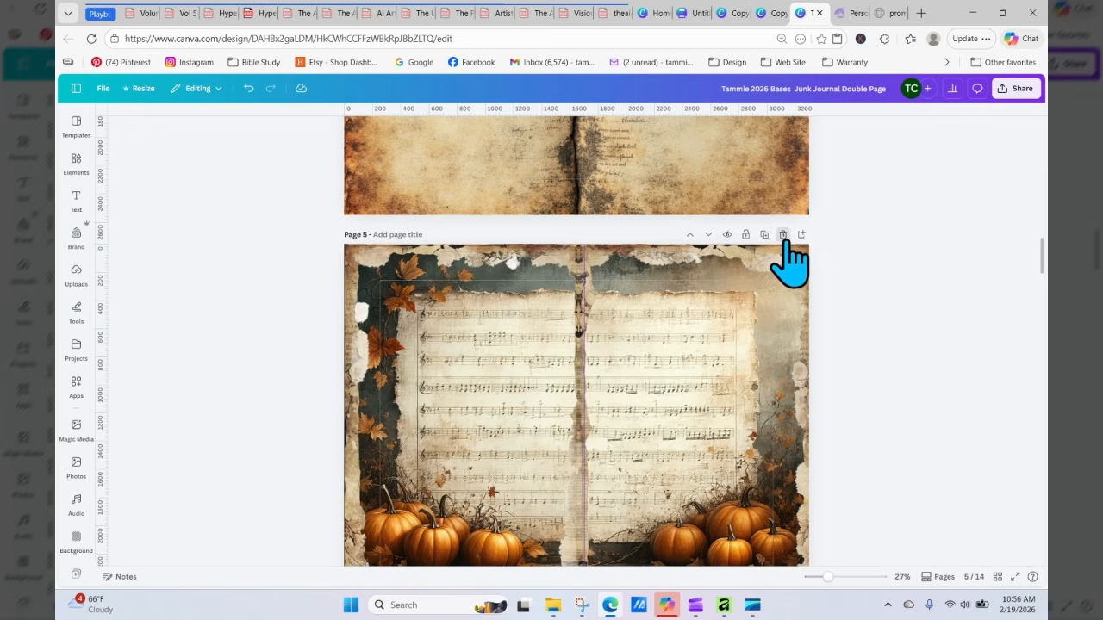
# Step: Delete five consecutive spreads at page 5, starting with the sheet-music pumpkin spread and ending with the clouds spread
pyautogui.click(783, 235)
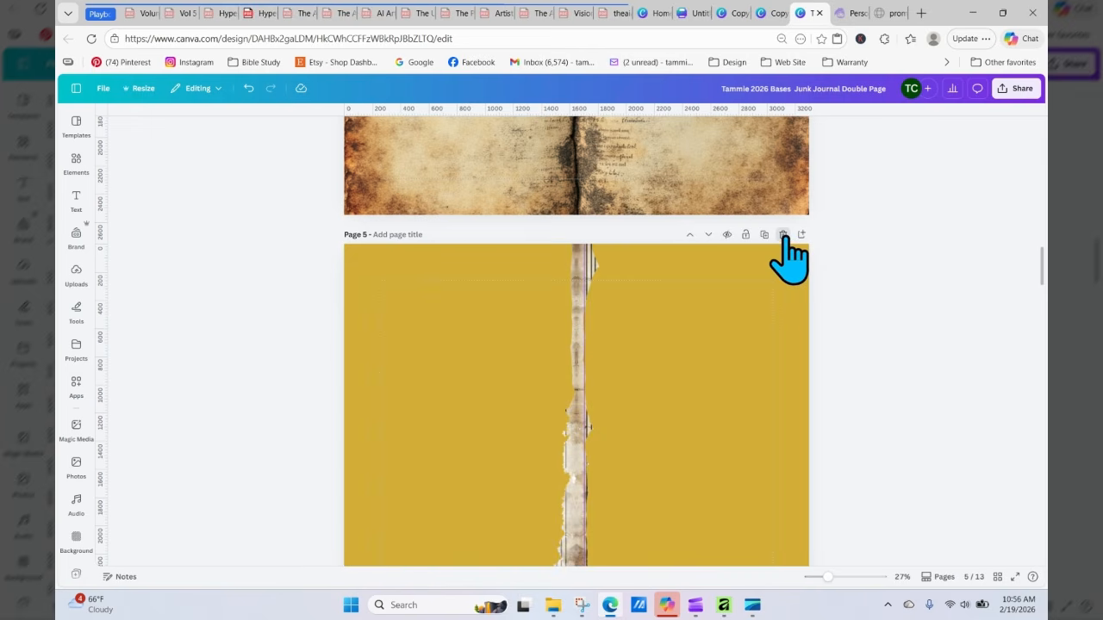
pyautogui.click(784, 236)
pyautogui.click(783, 236)
pyautogui.click(783, 236)
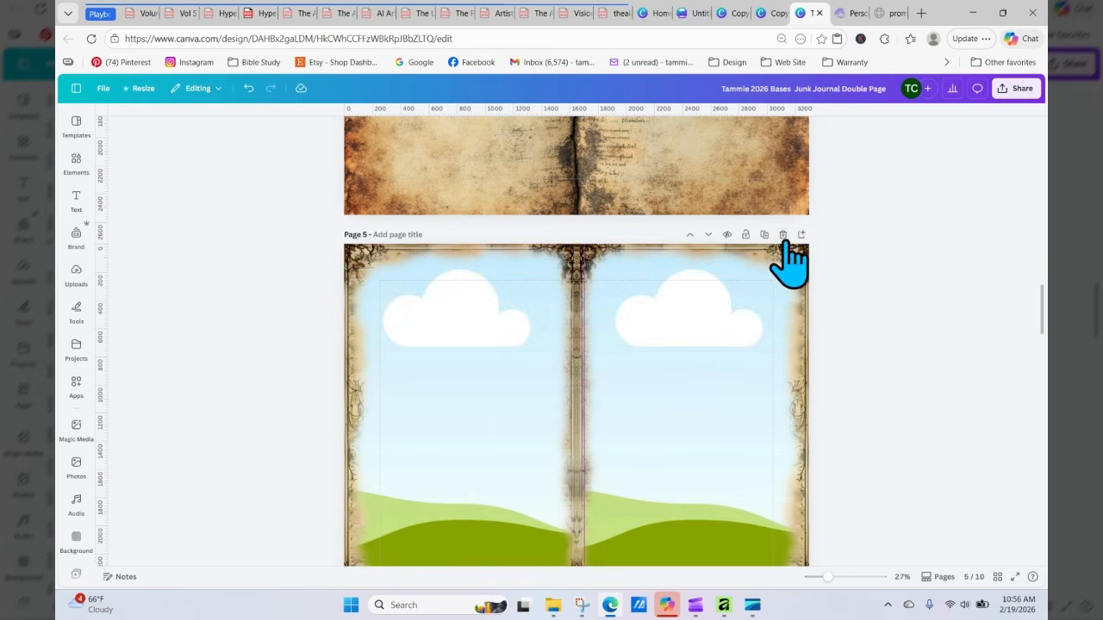
pyautogui.click(783, 236)
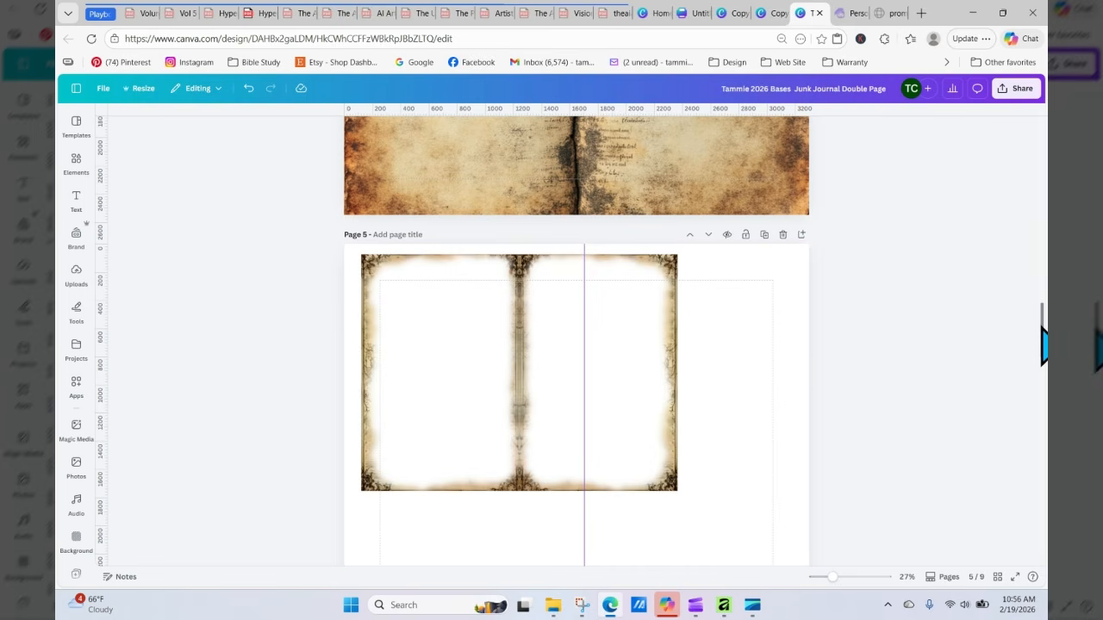
# Step: Delete the crumpled-paper spread at page 6
pyautogui.scroll(-5, 1045, 345)
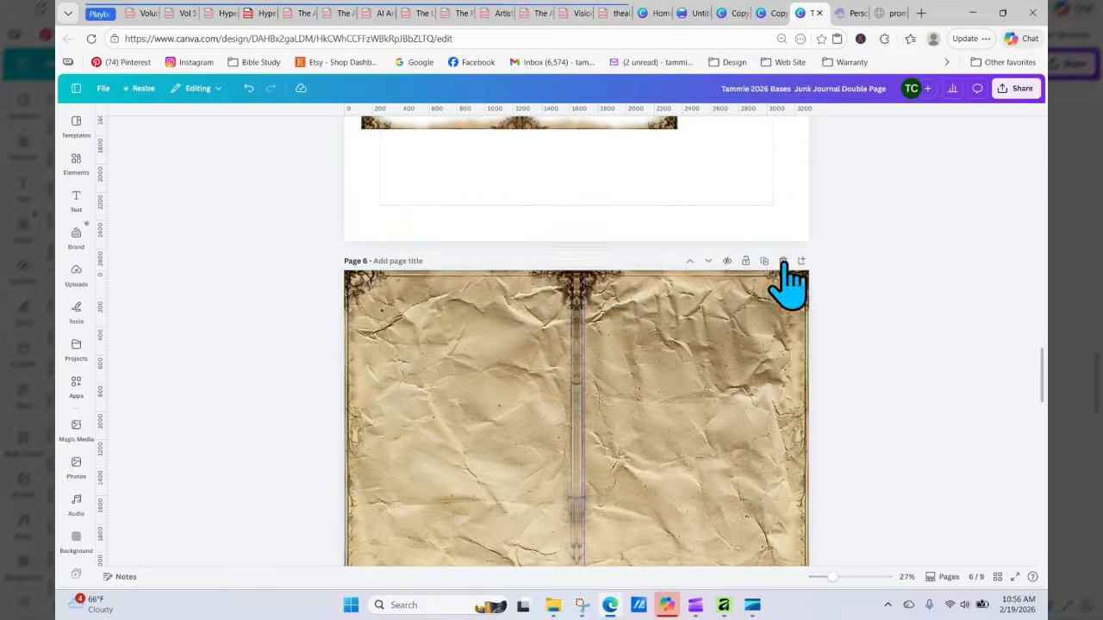
pyautogui.click(784, 262)
pyautogui.click(783, 262)
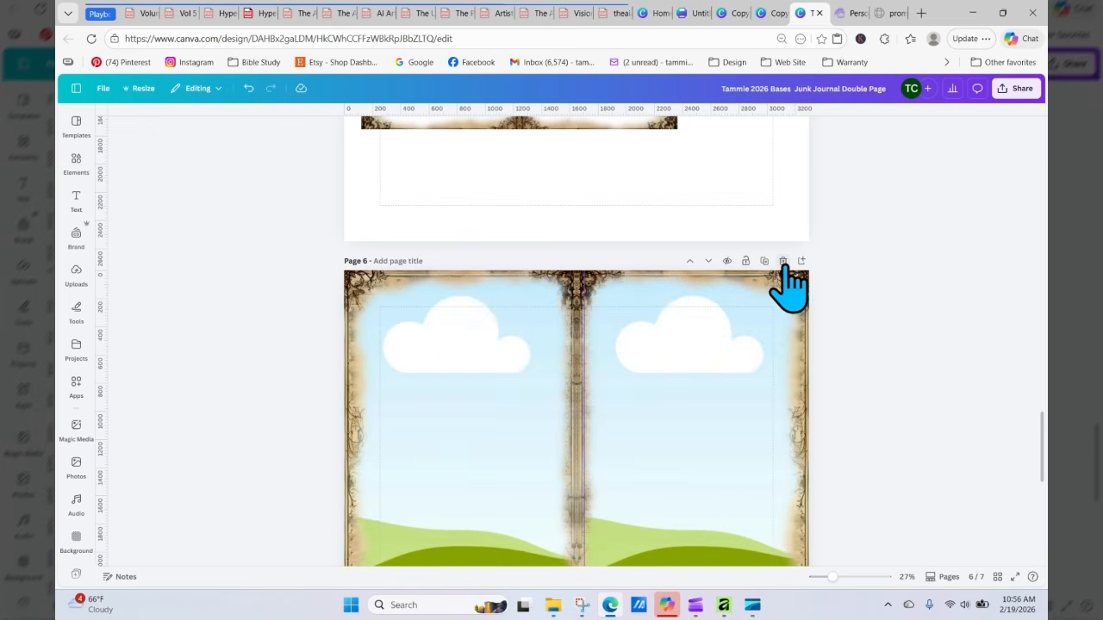
# Step: Undo the accidental deletion of the clouds spread and drag its torn border frame off the page
pyautogui.click(783, 261)
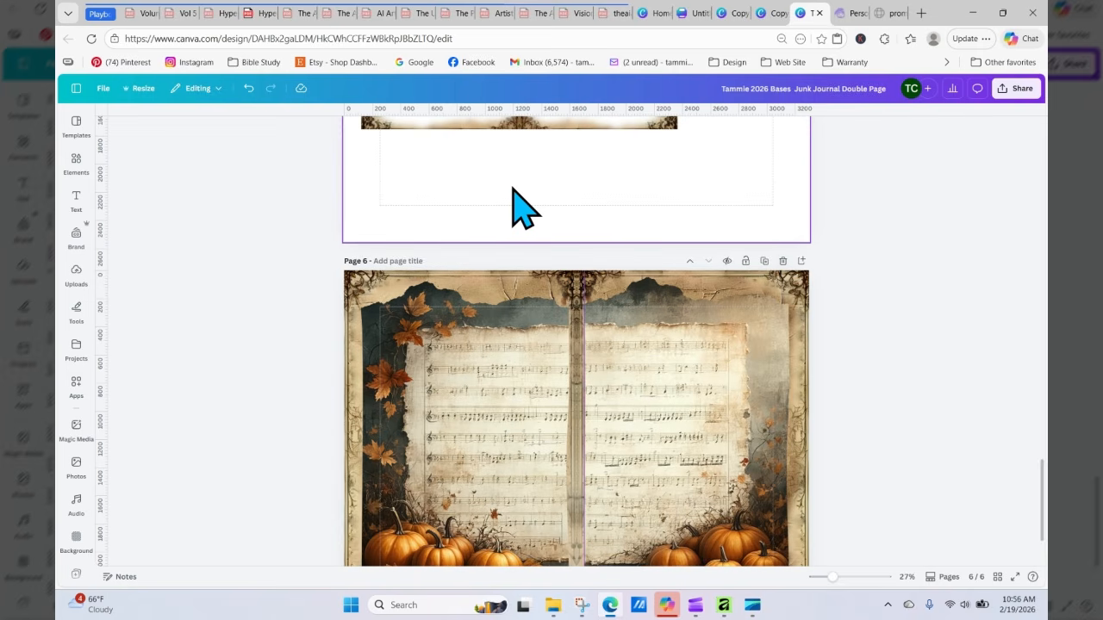
pyautogui.click(249, 88)
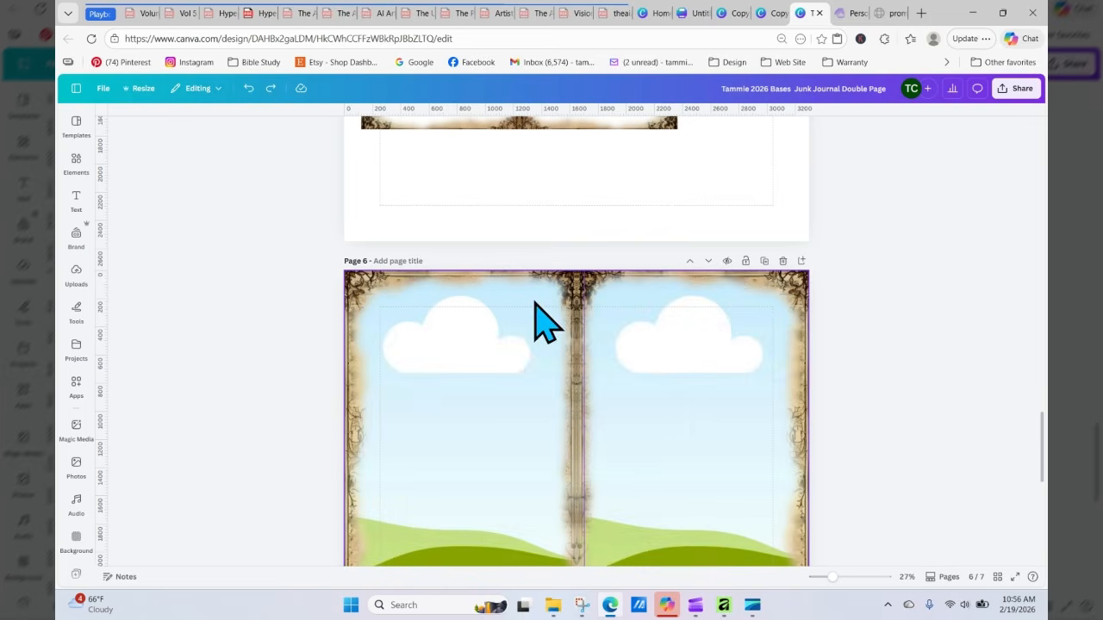
pyautogui.click(584, 302)
pyautogui.moveTo(583, 308); pyautogui.dragTo(67, 124)
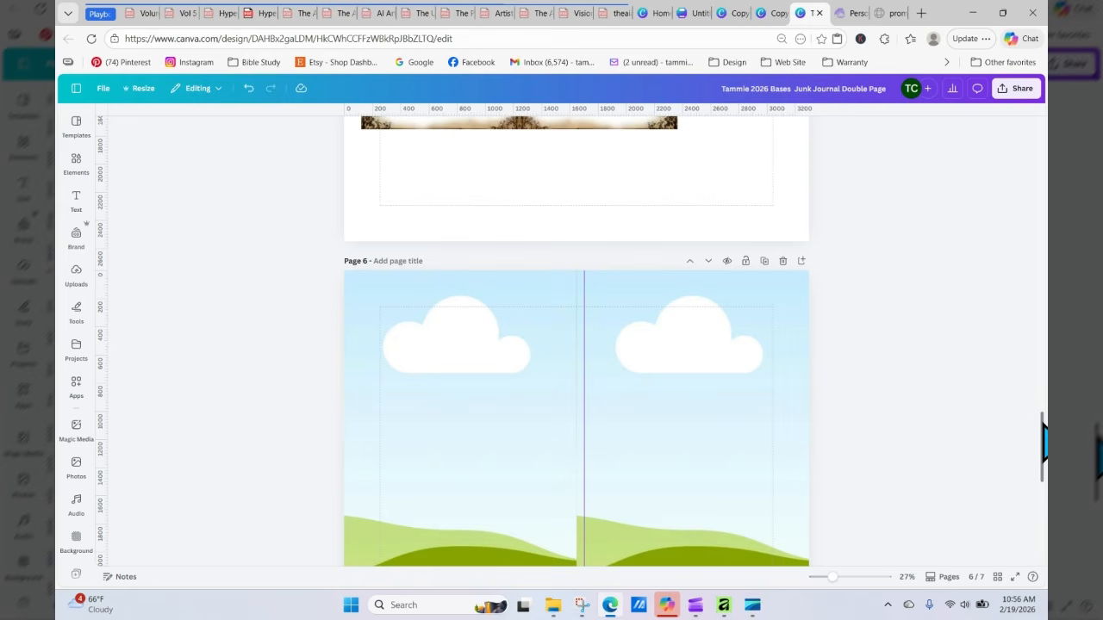
# Step: Delete the two images layered over the right page of the pumpkin sheet-music spread at page 7
pyautogui.moveTo(1043, 439); pyautogui.dragTo(1044, 501)
pyautogui.click(760, 386)
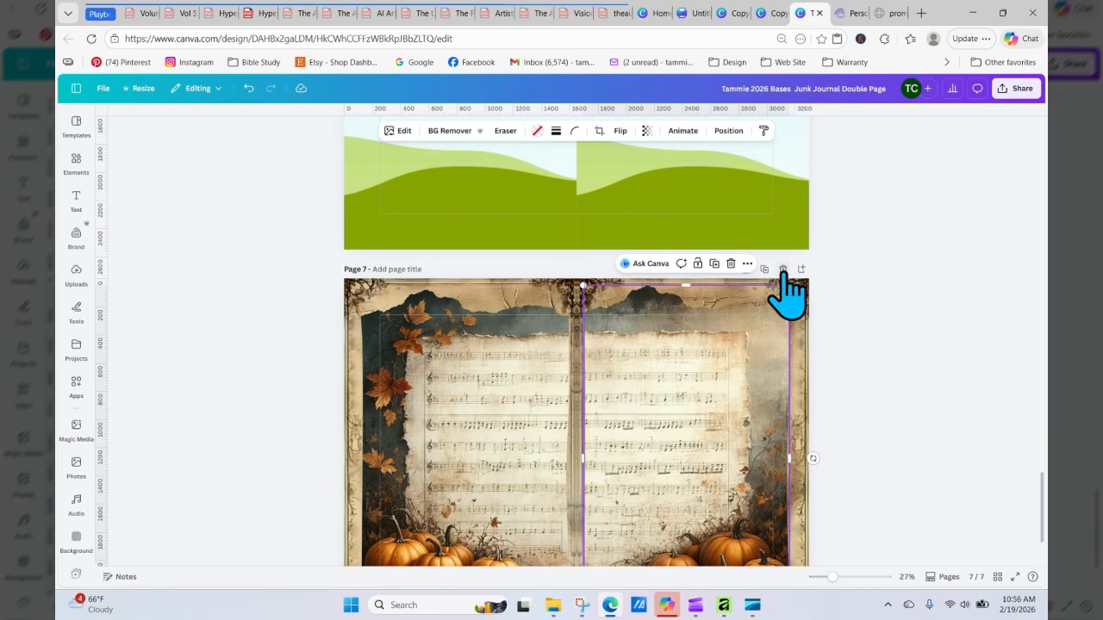
pyautogui.click(732, 265)
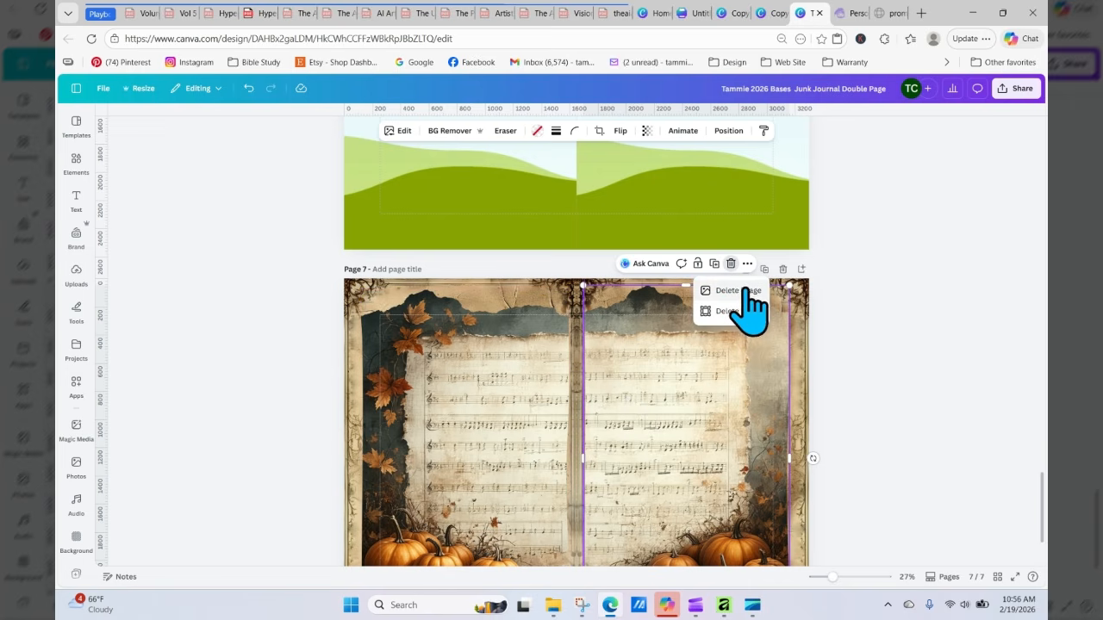
pyautogui.click(739, 289)
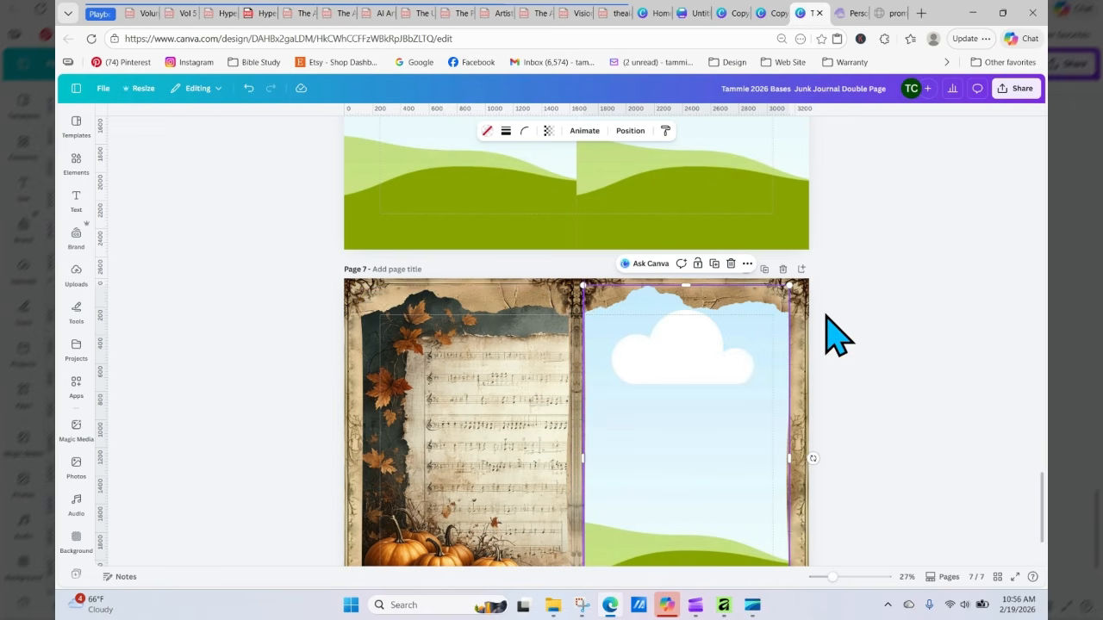
pyautogui.click(731, 264)
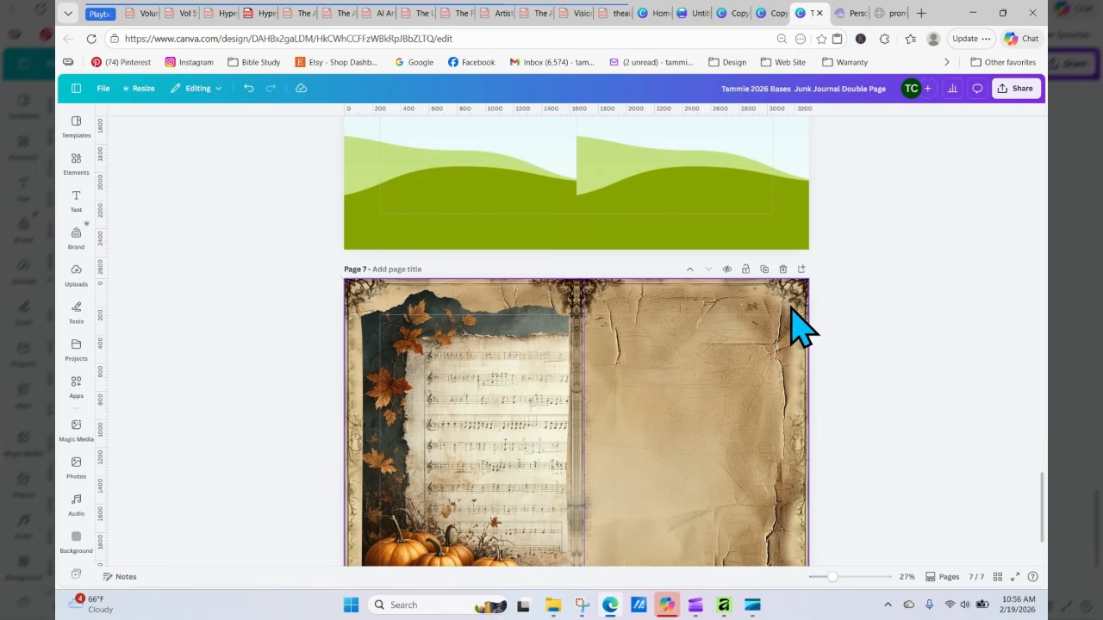
# Step: Duplicate the pumpkin sheet-music spread, then delete the copy and the spread at page 7
pyautogui.click(764, 269)
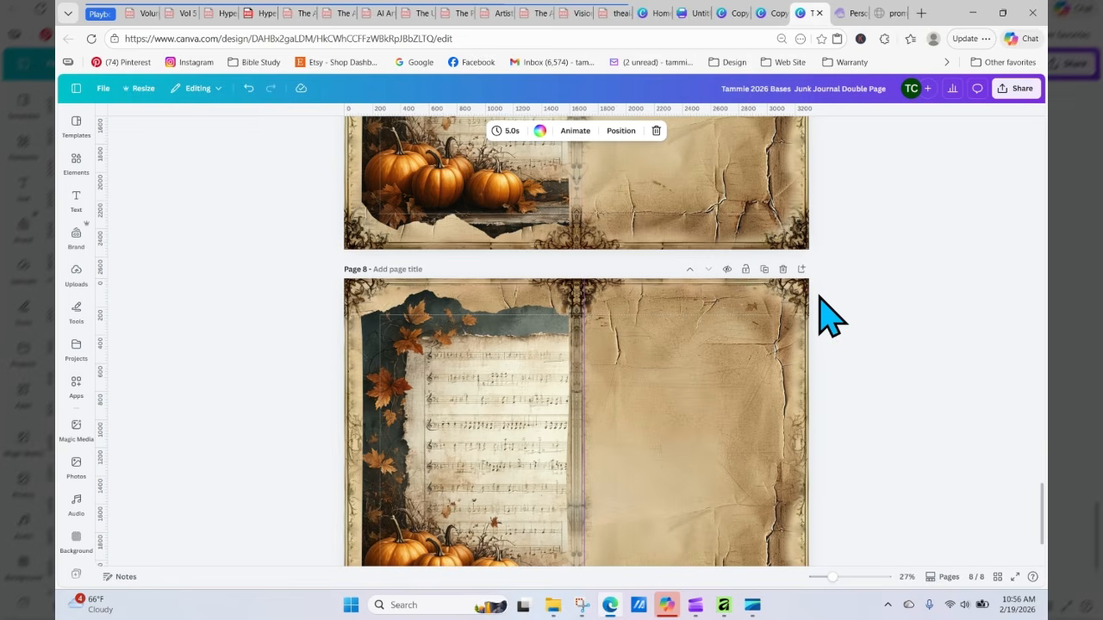
pyautogui.click(782, 269)
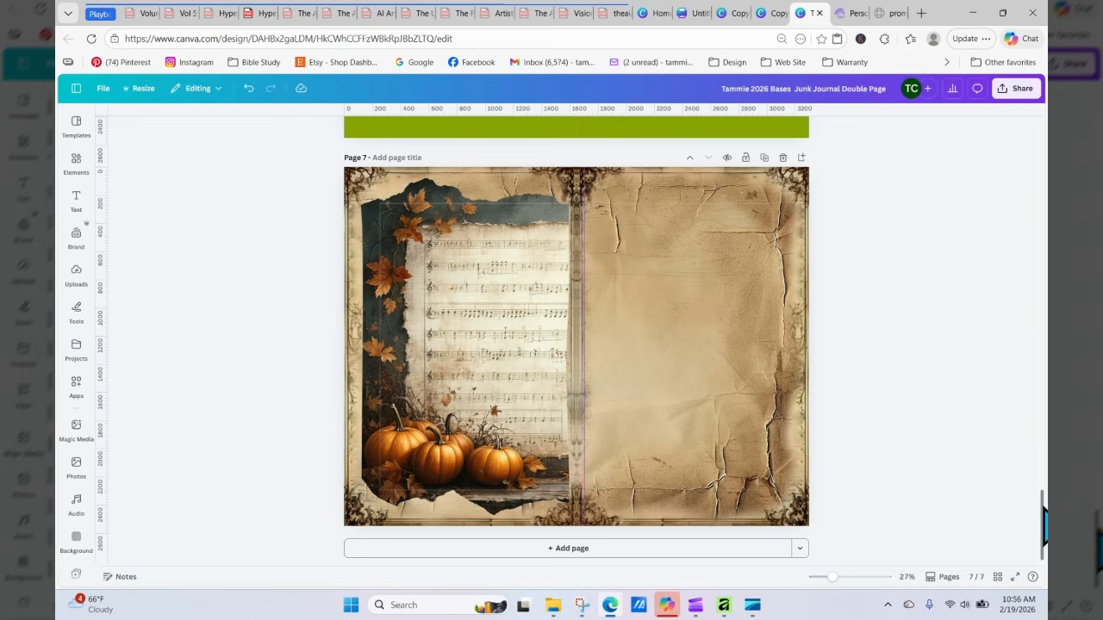
pyautogui.scroll(4, 801, 517)
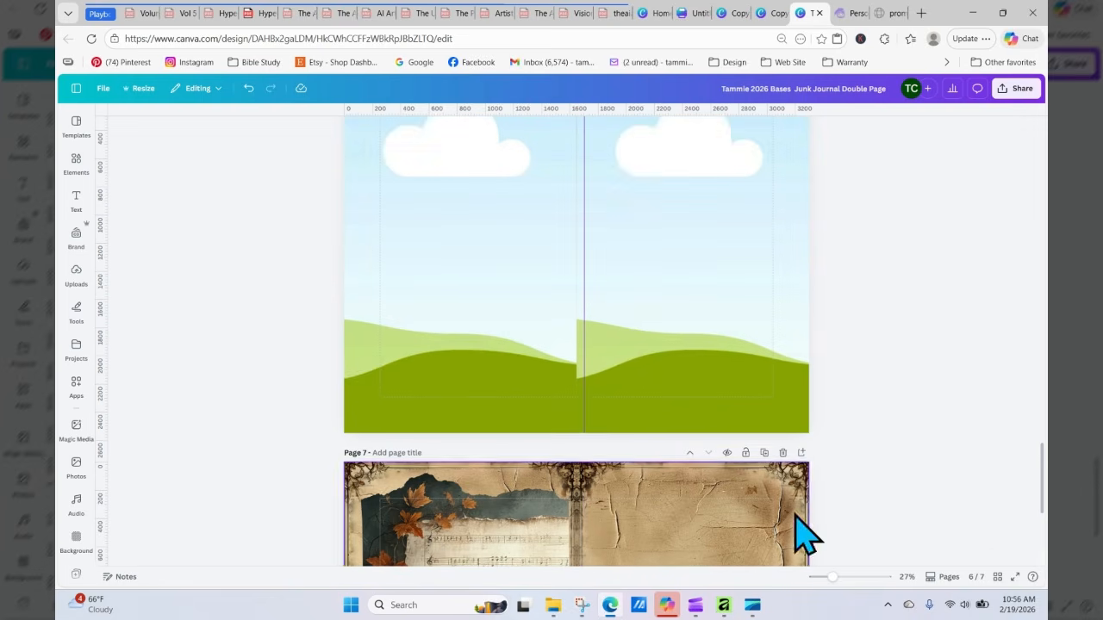
pyautogui.click(783, 455)
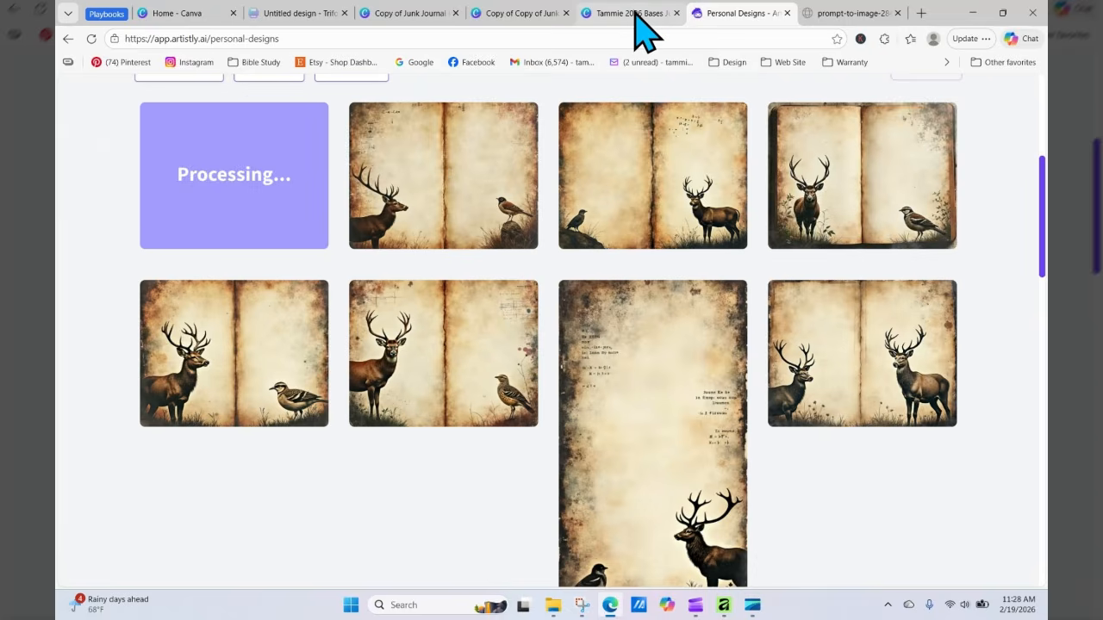
# Step: Show the page thumbnails strip below the deer spread
pyautogui.click(633, 16)
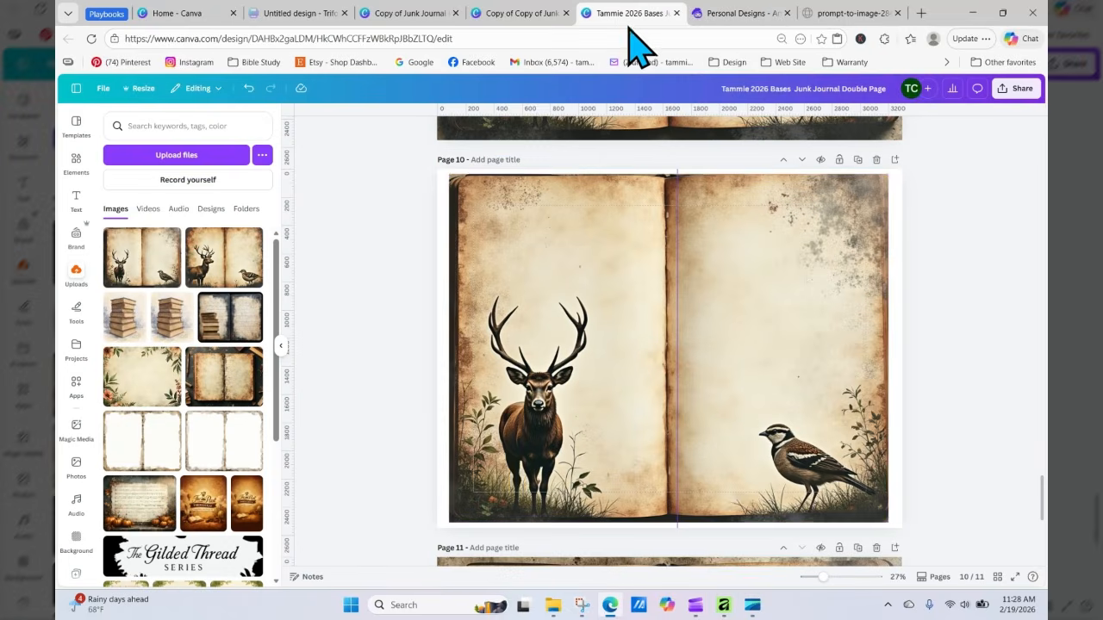
pyautogui.click(514, 298)
pyautogui.click(943, 519)
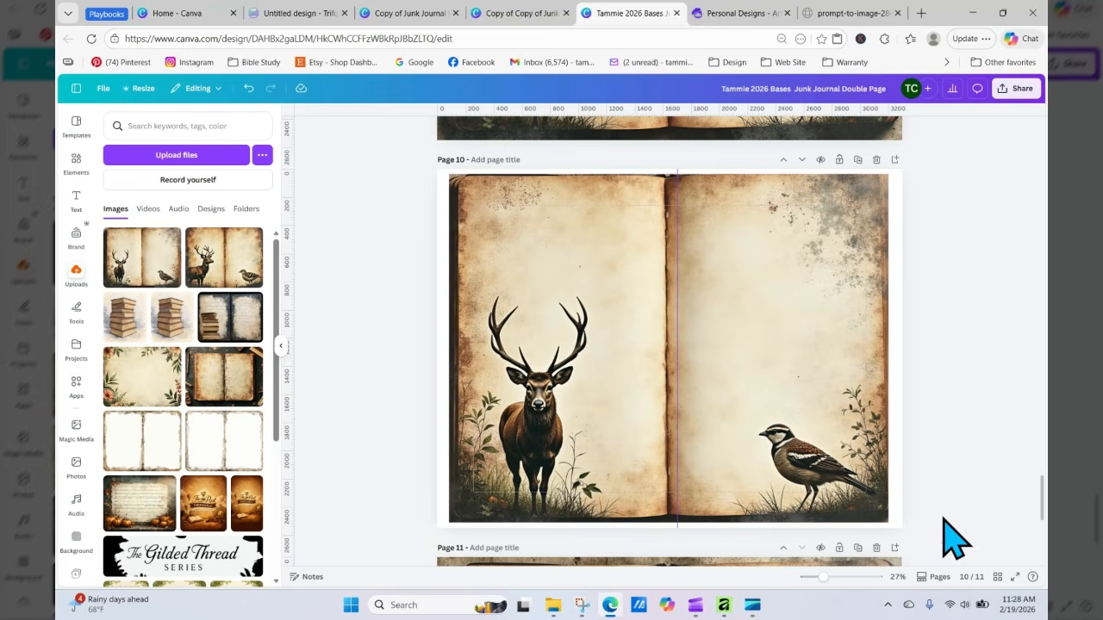
pyautogui.click(940, 581)
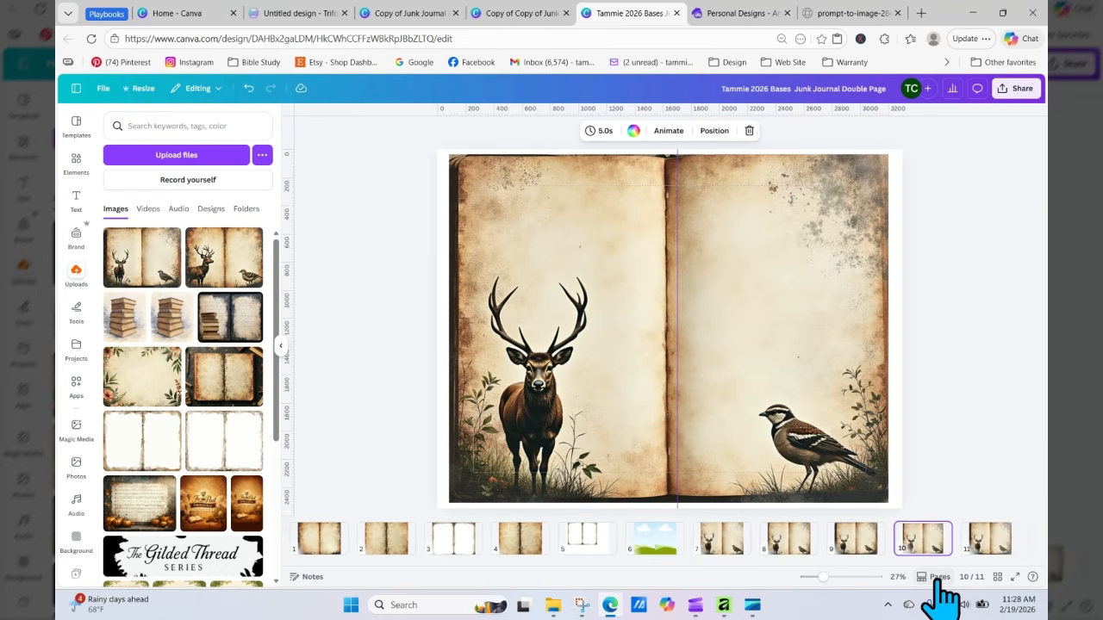
# Step: Add a blank page directly after the clouds spread at page 6
pyautogui.click(971, 420)
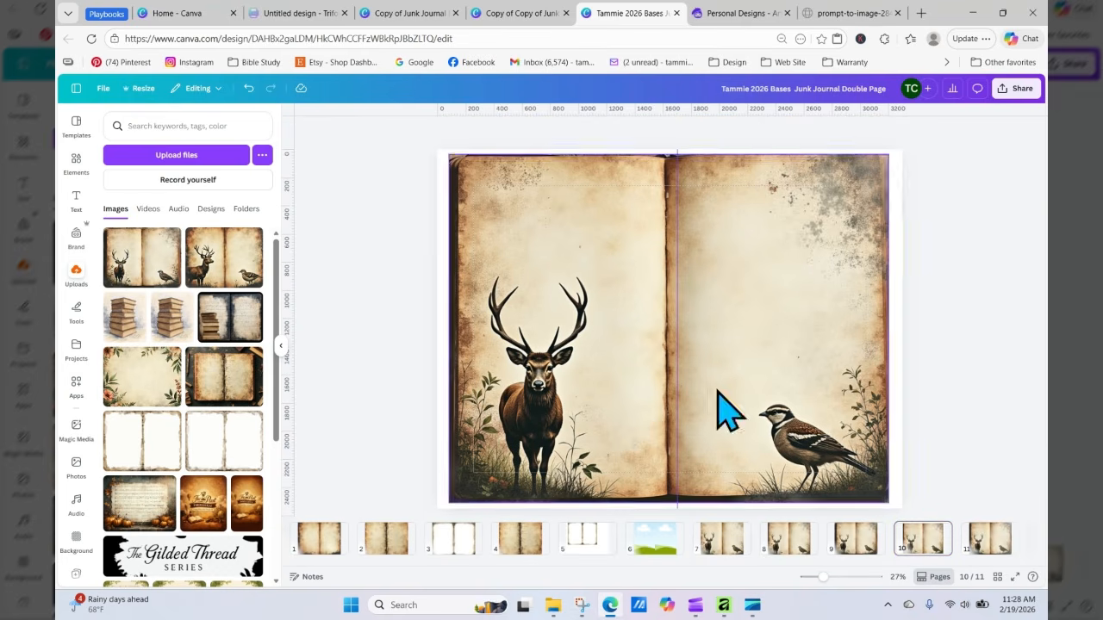
pyautogui.click(655, 545)
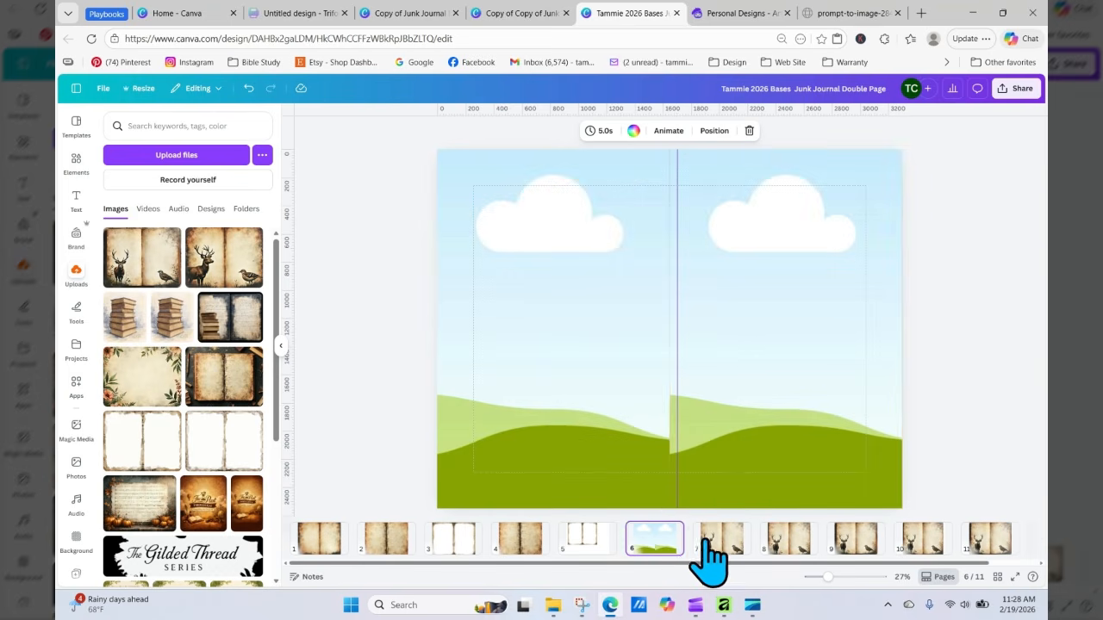
pyautogui.moveTo(695, 532)
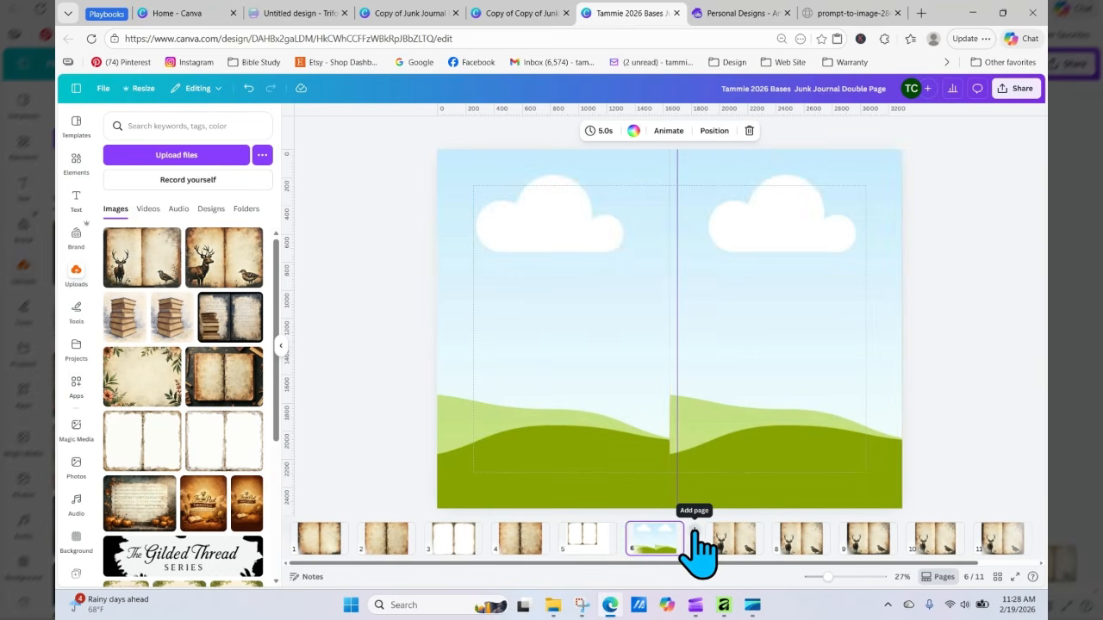
pyautogui.click(695, 545)
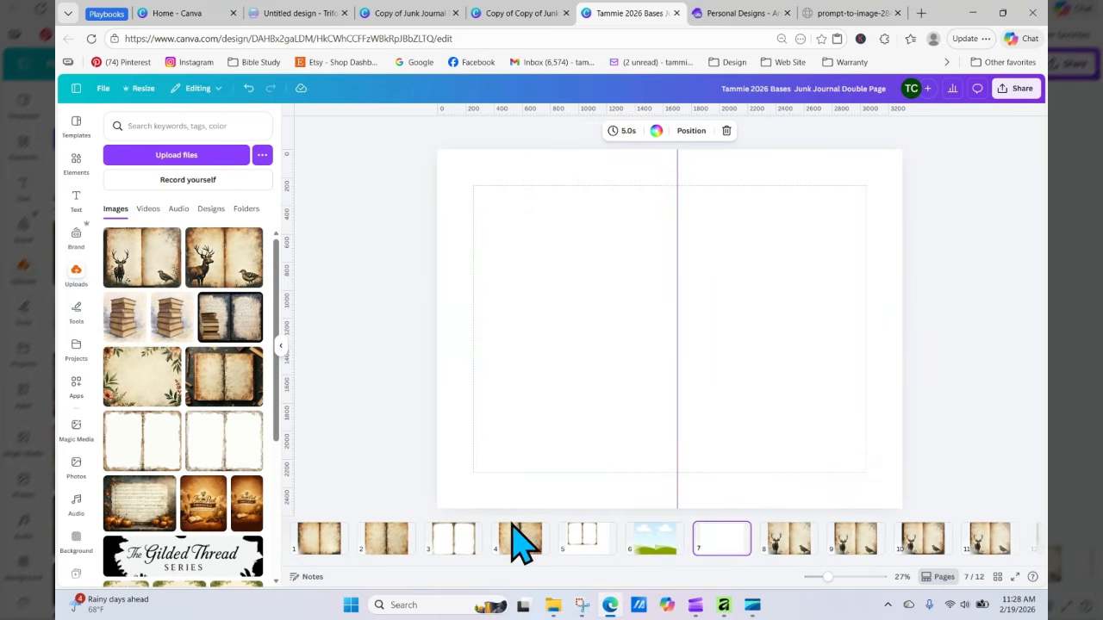
# Step: Duplicate the grunge text spread at page 2
pyautogui.click(387, 539)
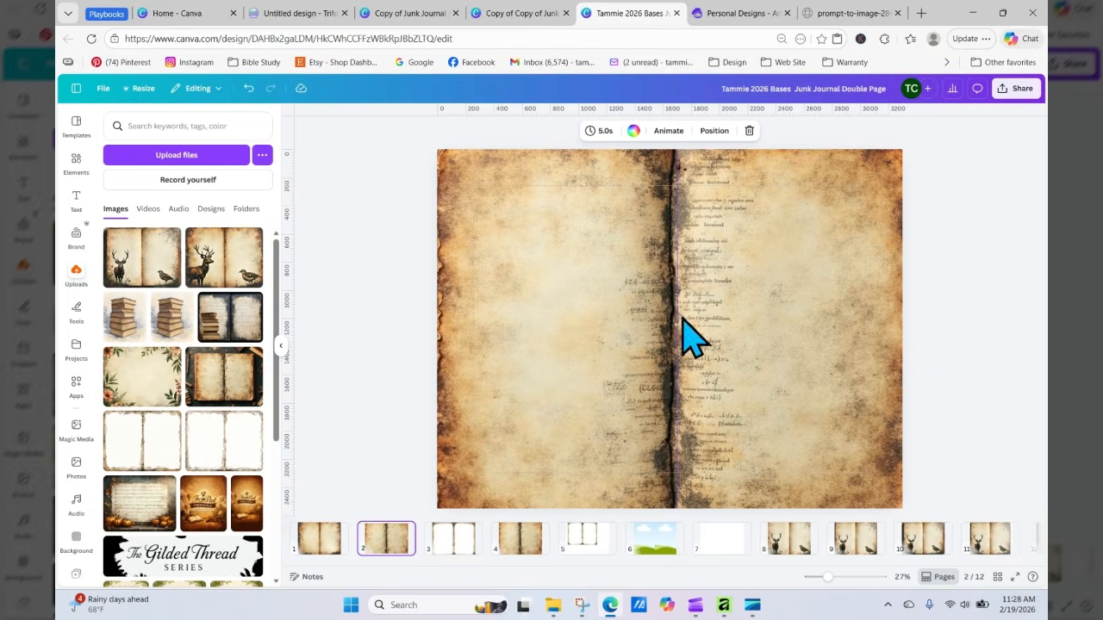
pyautogui.click(403, 531)
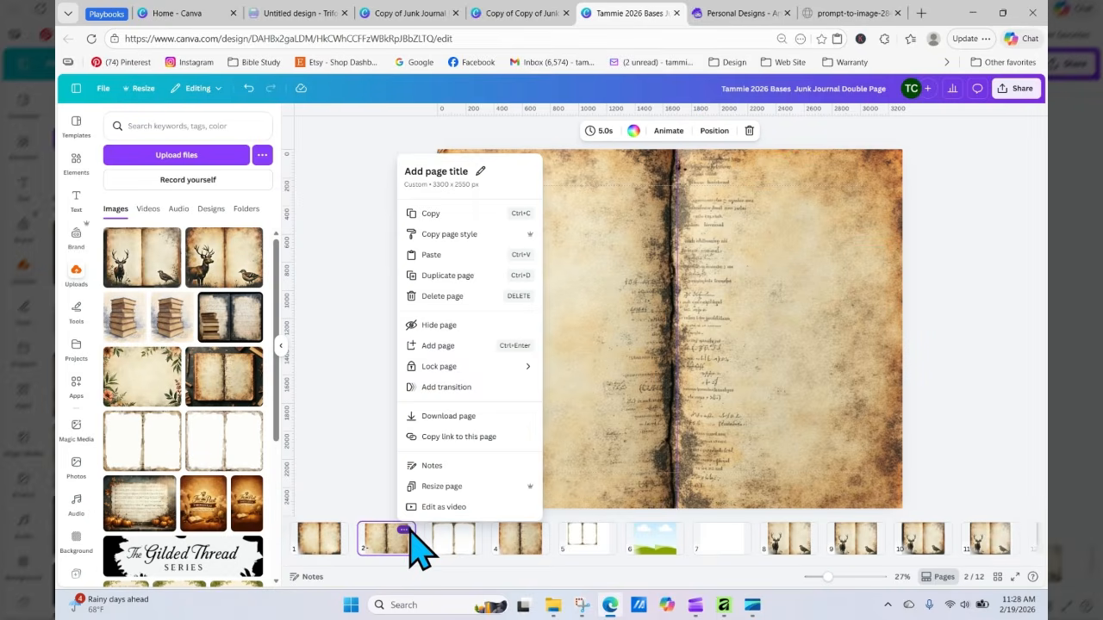
pyautogui.click(478, 276)
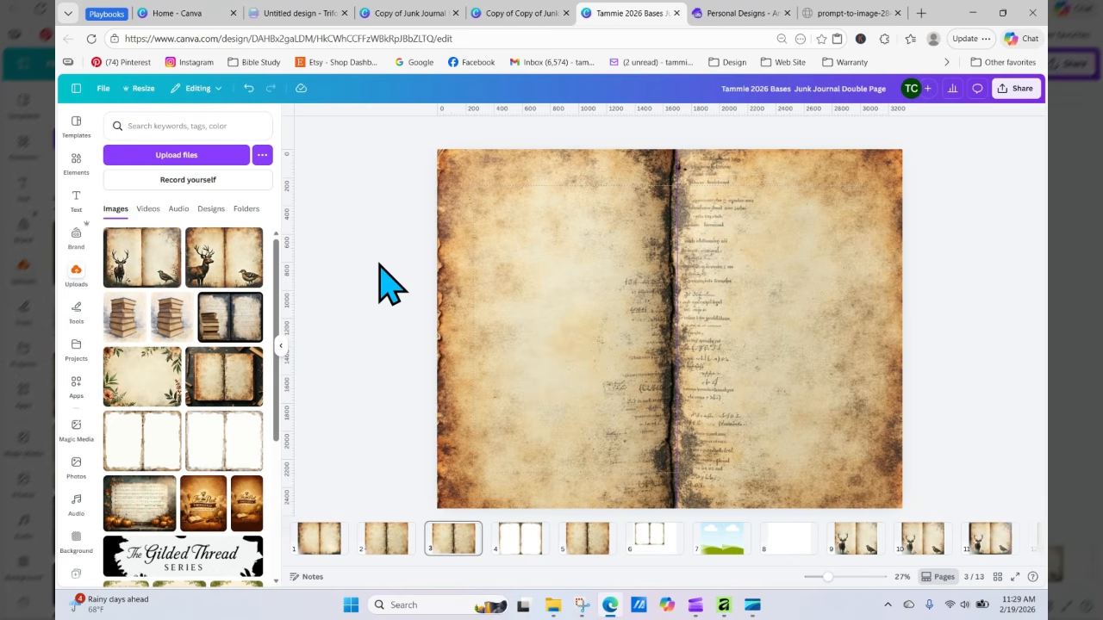
# Step: Add a torn paper frame from the Frames elements and stretch it over the left page of the page 3 spread
pyautogui.click(75, 161)
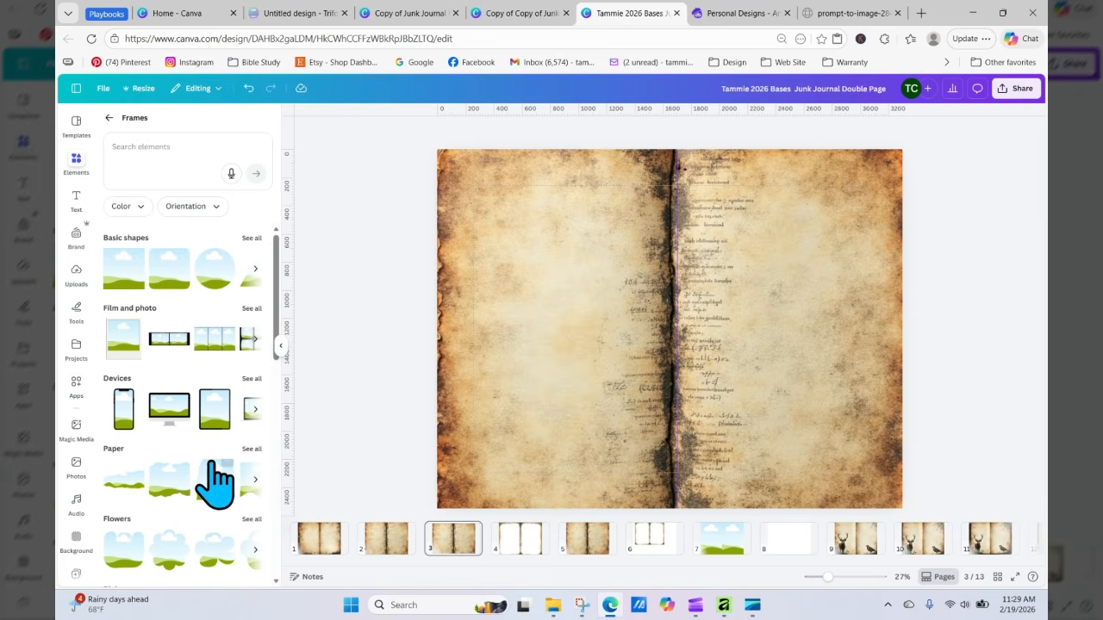
pyautogui.click(252, 449)
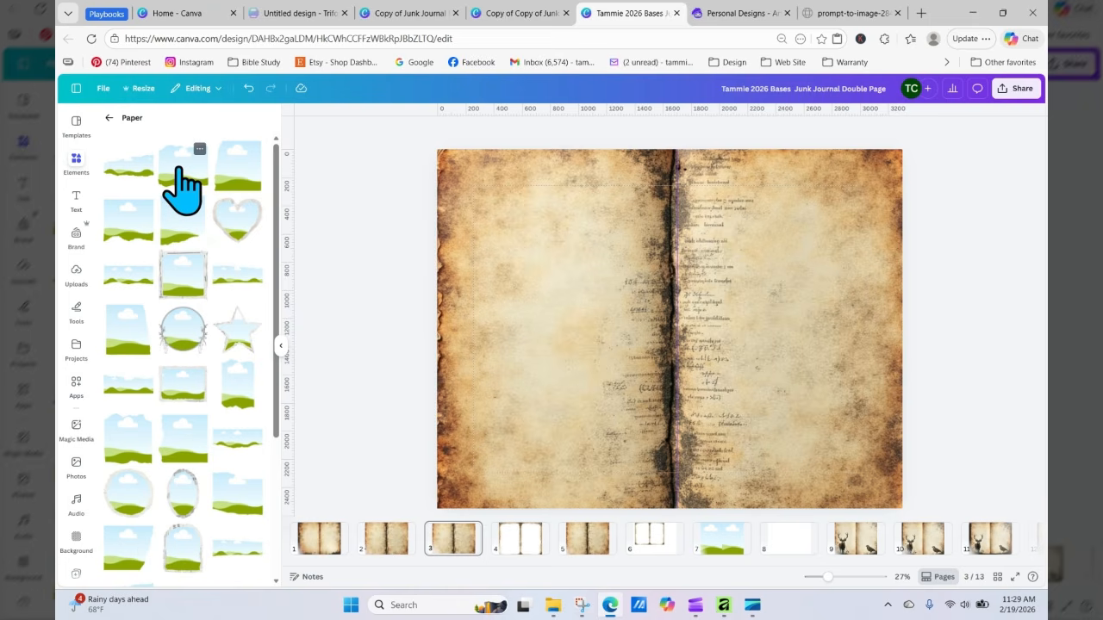
pyautogui.moveTo(640, 318); pyautogui.dragTo(525, 233)
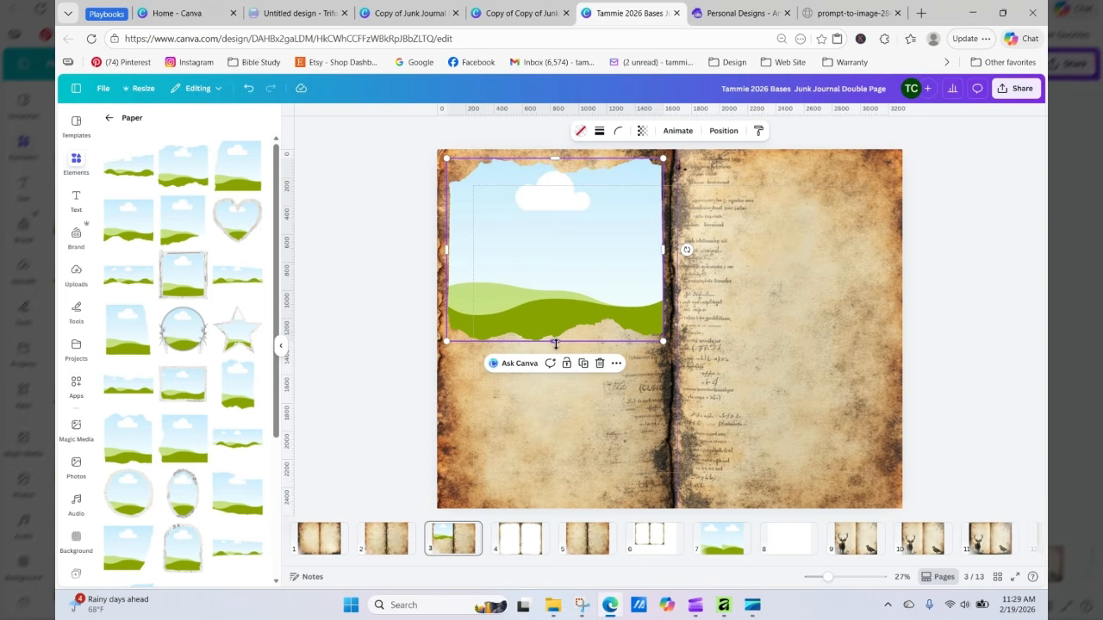
pyautogui.moveTo(555, 342); pyautogui.dragTo(555, 498)
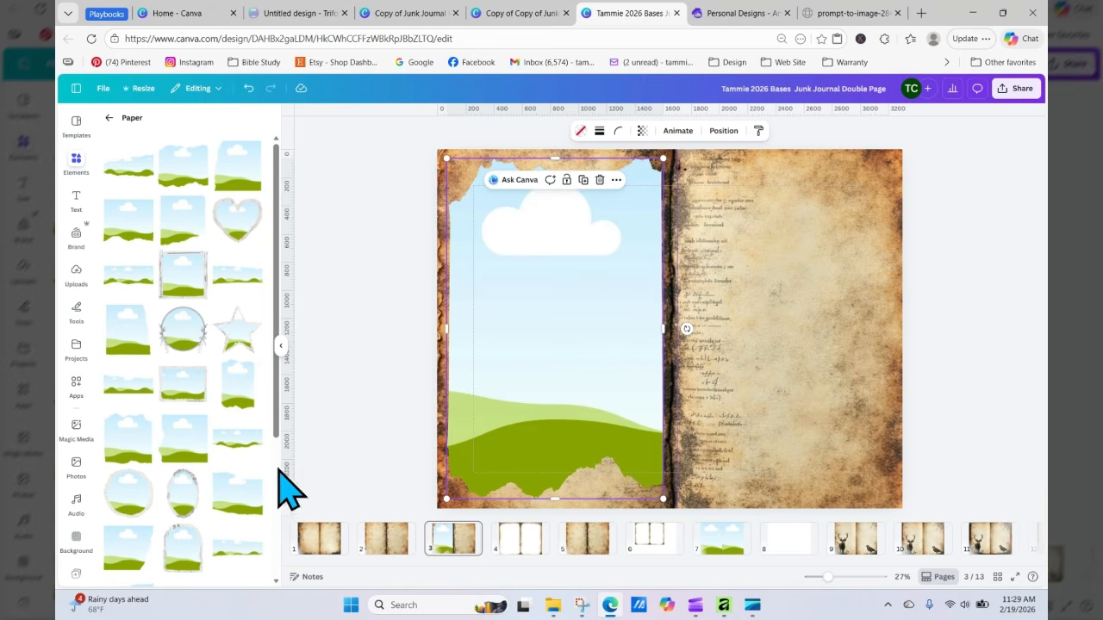
# Step: Add a second torn paper frame and move and resize it to cover the right page
pyautogui.click(244, 411)
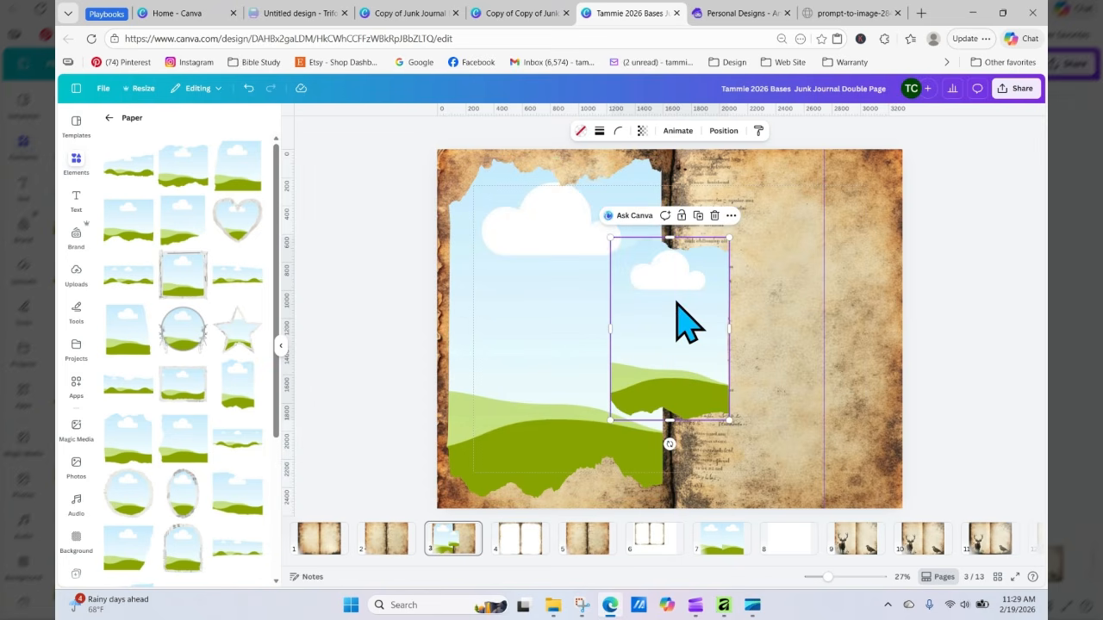
pyautogui.moveTo(686, 323); pyautogui.dragTo(743, 215)
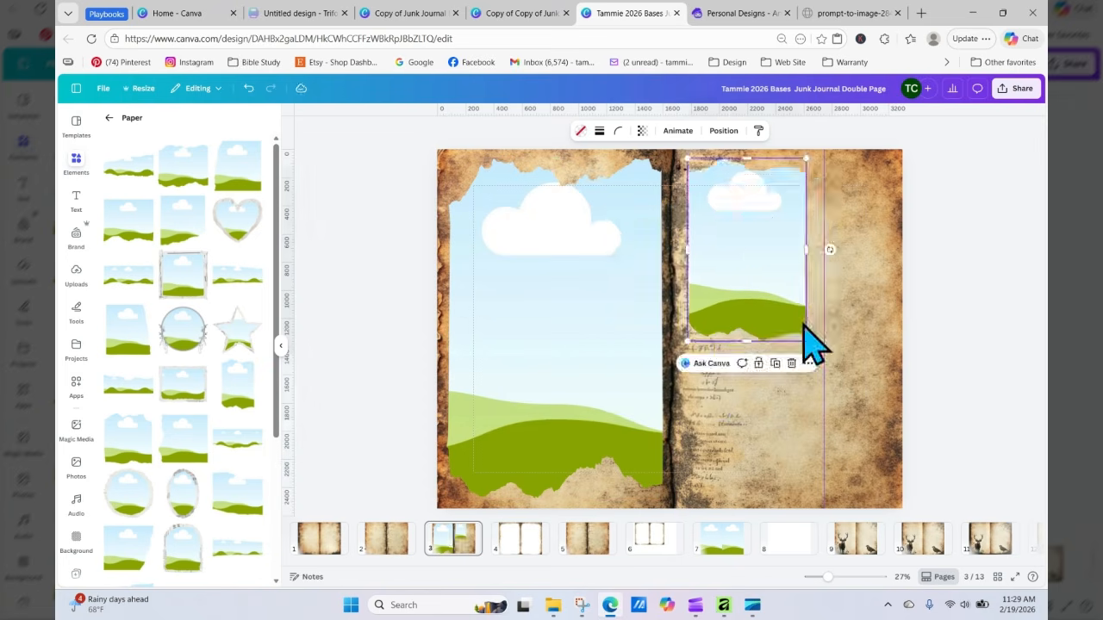
pyautogui.moveTo(812, 345); pyautogui.dragTo(852, 469)
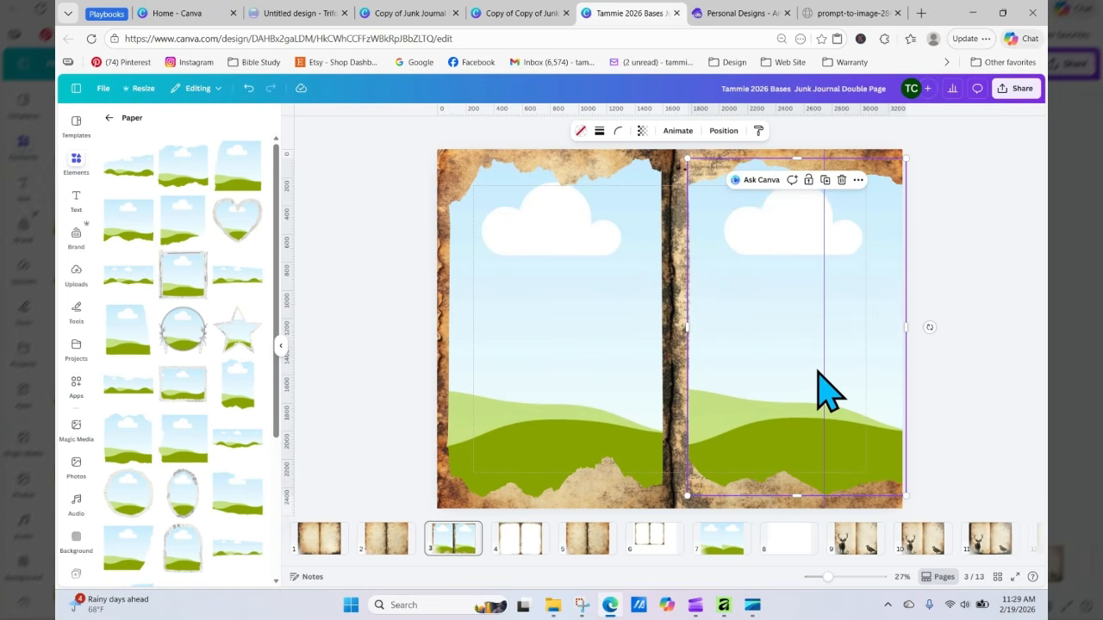
pyautogui.moveTo(820, 386); pyautogui.dragTo(808, 363)
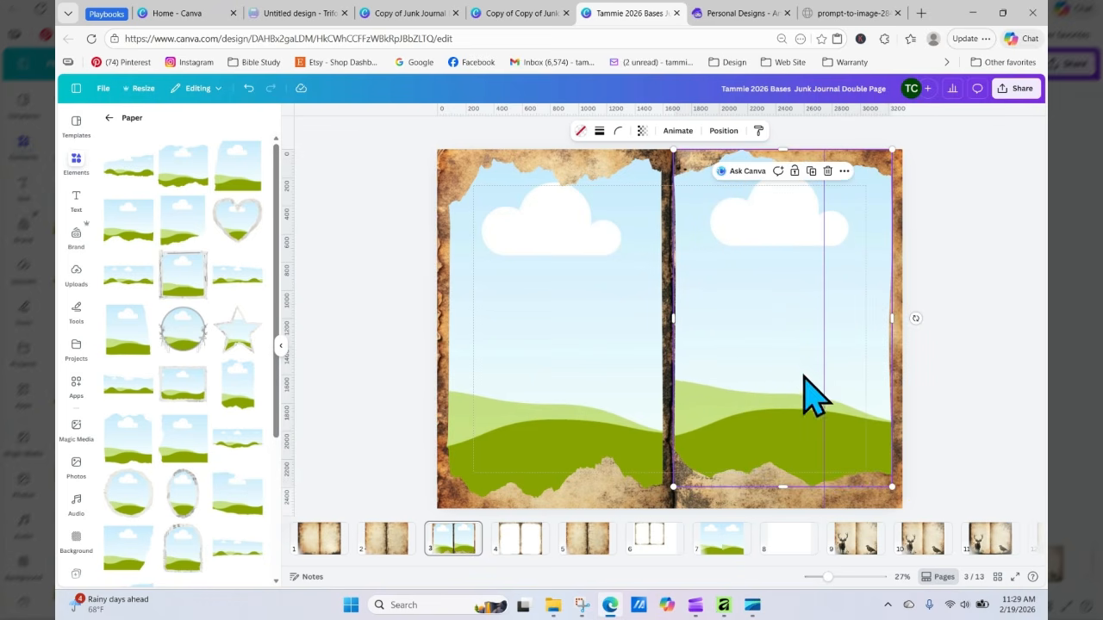
# Step: Nudge the left page's paper frame into place and open the uploads
pyautogui.click(603, 361)
pyautogui.moveTo(603, 360)
pyautogui.mouseDown()
pyautogui.moveTo(593, 353)
pyautogui.moveTo(598, 373)
pyautogui.mouseUp()
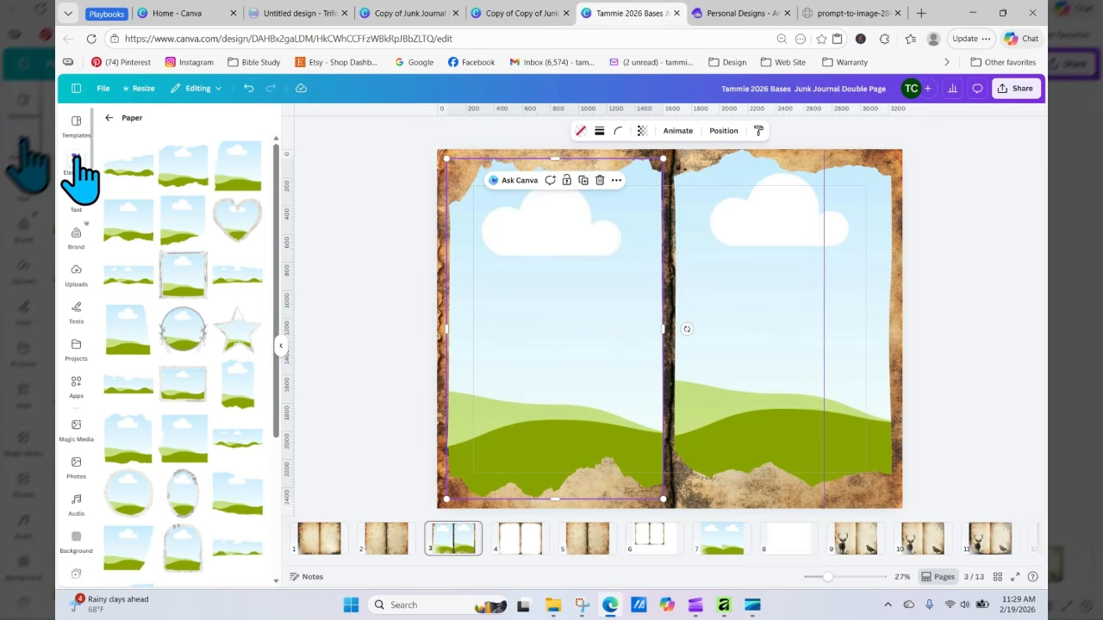
pyautogui.click(77, 274)
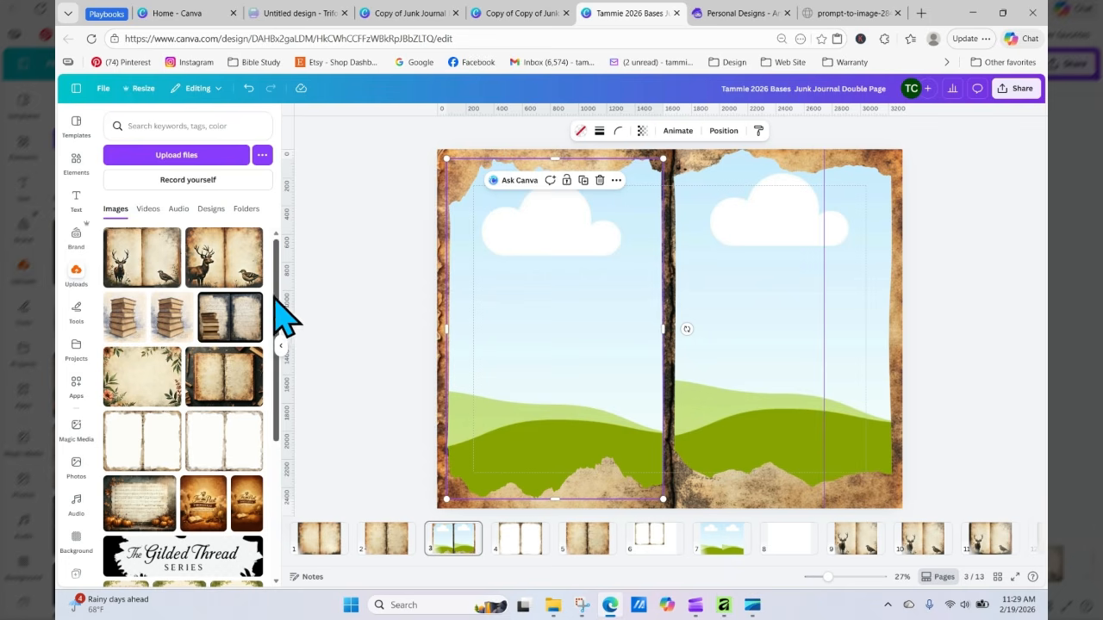
# Step: Fill the left page frame with the stag-and-bird upload and reposition the image inside it to show the stag
pyautogui.moveTo(276, 295); pyautogui.dragTo(276, 436)
pyautogui.moveTo(285, 474); pyautogui.dragTo(276, 370)
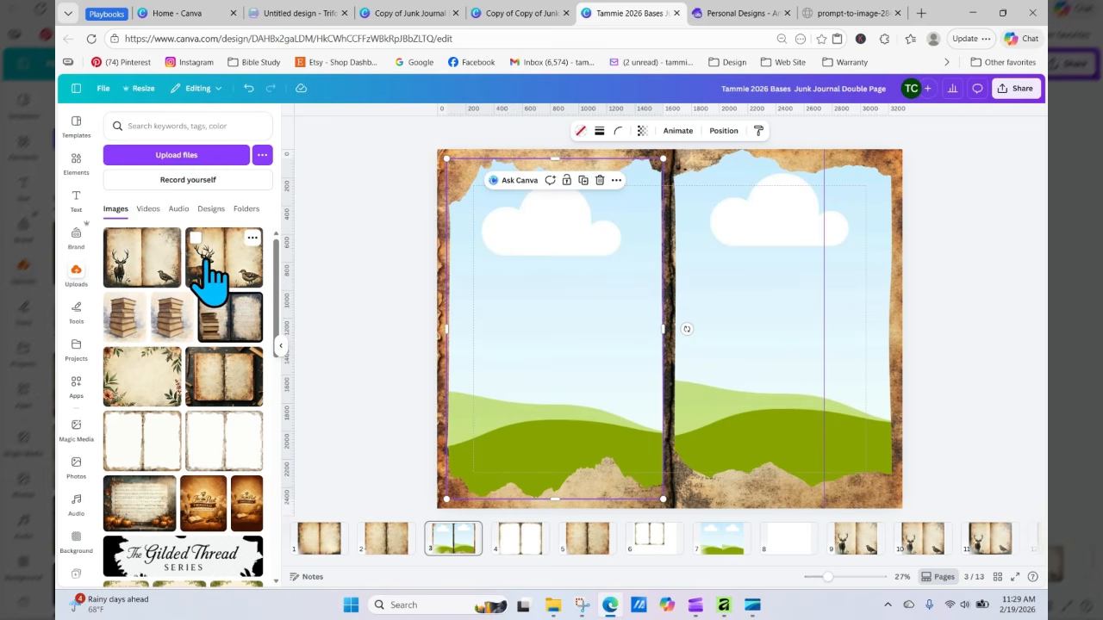
pyautogui.moveTo(211, 275); pyautogui.dragTo(505, 290)
pyautogui.doubleClick(520, 279)
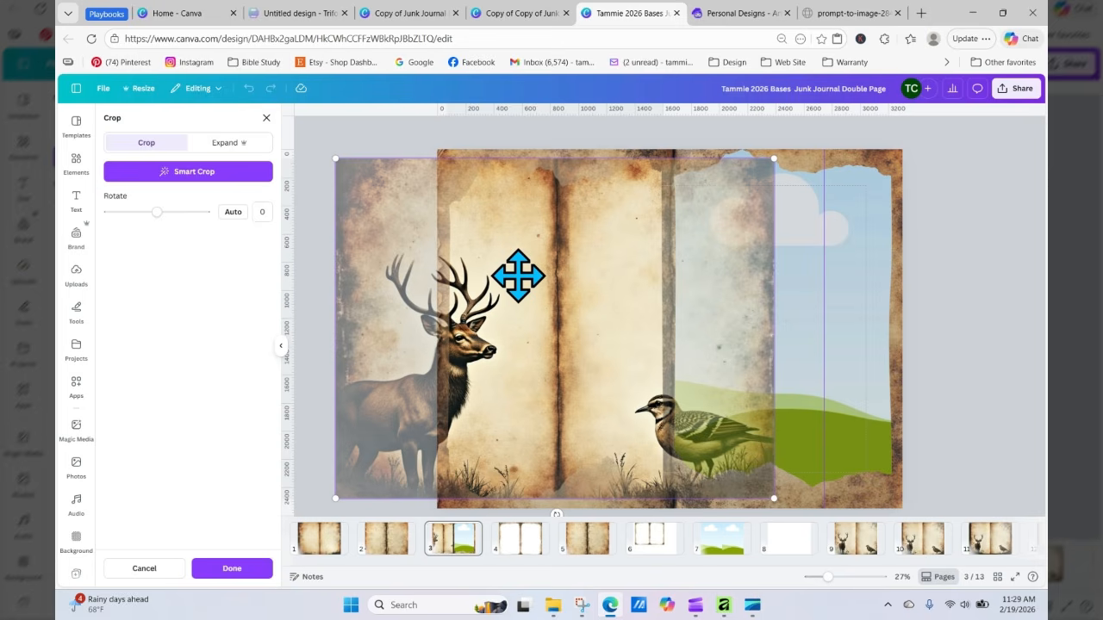
pyautogui.moveTo(518, 276); pyautogui.dragTo(633, 296)
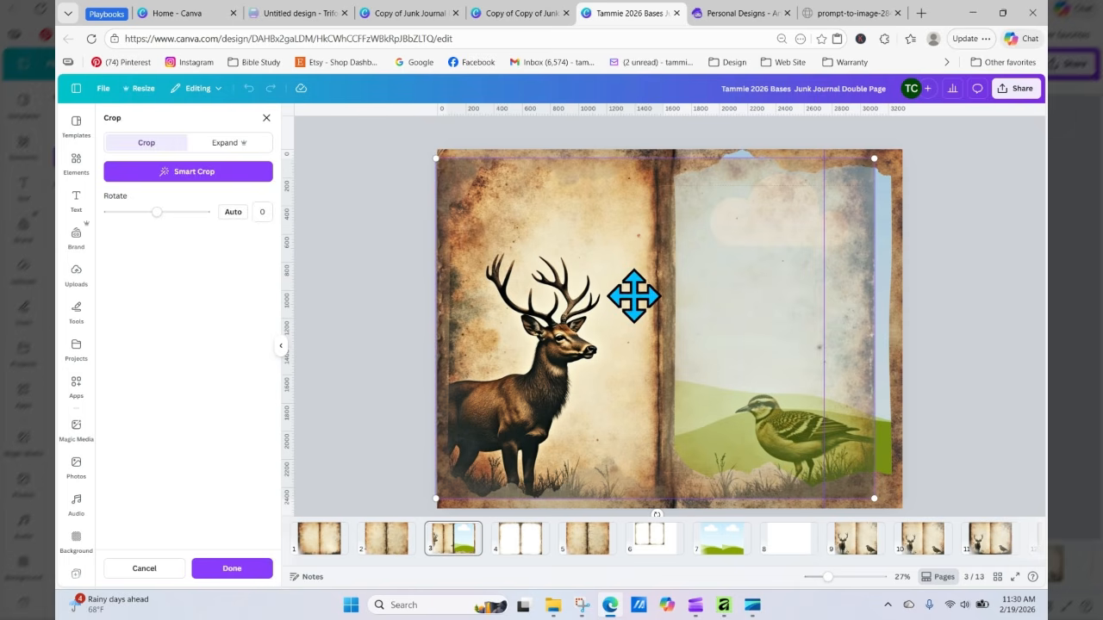
pyautogui.click(379, 297)
# Step: Fill the right page frame with the same upload and reposition it to show the bird
pyautogui.click(794, 345)
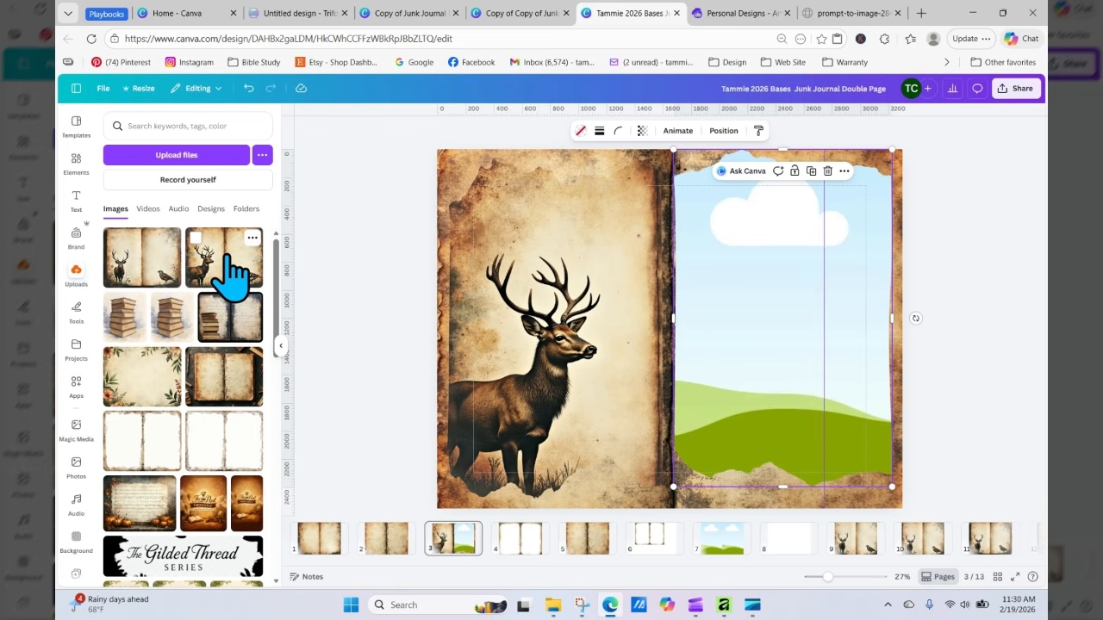
pyautogui.moveTo(229, 263); pyautogui.dragTo(612, 308)
pyautogui.doubleClick(705, 303)
pyautogui.click(960, 313)
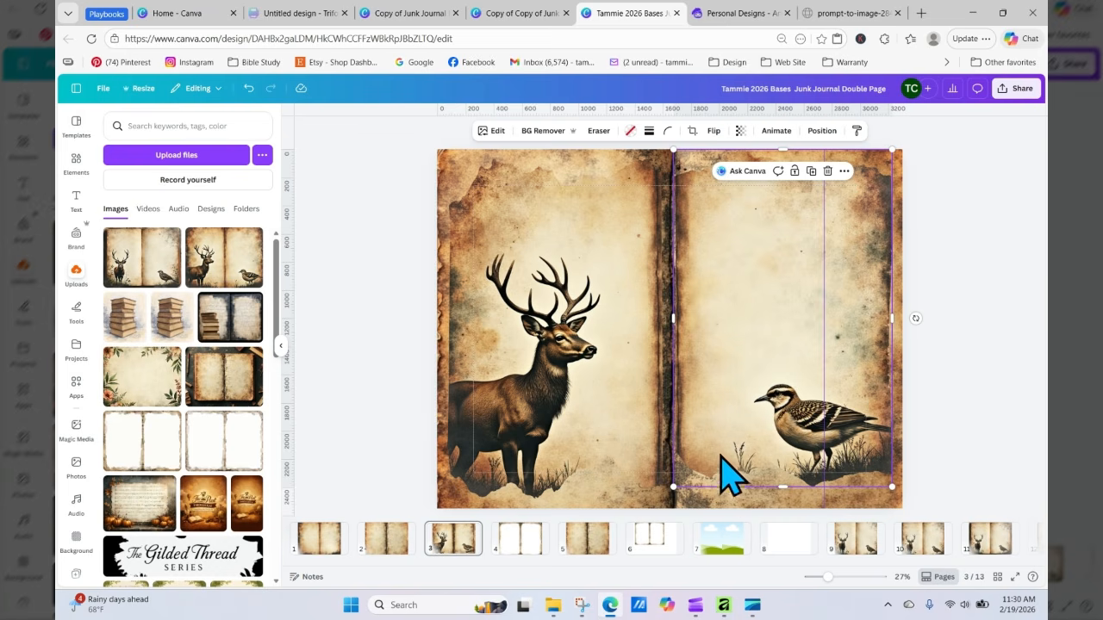
# Step: Replace the left frame's image with the other stag-and-bird upload and reposition it to center the stag
pyautogui.click(558, 419)
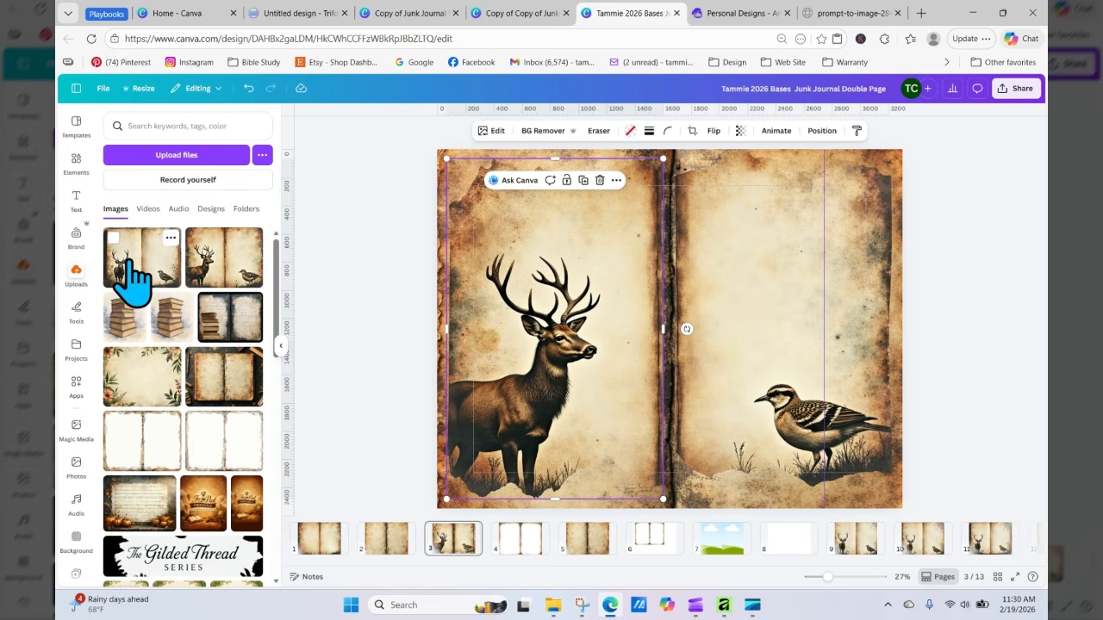
pyautogui.moveTo(128, 276); pyautogui.dragTo(475, 283)
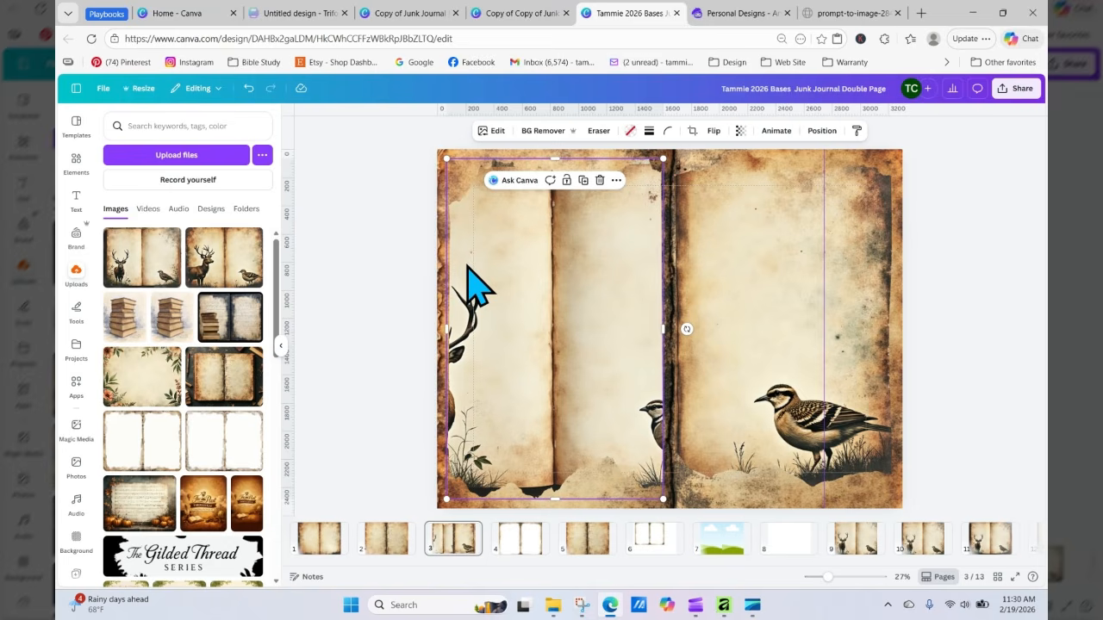
pyautogui.doubleClick(528, 353)
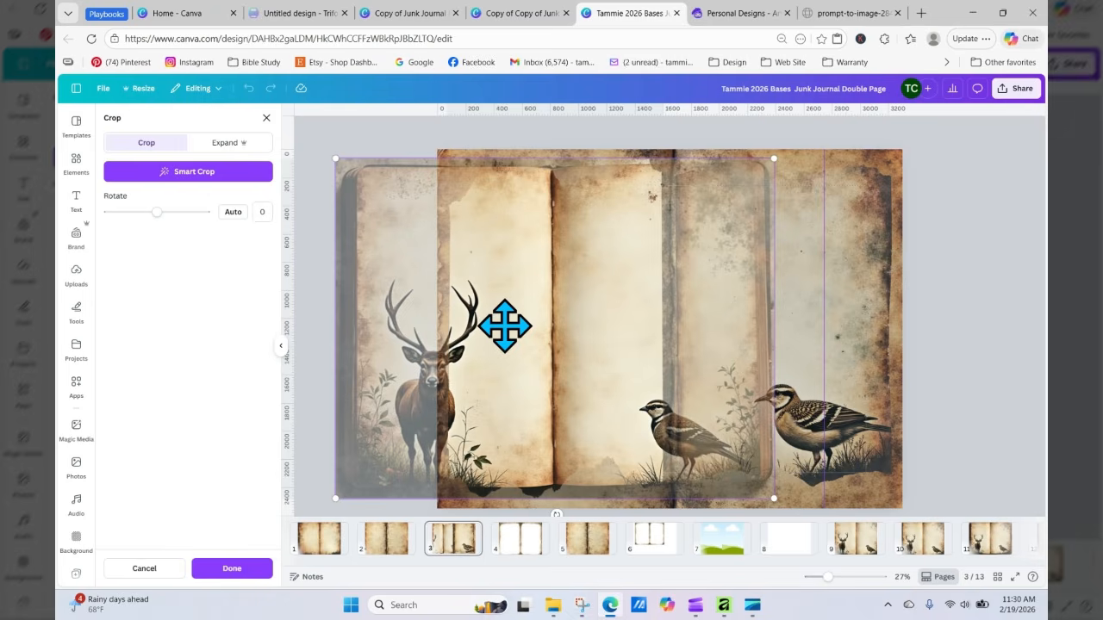
pyautogui.moveTo(503, 327); pyautogui.dragTo(610, 386)
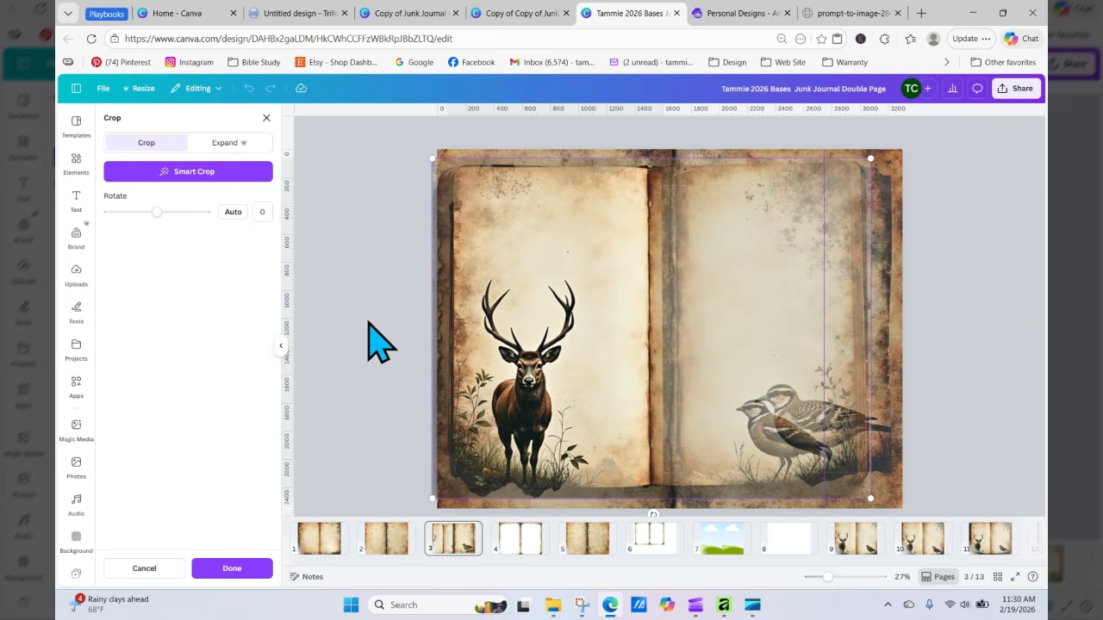
pyautogui.click(354, 332)
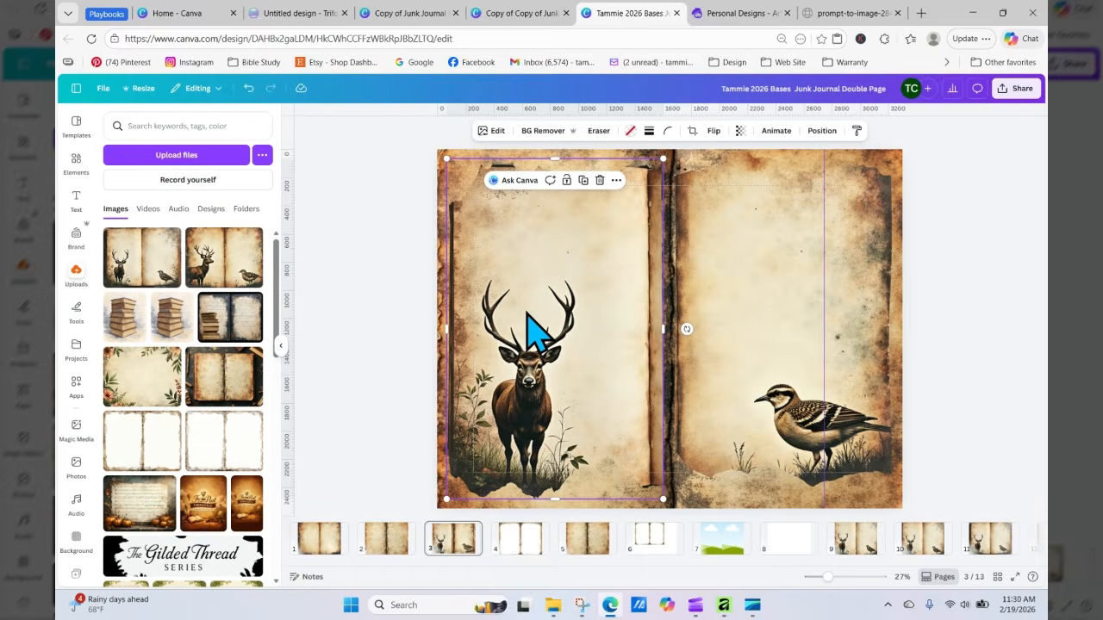
# Step: Replace the right frame's image with that same upload and reposition it to show its bird
pyautogui.moveTo(527, 316); pyautogui.dragTo(527, 311)
pyautogui.click(693, 321)
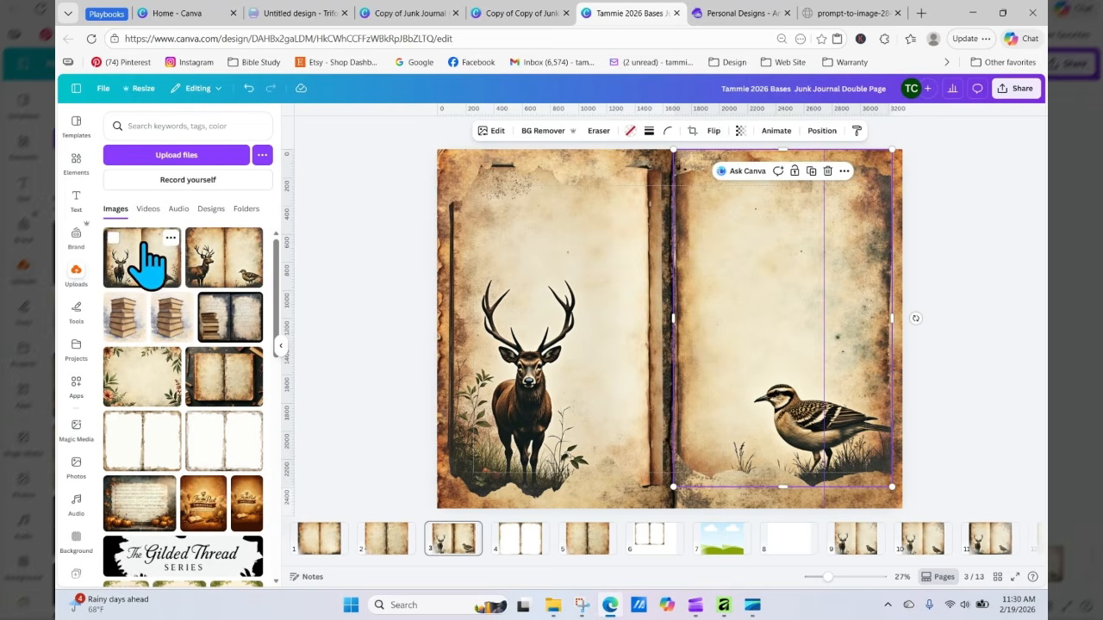
pyautogui.moveTo(150, 255); pyautogui.dragTo(599, 293)
pyautogui.doubleClick(706, 311)
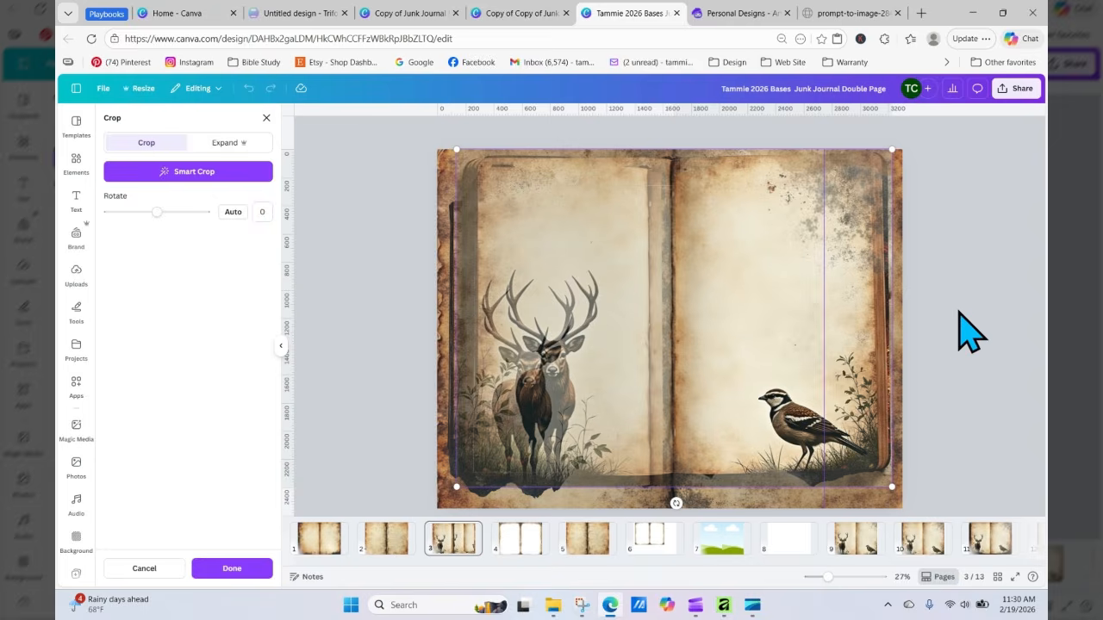
pyautogui.click(971, 331)
pyautogui.click(948, 254)
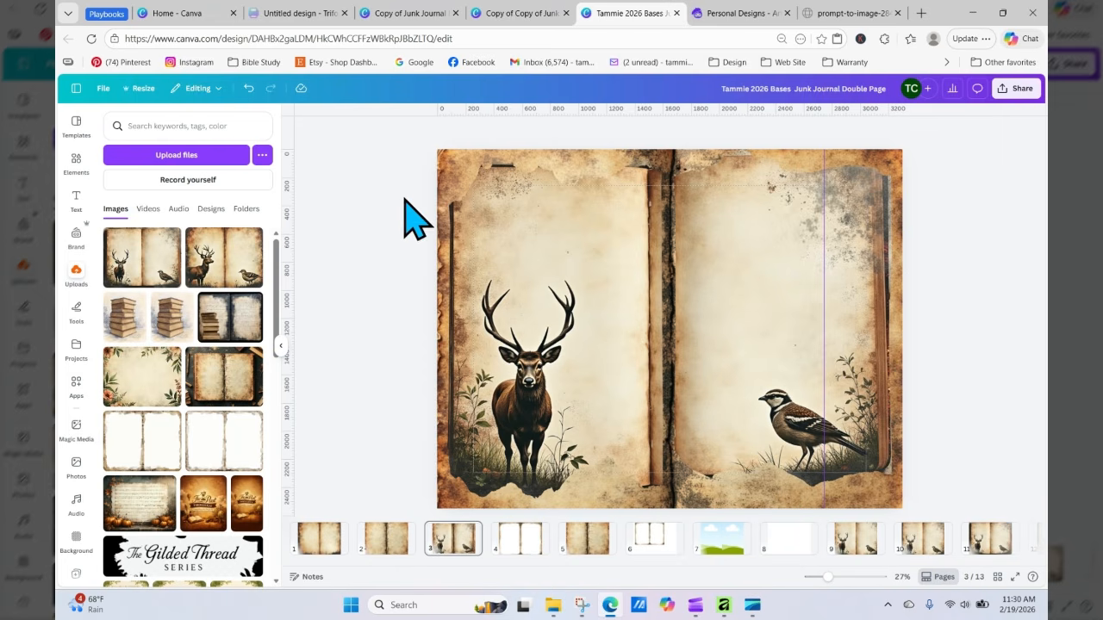
# Step: On page 8, add a torn paper landscape frame from Paper elements and stretch it over the left page
pyautogui.click(786, 541)
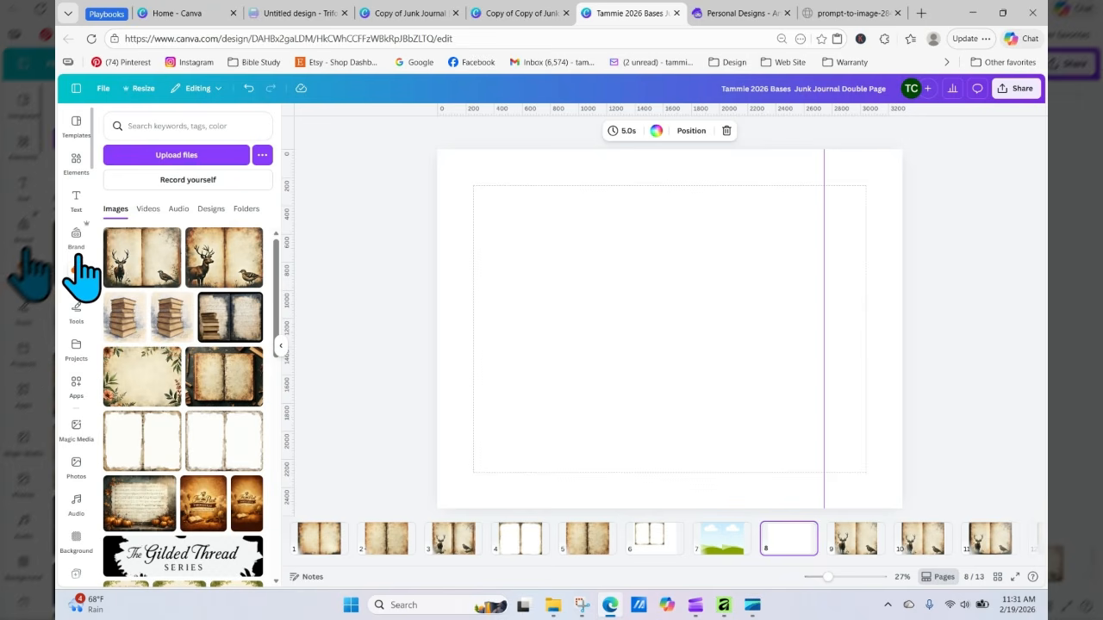
pyautogui.click(75, 162)
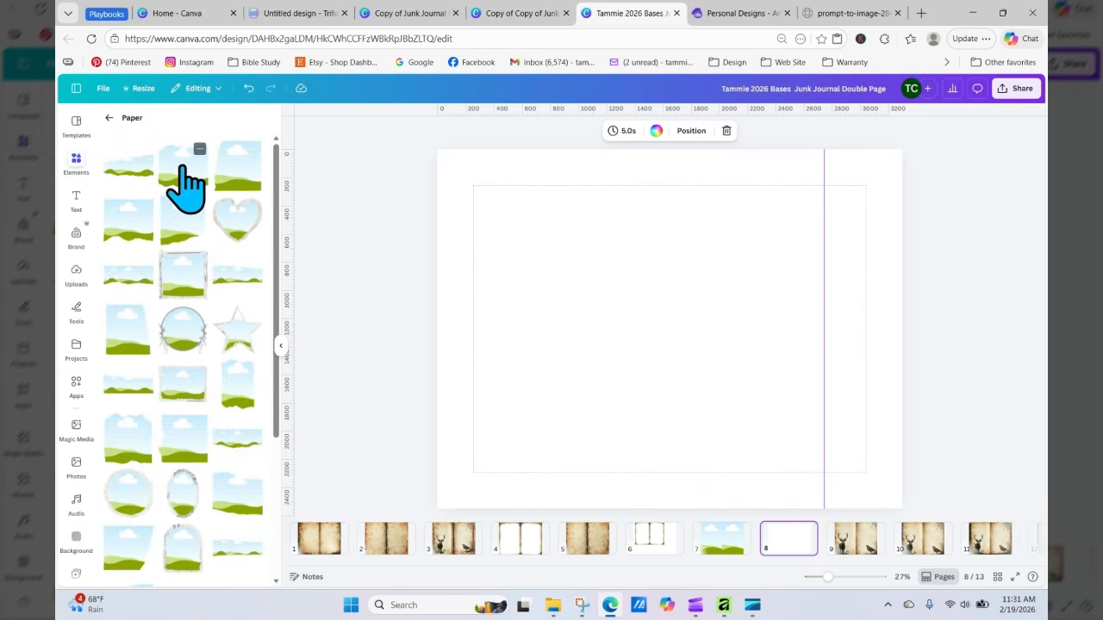
pyautogui.click(183, 172)
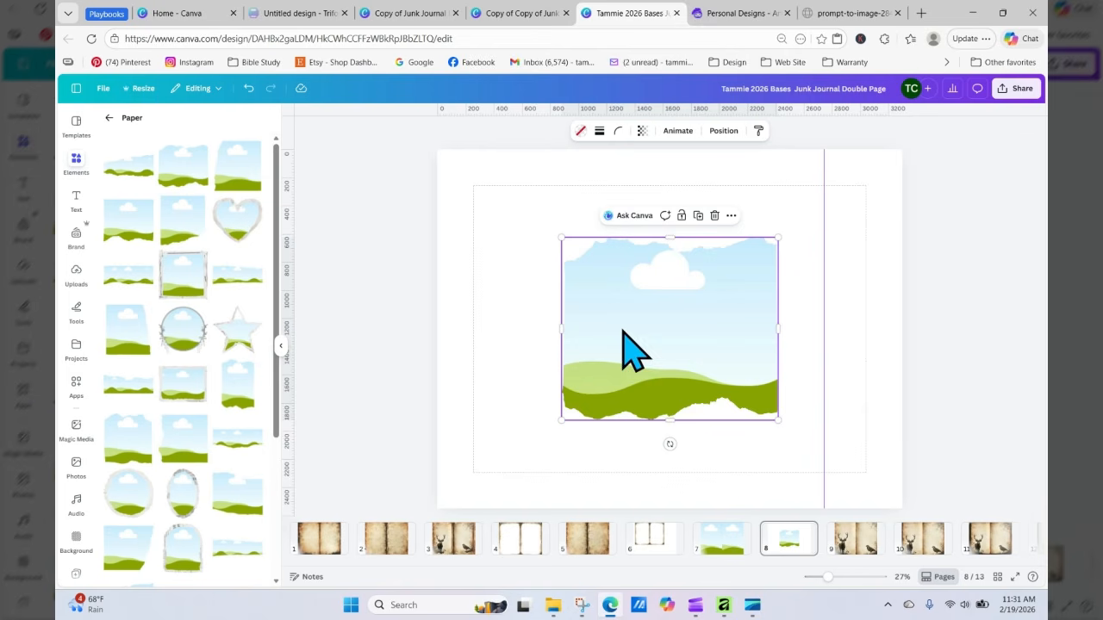
pyautogui.moveTo(634, 349); pyautogui.dragTo(545, 272)
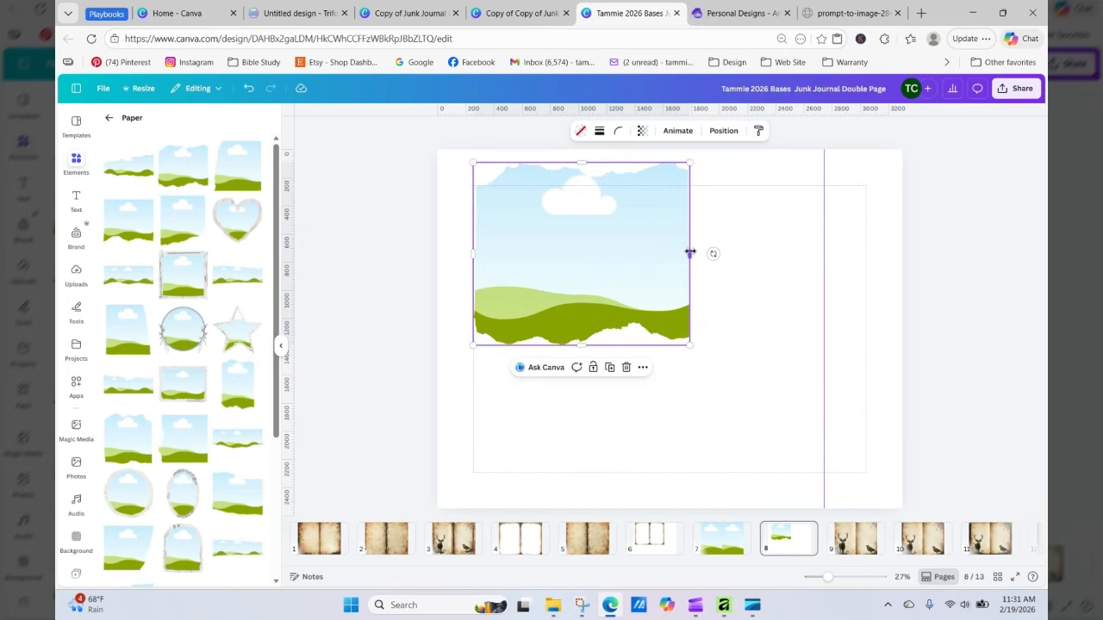
pyautogui.moveTo(690, 253); pyautogui.dragTo(634, 253)
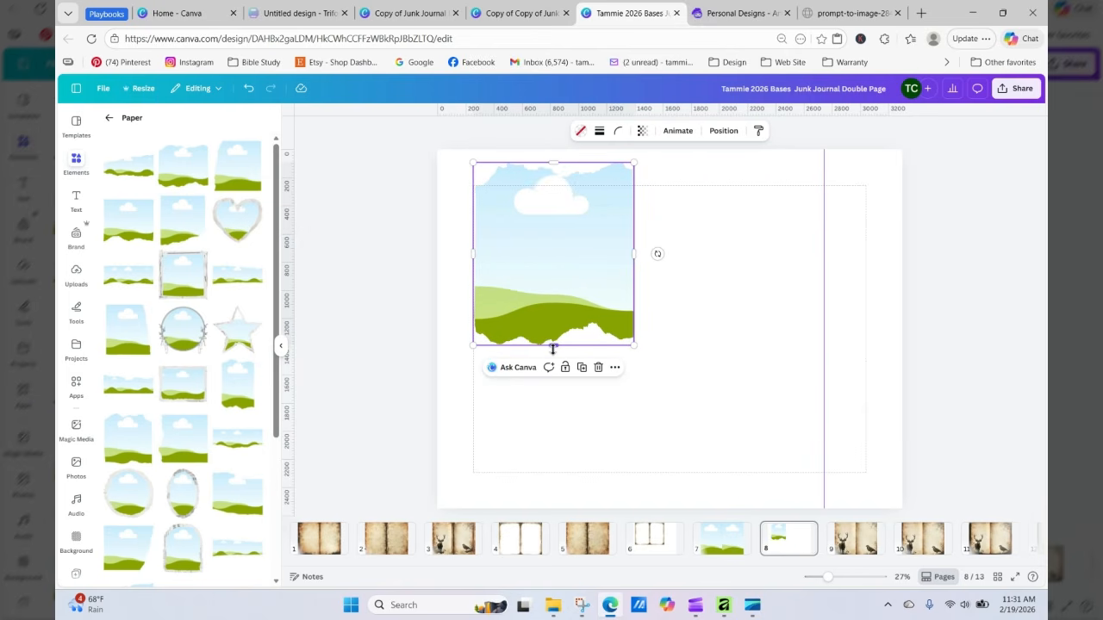
pyautogui.moveTo(554, 347); pyautogui.dragTo(553, 472)
pyautogui.moveTo(472, 317); pyautogui.dragTo(460, 317)
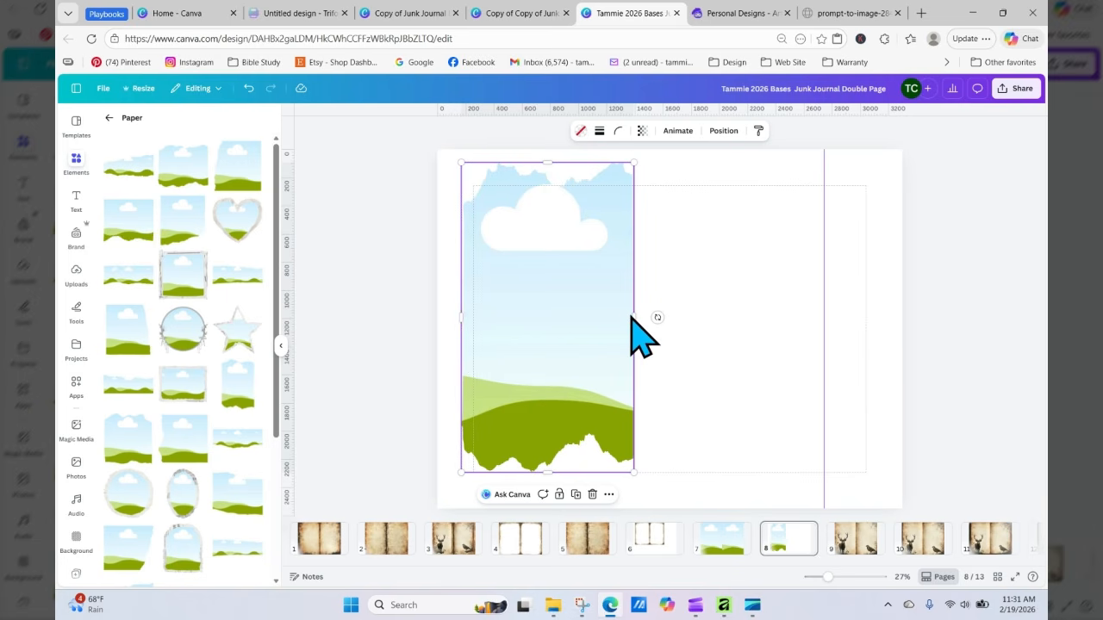
pyautogui.moveTo(633, 317); pyautogui.dragTo(615, 337)
pyautogui.press('Escape')
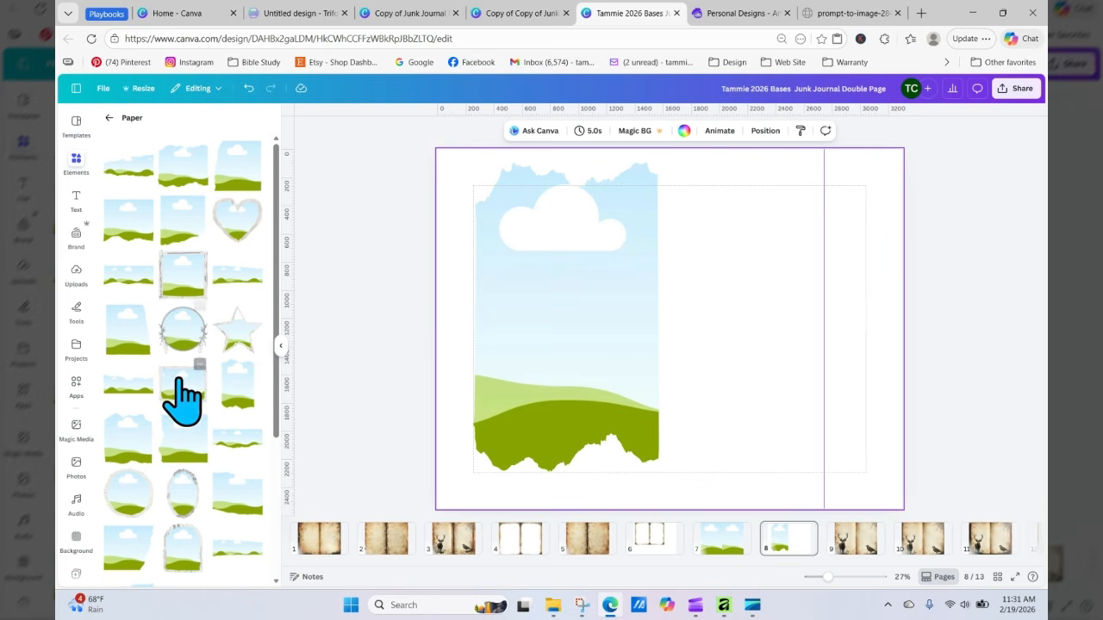
# Step: Add a second torn paper frame and resize it to cover the right page
pyautogui.moveTo(239, 392); pyautogui.dragTo(751, 288)
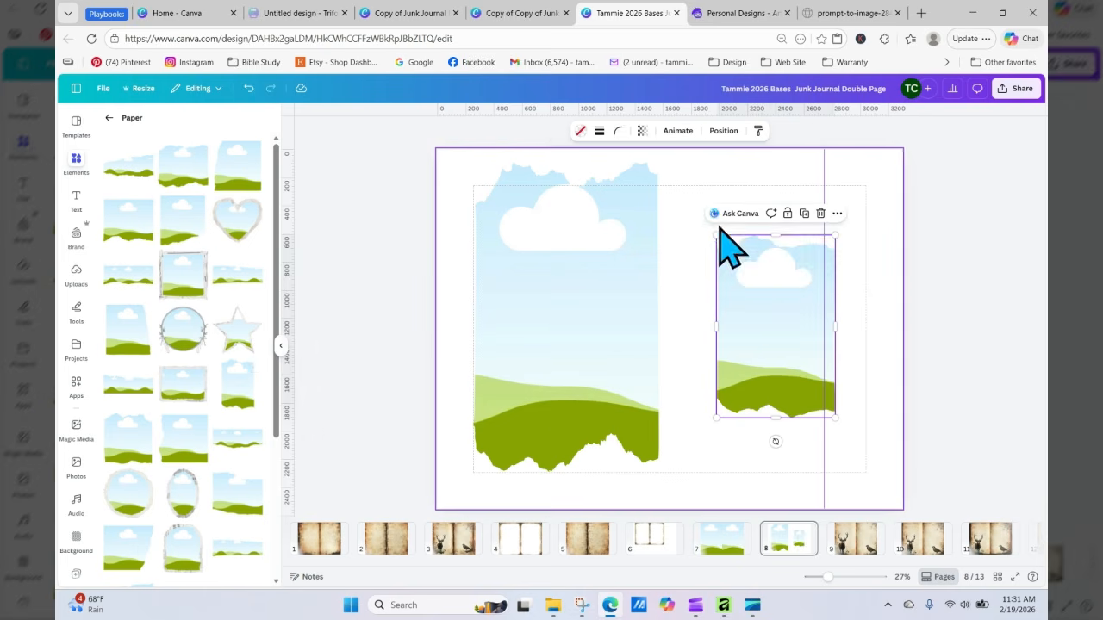
pyautogui.moveTo(714, 234); pyautogui.dragTo(670, 162)
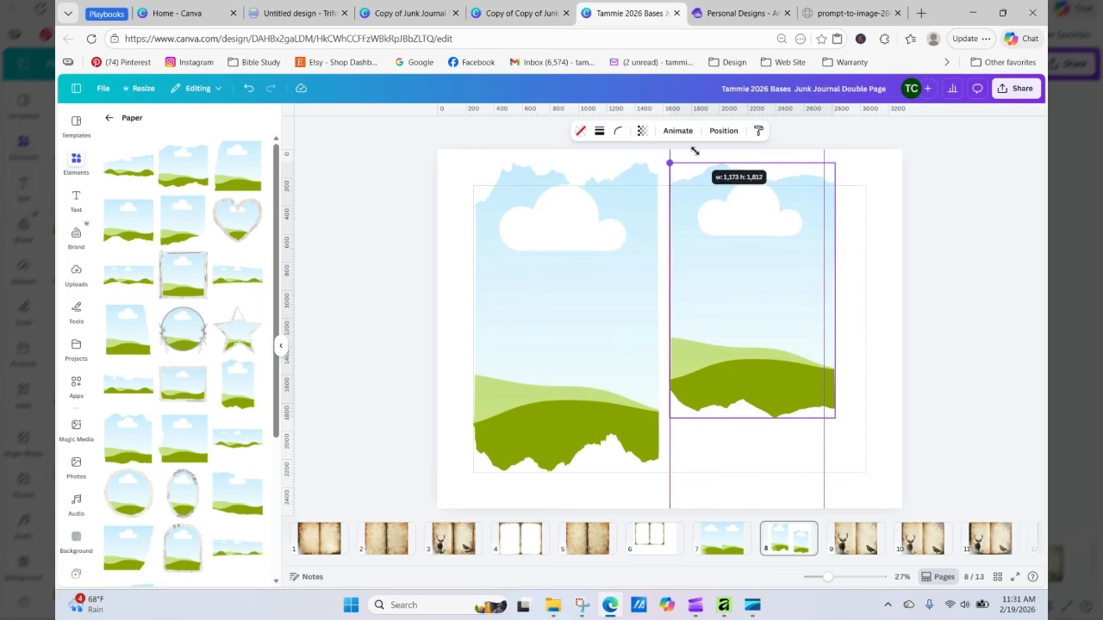
pyautogui.click(844, 443)
pyautogui.click(831, 409)
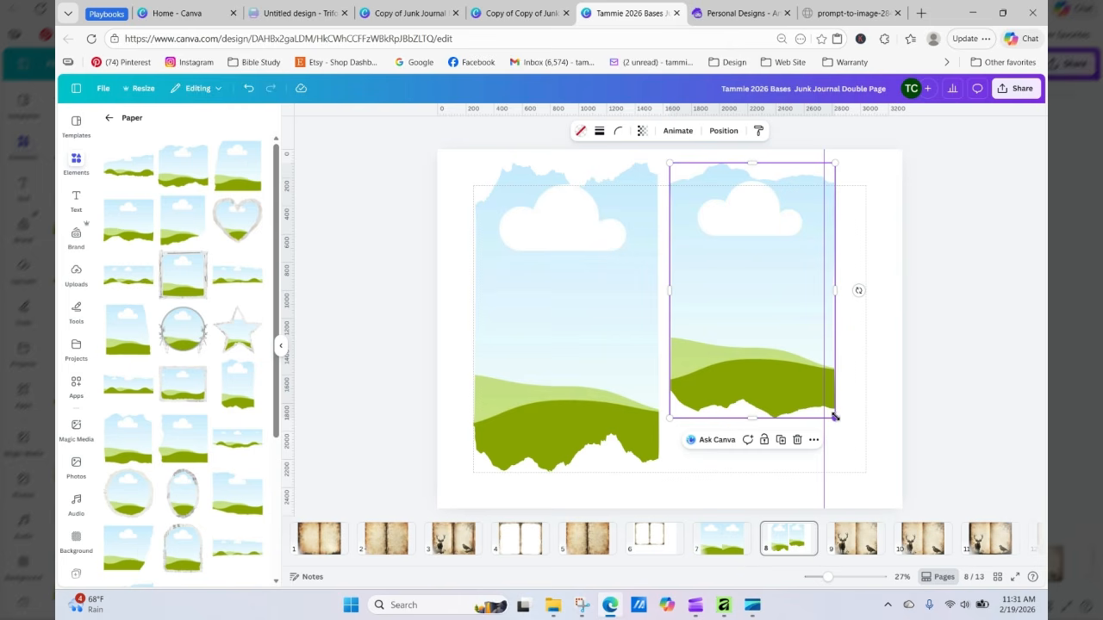
pyautogui.moveTo(834, 416); pyautogui.dragTo(867, 466)
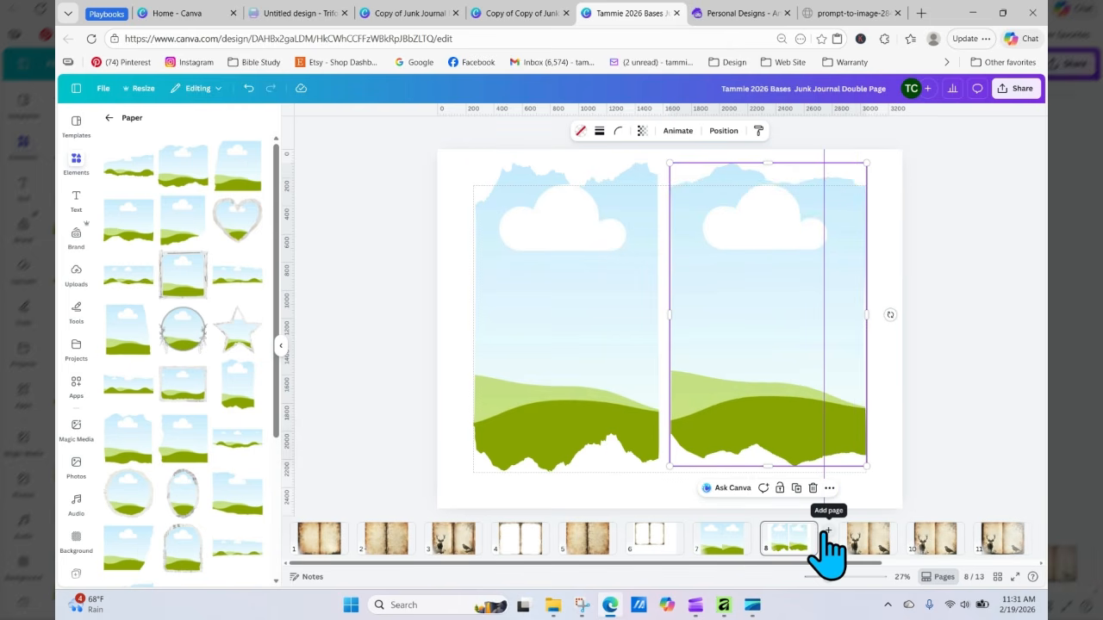
# Step: Add a new page after page 8 and place a torn paper frame on its upper left
pyautogui.click(828, 541)
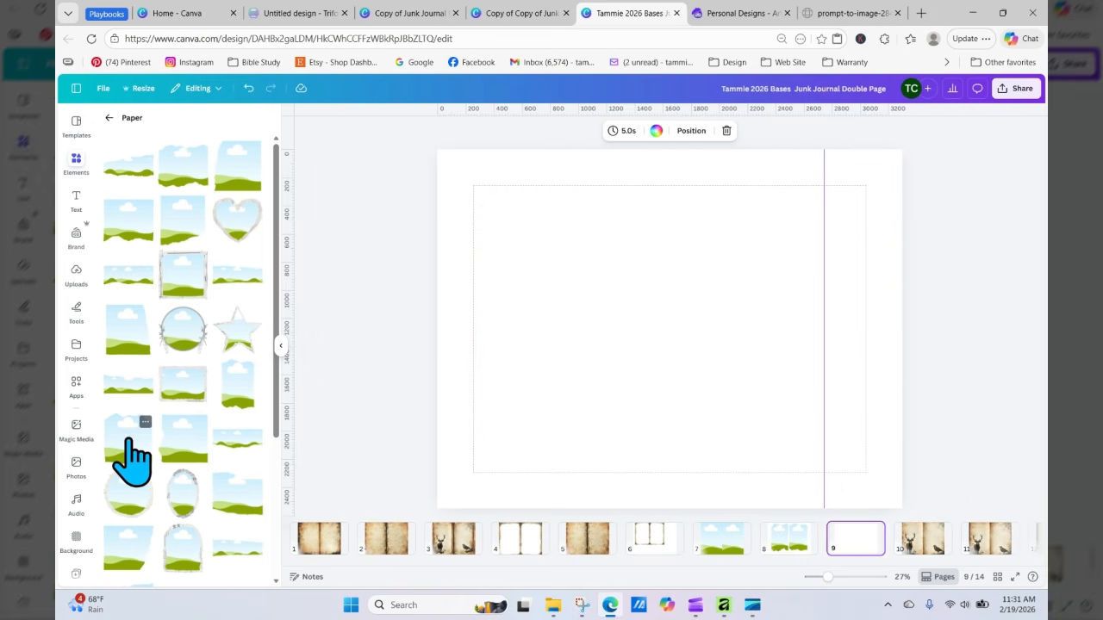
pyautogui.moveTo(129, 461); pyautogui.dragTo(517, 244)
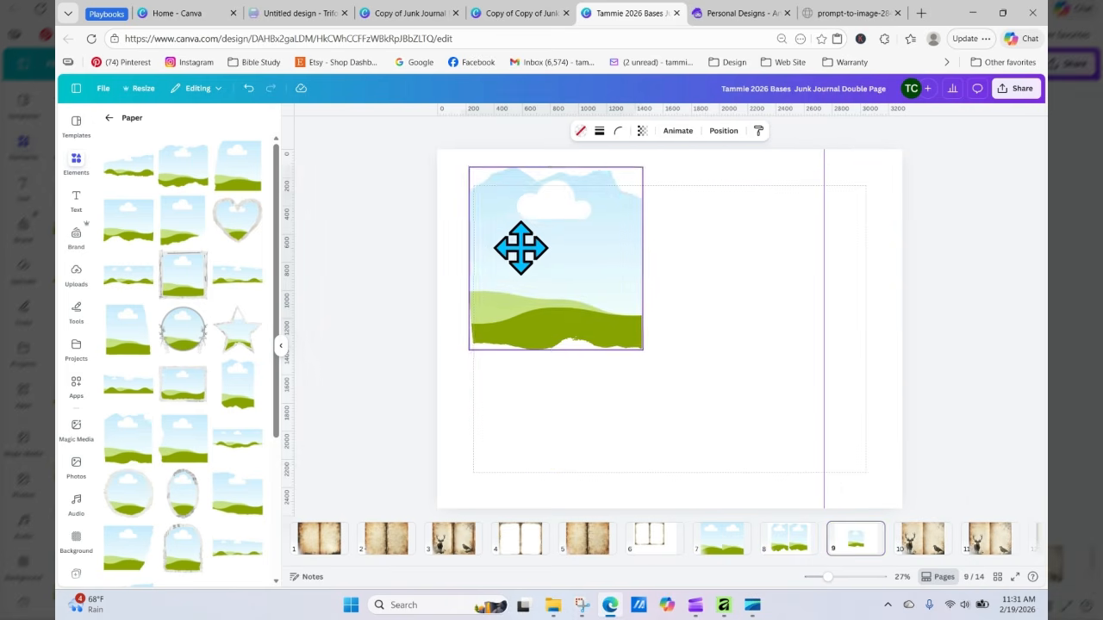
pyautogui.click(564, 399)
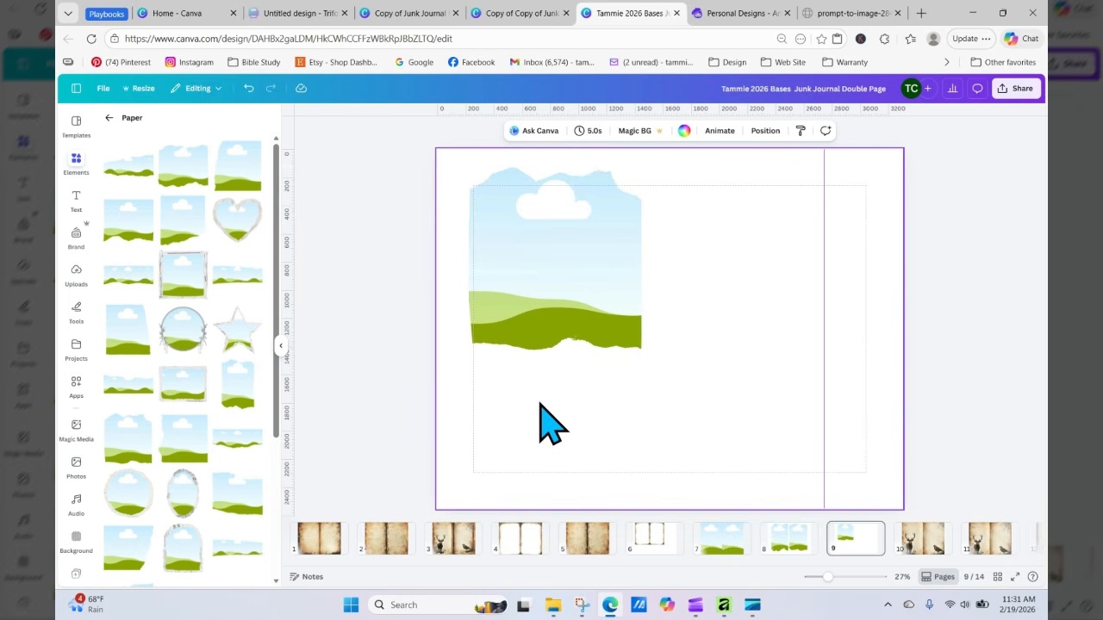
# Step: Add another torn paper frame and move it to the upper right of the page
pyautogui.click(243, 388)
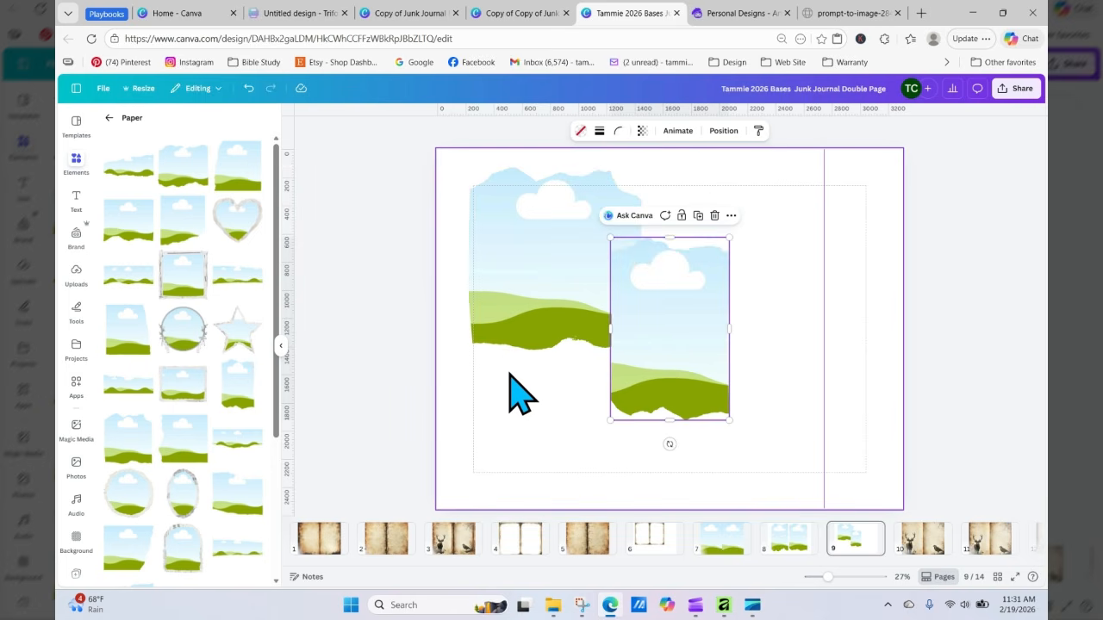
pyautogui.moveTo(637, 354); pyautogui.dragTo(754, 284)
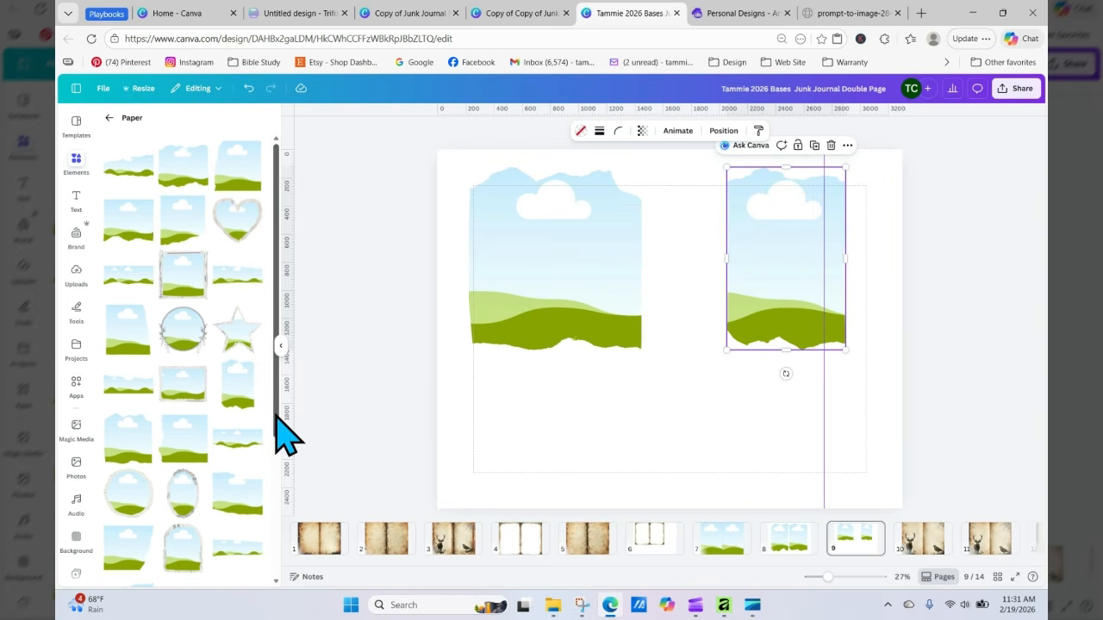
# Step: Browse the paper frame elements, then add a third torn paper frame and move it to the lower middle
pyautogui.scroll(-5, 258, 535)
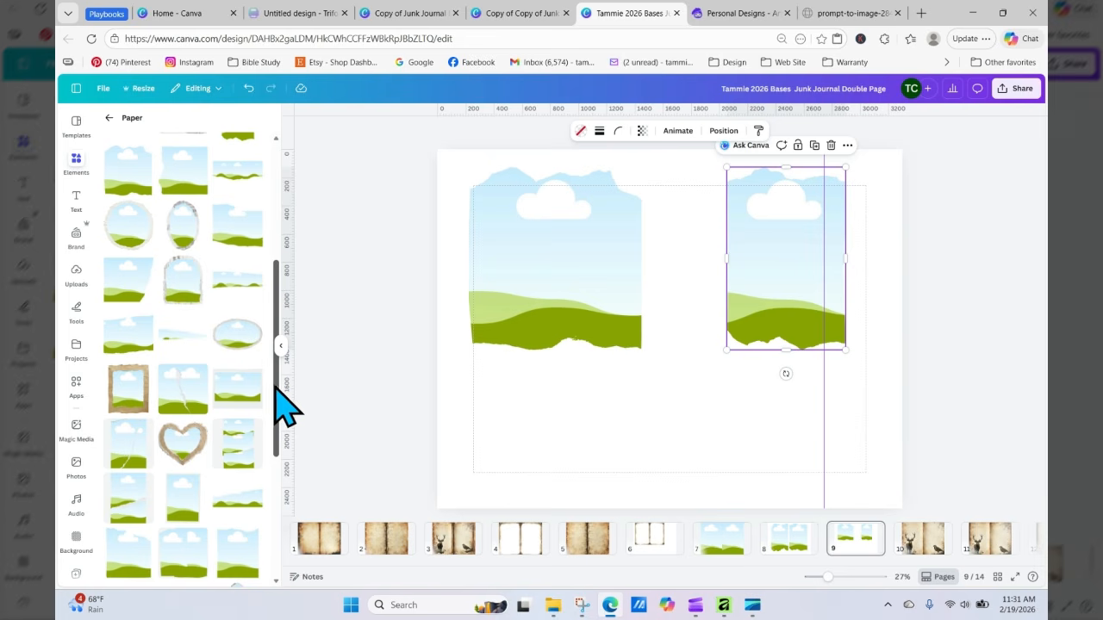
pyautogui.scroll(-5, 275, 405)
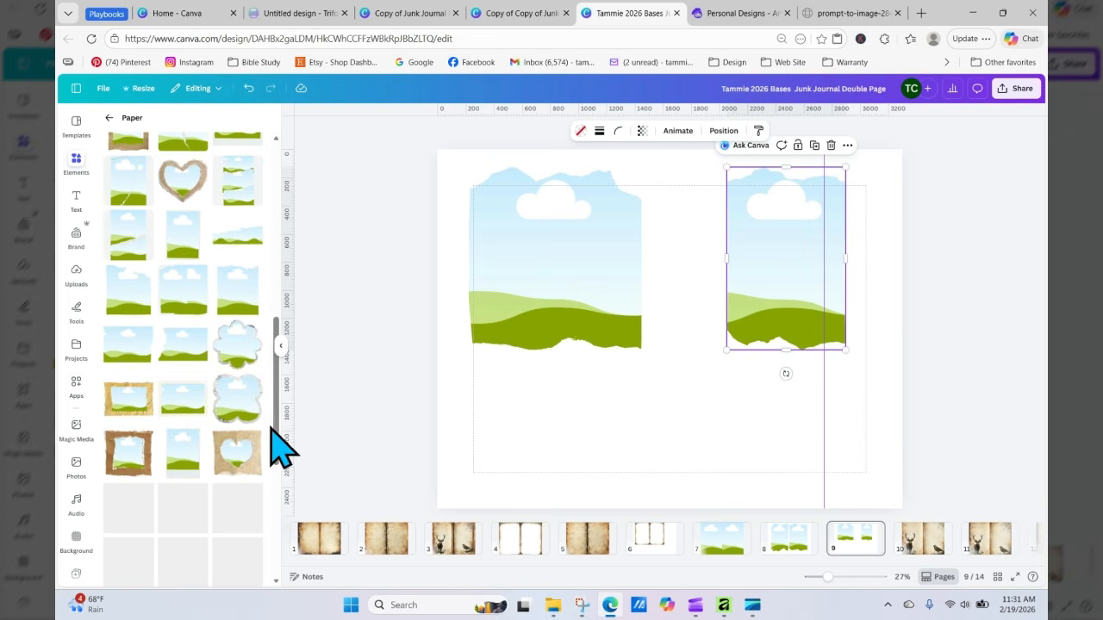
pyautogui.scroll(-5, 274, 430)
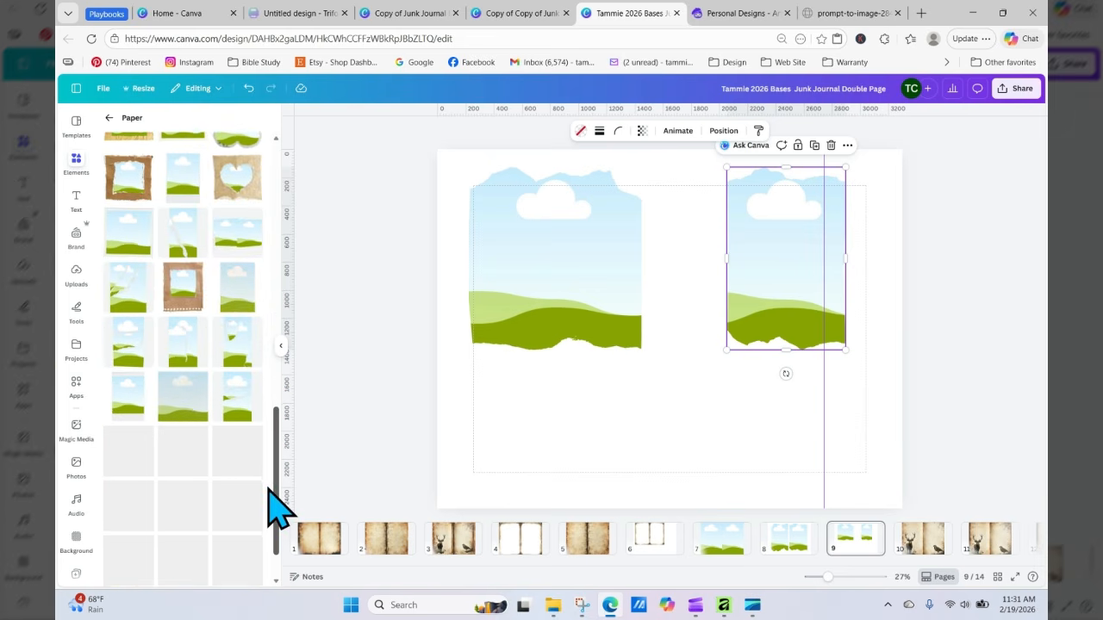
pyautogui.moveTo(275, 420); pyautogui.dragTo(275, 506)
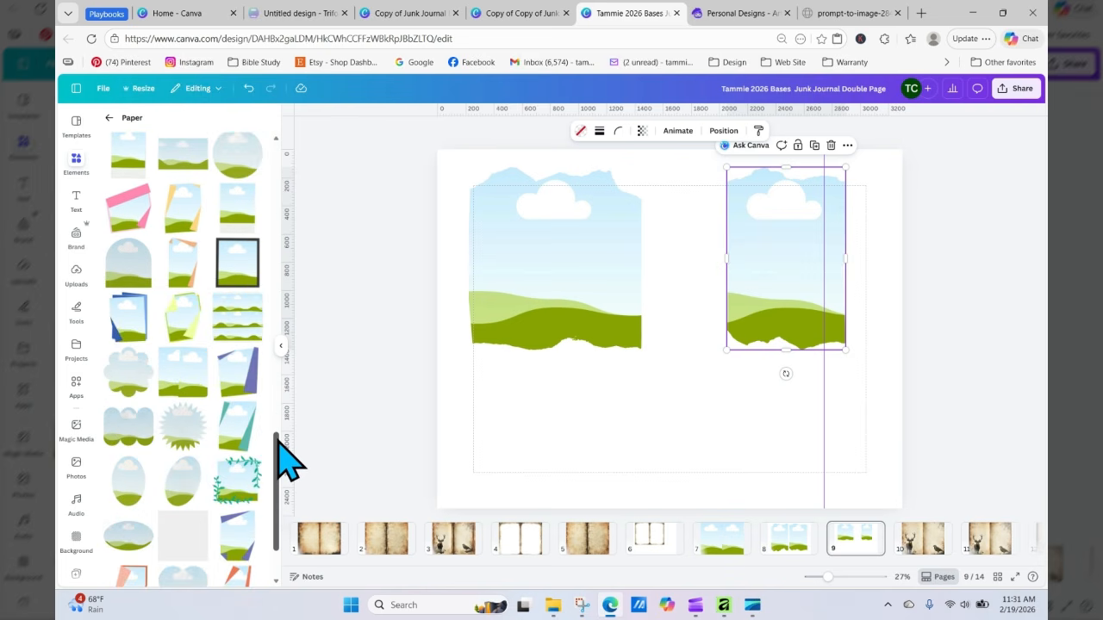
pyautogui.moveTo(278, 441); pyautogui.dragTo(302, 203)
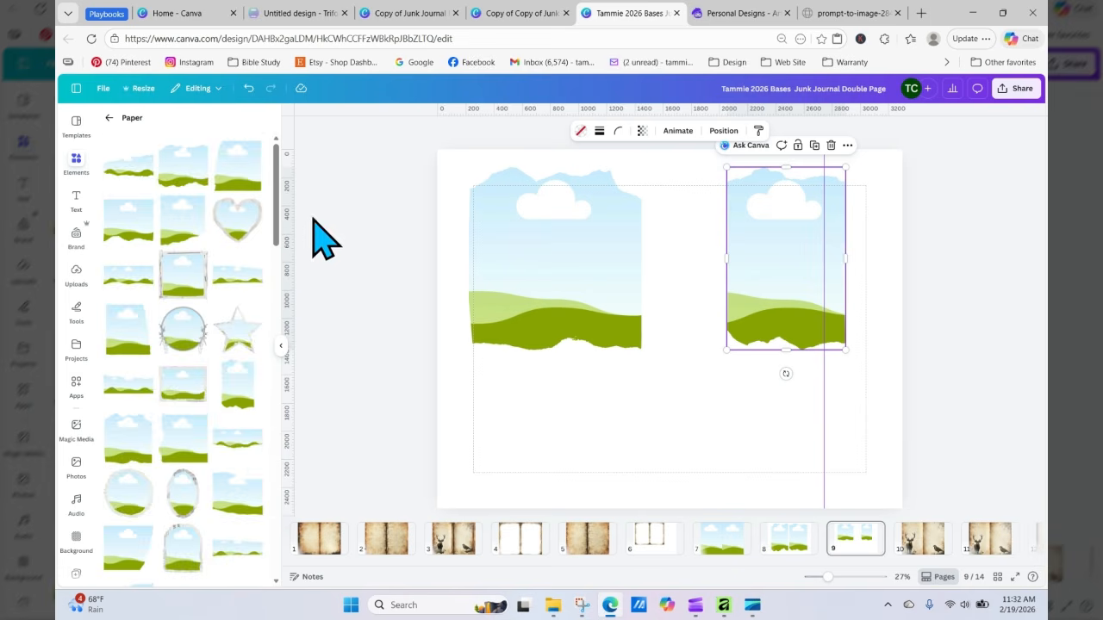
pyautogui.click(183, 232)
pyautogui.moveTo(613, 340); pyautogui.dragTo(628, 399)
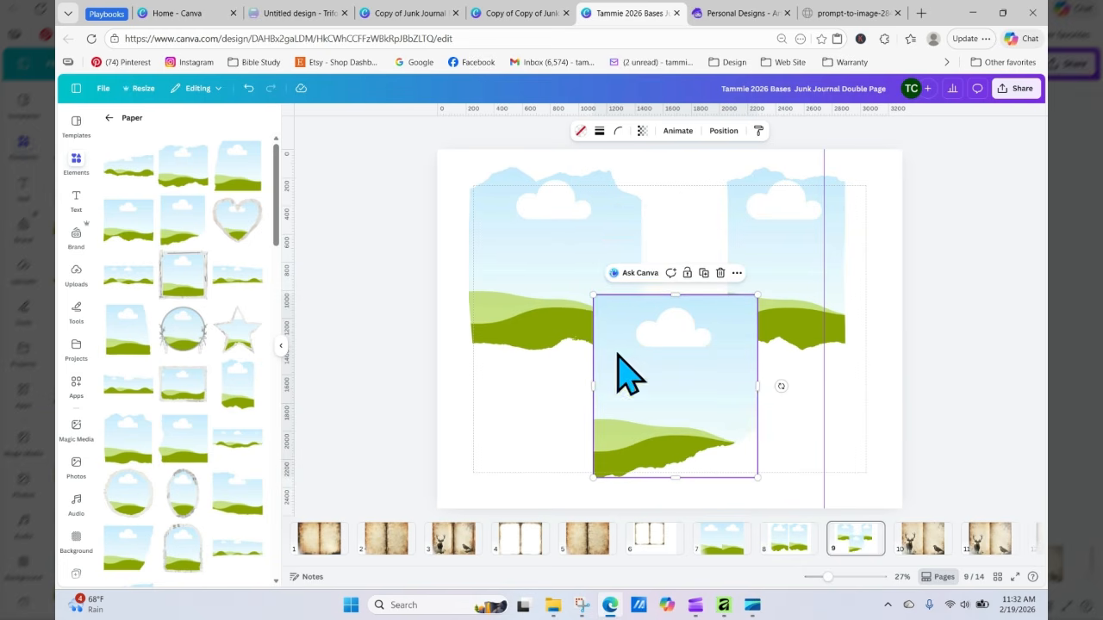
# Step: Shrink the third torn paper frame to a smaller square on the lower middle of the right page
pyautogui.moveTo(593, 295); pyautogui.dragTo(649, 356)
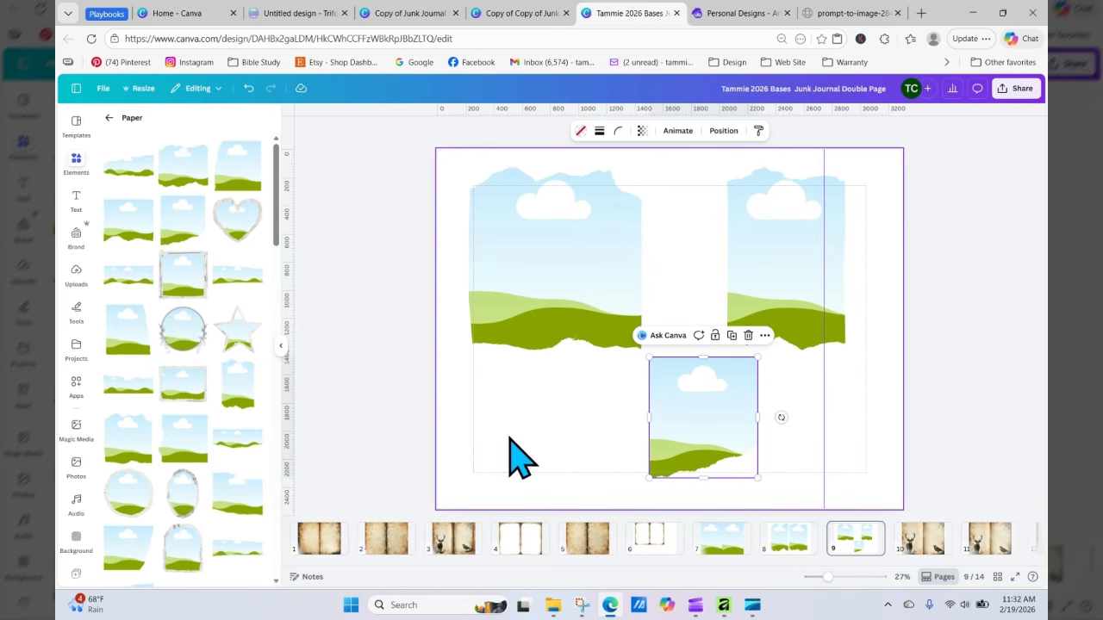
pyautogui.click(517, 446)
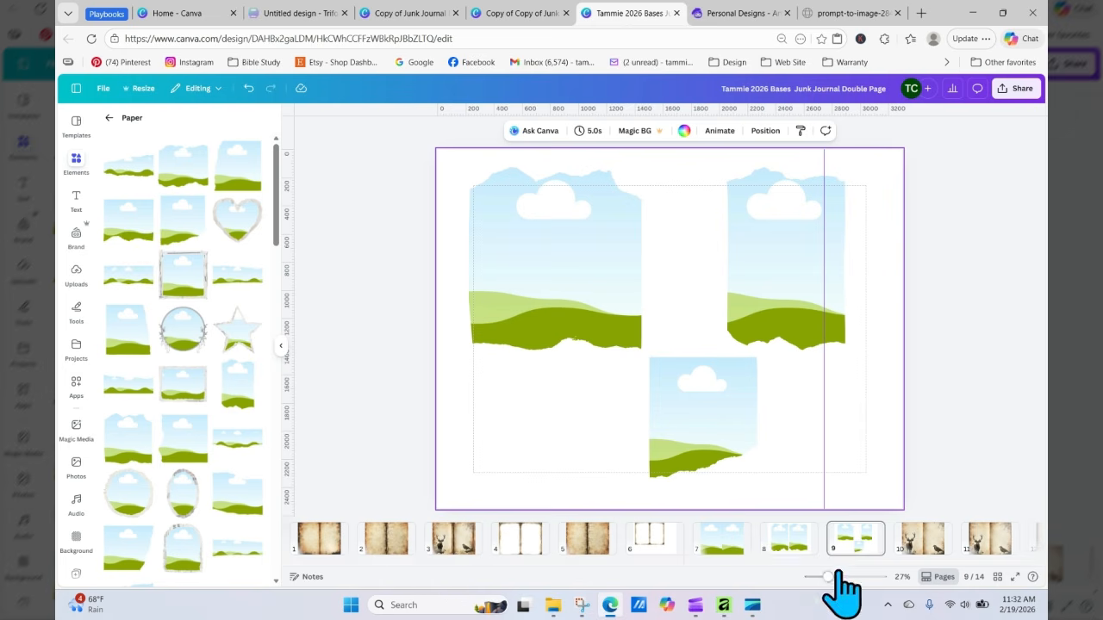
# Step: Look through the earlier spreads on pages 2 and 3
pyautogui.click(392, 543)
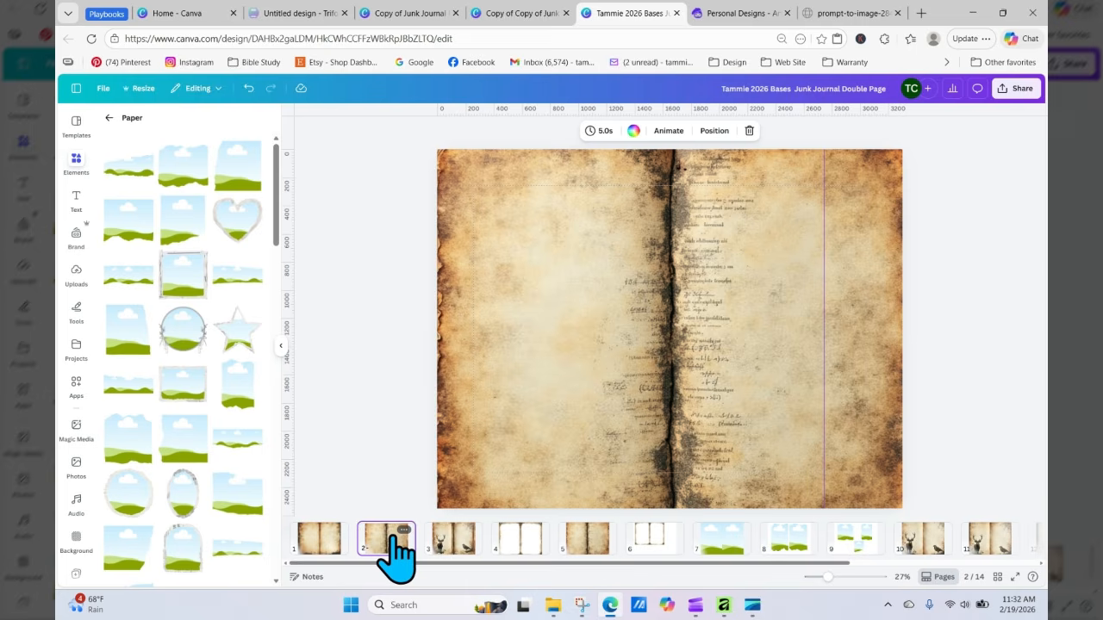
pyautogui.click(455, 543)
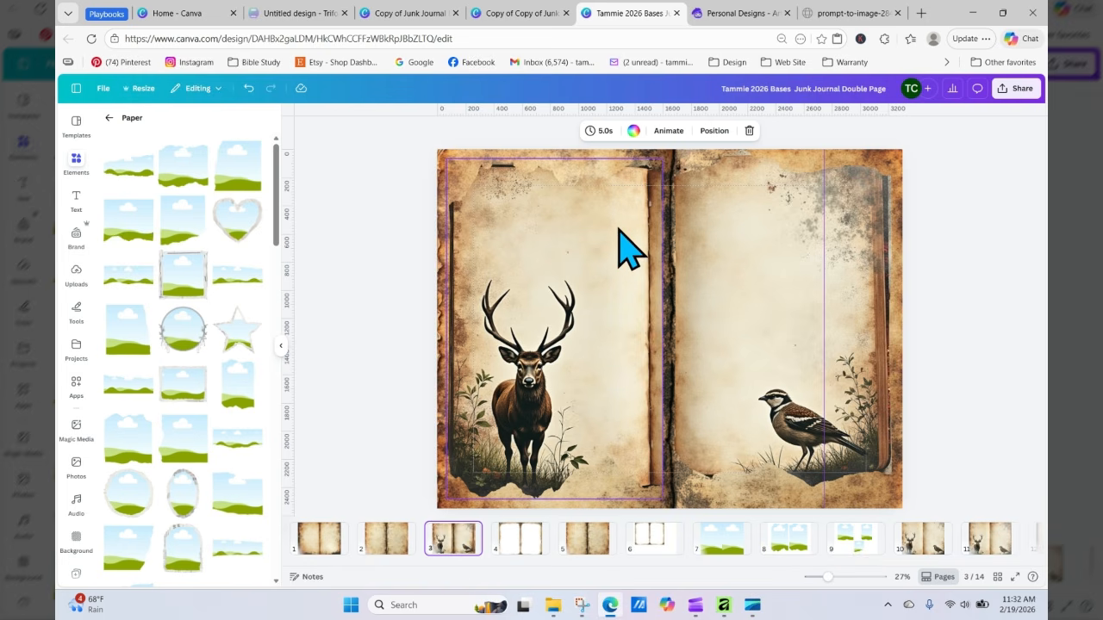
pyautogui.moveTo(619, 249)
pyautogui.mouseDown()
pyautogui.moveTo(591, 258)
pyautogui.moveTo(609, 230)
pyautogui.mouseUp()
pyautogui.moveTo(613, 232); pyautogui.dragTo(611, 235)
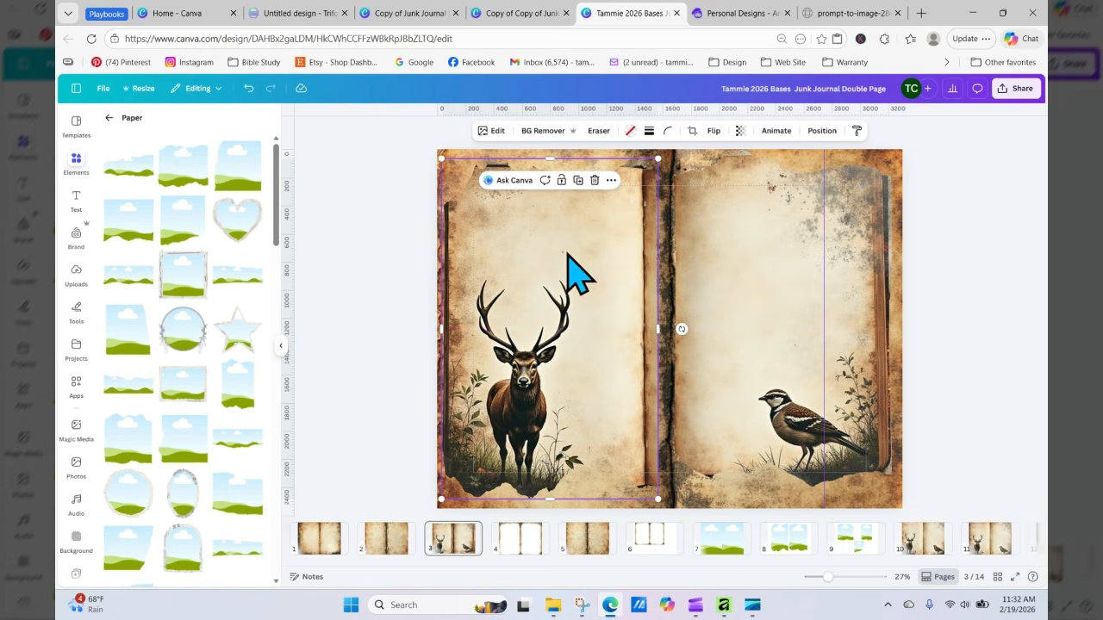
pyautogui.click(319, 347)
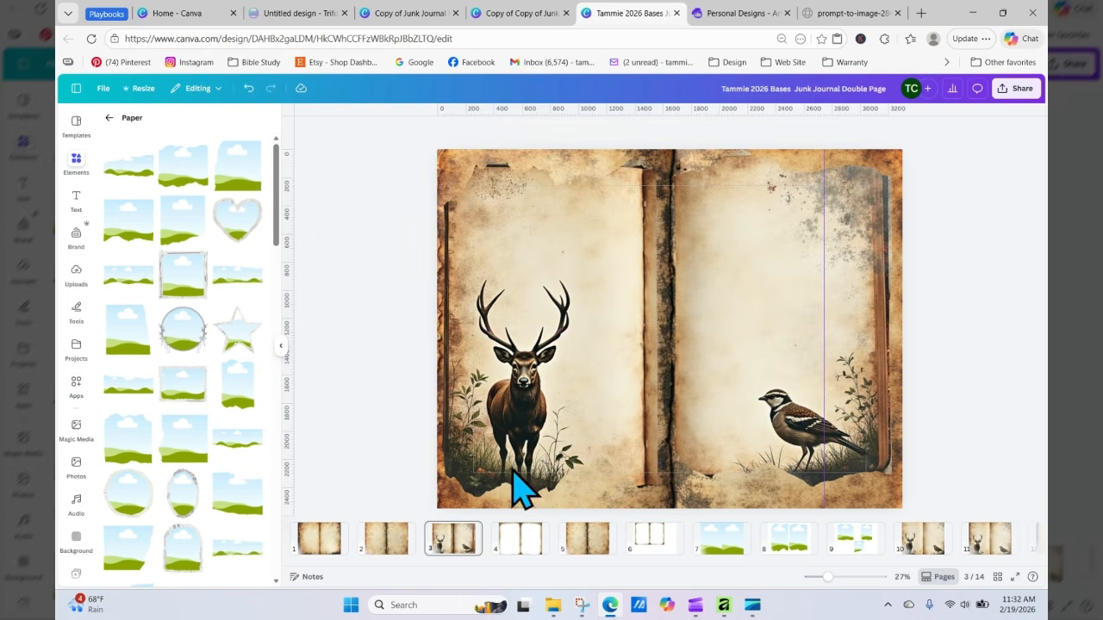
# Step: Duplicate page 8, the spread with two tall torn paper frames
pyautogui.click(787, 538)
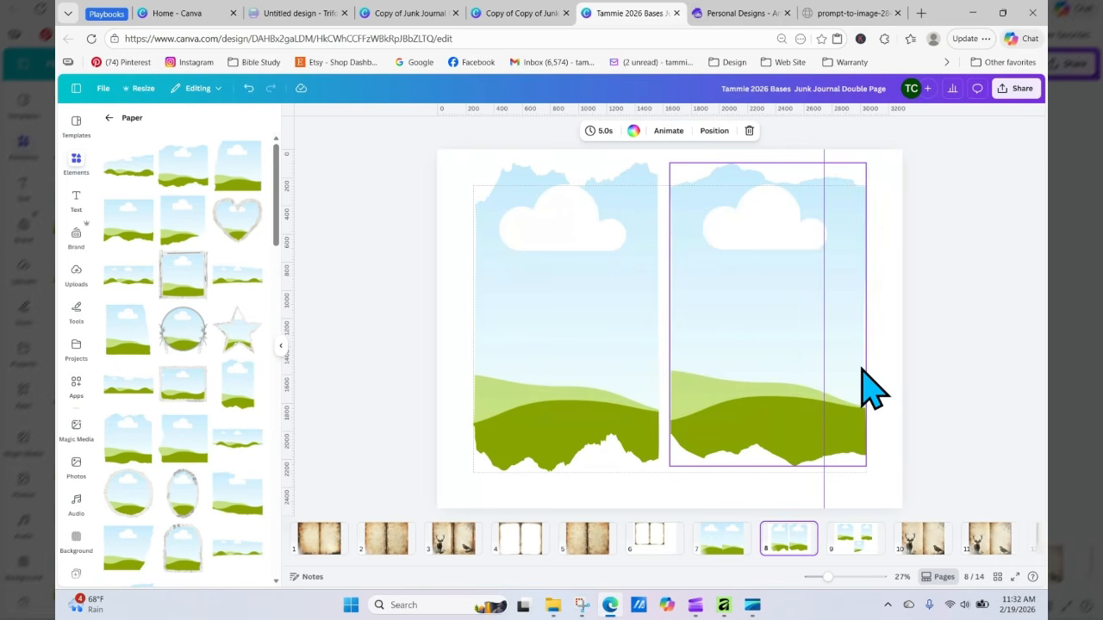
pyautogui.click(805, 531)
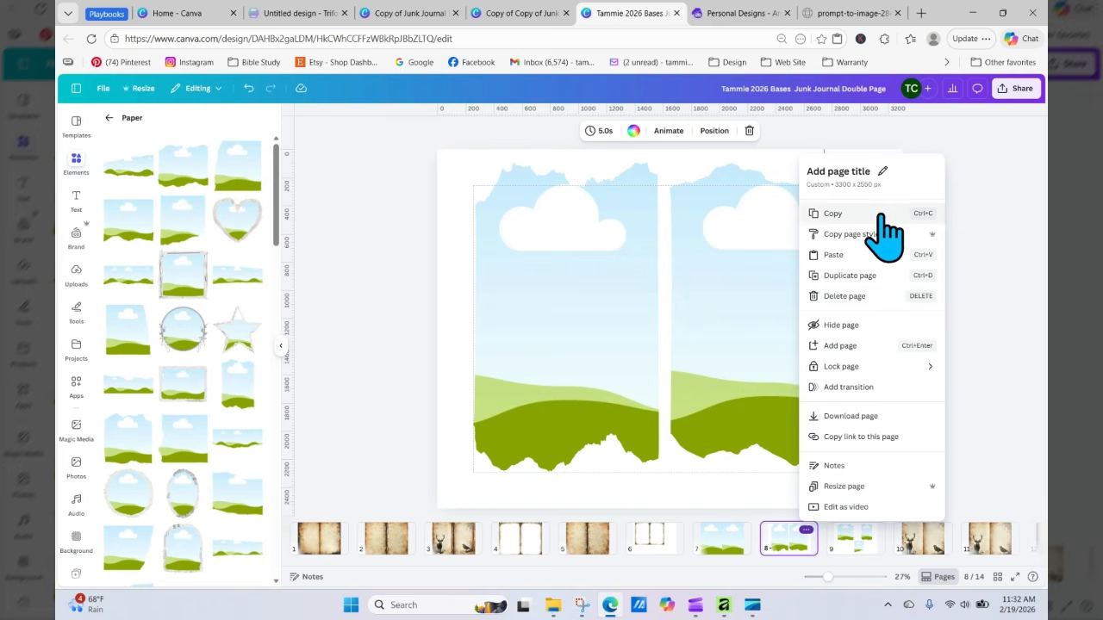
pyautogui.click(853, 276)
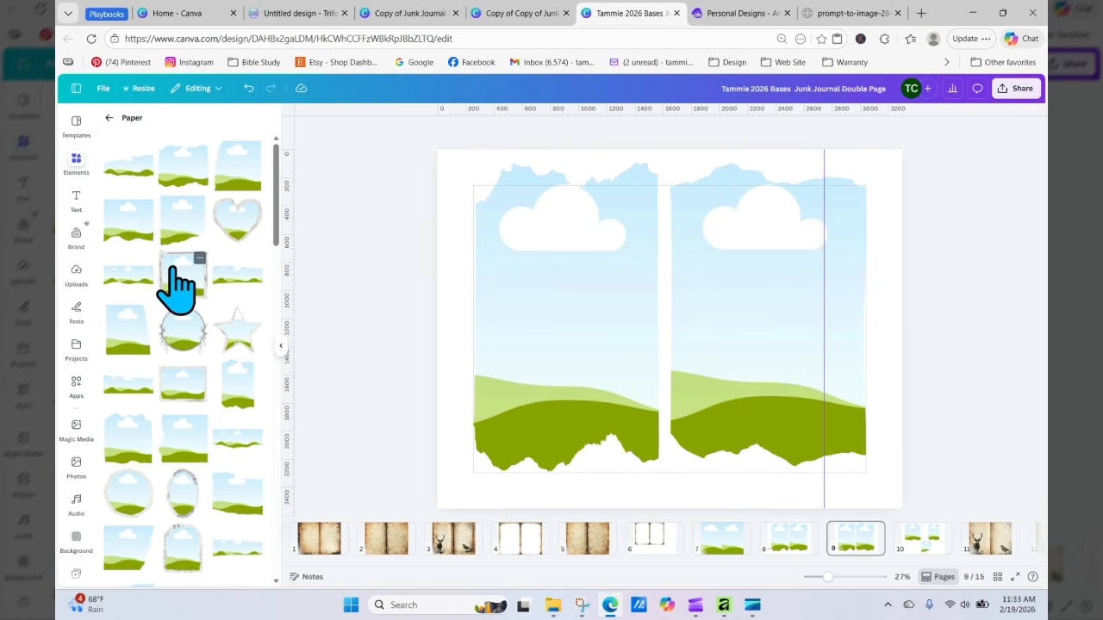
# Step: Fill the left torn frame of the duplicated spread with the uploaded open book image, enlarging it within the frame
pyautogui.click(76, 273)
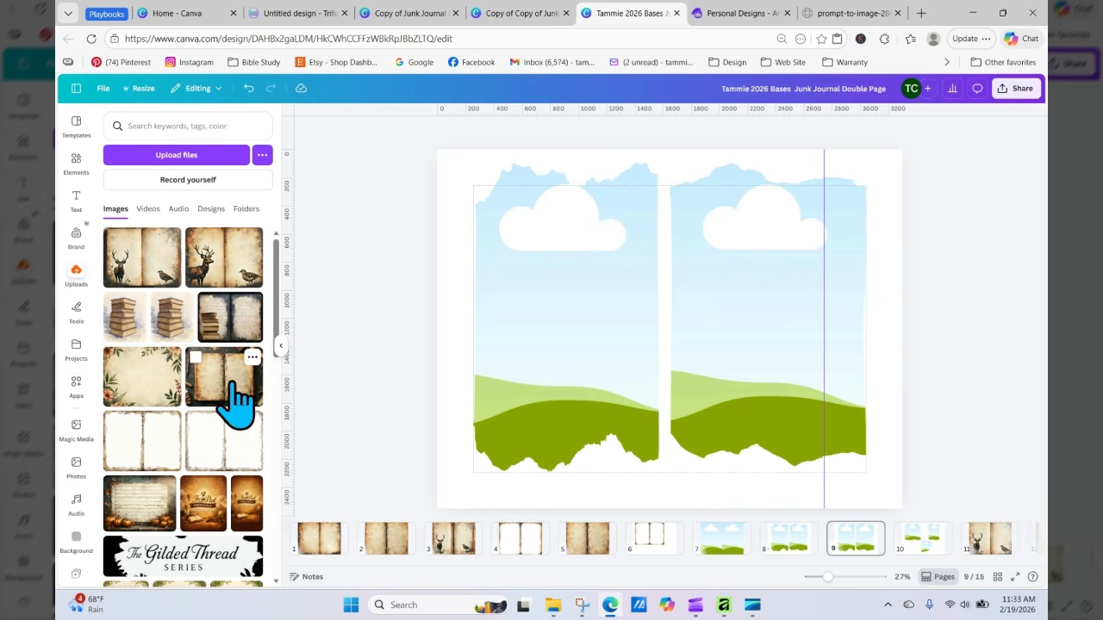
pyautogui.moveTo(287, 364); pyautogui.dragTo(436, 315)
pyautogui.doubleClick(534, 334)
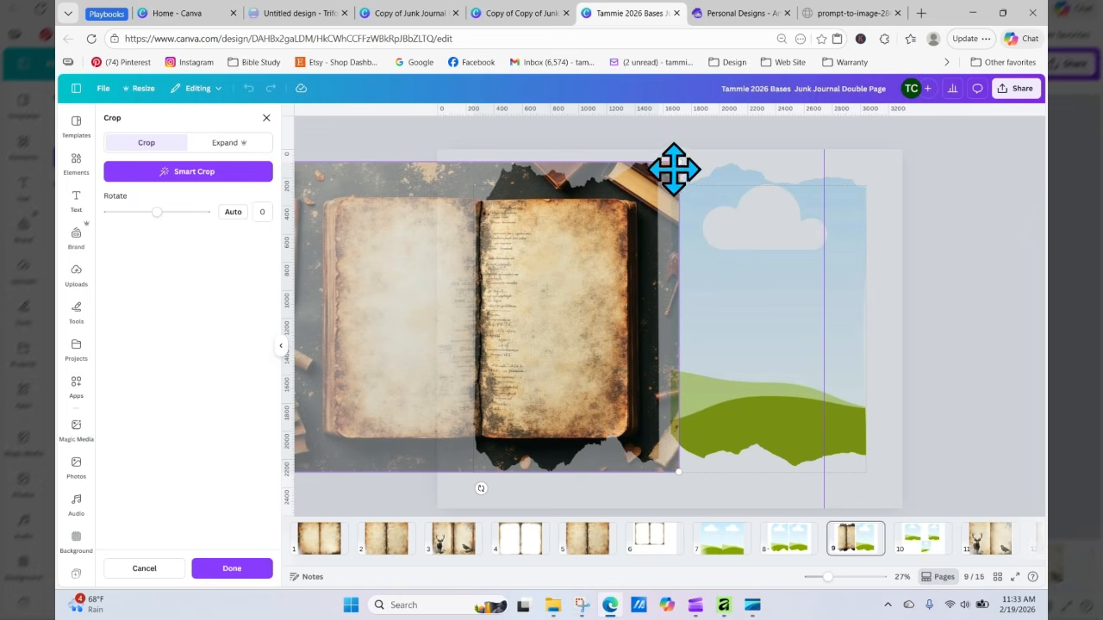
pyautogui.moveTo(677, 163); pyautogui.dragTo(728, 121)
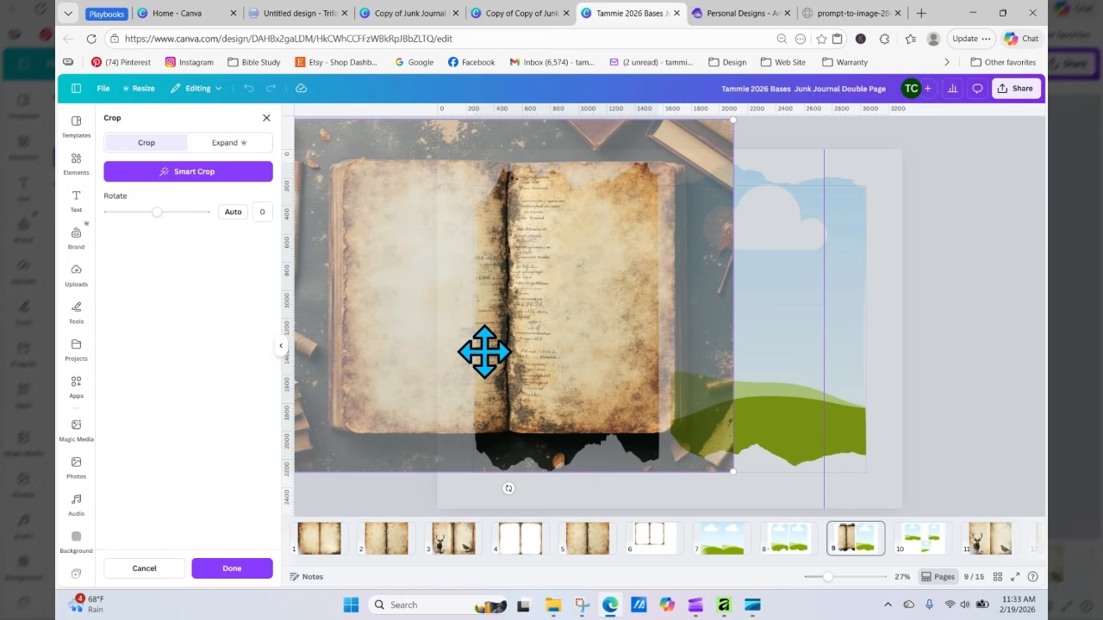
pyautogui.moveTo(466, 355); pyautogui.dragTo(454, 371)
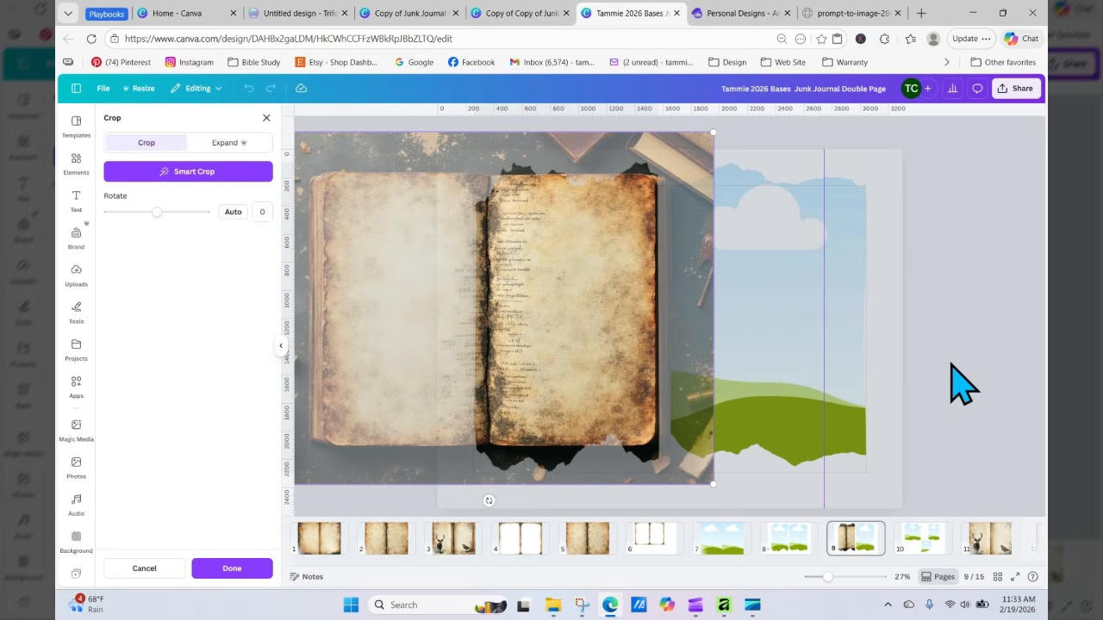
pyautogui.press('Return')
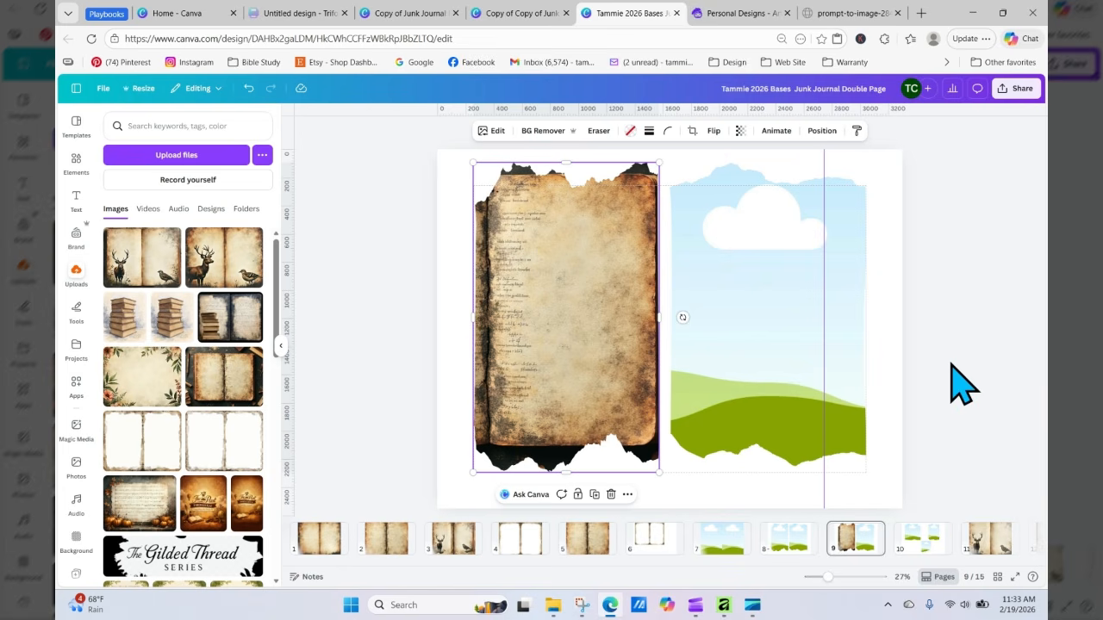
# Step: Enlarge and reposition the book image inside the left frame so it shows the book's left page
pyautogui.doubleClick(591, 344)
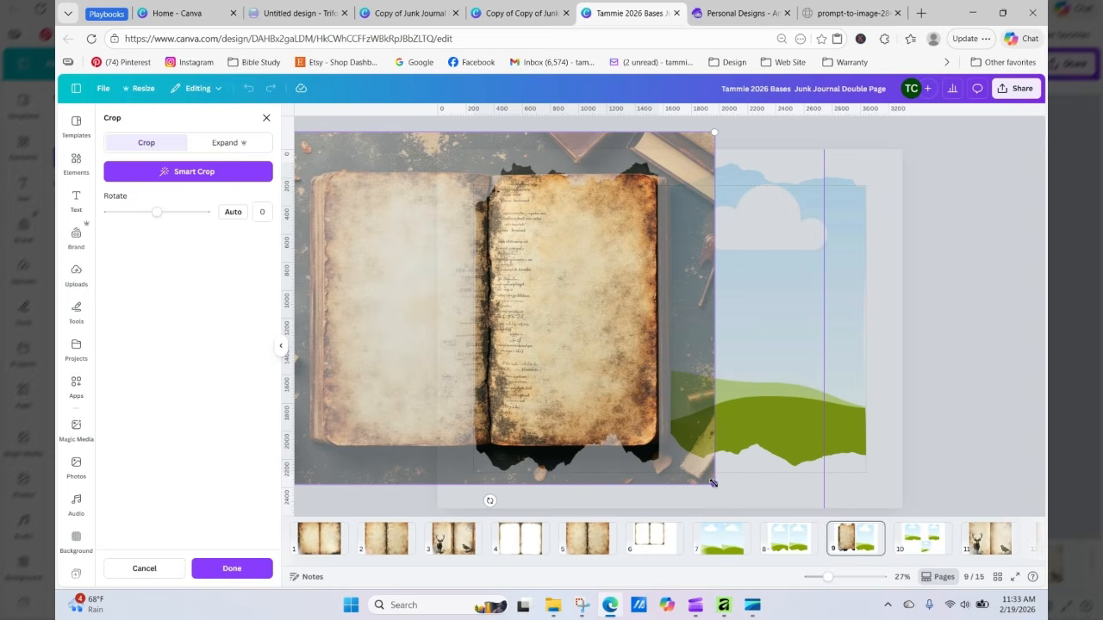
pyautogui.moveTo(712, 483); pyautogui.dragTo(751, 561)
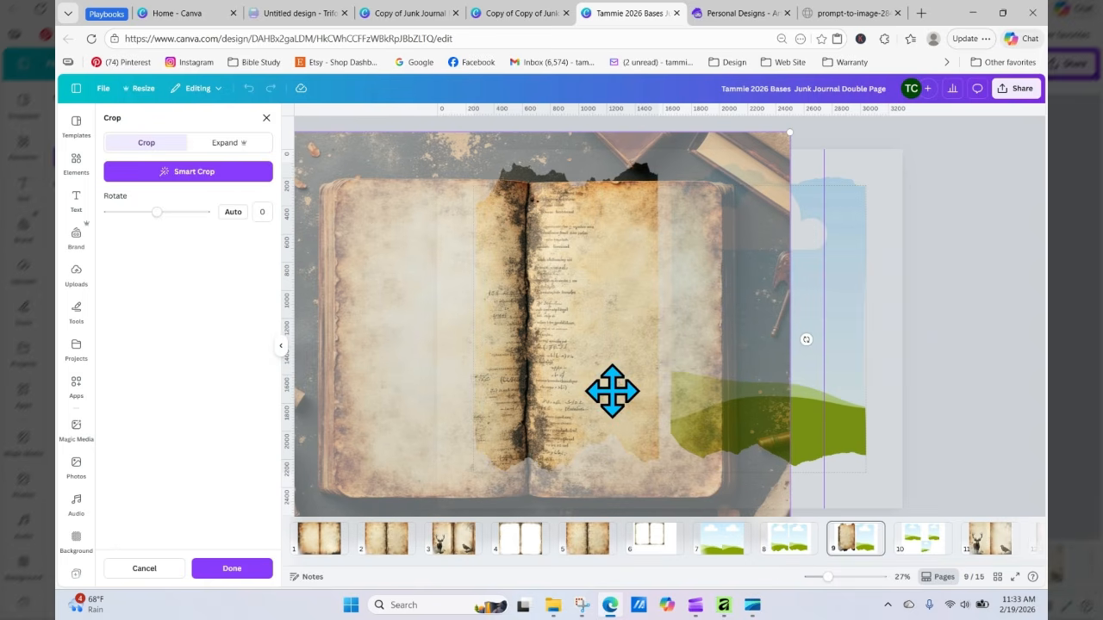
pyautogui.moveTo(612, 391); pyautogui.dragTo(911, 370)
pyautogui.click(982, 375)
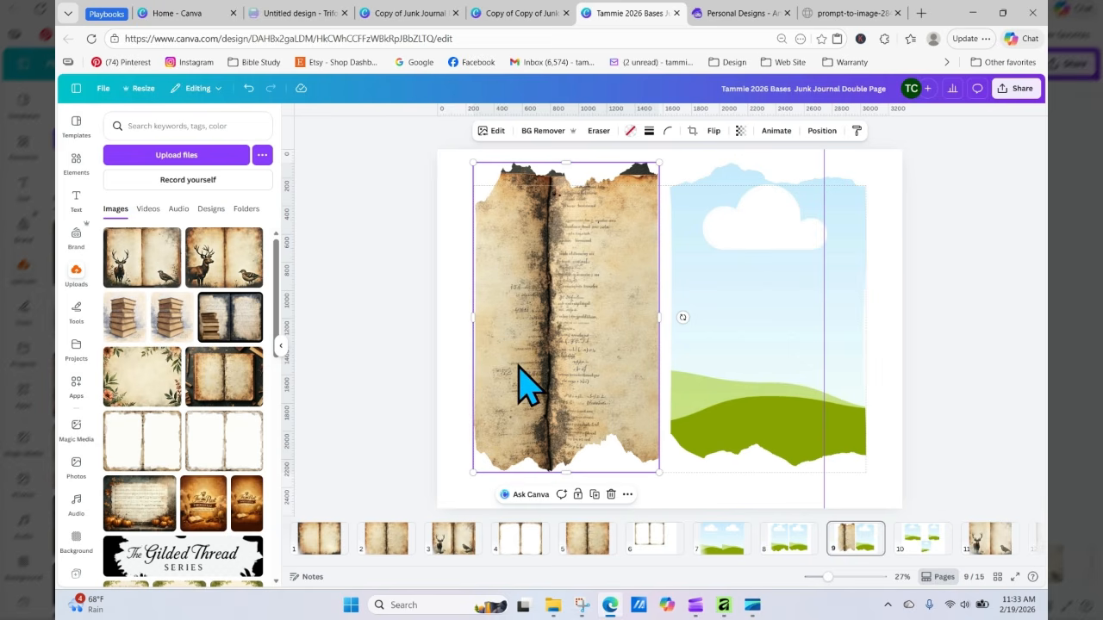
pyautogui.doubleClick(552, 368)
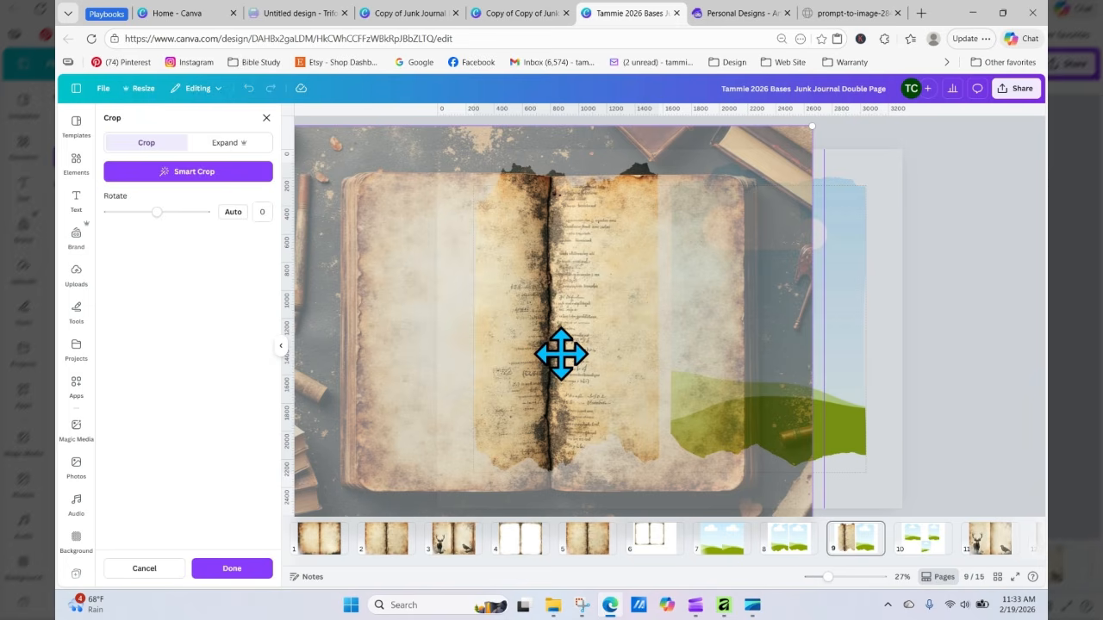
pyautogui.moveTo(560, 353); pyautogui.dragTo(689, 340)
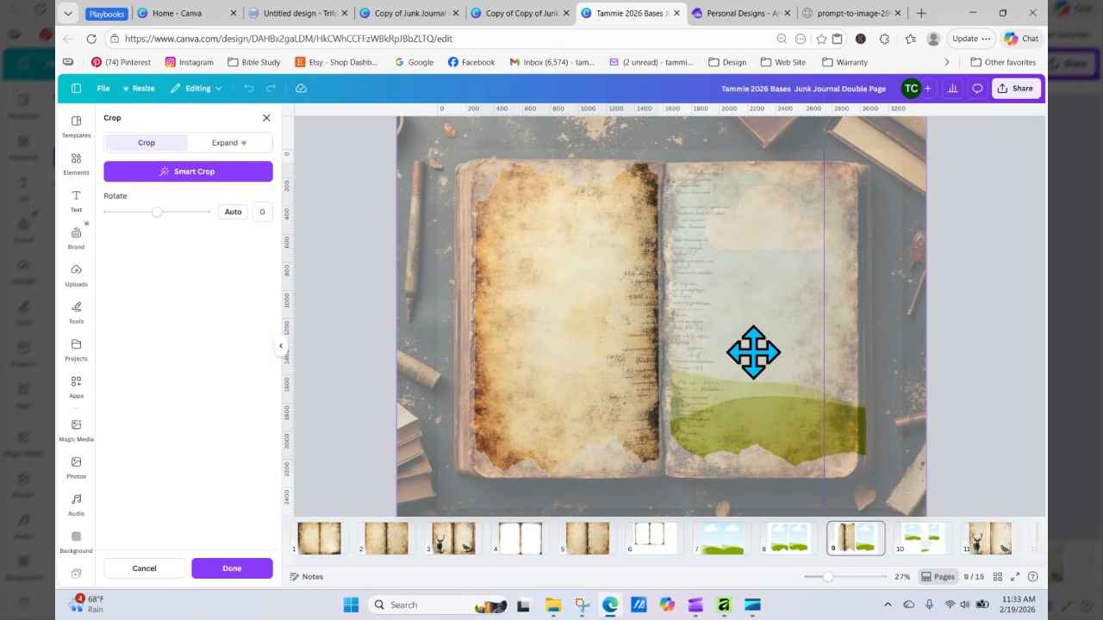
pyautogui.click(329, 290)
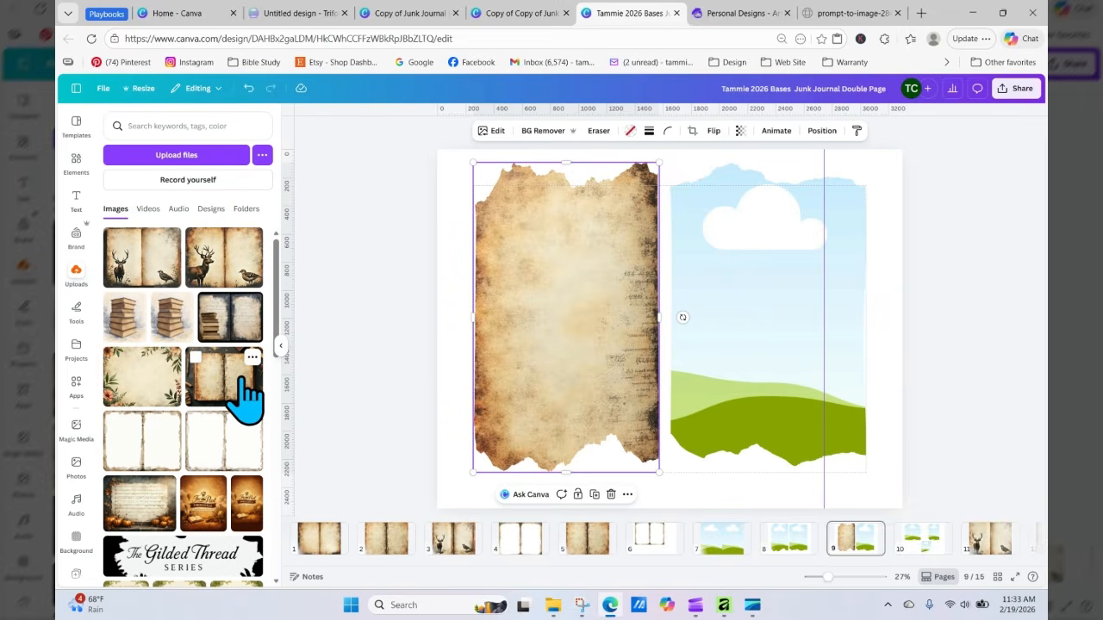
# Step: Fill the right torn frame with the same open book image and enlarge it inside the frame
pyautogui.moveTo(247, 392); pyautogui.dragTo(763, 315)
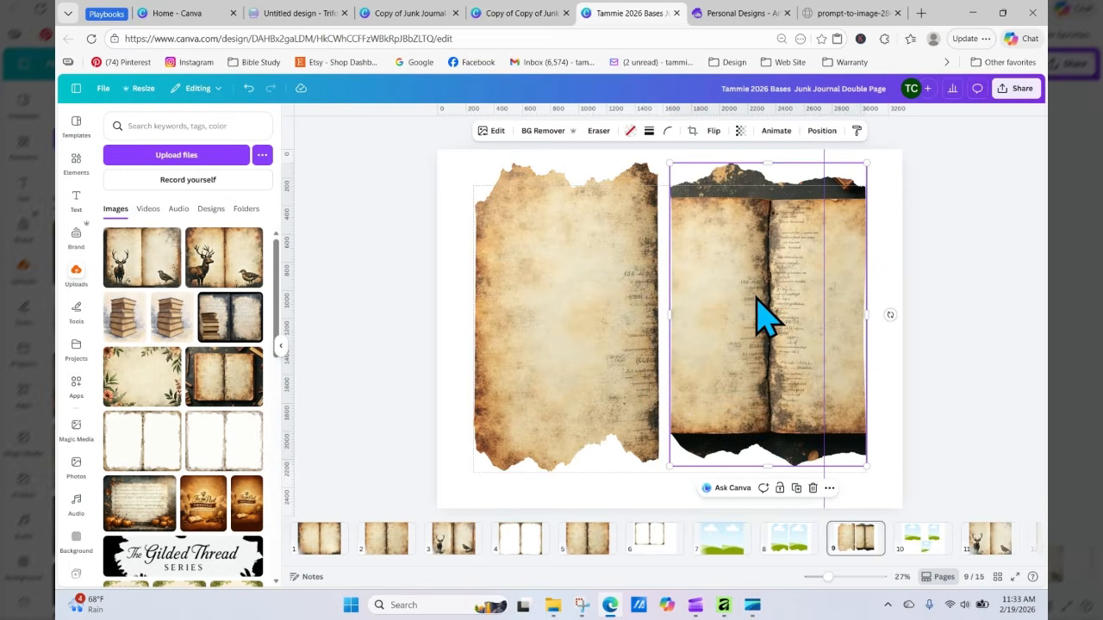
pyautogui.doubleClick(758, 301)
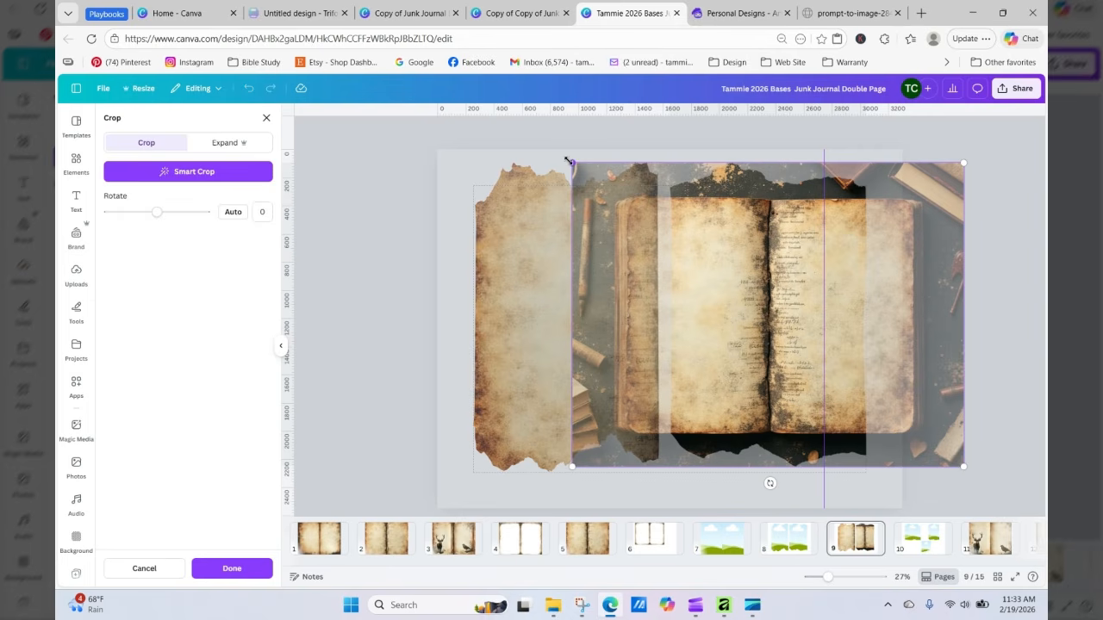
pyautogui.moveTo(566, 161); pyautogui.dragTo(474, 115)
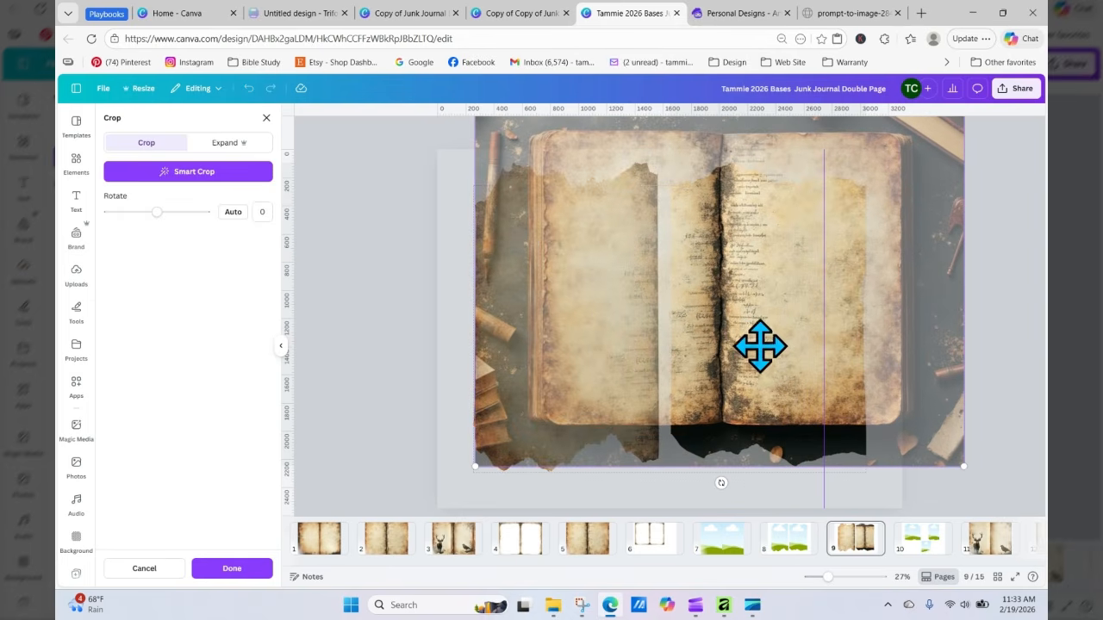
pyautogui.moveTo(758, 345); pyautogui.dragTo(756, 394)
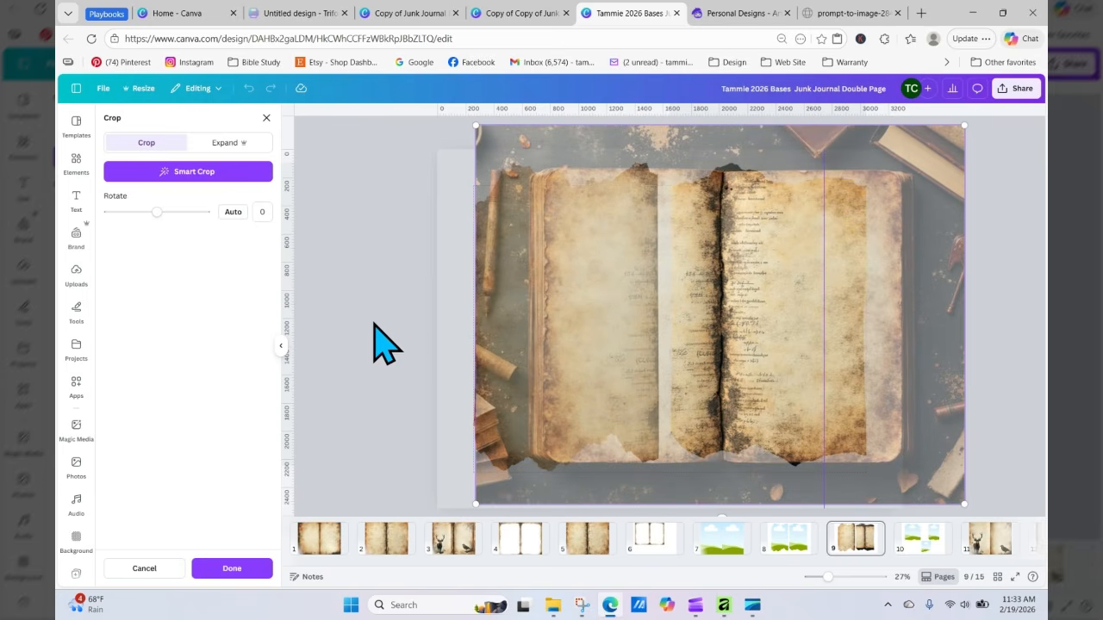
pyautogui.press('Escape')
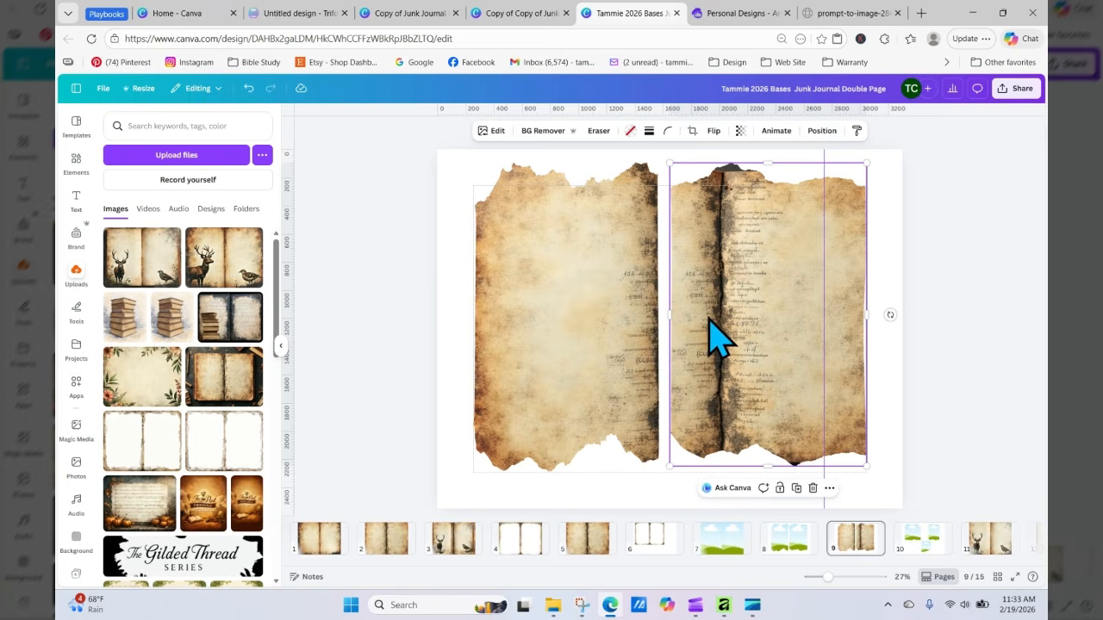
# Step: Reposition and enlarge the image in the right frame so it shows the book's right page
pyautogui.doubleClick(718, 338)
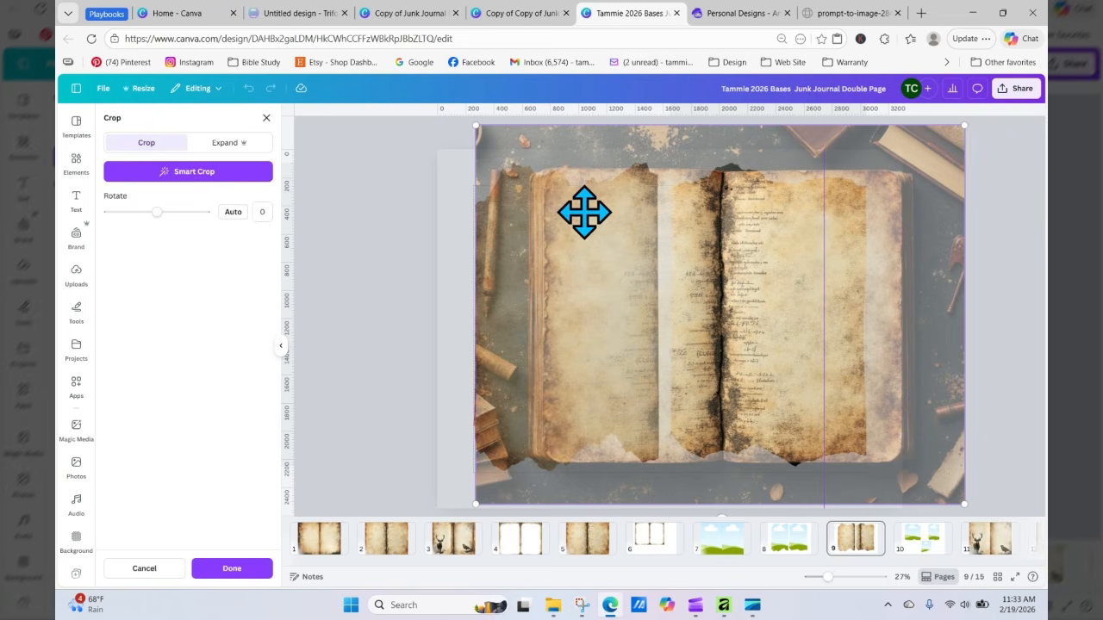
pyautogui.moveTo(584, 211); pyautogui.dragTo(522, 214)
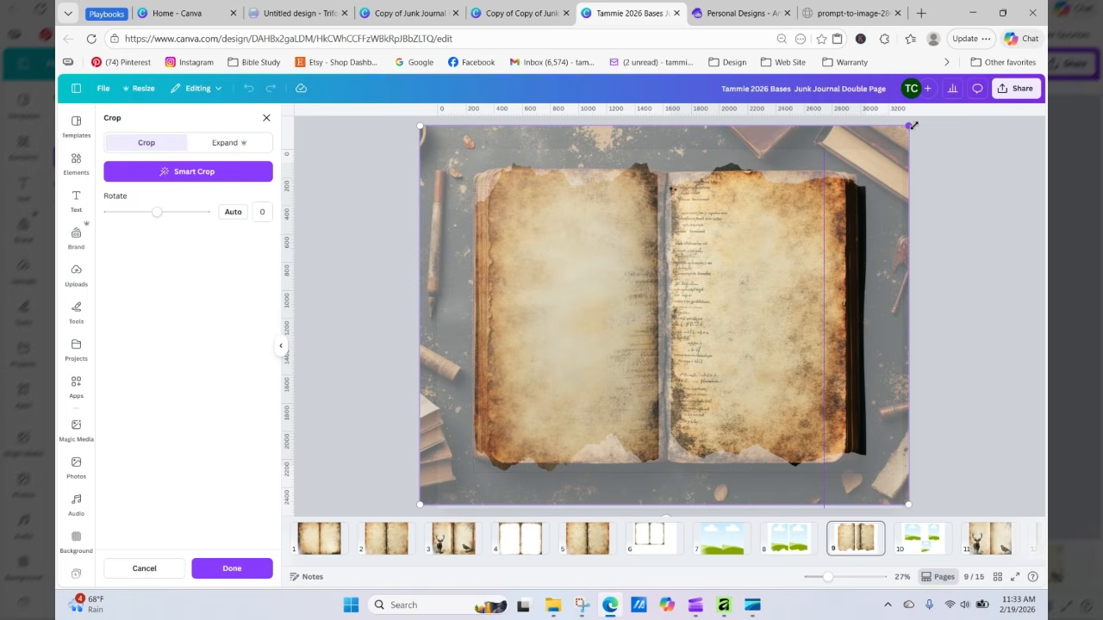
pyautogui.moveTo(913, 125); pyautogui.dragTo(926, 116)
pyautogui.click(979, 271)
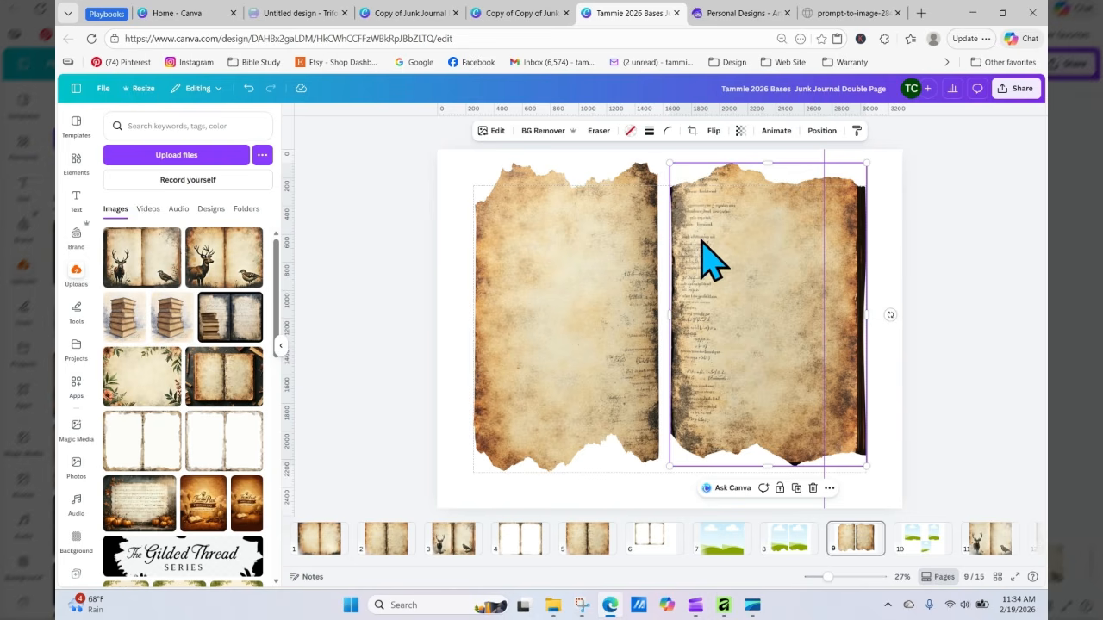
# Step: Select both filled torn frames and copy them
pyautogui.moveTo(425, 249); pyautogui.dragTo(791, 254)
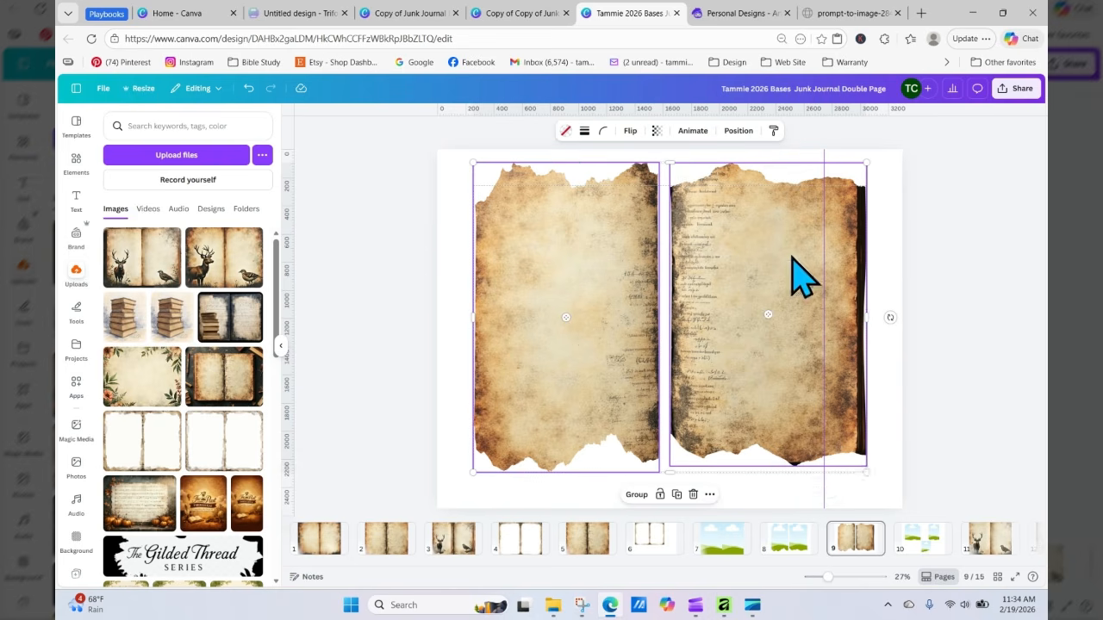
pyautogui.rightClick(791, 254)
pyautogui.click(829, 269)
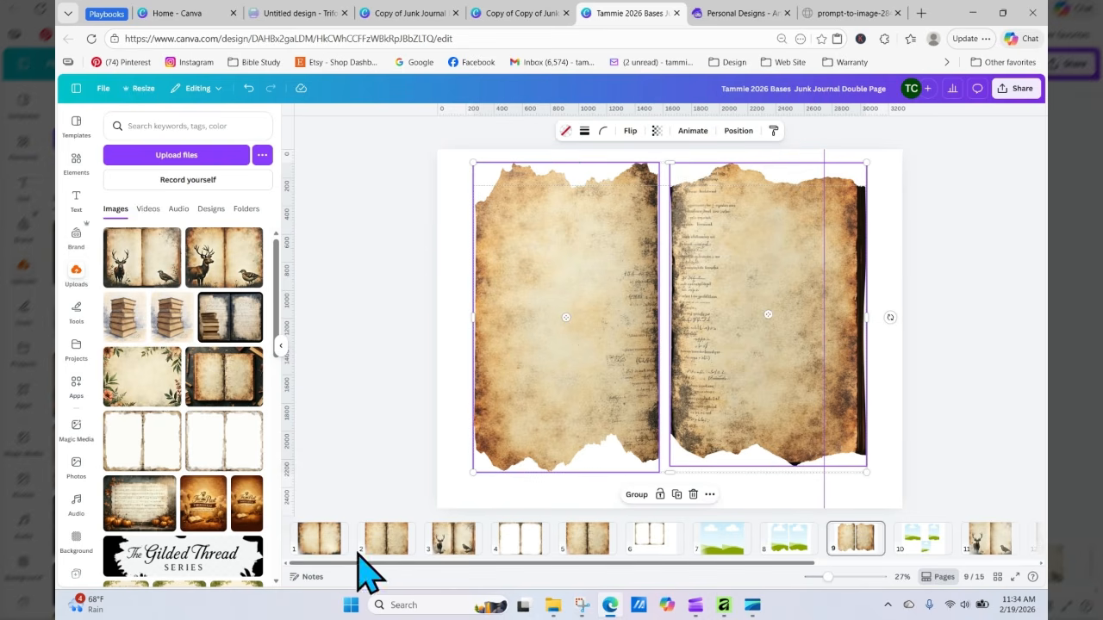
pyautogui.click(380, 538)
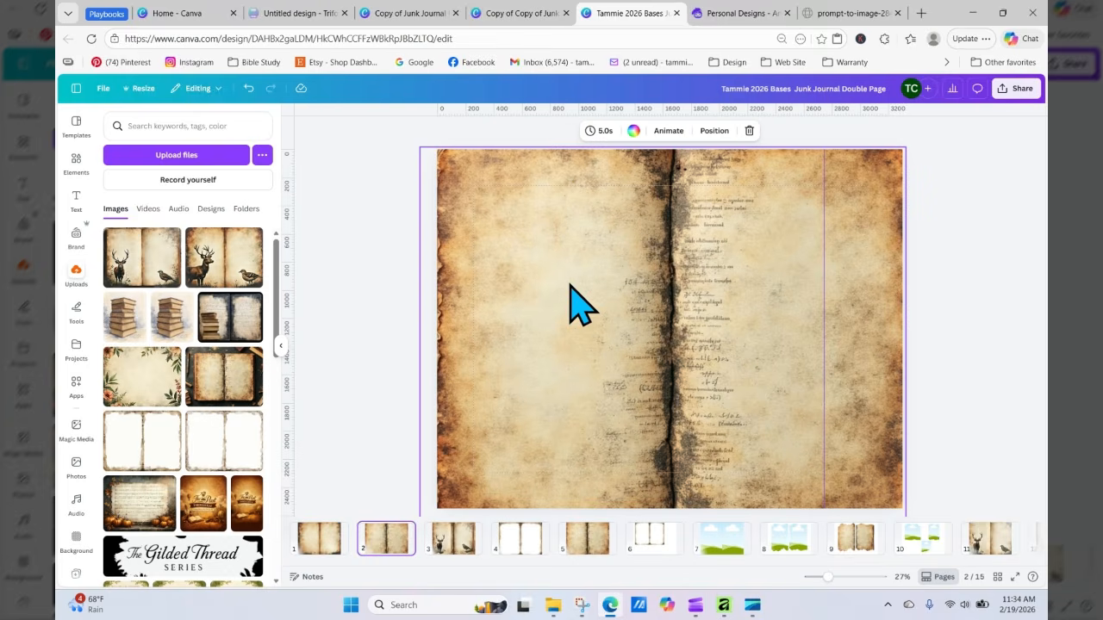
pyautogui.rightClick(582, 306)
pyautogui.click(603, 301)
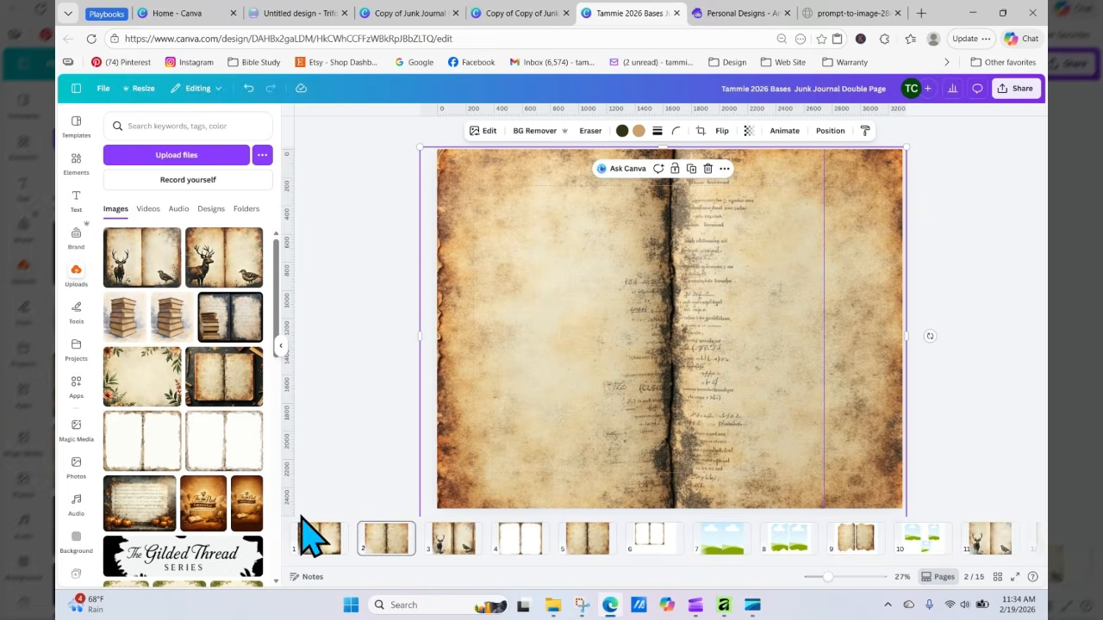
# Step: Paste the two filled frames onto the page 1 spread and nudge them slightly into place
pyautogui.click(319, 542)
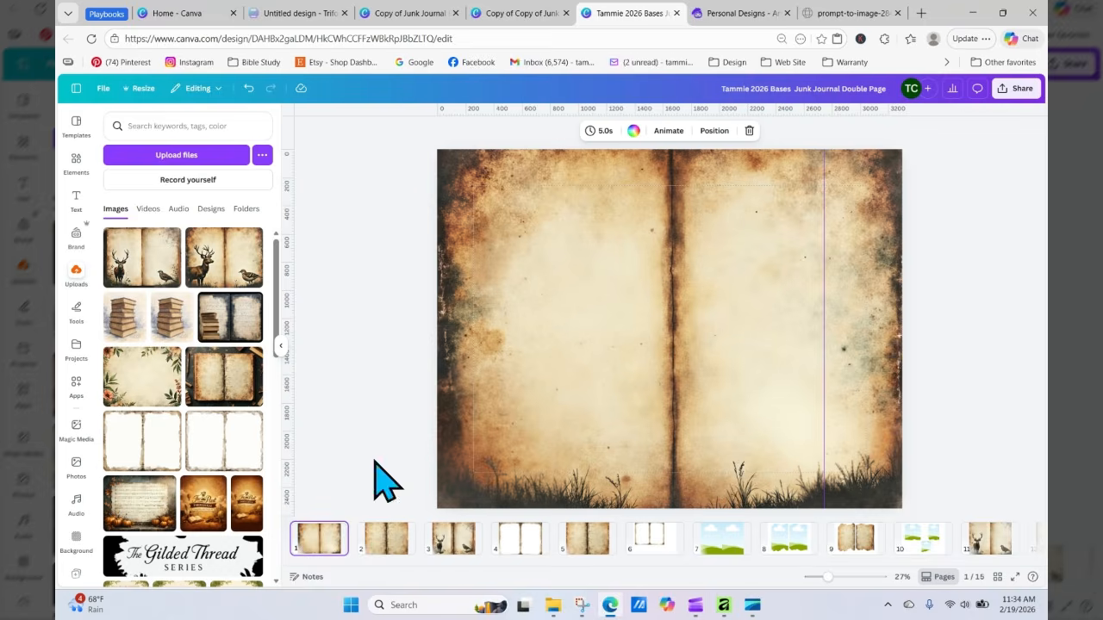
pyautogui.rightClick(571, 285)
pyautogui.click(613, 333)
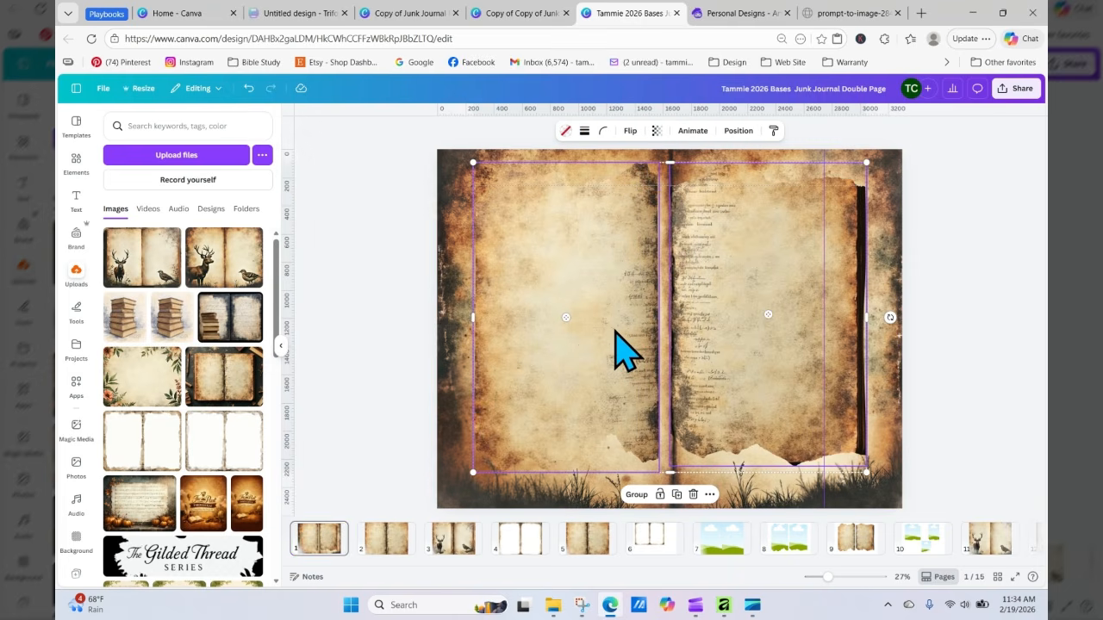
pyautogui.moveTo(614, 332); pyautogui.dragTo(619, 343)
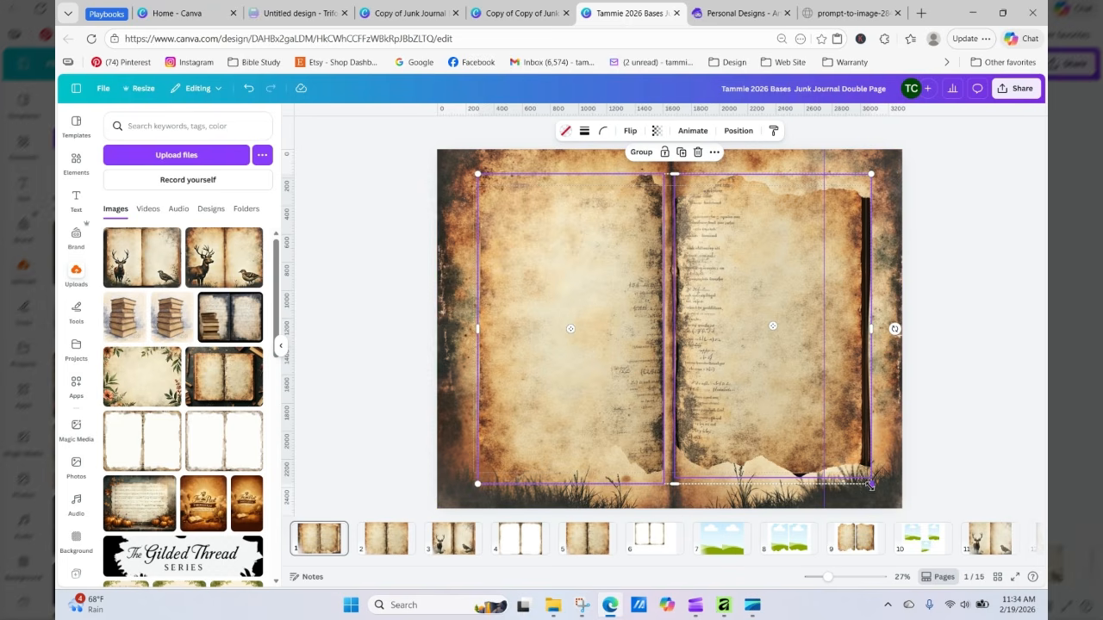
# Step: Enlarge the two filled torn frames to cover the whole spread and nudge the right frame slightly into place
pyautogui.moveTo(870, 484); pyautogui.dragTo(892, 501)
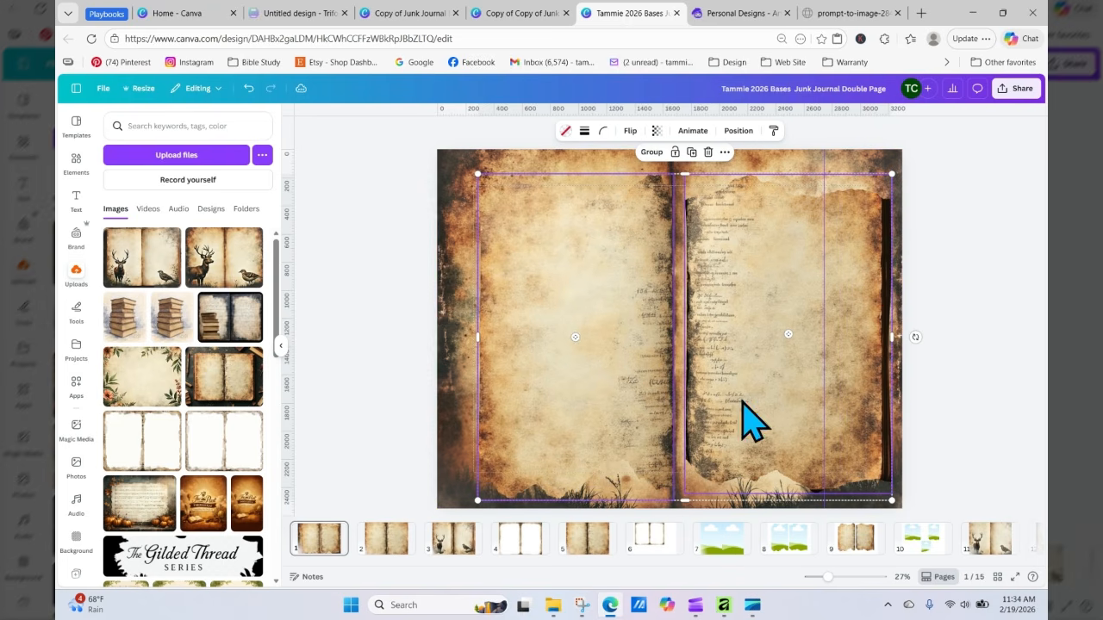
pyautogui.moveTo(477, 175); pyautogui.dragTo(437, 149)
pyautogui.click(347, 215)
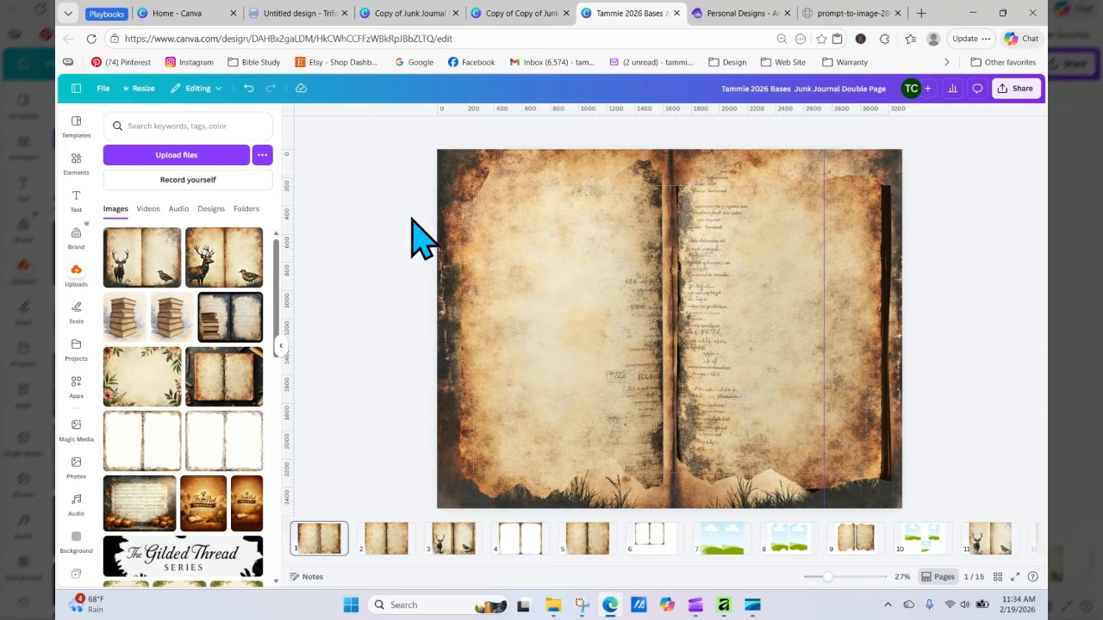
pyautogui.click(746, 320)
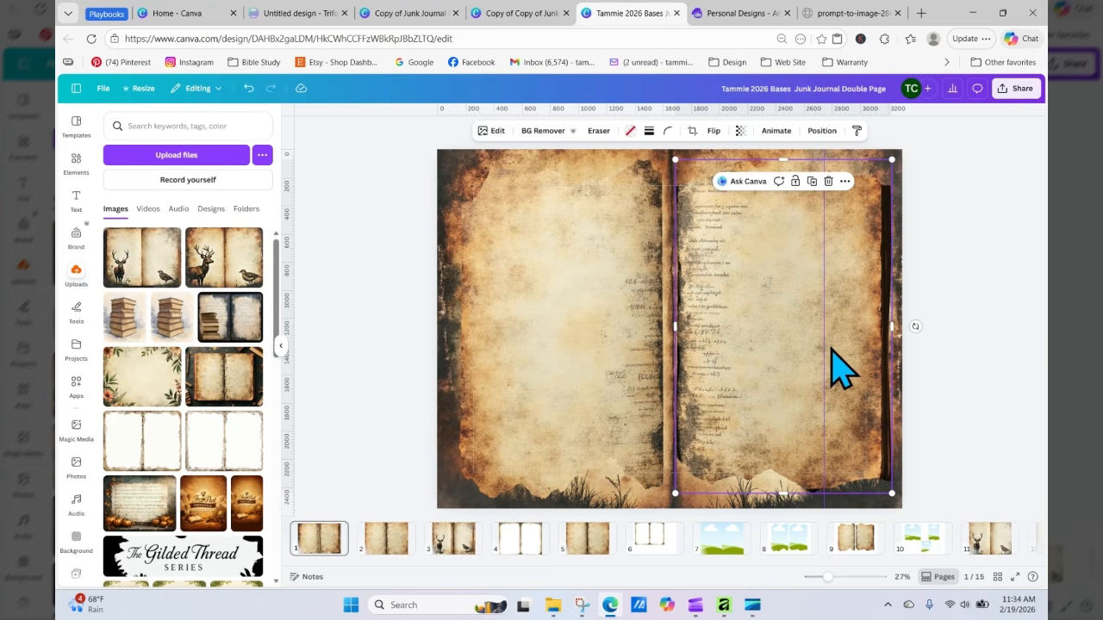
pyautogui.moveTo(830, 348); pyautogui.dragTo(825, 344)
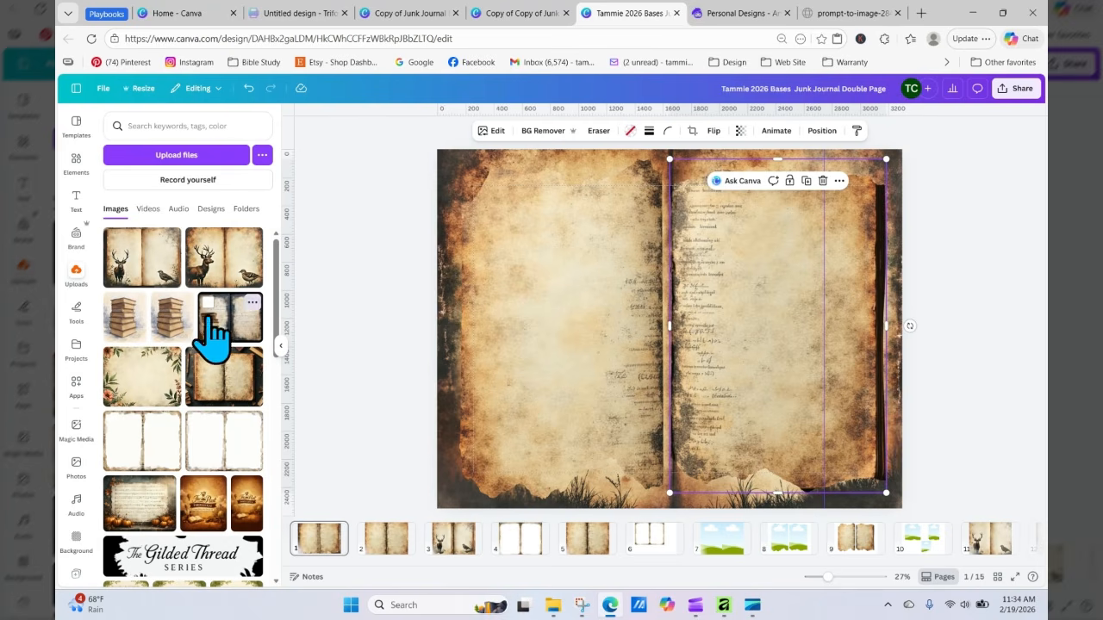
# Step: Replace the left frame's image with the stacked books image and adjust it inside the frame
pyautogui.moveTo(220, 317); pyautogui.dragTo(635, 308)
pyautogui.doubleClick(536, 323)
pyautogui.click(395, 293)
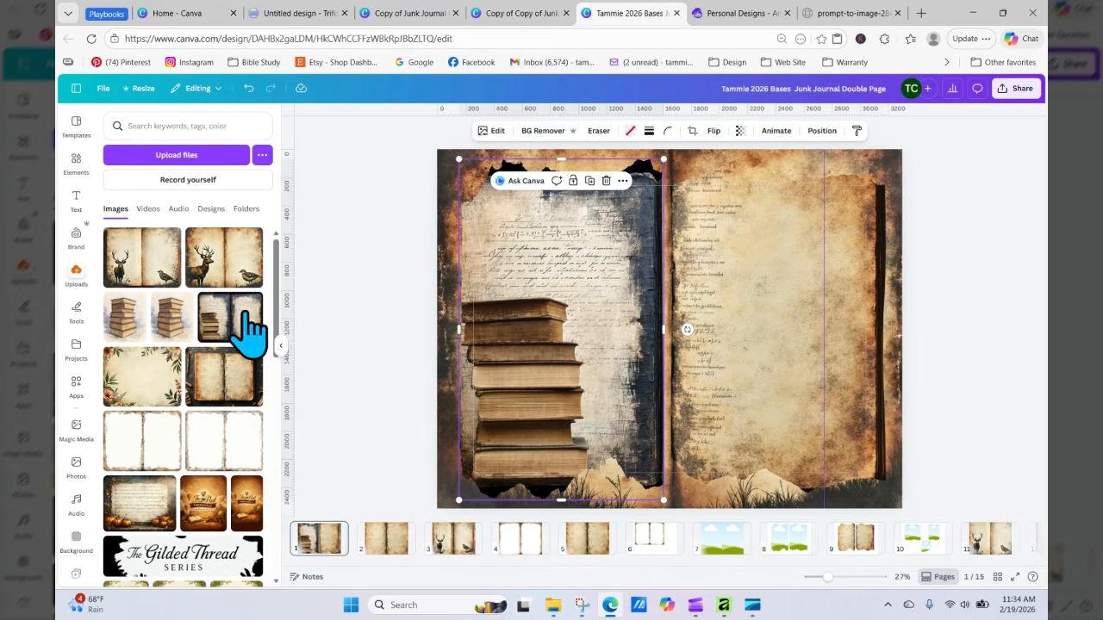
# Step: Fill the right torn frame with the sheet music and pumpkins image and shift it so the pumpkins sit at the right
pyautogui.click(148, 504)
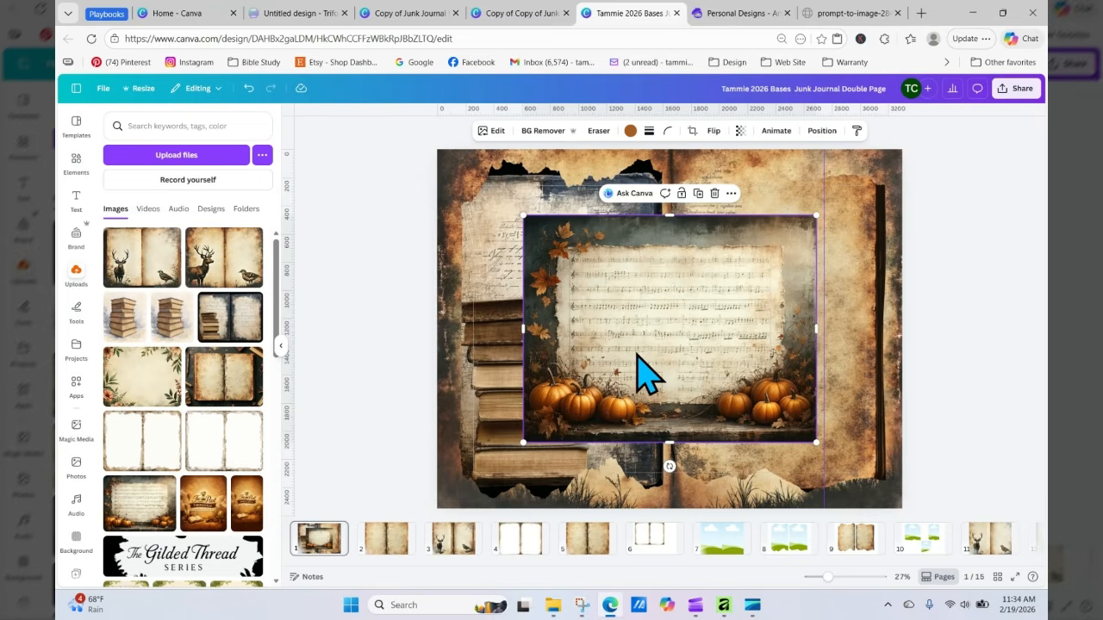
pyautogui.moveTo(648, 375); pyautogui.dragTo(685, 301)
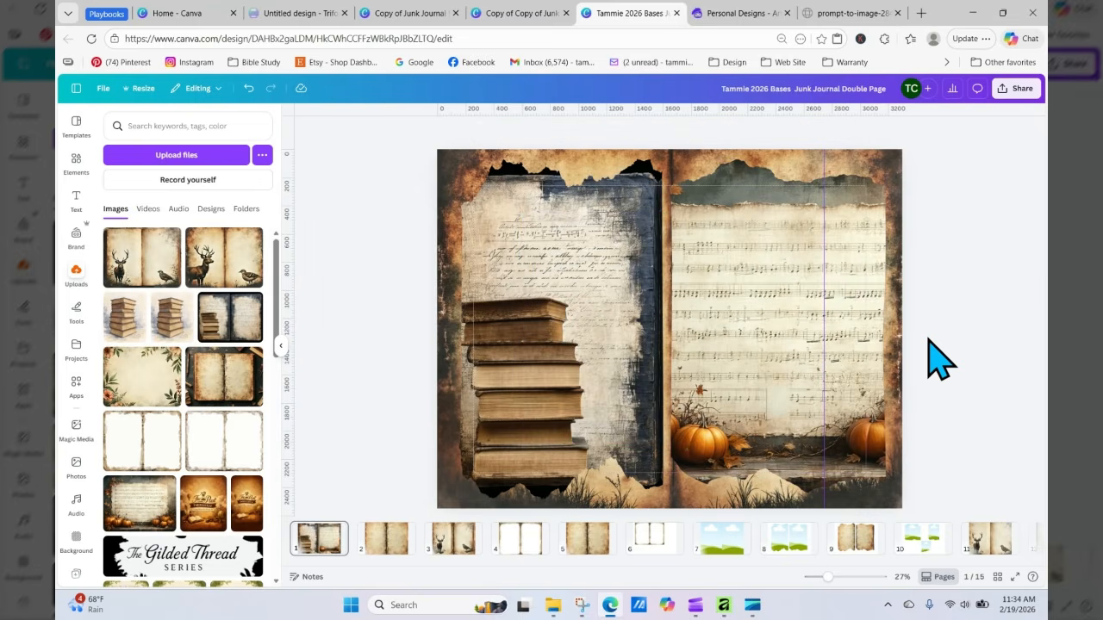
pyautogui.doubleClick(778, 374)
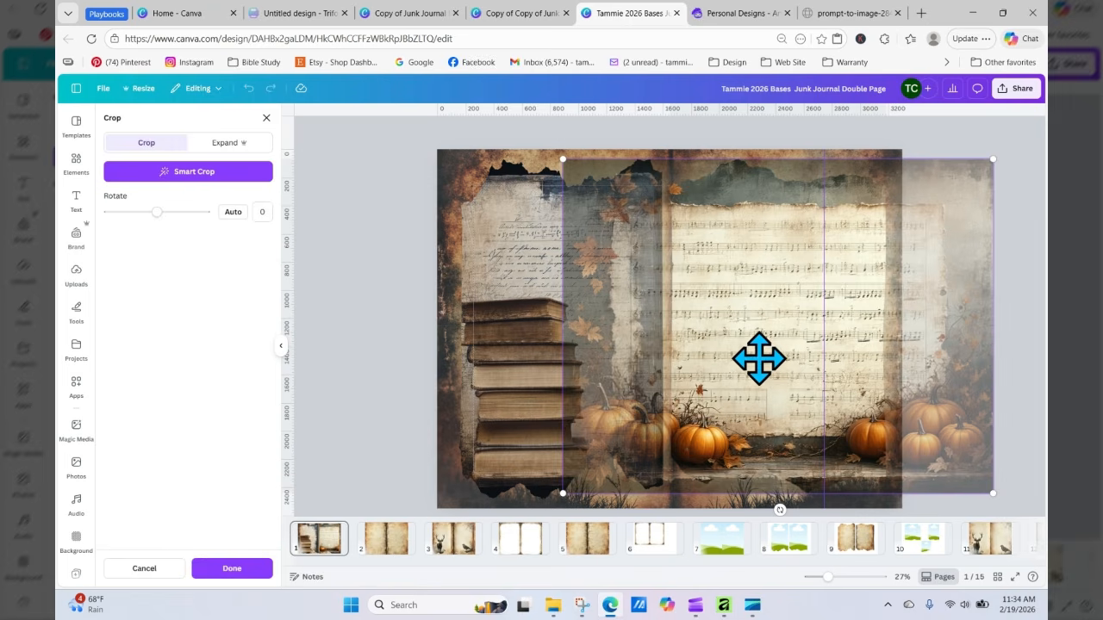
pyautogui.moveTo(759, 359); pyautogui.dragTo(652, 358)
pyautogui.click(1008, 317)
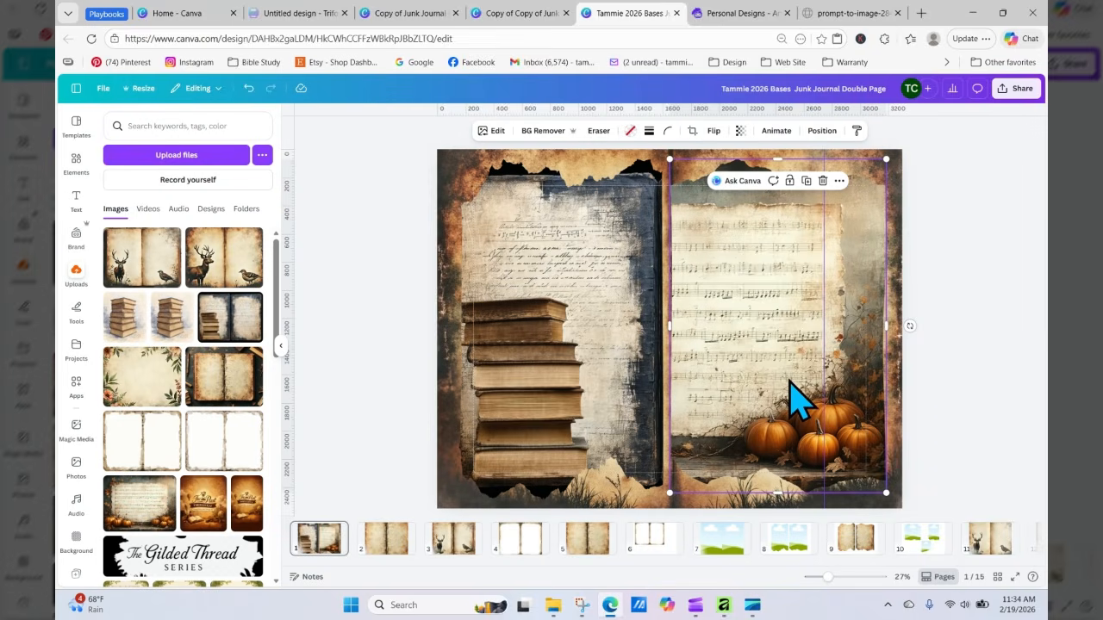
pyautogui.click(978, 379)
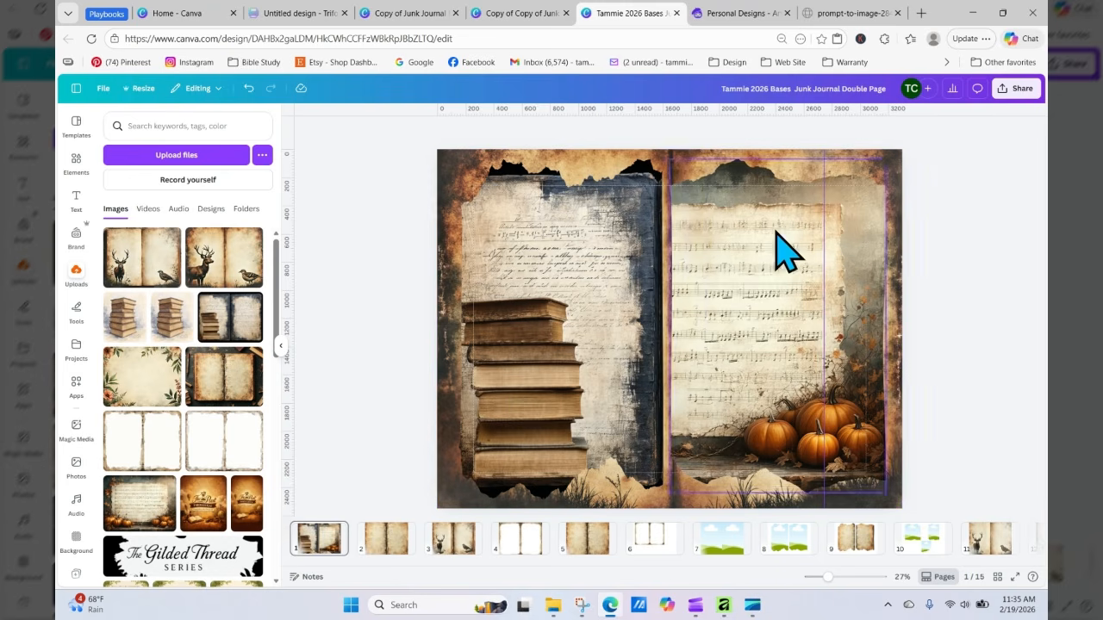
# Step: Switch to Artistly's personal designs and download the open-book design with the deer and handwritten page
pyautogui.click(741, 13)
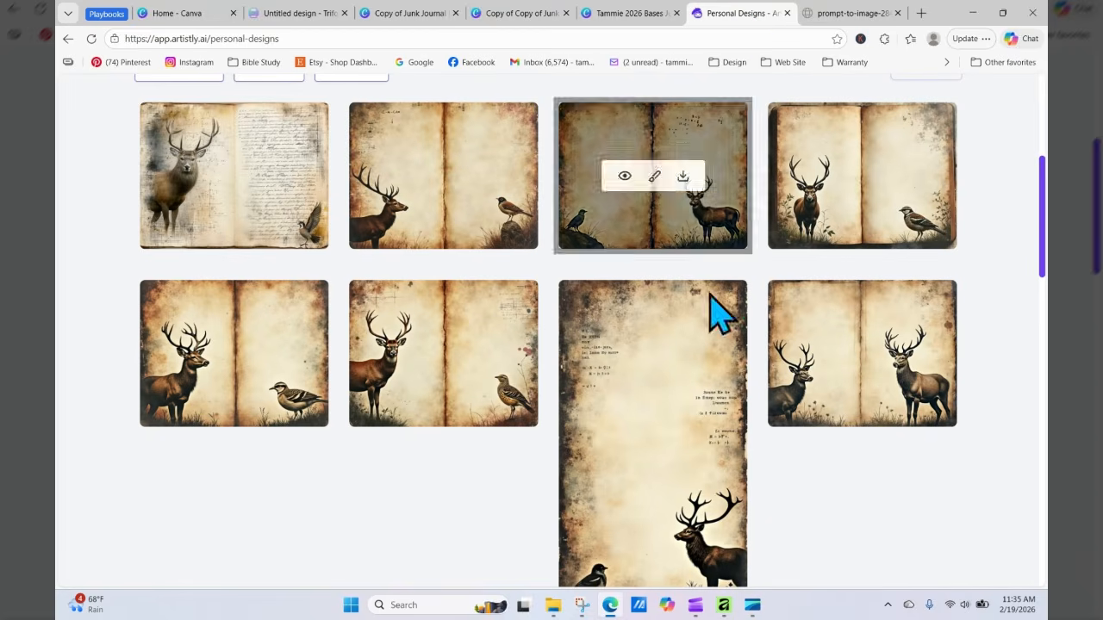
pyautogui.moveTo(1043, 238); pyautogui.dragTo(1040, 168)
pyautogui.scroll(-1, 382, 382)
pyautogui.moveTo(181, 370)
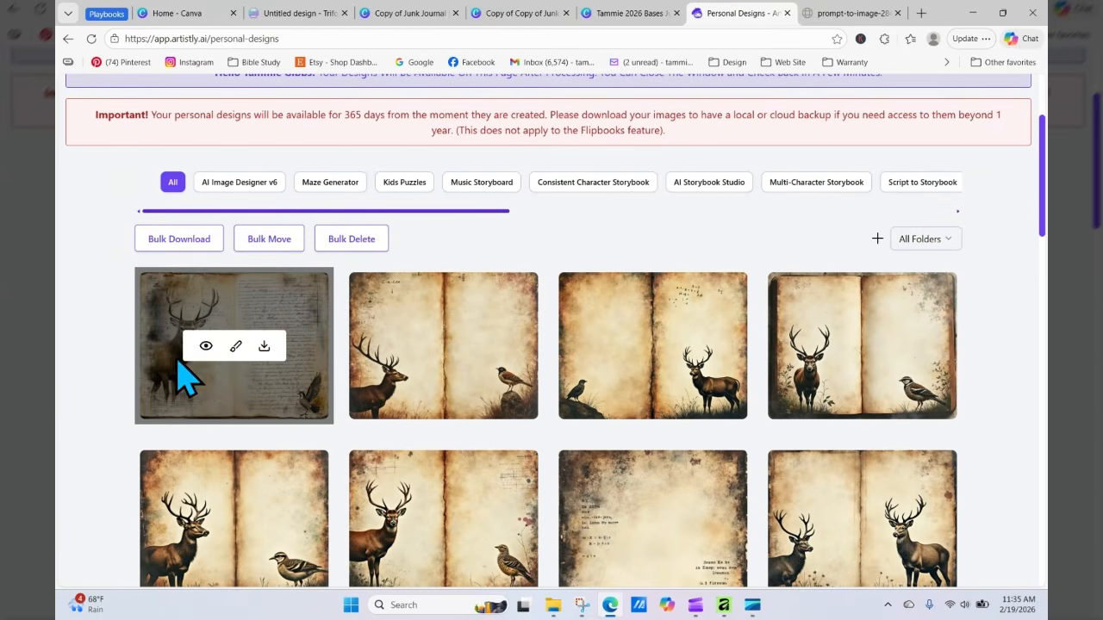
pyautogui.click(205, 347)
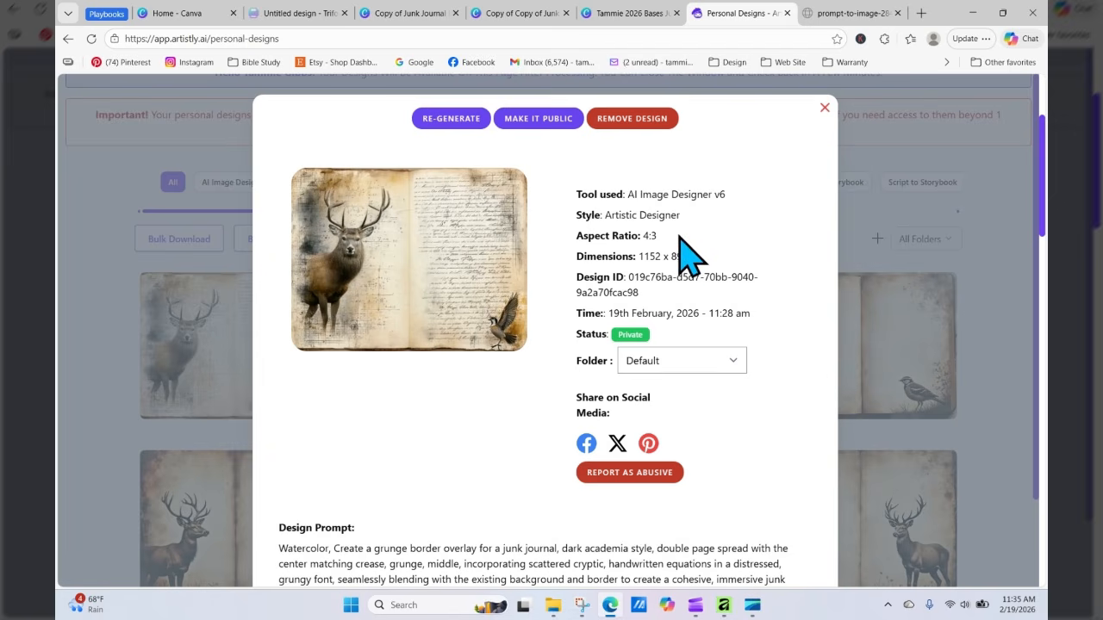
pyautogui.click(825, 107)
pyautogui.moveTo(281, 384)
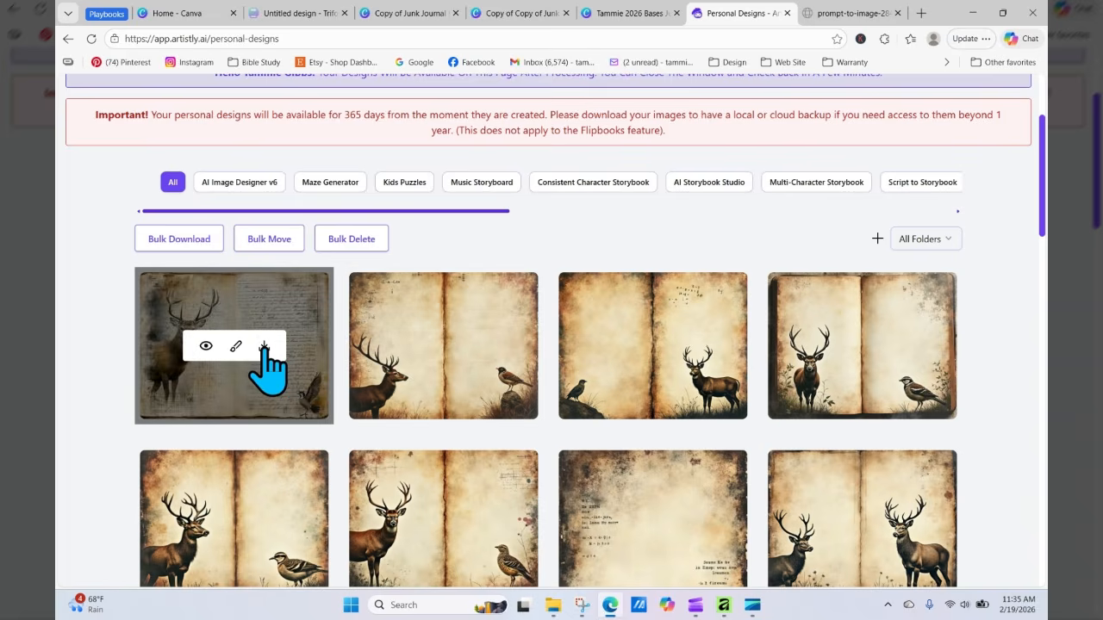
pyautogui.click(263, 347)
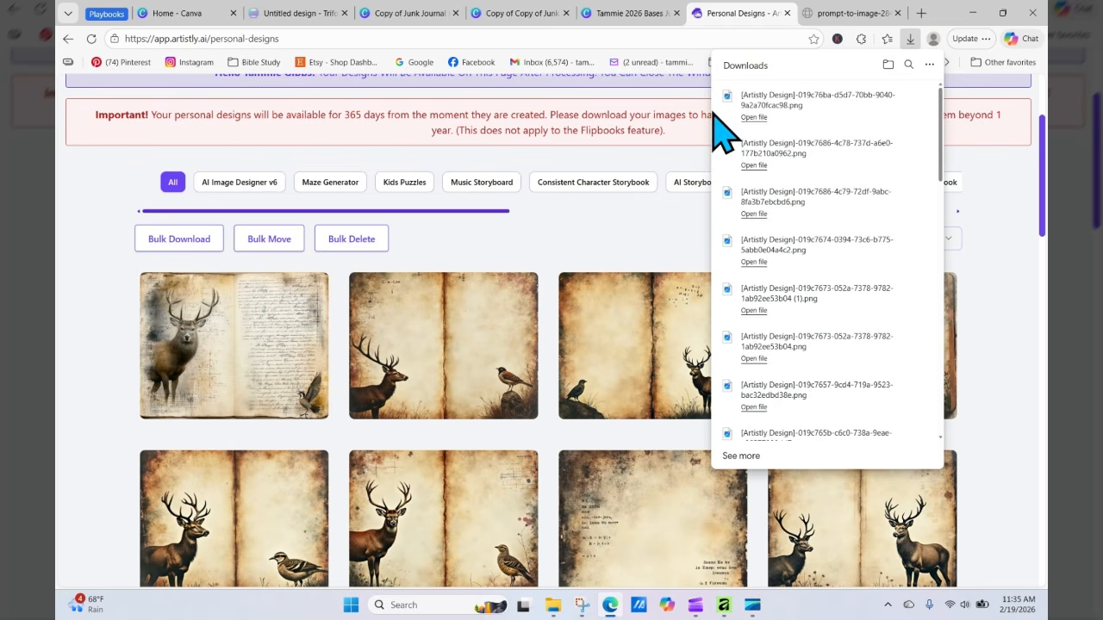
# Step: Open the Copy of Copy of Junk Journal design and duplicate page 5, the stacked books spread
pyautogui.click(633, 14)
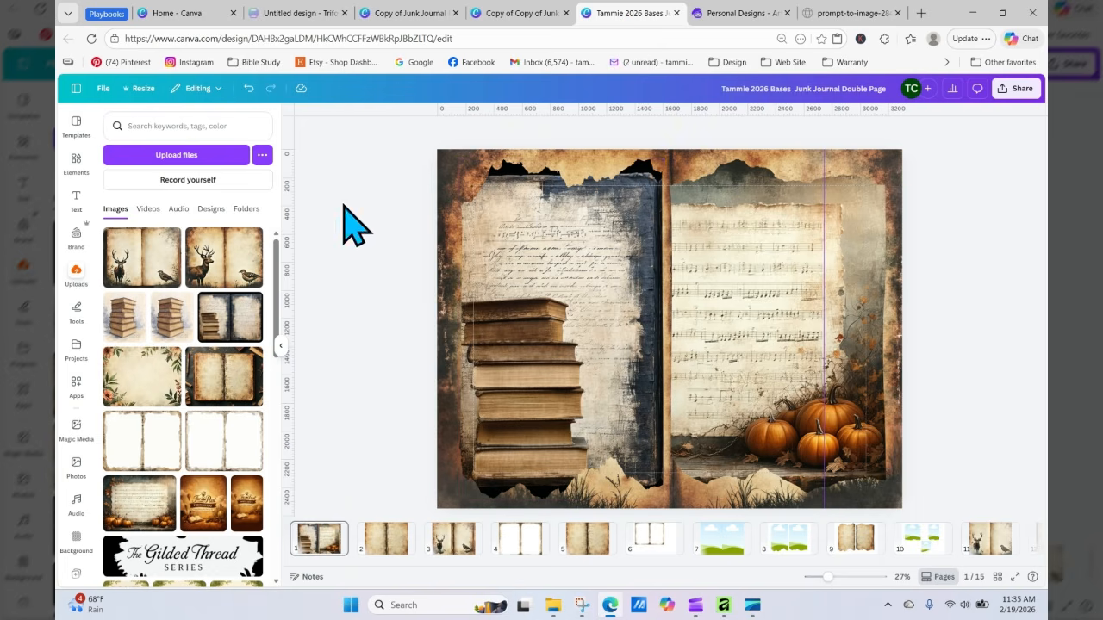
pyautogui.click(522, 13)
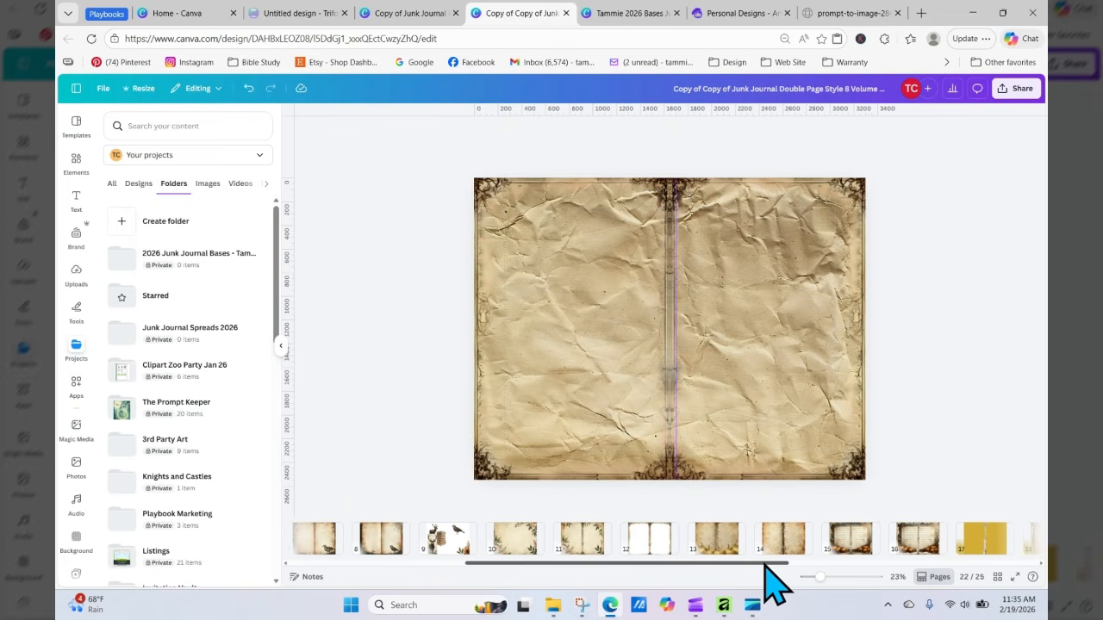
pyautogui.moveTo(760, 564); pyautogui.dragTo(503, 519)
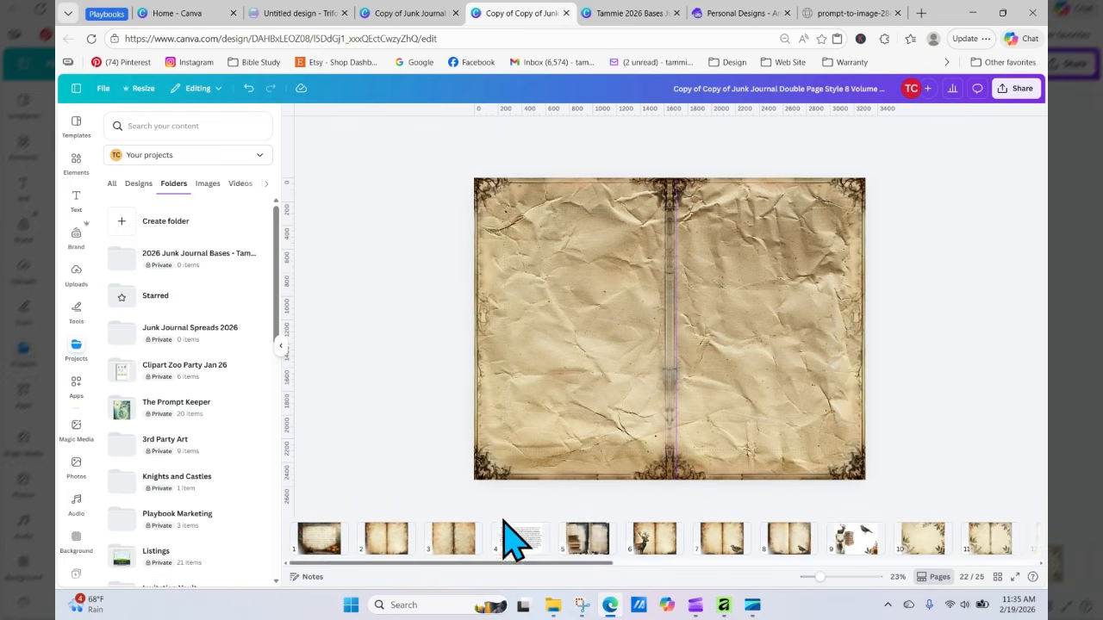
pyautogui.click(592, 530)
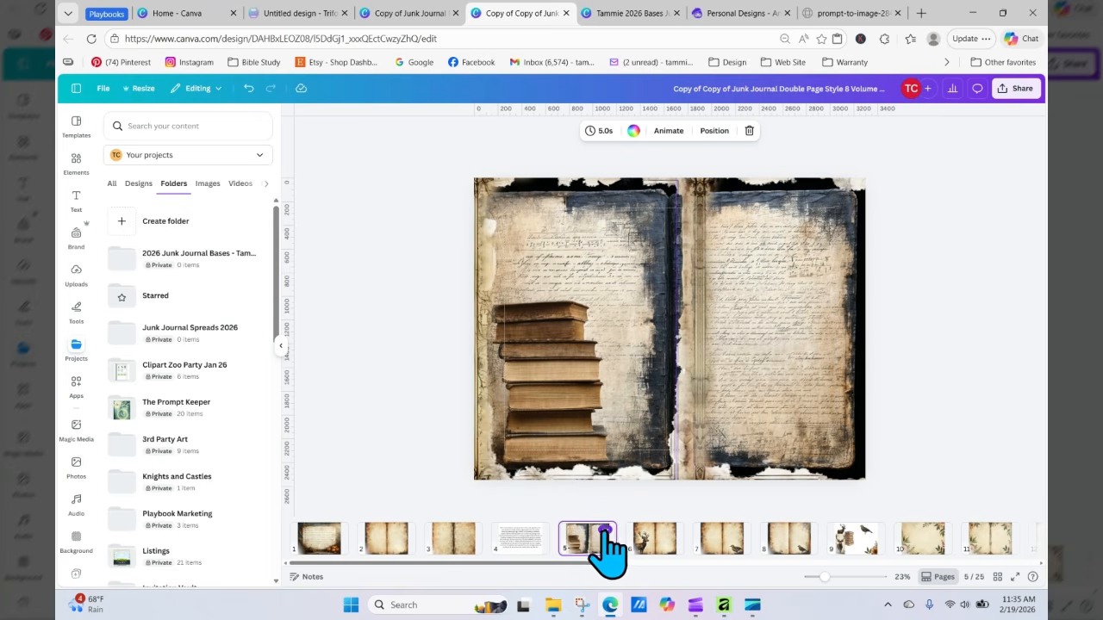
pyautogui.click(606, 530)
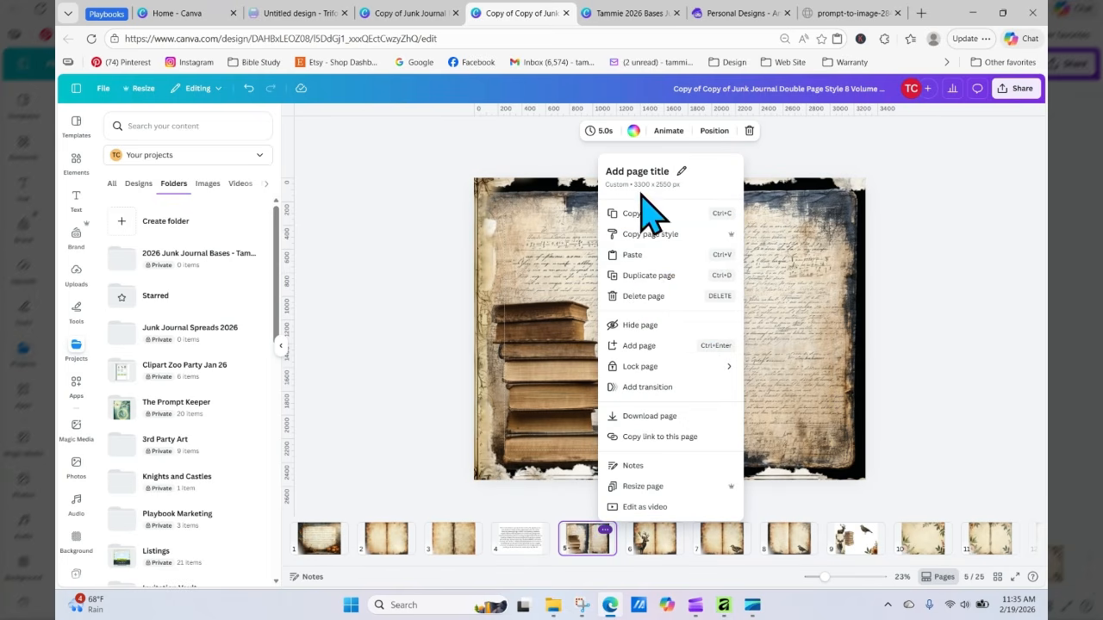
pyautogui.click(659, 276)
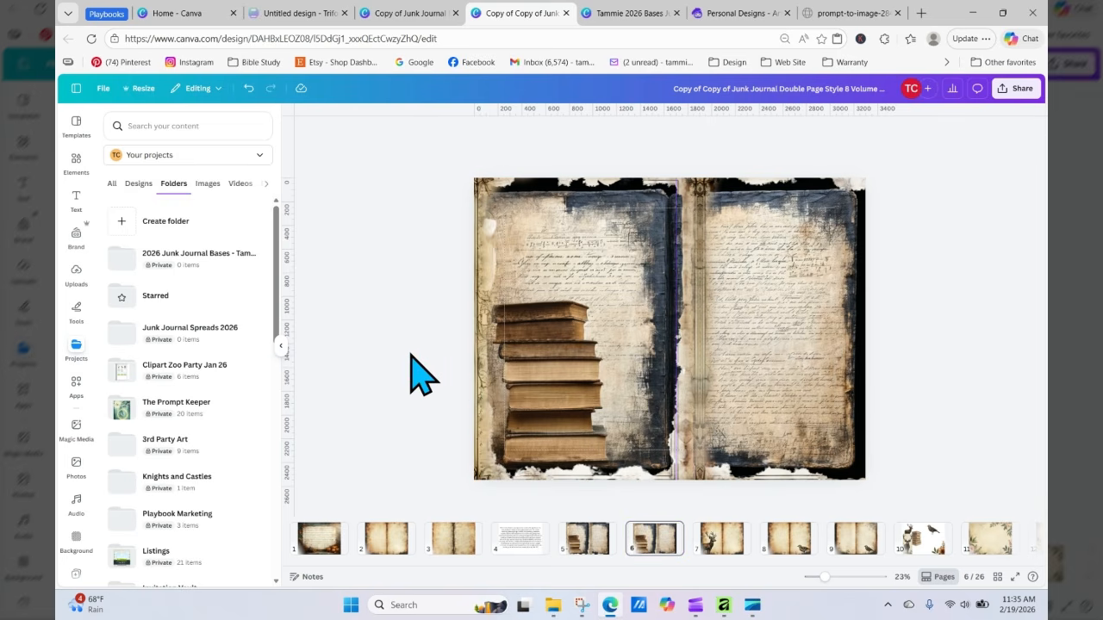
# Step: Try to resize the image on the duplicated page 6, then undo the change
pyautogui.click(551, 321)
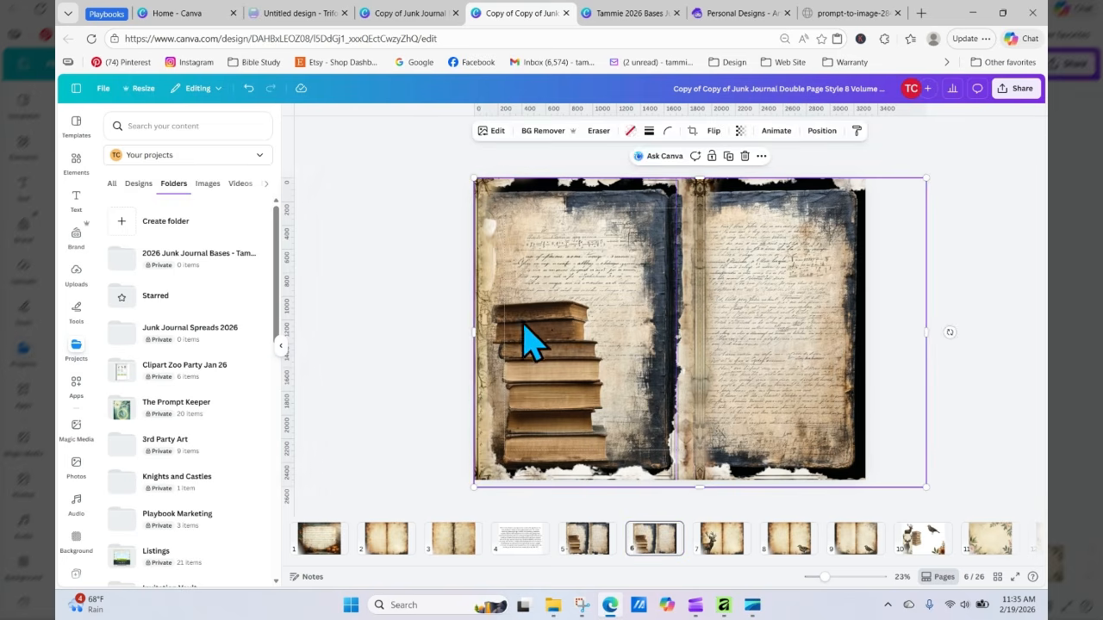
pyautogui.hotkey('ctrl', 'z')
pyautogui.click(484, 337)
pyautogui.moveTo(475, 328); pyautogui.dragTo(534, 334)
pyautogui.moveTo(515, 336); pyautogui.dragTo(498, 336)
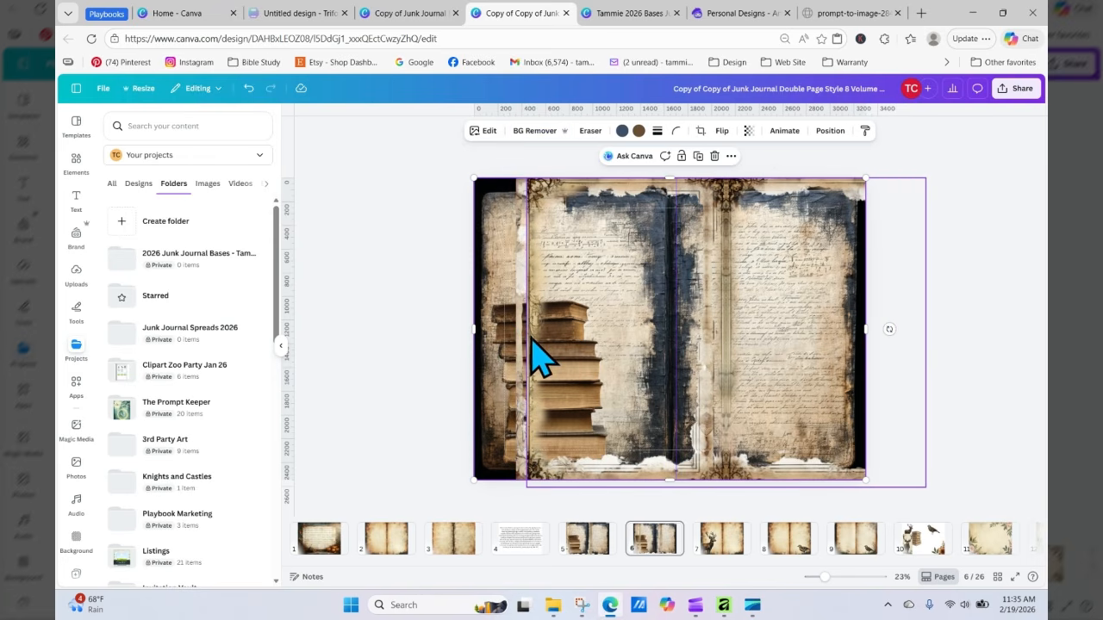
pyautogui.click(249, 88)
pyautogui.click(529, 503)
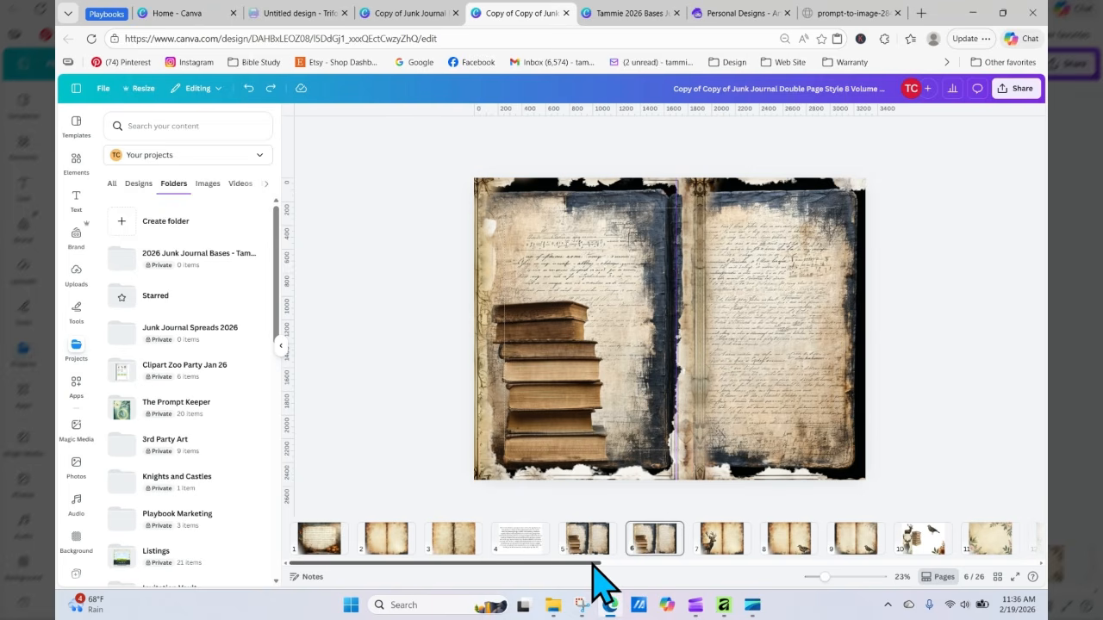
# Step: Browse the project folders and designs to find the Tammie 2026 Bases Junk Journal Double Page design
pyautogui.moveTo(593, 563); pyautogui.dragTo(824, 591)
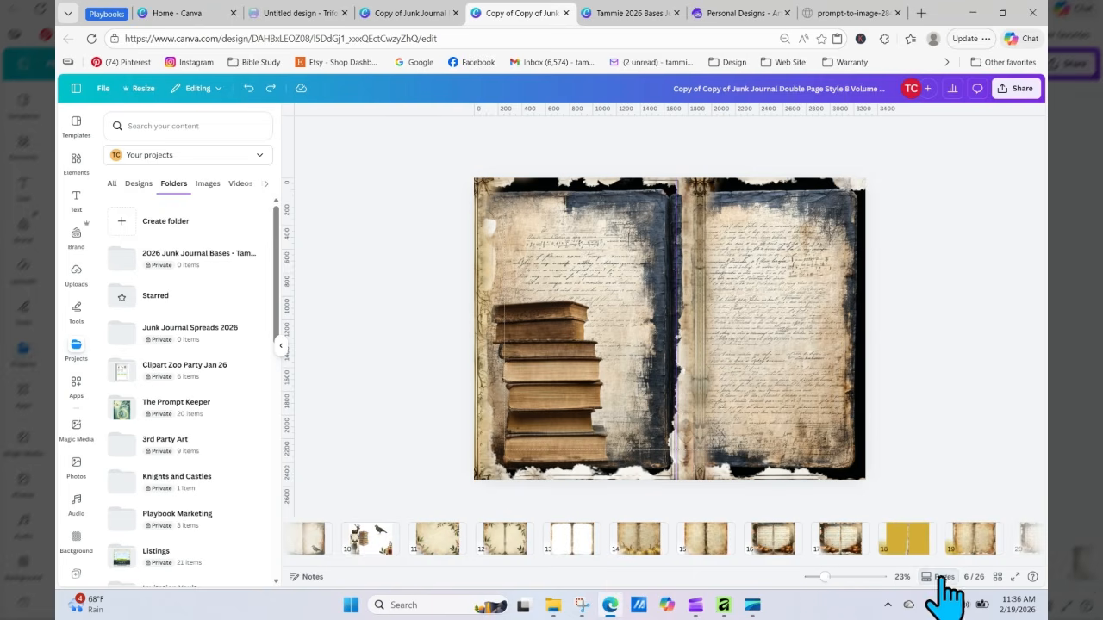
pyautogui.moveTo(778, 561); pyautogui.dragTo(448, 552)
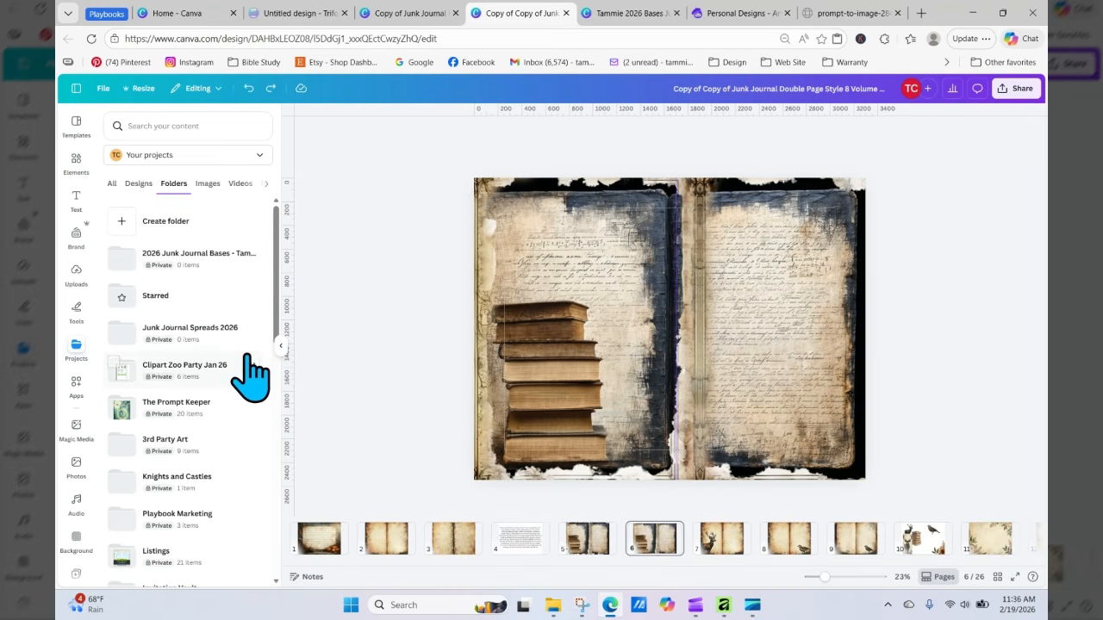
pyautogui.click(75, 360)
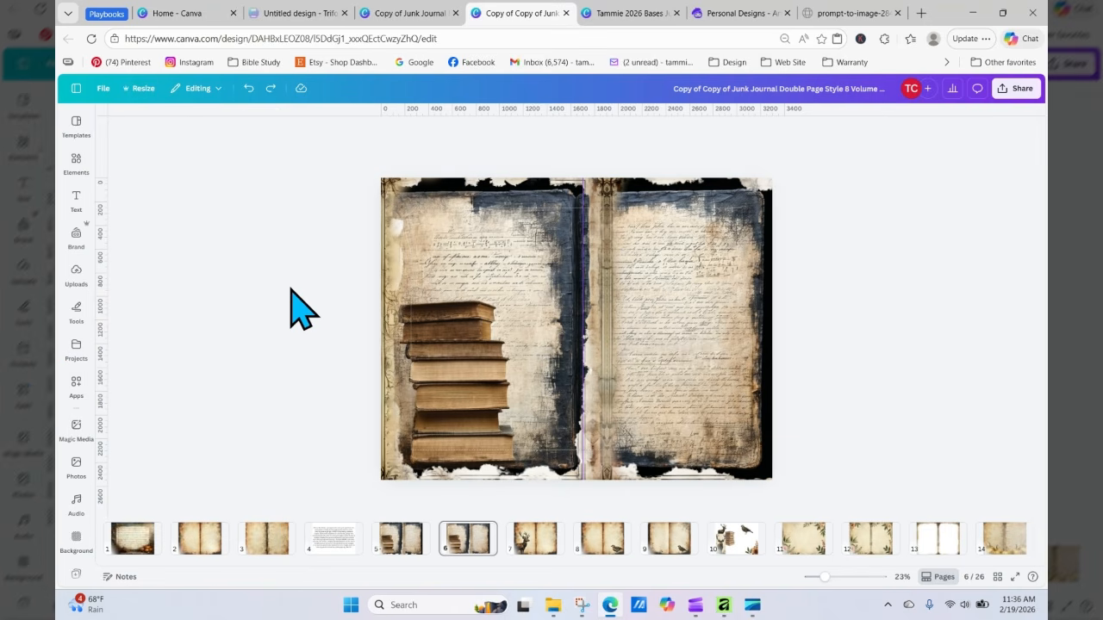
pyautogui.click(79, 360)
pyautogui.click(163, 254)
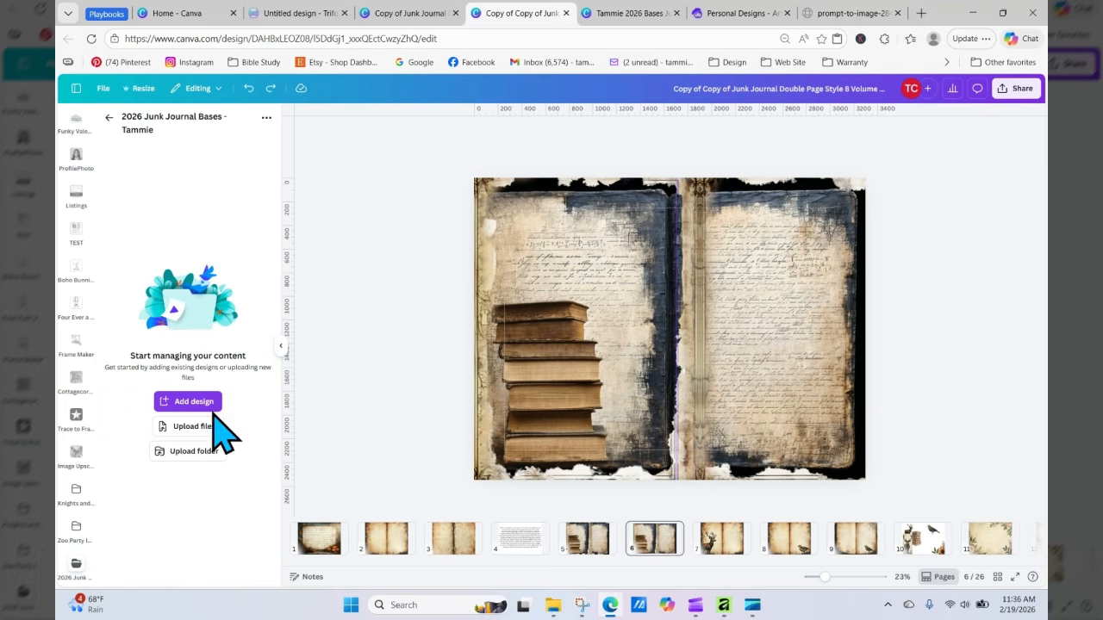
pyautogui.click(107, 118)
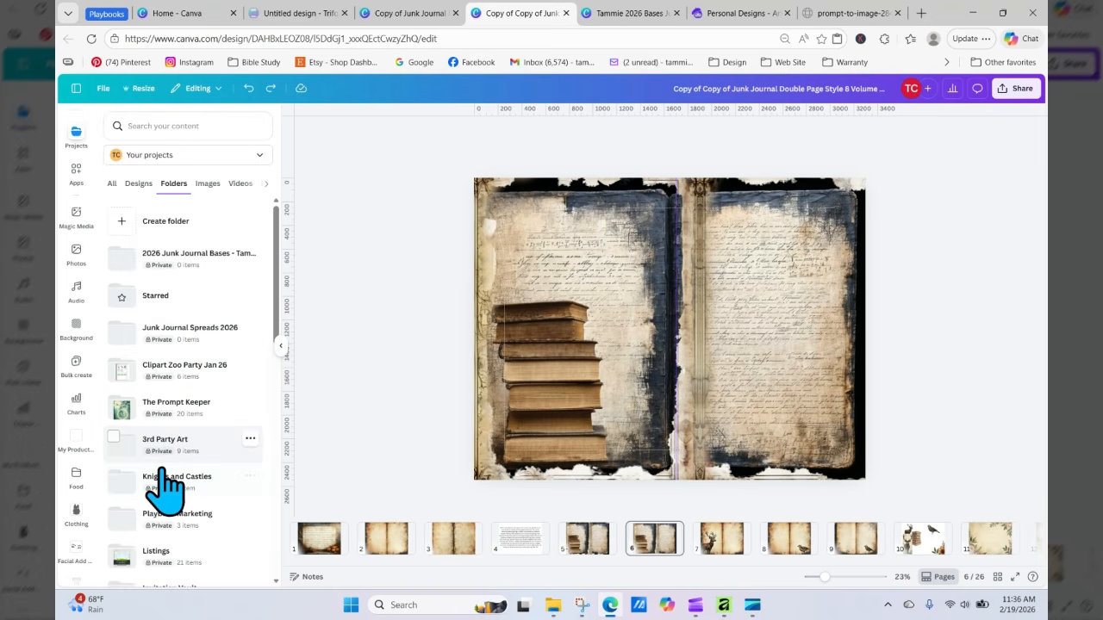
pyautogui.click(138, 184)
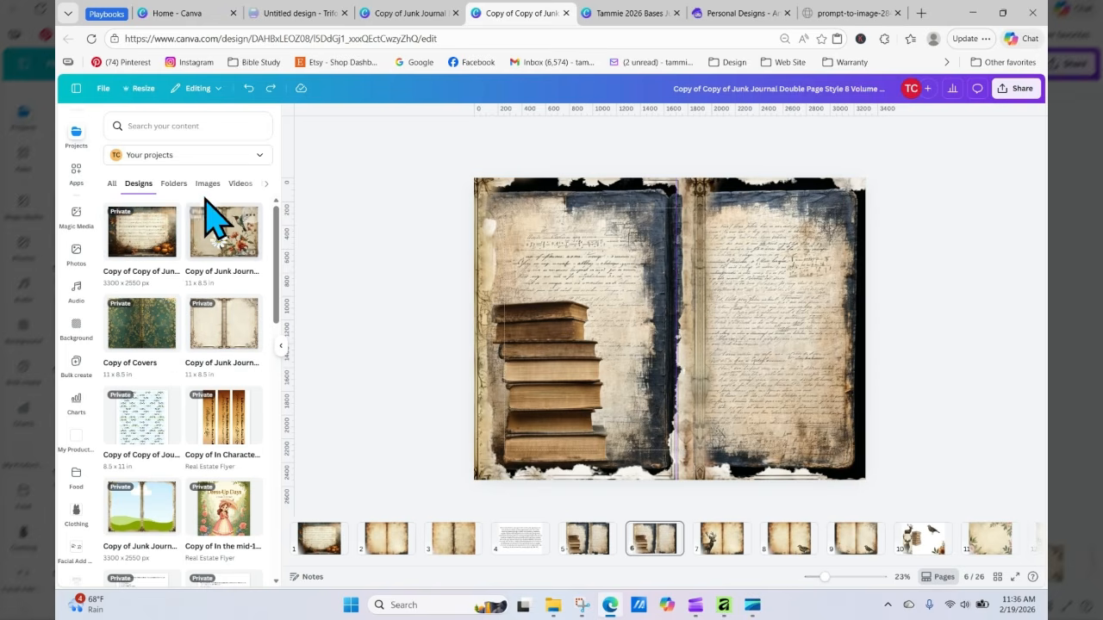
pyautogui.moveTo(277, 248); pyautogui.dragTo(284, 205)
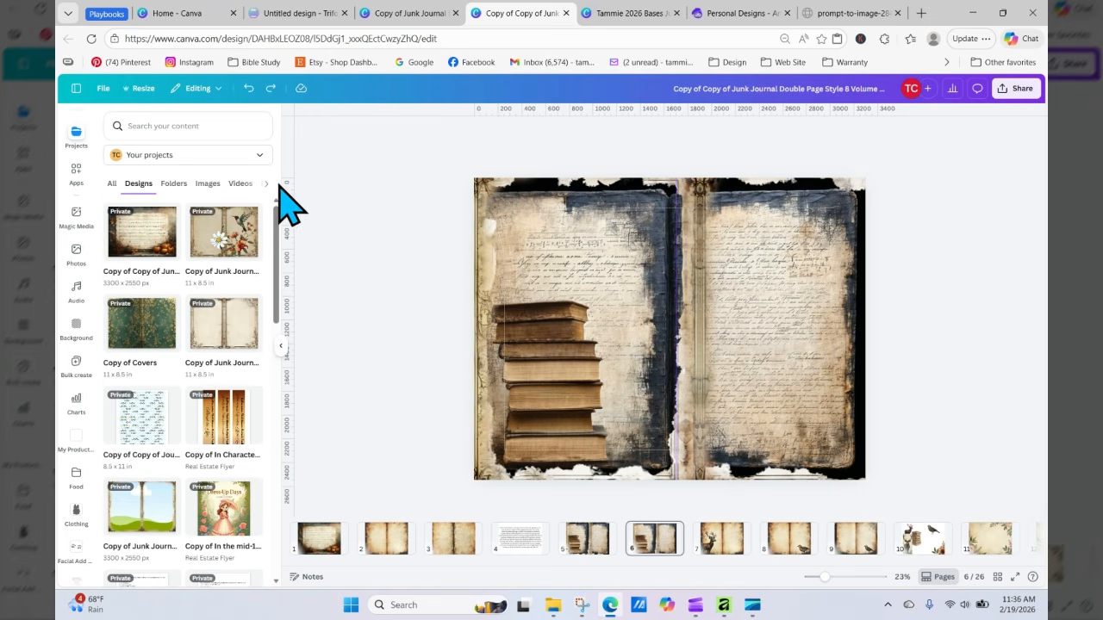
pyautogui.click(91, 38)
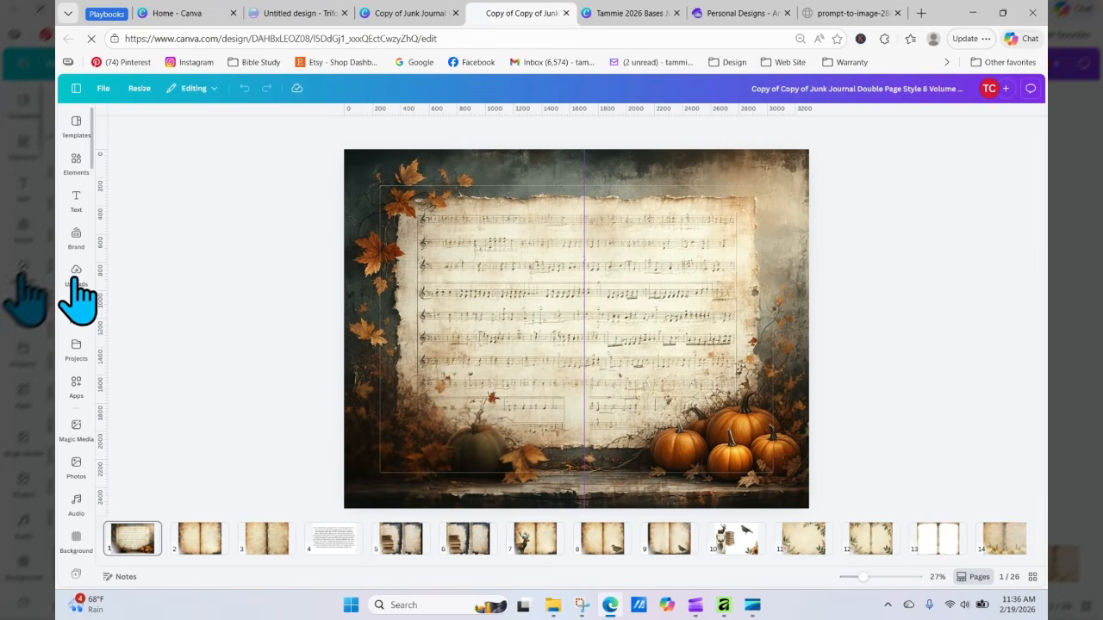
pyautogui.click(77, 355)
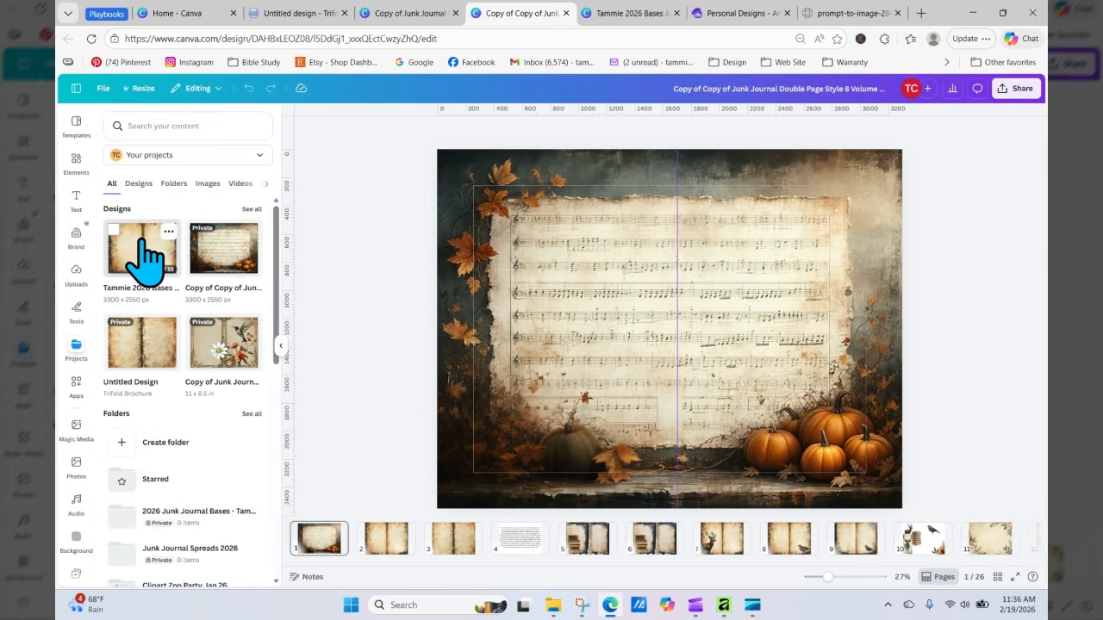
pyautogui.click(147, 257)
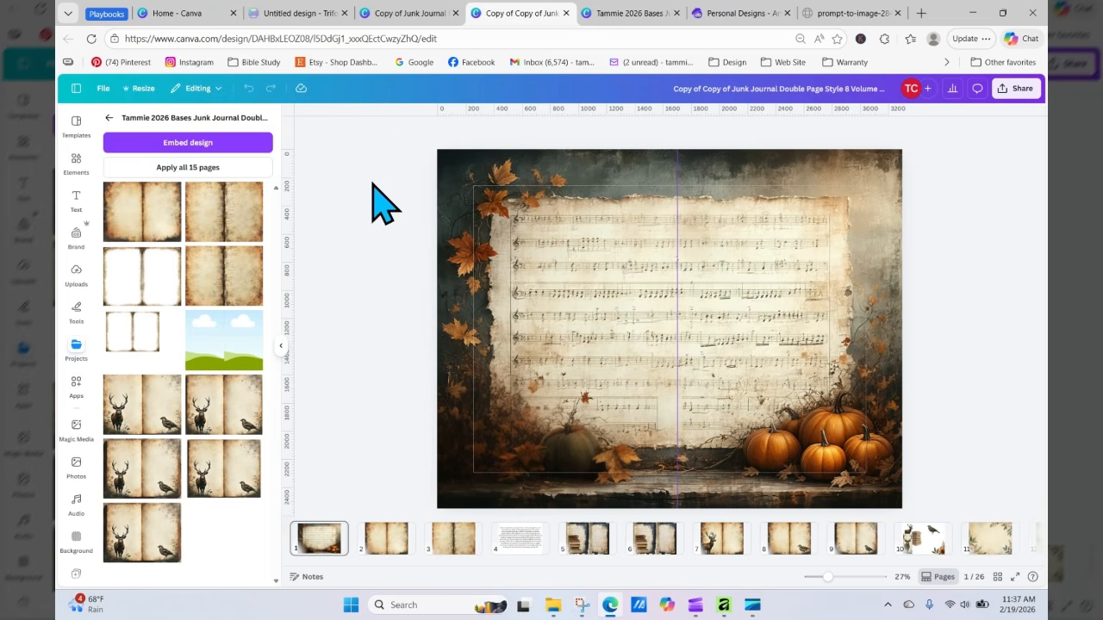
pyautogui.click(652, 12)
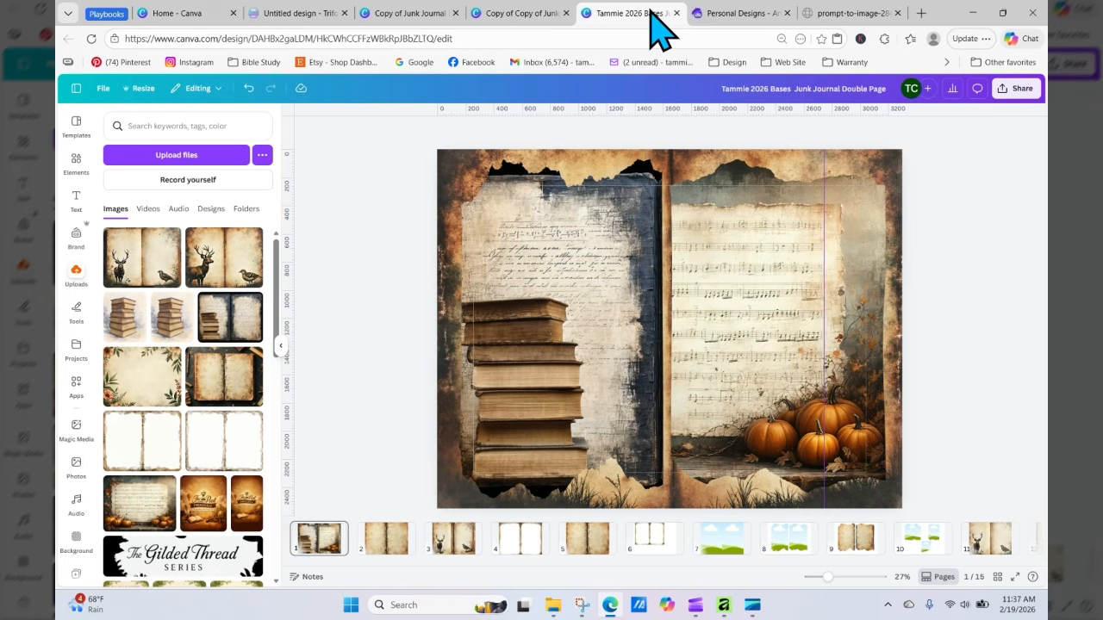
pyautogui.click(732, 277)
pyautogui.click(393, 360)
pyautogui.click(90, 38)
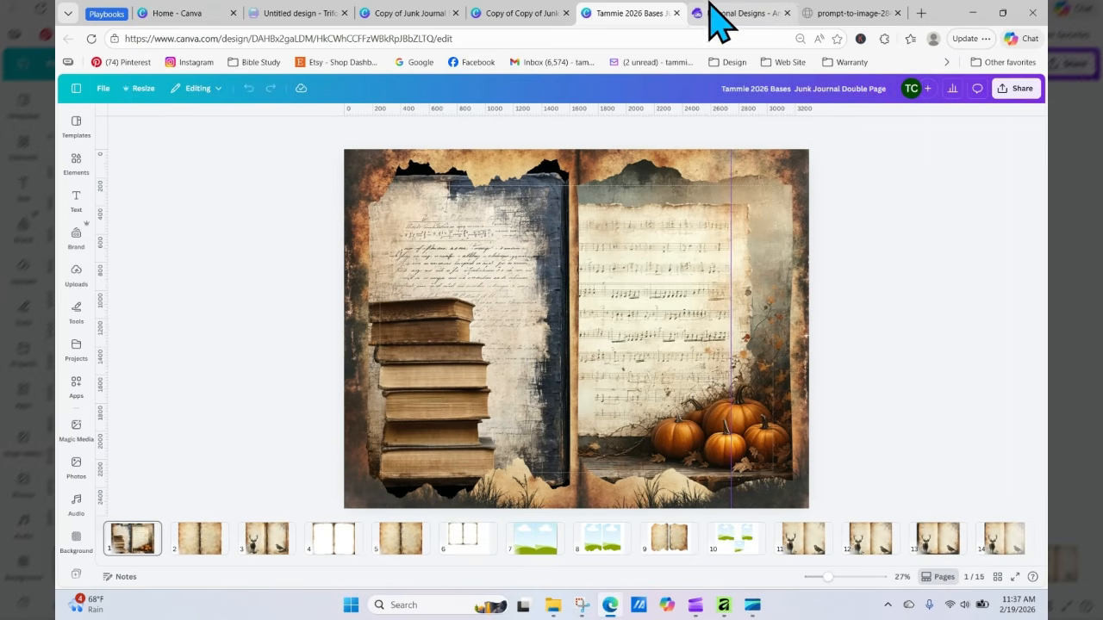
# Step: Switch to the Copy of Copy of Junk Journal design and browse its projects to view the Tammie 2026 Bases design pages
pyautogui.click(519, 14)
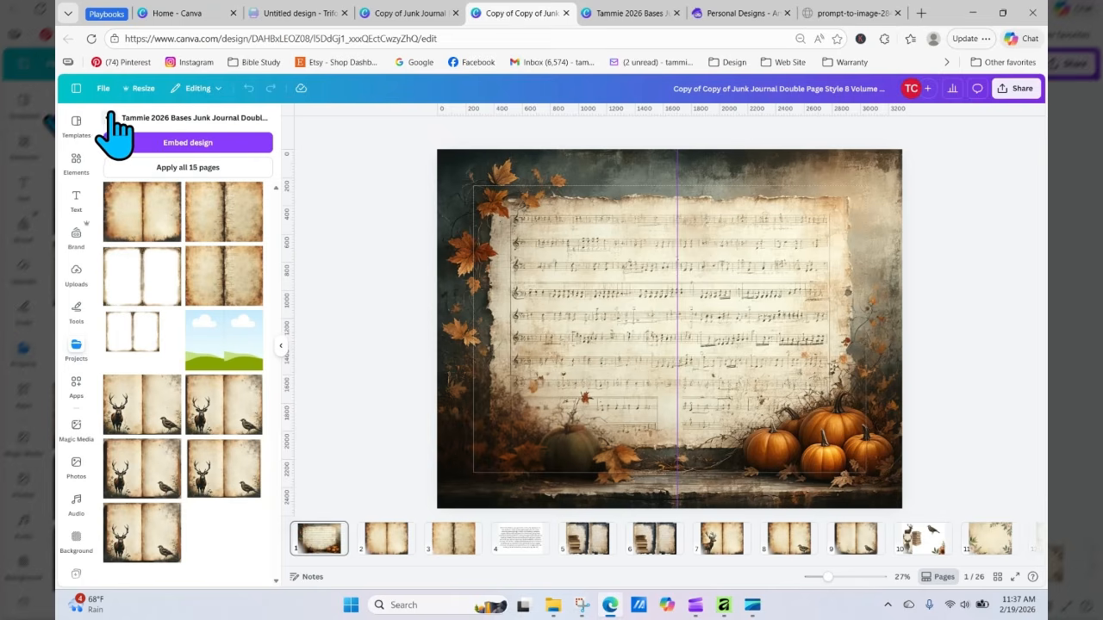
pyautogui.click(110, 116)
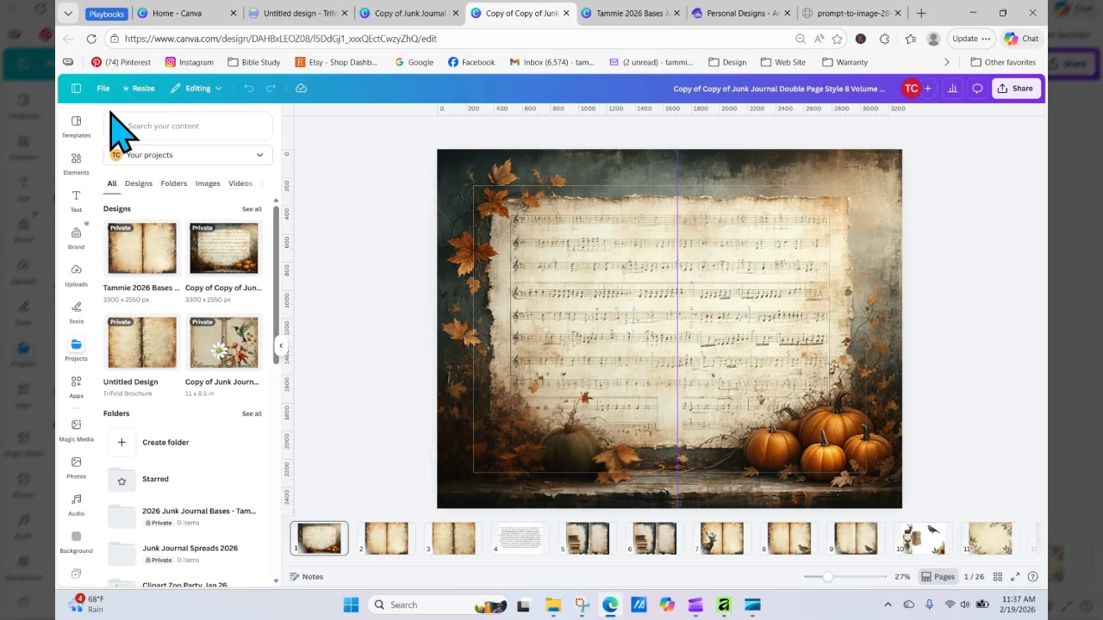
pyautogui.click(173, 185)
pyautogui.click(137, 185)
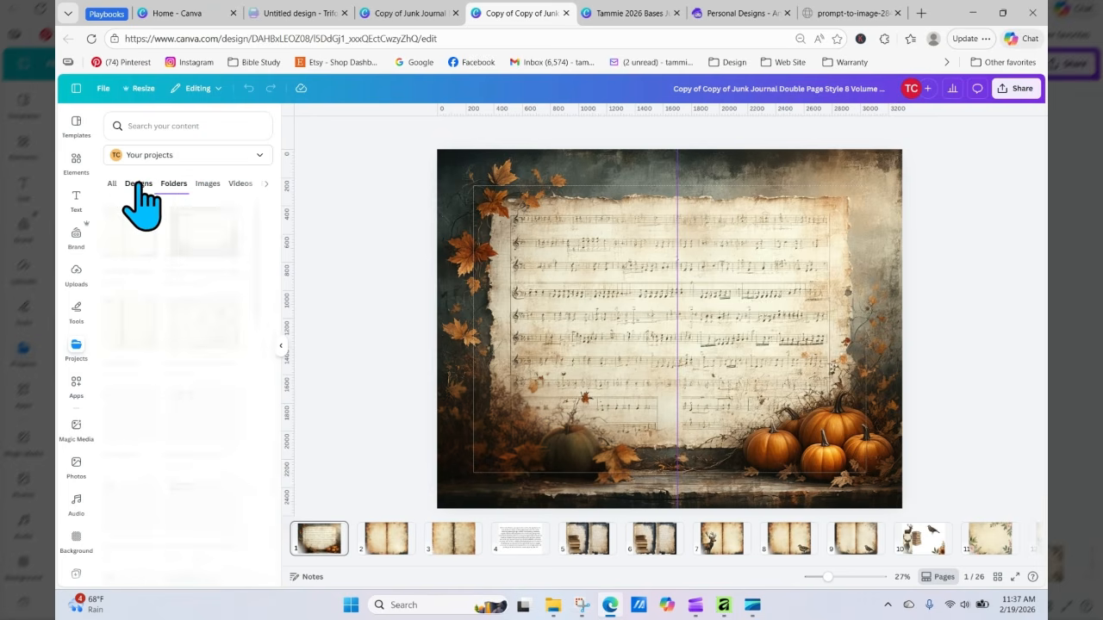
pyautogui.click(126, 211)
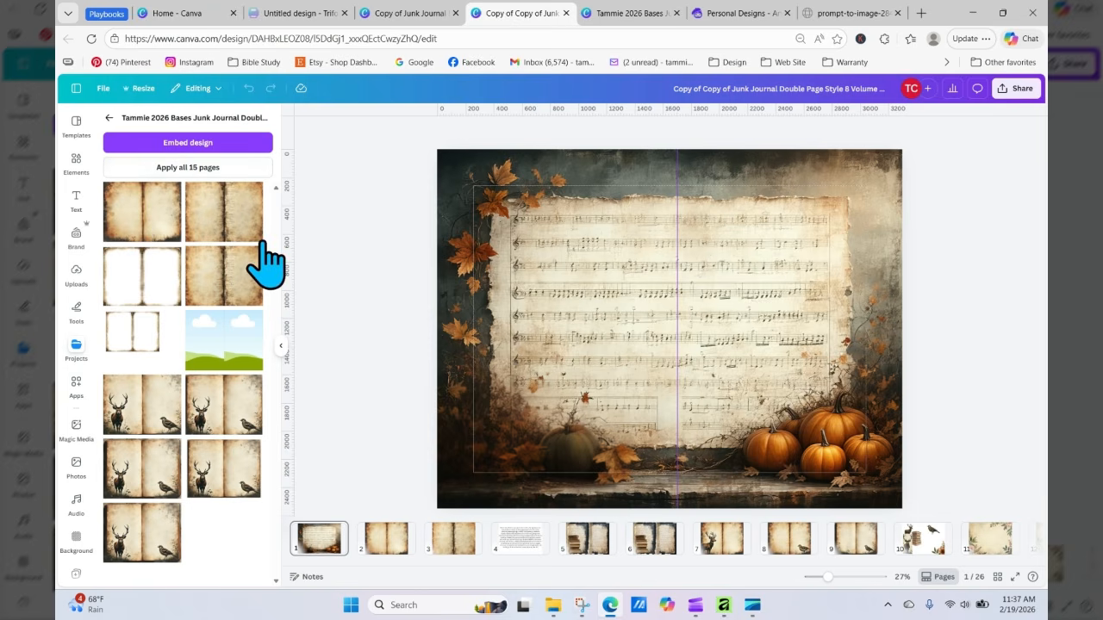
pyautogui.click(109, 117)
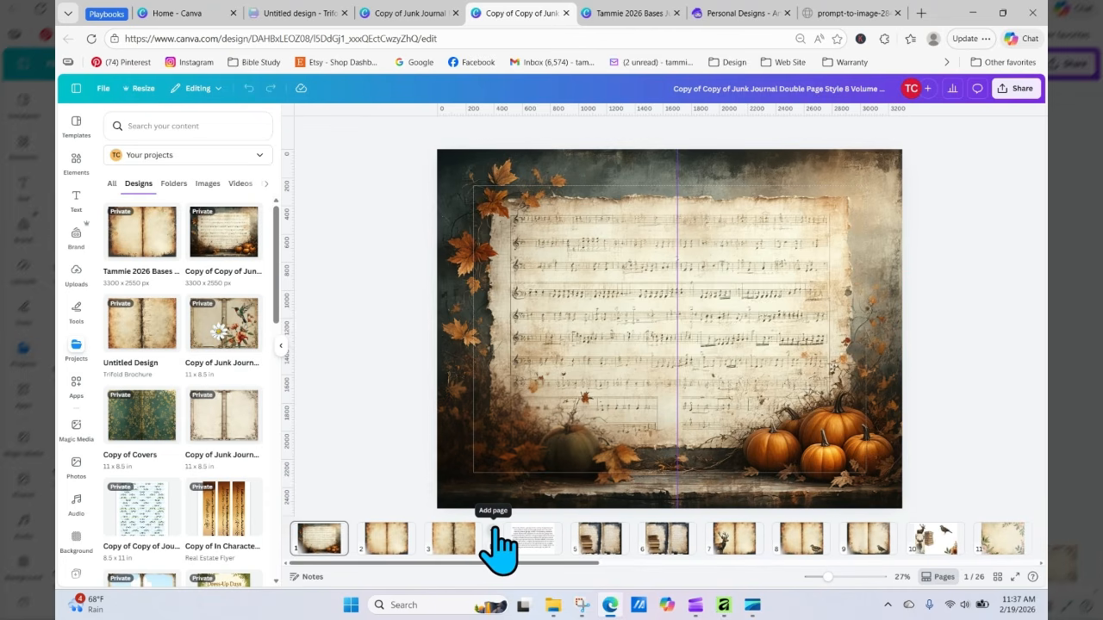
# Step: Add a new page after page 3, upload the Artistly deer open-book image and place it on the new page
pyautogui.click(495, 529)
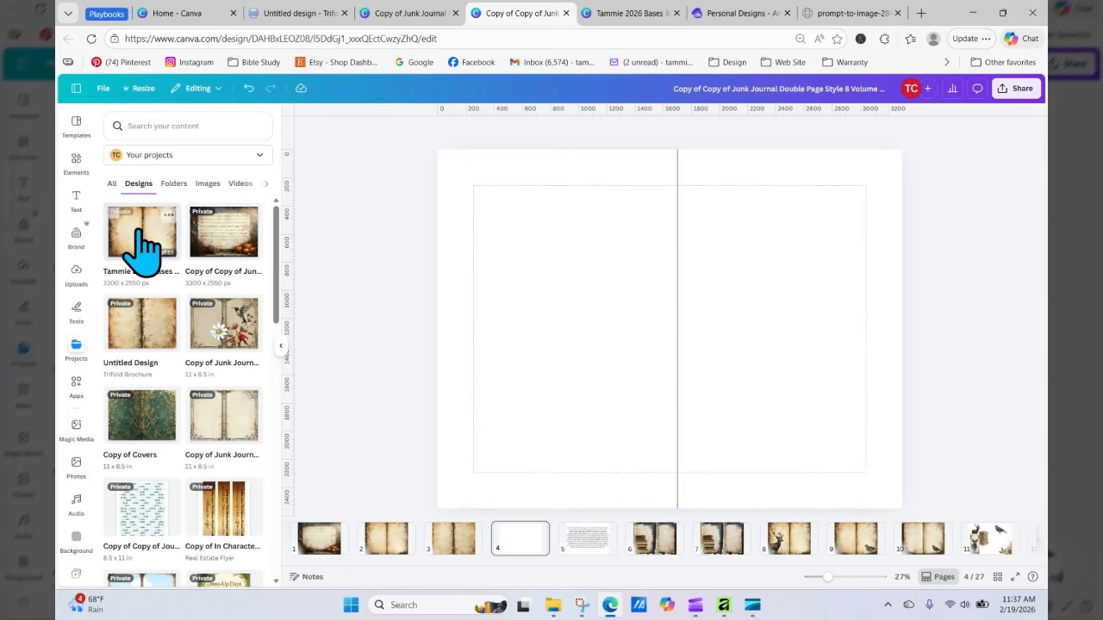
pyautogui.click(77, 274)
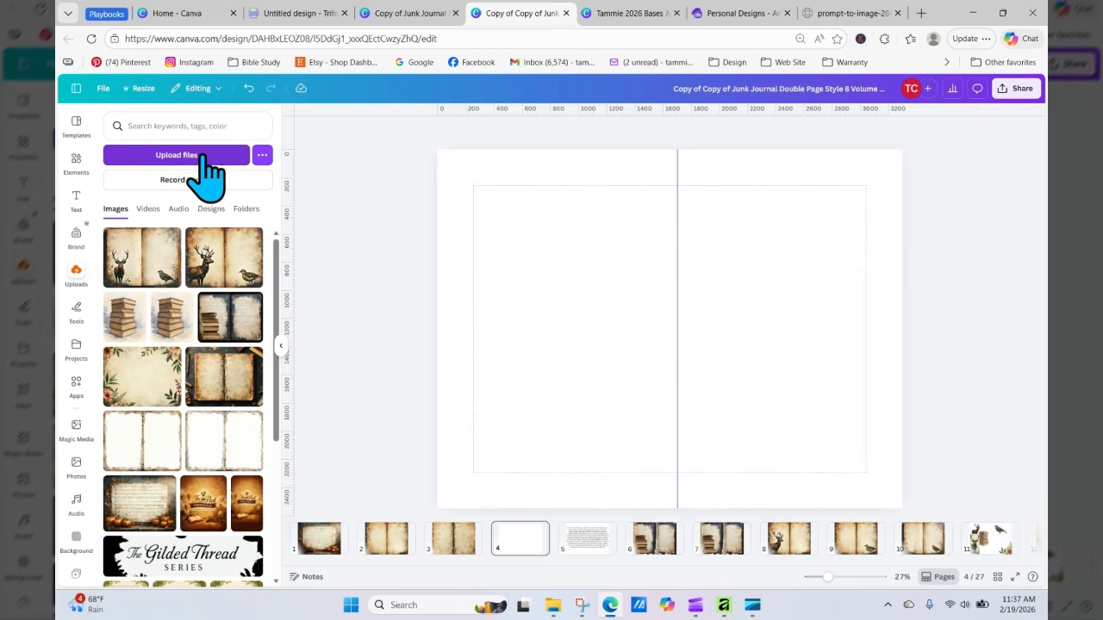
pyautogui.click(204, 156)
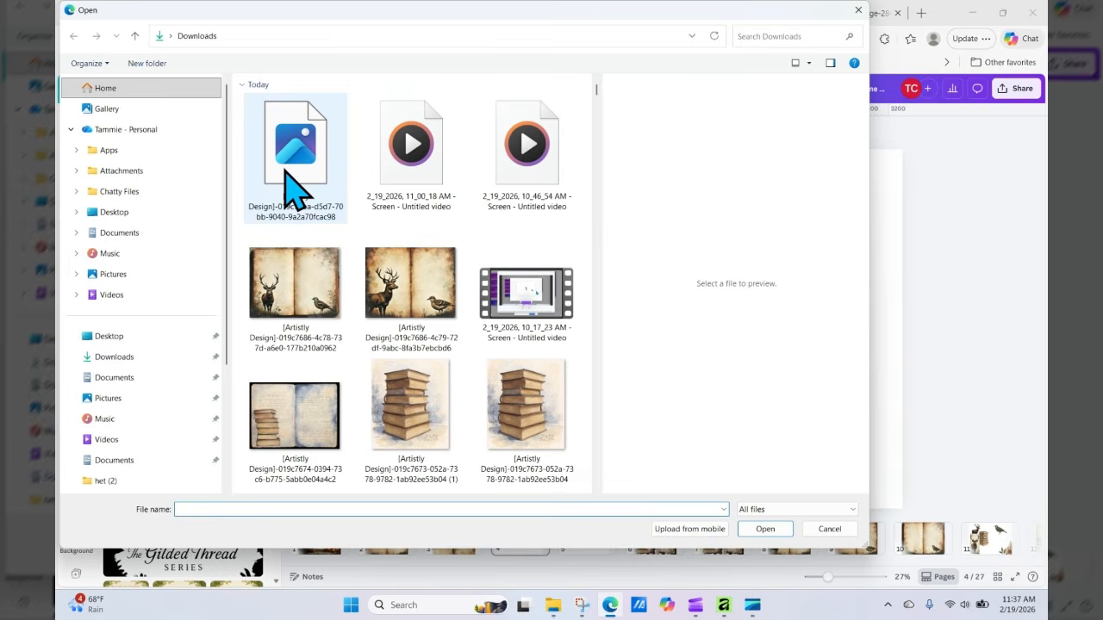
pyautogui.click(293, 185)
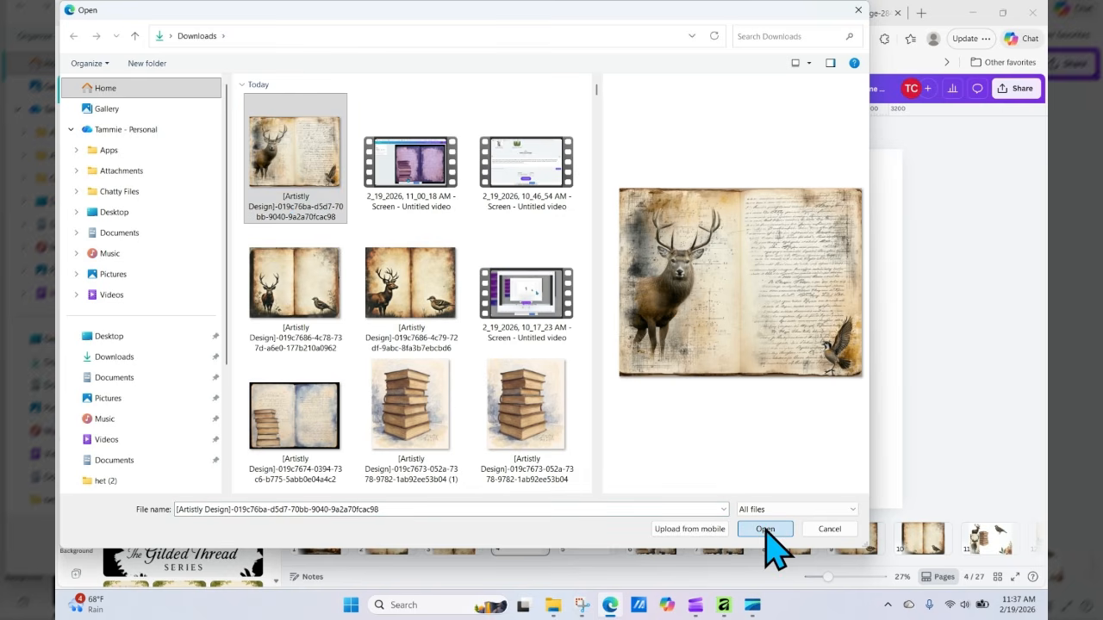
pyautogui.click(765, 529)
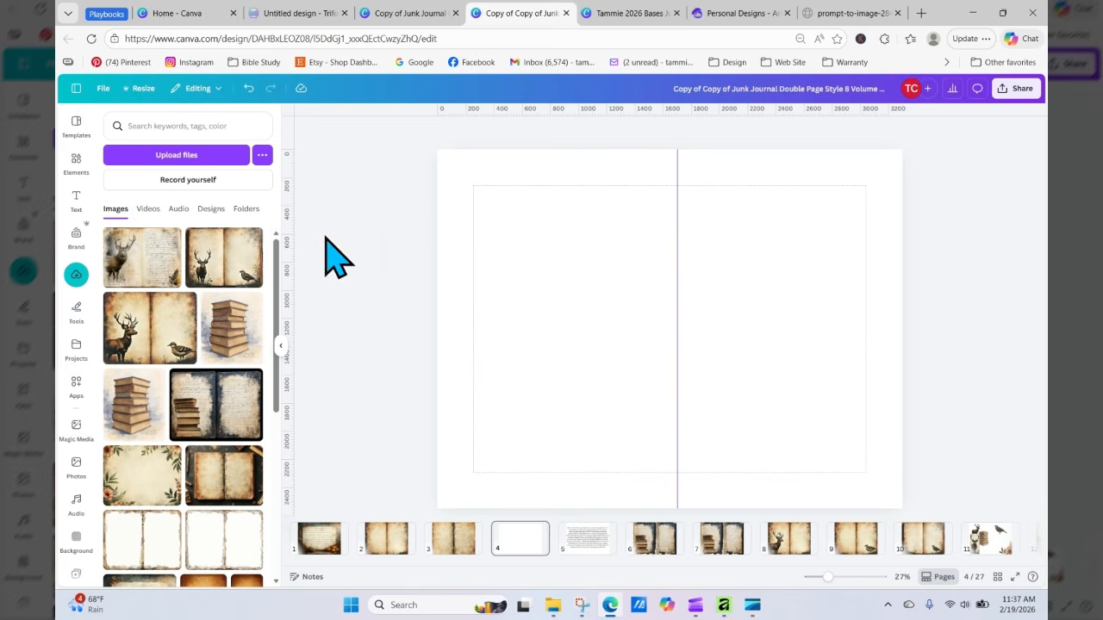
pyautogui.moveTo(146, 274); pyautogui.dragTo(462, 283)
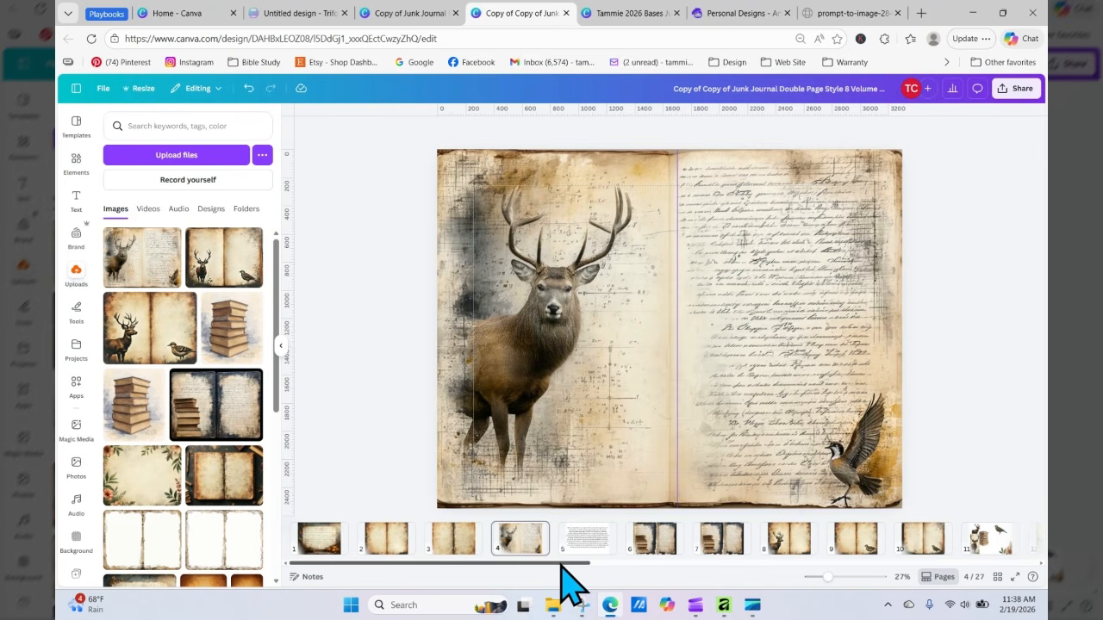
# Step: Copy the ornate border frame from page 14 and paste it onto the deer spread on page 4
pyautogui.moveTo(561, 565); pyautogui.dragTo(707, 591)
pyautogui.click(810, 539)
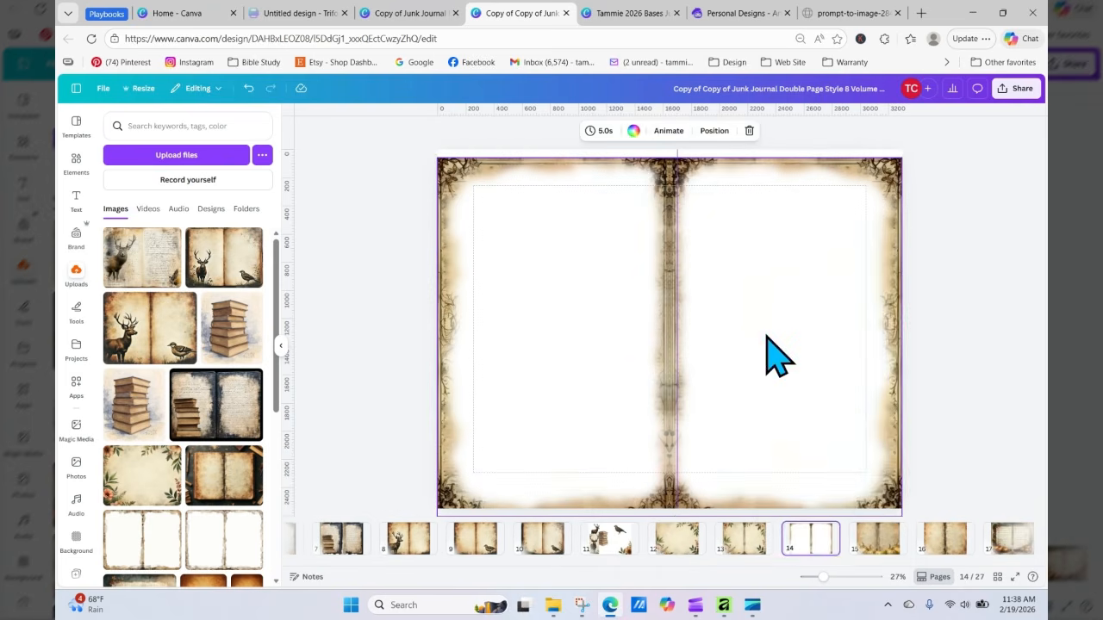
pyautogui.rightClick(776, 353)
pyautogui.click(800, 271)
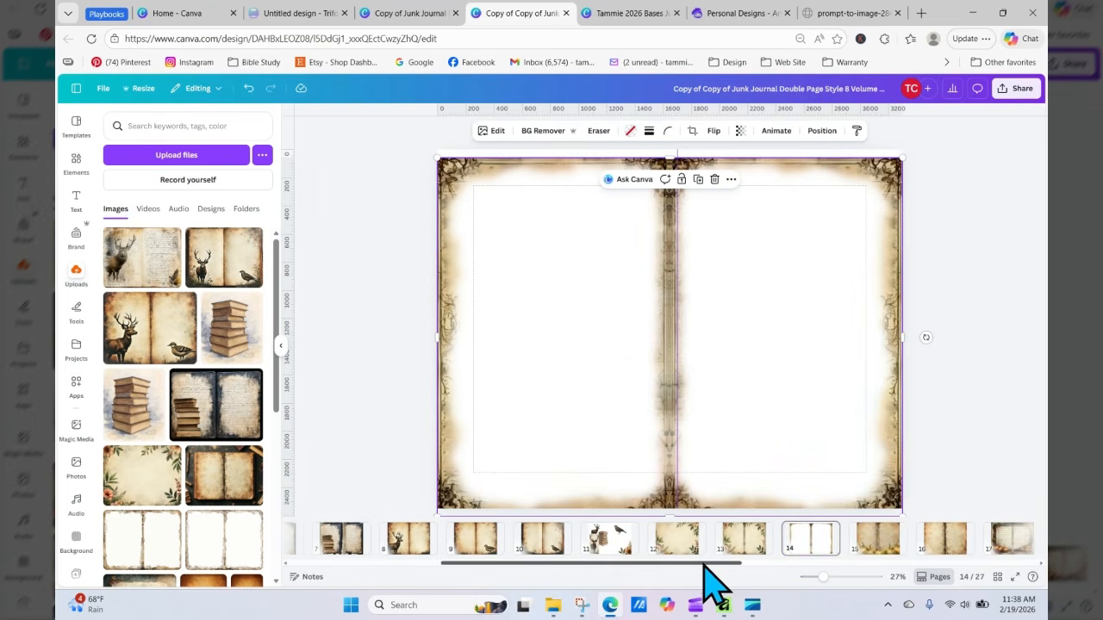
pyautogui.moveTo(704, 567); pyautogui.dragTo(485, 562)
pyautogui.click(517, 541)
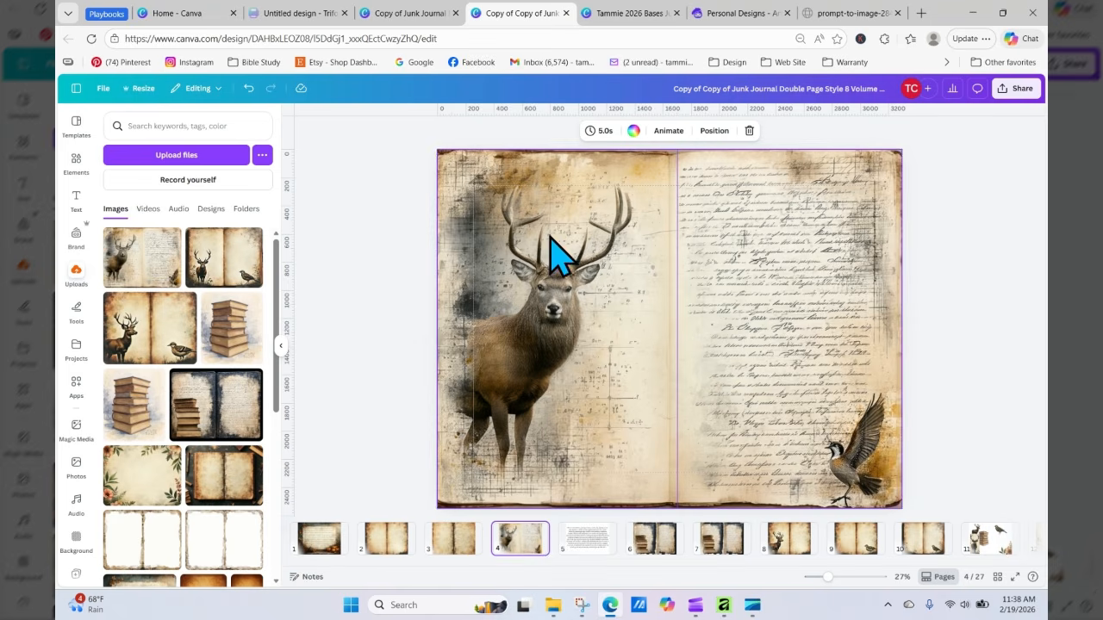
pyautogui.rightClick(555, 250)
pyautogui.click(595, 291)
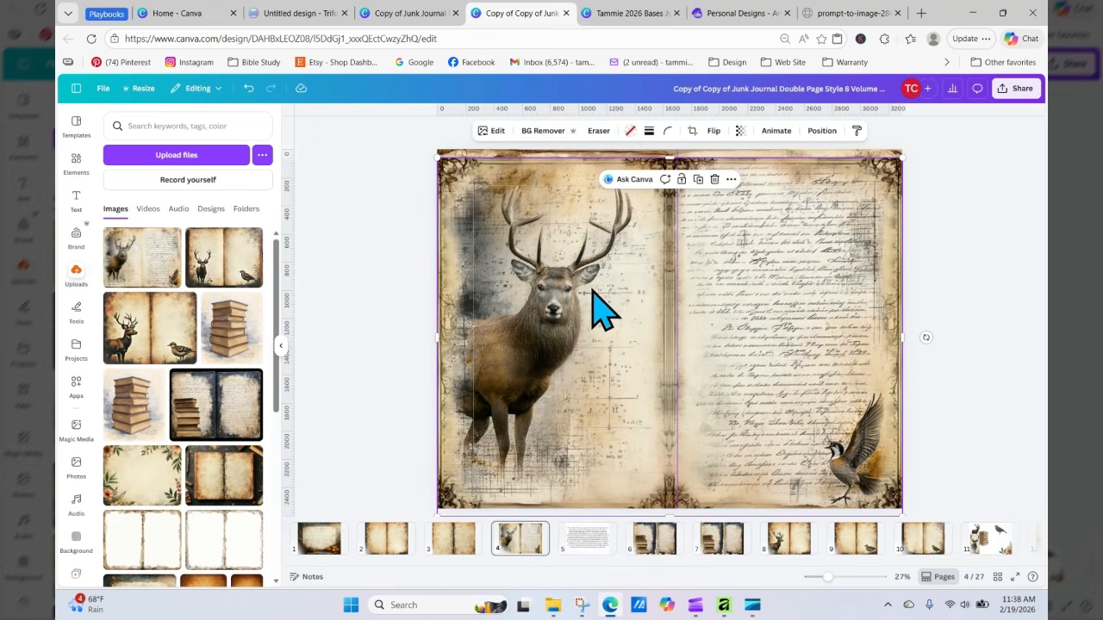
pyautogui.moveTo(614, 292); pyautogui.dragTo(611, 287)
# Step: Duplicate the deer page and remove the ornate border from the duplicate on page 5
pyautogui.click(1025, 326)
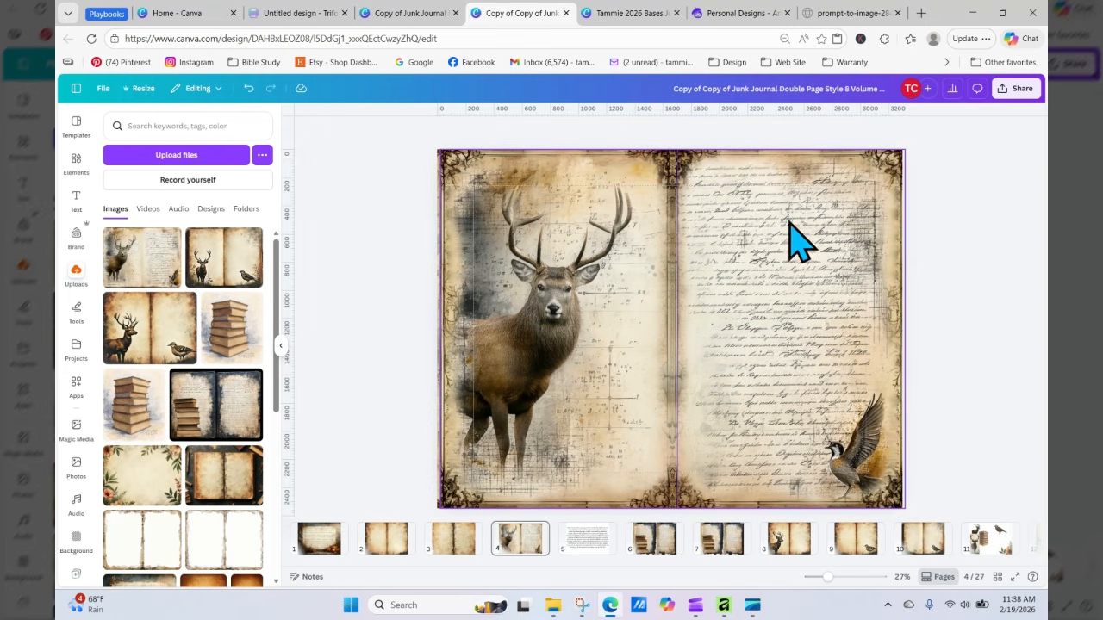
pyautogui.click(537, 530)
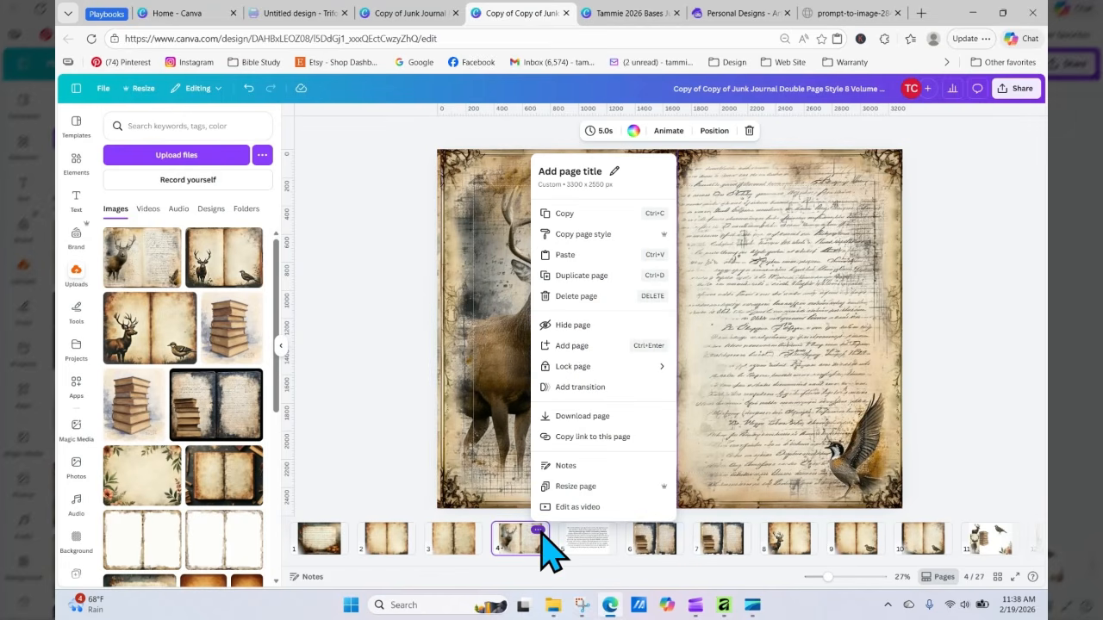
pyautogui.click(576, 275)
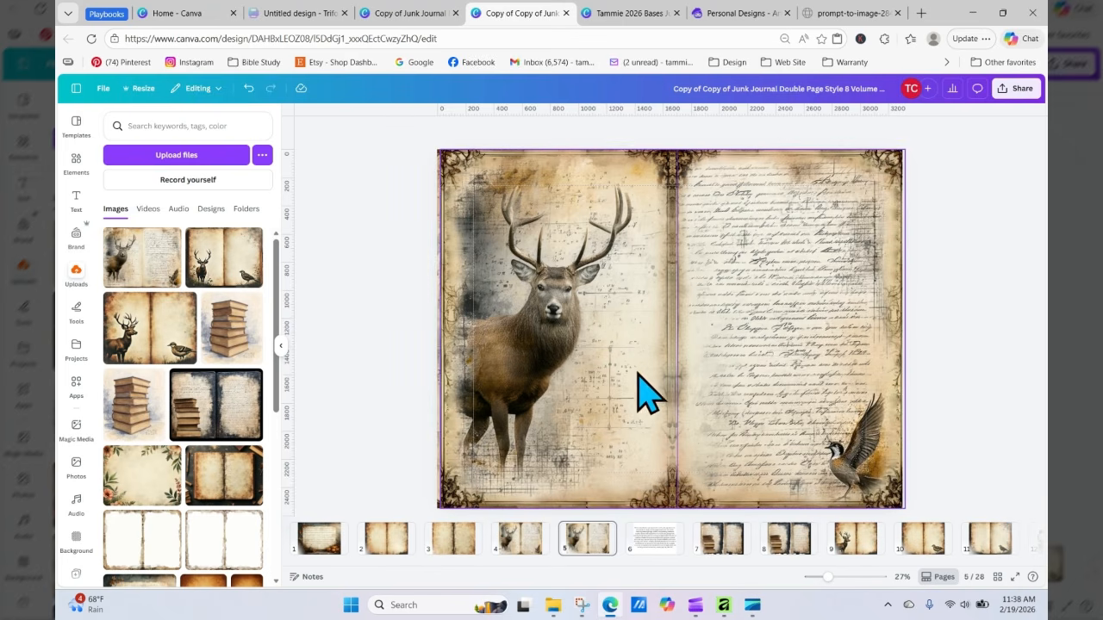
pyautogui.click(677, 393)
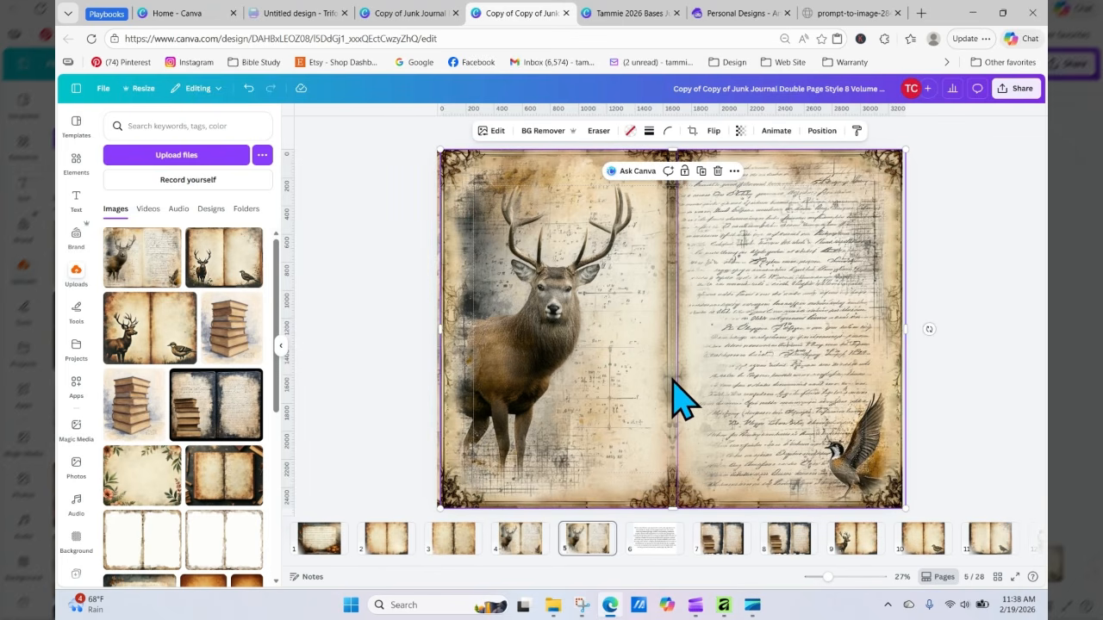
pyautogui.moveTo(677, 393); pyautogui.dragTo(22, 217)
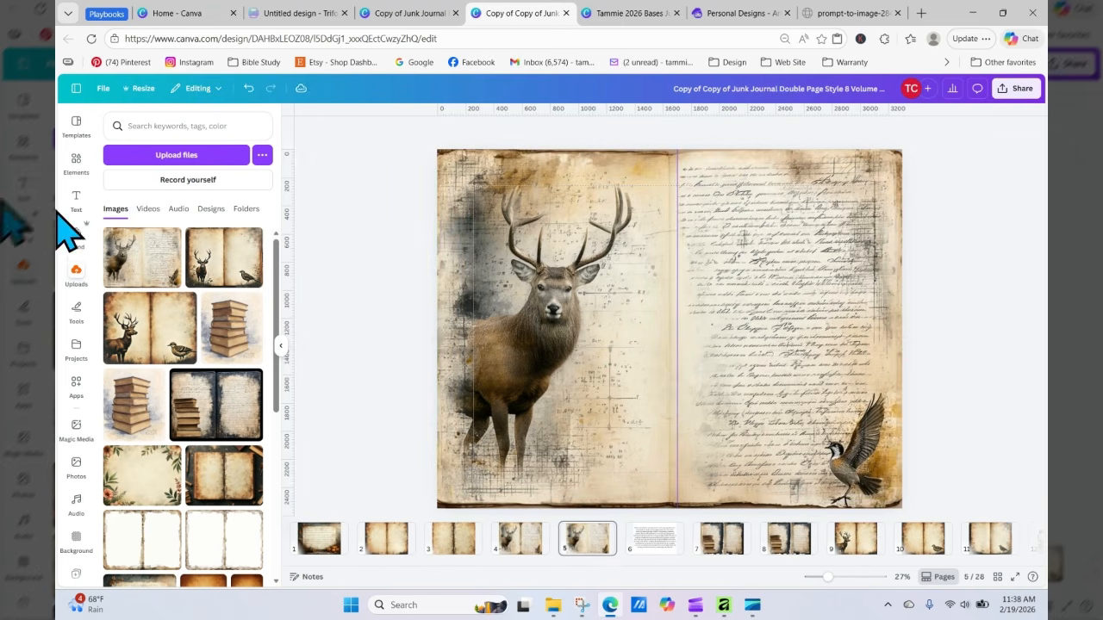
# Step: Add a blank page 6 and paste the grunge background image copied from page 2 onto it
pyautogui.click(625, 532)
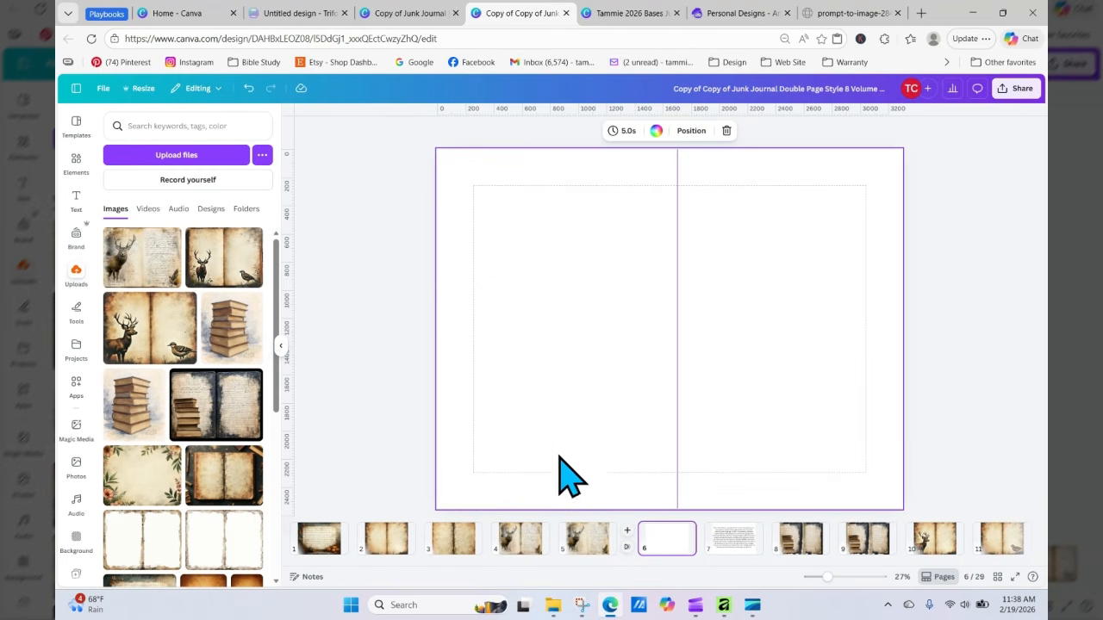
pyautogui.click(414, 209)
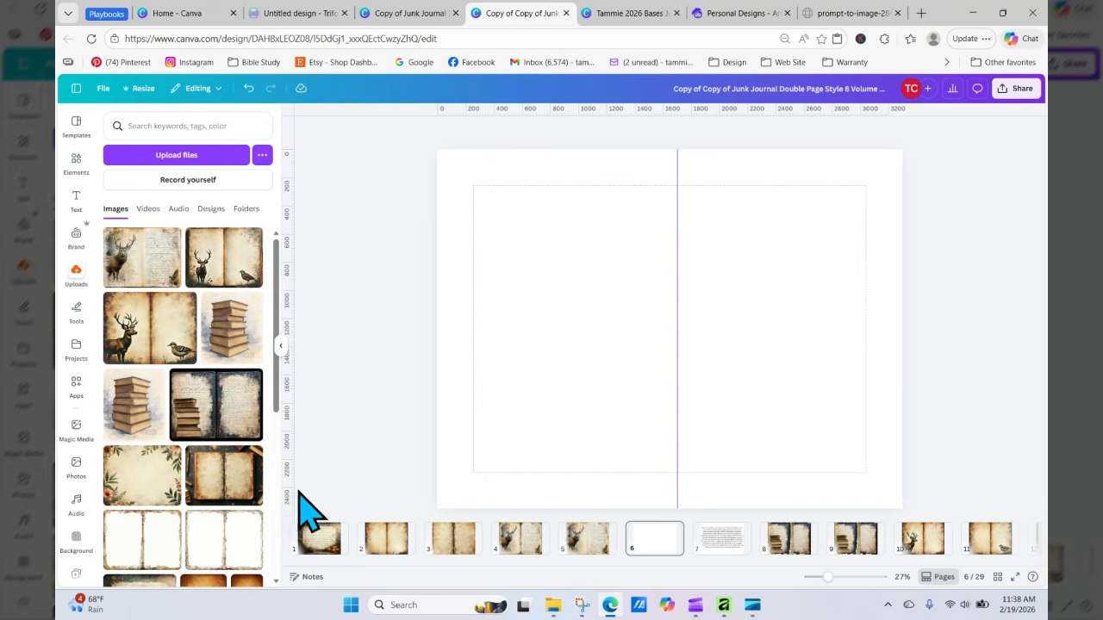
pyautogui.click(386, 545)
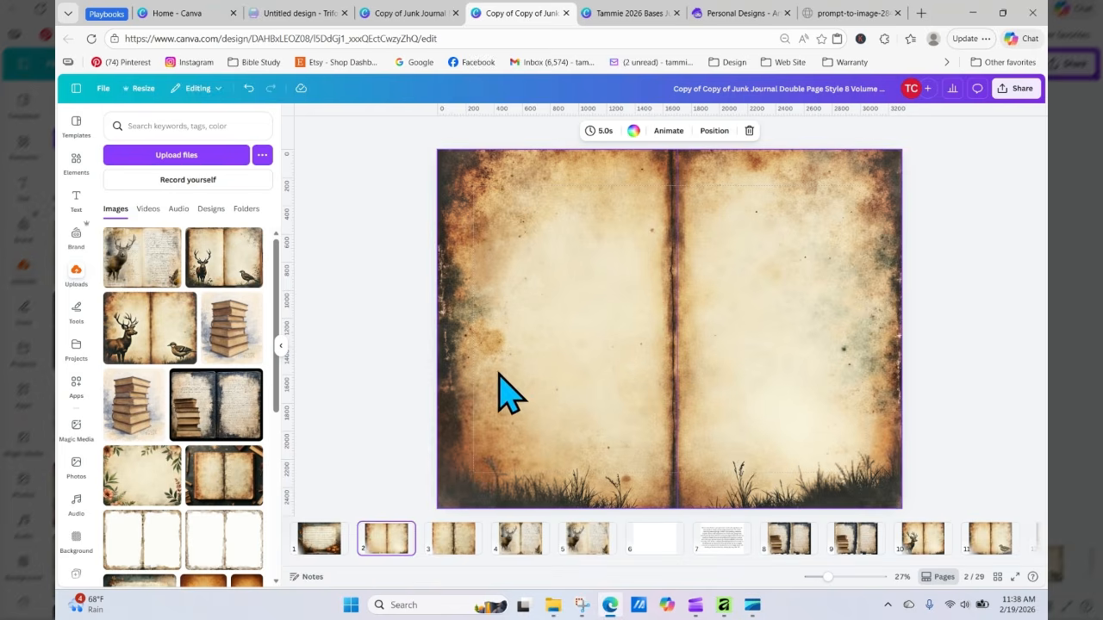
pyautogui.click(504, 371)
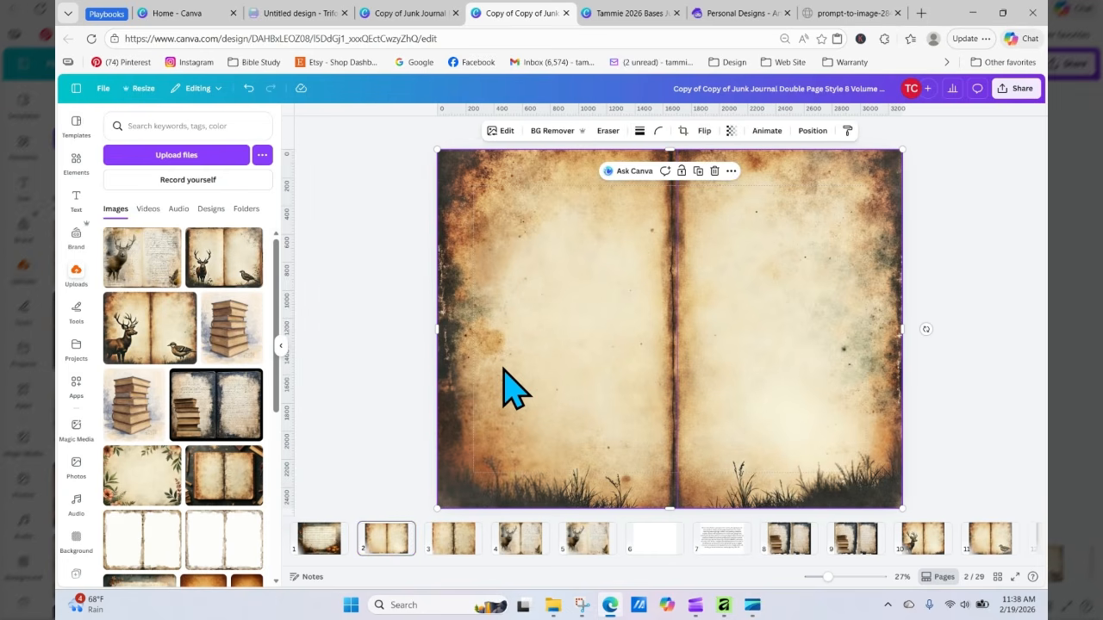
pyautogui.click(731, 170)
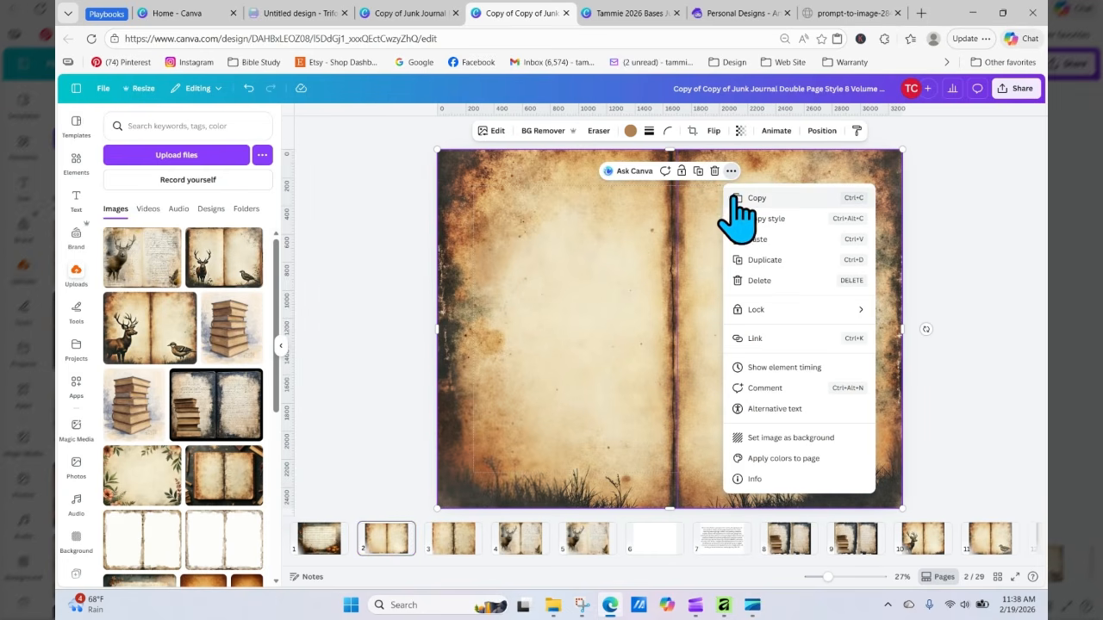
pyautogui.click(745, 200)
pyautogui.click(653, 541)
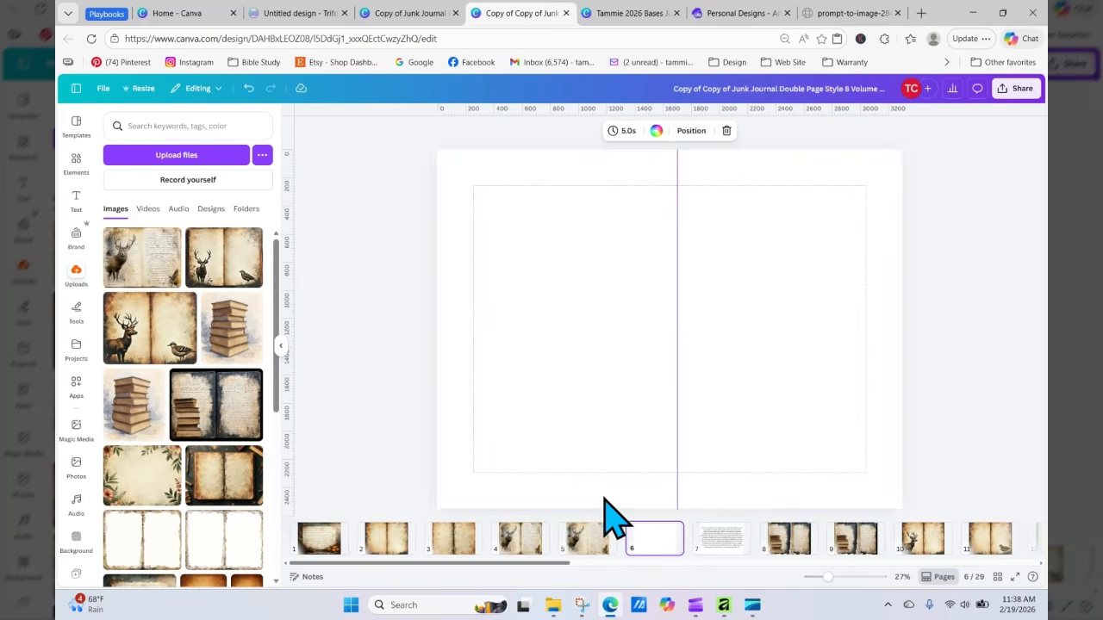
pyautogui.rightClick(531, 290)
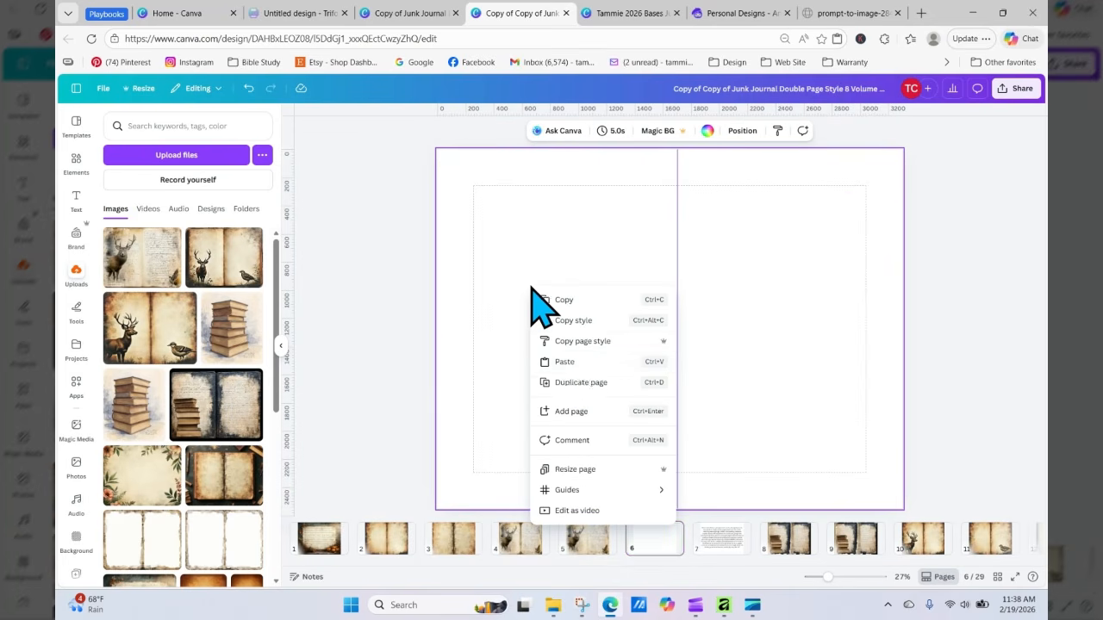
pyautogui.click(576, 363)
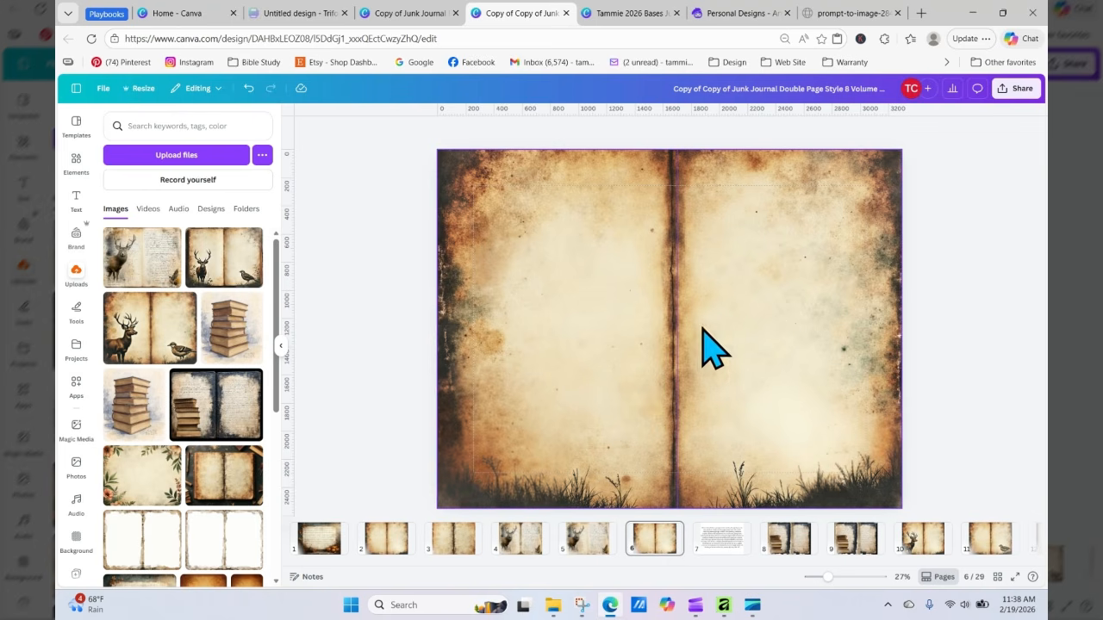
# Step: Add a torn-paper frame from the Paper frames collection and move it to the upper left of the left page
pyautogui.click(75, 162)
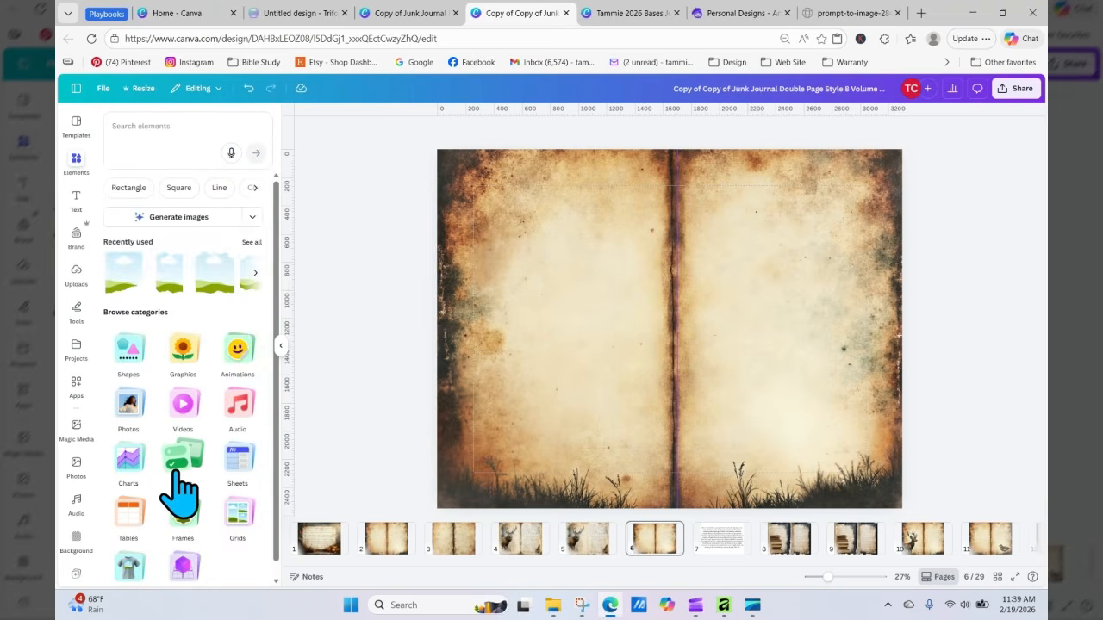
pyautogui.click(177, 470)
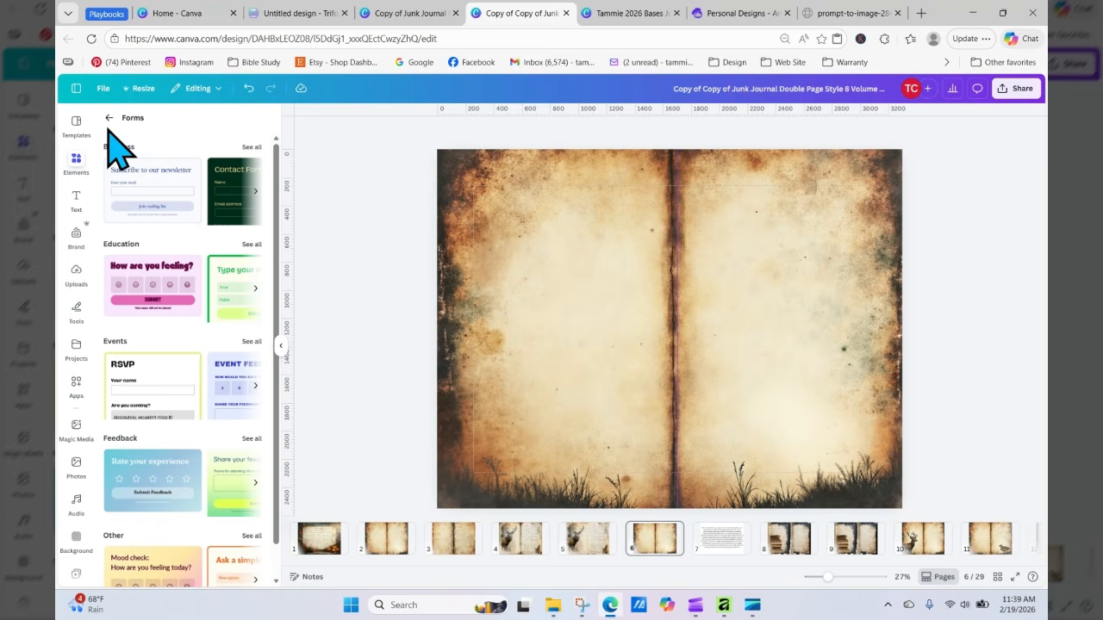
pyautogui.click(108, 118)
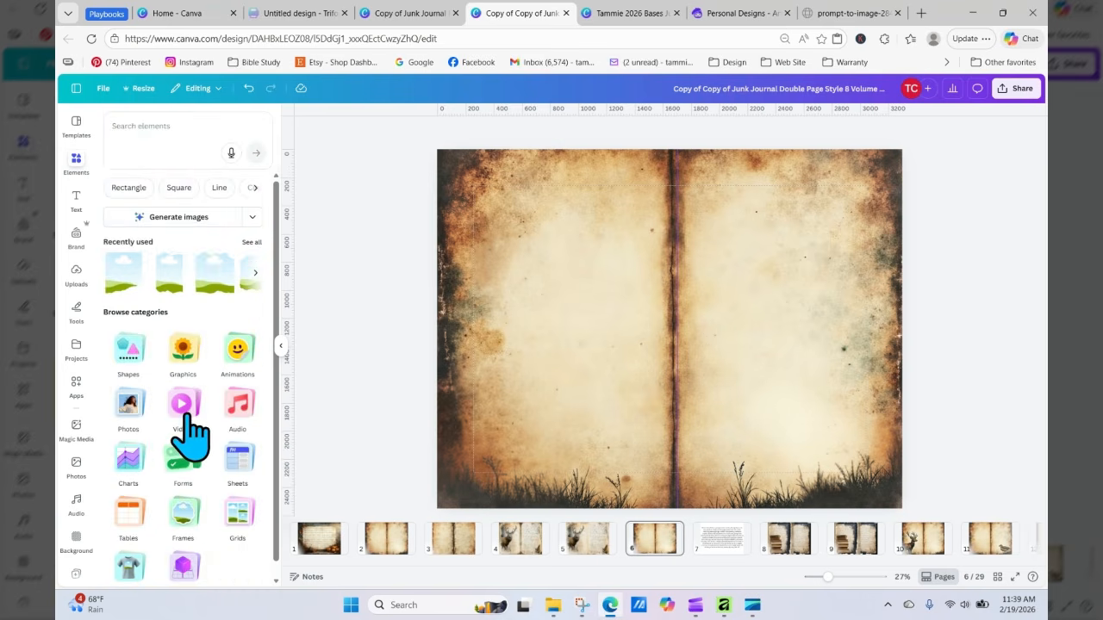
pyautogui.click(184, 520)
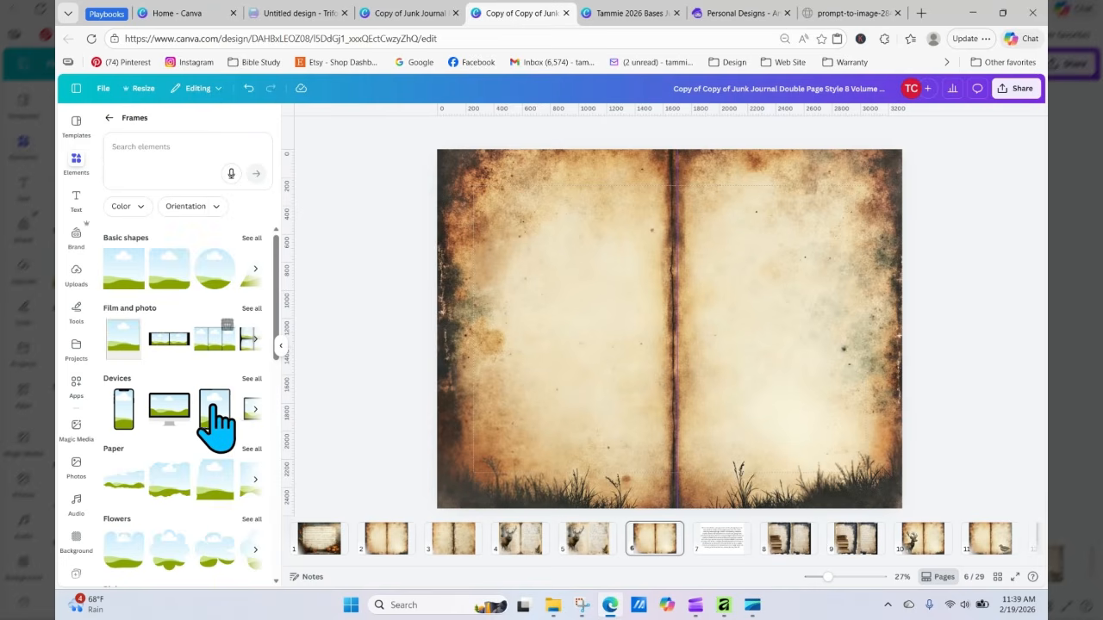
pyautogui.click(252, 450)
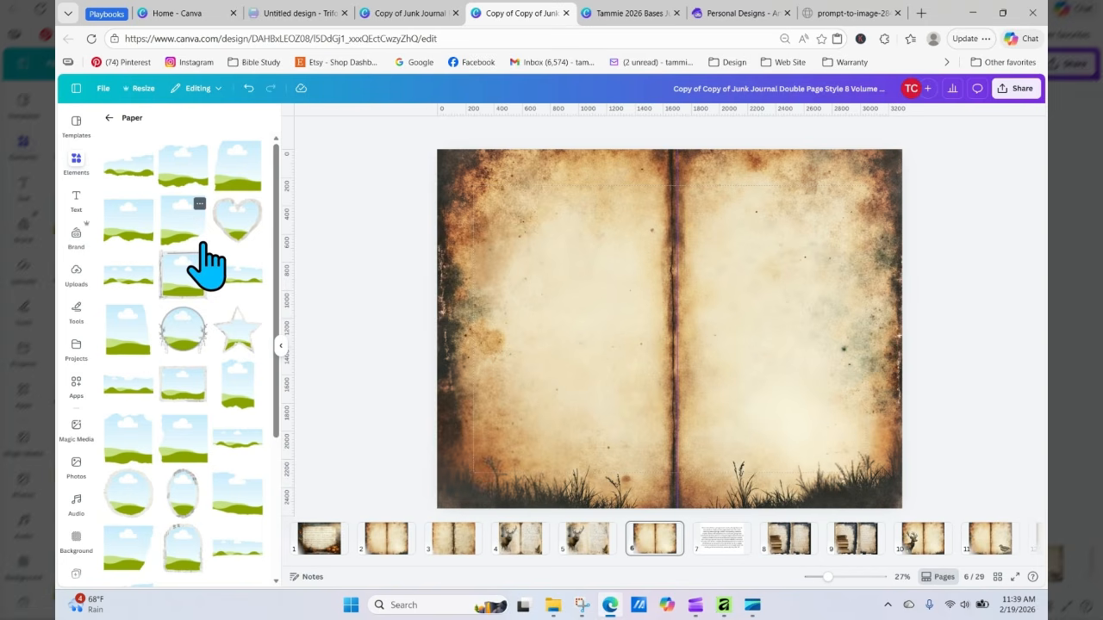
pyautogui.click(233, 381)
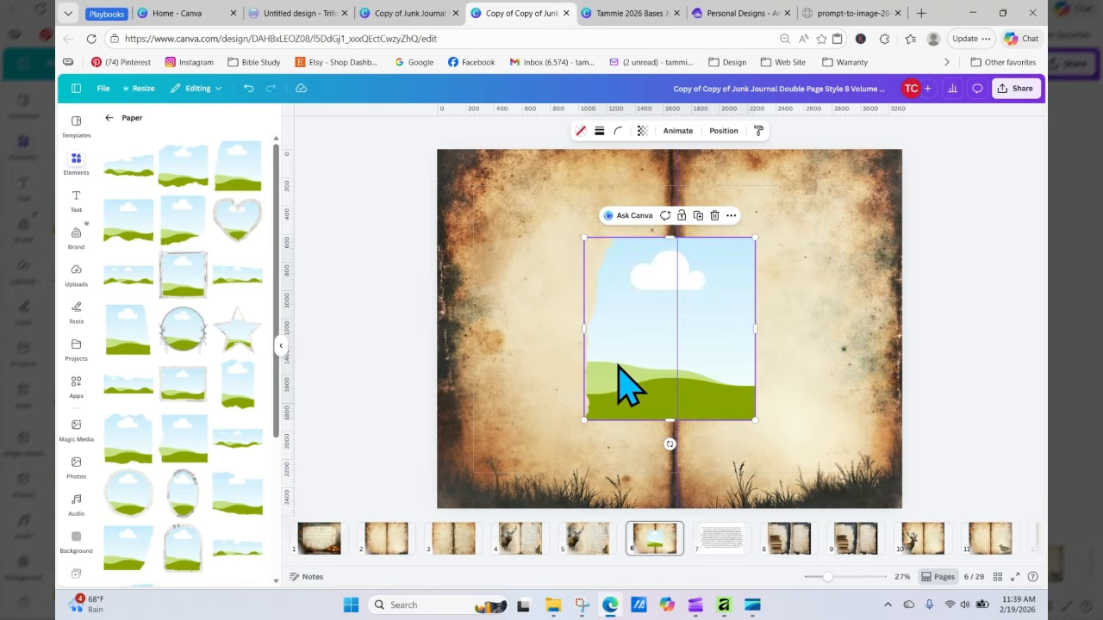
pyautogui.moveTo(622, 362); pyautogui.dragTo(520, 289)
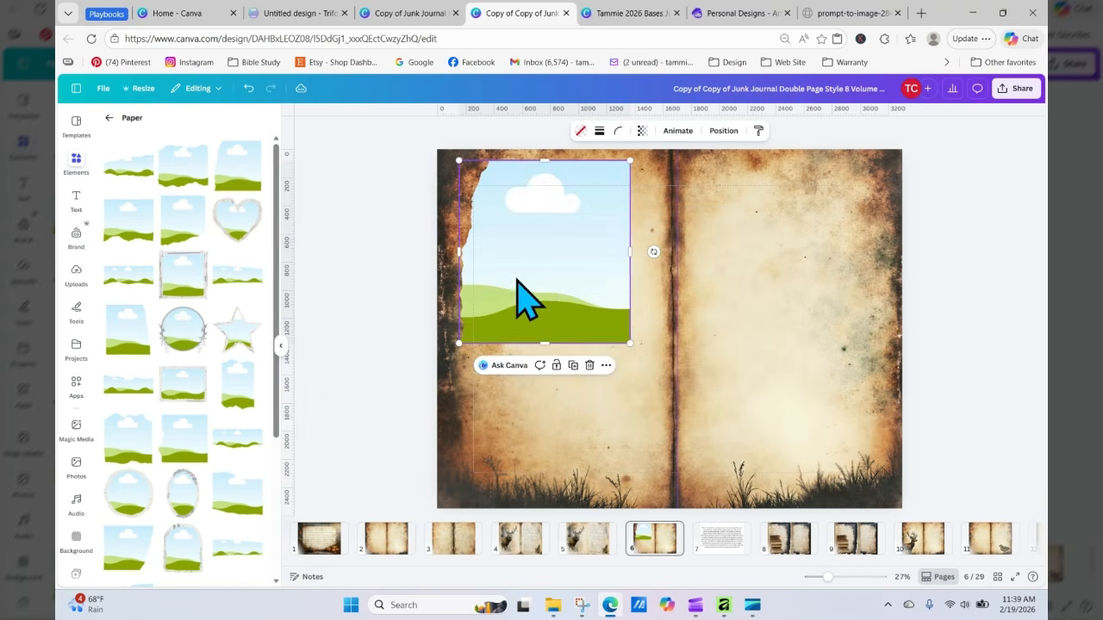
# Step: Flip the grunge background image horizontally
pyautogui.click(722, 132)
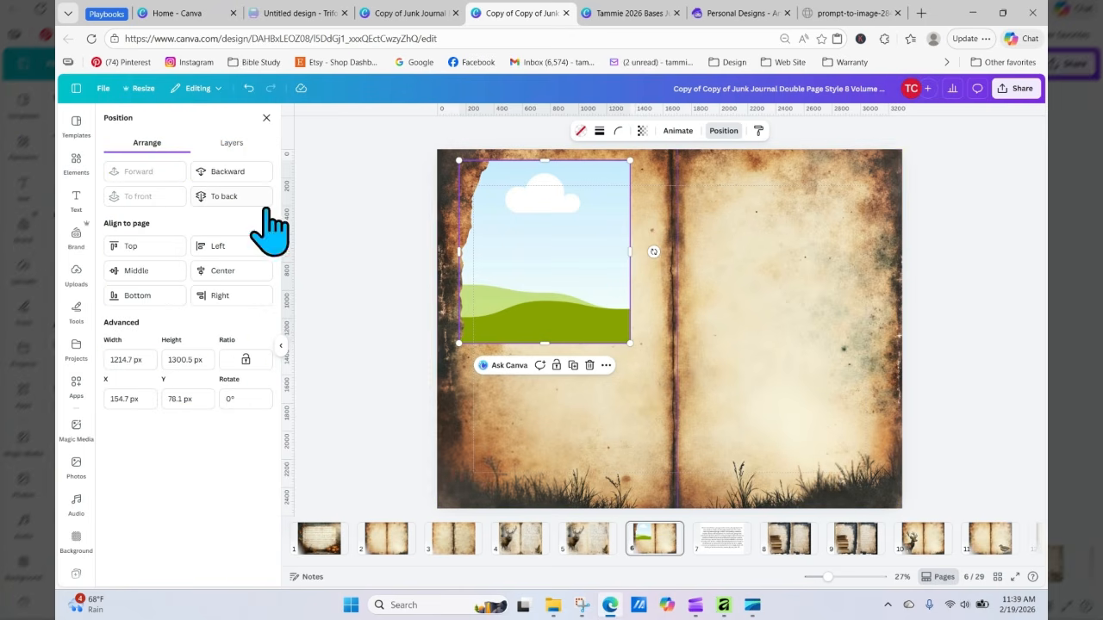
pyautogui.click(725, 242)
pyautogui.click(714, 130)
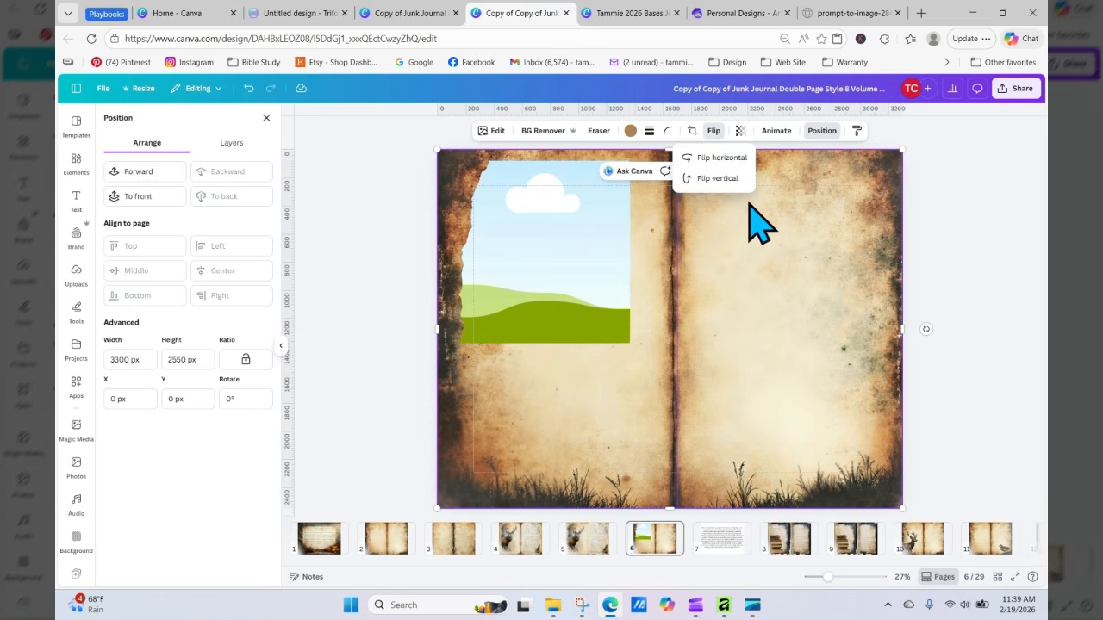
pyautogui.click(715, 158)
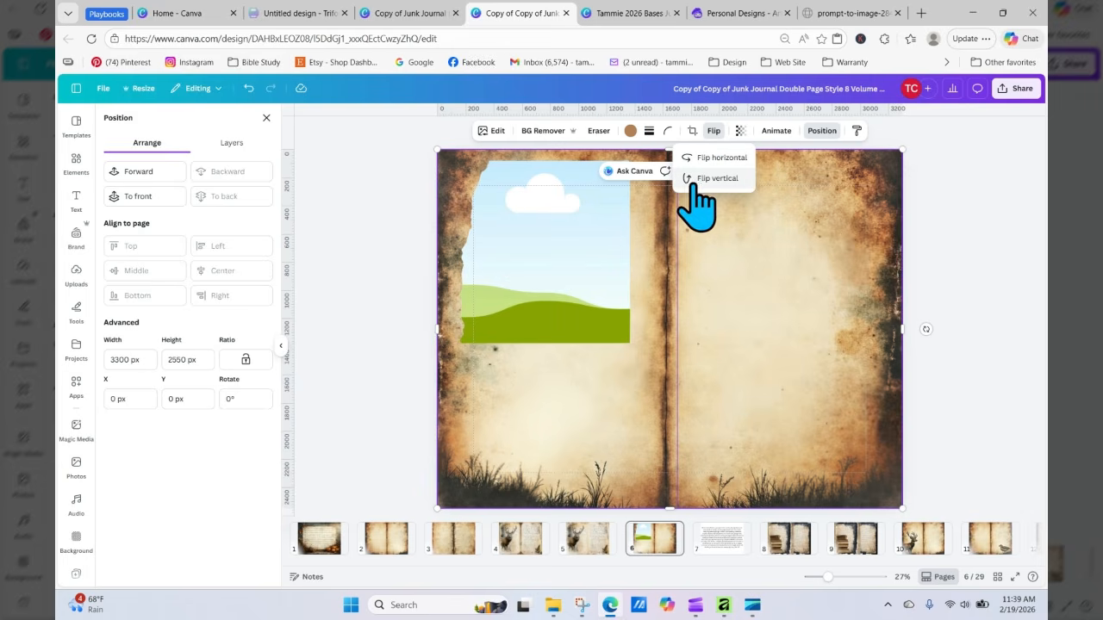
# Step: Enlarge the torn-paper frame so it fills the left page from top to bottom
pyautogui.click(622, 233)
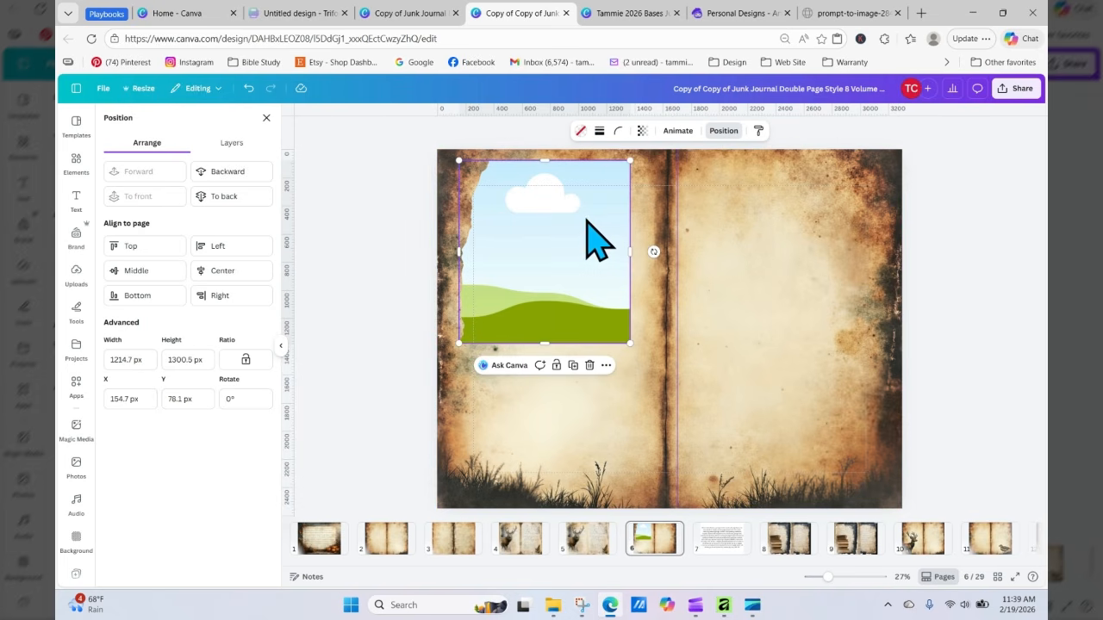
pyautogui.click(808, 131)
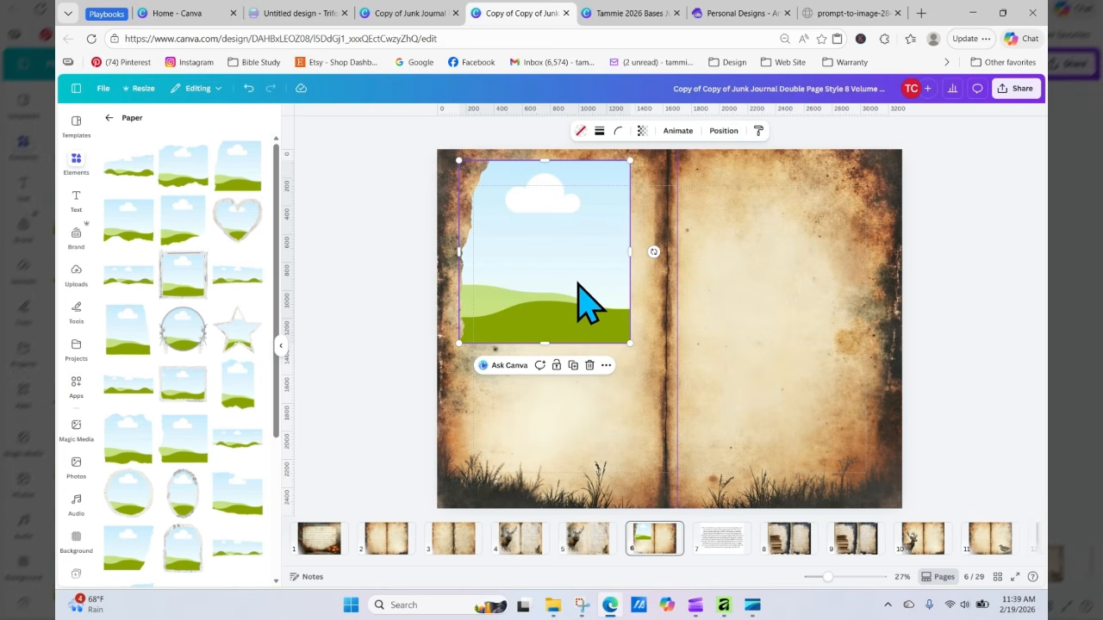
pyautogui.moveTo(579, 289); pyautogui.dragTo(582, 320)
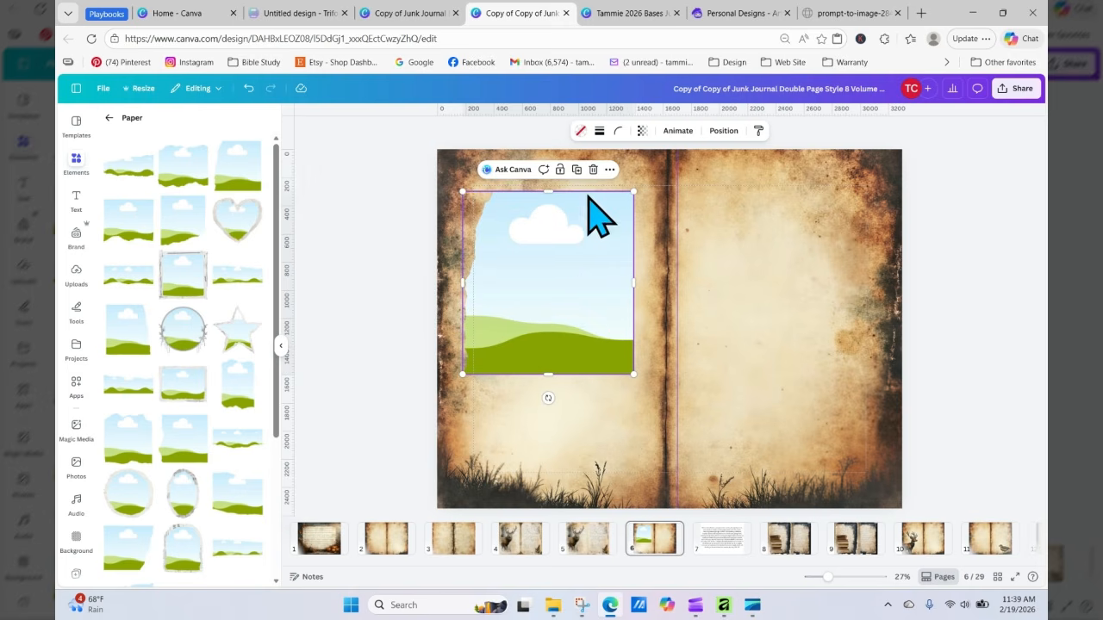
pyautogui.click(609, 170)
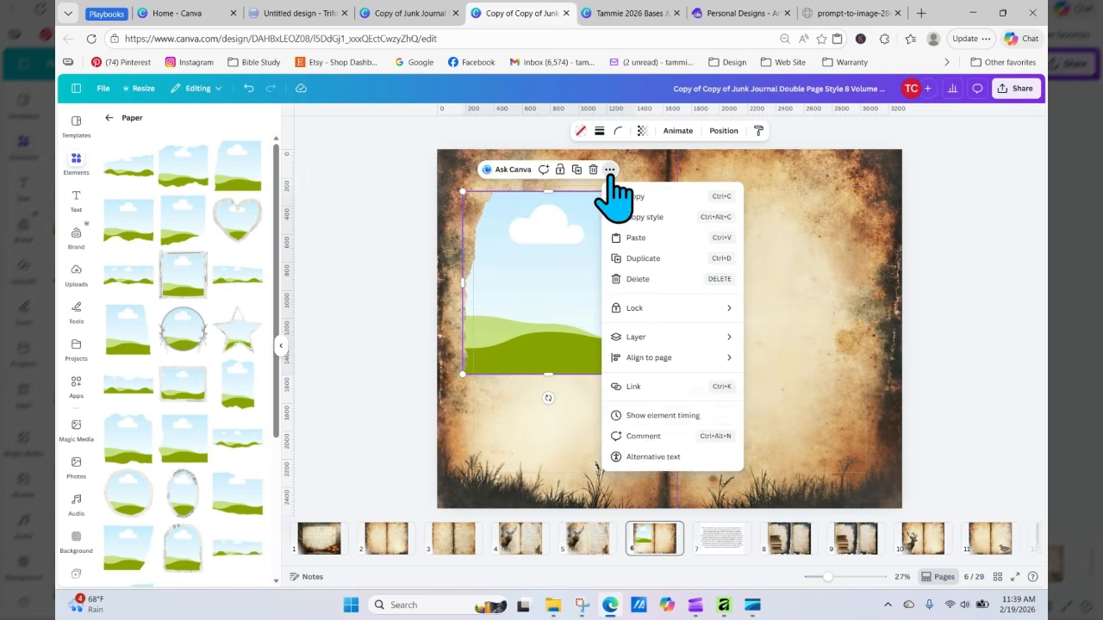
pyautogui.click(507, 286)
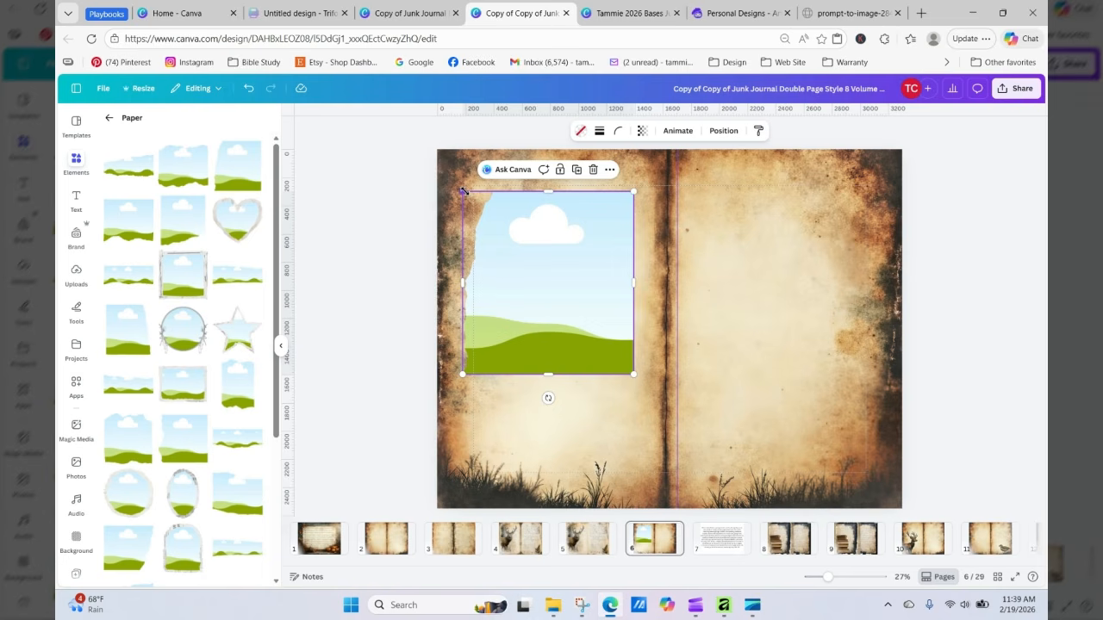
pyautogui.moveTo(463, 192); pyautogui.dragTo(437, 164)
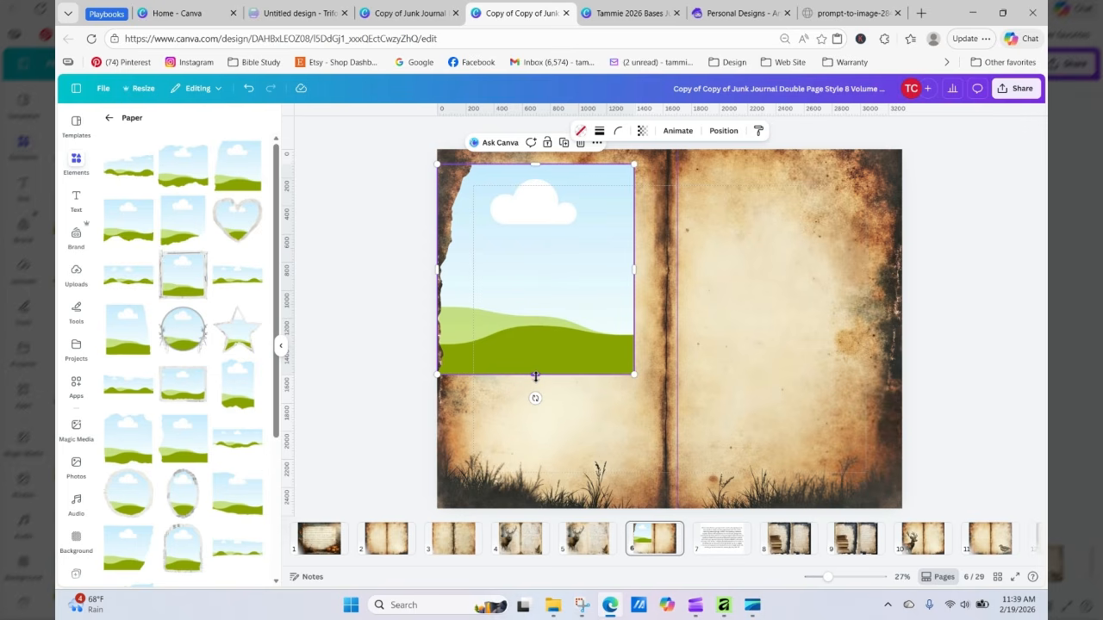
pyautogui.moveTo(535, 378); pyautogui.dragTo(536, 500)
pyautogui.moveTo(535, 405); pyautogui.dragTo(555, 412)
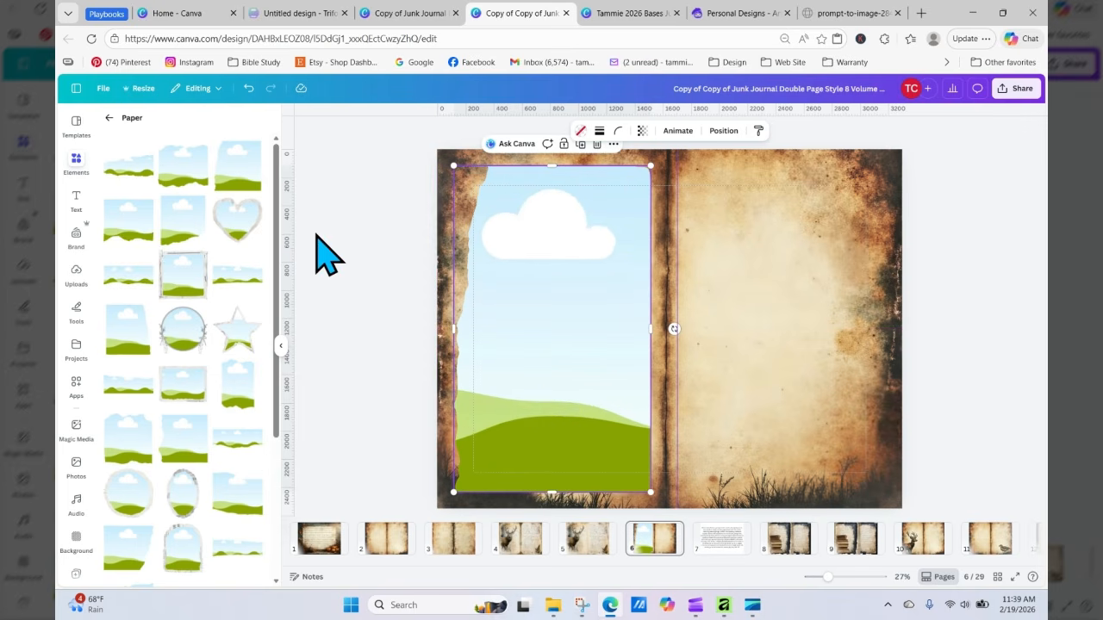
# Step: Add a second torn-paper frame sized to fill the right page, then duplicate it onto the left page
pyautogui.click(232, 393)
pyautogui.moveTo(680, 370); pyautogui.dragTo(746, 298)
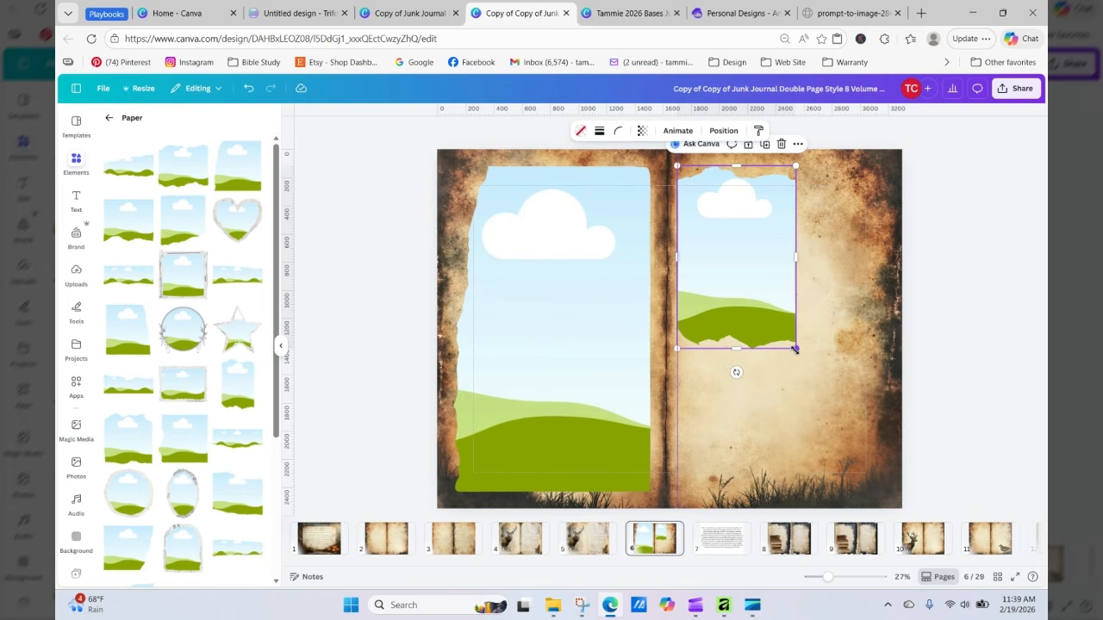
pyautogui.moveTo(797, 356); pyautogui.dragTo(875, 524)
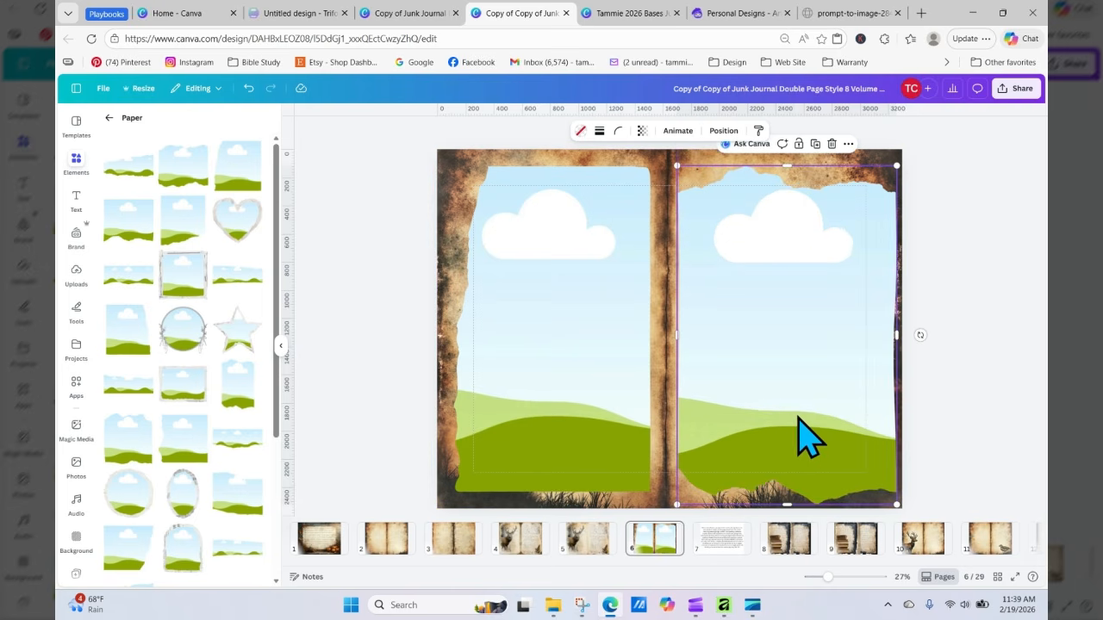
pyautogui.moveTo(801, 430); pyautogui.dragTo(795, 425)
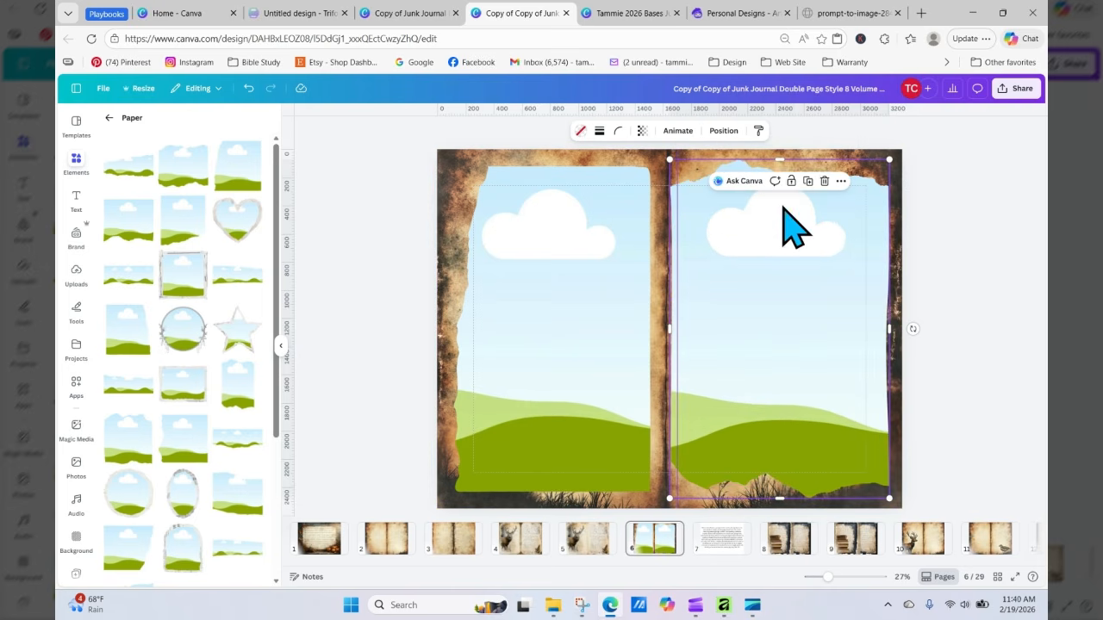
pyautogui.click(808, 181)
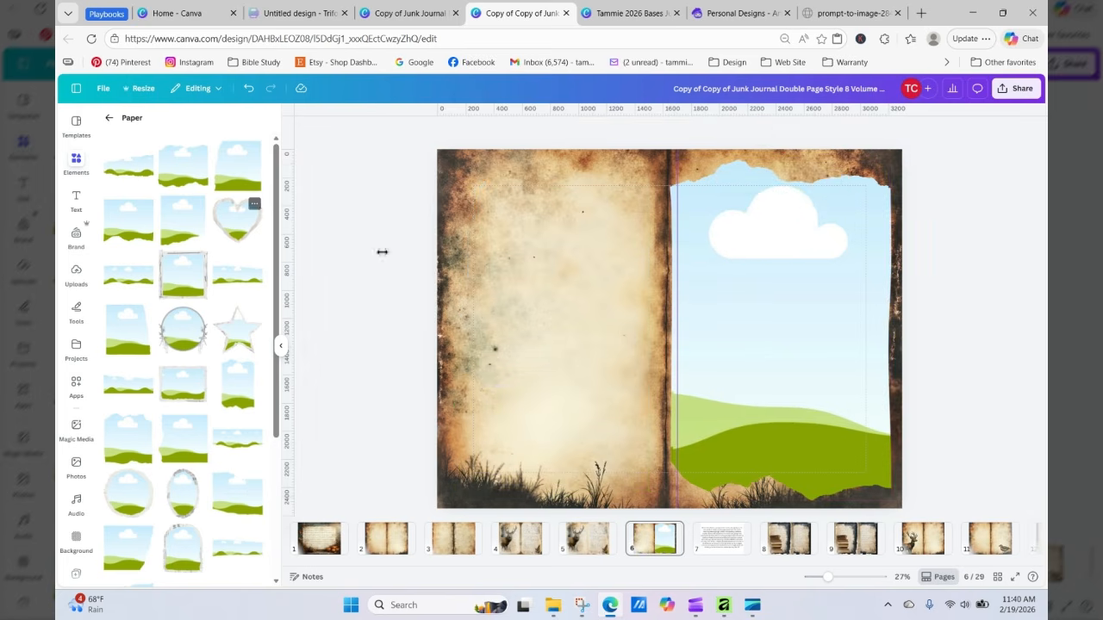
pyautogui.moveTo(787, 320); pyautogui.dragTo(552, 295)
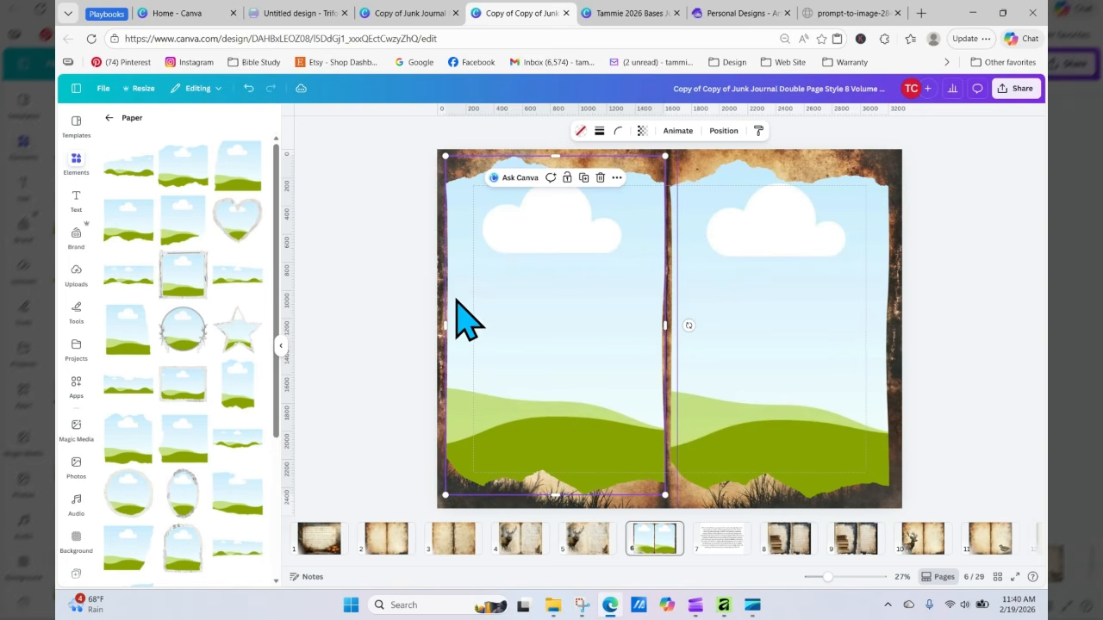
pyautogui.click(413, 295)
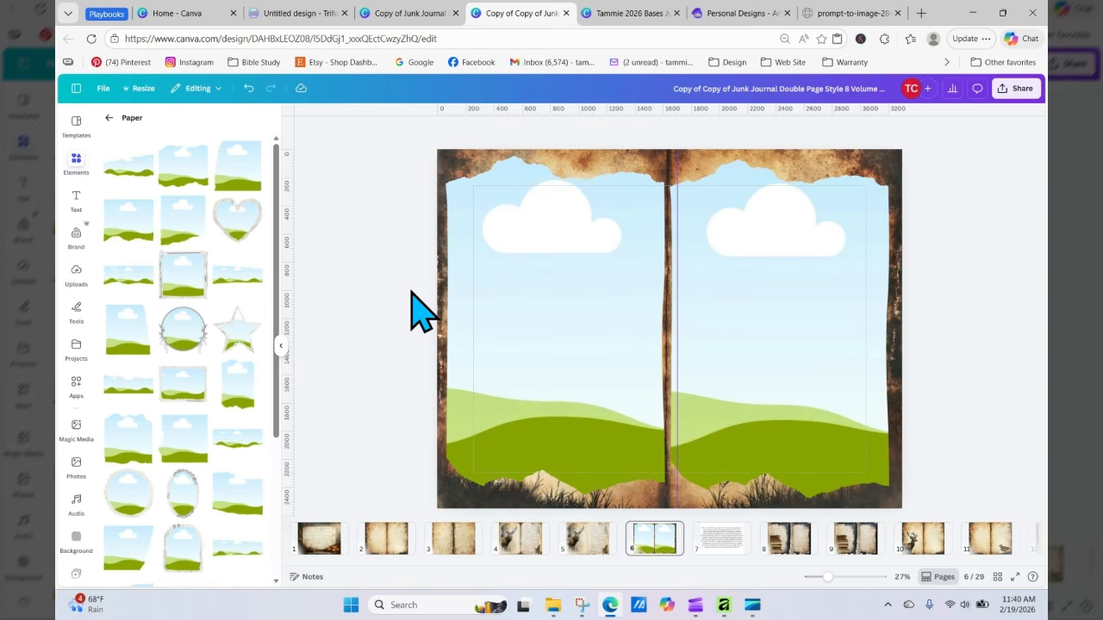
# Step: Fill the left page frame with the uploaded deer open-book image
pyautogui.click(77, 273)
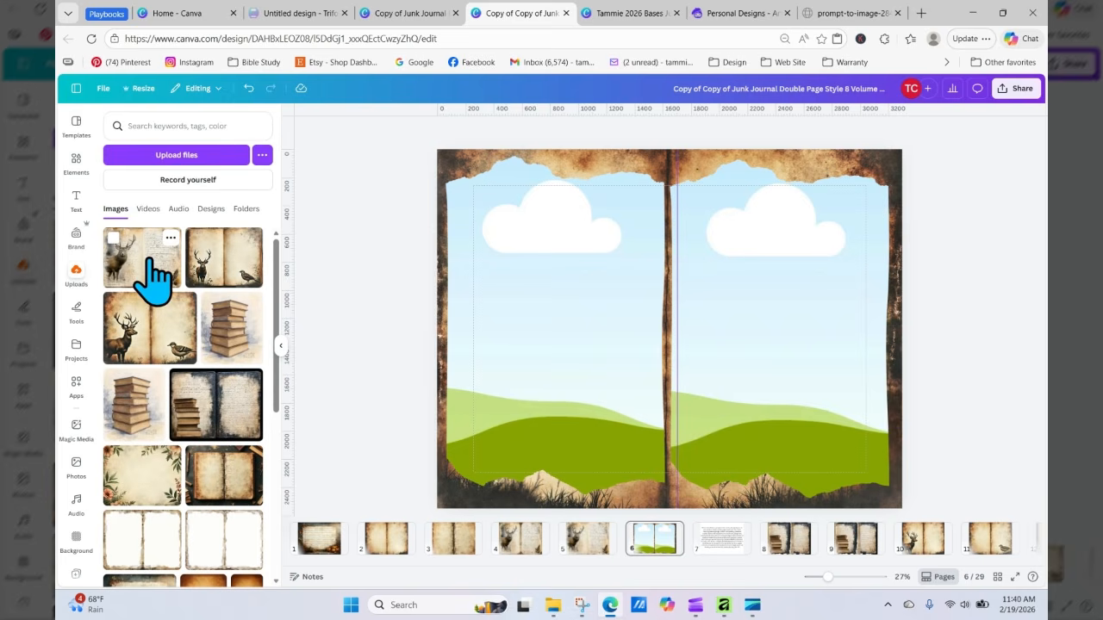
pyautogui.moveTo(146, 259); pyautogui.dragTo(608, 301)
pyautogui.doubleClick(487, 276)
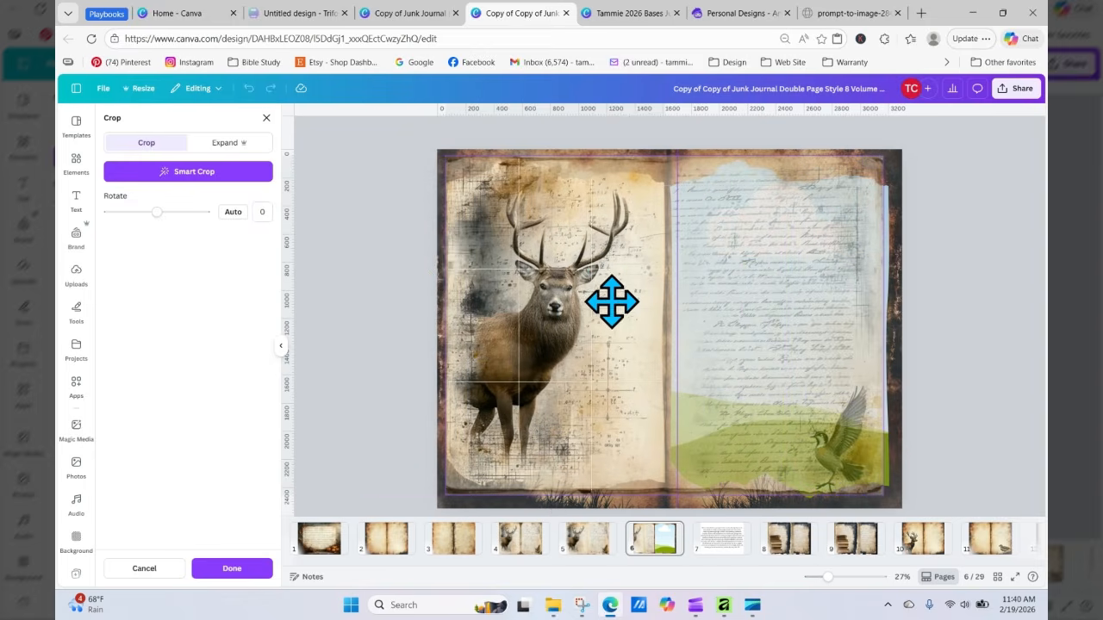
pyautogui.click(375, 267)
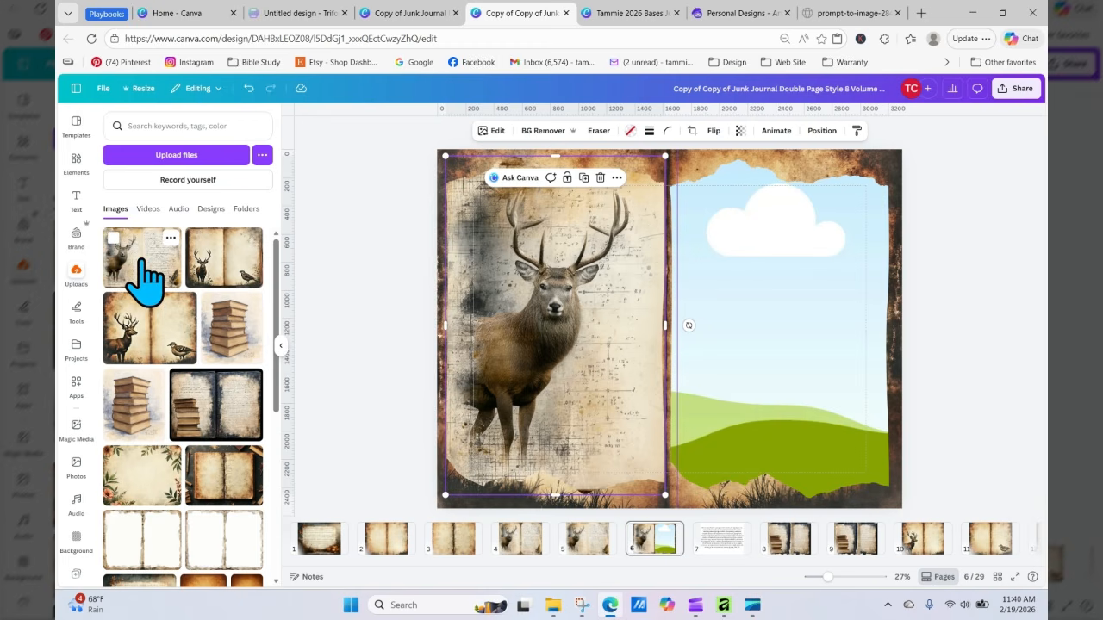
# Step: Fill the right page frame with the same deer image and shift it to show the handwritten page and bird
pyautogui.moveTo(142, 263); pyautogui.dragTo(713, 298)
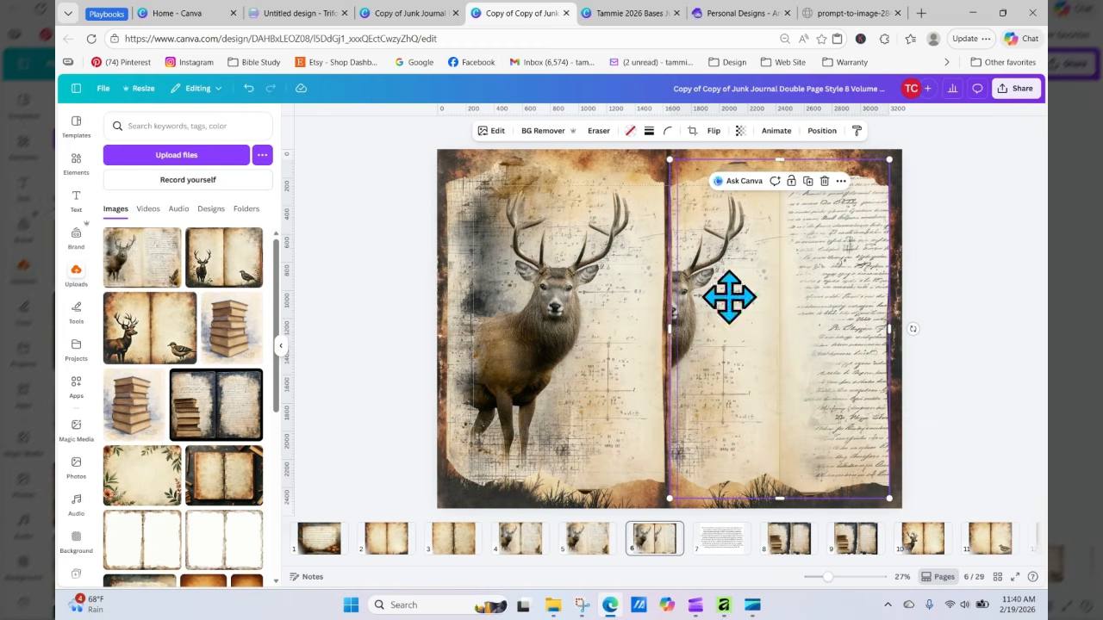
pyautogui.doubleClick(728, 296)
pyautogui.moveTo(729, 297); pyautogui.dragTo(608, 289)
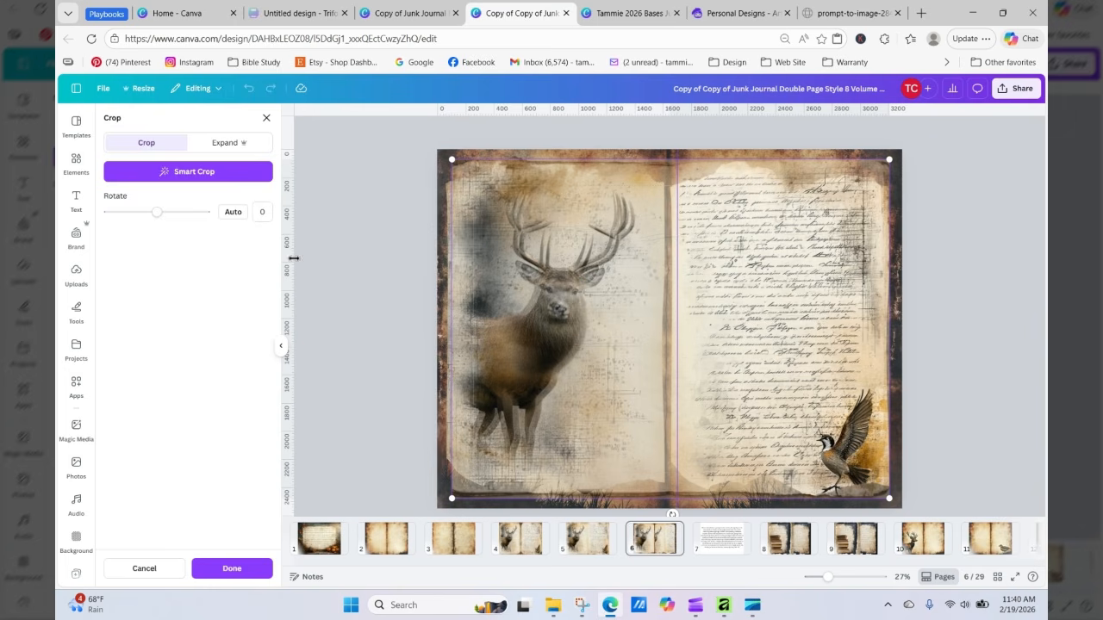
pyautogui.click(936, 288)
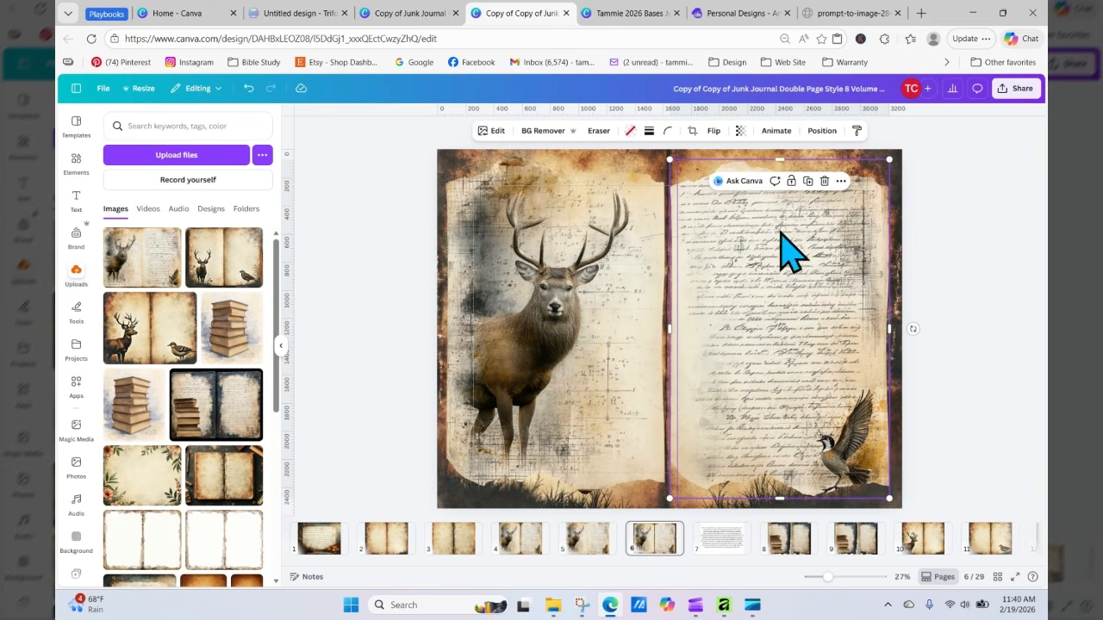
pyautogui.click(969, 286)
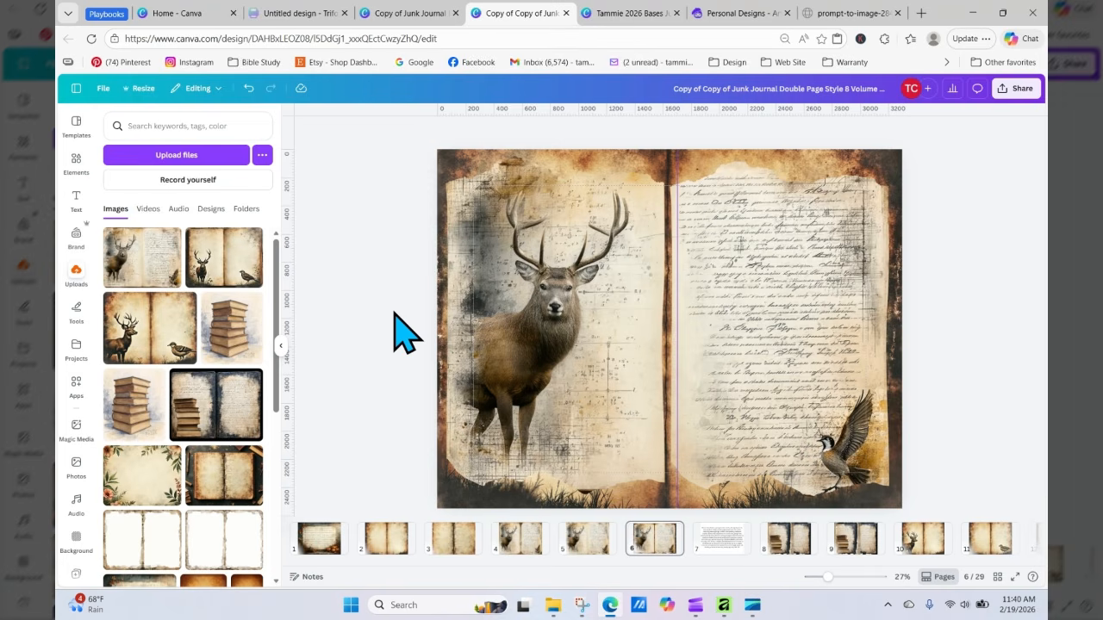
# Step: Compare the new spread with the deer spreads on pages 5 and 4
pyautogui.click(601, 542)
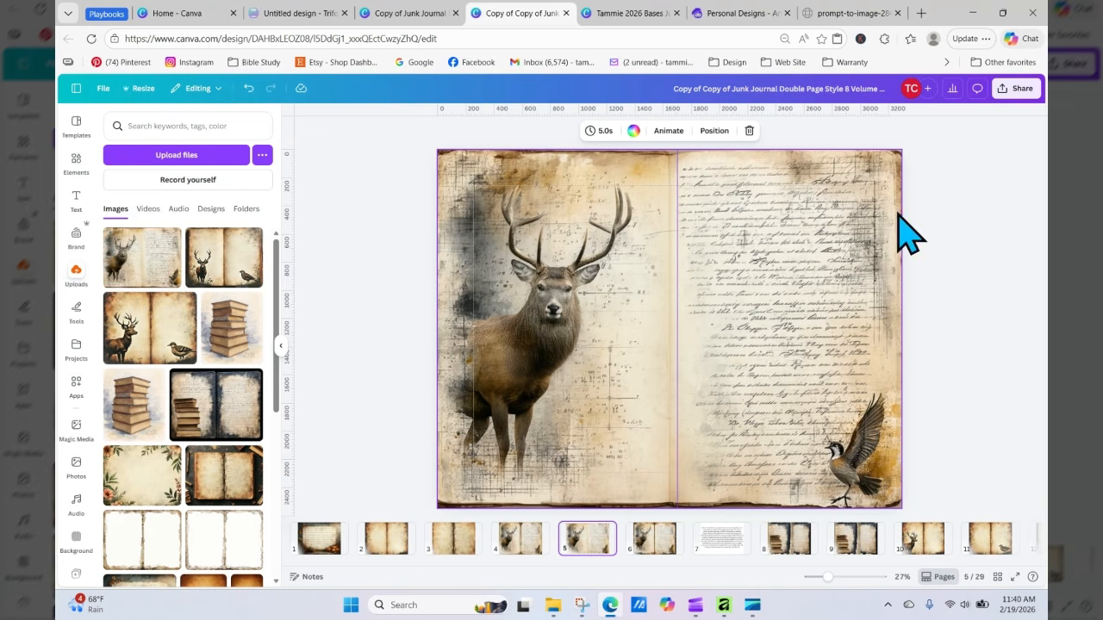
pyautogui.click(521, 541)
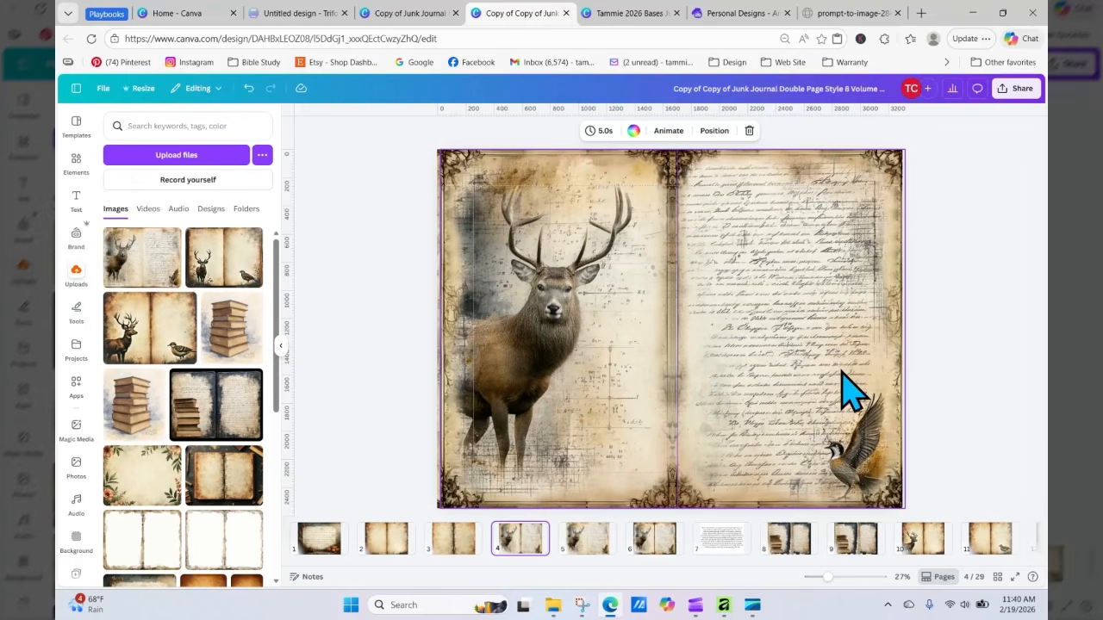
pyautogui.click(668, 541)
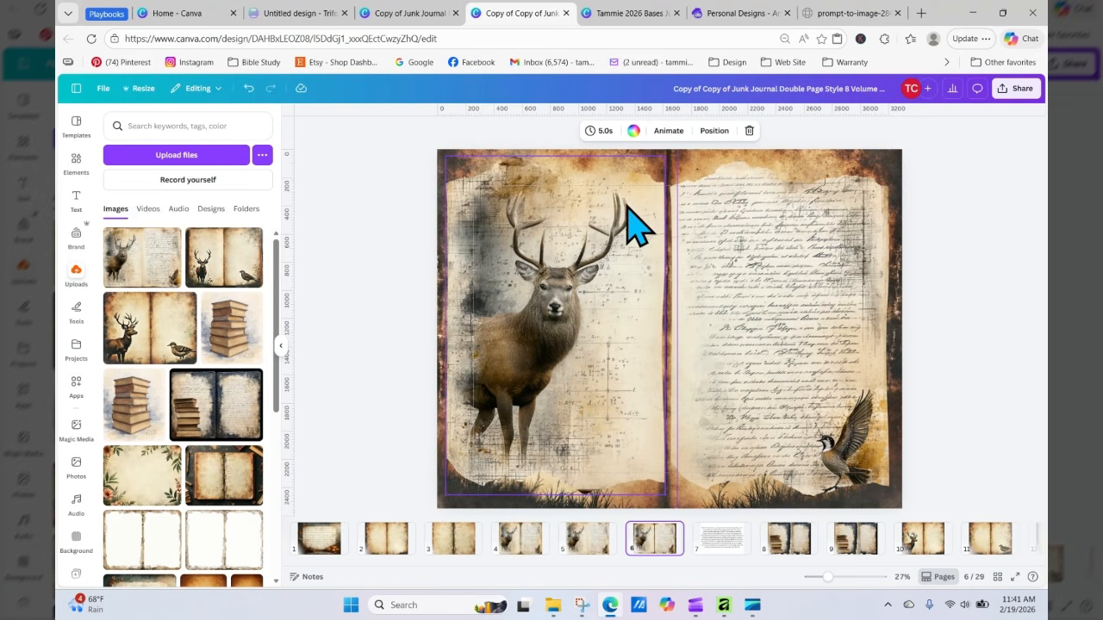
# Step: Switch to Artistly, open the deer open-book design and choose to re-generate it
pyautogui.click(729, 13)
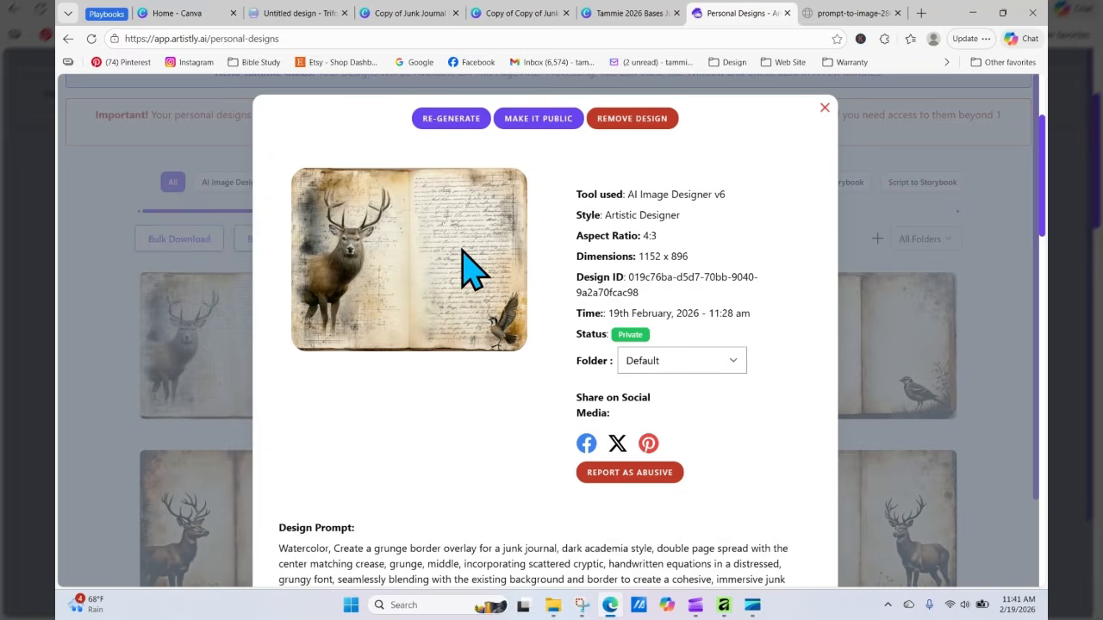
pyautogui.click(205, 347)
pyautogui.click(452, 120)
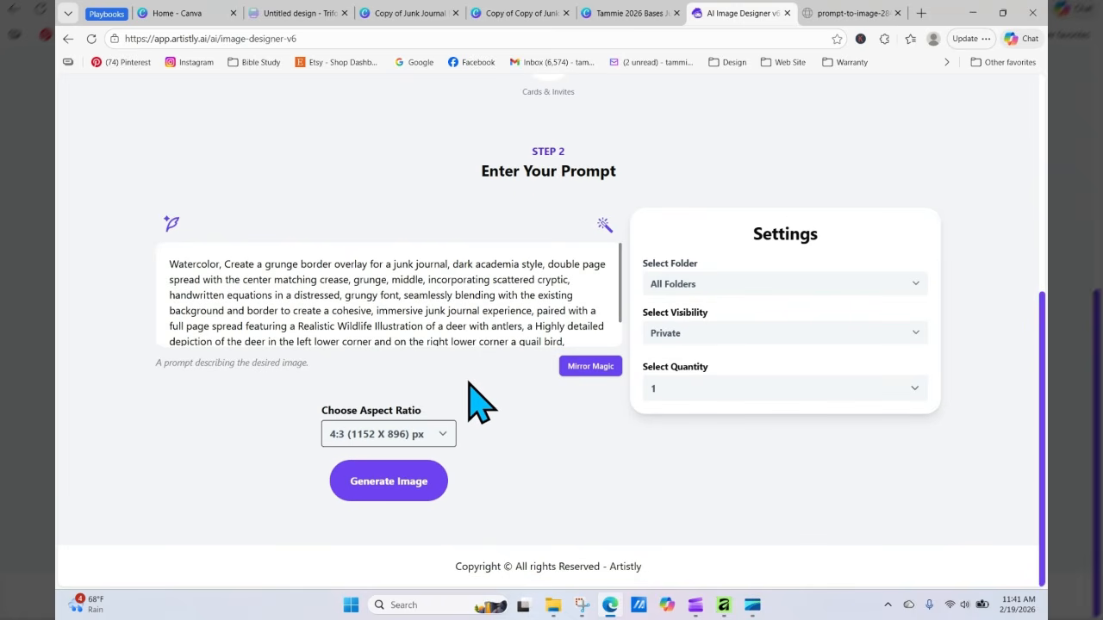
# Step: Replace "grunge" with "vintage lace" at the start of the border description in the prompt
pyautogui.doubleClick(280, 265)
pyautogui.write('vintage')
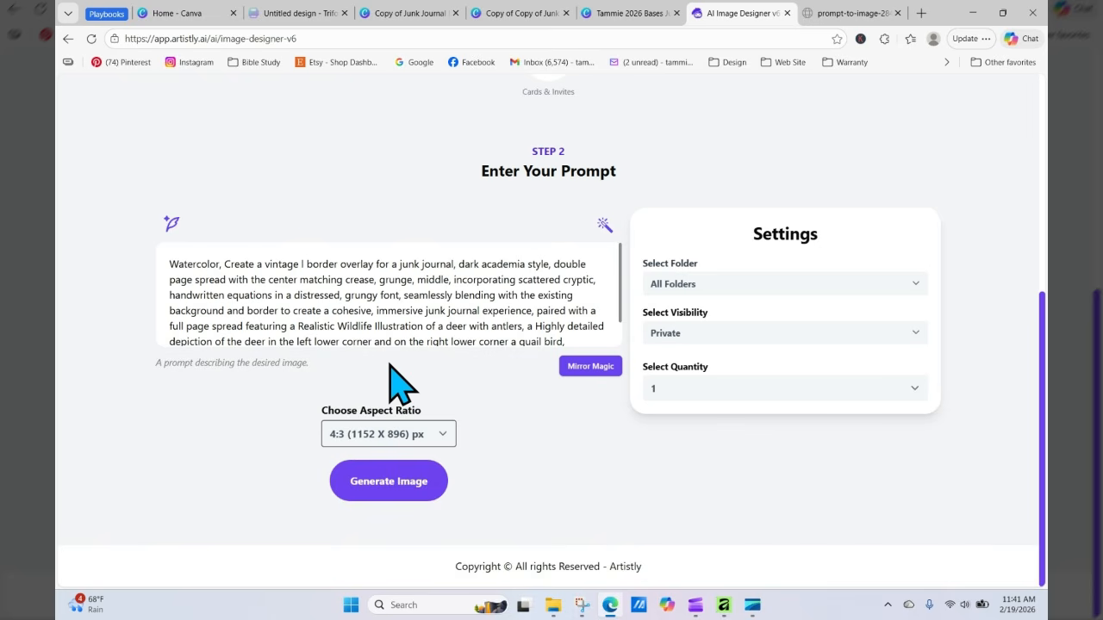
pyautogui.write('lace')
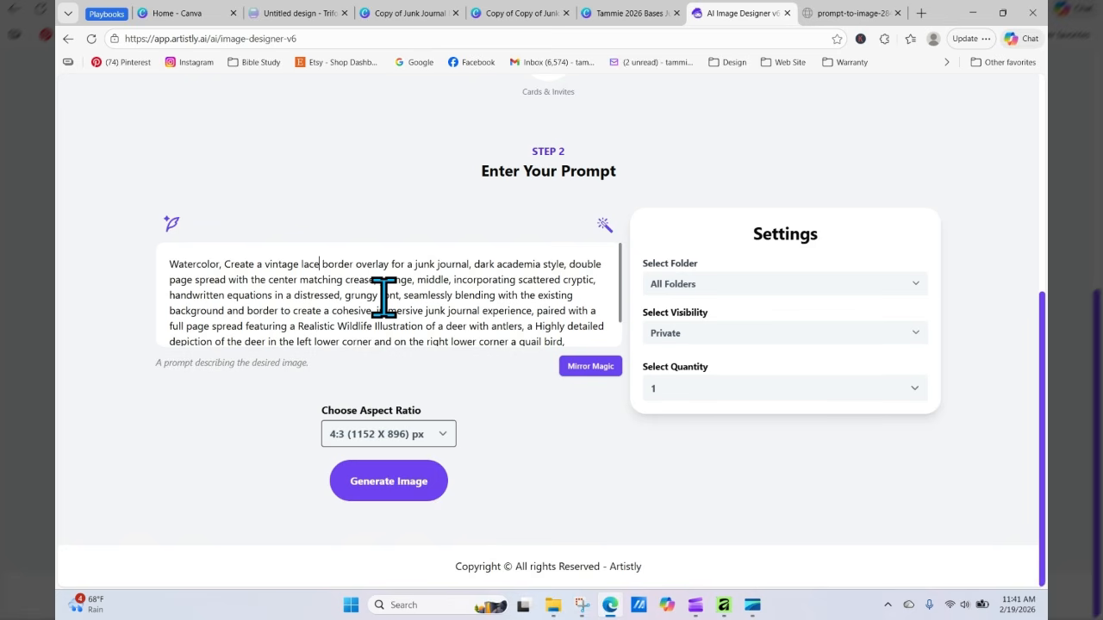
pyautogui.click(320, 264)
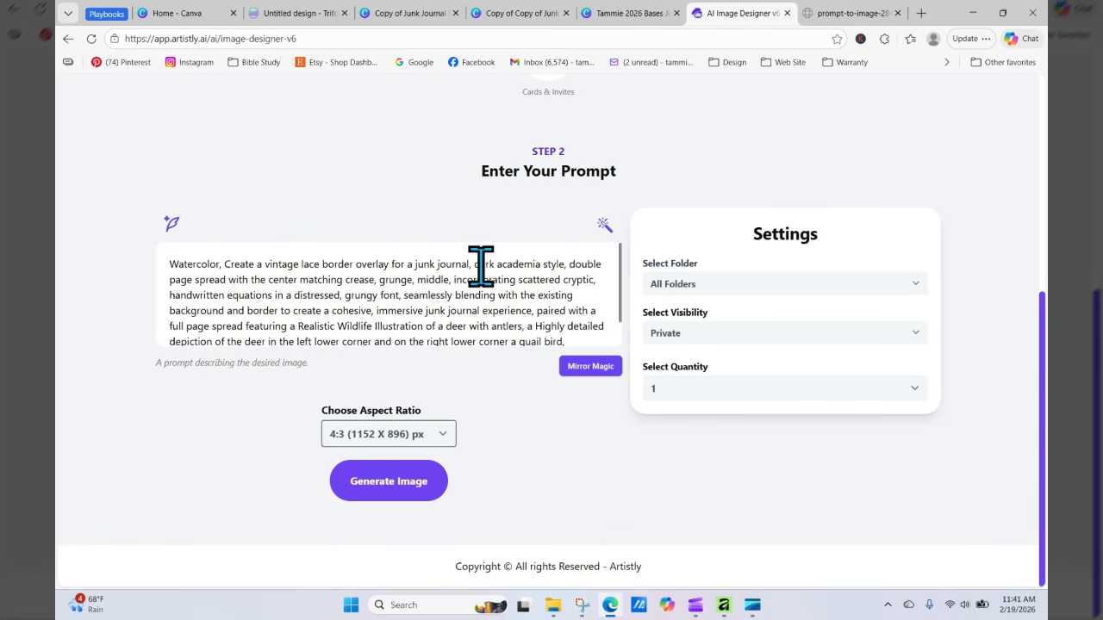
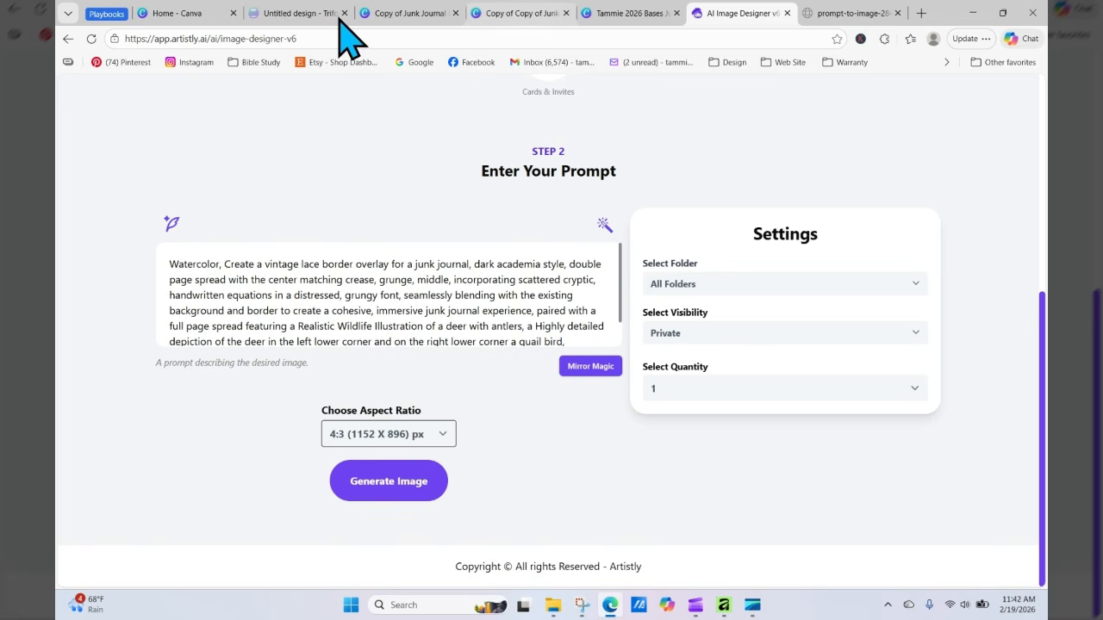
# Step: Copy the third prompt template, the botanical-themed printable, from the junk journal playbook PDF
pyautogui.click(107, 14)
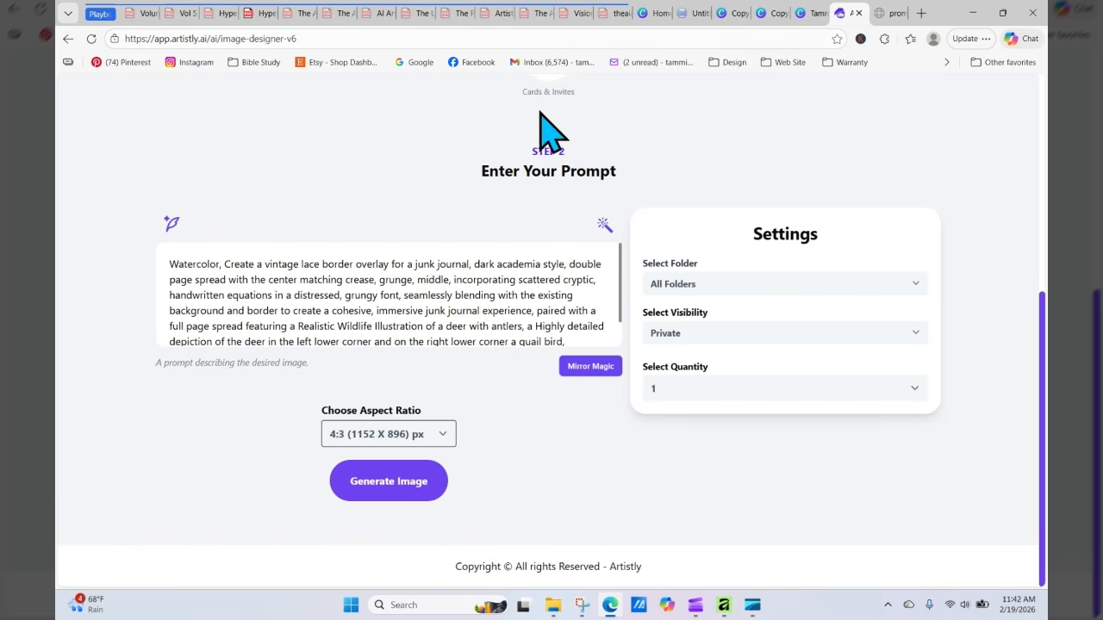
pyautogui.click(541, 19)
pyautogui.click(770, 350)
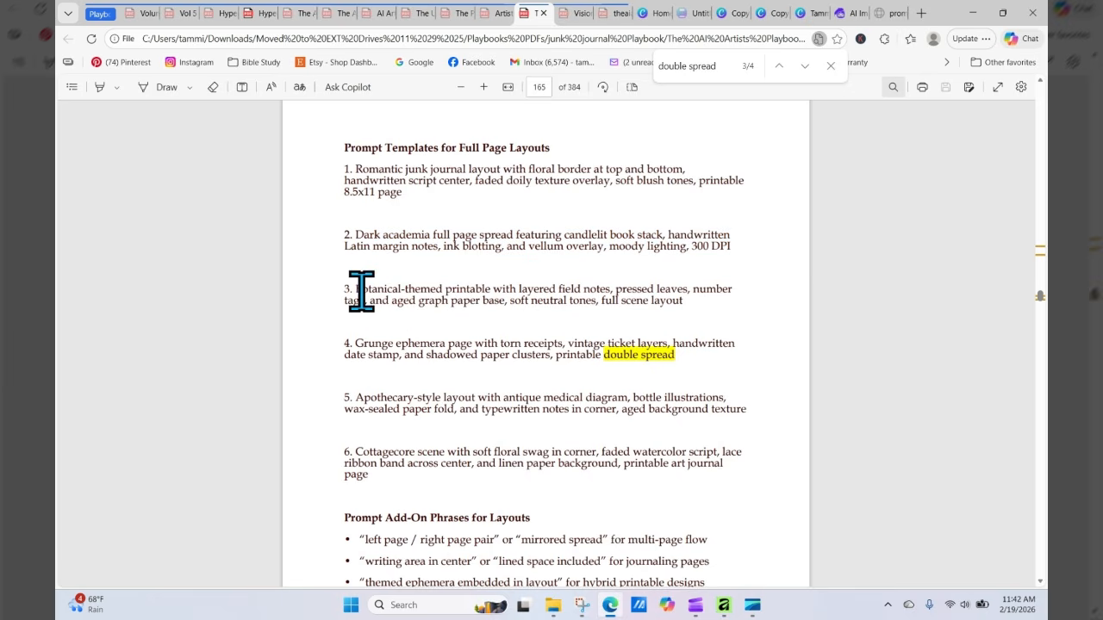
pyautogui.moveTo(355, 291); pyautogui.dragTo(683, 300)
pyautogui.rightClick(639, 293)
pyautogui.click(672, 281)
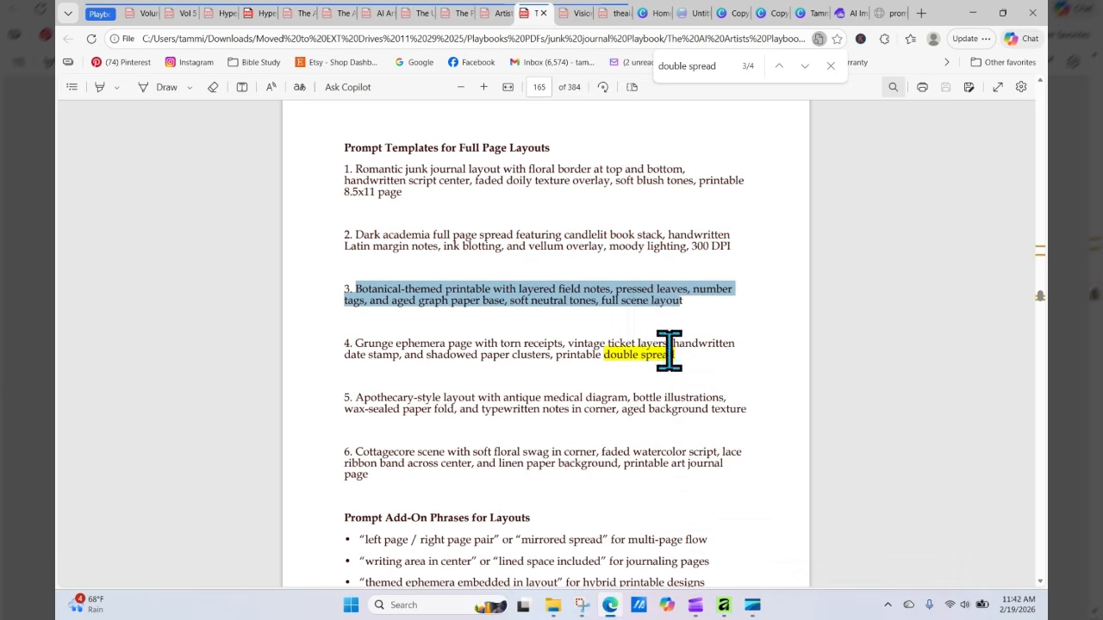
# Step: Replace the realistic wildlife deer illustration phrase in the image prompt with the copied botanical template
pyautogui.click(847, 13)
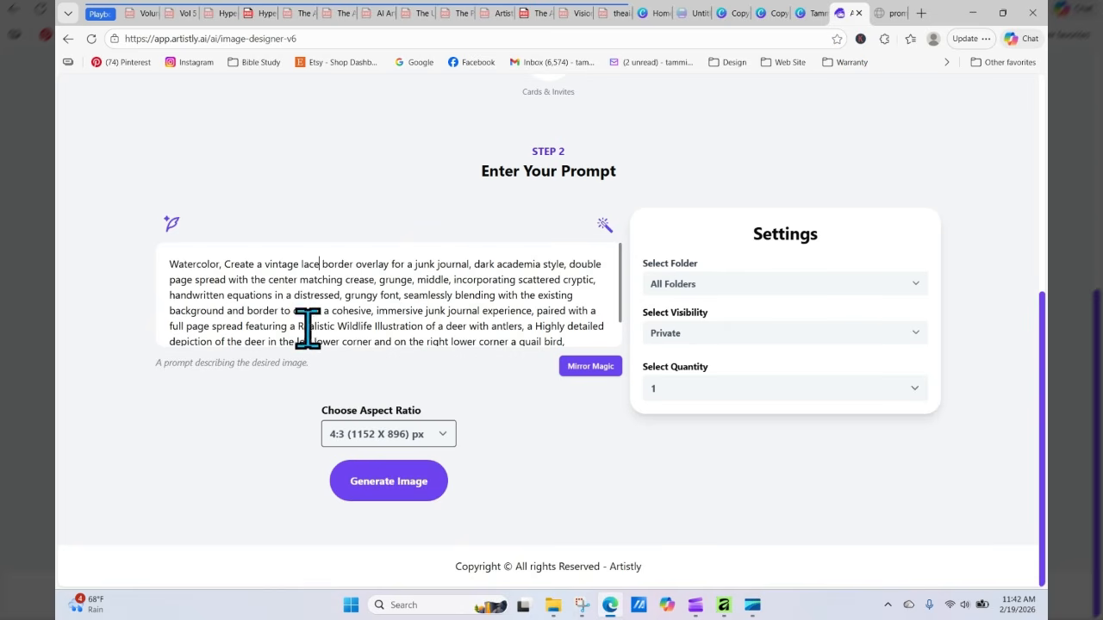
pyautogui.moveTo(298, 325); pyautogui.dragTo(268, 311)
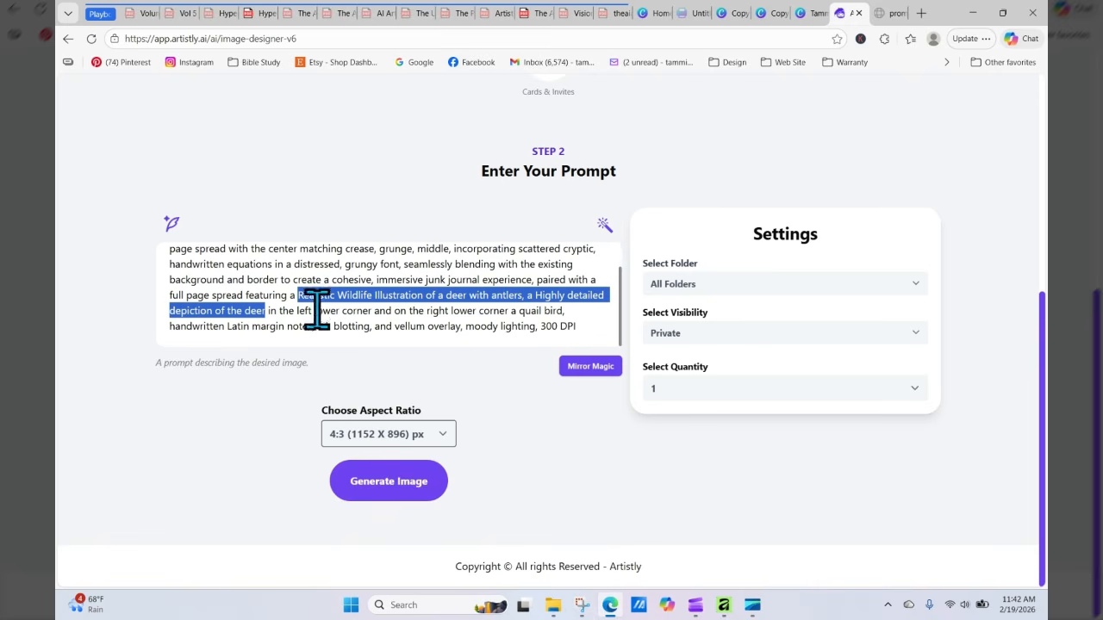
pyautogui.rightClick(337, 301)
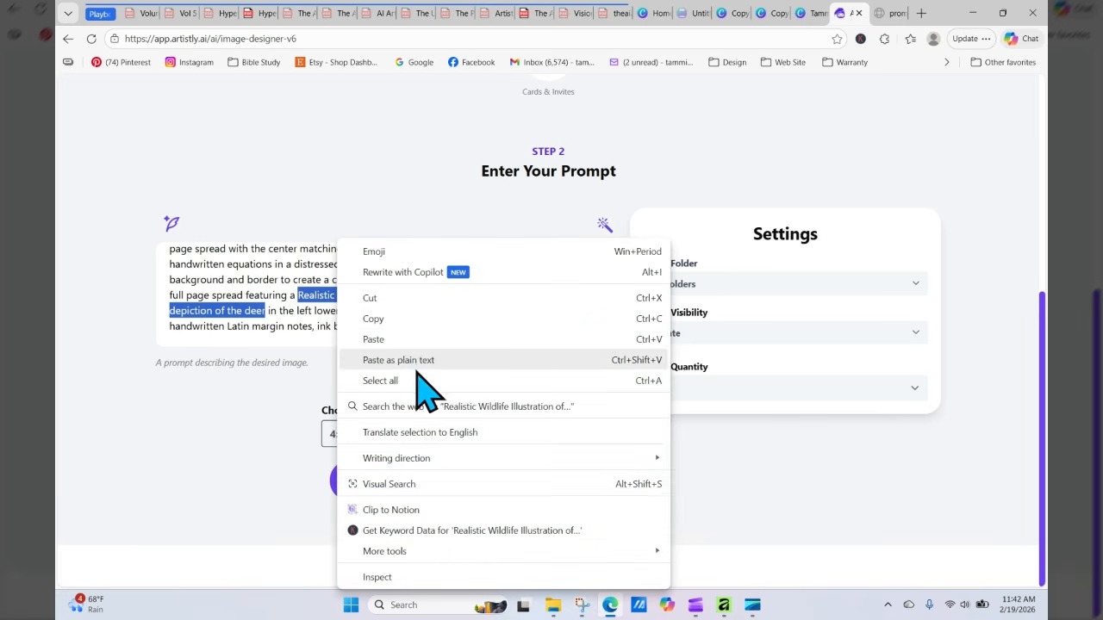
pyautogui.click(402, 340)
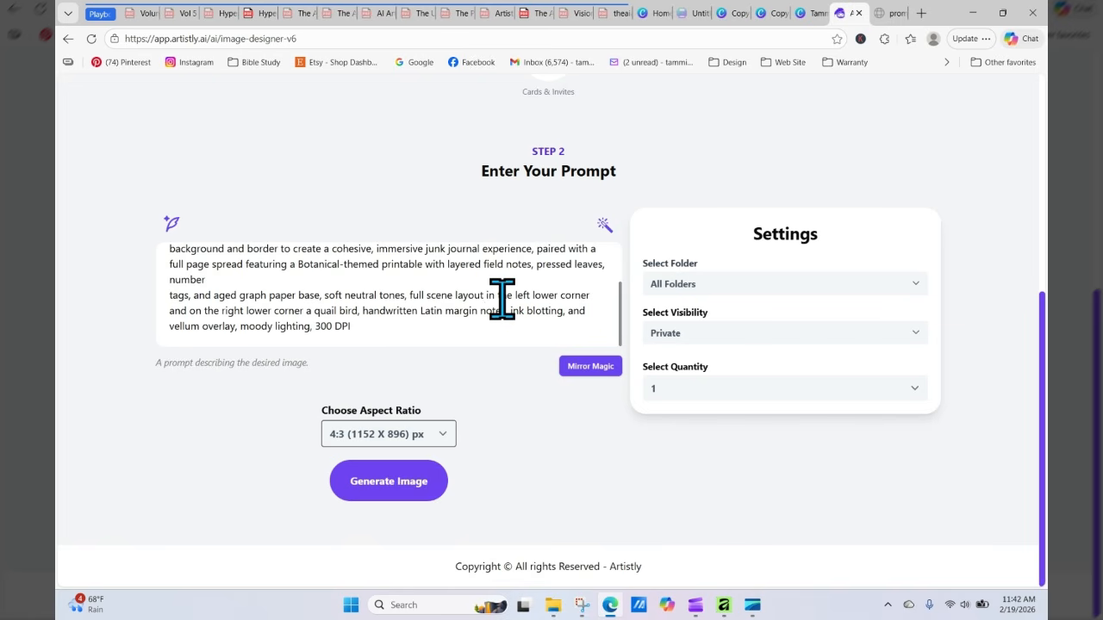
# Step: Add "with a coordinating floral along the right and left sides" after "full scene layout" in the prompt
pyautogui.write('with ')
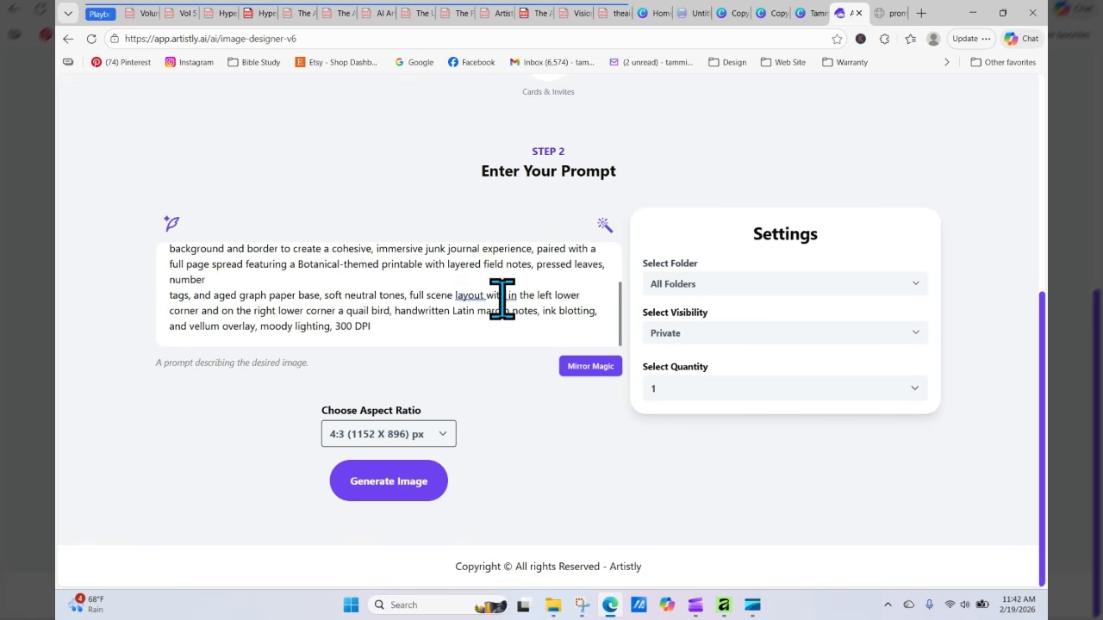
pyautogui.write('a floral')
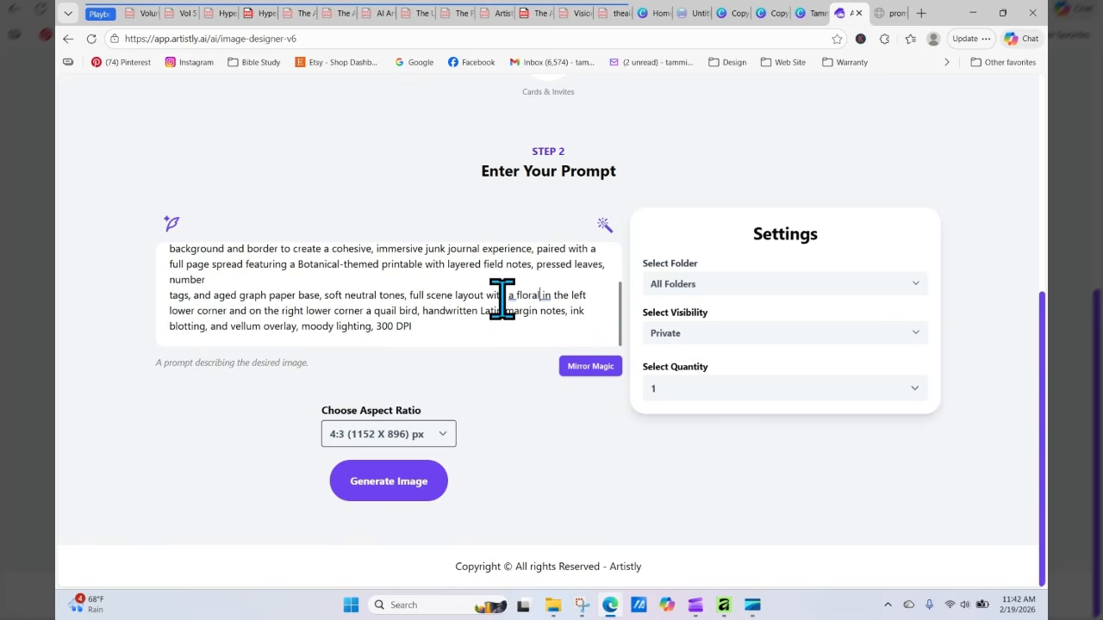
pyautogui.press('BackSpace')
pyautogui.press('BackSpace')
pyautogui.press('BackSpace')
pyautogui.write('matching flo')
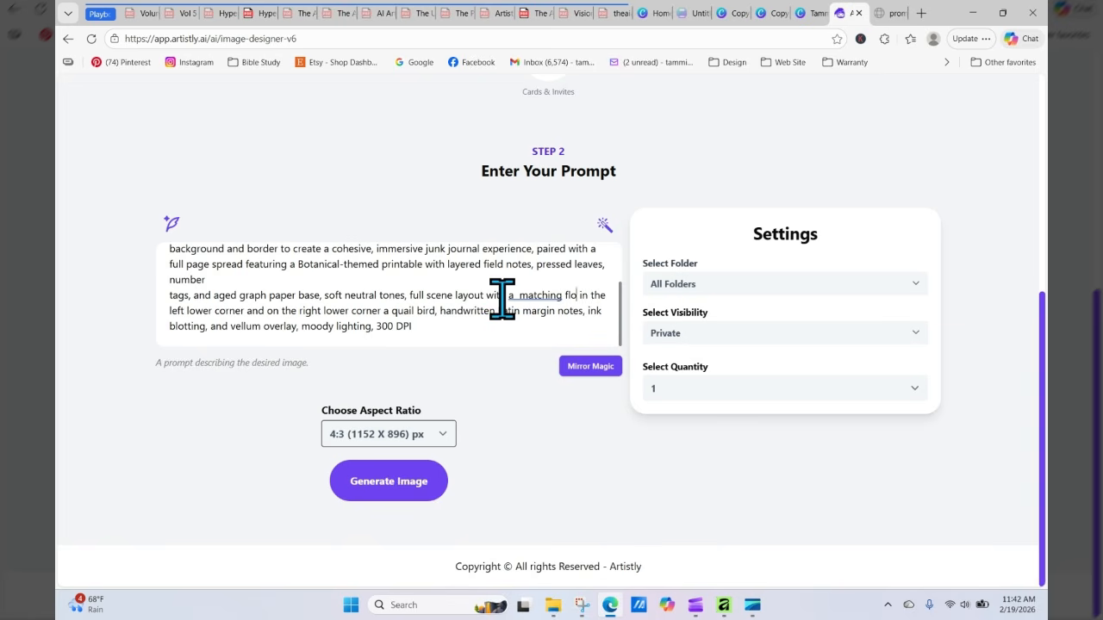
pyautogui.write('ral')
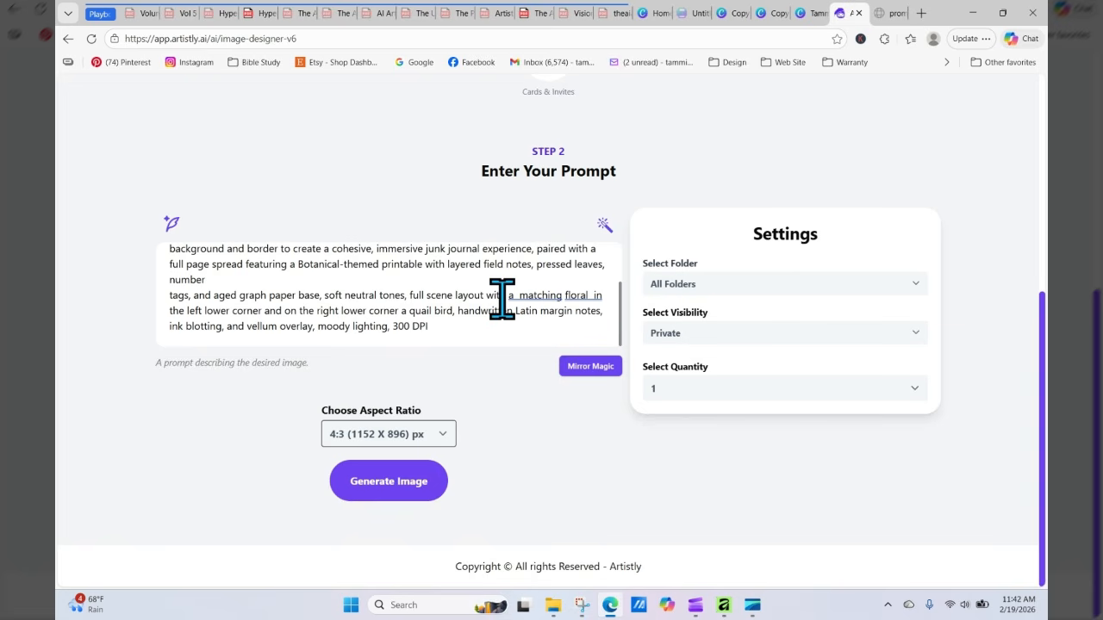
pyautogui.write(' along the r')
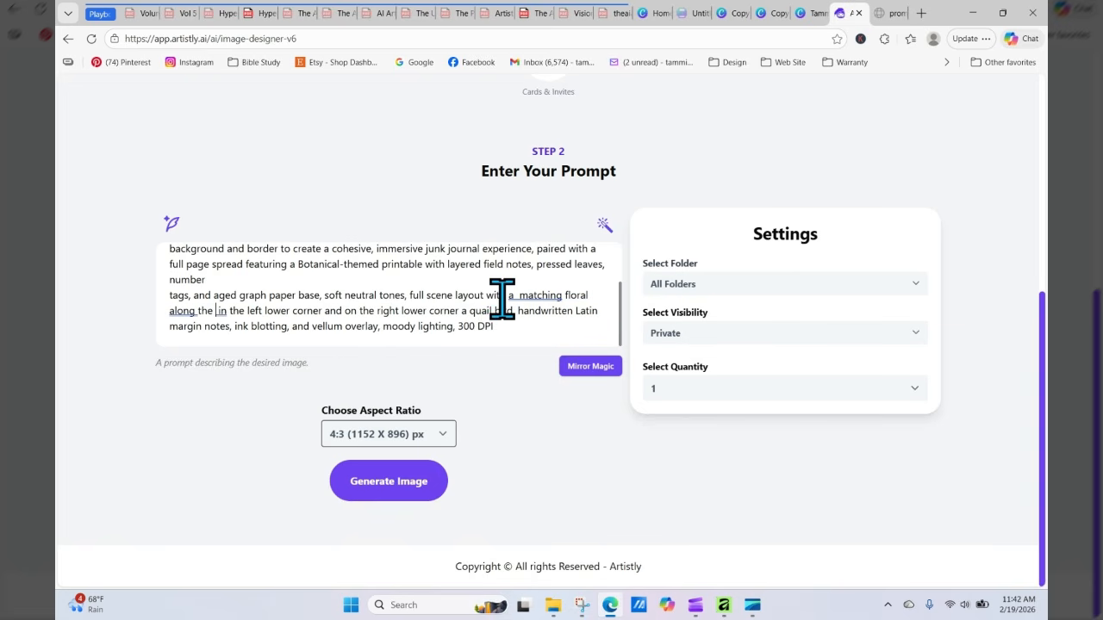
pyautogui.write('ight ')
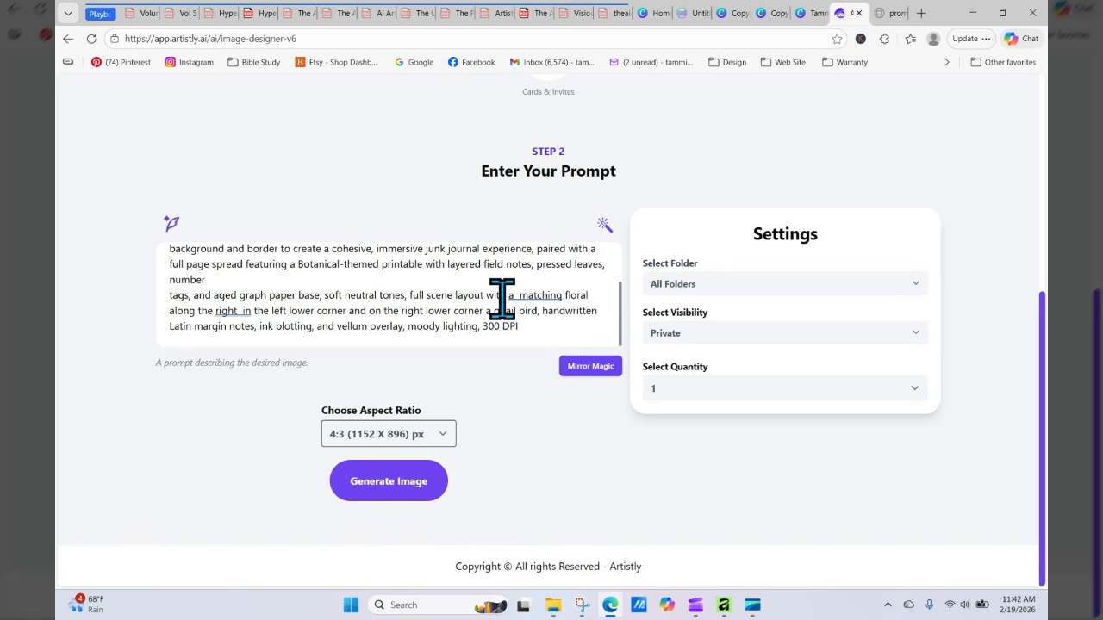
pyautogui.write('and left sides')
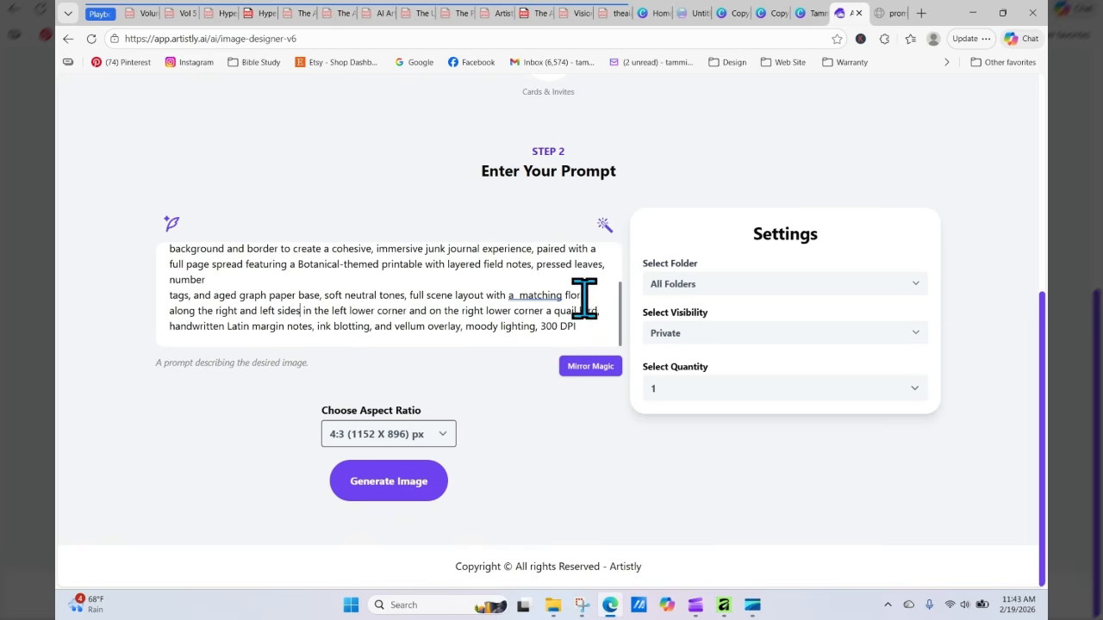
pyautogui.press('BackSpace')
pyautogui.press('BackSpace')
pyautogui.press('BackSpace')
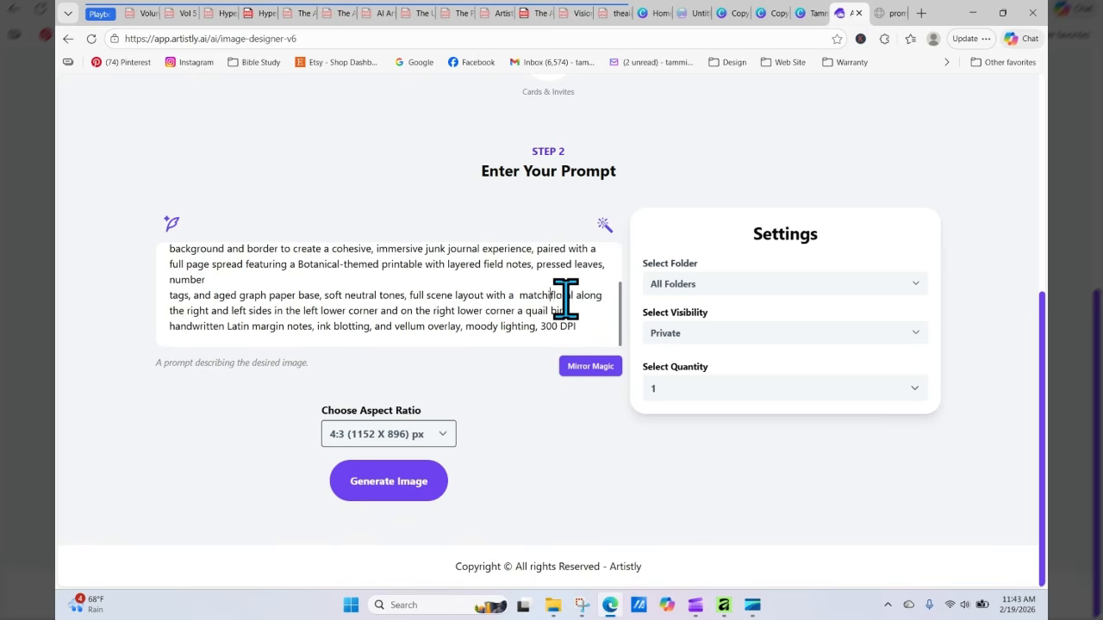
pyautogui.press('BackSpace')
pyautogui.press('BackSpace')
pyautogui.write('coording')
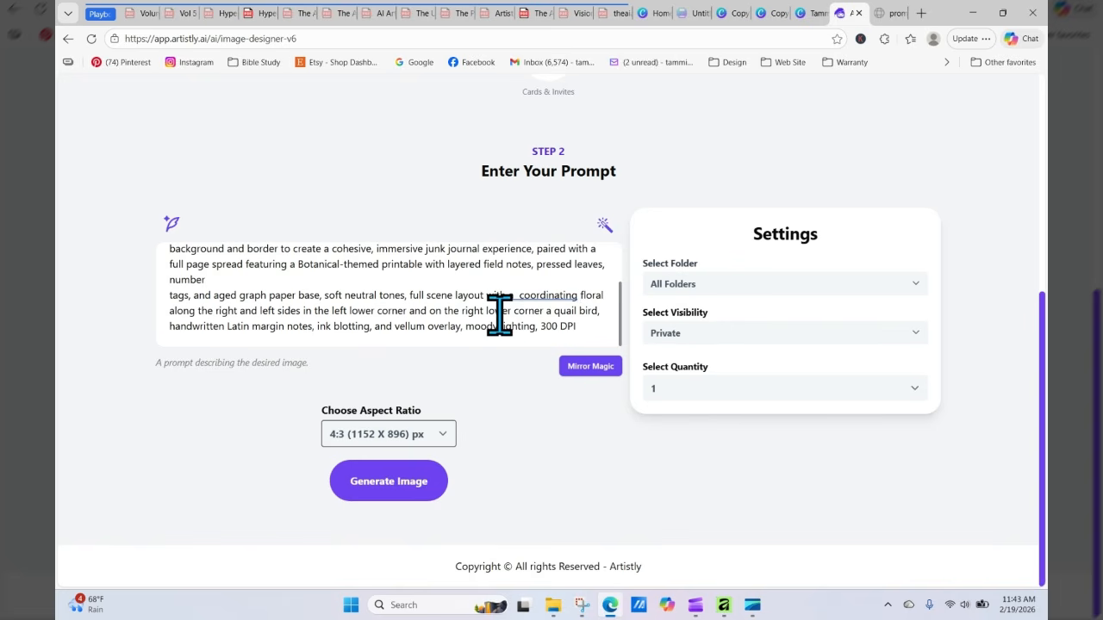
# Step: Delete the phrase about the left lower corner and the quail bird in the right lower corner from the prompt
pyautogui.moveTo(408, 311)
pyautogui.mouseDown()
pyautogui.moveTo(561, 298)
pyautogui.moveTo(497, 319)
pyautogui.moveTo(397, 317)
pyautogui.mouseUp()
pyautogui.click(397, 317)
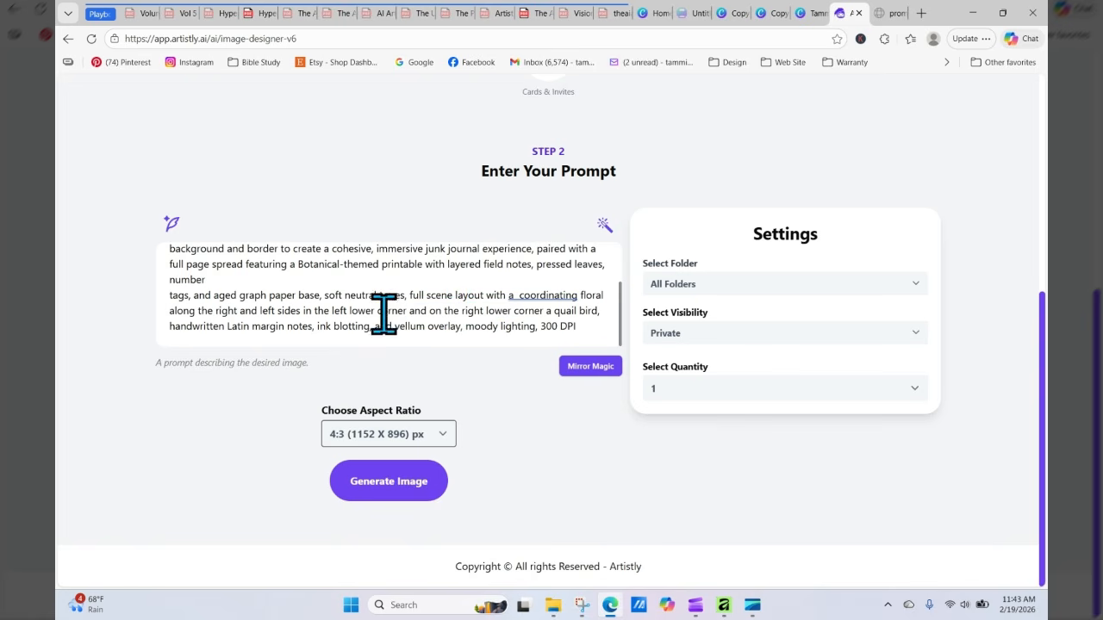
pyautogui.click(301, 310)
pyautogui.moveTo(311, 309); pyautogui.dragTo(608, 311)
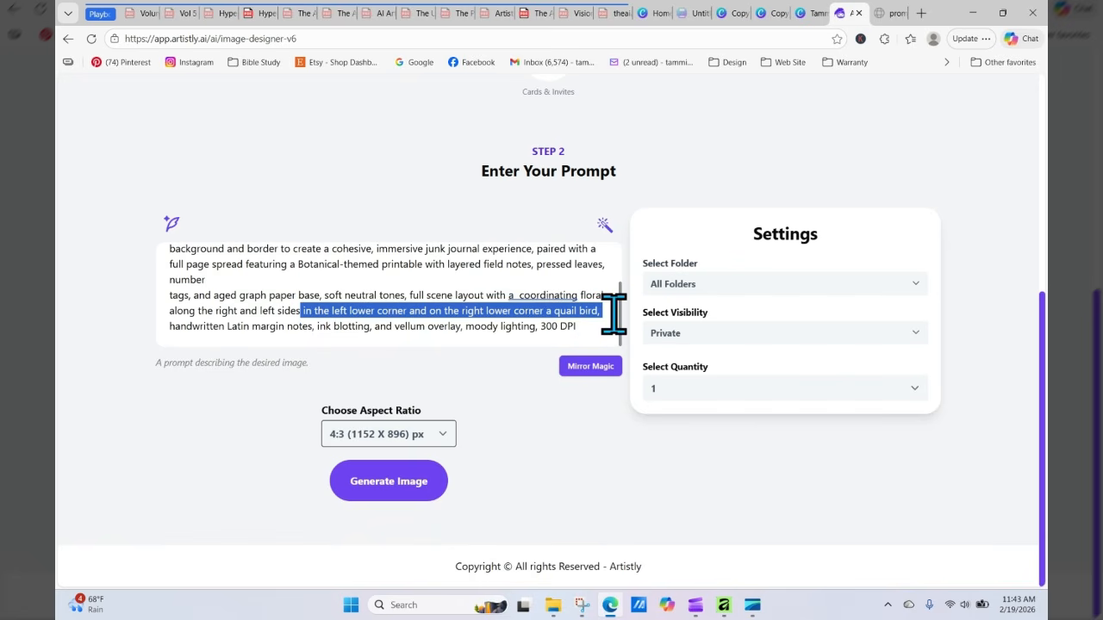
pyautogui.press('BackSpace')
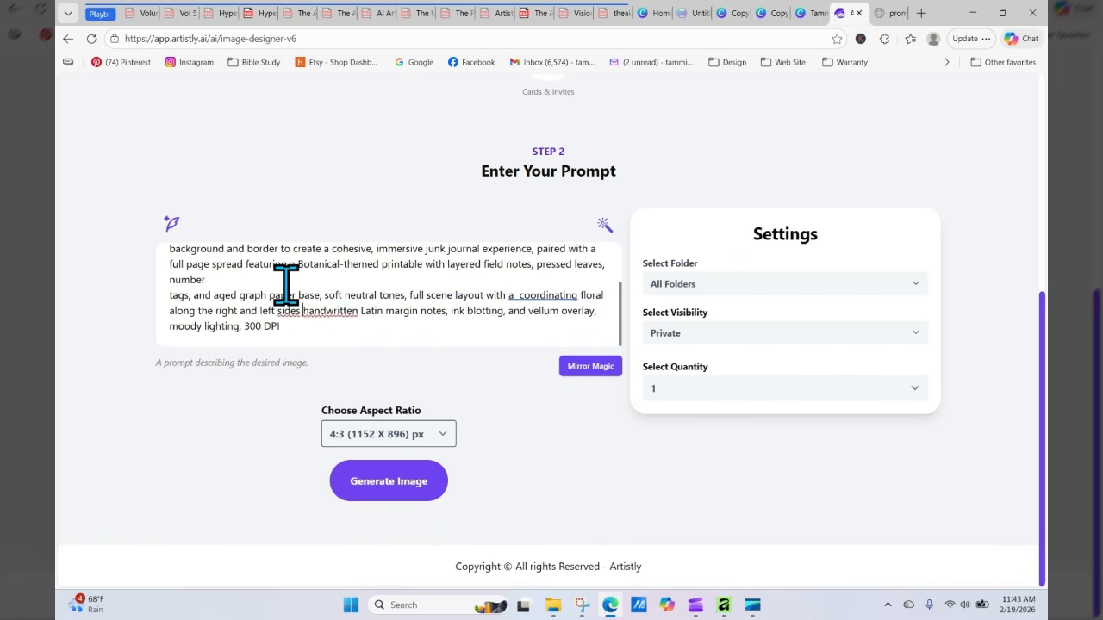
# Step: Generate the image from the edited prompt, reloading the personal designs page while it processes
pyautogui.click(388, 481)
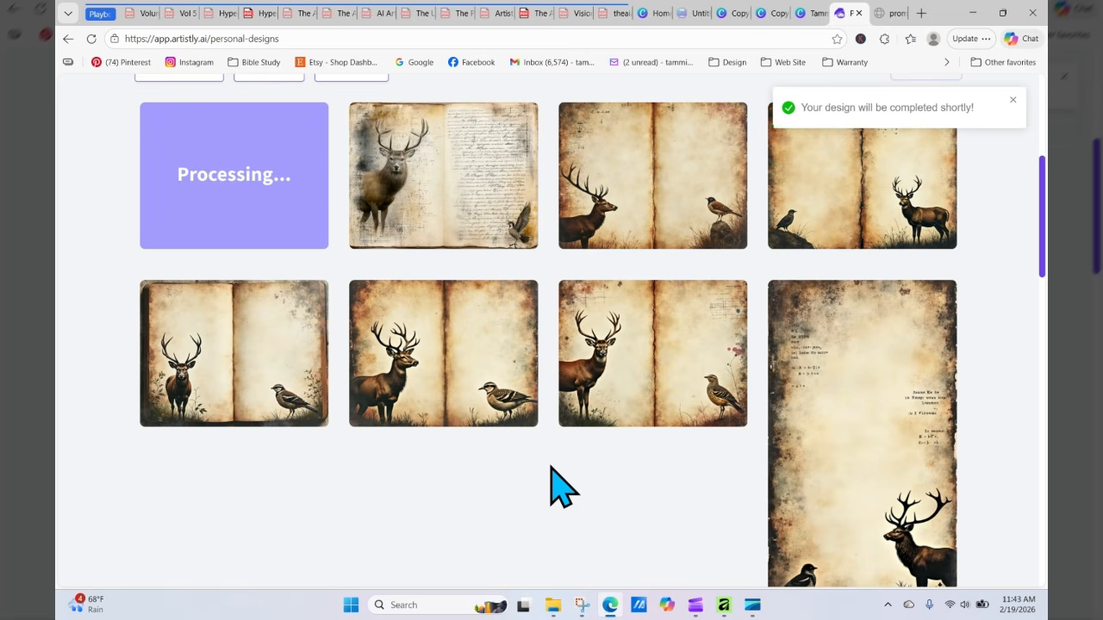
pyautogui.click(91, 39)
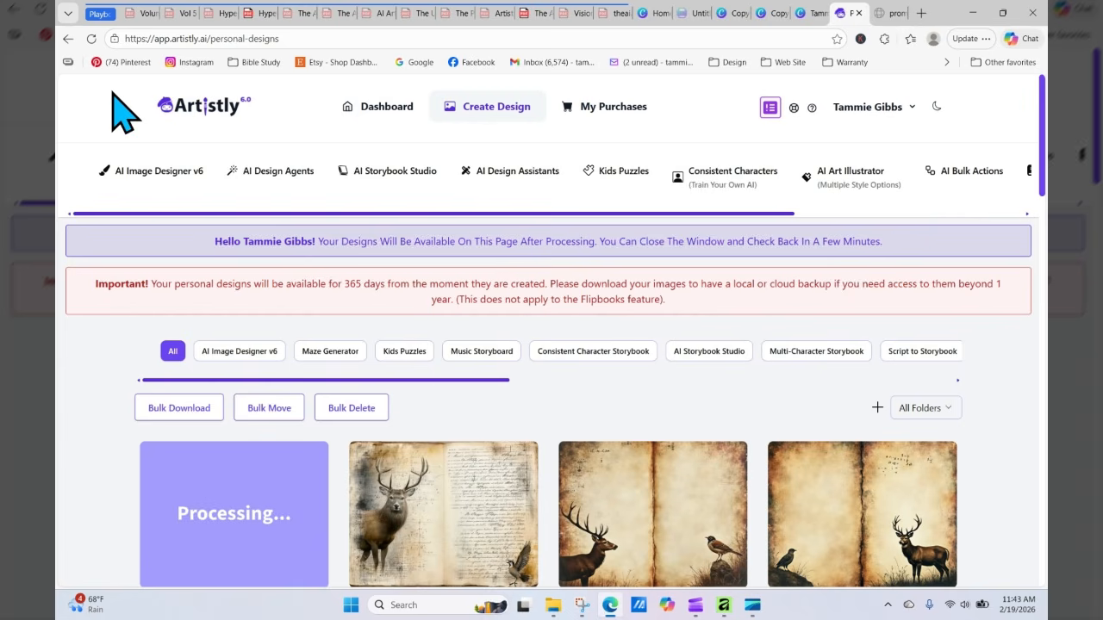
pyautogui.click(92, 39)
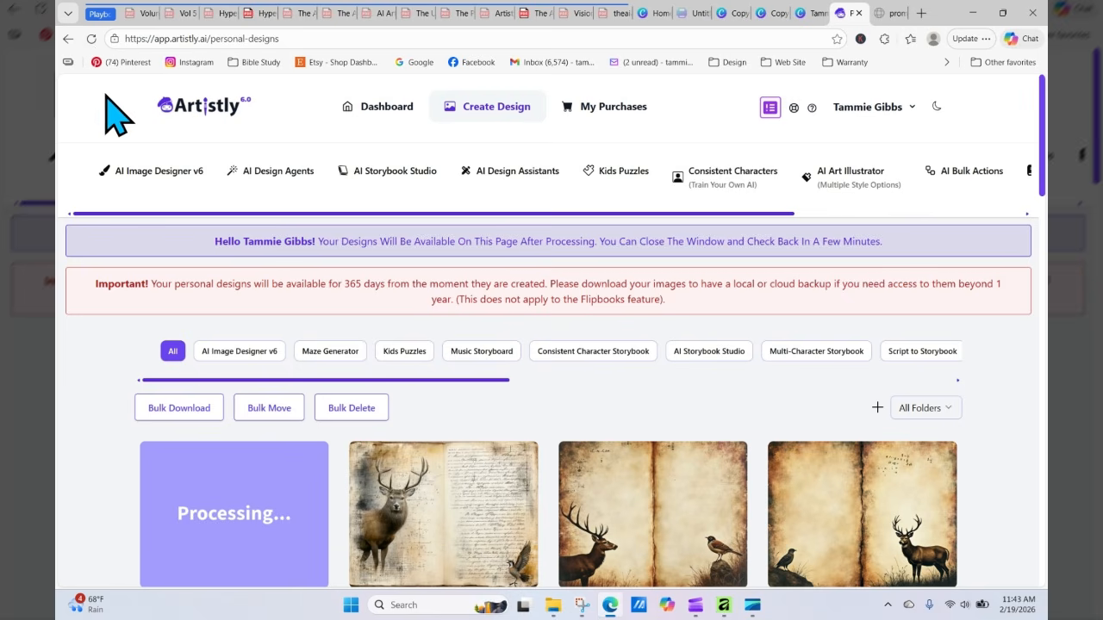
pyautogui.click(91, 40)
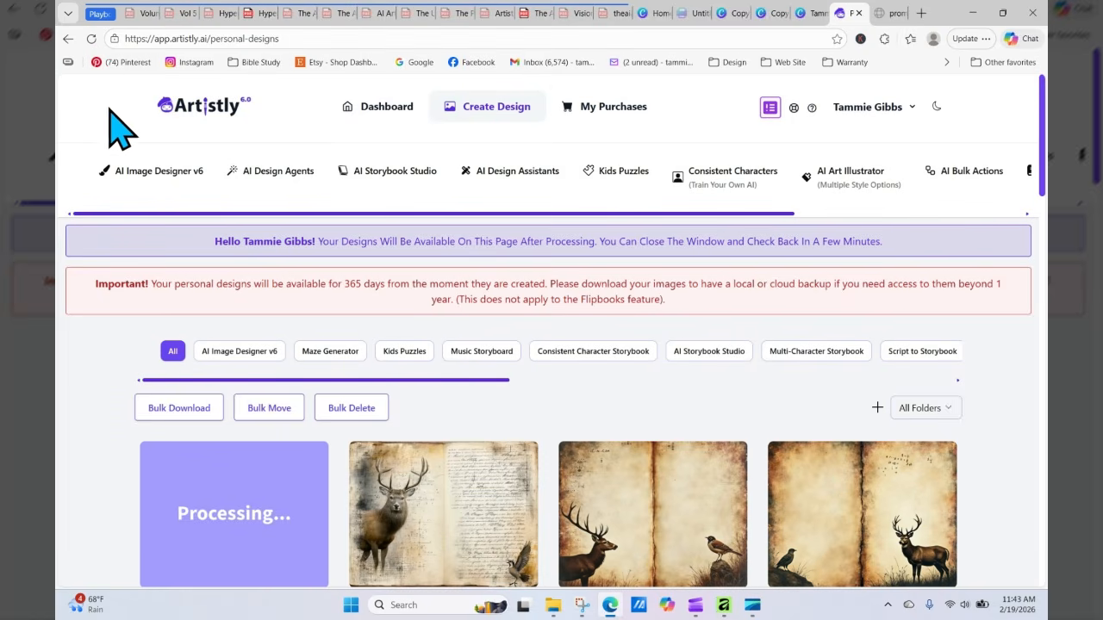
pyautogui.click(91, 39)
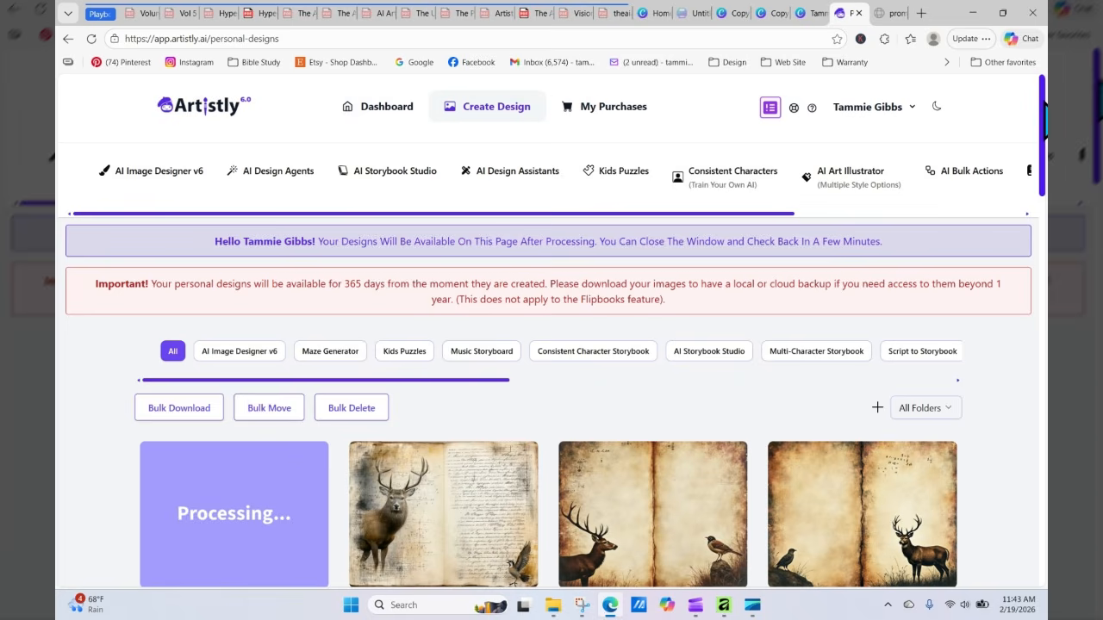
pyautogui.scroll(-3, 492, 275)
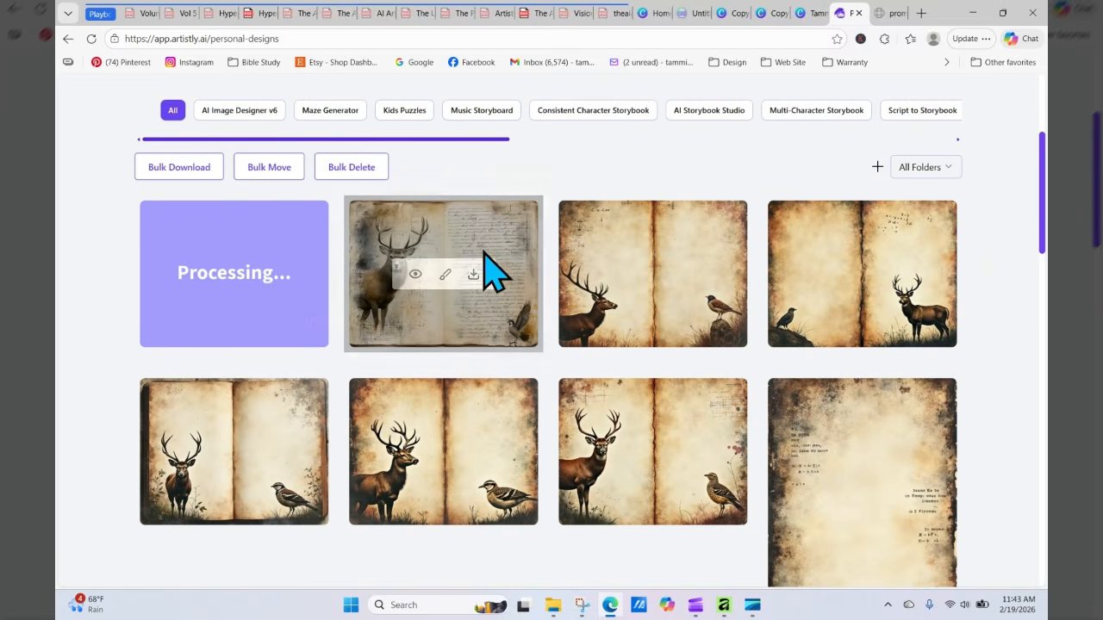
pyautogui.click(92, 40)
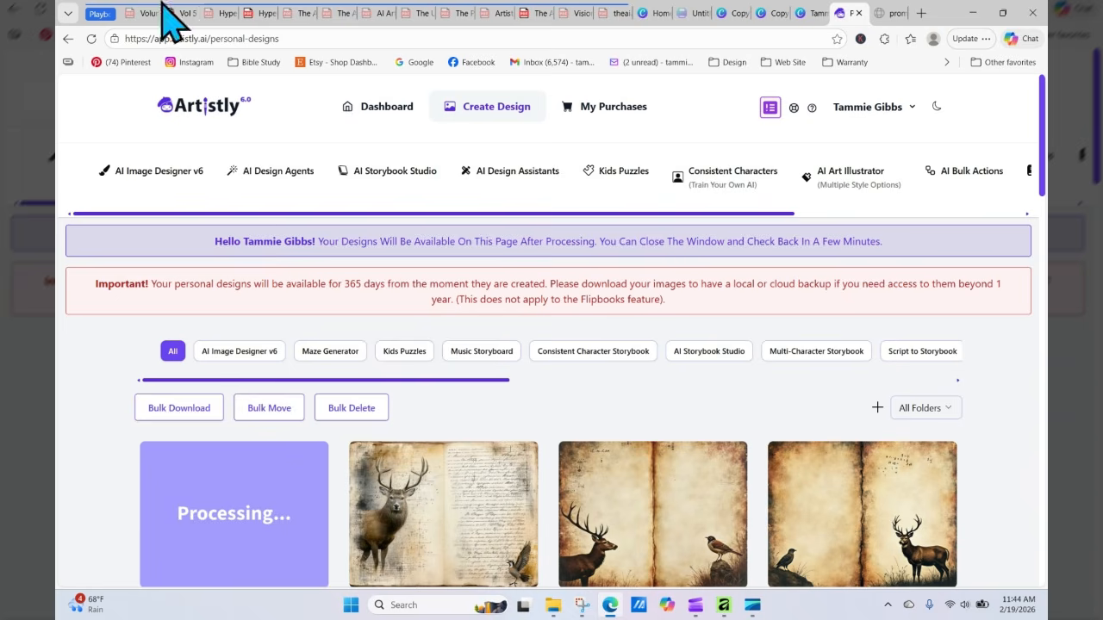
pyautogui.scroll(-3, 509, 313)
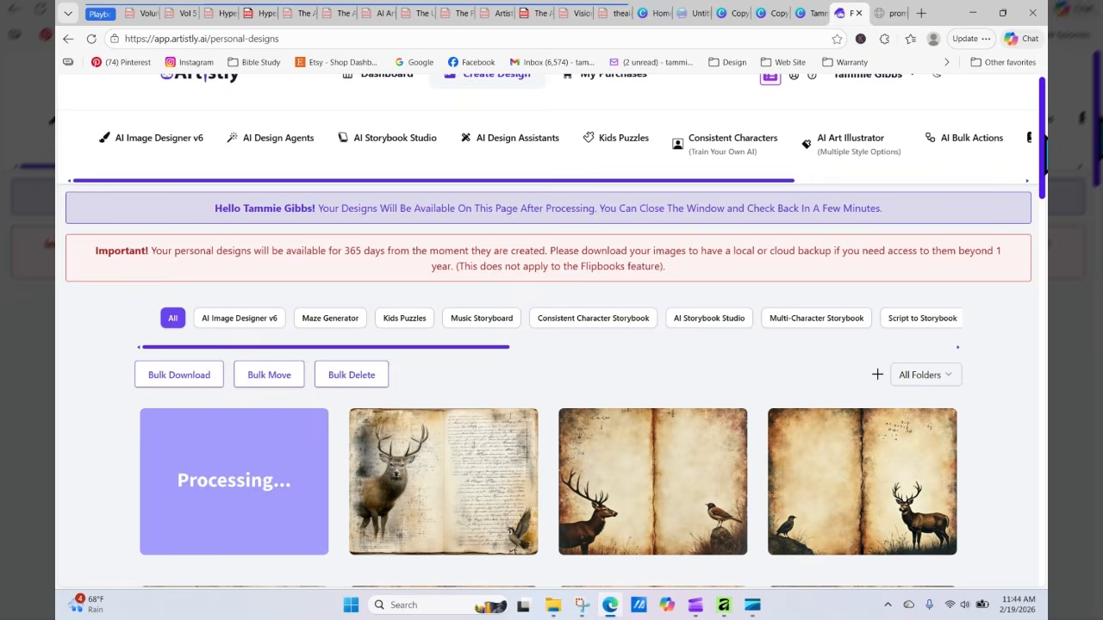
# Step: Open the processing design's details, copy its full design prompt, and close the details
pyautogui.click(314, 379)
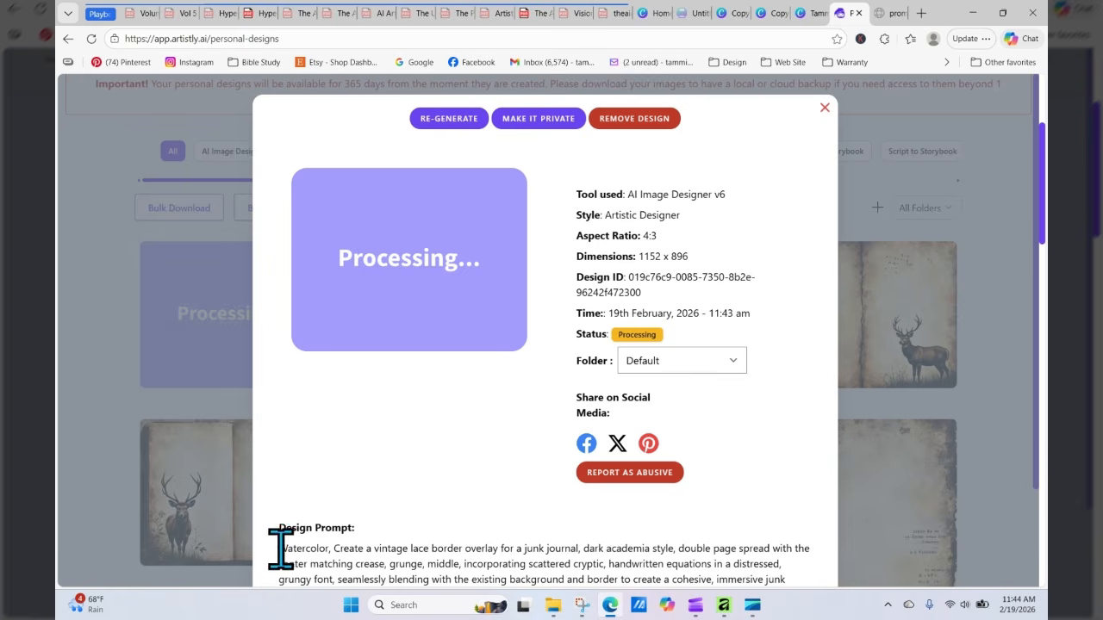
pyautogui.moveTo(278, 546); pyautogui.dragTo(483, 542)
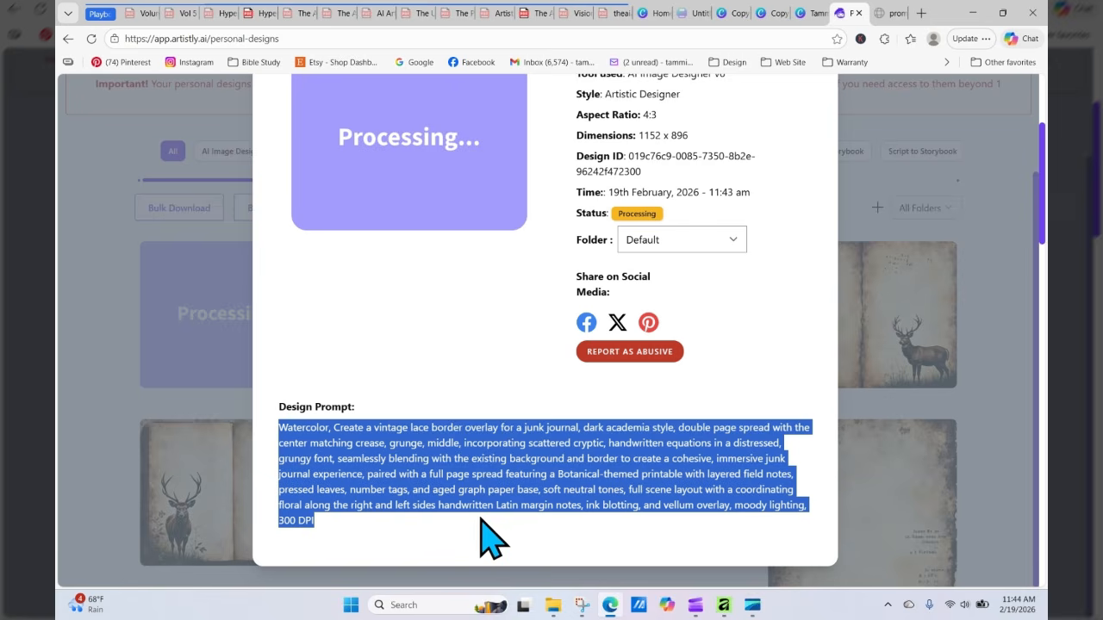
pyautogui.rightClick(447, 467)
pyautogui.click(509, 211)
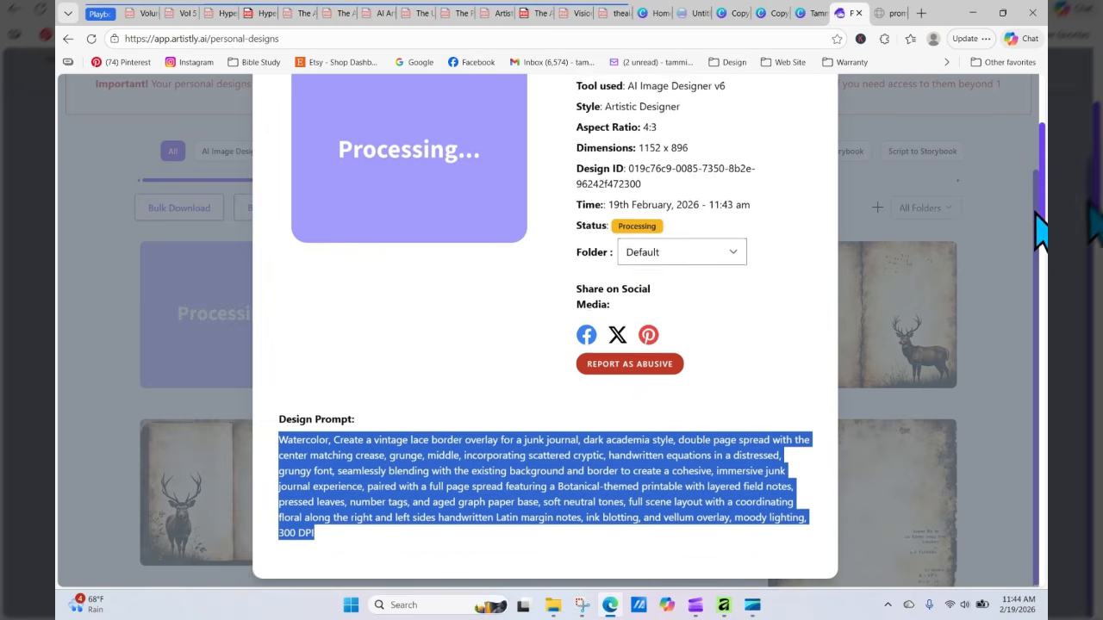
pyautogui.scroll(2, 1051, 215)
pyautogui.click(826, 93)
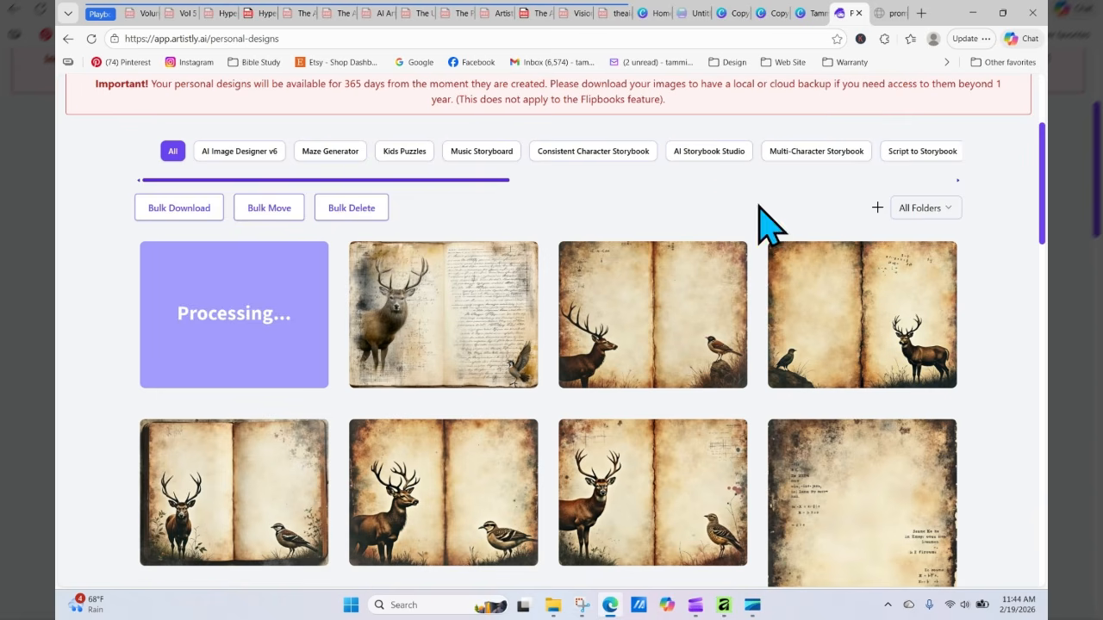
# Step: Preview an earlier deer spread design and the newly generated floral spread design
pyautogui.moveTo(660, 339)
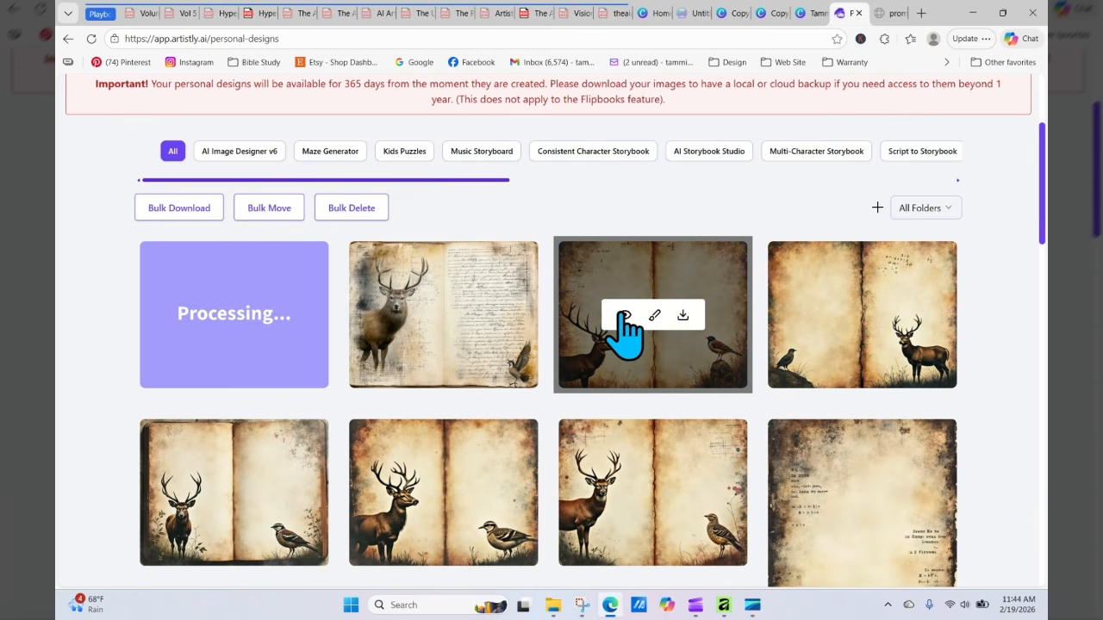
pyautogui.click(623, 318)
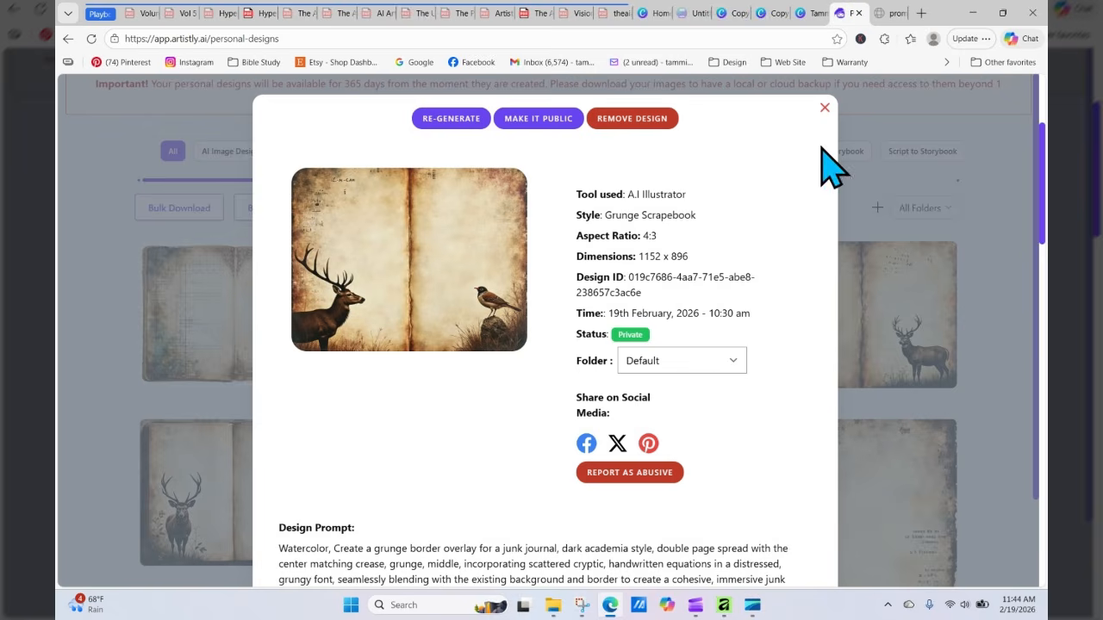
pyautogui.click(825, 108)
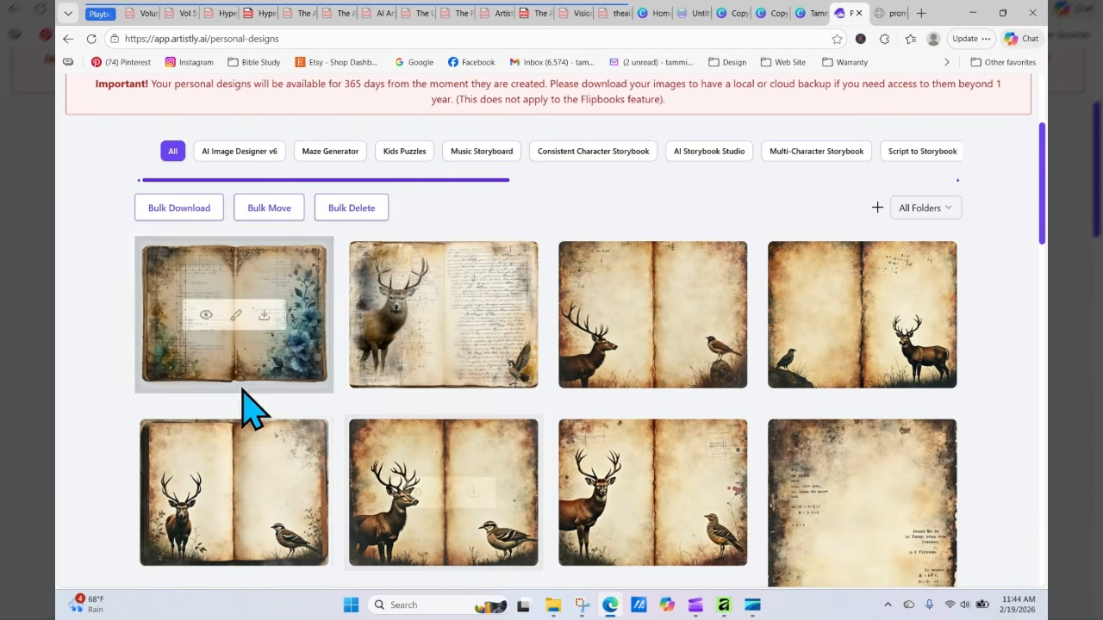
pyautogui.click(205, 317)
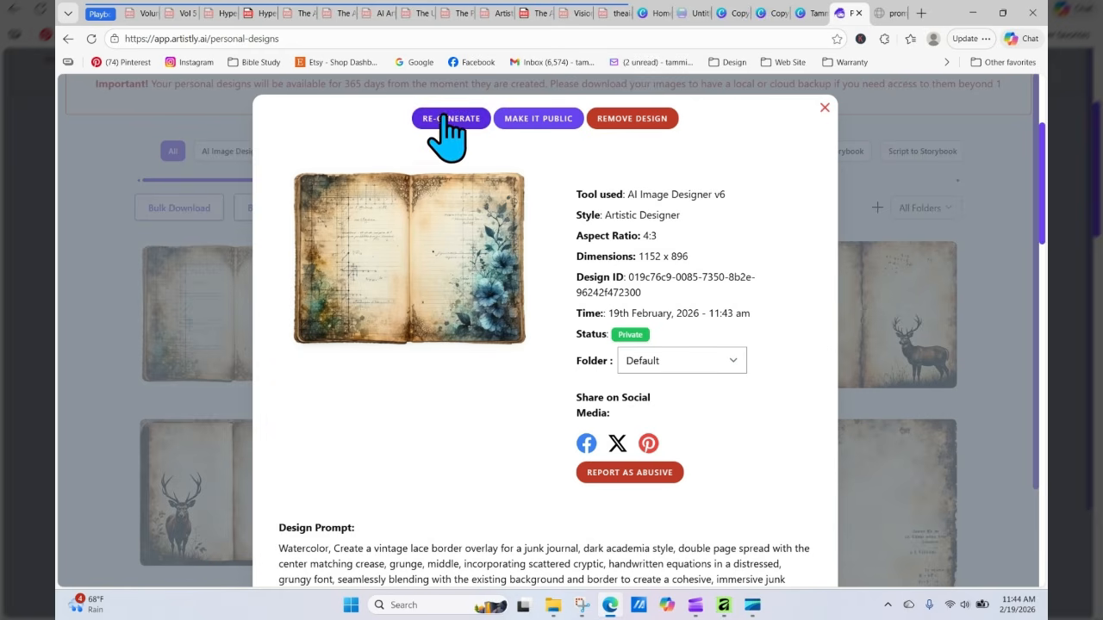
pyautogui.click(825, 109)
pyautogui.moveTo(217, 316)
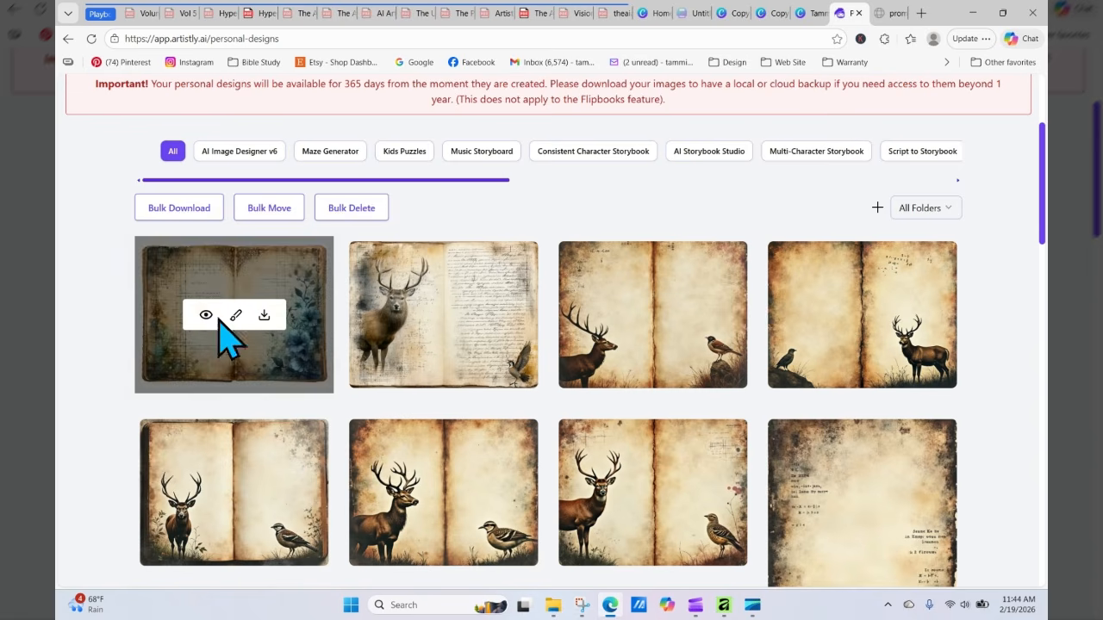
# Step: Download the floral spread design and open the blank page 4 of the junk journal design in Canva
pyautogui.click(264, 315)
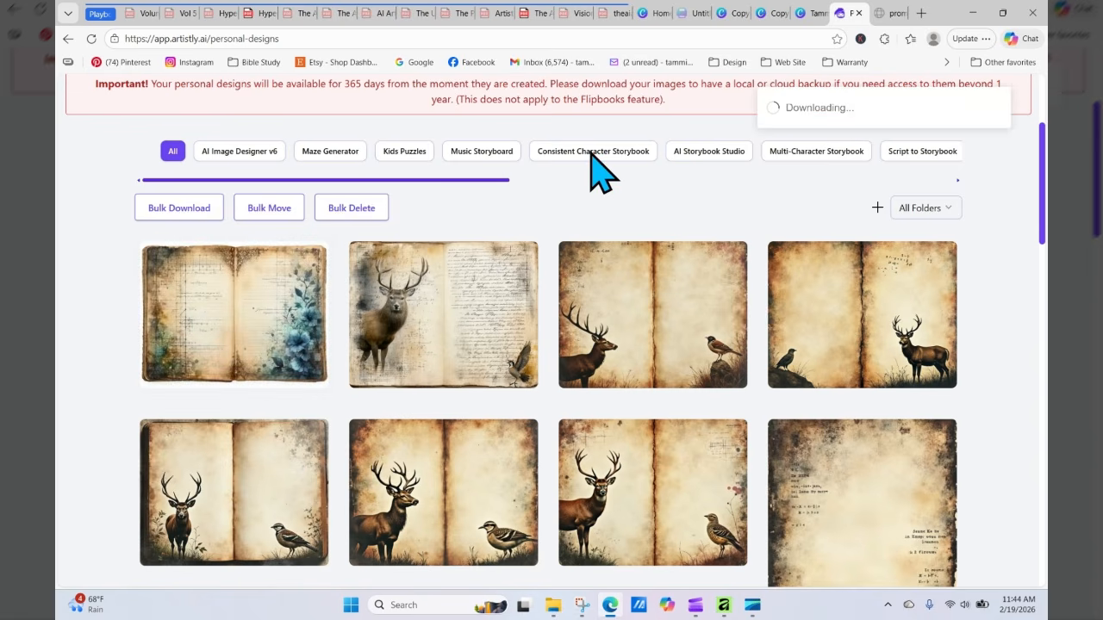
pyautogui.click(773, 13)
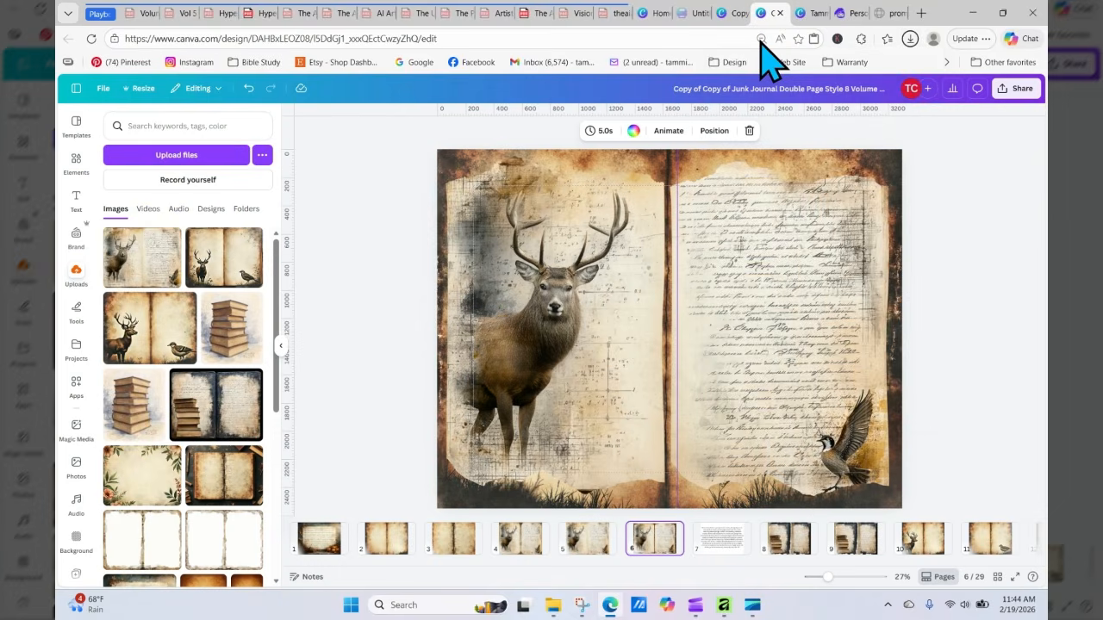
pyautogui.click(490, 536)
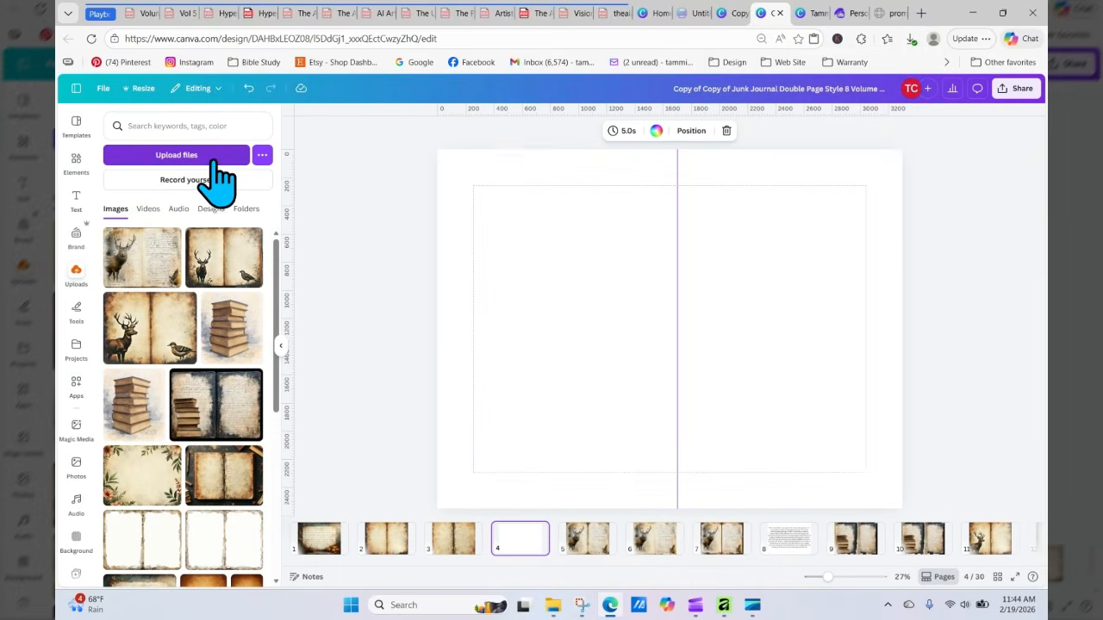
# Step: Upload the downloaded floral spread image and place it on page 4
pyautogui.click(213, 161)
pyautogui.click(309, 193)
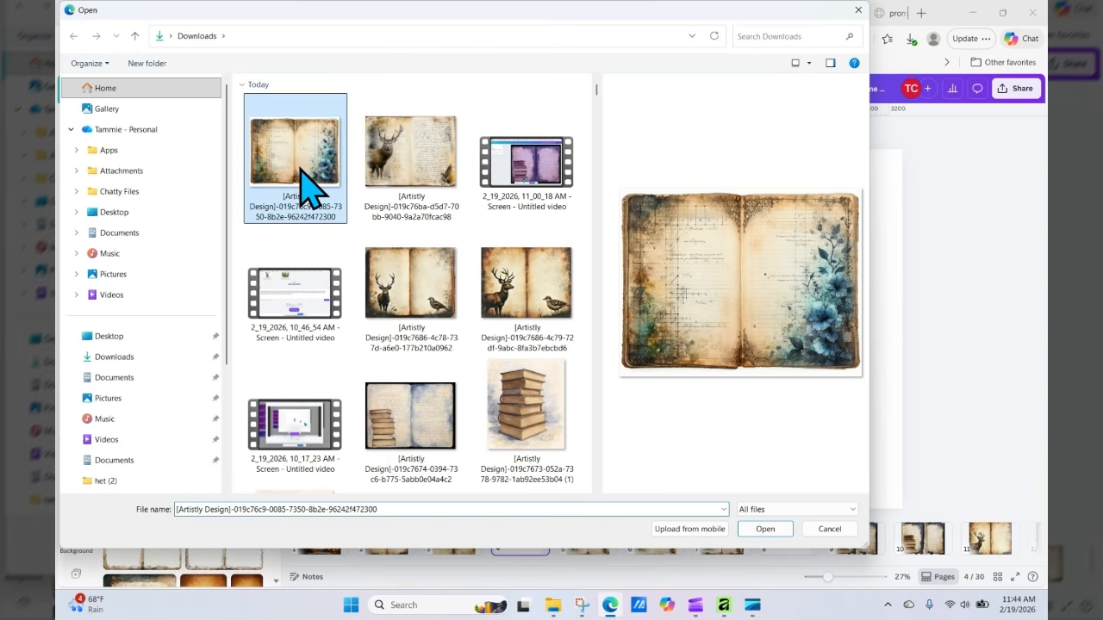
pyautogui.click(767, 530)
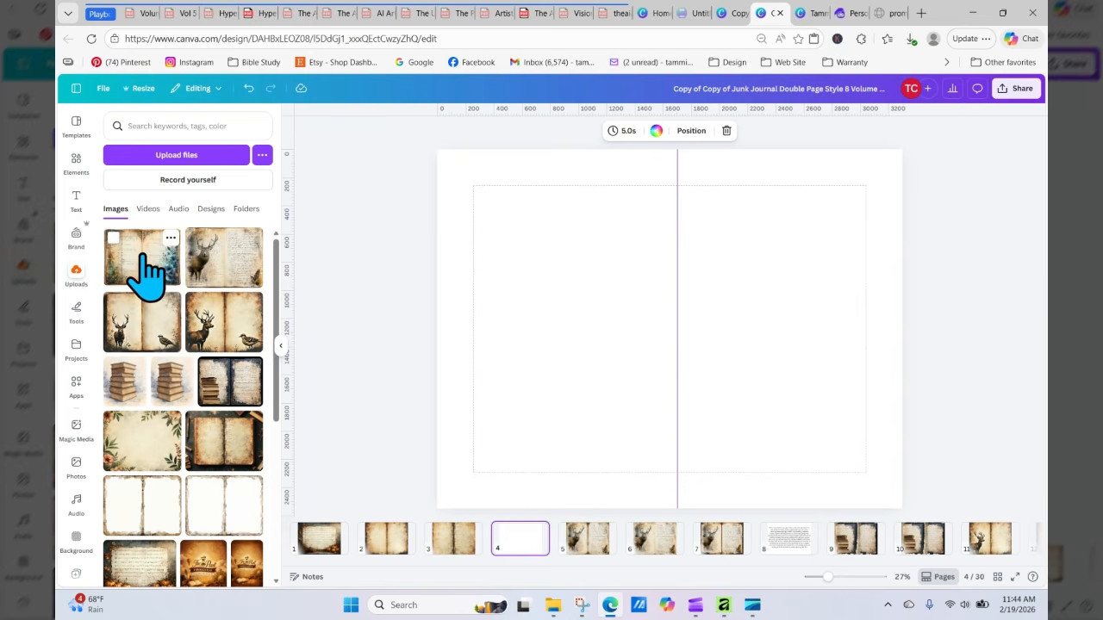
pyautogui.moveTo(144, 272); pyautogui.dragTo(465, 276)
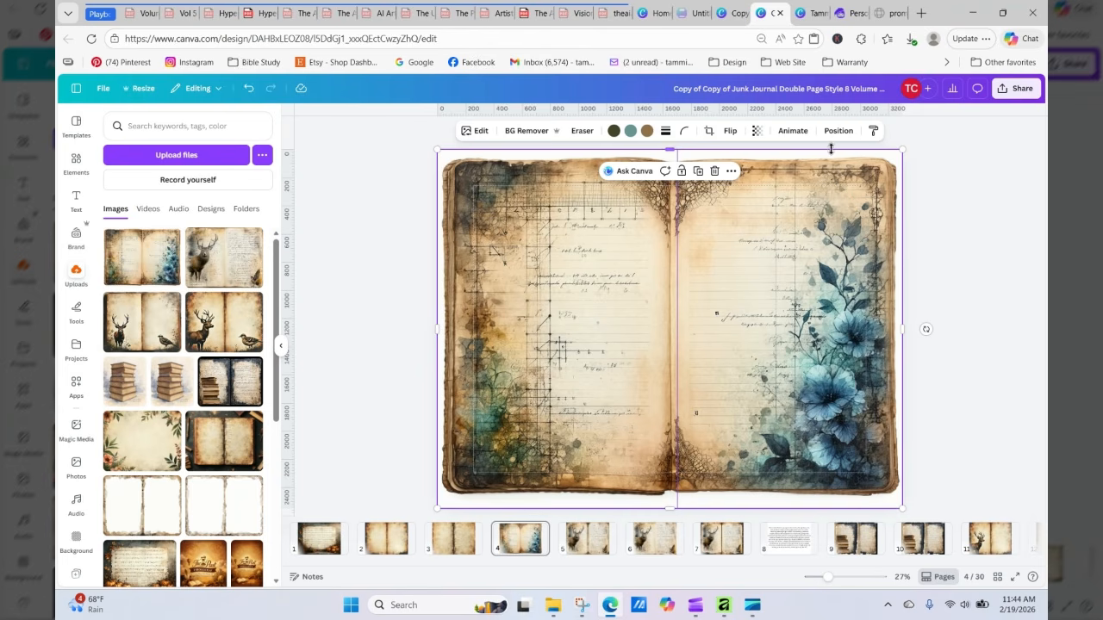
# Step: Set page 4's background color to #CDA676 by sampling the image's parchment tone with the eyedropper
pyautogui.click(923, 198)
pyautogui.click(898, 204)
pyautogui.click(538, 134)
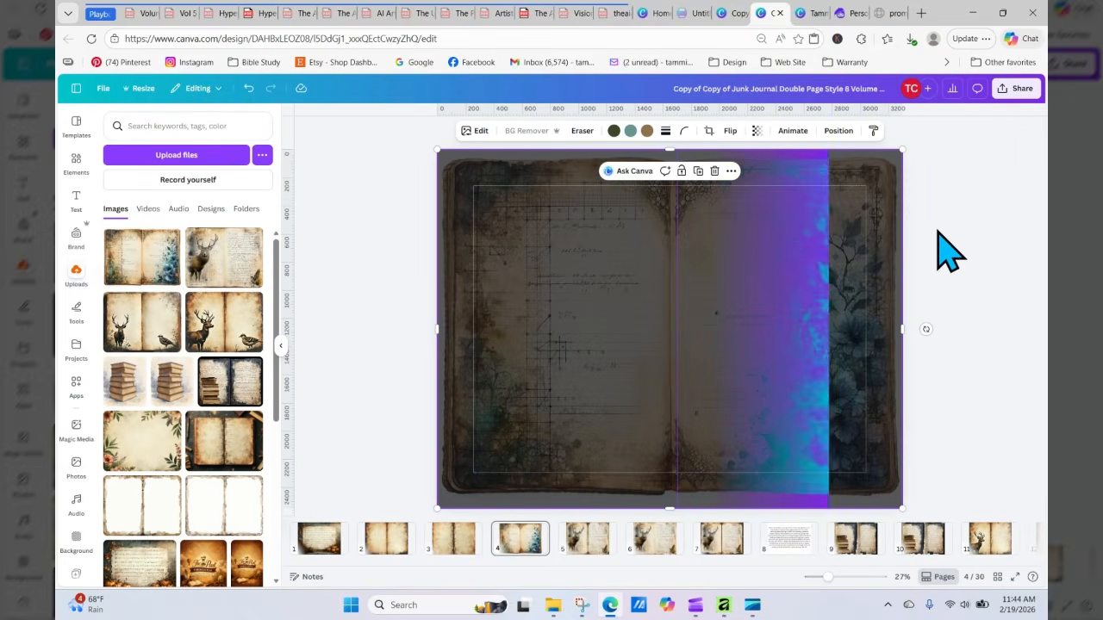
pyautogui.click(901, 154)
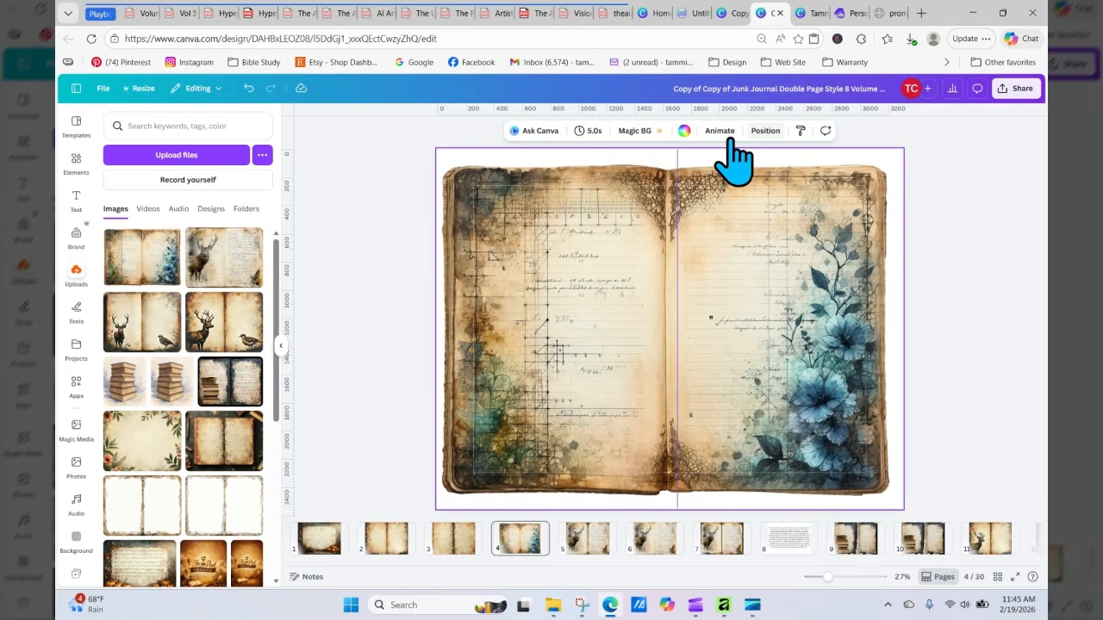
pyautogui.click(684, 131)
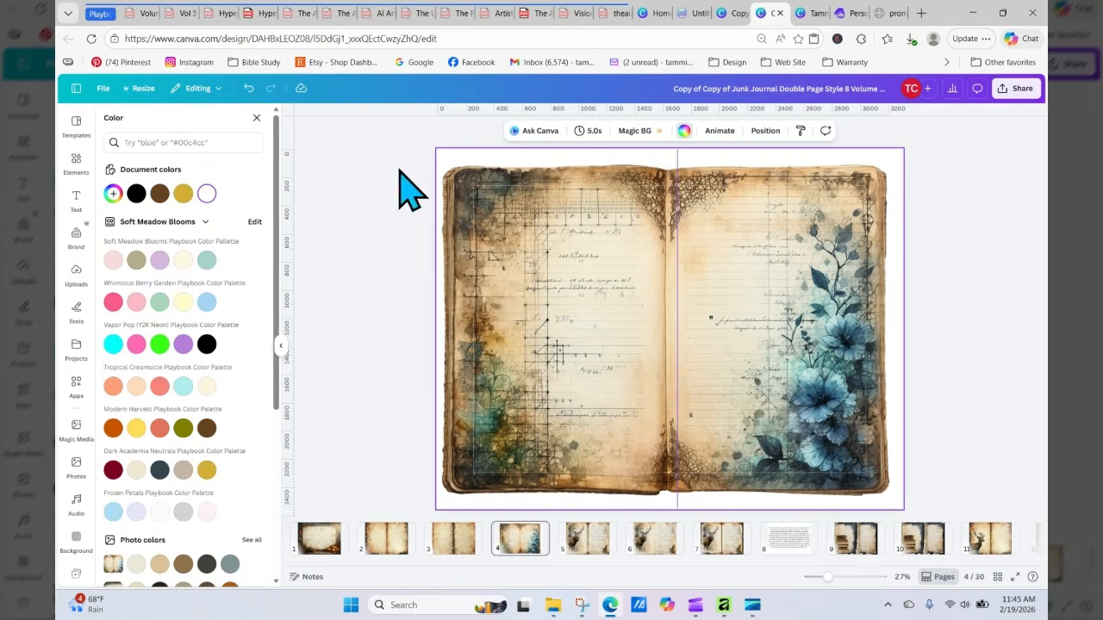
pyautogui.click(159, 193)
pyautogui.click(137, 193)
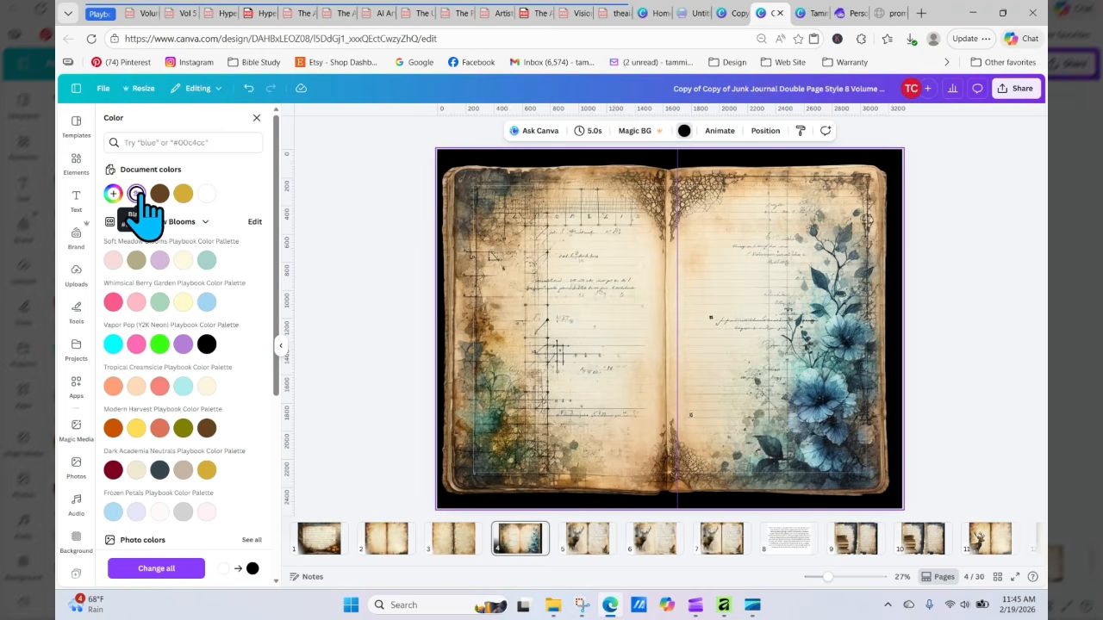
pyautogui.click(137, 194)
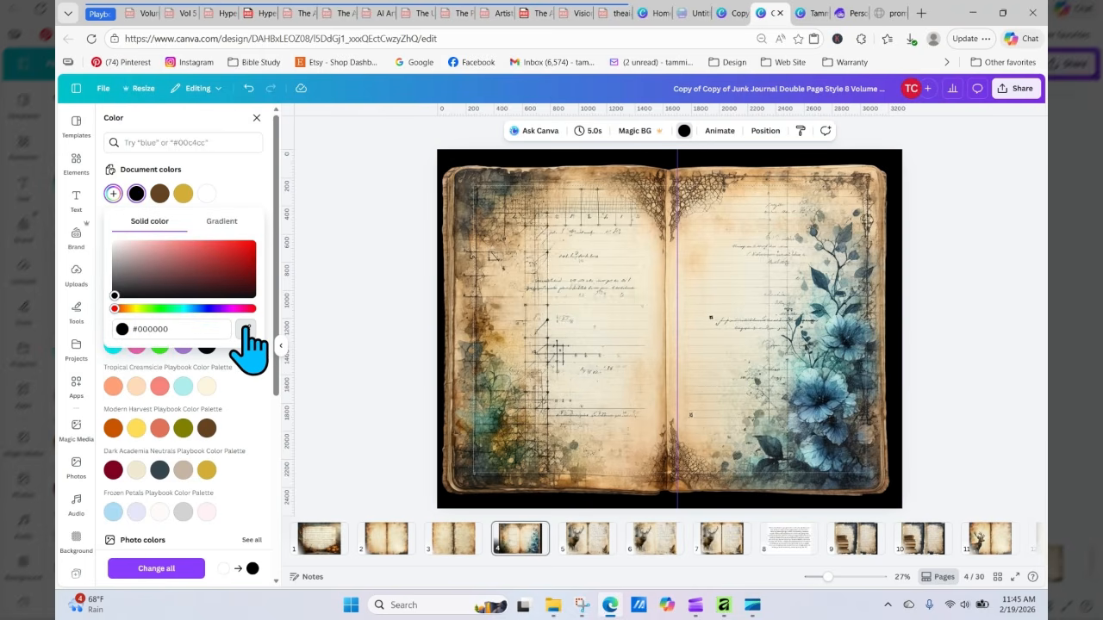
pyautogui.click(245, 330)
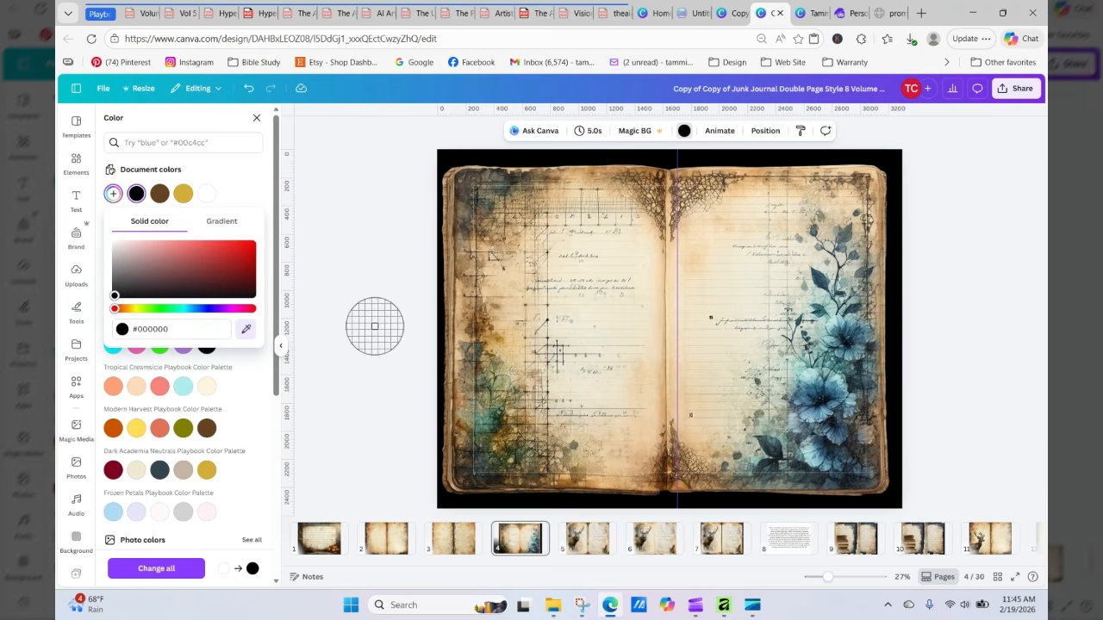
pyautogui.click(450, 175)
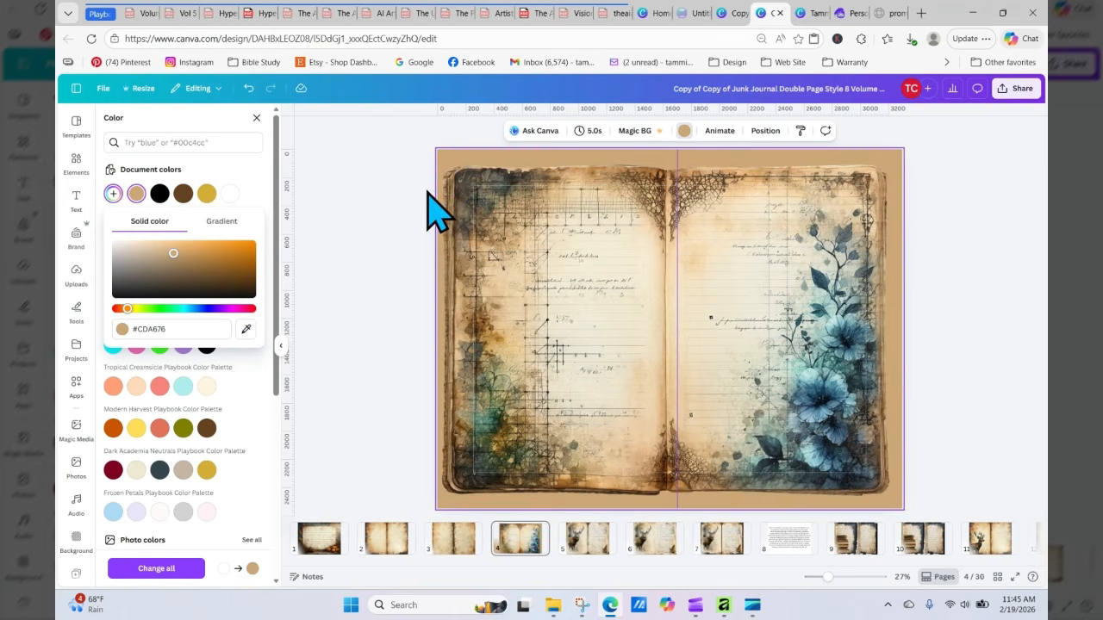
pyautogui.click(353, 224)
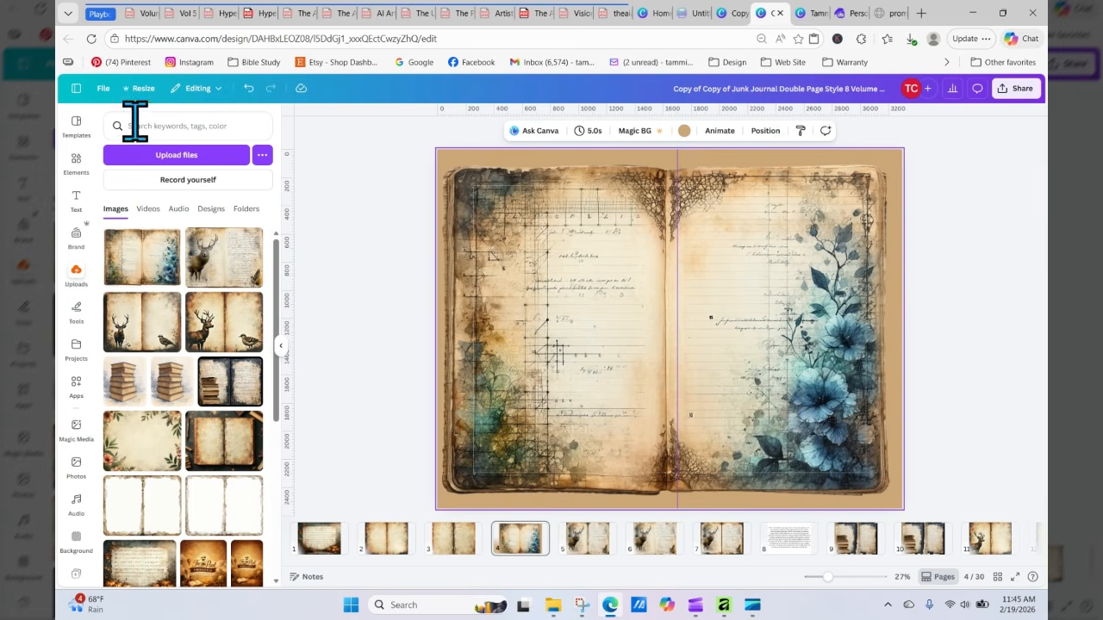
# Step: Search the elements library for parchment paper
pyautogui.click(76, 162)
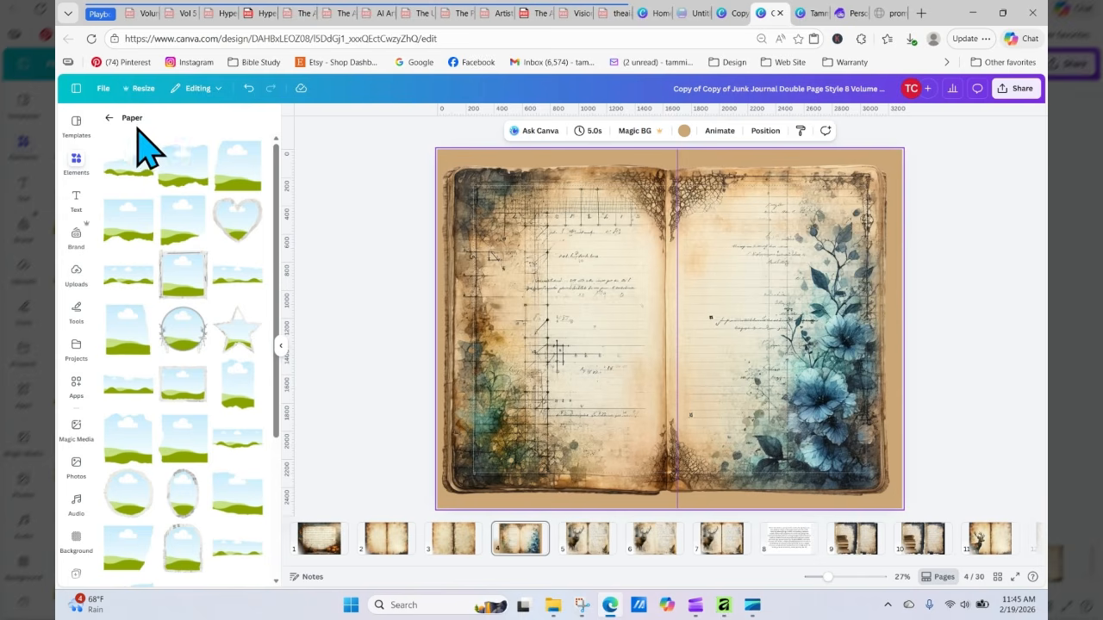
pyautogui.click(109, 118)
pyautogui.click(108, 117)
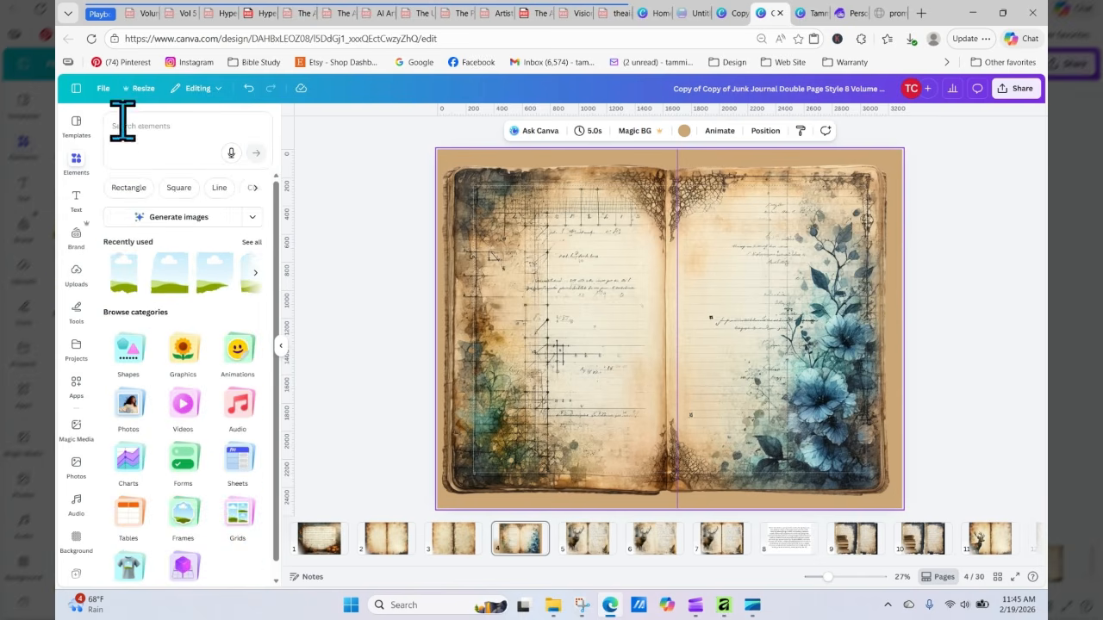
pyautogui.click(141, 126)
pyautogui.write('par')
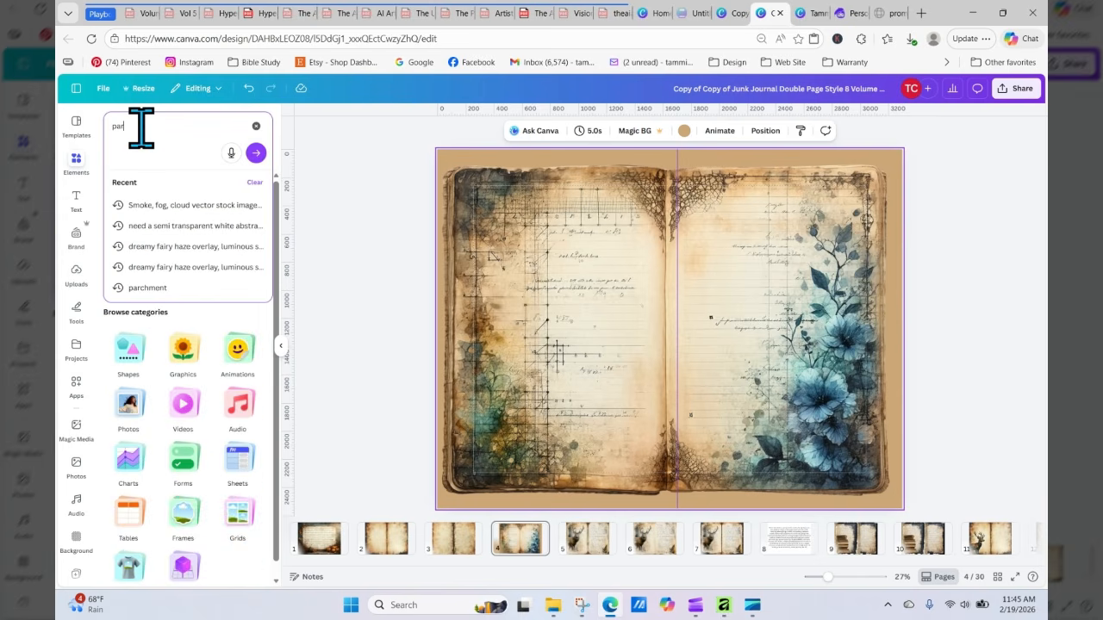
pyautogui.write('chment')
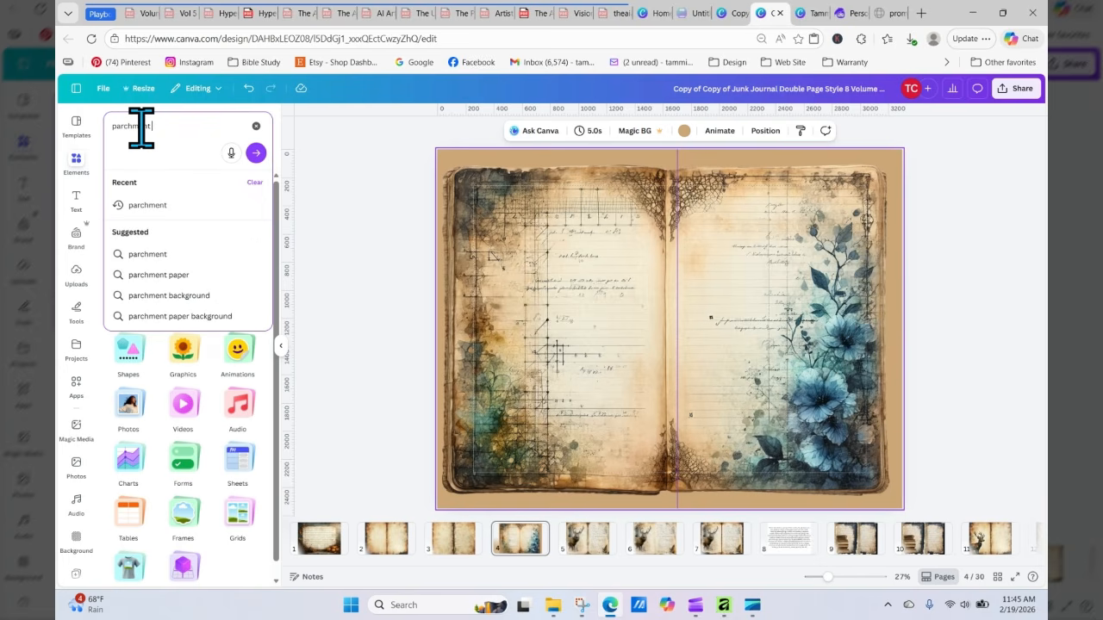
pyautogui.write(' paper')
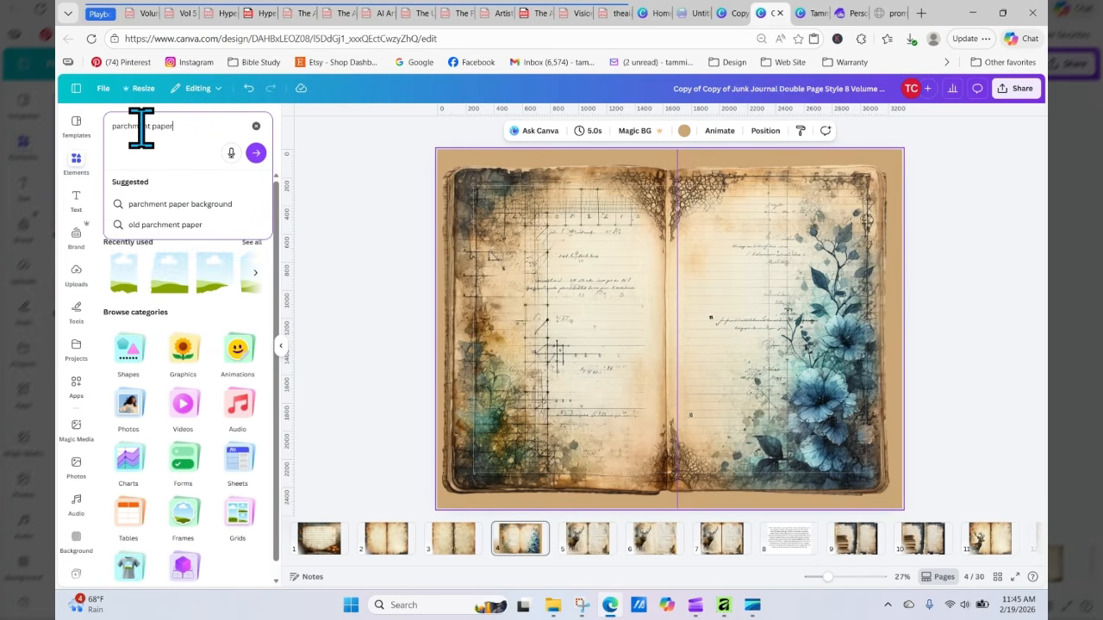
pyautogui.press('Return')
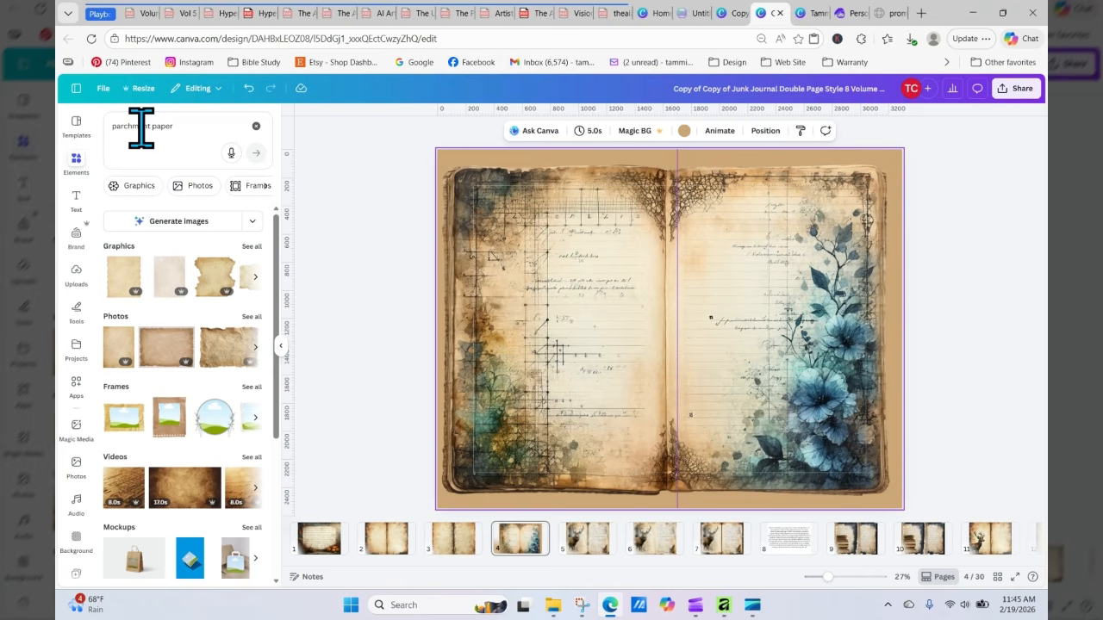
pyautogui.click(353, 340)
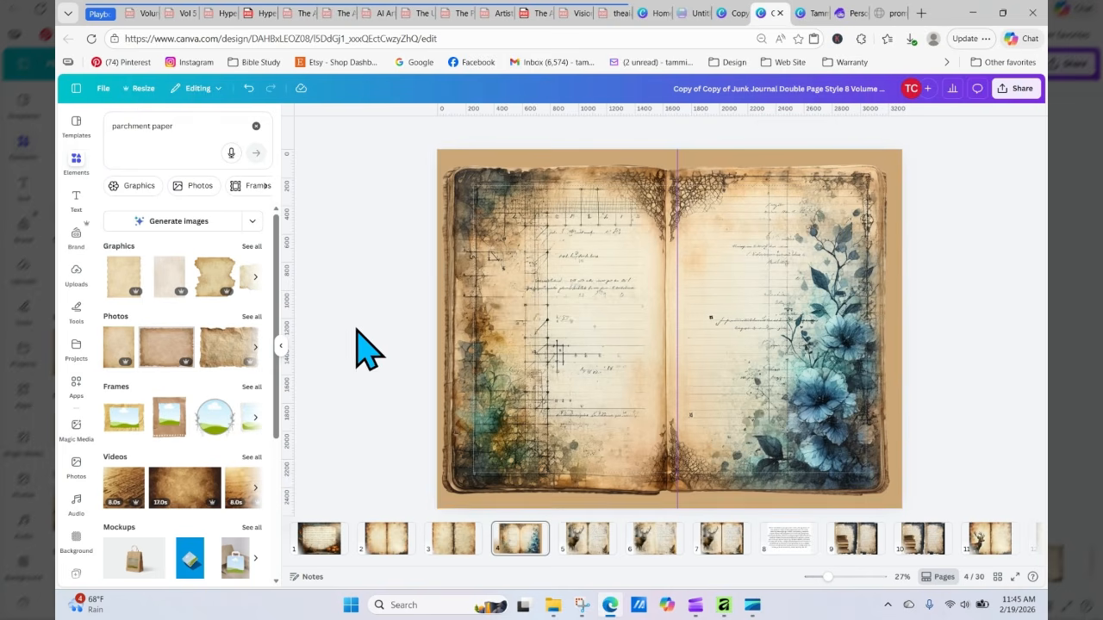
# Step: Duplicate the parchment spread on page 3 and move the floral image onto the duplicated parchment page
pyautogui.click(452, 539)
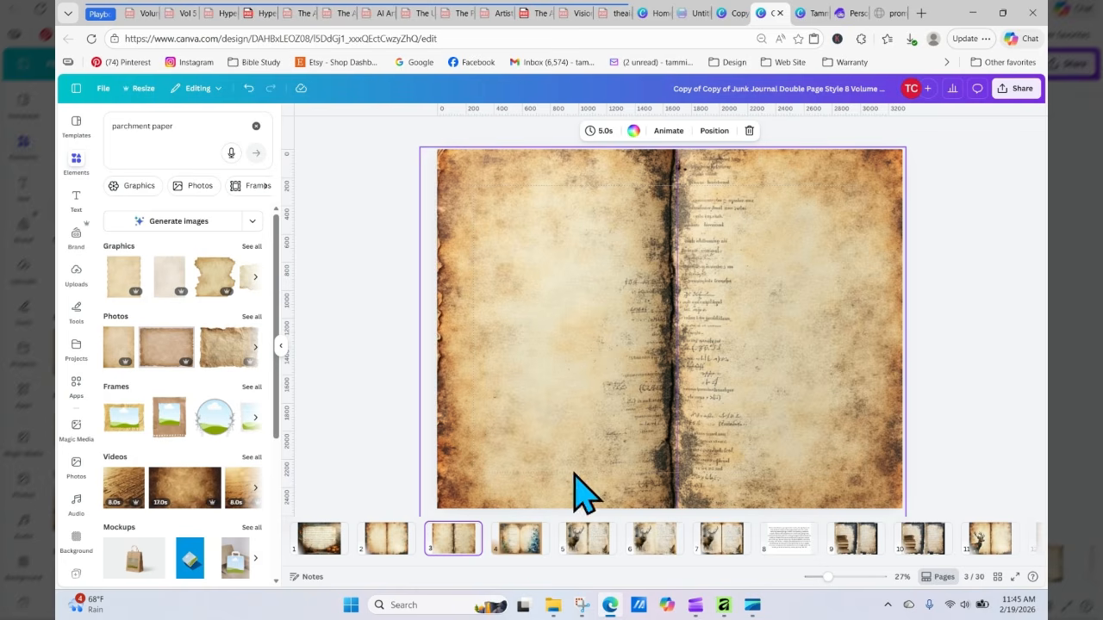
pyautogui.click(529, 547)
pyautogui.click(608, 357)
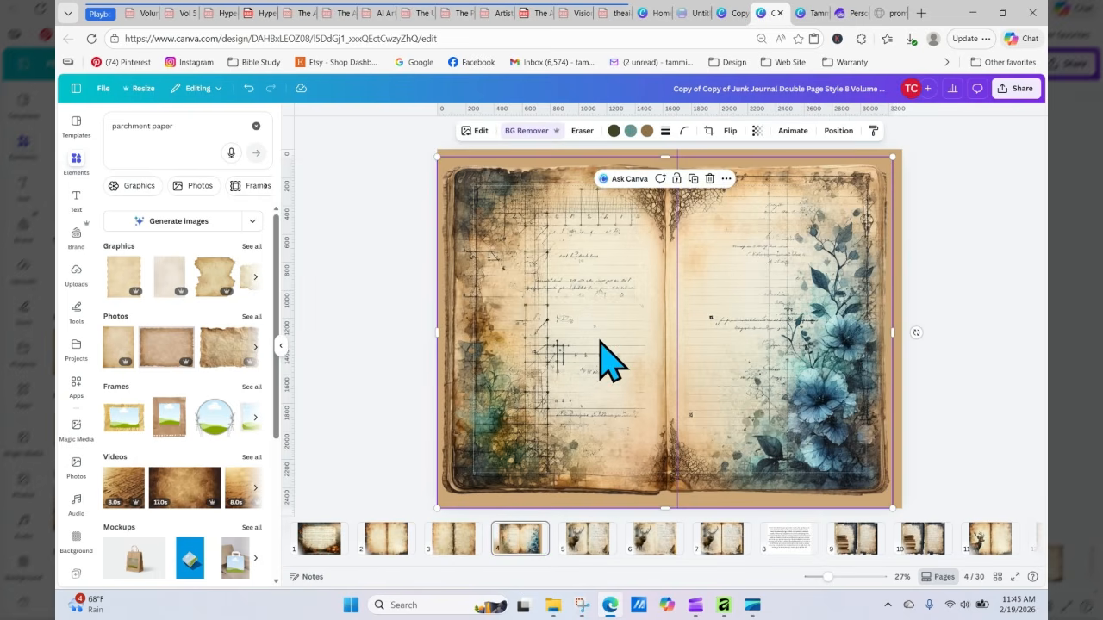
pyautogui.moveTo(591, 362); pyautogui.dragTo(632, 294)
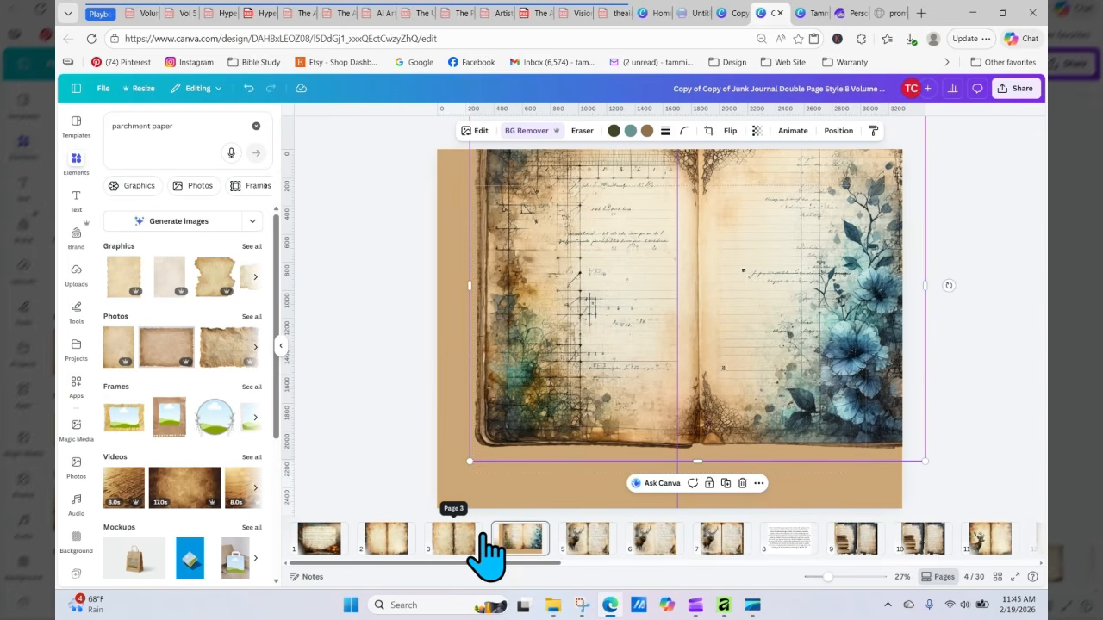
pyautogui.click(483, 534)
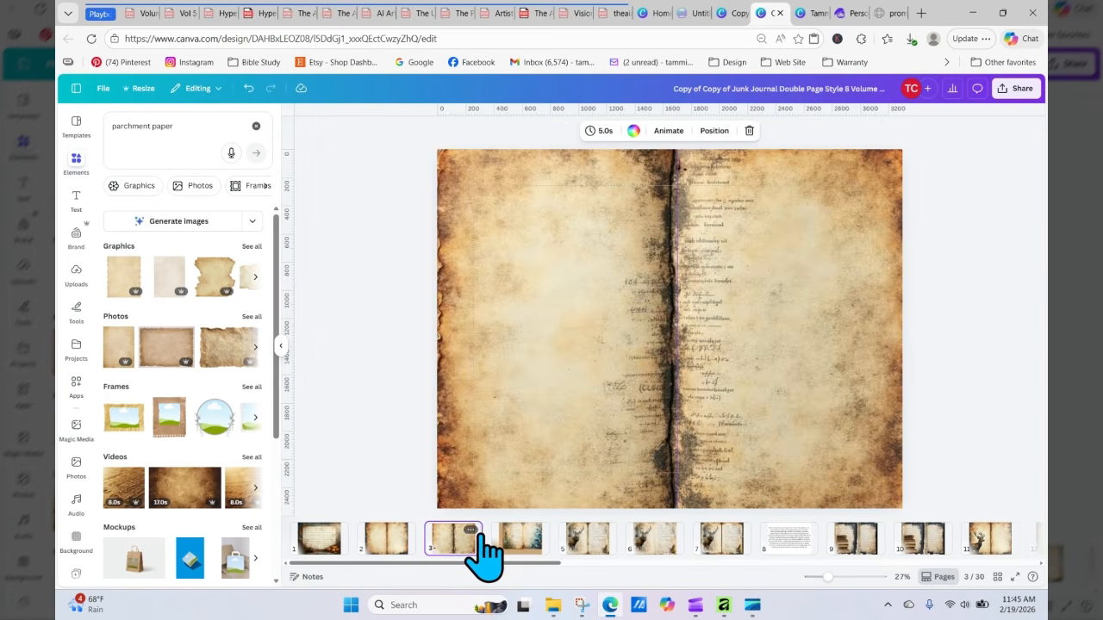
pyautogui.click(471, 530)
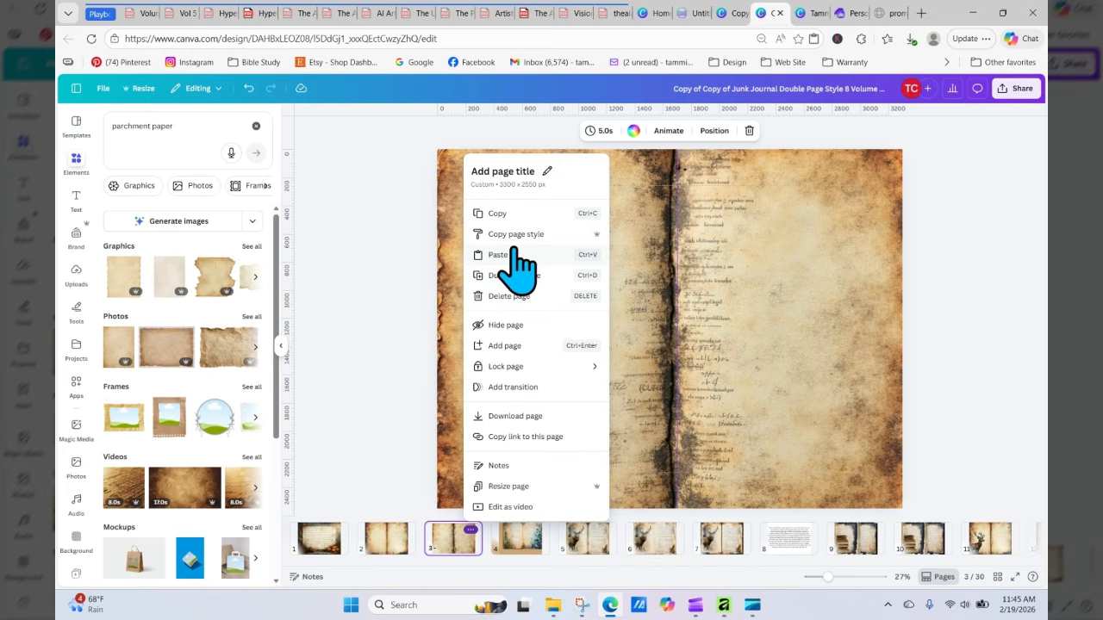
pyautogui.click(517, 274)
pyautogui.click(595, 543)
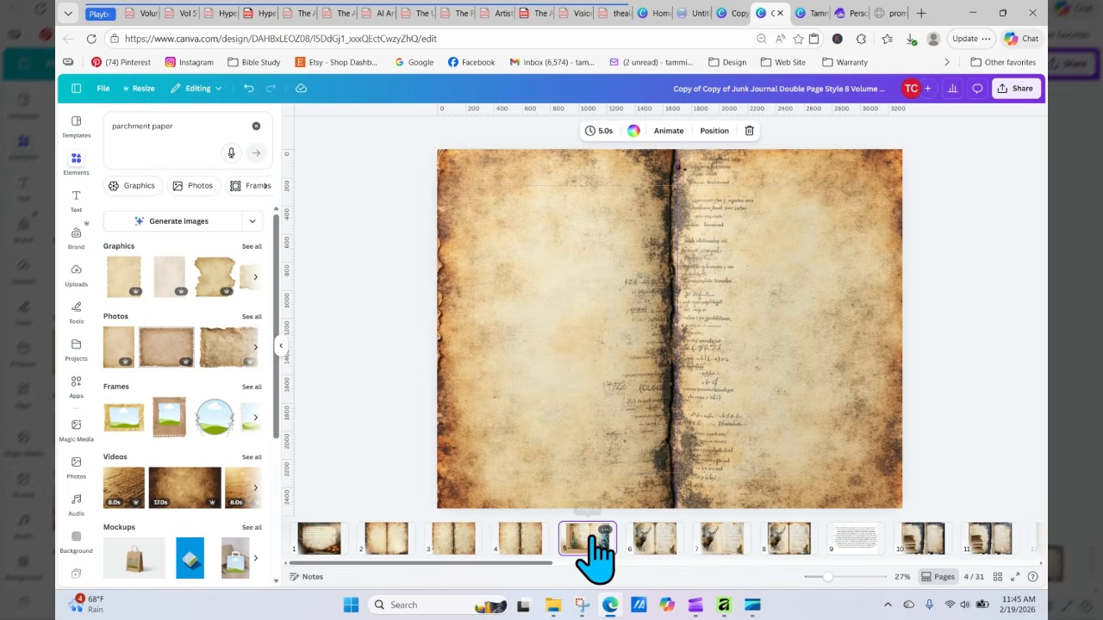
pyautogui.click(632, 419)
pyautogui.moveTo(632, 419); pyautogui.dragTo(603, 448)
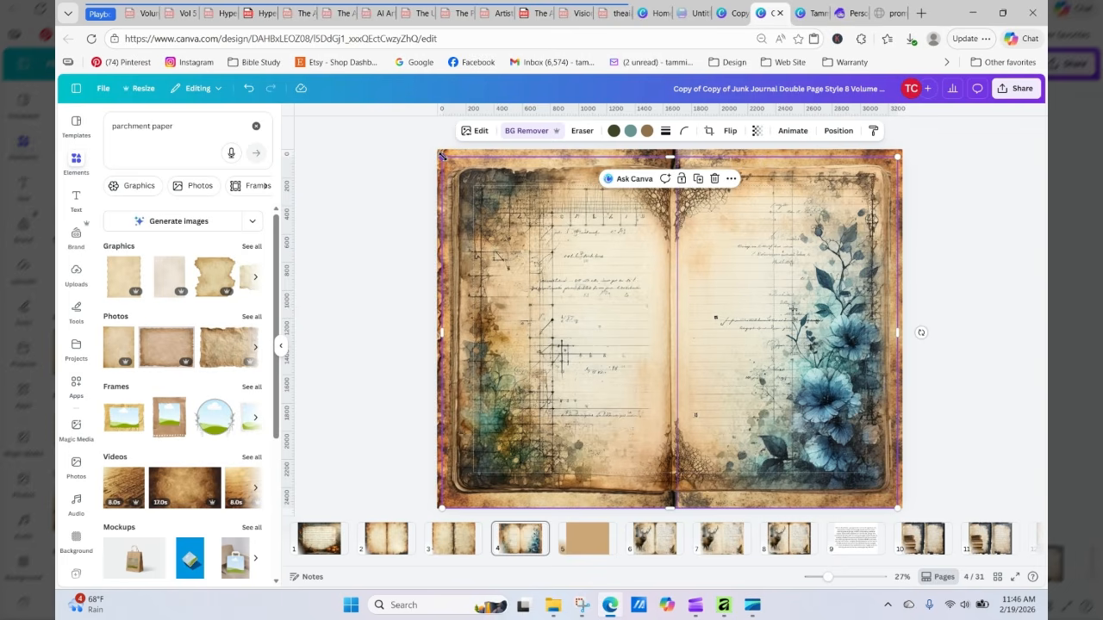
# Step: Enlarge the floral image by its corners so it covers the whole spread
pyautogui.moveTo(441, 155); pyautogui.dragTo(433, 144)
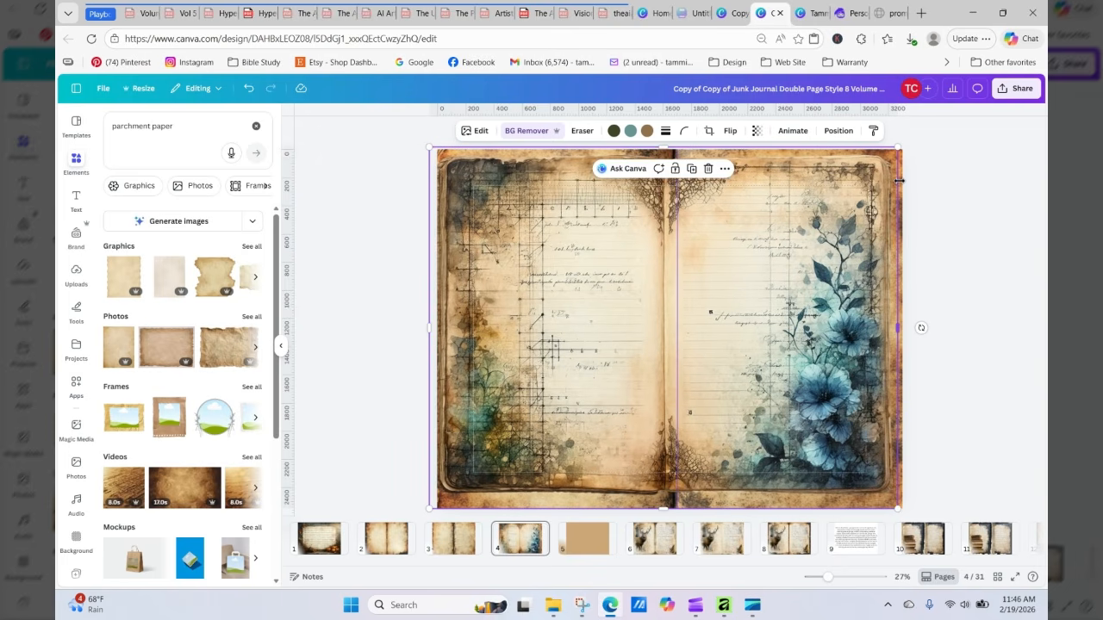
pyautogui.moveTo(897, 147); pyautogui.dragTo(901, 144)
pyautogui.moveTo(820, 259); pyautogui.dragTo(813, 242)
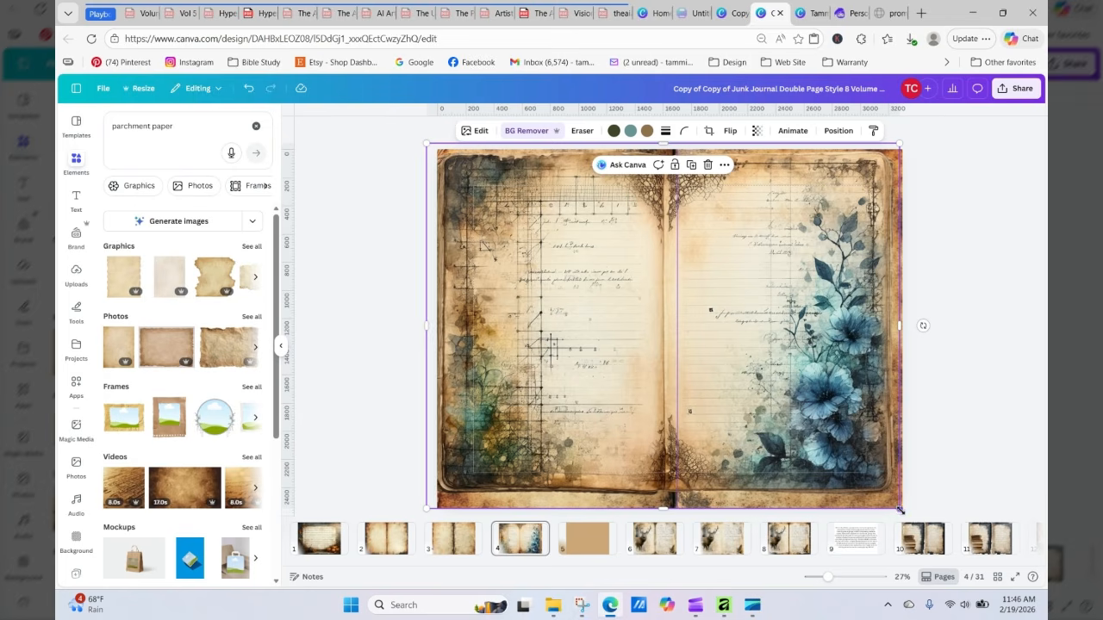
pyautogui.moveTo(899, 507)
pyautogui.mouseDown()
pyautogui.moveTo(915, 529)
pyautogui.moveTo(909, 515)
pyautogui.mouseUp()
pyautogui.moveTo(800, 370); pyautogui.dragTo(788, 353)
pyautogui.click(956, 372)
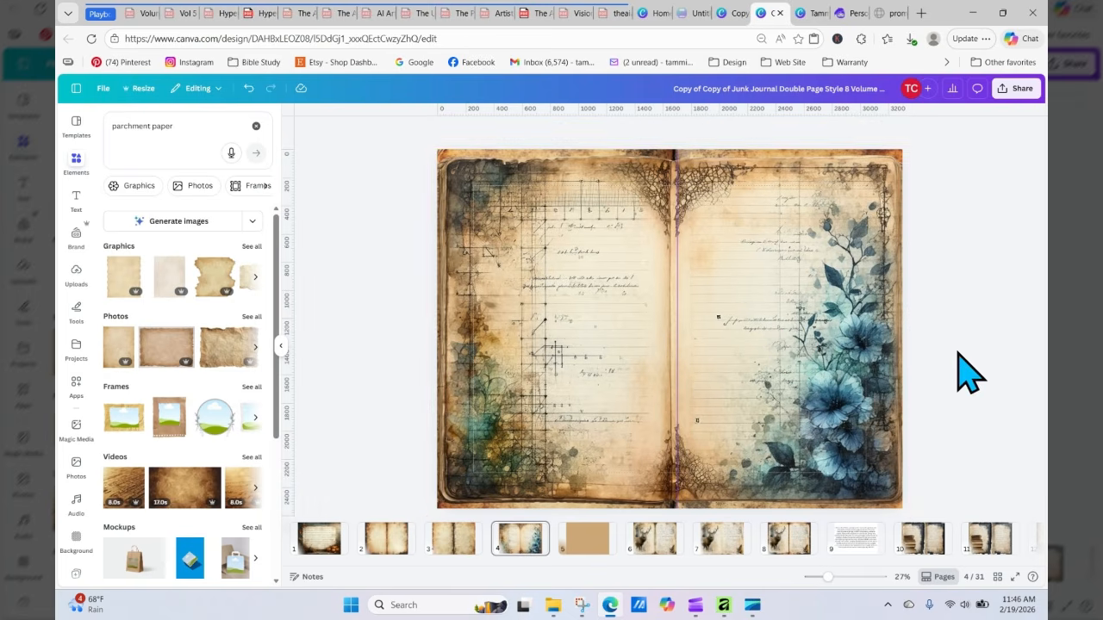
# Step: Copy the ornate vintage border frame overlay from page 18 of the design
pyautogui.click(778, 327)
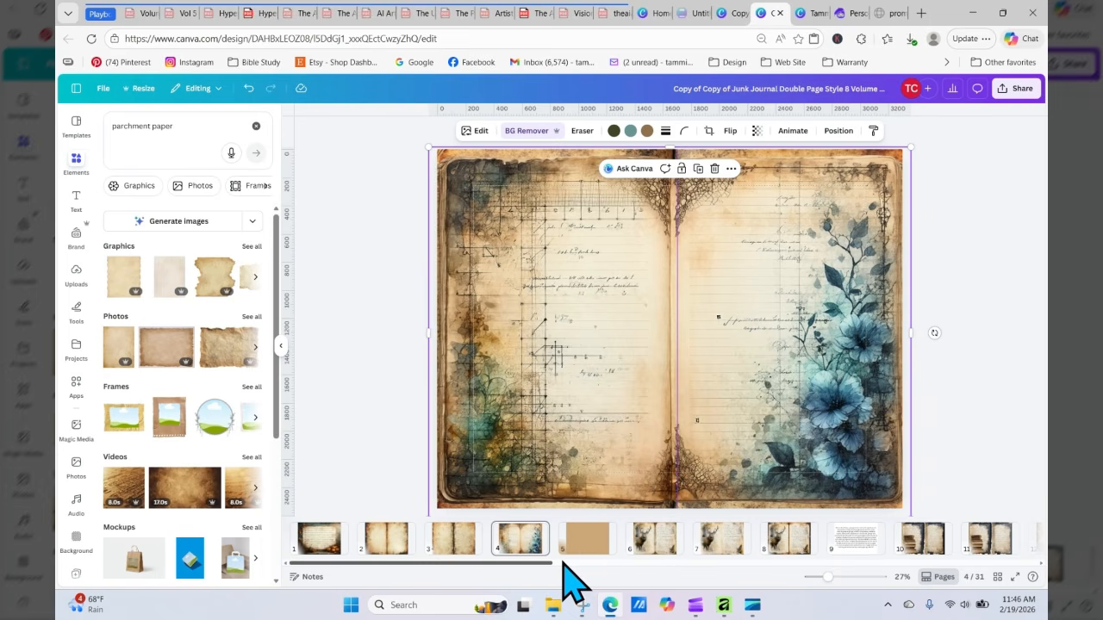
pyautogui.moveTo(565, 565); pyautogui.dragTo(812, 565)
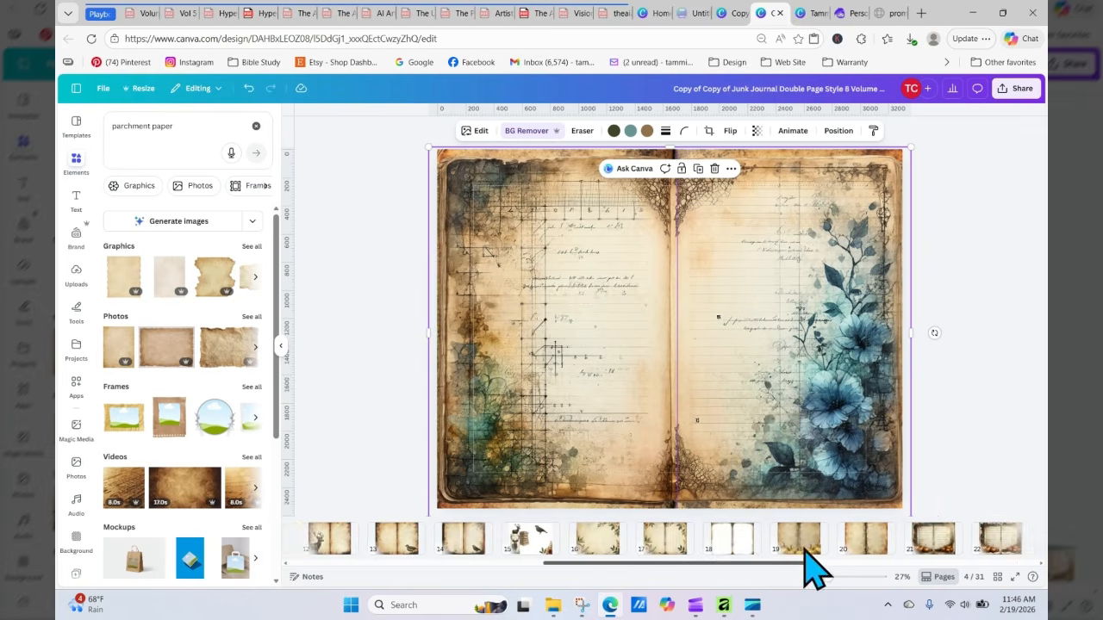
pyautogui.click(709, 539)
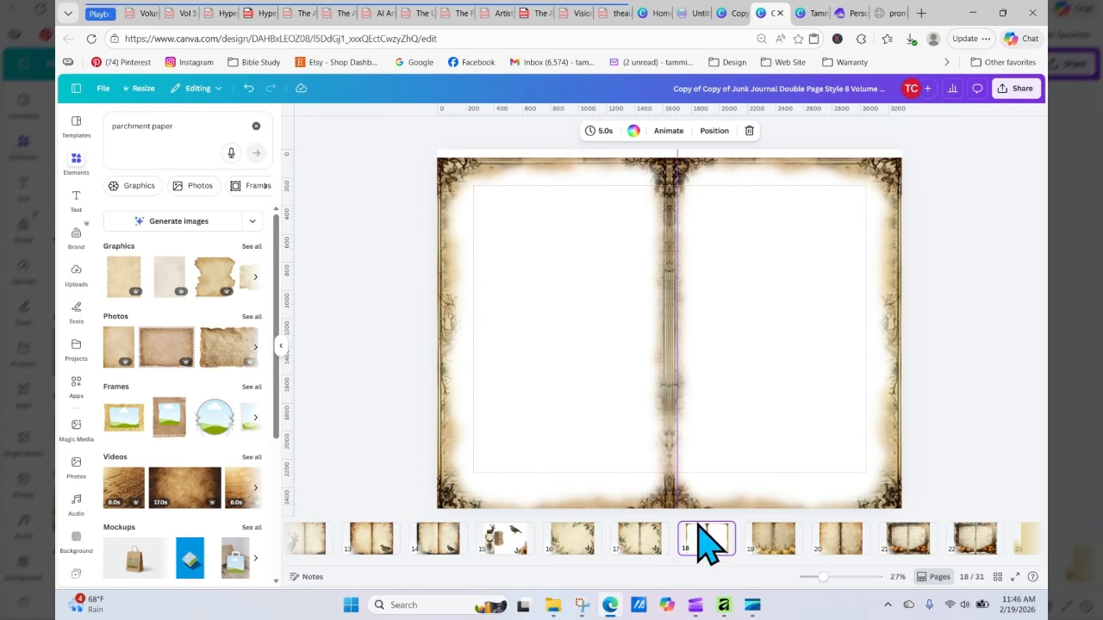
pyautogui.rightClick(731, 398)
pyautogui.click(770, 257)
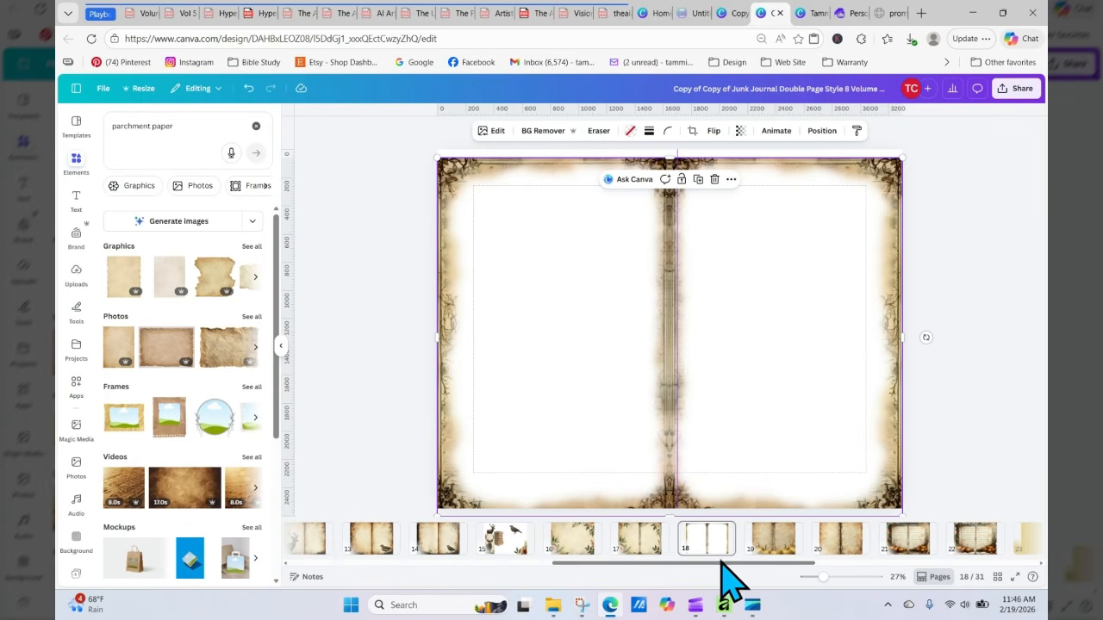
# Step: Paste the border frame onto page 4 over the floral spread and nudge it into alignment with the page
pyautogui.moveTo(721, 564); pyautogui.dragTo(506, 560)
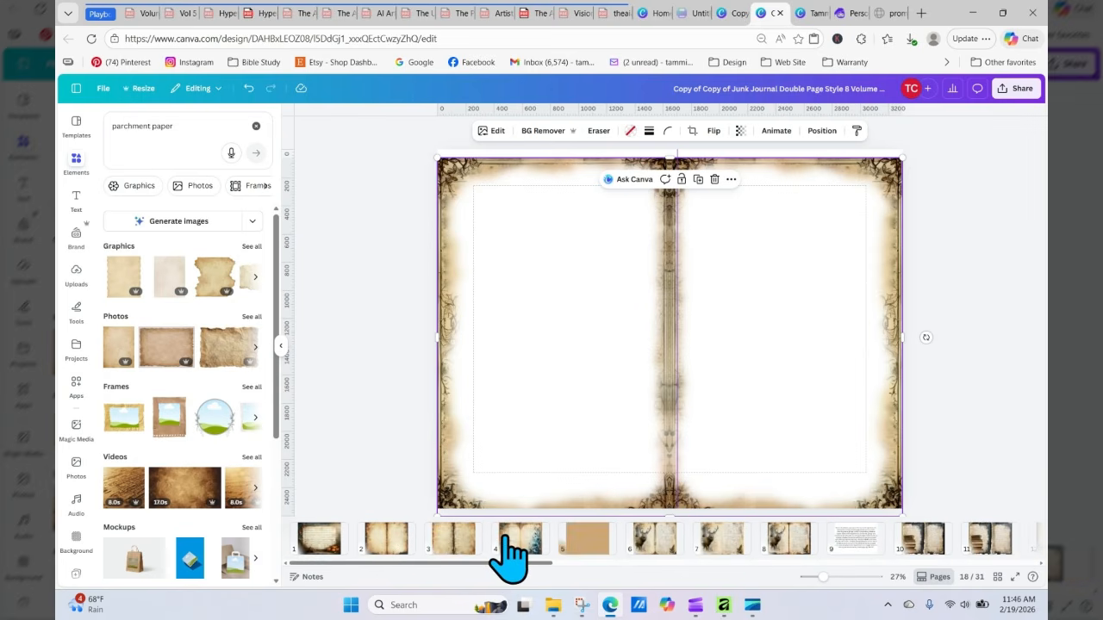
pyautogui.click(507, 536)
pyautogui.click(583, 247)
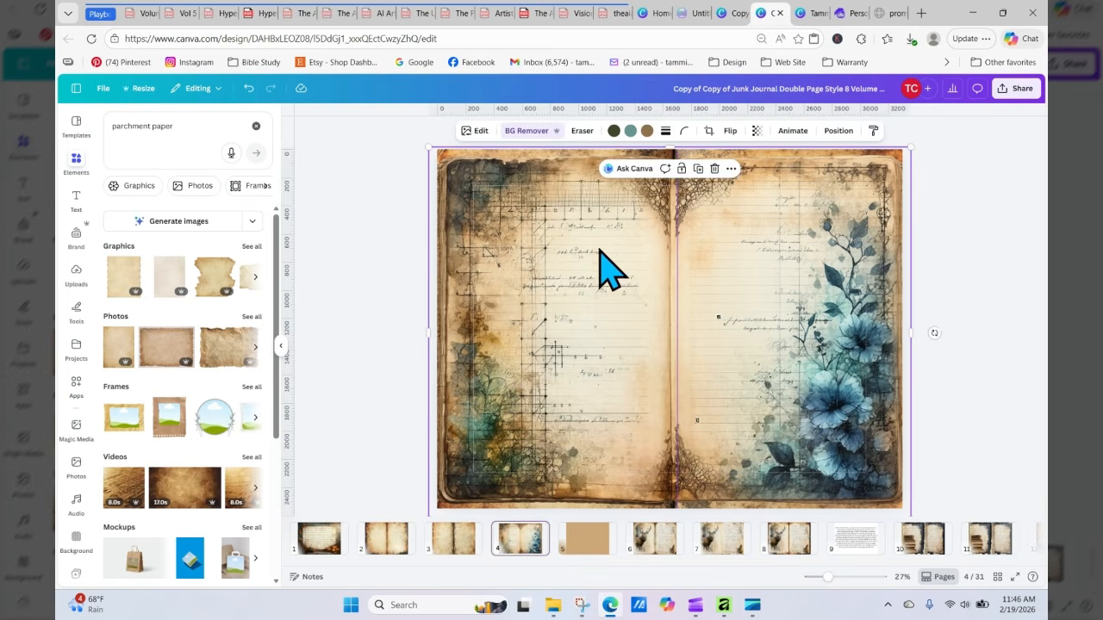
pyautogui.rightClick(527, 204)
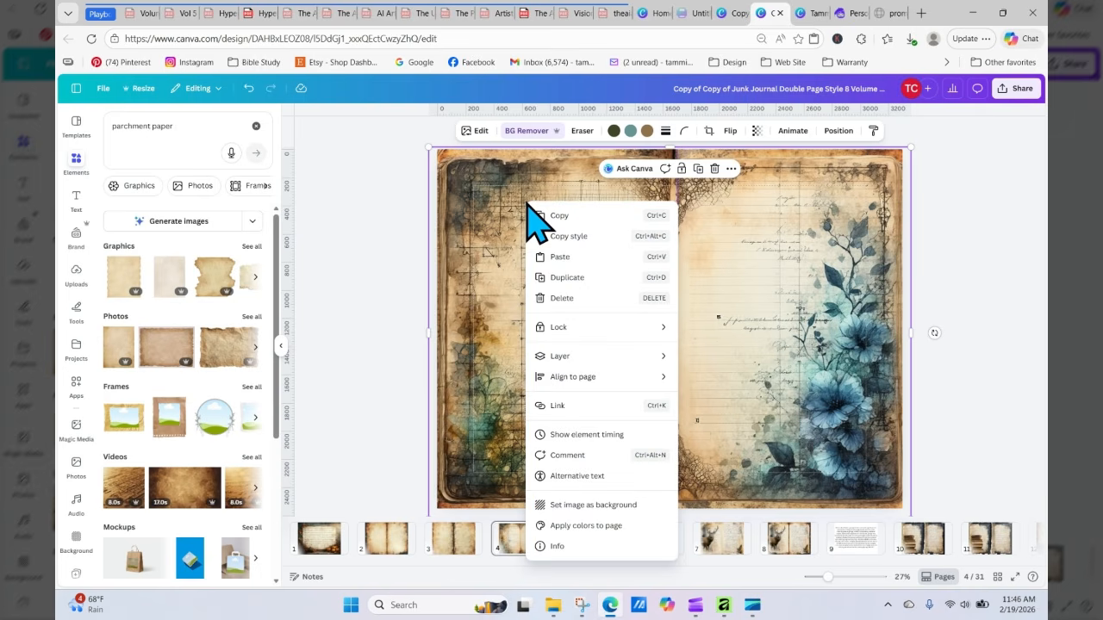
pyautogui.click(561, 259)
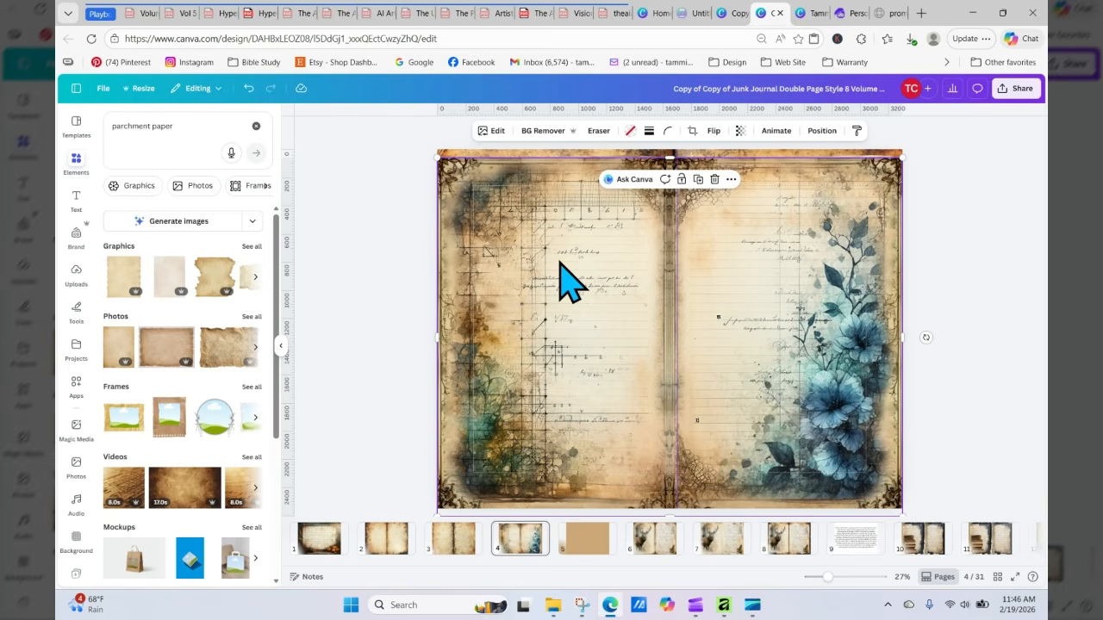
pyautogui.moveTo(568, 278); pyautogui.dragTo(556, 249)
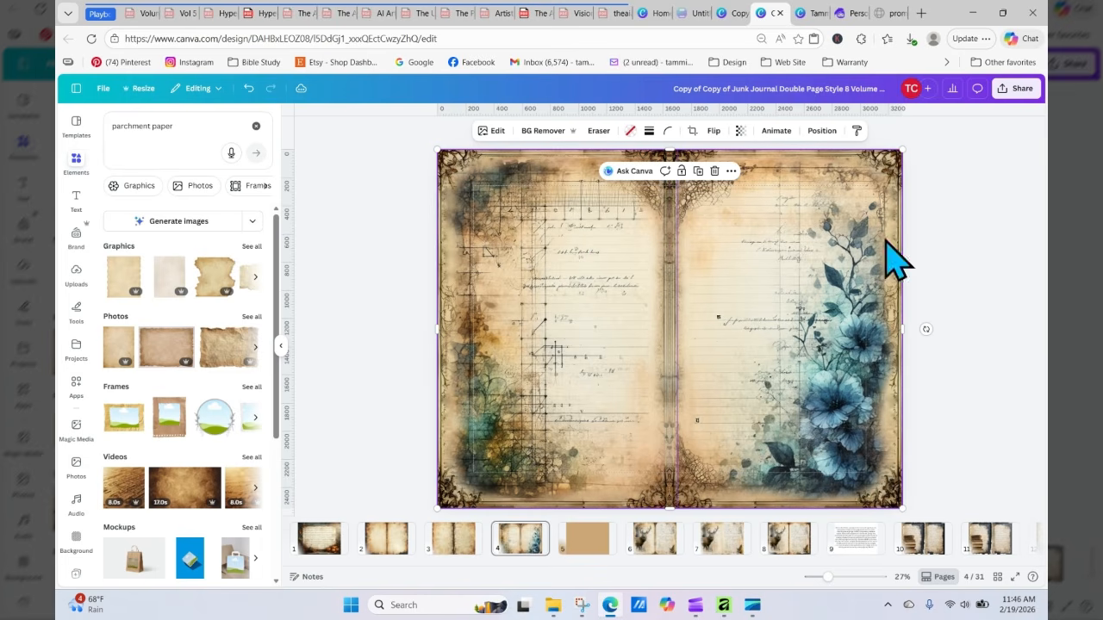
pyautogui.click(1022, 267)
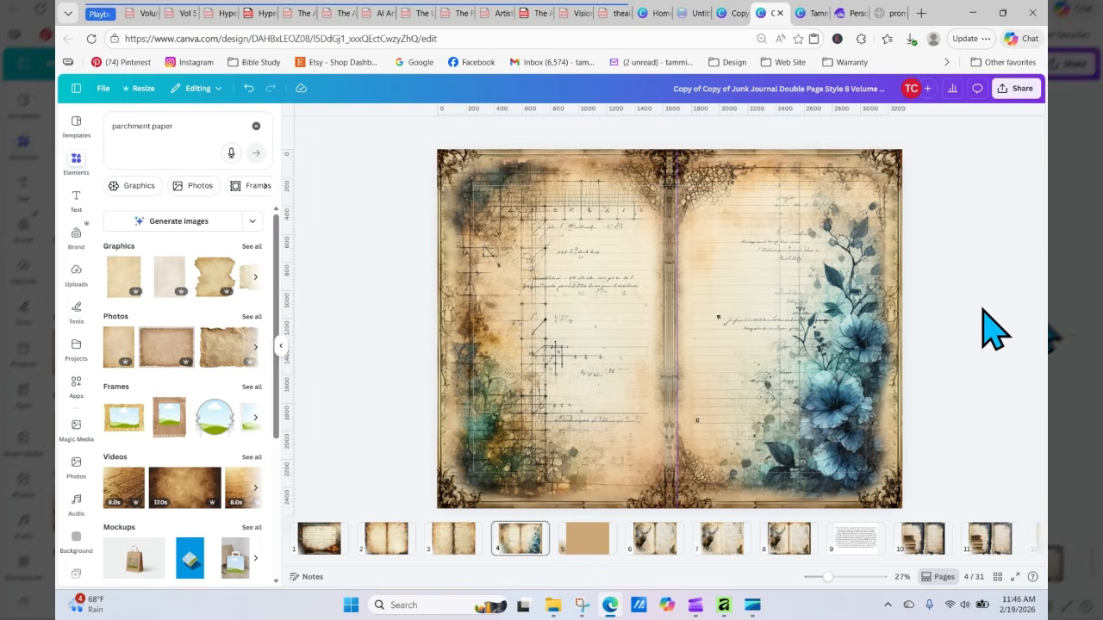